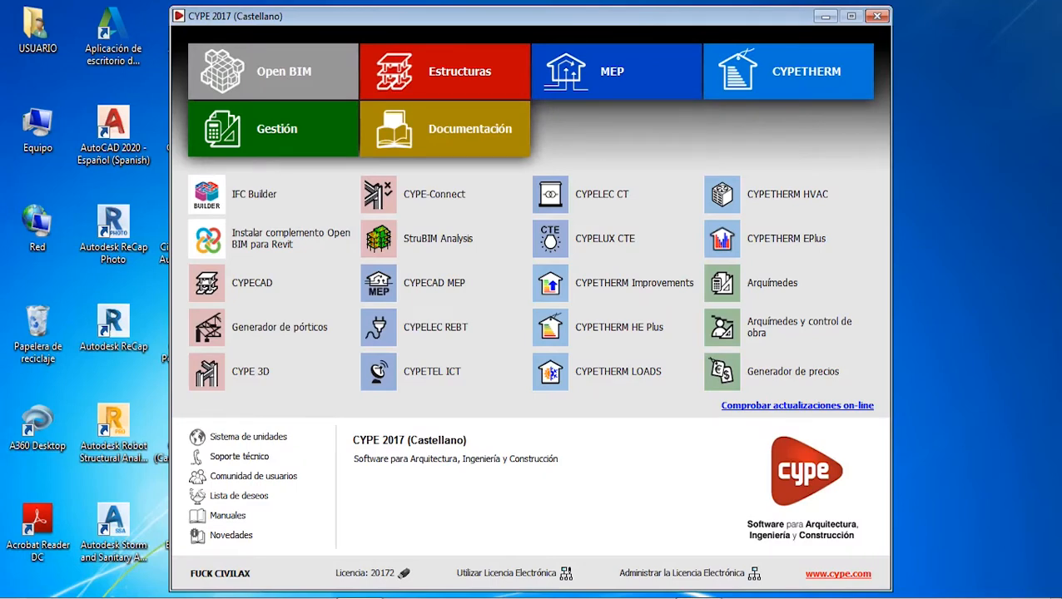
# Step: Launch CYPE 3D and open the recent project CLASE N° 11.ed3
pyautogui.click(296, 373)
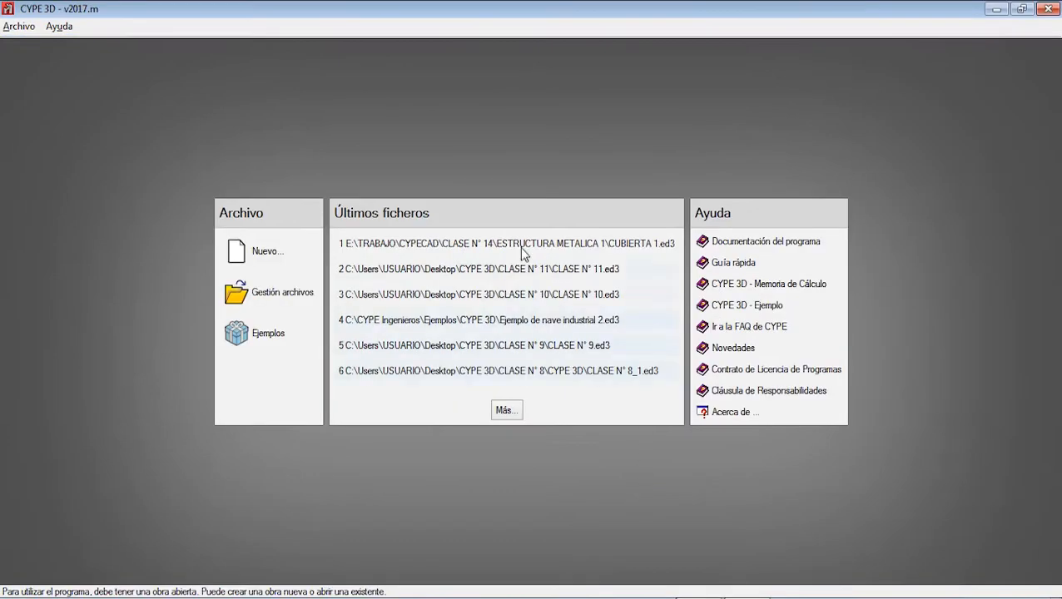
pyautogui.click(507, 270)
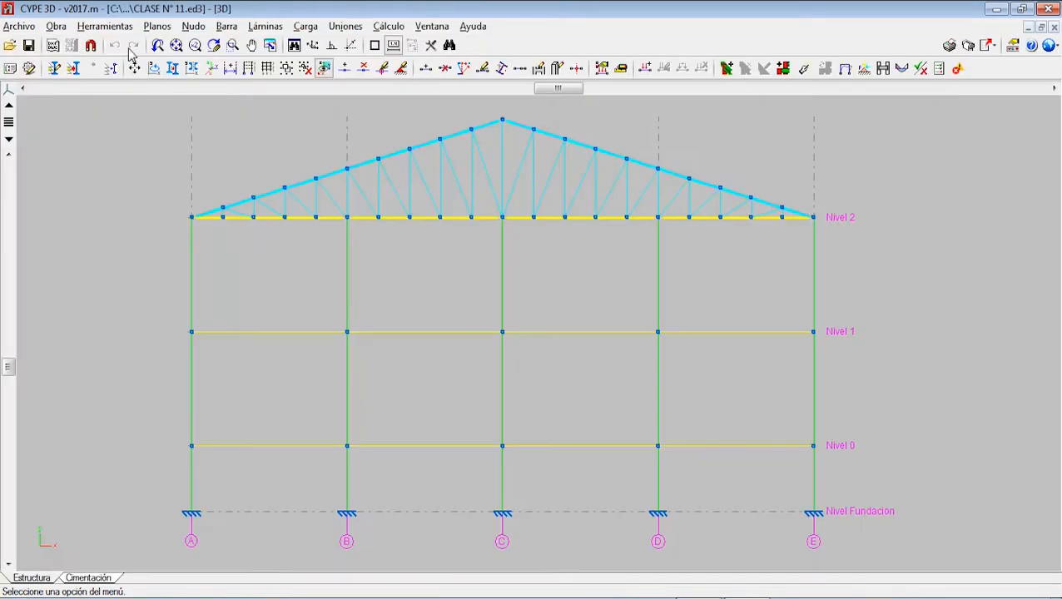
# Step: Start saving the project under a new name and create a folder named CLASE N° 12 inside the CYPE 3D folder
pyautogui.click(22, 26)
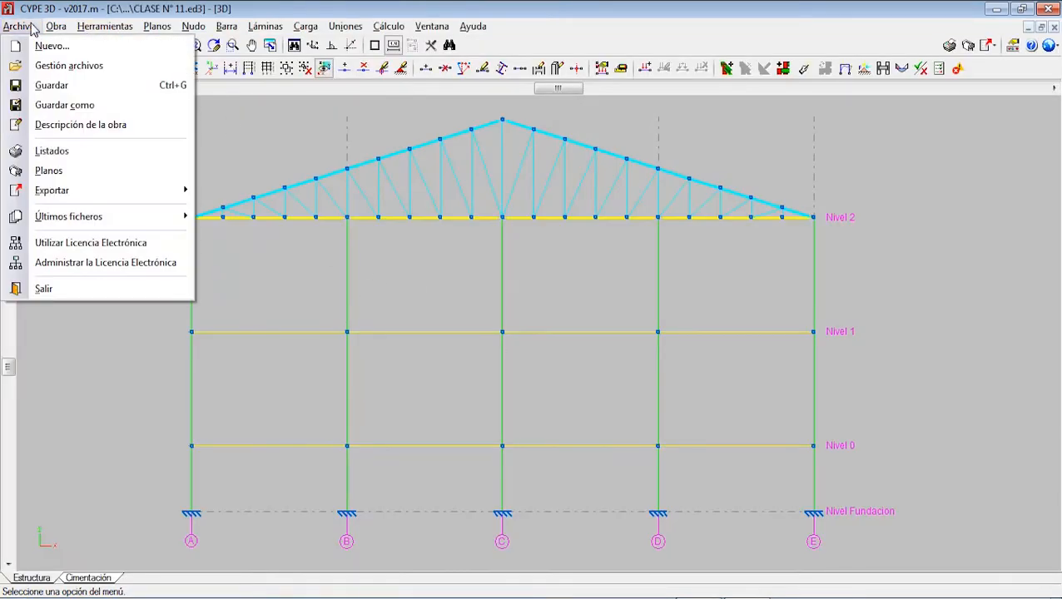
pyautogui.click(72, 106)
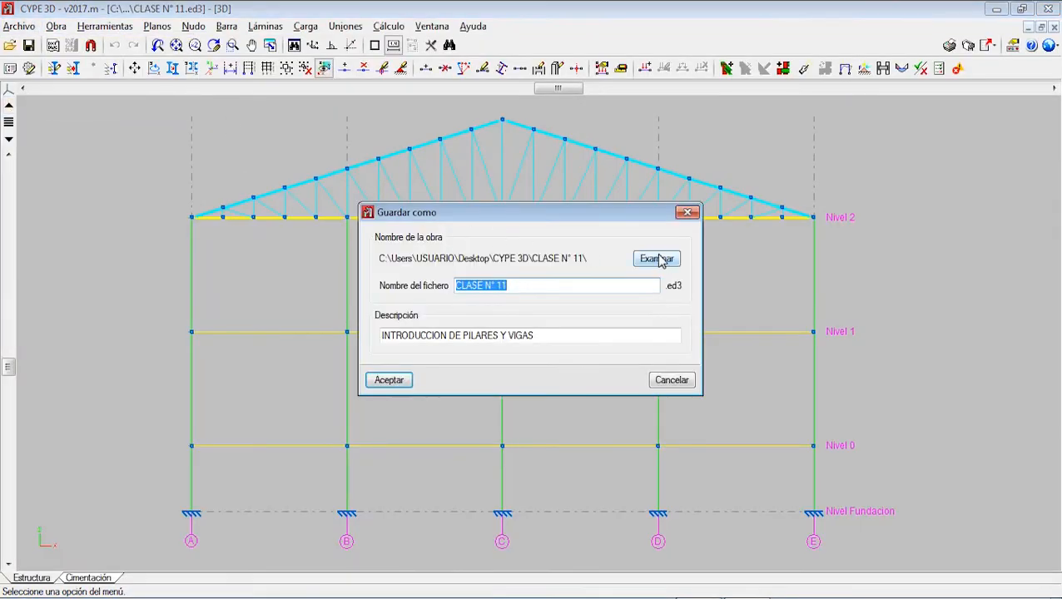
pyautogui.click(660, 259)
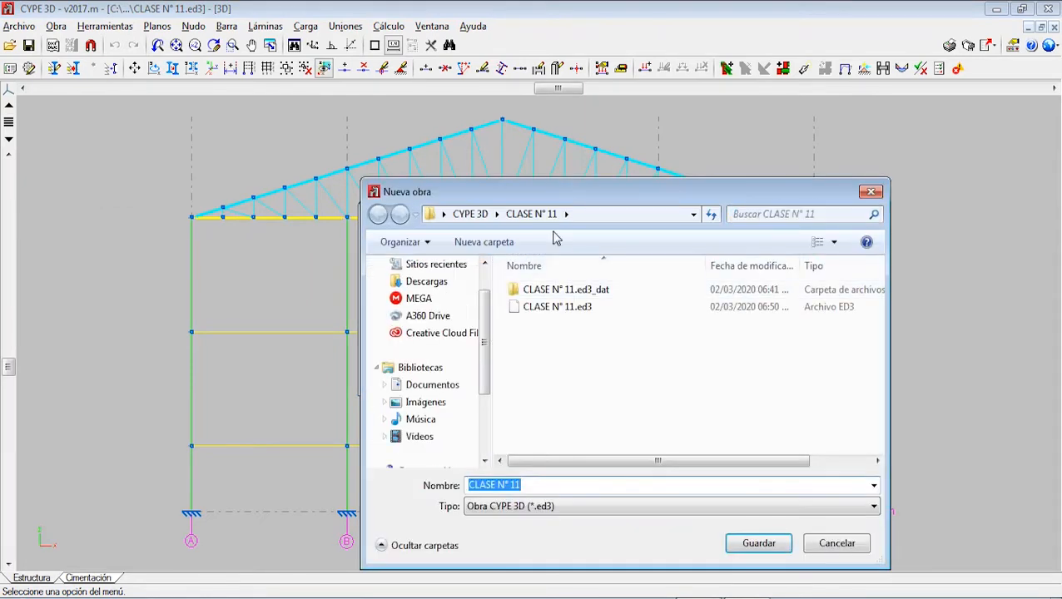
pyautogui.click(467, 215)
pyautogui.rightClick(556, 427)
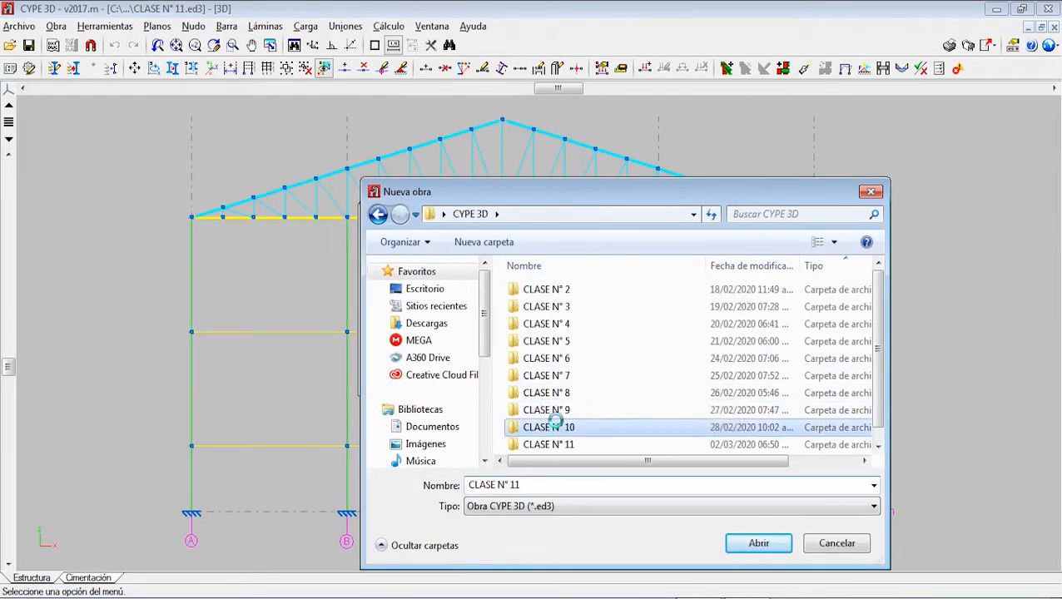
pyautogui.click(506, 364)
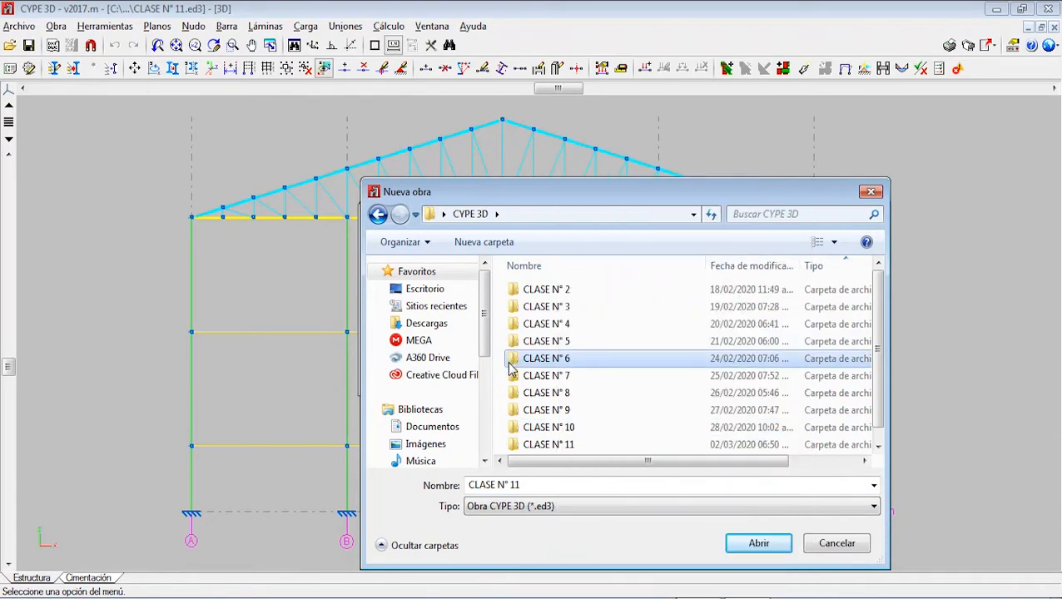
pyautogui.click(597, 324)
pyautogui.rightClick(610, 288)
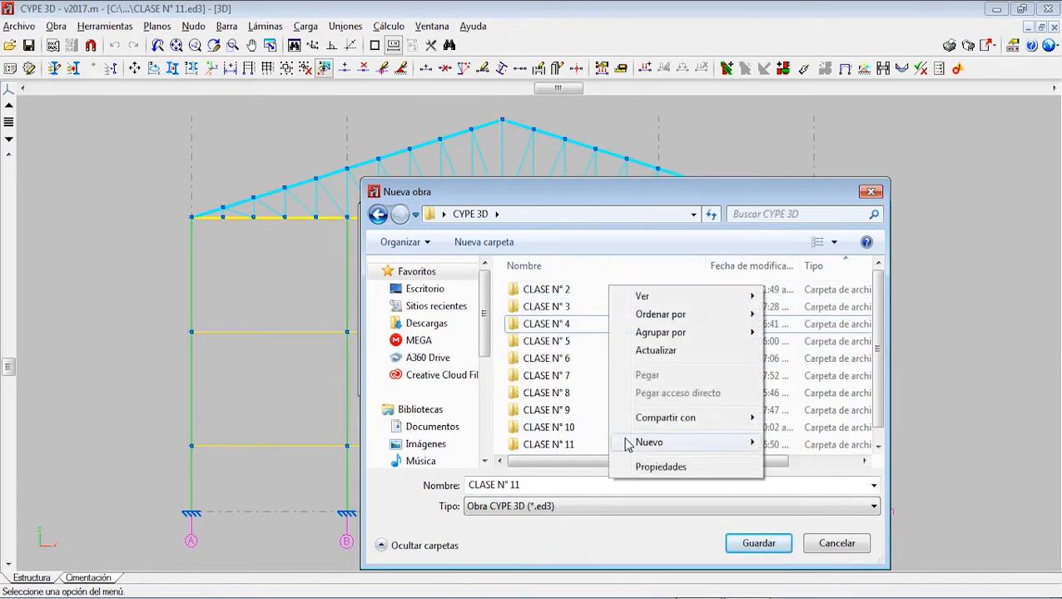
pyautogui.moveTo(624, 442)
pyautogui.click(786, 219)
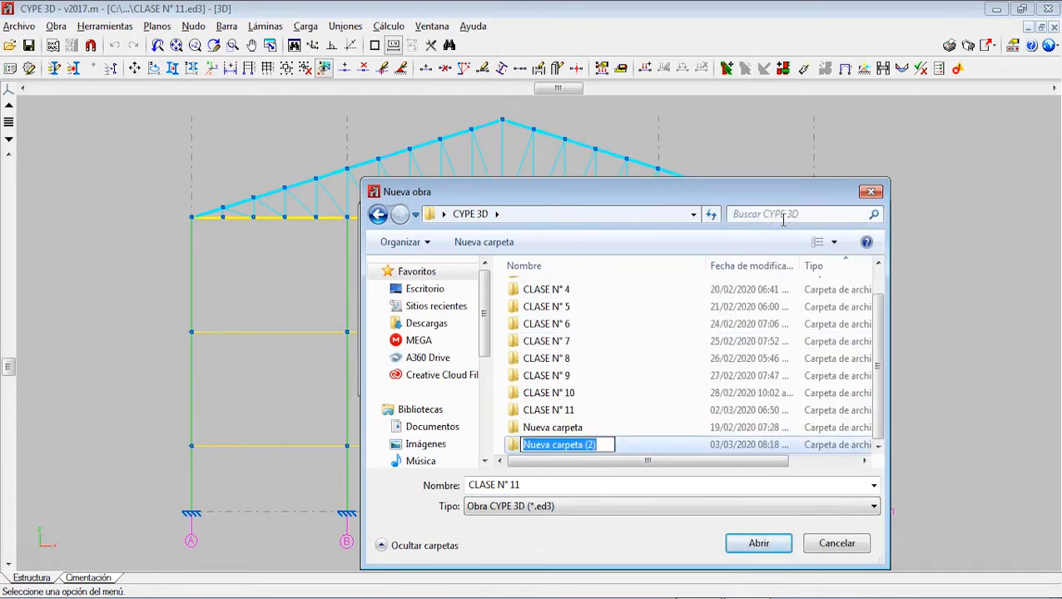
pyautogui.write('CLASE N° 12')
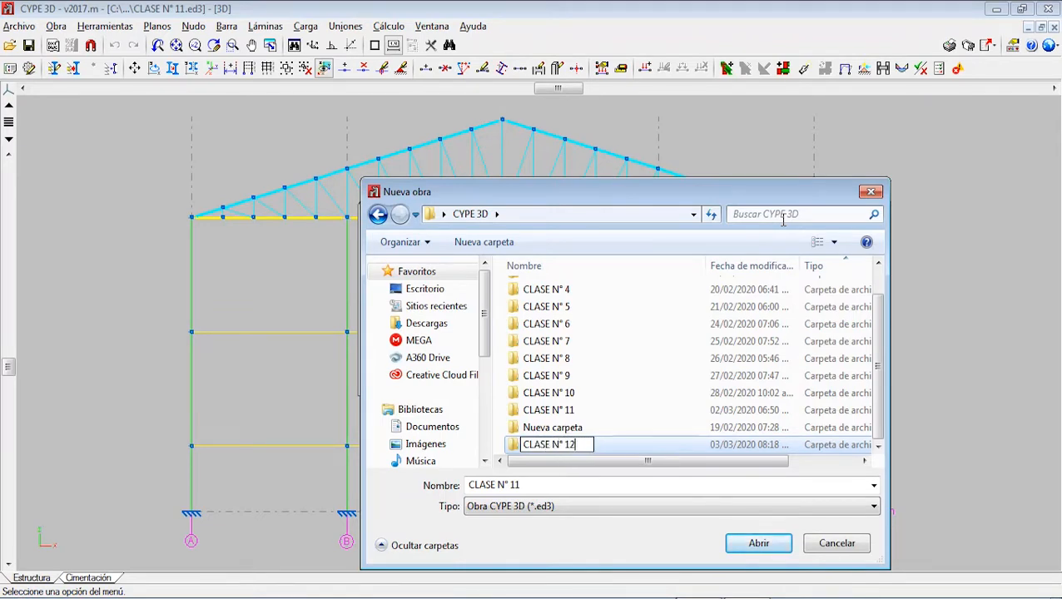
pyautogui.press('Return')
# Step: Name the project copy CLASE N° 12 and set the new CLASE N° 12 folder as its save location
pyautogui.click(546, 486)
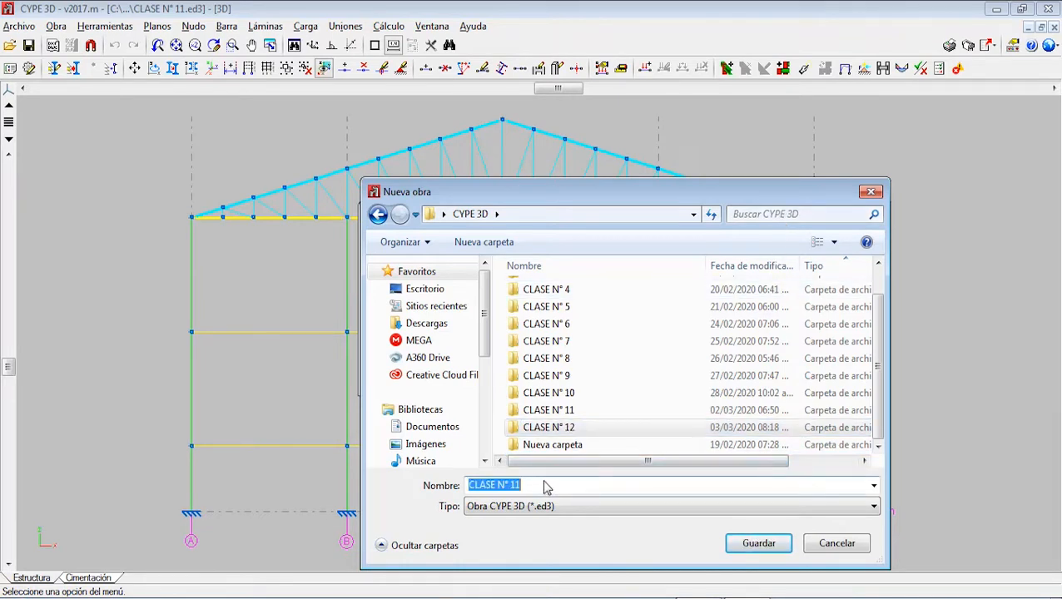
pyautogui.click(545, 484)
pyautogui.press('BackSpace')
pyautogui.write('2')
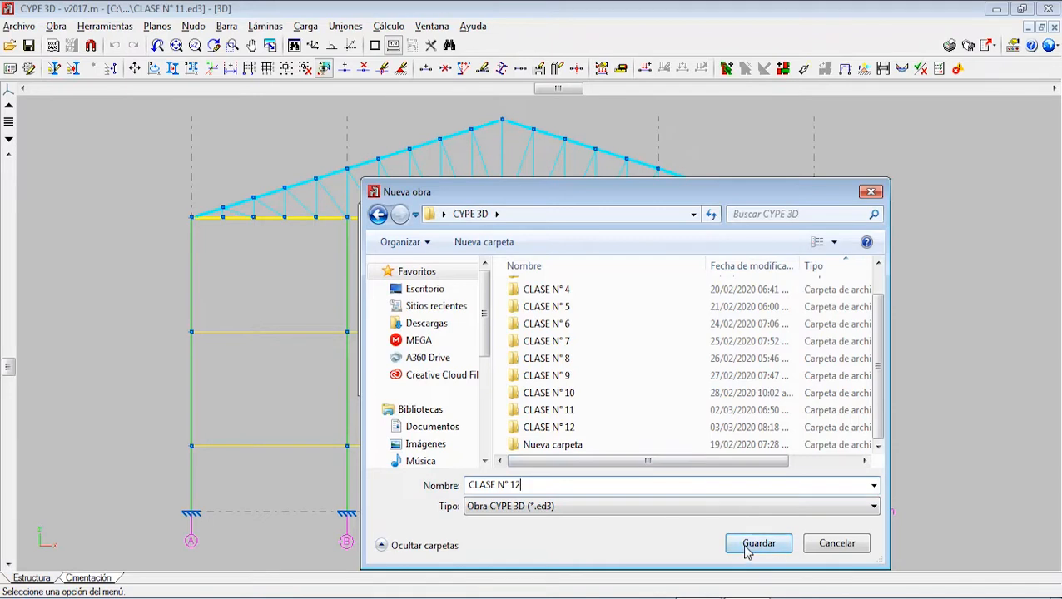
pyautogui.doubleClick(578, 429)
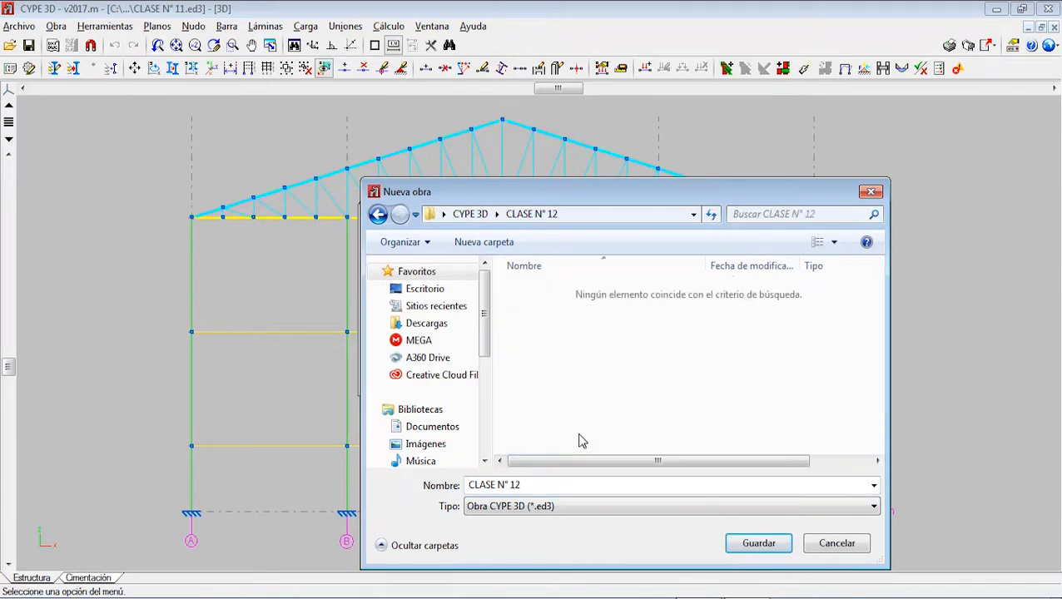
pyautogui.click(735, 545)
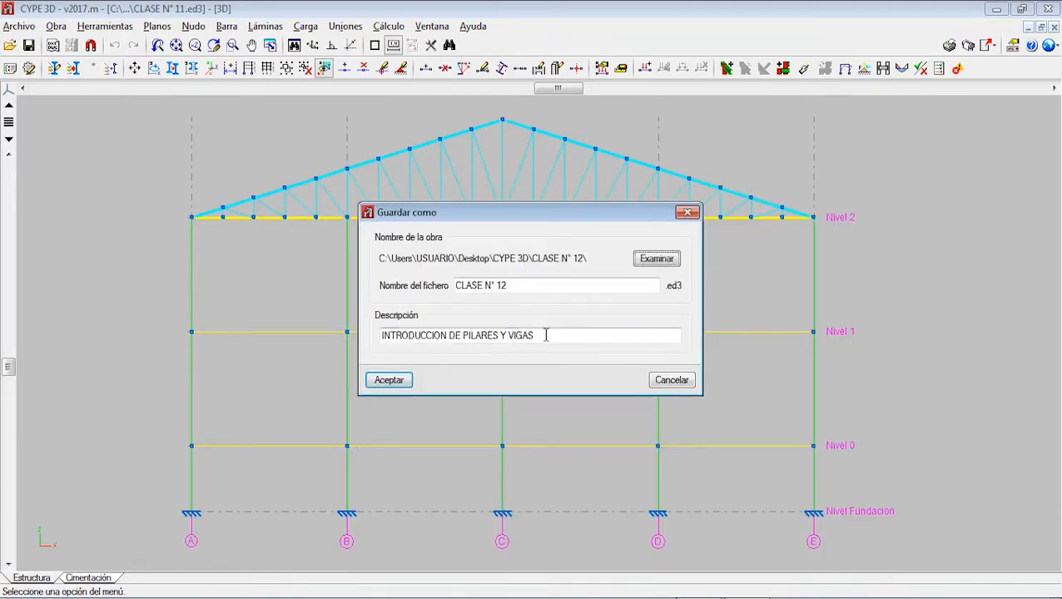
# Step: Change the project description to BOTON POR POSICION DE PILARES Y VIGAS and save the copy
pyautogui.moveTo(448, 335); pyautogui.dragTo(338, 345)
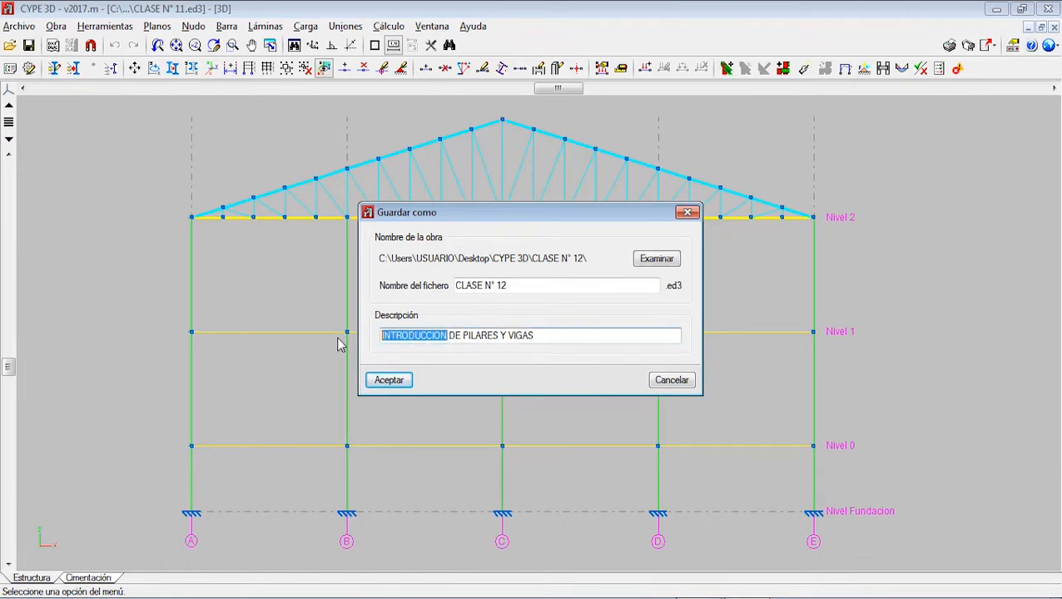
pyautogui.write('BOTON POR ')
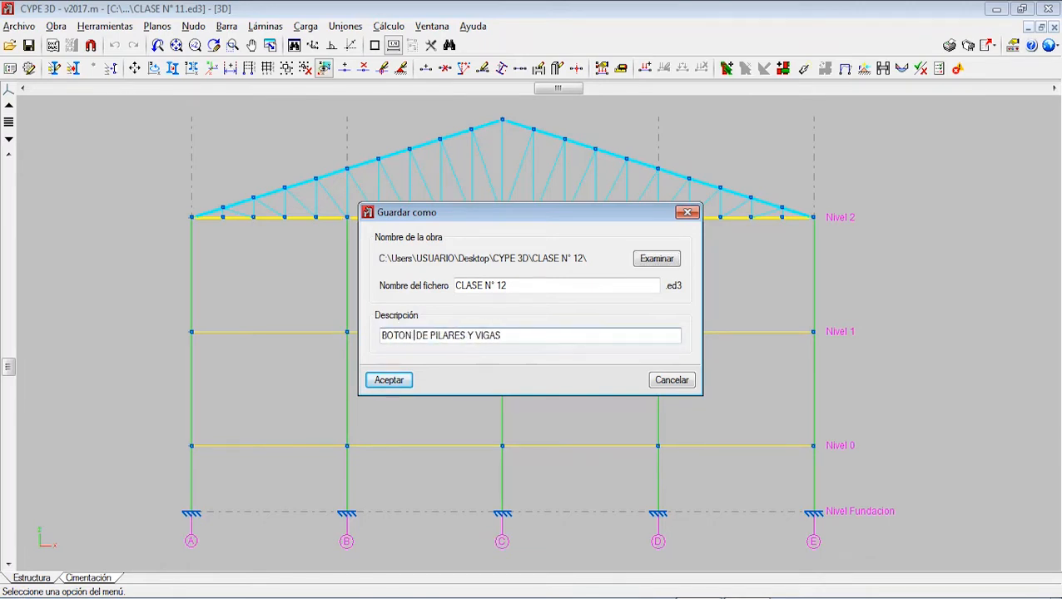
pyautogui.write('POSICION')
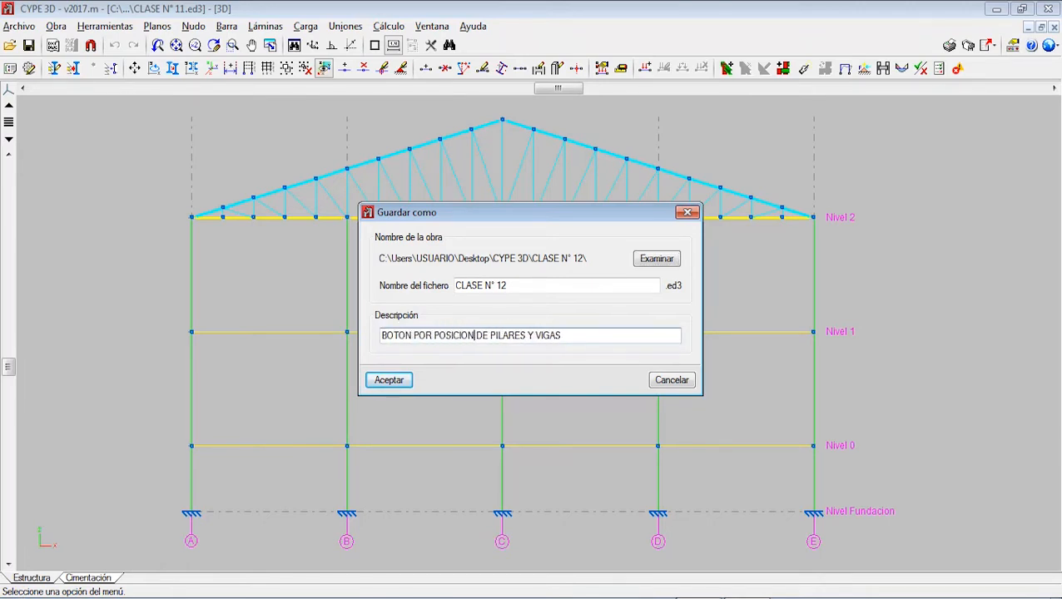
pyautogui.click(388, 382)
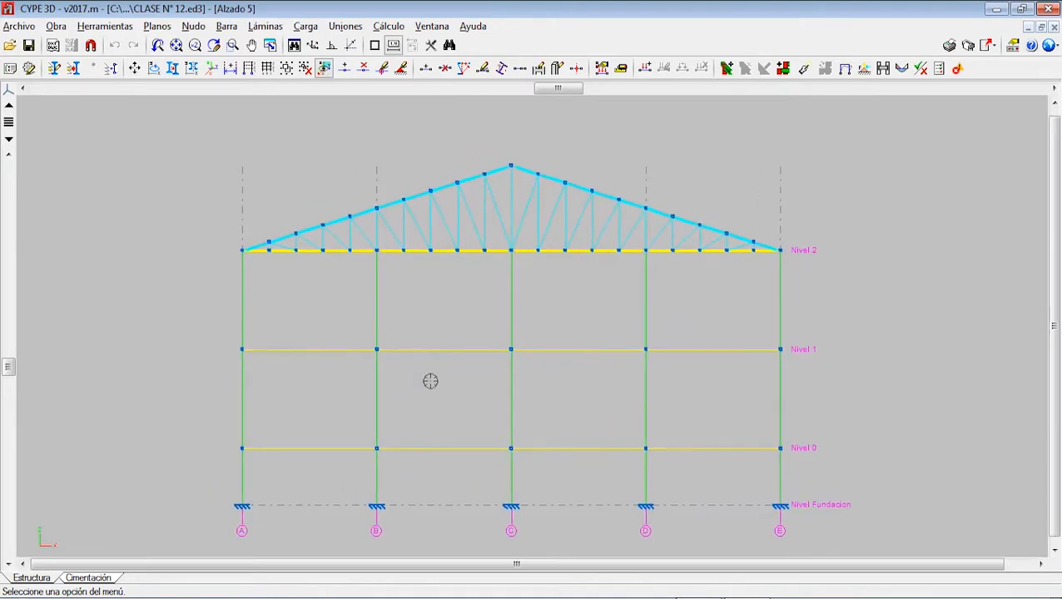
# Step: Examine the complete structure's columns, beams and slabs in the rendered 3D view, and close that view
pyautogui.click(105, 26)
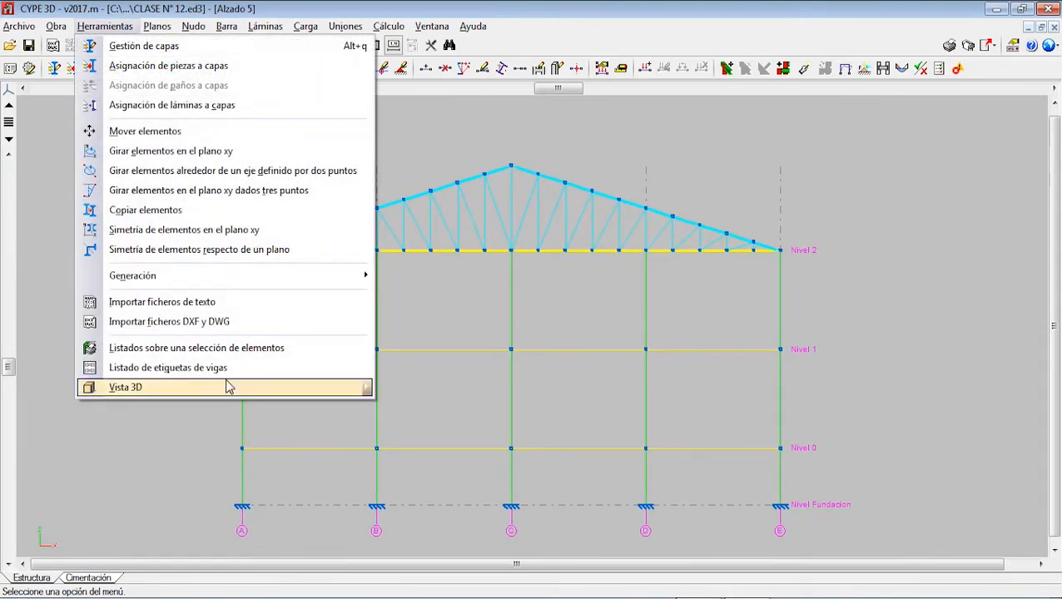
pyautogui.moveTo(237, 393)
pyautogui.click(406, 391)
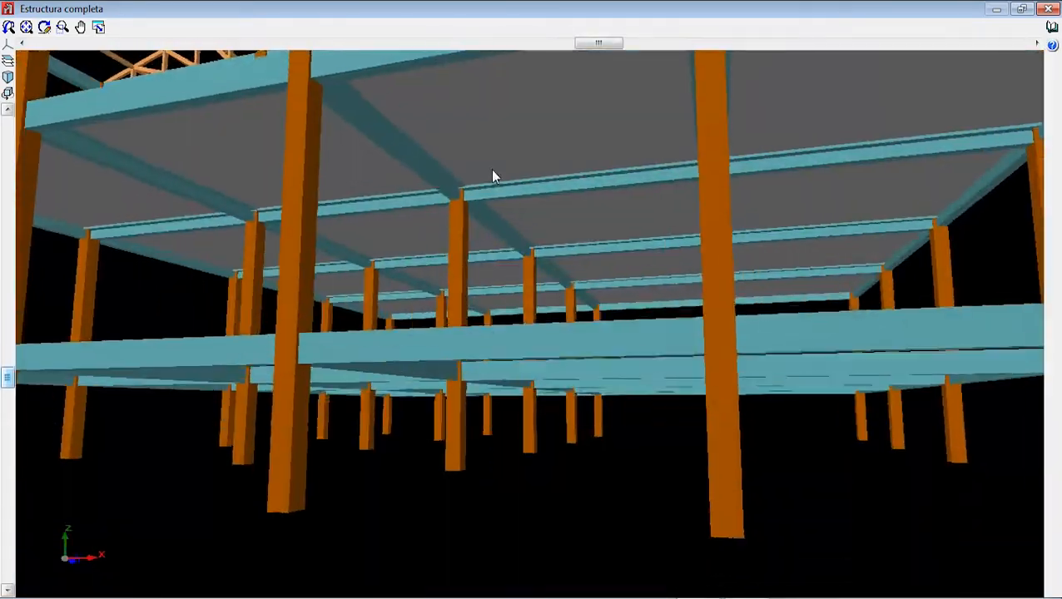
pyautogui.moveTo(485, 173); pyautogui.dragTo(468, 223)
pyautogui.click(1051, 10)
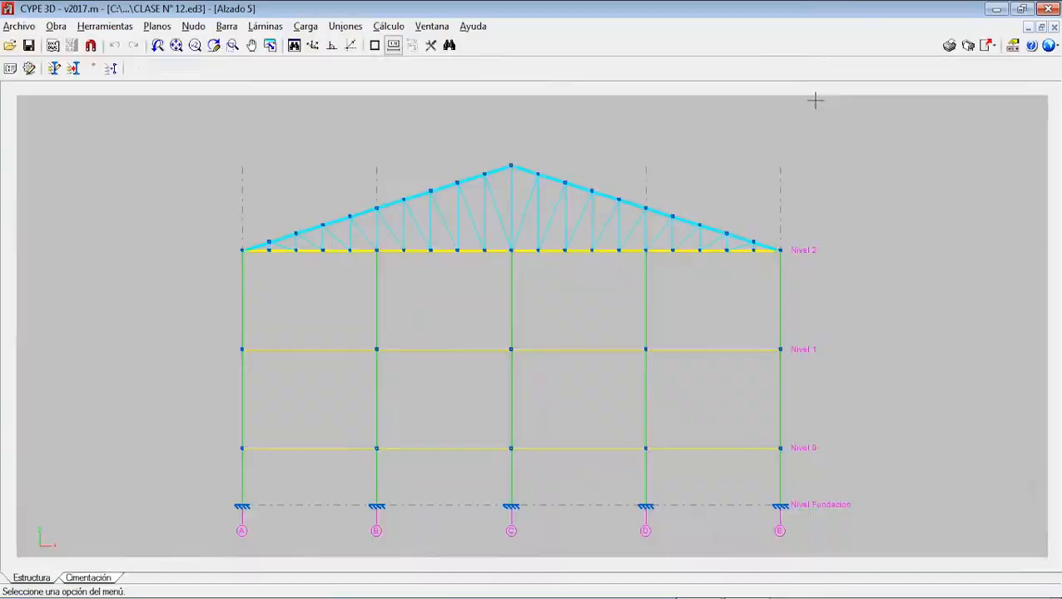
# Step: Switch from the Alzado 5 elevation to the 3D window and look over the whole structural model
pyautogui.click(432, 25)
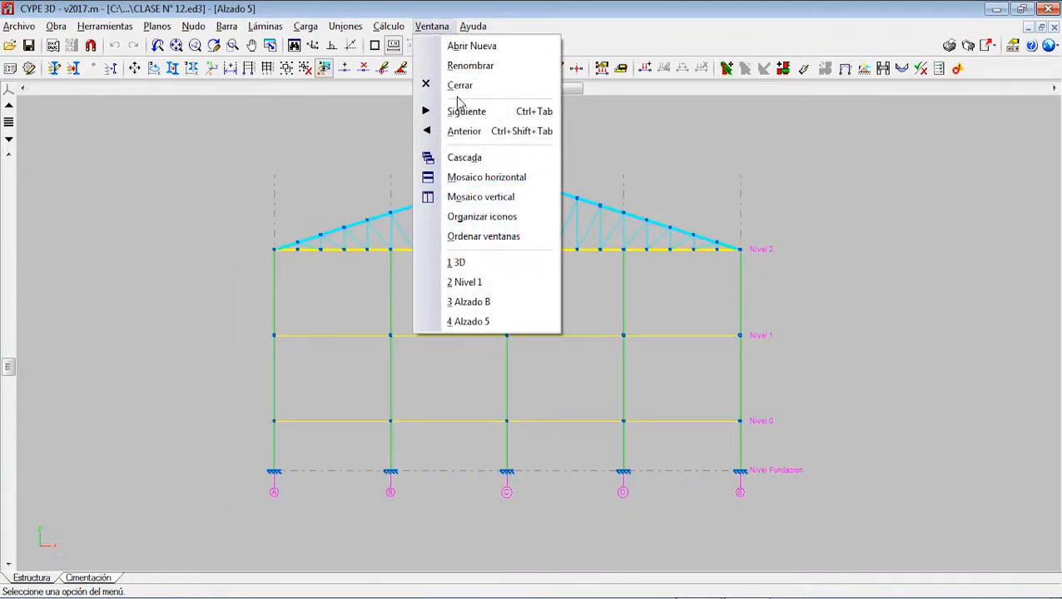
pyautogui.click(466, 263)
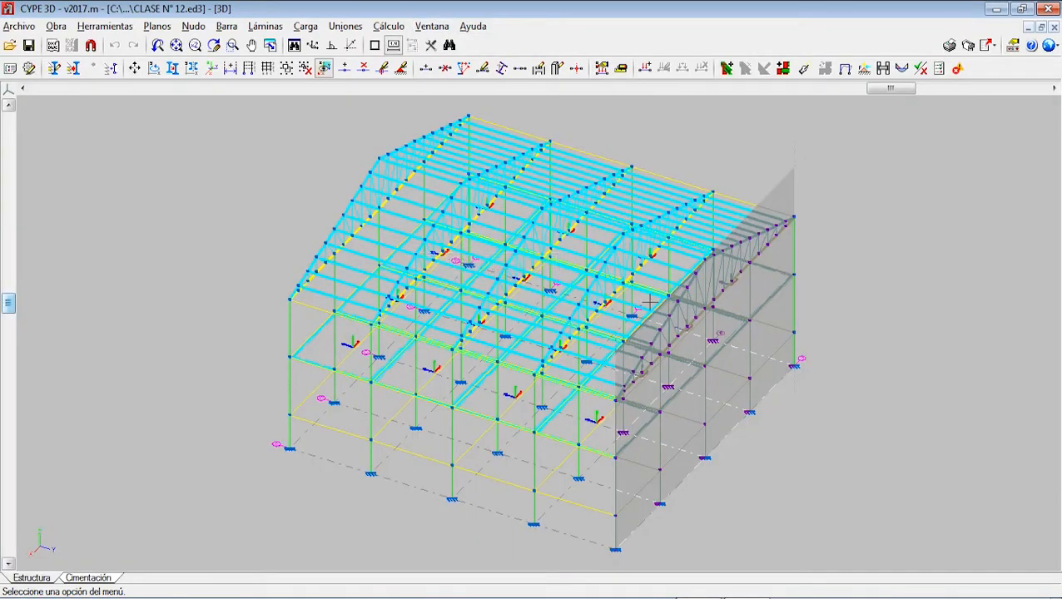
pyautogui.scroll(-1, 650, 302)
pyautogui.moveTo(651, 302); pyautogui.dragTo(621, 310, button='middle')
pyautogui.scroll(1, 621, 311)
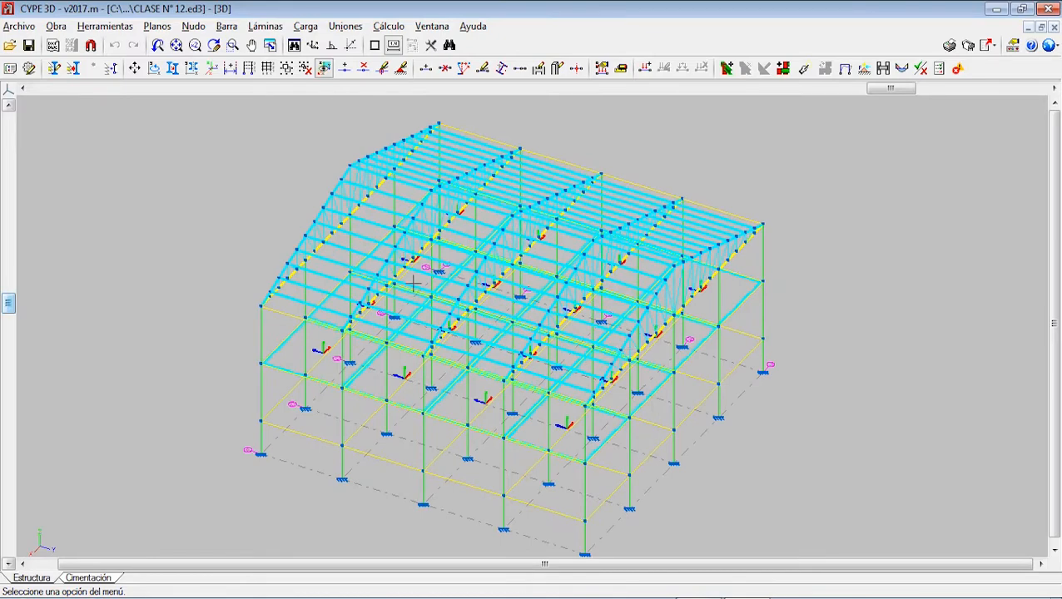
pyautogui.moveTo(455, 330); pyautogui.dragTo(467, 286, button='middle')
pyautogui.scroll(-1, 343, 250)
pyautogui.moveTo(330, 251); pyautogui.dragTo(313, 278, button='middle')
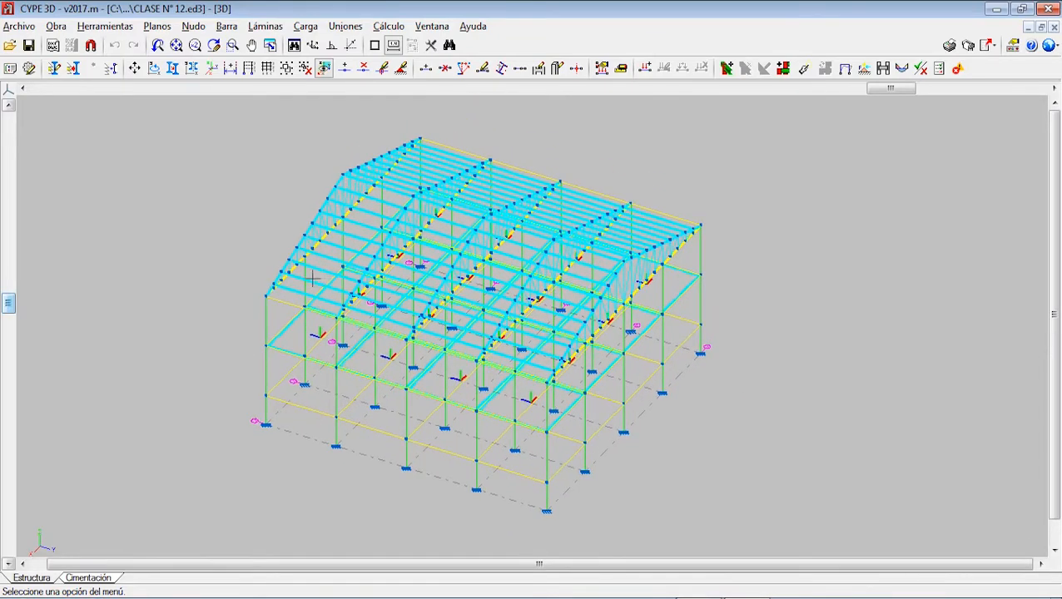
# Step: Open the reinforcement tables for columns from the project's general data
pyautogui.click(56, 28)
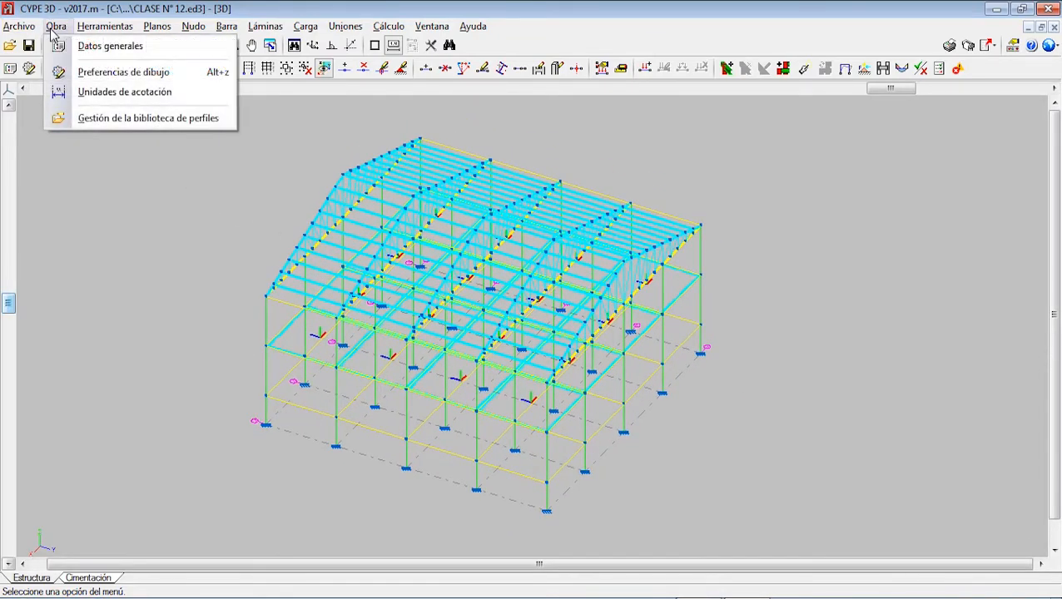
pyautogui.click(73, 46)
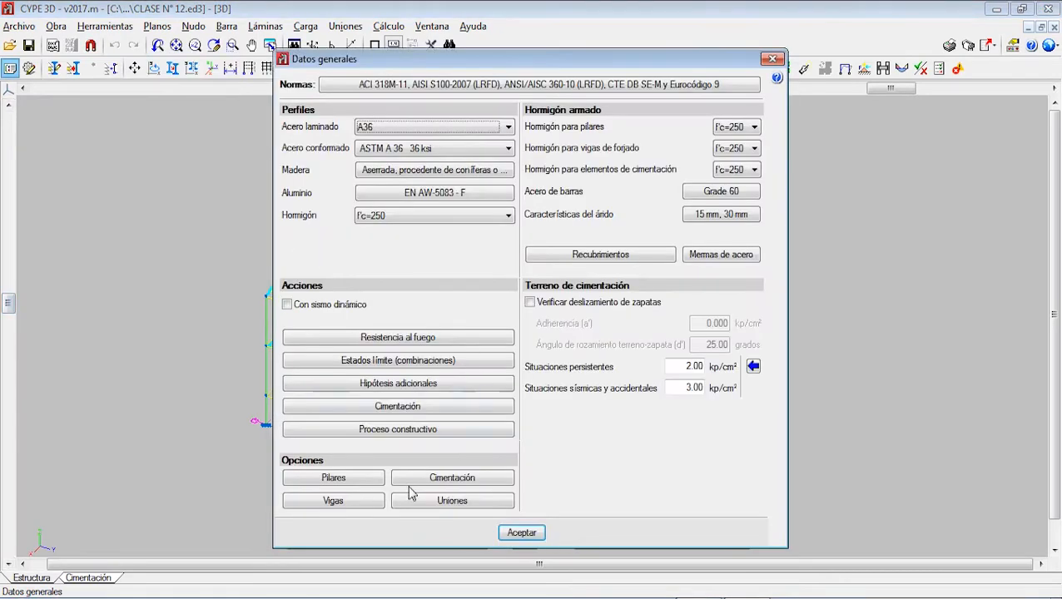
pyautogui.click(361, 479)
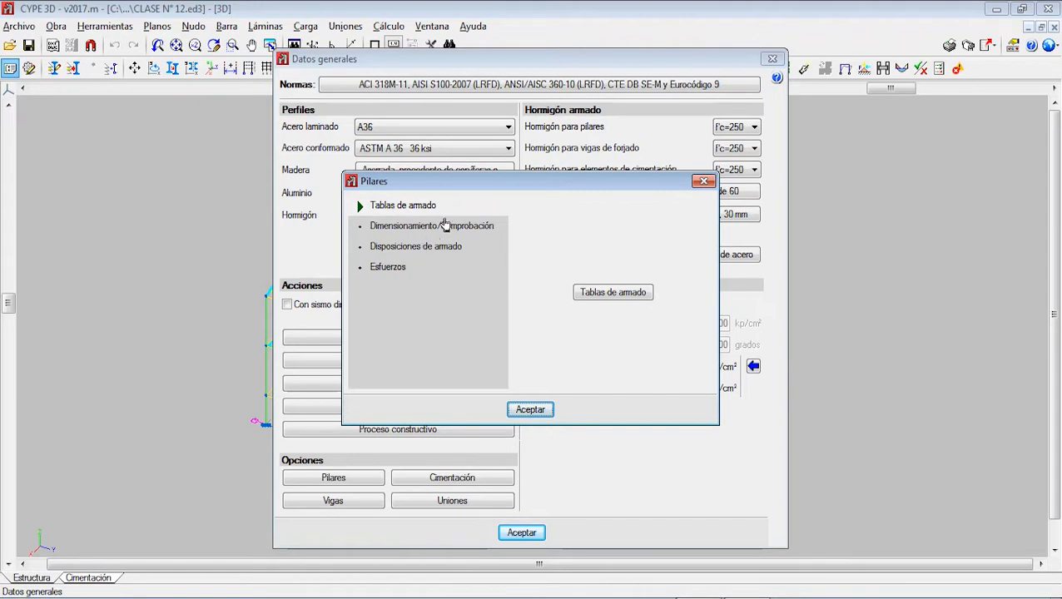
pyautogui.click(630, 293)
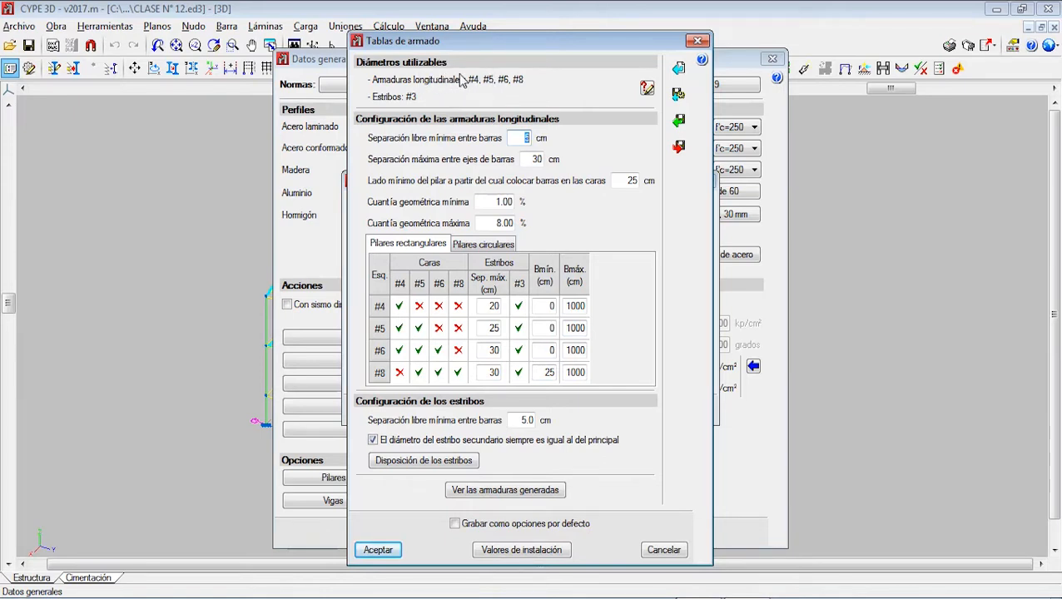
pyautogui.moveTo(514, 48)
pyautogui.mouseDown()
pyautogui.moveTo(560, 100)
pyautogui.moveTo(575, 178)
pyautogui.moveTo(500, 57)
pyautogui.mouseUp()
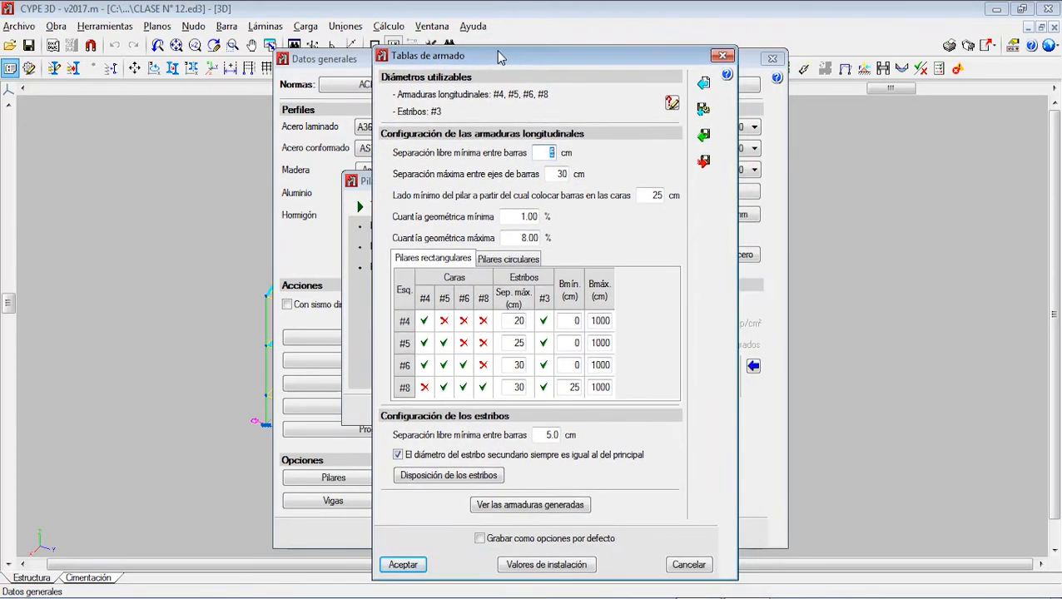
# Step: Disable the #8 longitudinal bar in the columns' usable reinforcement diameters, keeping only #3 for the stirrups
pyautogui.click(671, 103)
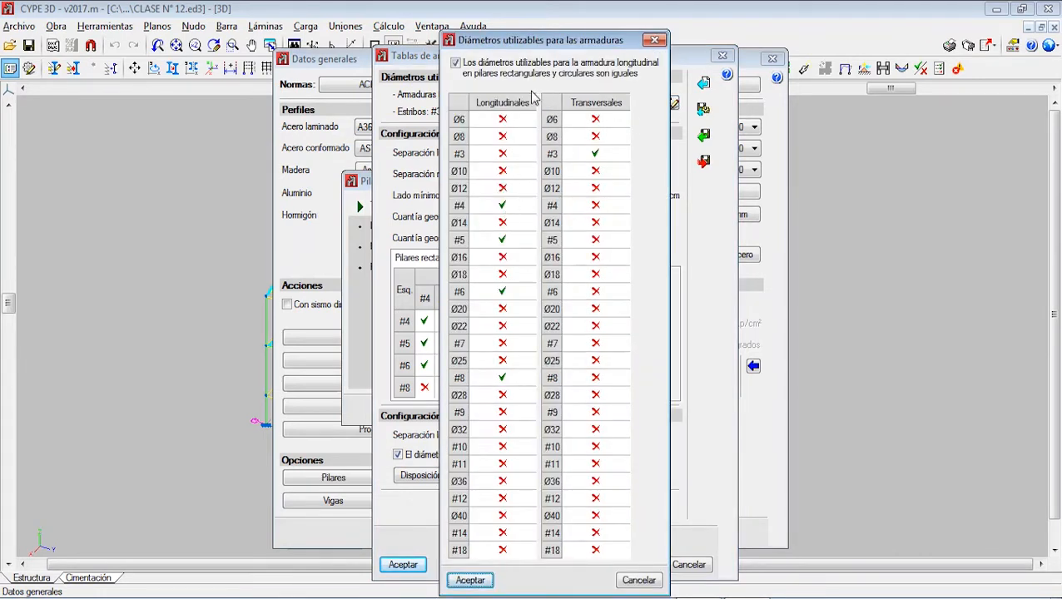
pyautogui.click(657, 40)
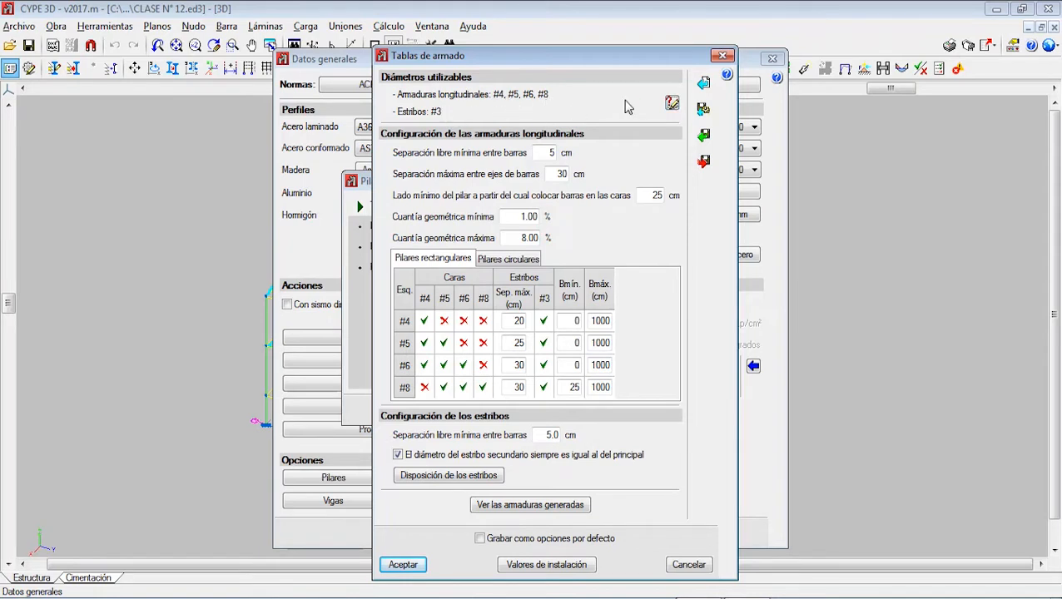
pyautogui.click(672, 104)
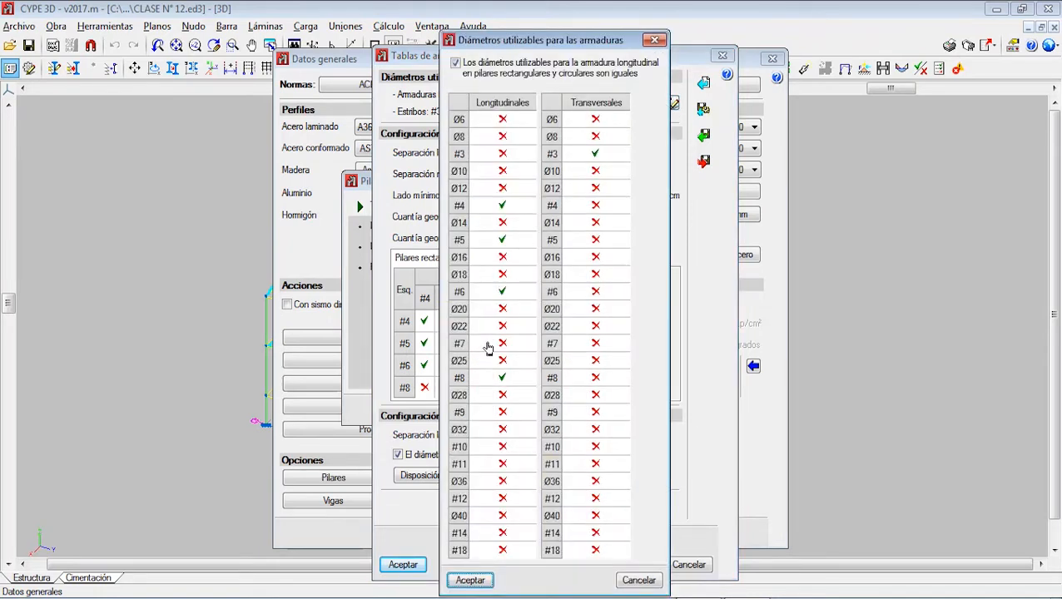
pyautogui.click(504, 382)
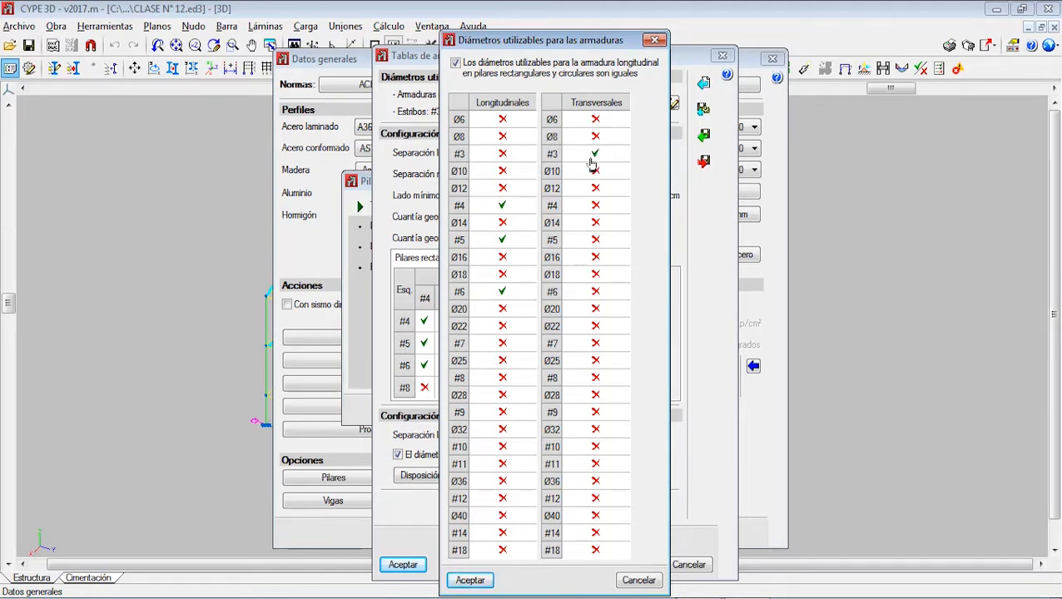
pyautogui.click(594, 205)
pyautogui.click(595, 206)
pyautogui.click(471, 581)
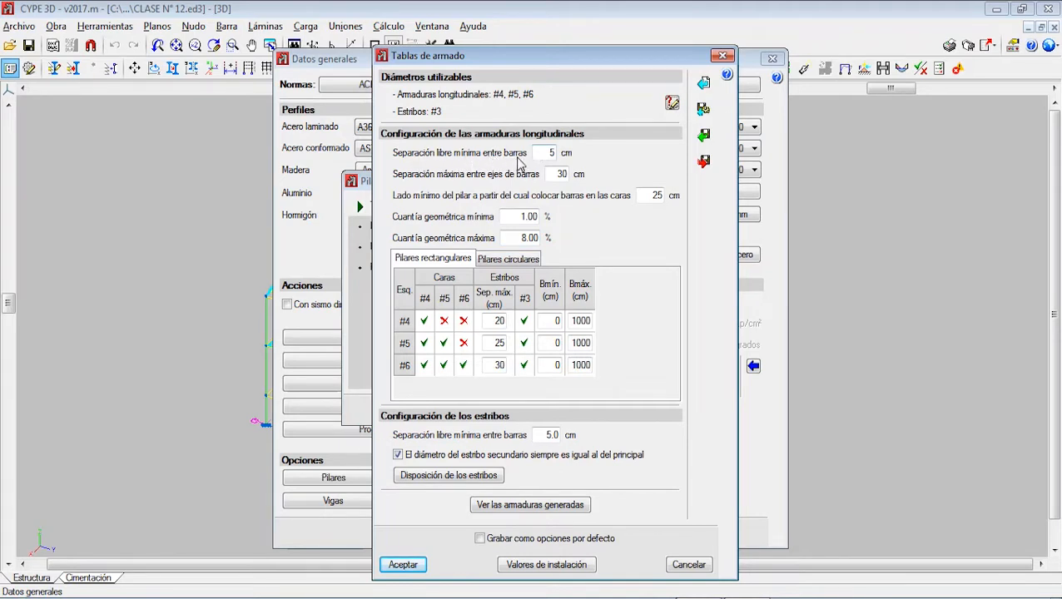
# Step: Switch to Paint and draw a black rectangle of about 216 × 243 px as the column's cross-section outline
pyautogui.doubleClick(545, 153)
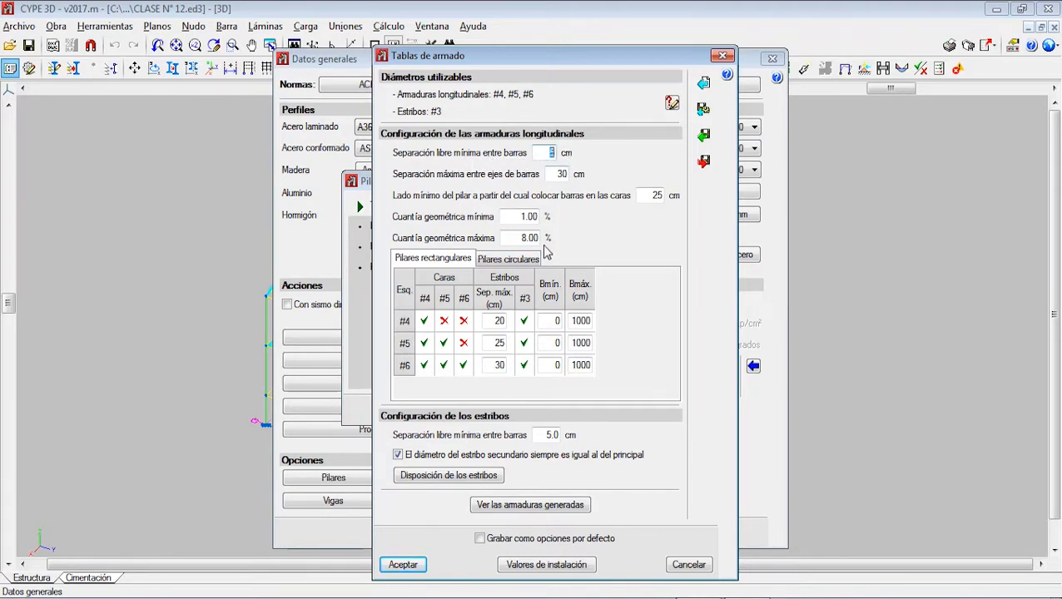
pyautogui.click(649, 597)
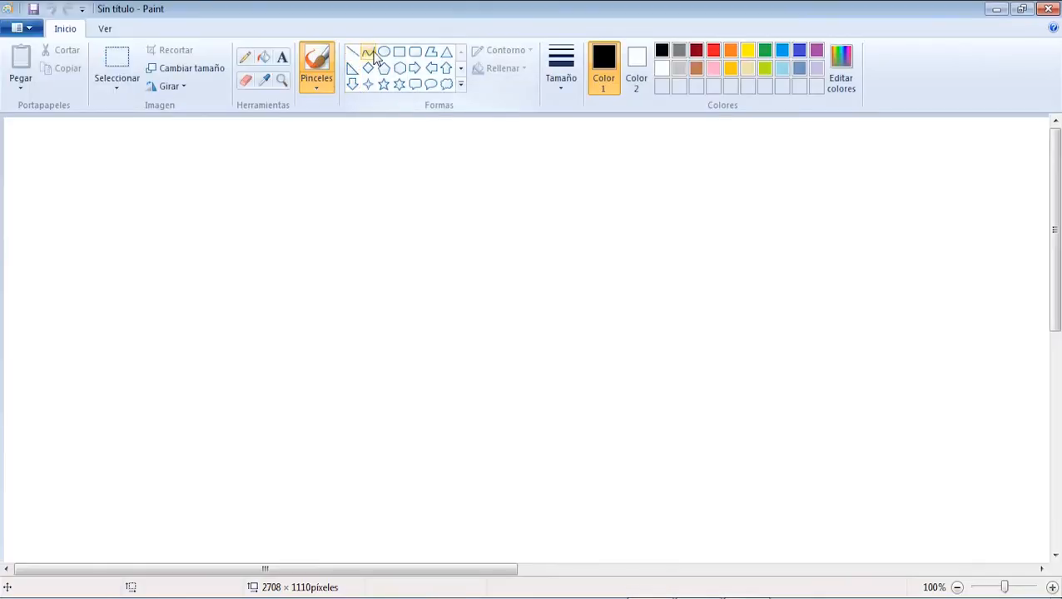
pyautogui.click(399, 52)
pyautogui.moveTo(395, 215)
pyautogui.mouseDown()
pyautogui.moveTo(560, 390)
pyautogui.moveTo(564, 413)
pyautogui.mouseUp()
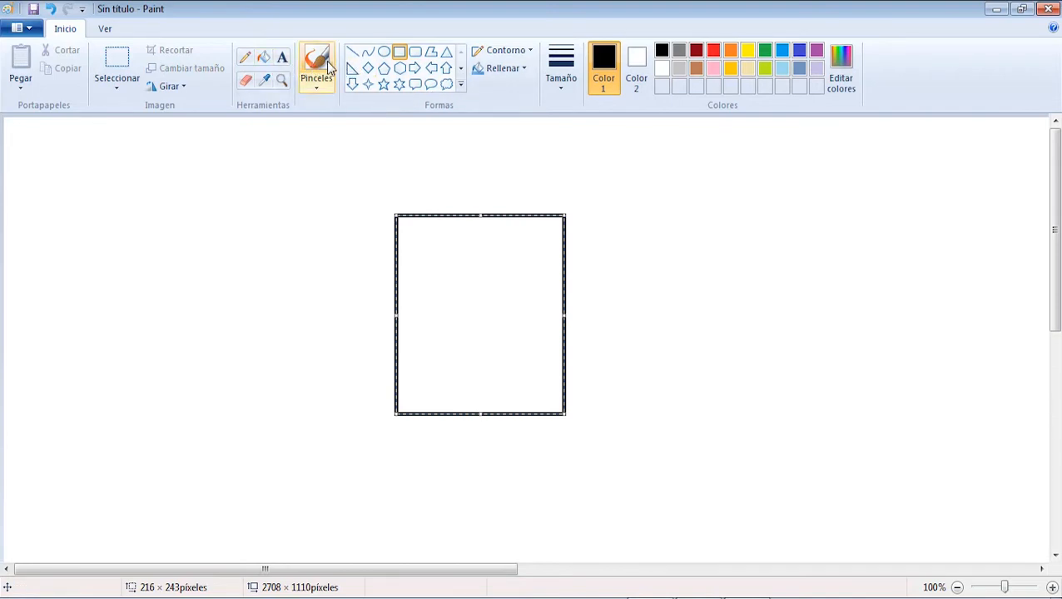
# Step: Draw a red rectangle of about 189 × 212 px inside the black outline to represent the stirrup
pyautogui.click(367, 56)
pyautogui.click(397, 55)
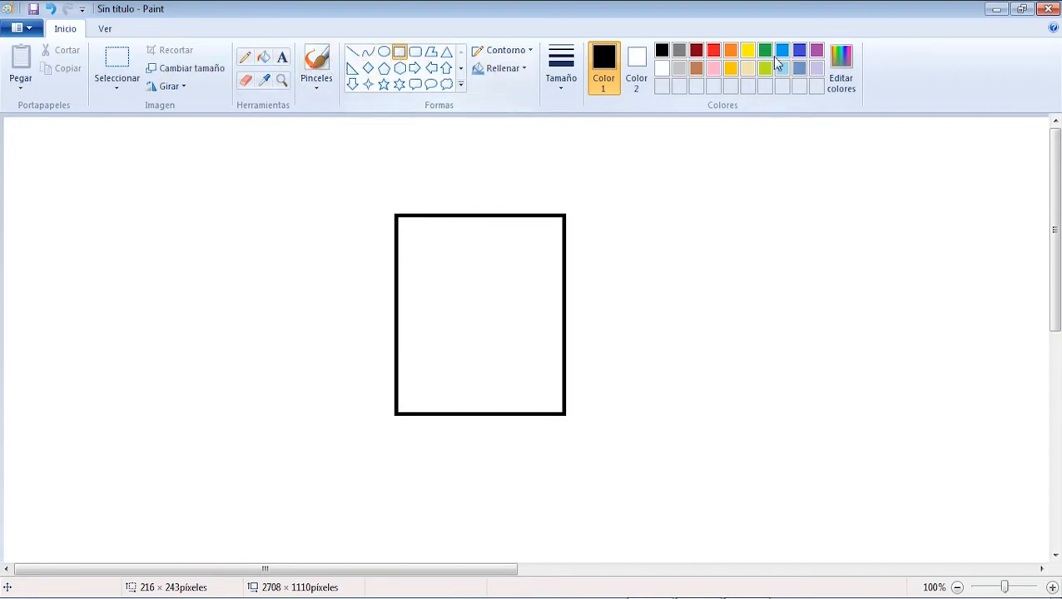
pyautogui.click(713, 51)
pyautogui.moveTo(408, 228); pyautogui.dragTo(556, 402)
# Step: Draw green ellipses inside the four corners of the red stirrup to represent the longitudinal bars
pyautogui.click(384, 52)
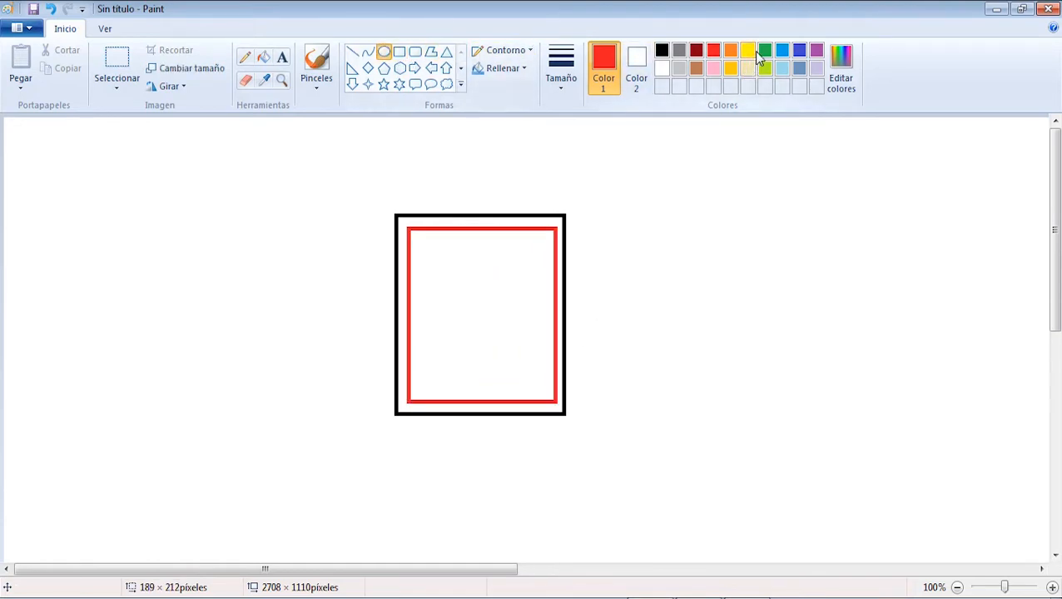
pyautogui.click(765, 50)
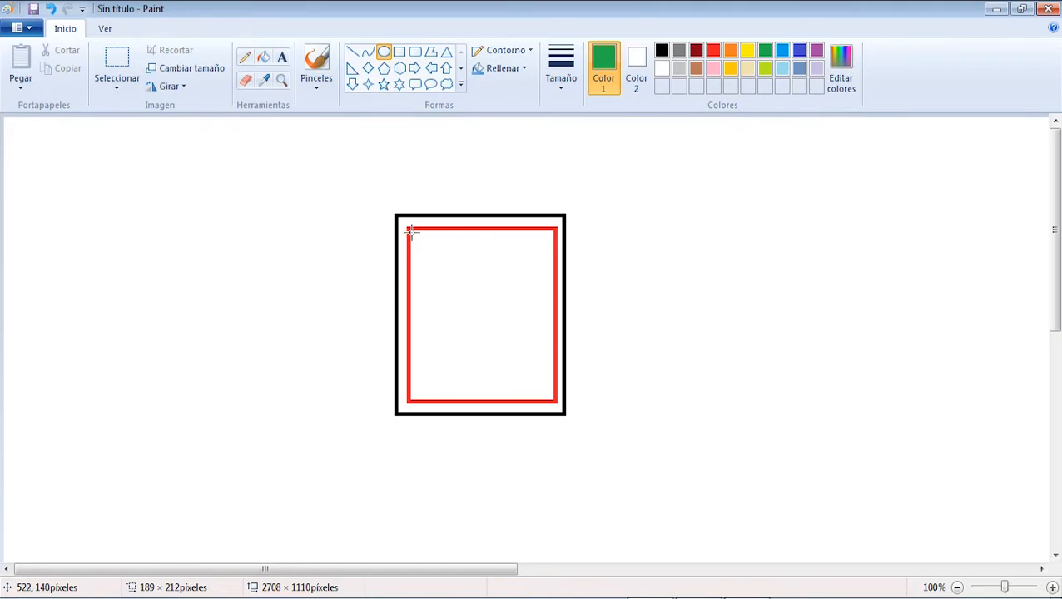
pyautogui.moveTo(409, 231); pyautogui.dragTo(438, 255)
pyautogui.moveTo(534, 231); pyautogui.dragTo(552, 255)
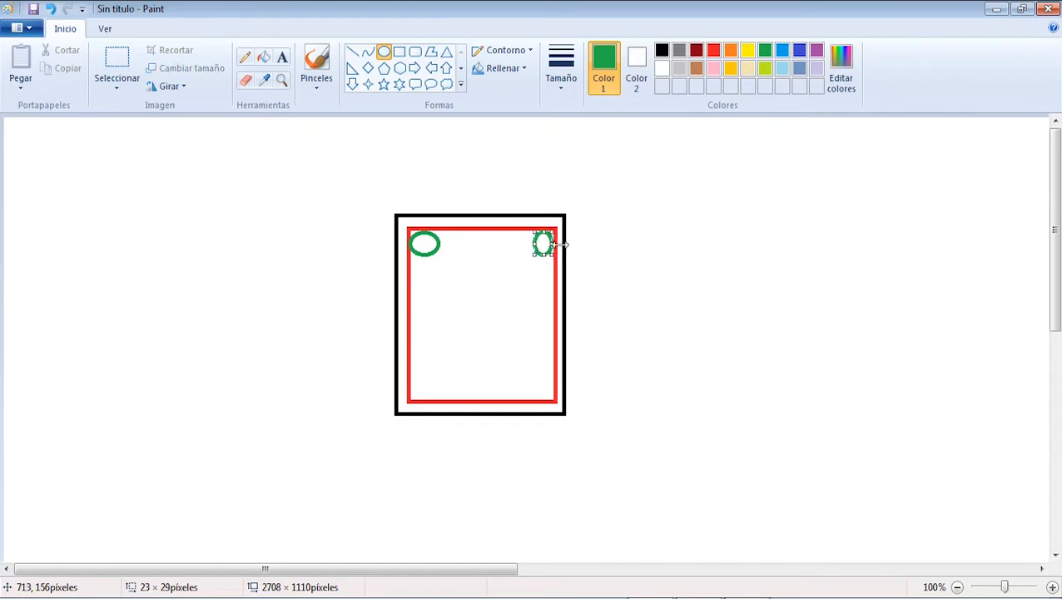
pyautogui.moveTo(409, 381); pyautogui.dragTo(431, 402)
pyautogui.moveTo(534, 381); pyautogui.dragTo(557, 400)
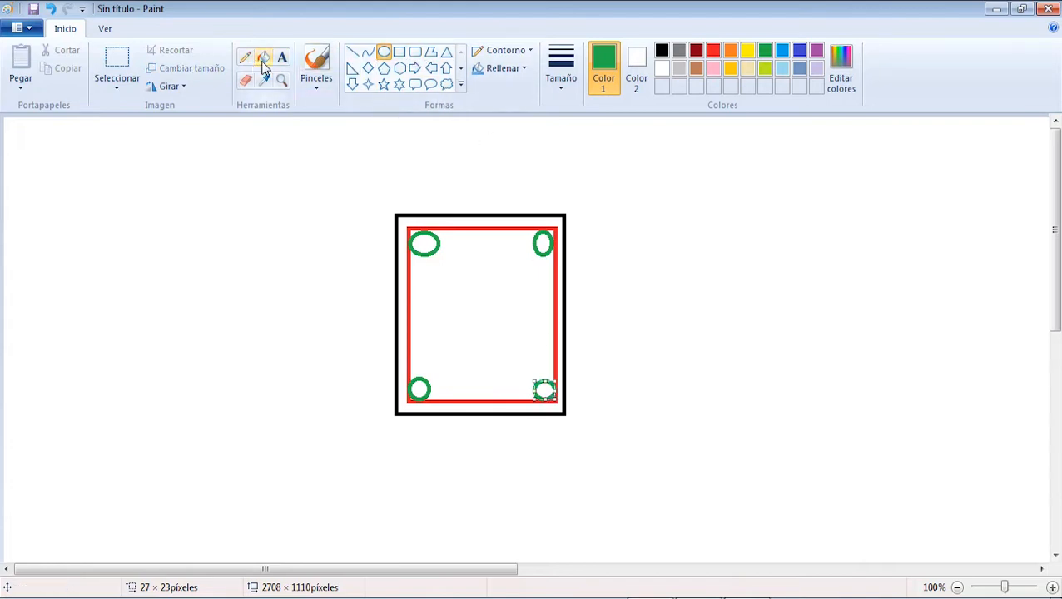
# Step: Brush an orange dimension line across the clear gap between the two upper corner bars and label it "5cm"
pyautogui.click(316, 65)
pyautogui.click(561, 71)
pyautogui.click(575, 209)
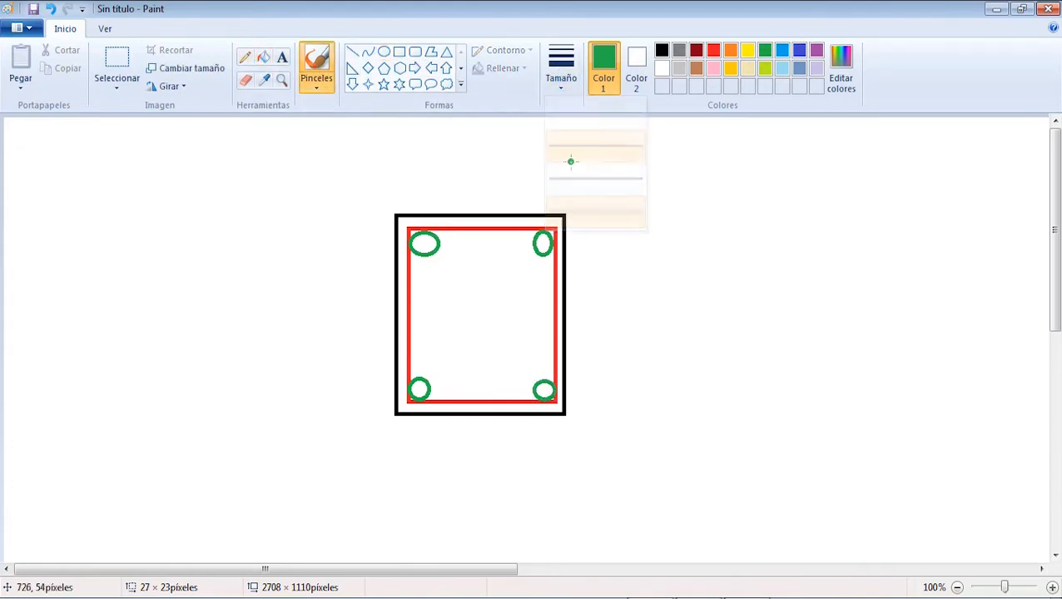
pyautogui.click(730, 50)
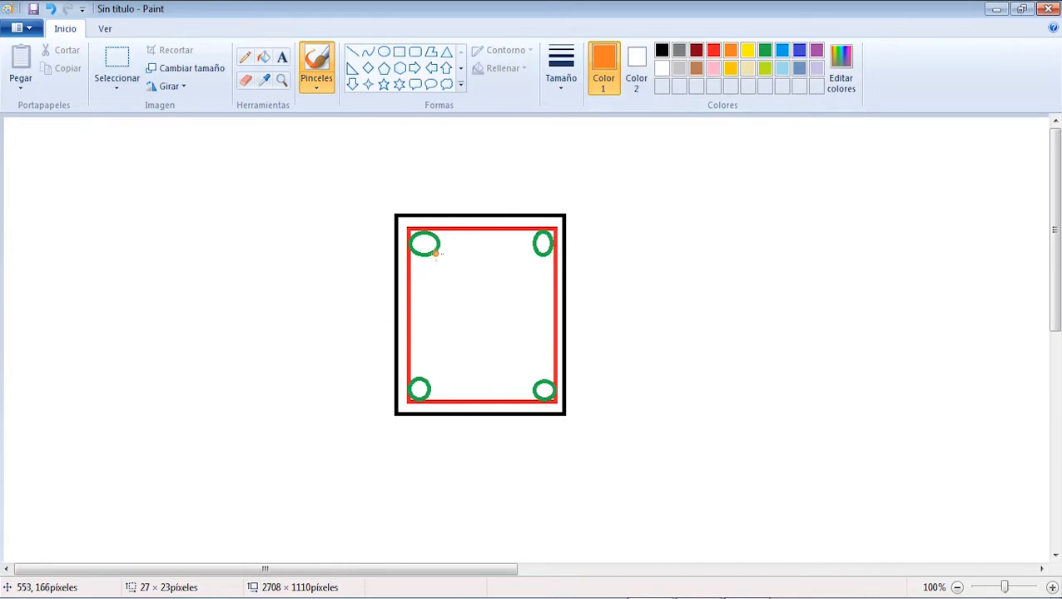
pyautogui.moveTo(441, 241)
pyautogui.mouseDown()
pyautogui.moveTo(441, 261)
pyautogui.moveTo(536, 246)
pyautogui.moveTo(531, 240)
pyautogui.mouseUp()
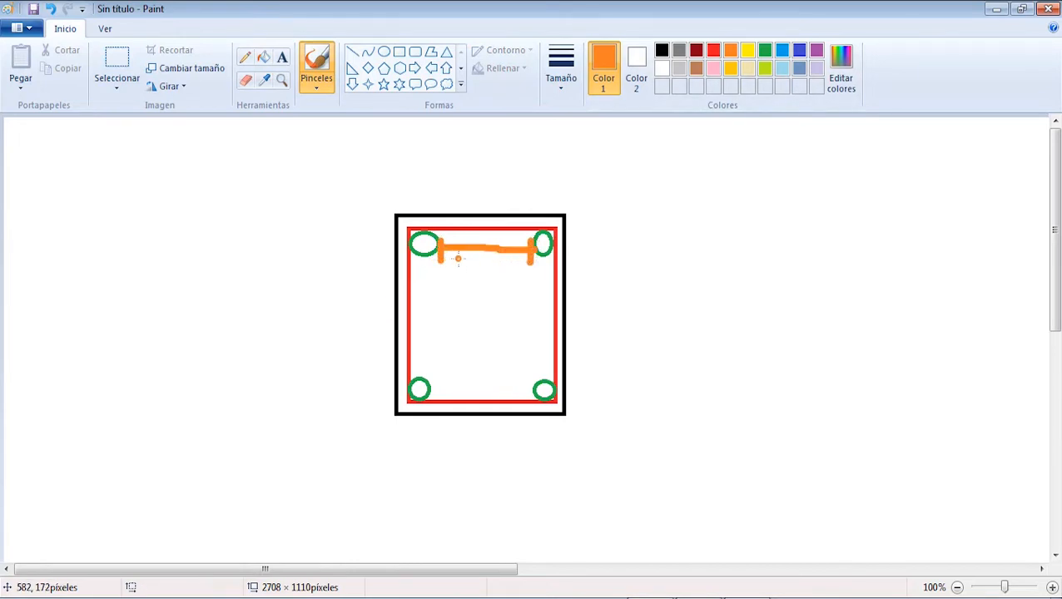
pyautogui.moveTo(475, 268)
pyautogui.mouseDown()
pyautogui.moveTo(464, 268)
pyautogui.moveTo(460, 297)
pyautogui.moveTo(490, 298)
pyautogui.moveTo(505, 280)
pyautogui.moveTo(519, 281)
pyautogui.mouseUp()
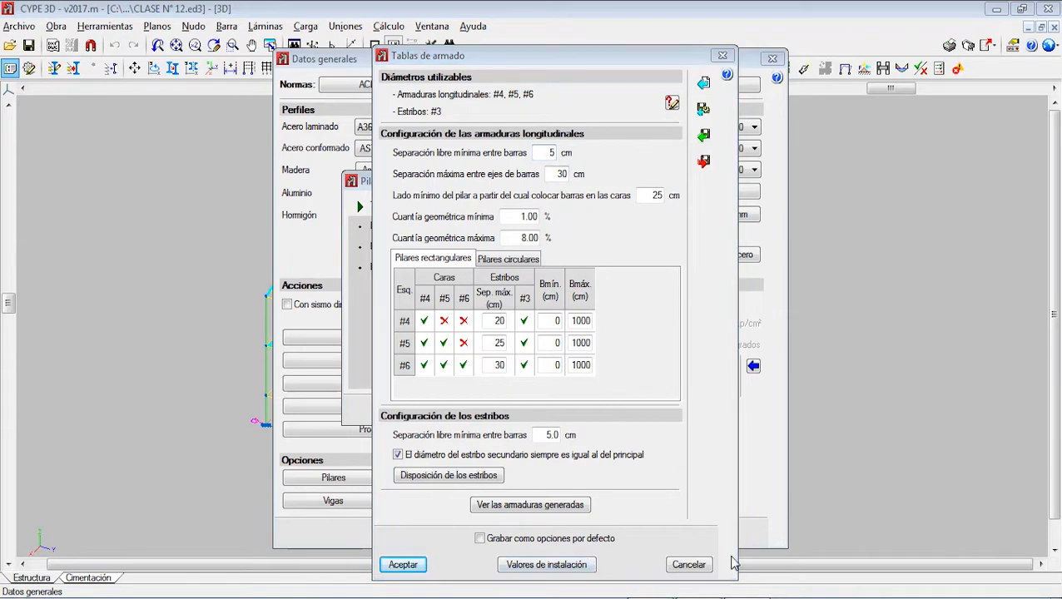
# Step: Switch back to Paint and sketch a dimension below the column between the lower bars' axes, labelled "30cm"
pyautogui.hotkey('alt', 'Tab')
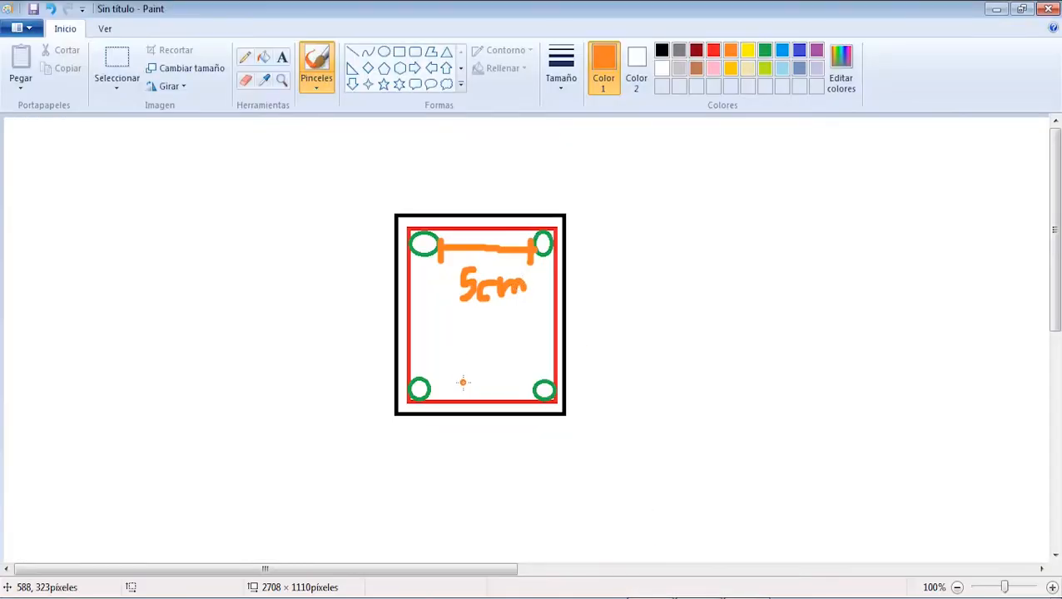
pyautogui.moveTo(419, 392)
pyautogui.mouseDown()
pyautogui.moveTo(417, 441)
pyautogui.moveTo(552, 432)
pyautogui.mouseUp()
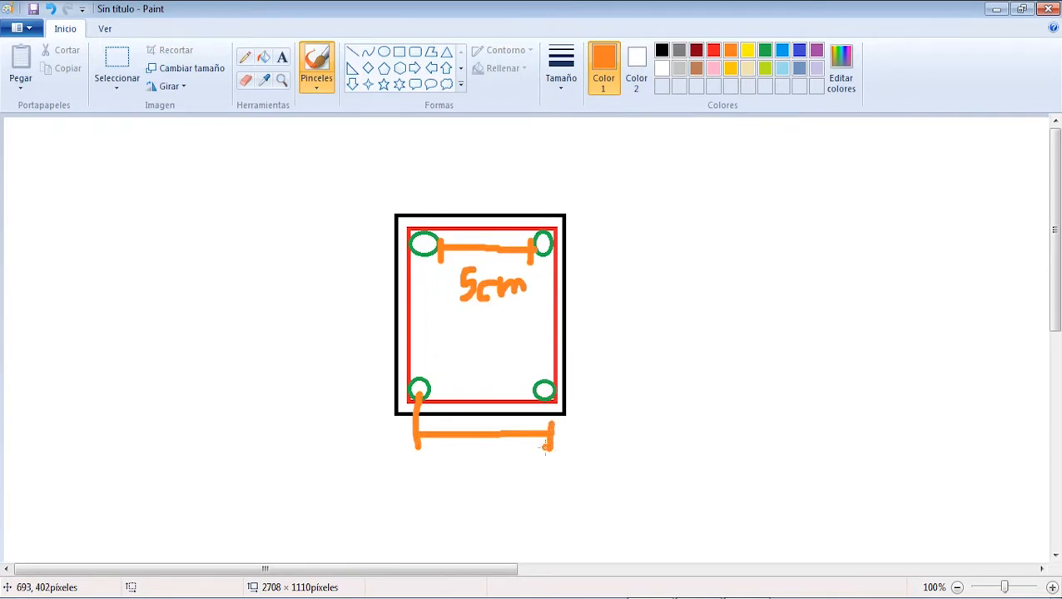
pyautogui.moveTo(455, 464); pyautogui.dragTo(454, 499)
pyautogui.moveTo(490, 463); pyautogui.dragTo(527, 500)
pyautogui.moveTo(532, 475)
pyautogui.mouseDown()
pyautogui.moveTo(533, 499)
pyautogui.moveTo(549, 476)
pyautogui.moveTo(559, 498)
pyautogui.mouseUp()
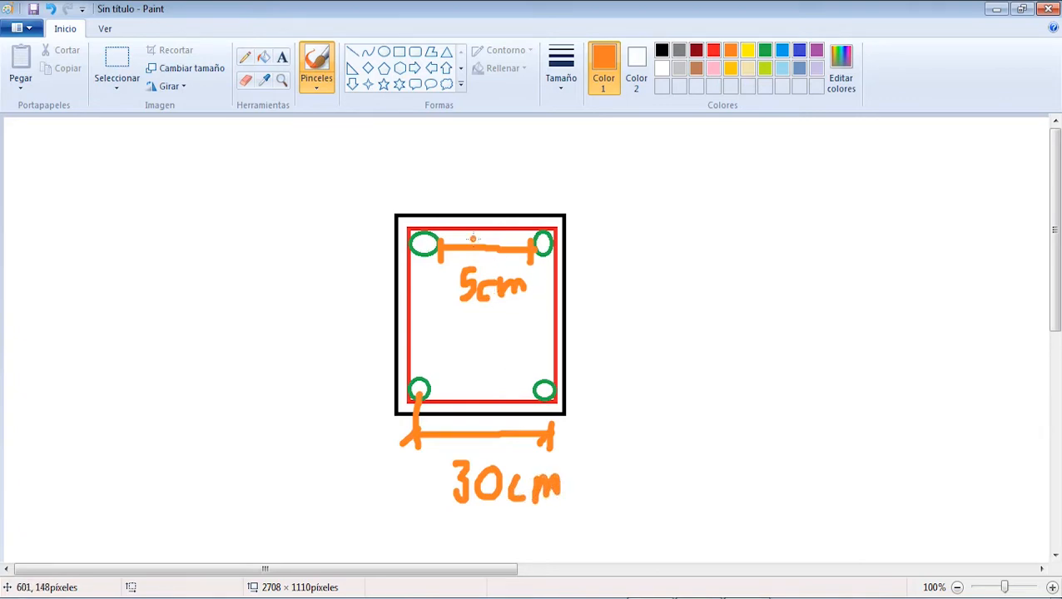
# Step: Draw an orange arrow leading out above the column and handwrite "Error" beside it
pyautogui.moveTo(492, 197)
pyautogui.mouseDown()
pyautogui.moveTo(523, 158)
pyautogui.moveTo(543, 170)
pyautogui.moveTo(533, 184)
pyautogui.mouseUp()
pyautogui.moveTo(577, 149)
pyautogui.mouseDown()
pyautogui.moveTo(568, 176)
pyautogui.moveTo(601, 176)
pyautogui.moveTo(621, 200)
pyautogui.mouseUp()
pyautogui.moveTo(620, 185)
pyautogui.mouseDown()
pyautogui.moveTo(648, 179)
pyautogui.moveTo(650, 200)
pyautogui.mouseUp()
pyautogui.moveTo(649, 190)
pyautogui.mouseDown()
pyautogui.moveTo(668, 185)
pyautogui.moveTo(682, 205)
pyautogui.moveTo(691, 186)
pyautogui.mouseUp()
pyautogui.moveTo(707, 187)
pyautogui.mouseDown()
pyautogui.moveTo(708, 210)
pyautogui.moveTo(724, 188)
pyautogui.mouseUp()
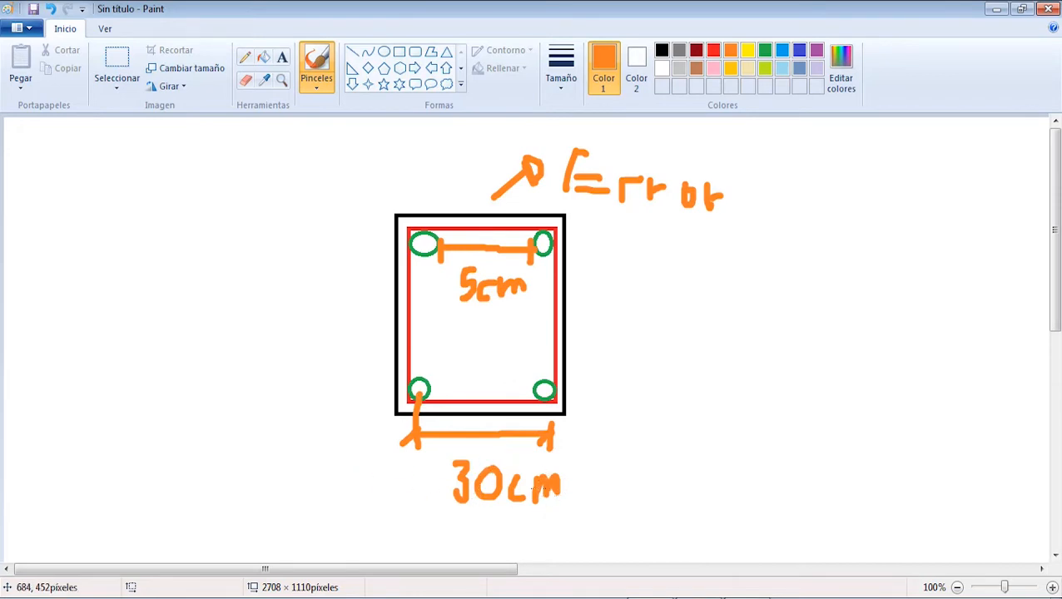
# Step: Draw a small orange circle and handwrite a second "Error" beside the 30cm dimension, then return to CYPE 3D
pyautogui.moveTo(615, 384)
pyautogui.mouseDown()
pyautogui.moveTo(638, 413)
pyautogui.moveTo(623, 384)
pyautogui.mouseUp()
pyautogui.moveTo(642, 479)
pyautogui.mouseDown()
pyautogui.moveTo(630, 516)
pyautogui.moveTo(682, 479)
pyautogui.mouseUp()
pyautogui.moveTo(637, 502); pyautogui.dragTo(667, 500)
pyautogui.moveTo(626, 517); pyautogui.dragTo(815, 507)
pyautogui.click(690, 597)
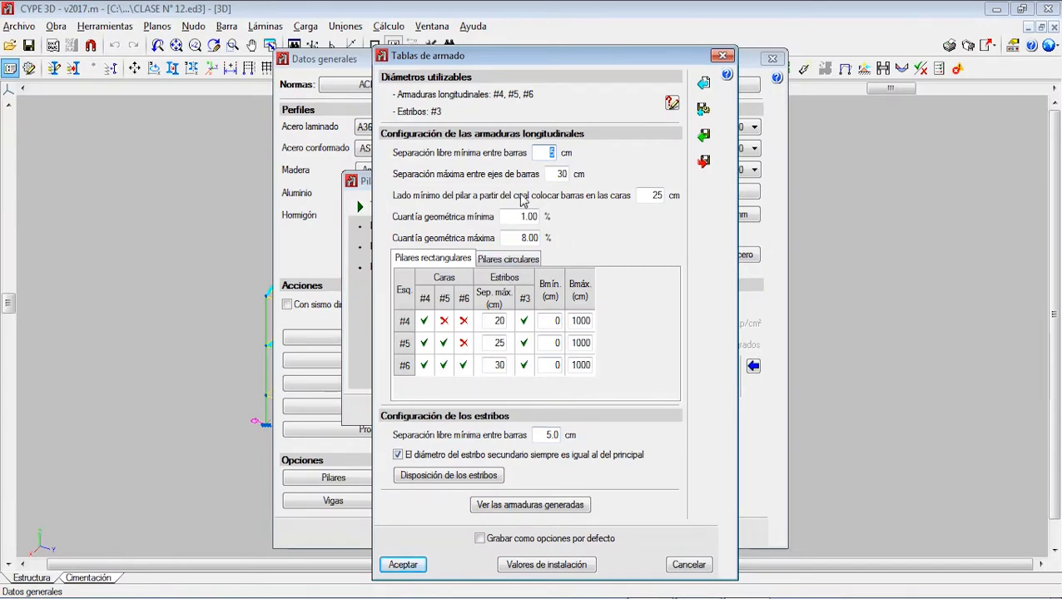
# Step: Switch to Paint and draw orange ellipses at the middle of the stirrup's four sides as face bars
pyautogui.click(707, 597)
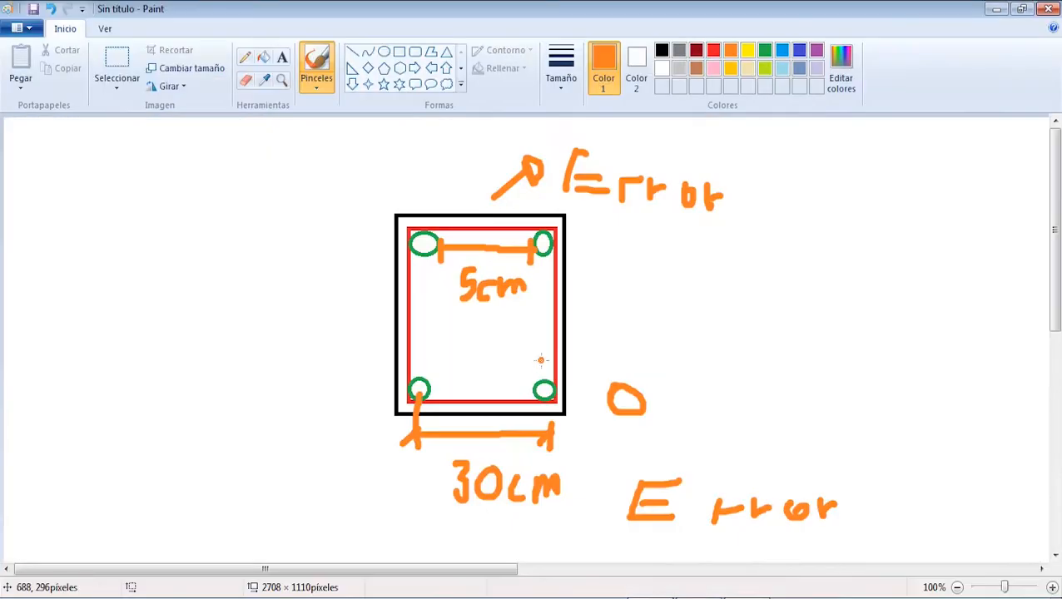
pyautogui.click(385, 55)
pyautogui.moveTo(409, 300); pyautogui.dragTo(438, 328)
pyautogui.moveTo(530, 303); pyautogui.dragTo(556, 323)
pyautogui.moveTo(472, 228); pyautogui.dragTo(497, 260)
pyautogui.moveTo(476, 375); pyautogui.dragTo(499, 408)
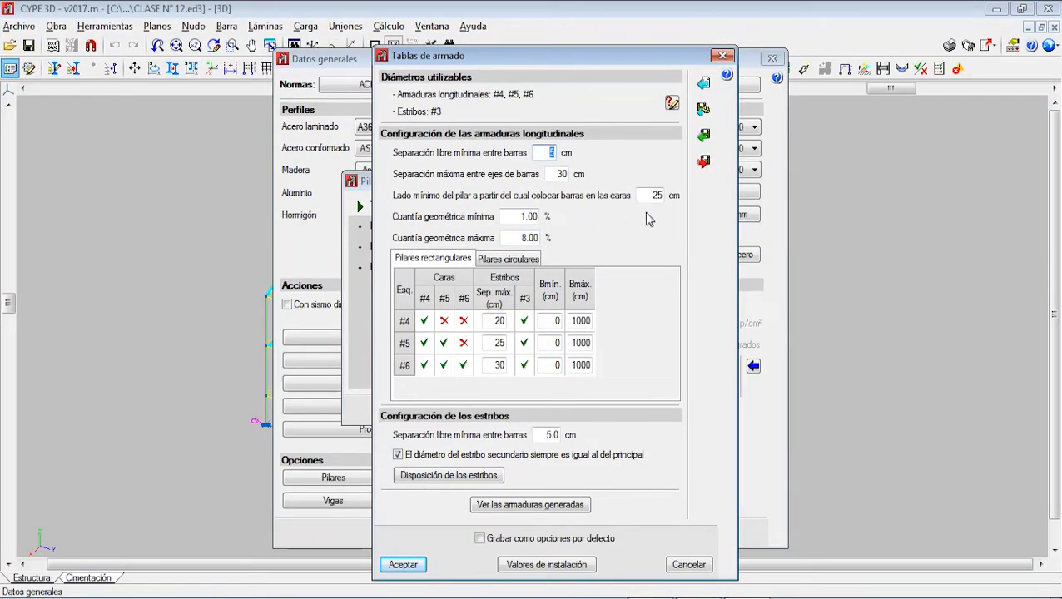
# Step: Mark each corner bar of the Paint sketch with a short orange brush stroke and return to CYPE 3D
pyautogui.doubleClick(667, 194)
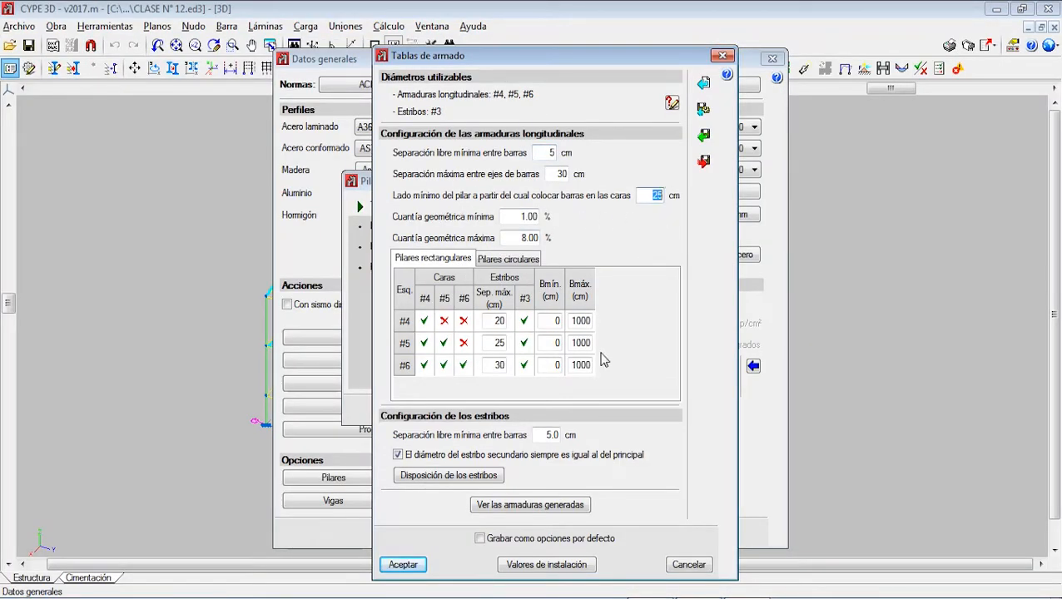
pyautogui.click(658, 598)
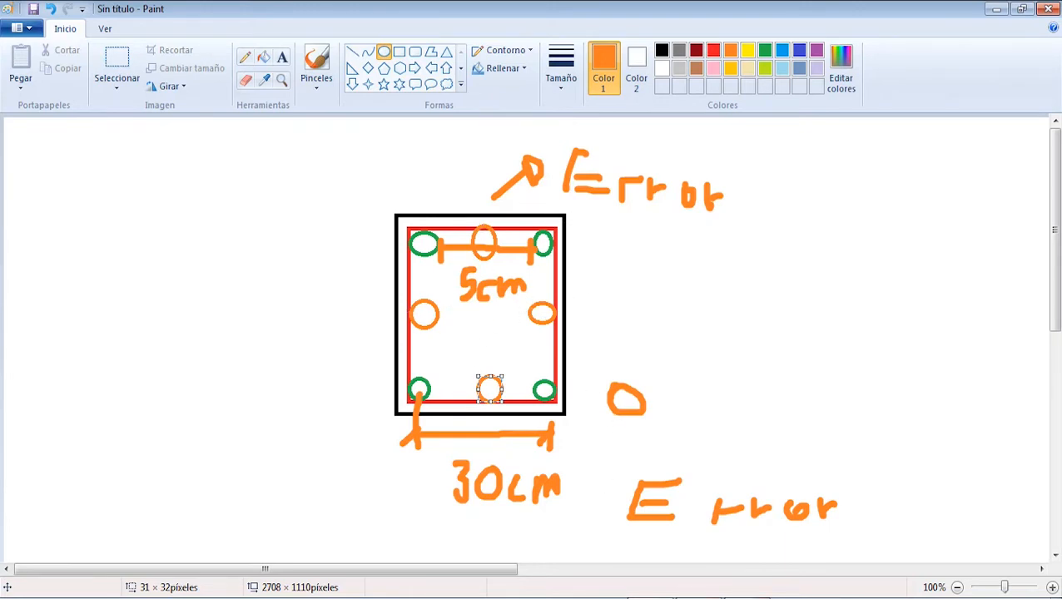
pyautogui.click(316, 67)
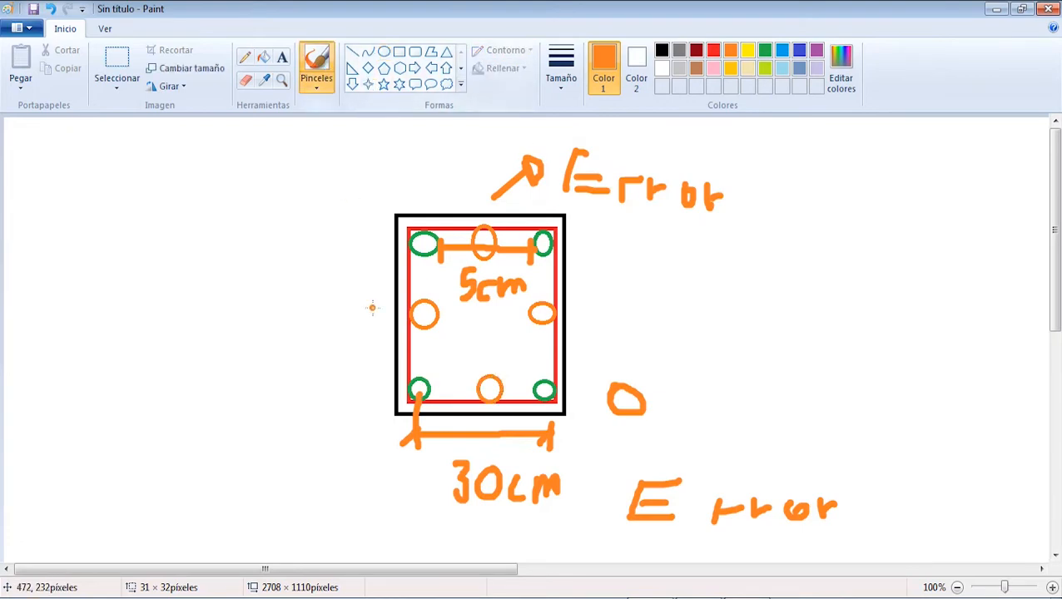
pyautogui.moveTo(431, 385); pyautogui.dragTo(447, 358)
pyautogui.moveTo(531, 383); pyautogui.dragTo(537, 356)
pyautogui.moveTo(542, 270); pyautogui.dragTo(554, 253)
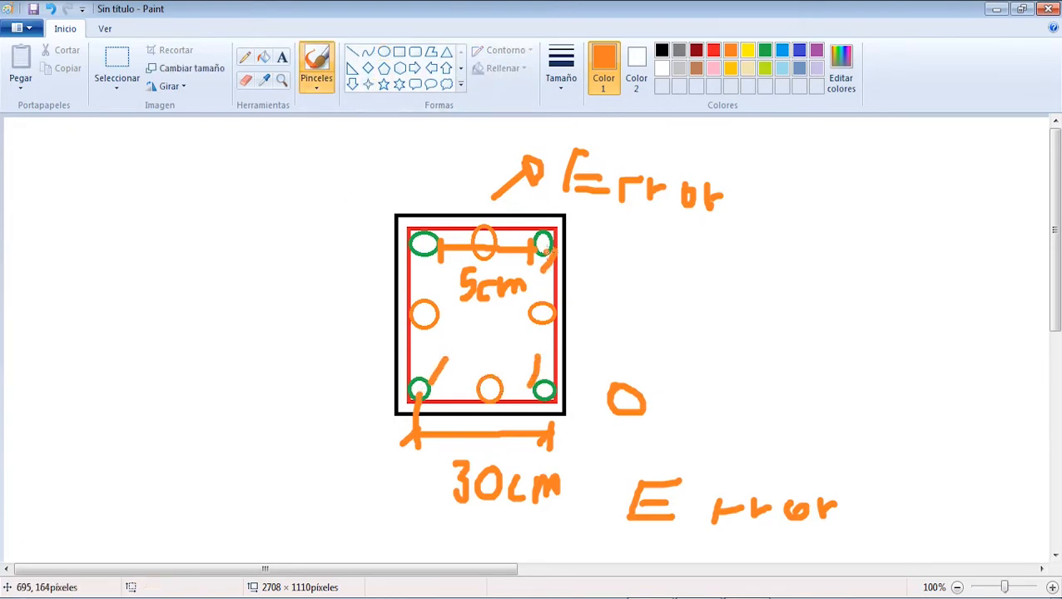
pyautogui.hotkey('alt', 'Tab')
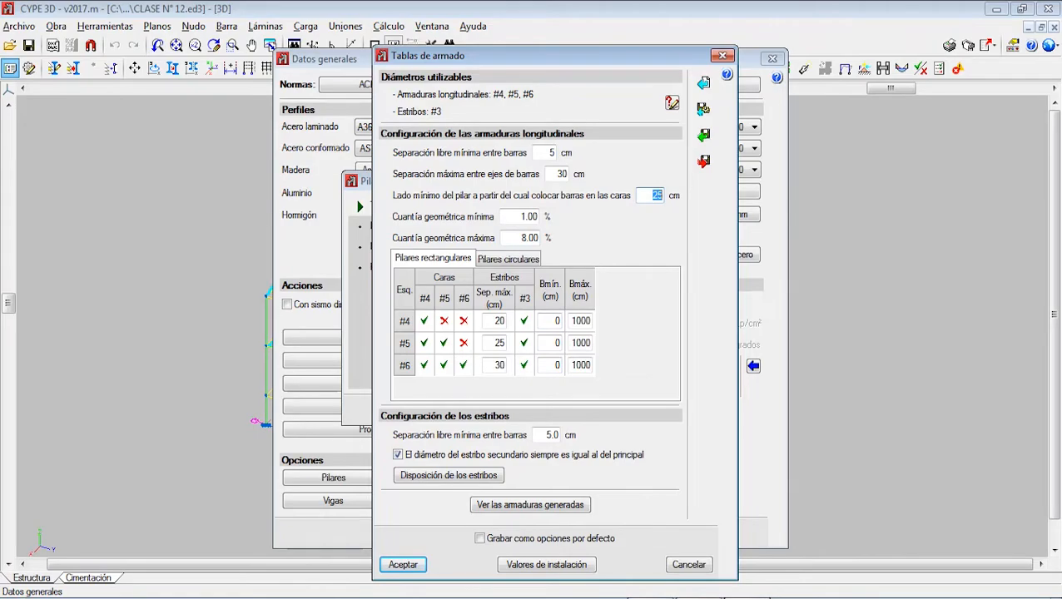
# Step: Switch to Paint and handwrite the geometric ratio formula "Cg = As/Ac x 100" beside the column sketch
pyautogui.click(671, 596)
pyautogui.moveTo(125, 198)
pyautogui.mouseDown()
pyautogui.moveTo(98, 205)
pyautogui.moveTo(115, 247)
pyautogui.moveTo(155, 248)
pyautogui.moveTo(152, 276)
pyautogui.mouseUp()
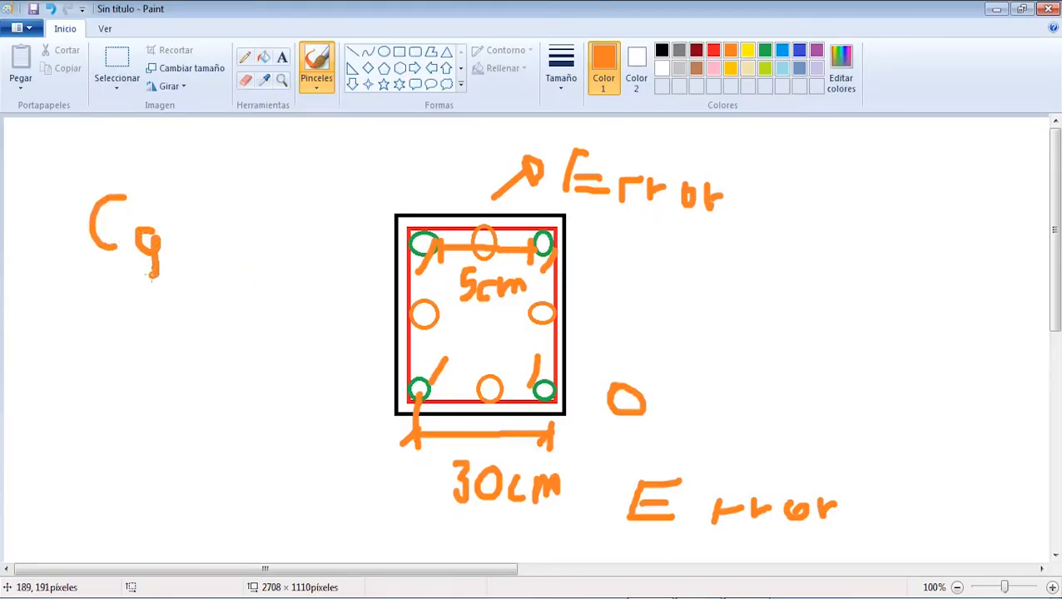
pyautogui.moveTo(173, 236); pyautogui.dragTo(193, 247)
pyautogui.moveTo(227, 196)
pyautogui.mouseDown()
pyautogui.moveTo(225, 230)
pyautogui.moveTo(233, 206)
pyautogui.moveTo(250, 212)
pyautogui.moveTo(254, 239)
pyautogui.moveTo(274, 241)
pyautogui.moveTo(258, 244)
pyautogui.mouseUp()
pyautogui.moveTo(218, 255)
pyautogui.mouseDown()
pyautogui.moveTo(272, 255)
pyautogui.moveTo(226, 328)
pyautogui.moveTo(250, 323)
pyautogui.moveTo(255, 305)
pyautogui.moveTo(290, 332)
pyautogui.mouseUp()
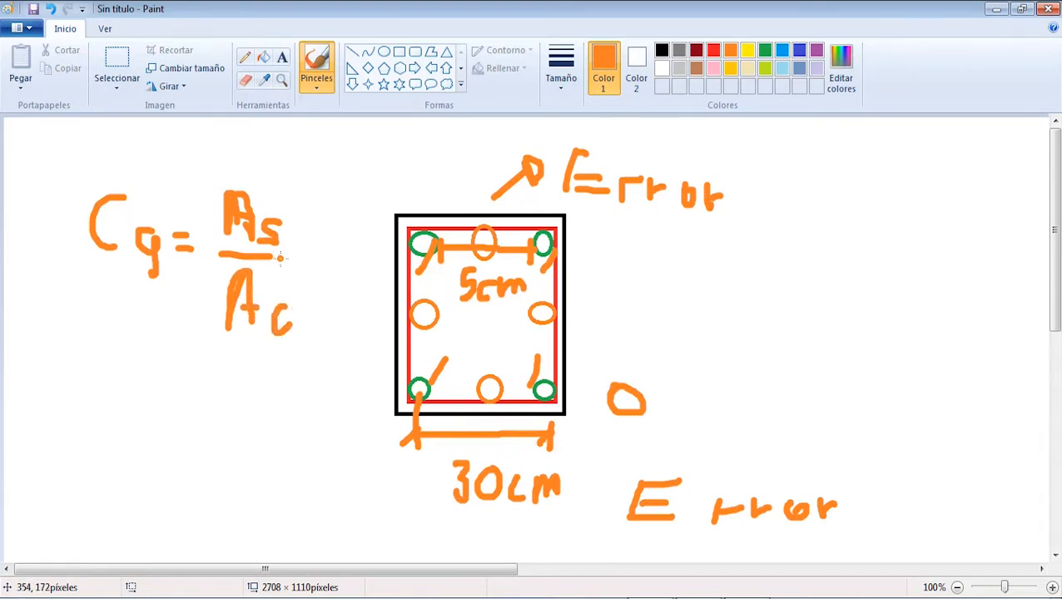
pyautogui.moveTo(293, 268)
pyautogui.mouseDown()
pyautogui.moveTo(323, 254)
pyautogui.moveTo(337, 273)
pyautogui.mouseUp()
pyautogui.moveTo(359, 247); pyautogui.dragTo(374, 278)
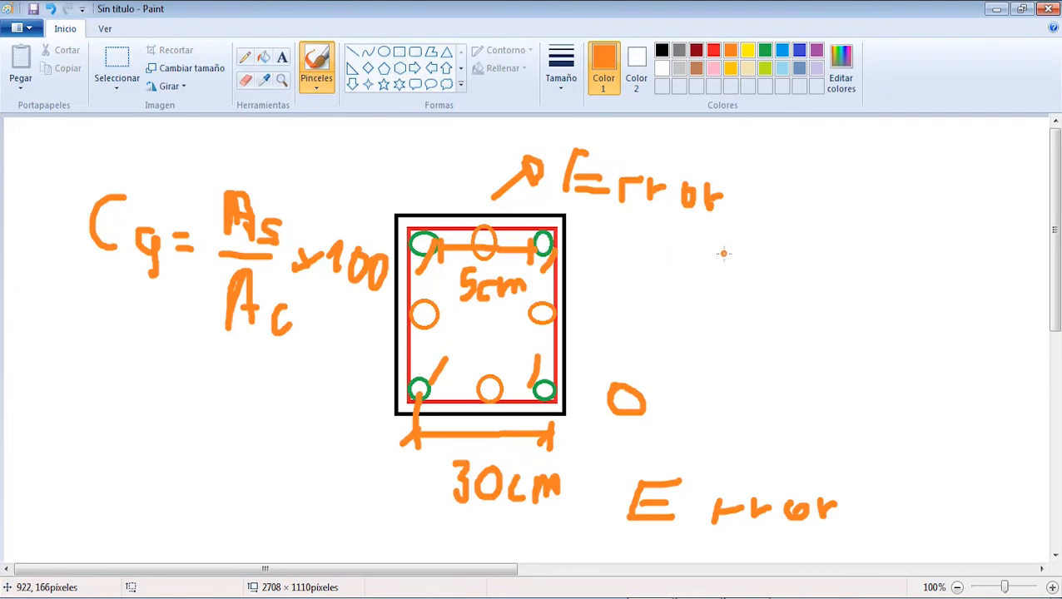
# Step: Handwrite a worked example starting "Cg = 4 x A(1/2")" on the column's other side, with a fraction line underneath
pyautogui.moveTo(724, 268)
pyautogui.mouseDown()
pyautogui.moveTo(743, 240)
pyautogui.moveTo(748, 286)
pyautogui.moveTo(758, 265)
pyautogui.mouseUp()
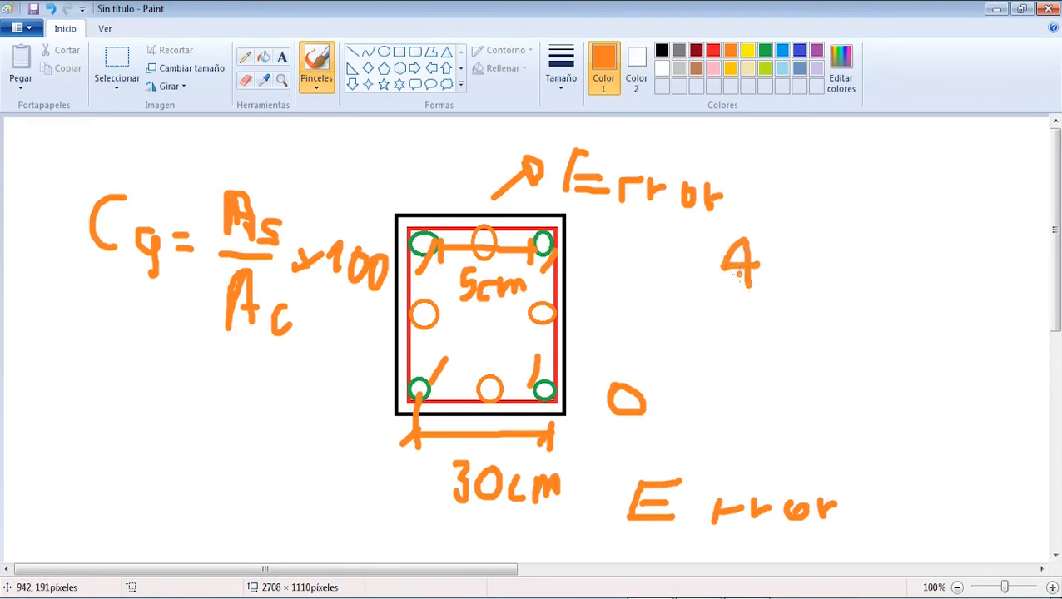
pyautogui.moveTo(640, 265)
pyautogui.mouseDown()
pyautogui.moveTo(645, 296)
pyautogui.moveTo(666, 300)
pyautogui.moveTo(664, 325)
pyautogui.mouseUp()
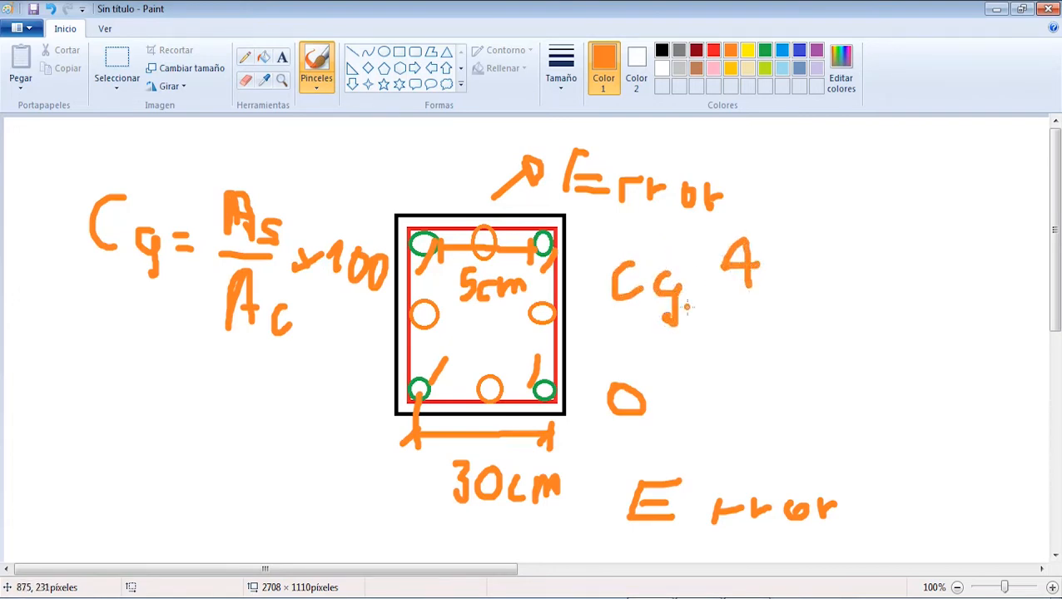
pyautogui.moveTo(701, 295); pyautogui.dragTo(721, 307)
pyautogui.moveTo(786, 271)
pyautogui.mouseDown()
pyautogui.moveTo(799, 290)
pyautogui.moveTo(784, 291)
pyautogui.mouseUp()
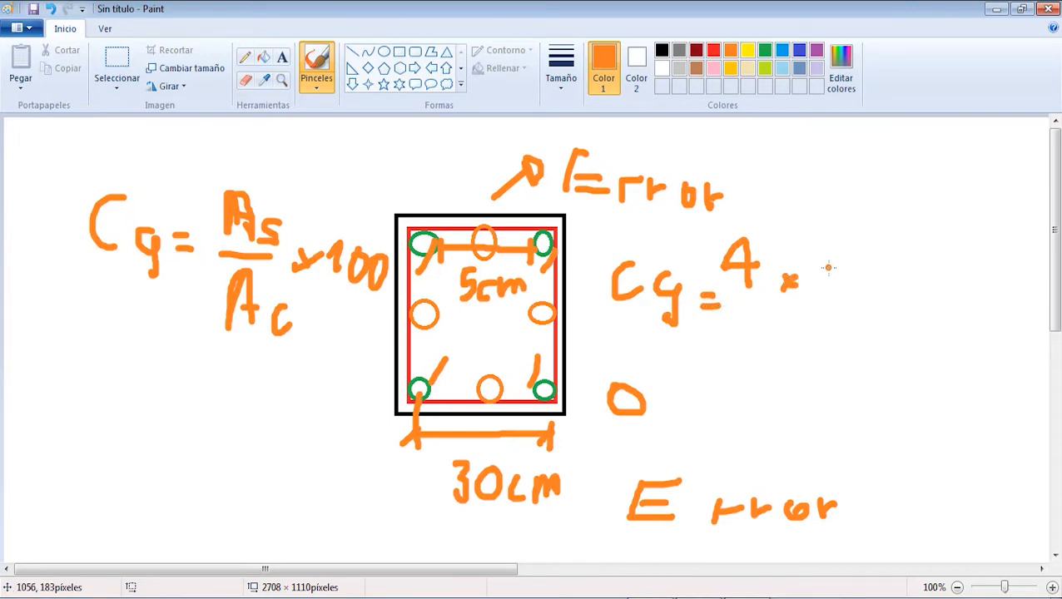
pyautogui.moveTo(834, 243)
pyautogui.mouseDown()
pyautogui.moveTo(829, 294)
pyautogui.moveTo(849, 293)
pyautogui.mouseUp()
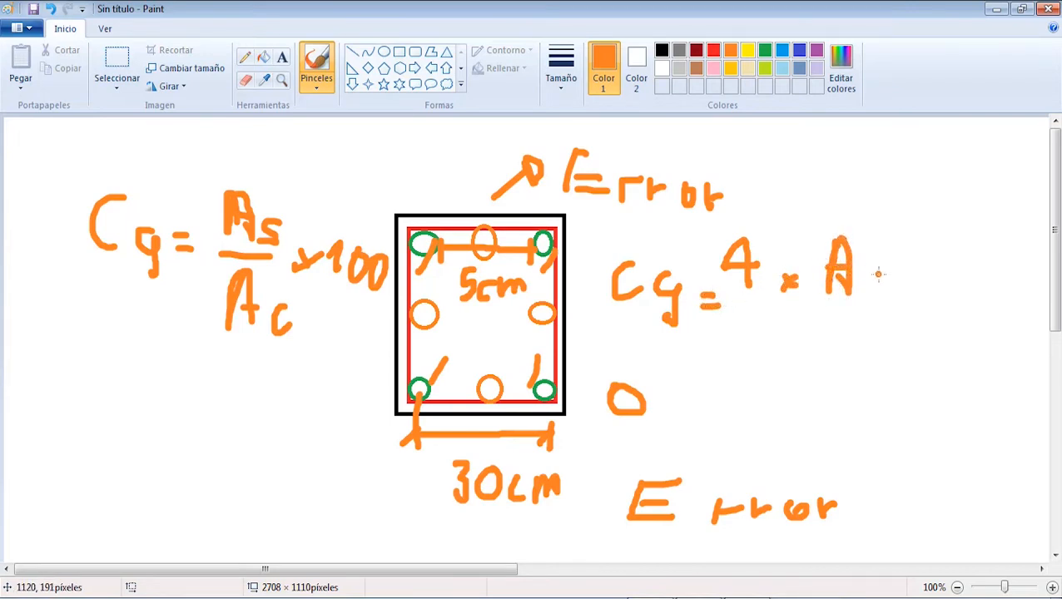
pyautogui.moveTo(875, 259)
pyautogui.mouseDown()
pyautogui.moveTo(874, 295)
pyautogui.moveTo(897, 292)
pyautogui.mouseUp()
pyautogui.moveTo(926, 251)
pyautogui.mouseDown()
pyautogui.moveTo(914, 283)
pyautogui.moveTo(921, 301)
pyautogui.mouseUp()
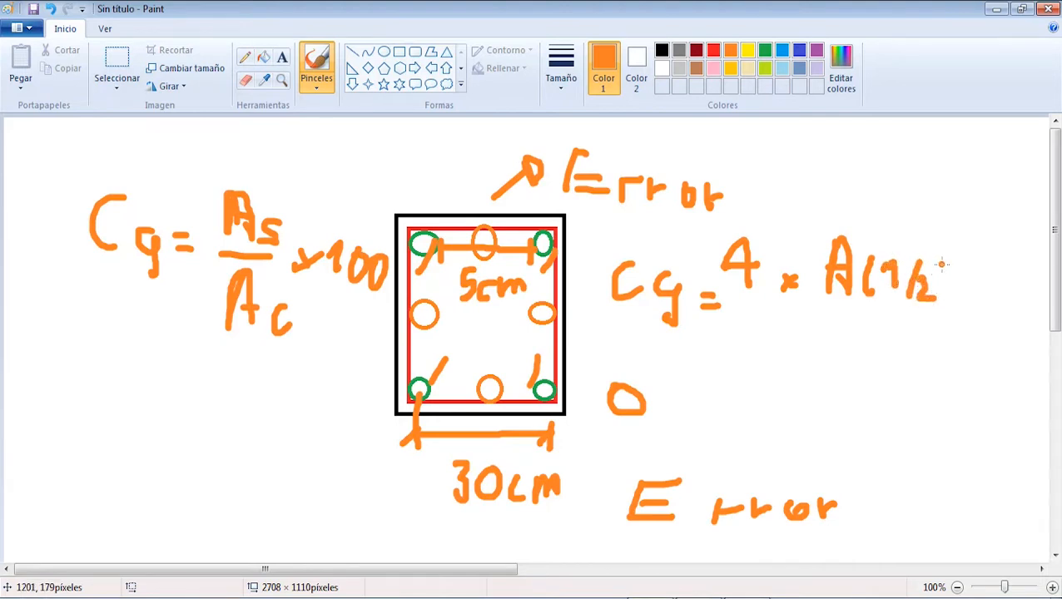
pyautogui.moveTo(951, 252)
pyautogui.mouseDown()
pyautogui.moveTo(951, 292)
pyautogui.moveTo(963, 293)
pyautogui.mouseUp()
pyautogui.moveTo(741, 310); pyautogui.dragTo(968, 298)
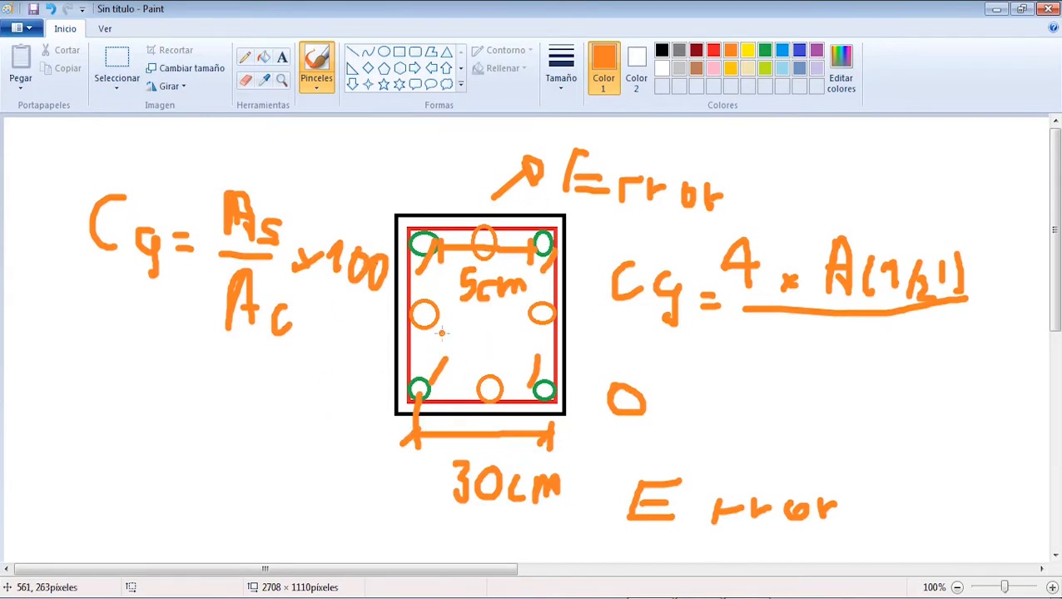
# Step: Complete the example fraction with the denominator "30²" and the factor "x 100"
pyautogui.moveTo(809, 337)
pyautogui.mouseDown()
pyautogui.moveTo(797, 370)
pyautogui.moveTo(820, 388)
pyautogui.moveTo(851, 357)
pyautogui.moveTo(815, 364)
pyautogui.mouseUp()
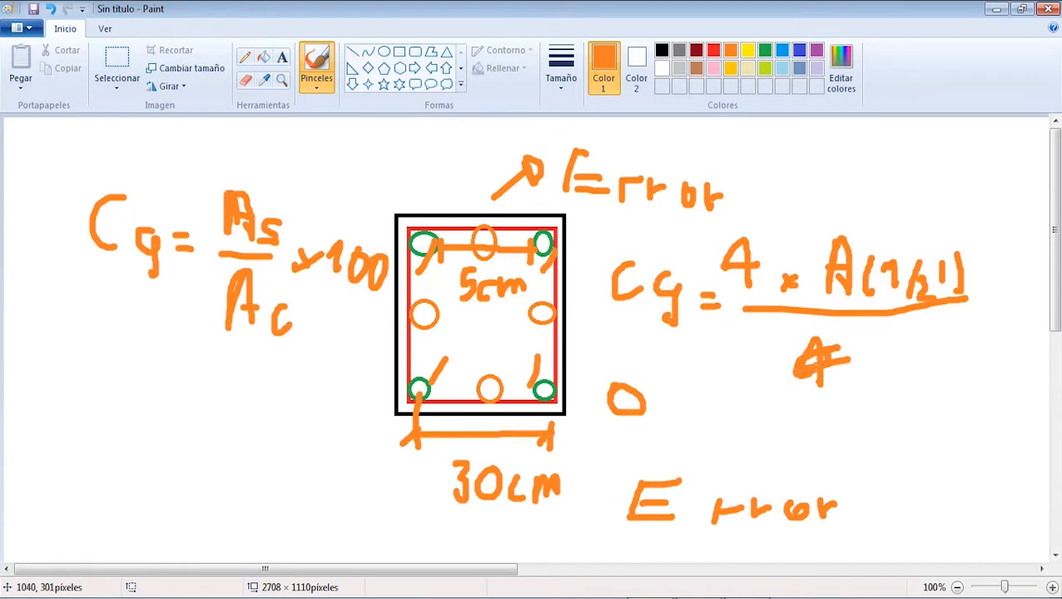
pyautogui.moveTo(875, 337)
pyautogui.mouseDown()
pyautogui.moveTo(896, 353)
pyautogui.moveTo(876, 379)
pyautogui.mouseUp()
pyautogui.moveTo(939, 335)
pyautogui.mouseDown()
pyautogui.moveTo(923, 375)
pyautogui.moveTo(937, 351)
pyautogui.moveTo(974, 341)
pyautogui.mouseUp()
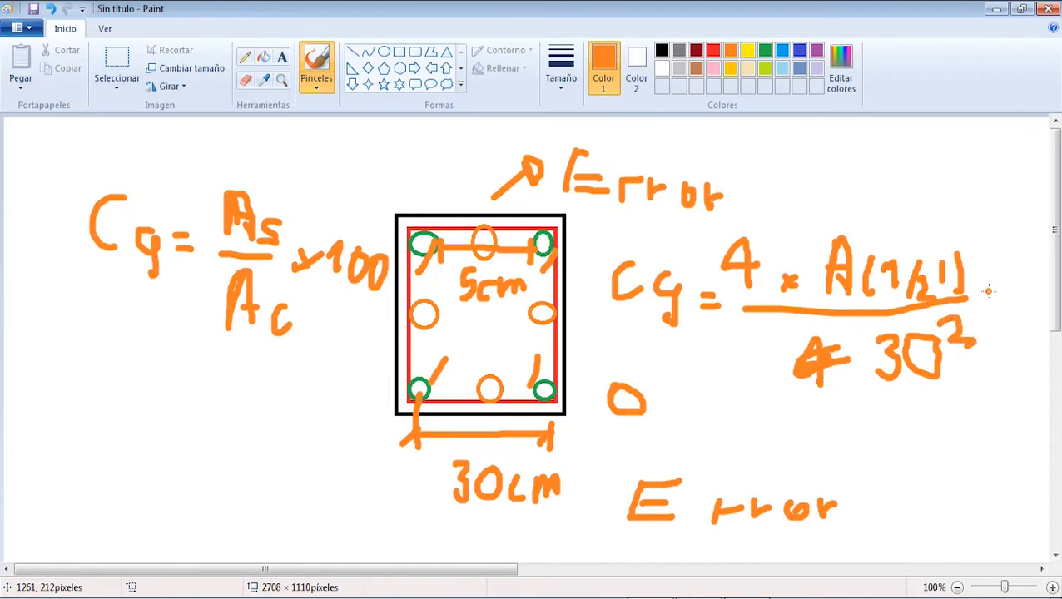
pyautogui.moveTo(974, 287)
pyautogui.mouseDown()
pyautogui.moveTo(993, 307)
pyautogui.moveTo(974, 307)
pyautogui.moveTo(1036, 301)
pyautogui.mouseUp()
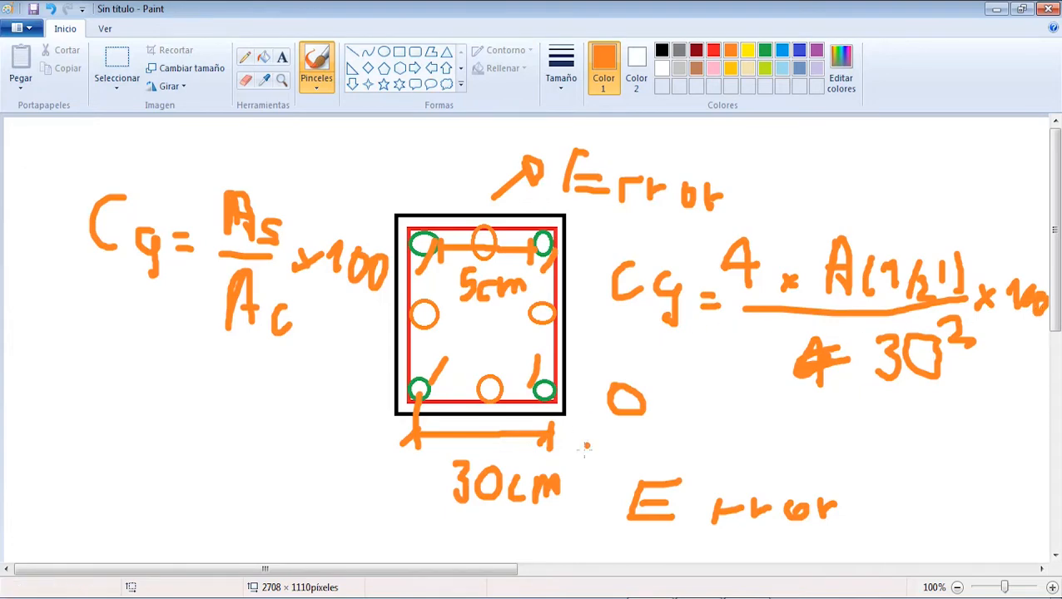
# Step: Switch to CYPE 3D and try toggling the #4 and #5 face bars allowed with #5 corner bars in rectangular columns
pyautogui.click(522, 597)
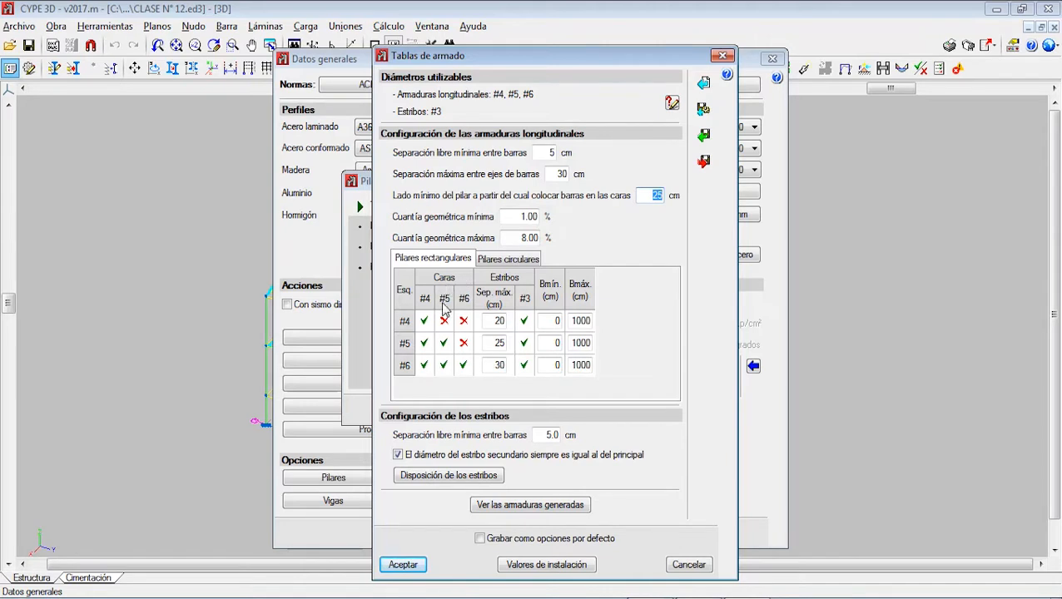
pyautogui.click(441, 344)
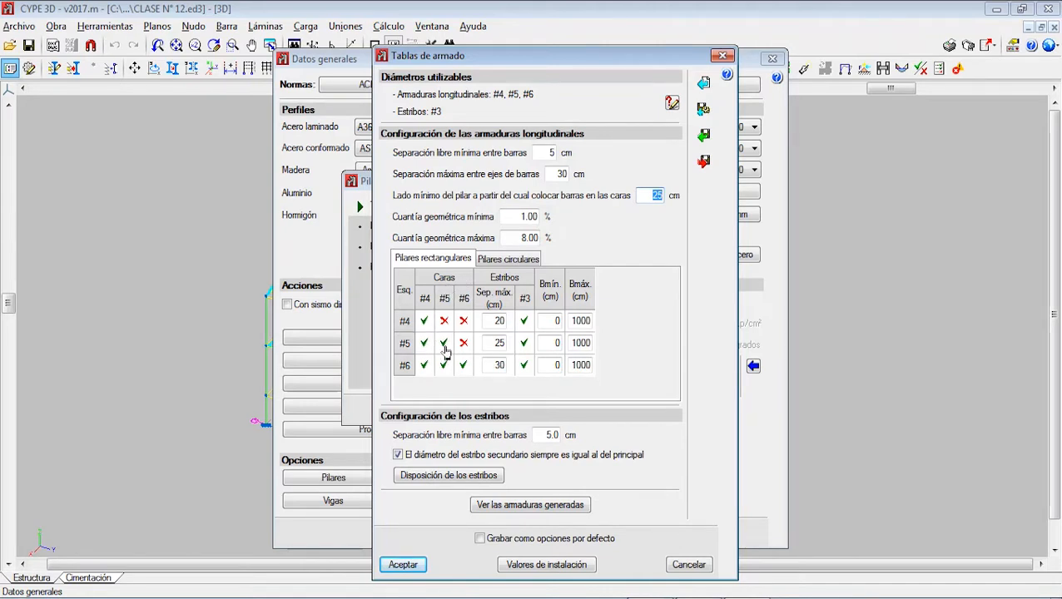
pyautogui.click(440, 345)
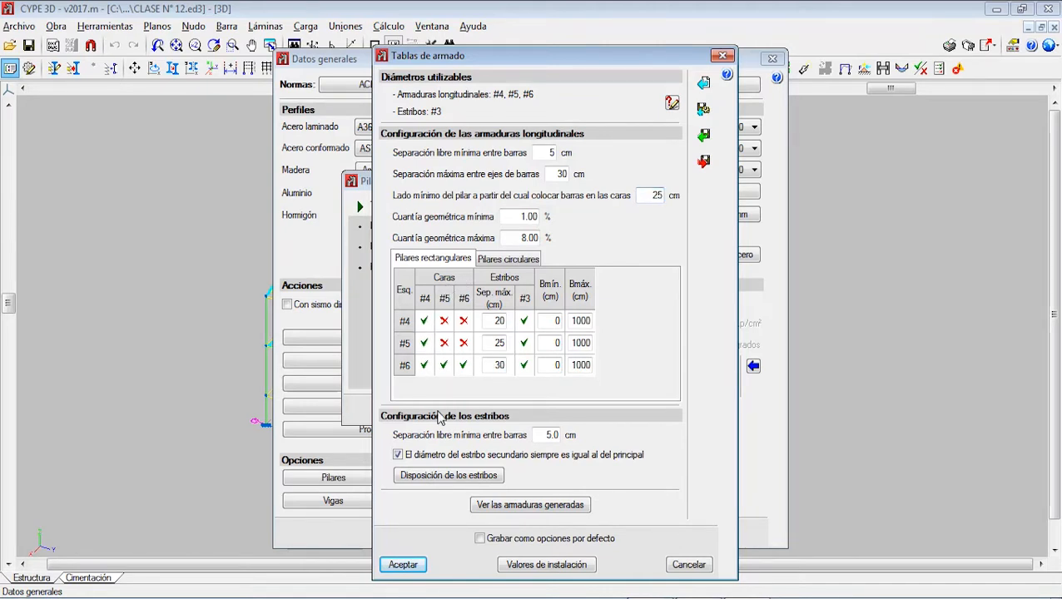
pyautogui.click(425, 344)
pyautogui.click(444, 344)
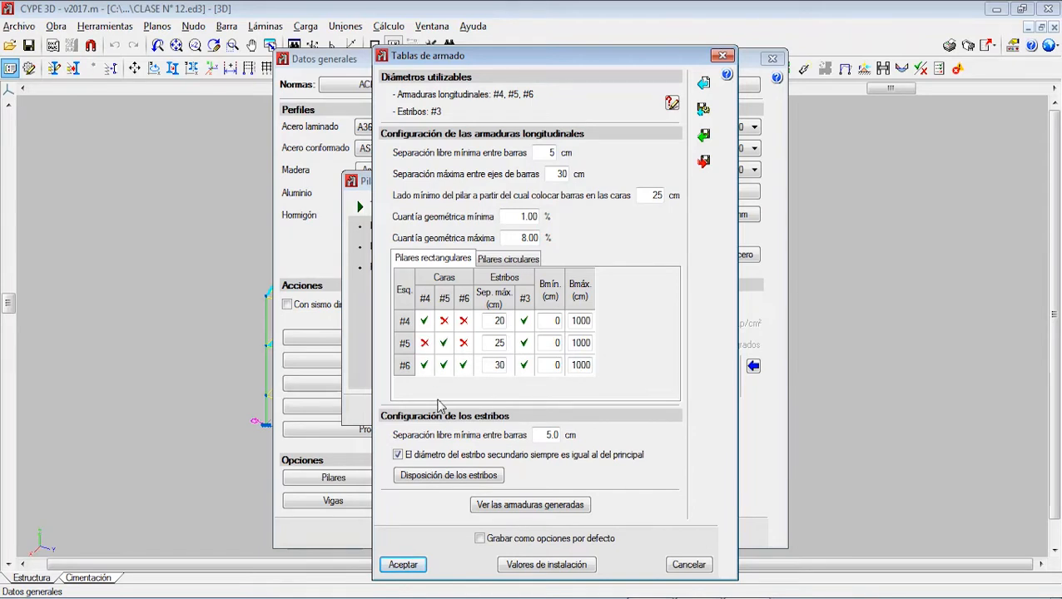
pyautogui.click(425, 344)
pyautogui.click(444, 344)
pyautogui.click(444, 343)
# Step: Try a minimum side of 10 cm and a maximum of 50 cm for #4 corner bars in rectangular columns
pyautogui.click(493, 321)
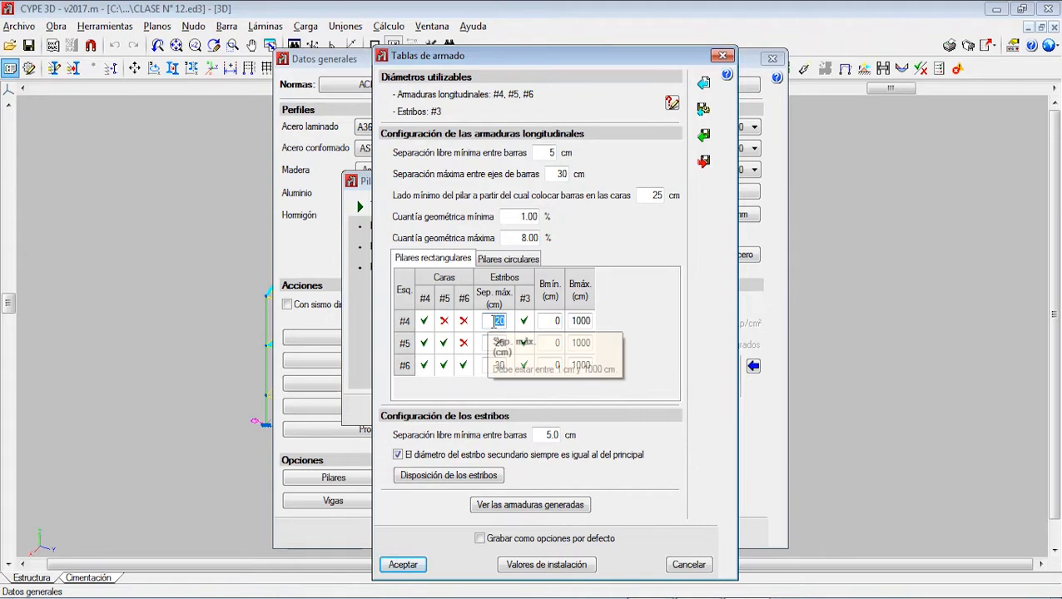
pyautogui.click(408, 325)
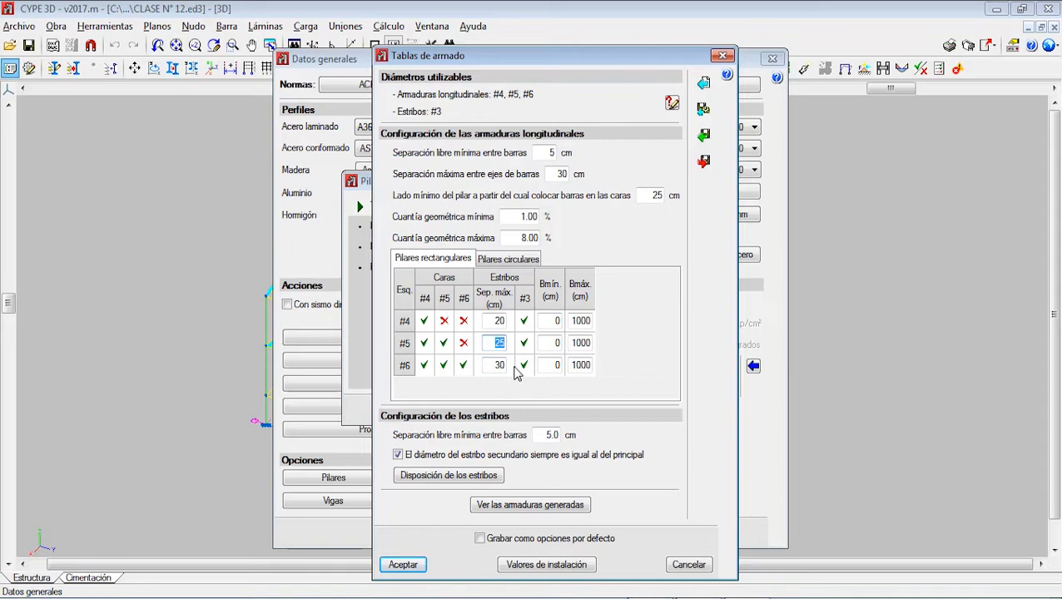
pyautogui.click(552, 322)
pyautogui.doubleClick(549, 320)
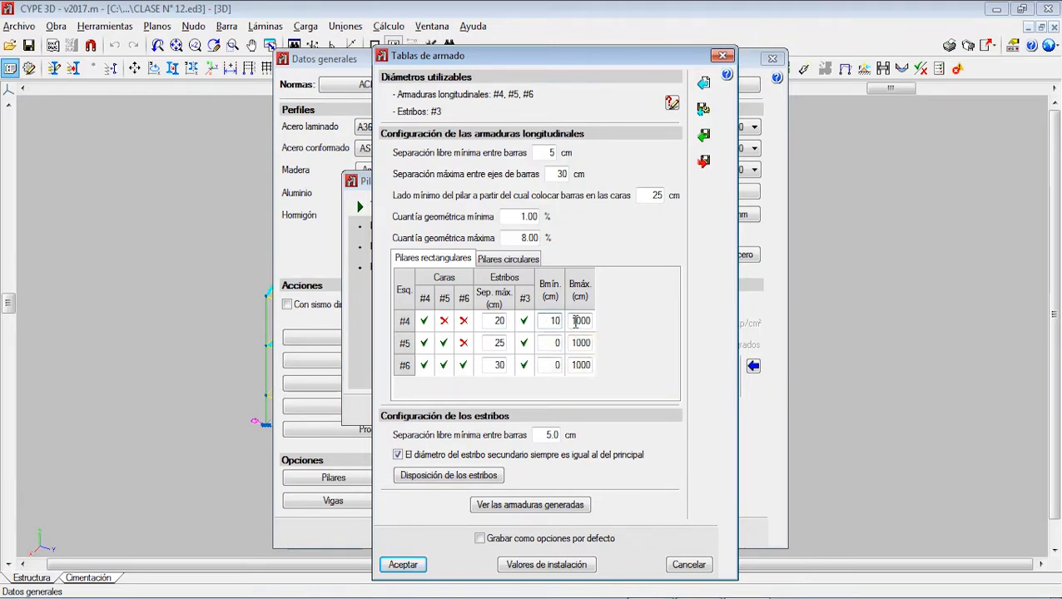
pyautogui.doubleClick(576, 322)
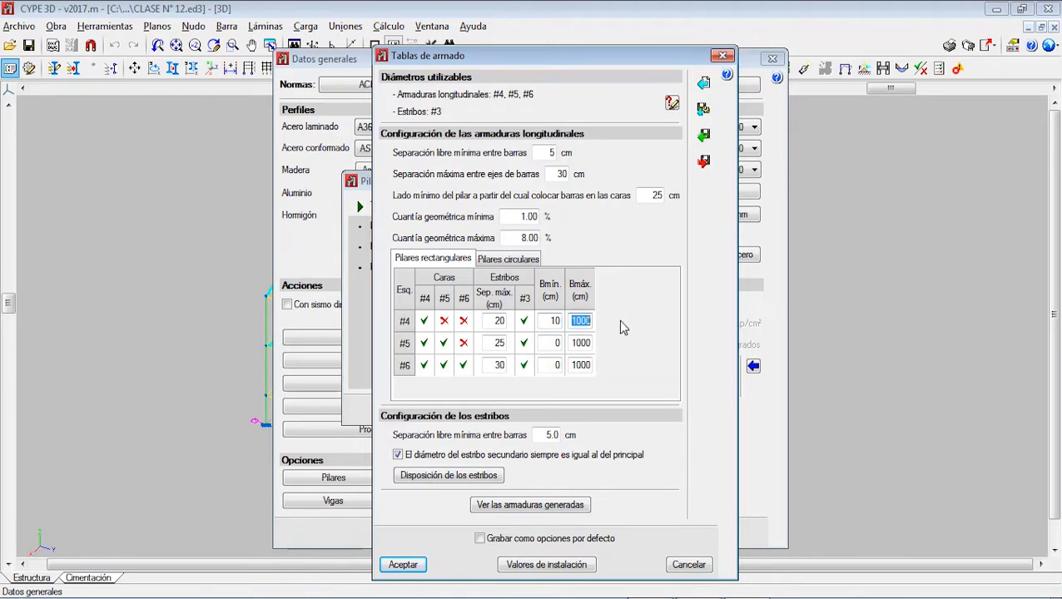
pyautogui.write('50')
# Step: Restore the #4 corner bars' side limits to 0 cm minimum and 1000 cm maximum
pyautogui.doubleClick(554, 321)
pyautogui.write('010000')
# Step: Compare the circular columns' reinforcement table with the rectangular one, ending on the rectangular table
pyautogui.click(507, 265)
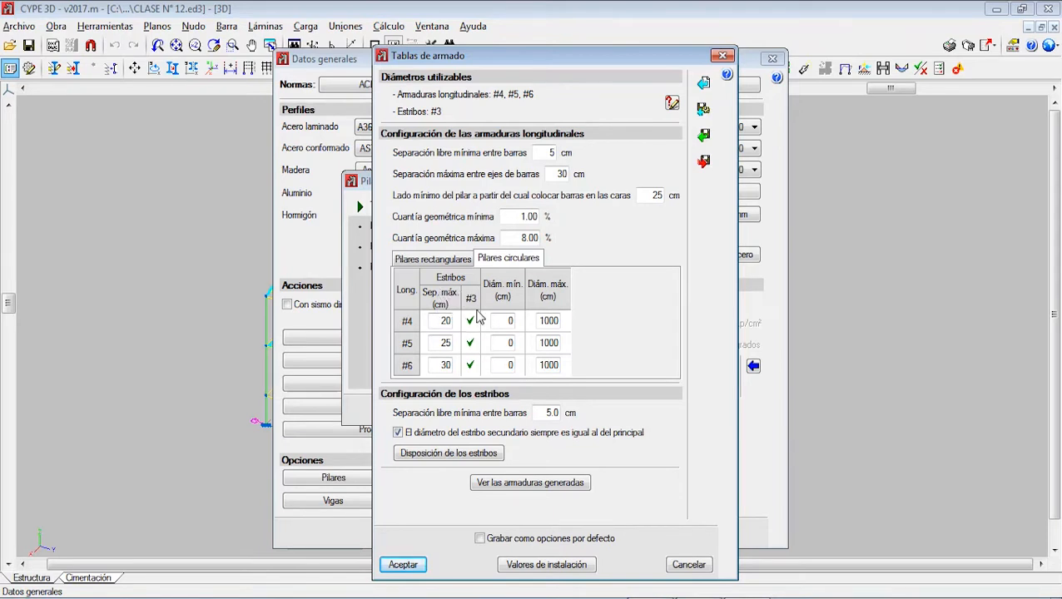
pyautogui.click(448, 260)
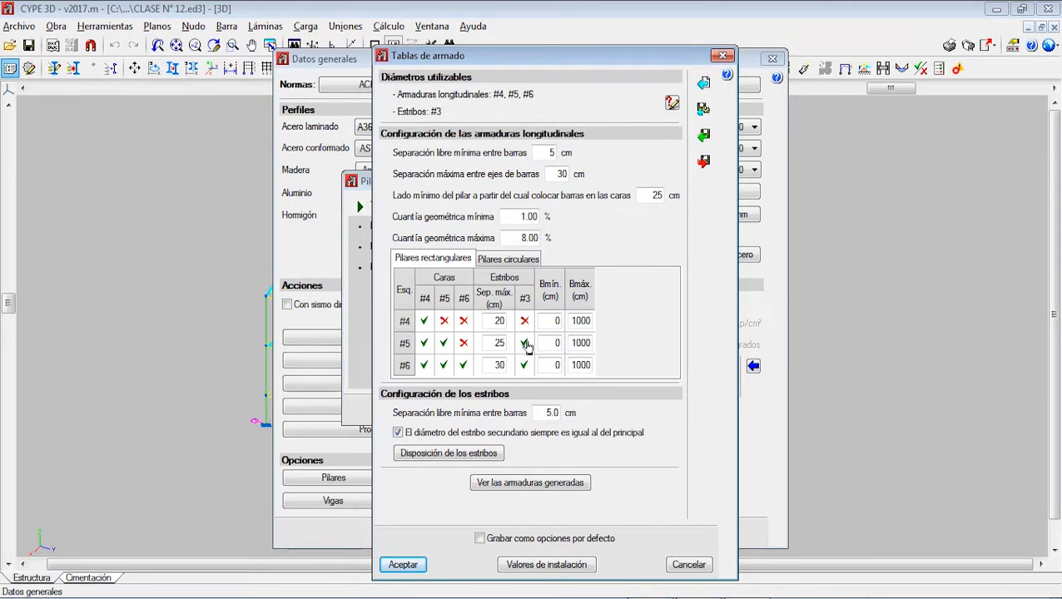
pyautogui.click(481, 262)
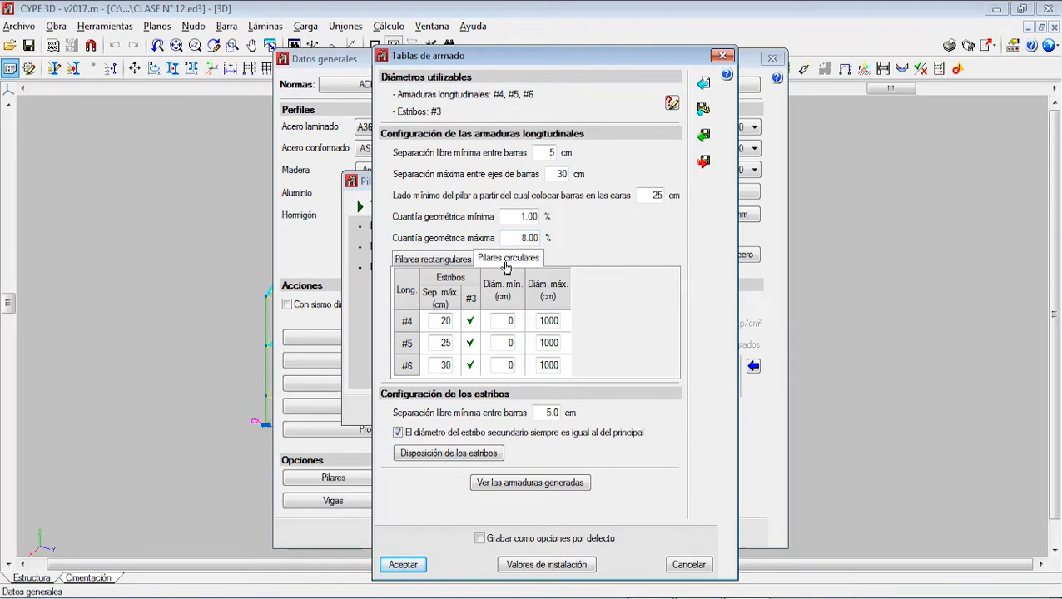
pyautogui.click(455, 263)
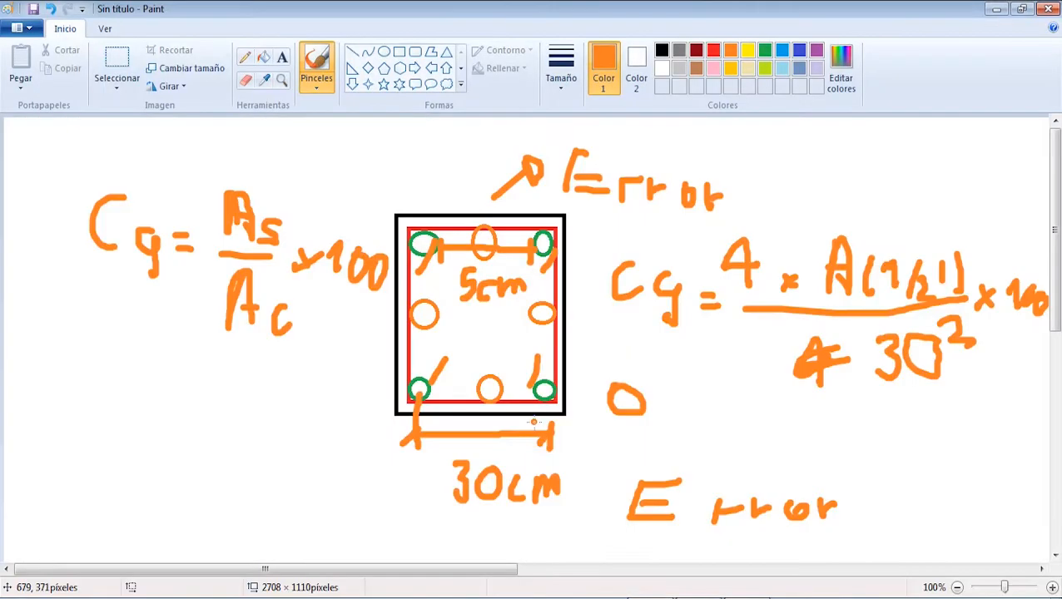
# Step: Switch to Paint and draw a tall red rectangle of about 77 × 245 px below the ratio formula, ready for brushwork
pyautogui.click(400, 52)
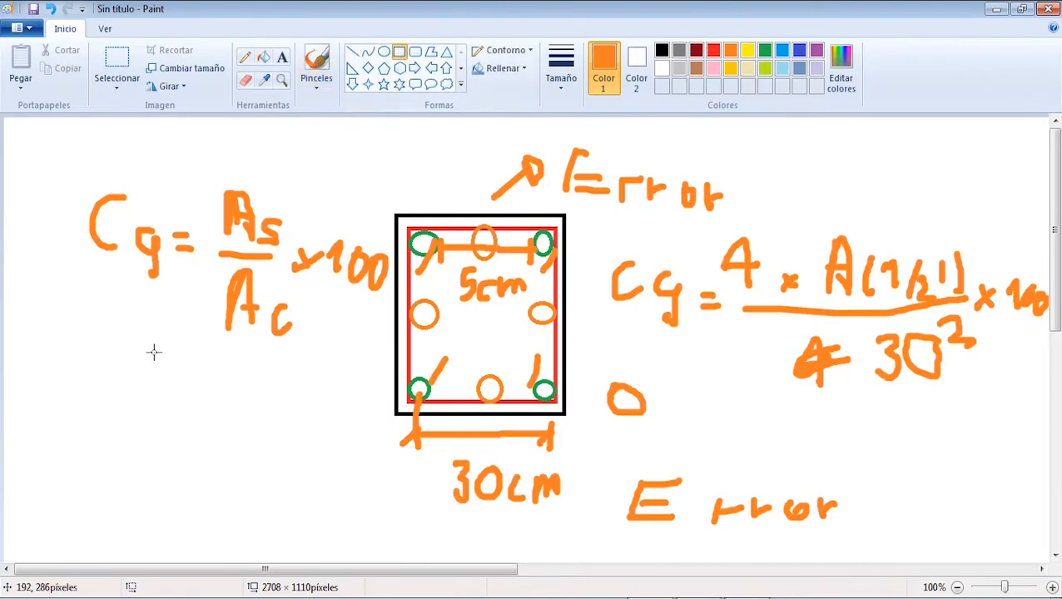
pyautogui.moveTo(149, 343); pyautogui.dragTo(210, 546)
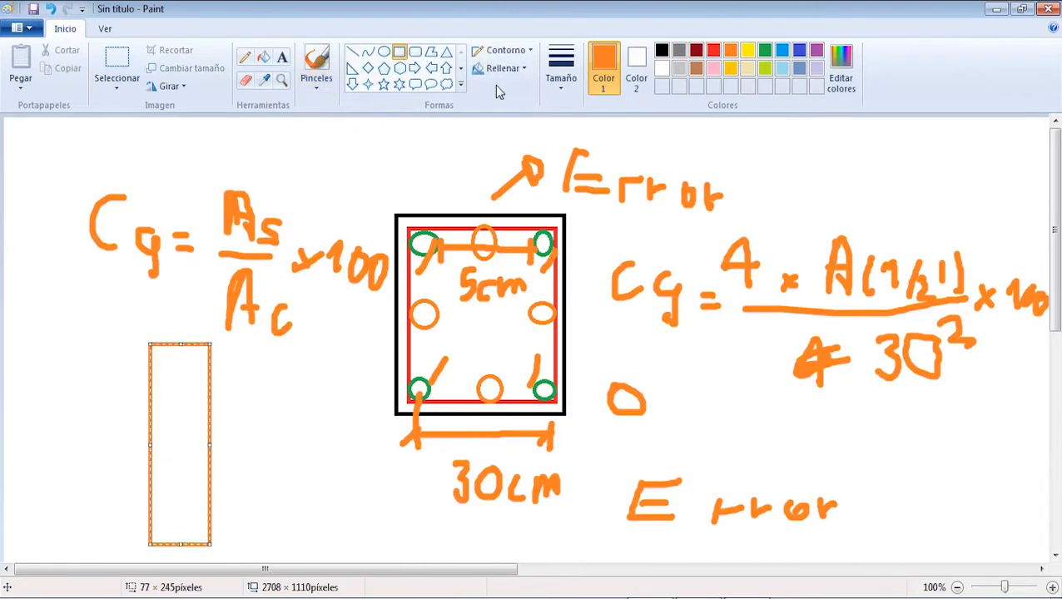
pyautogui.click(713, 50)
pyautogui.click(316, 67)
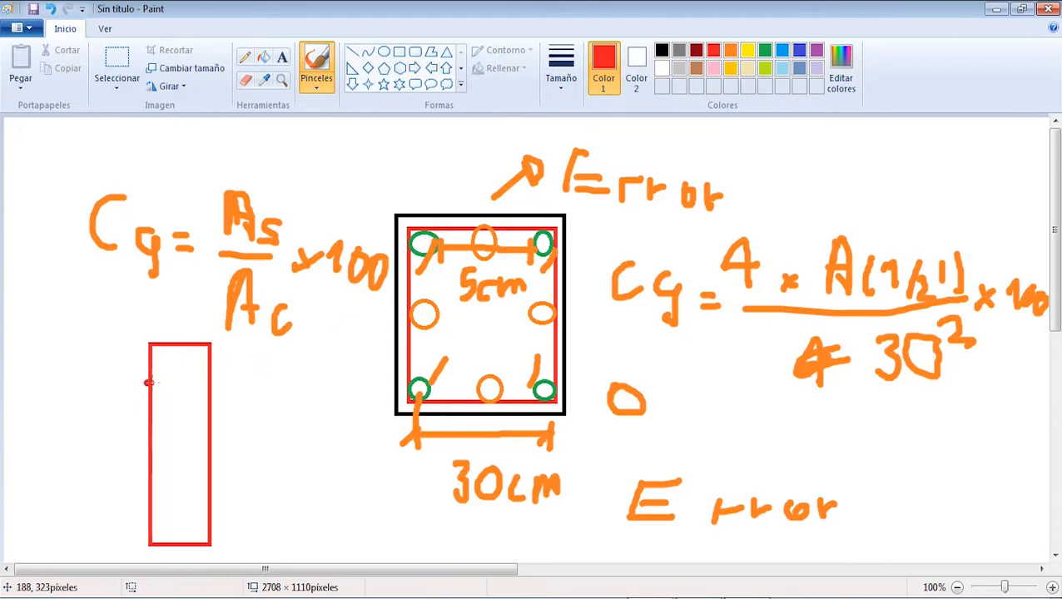
# Step: Brush two red stirrup lines across the tall rectangle and label their spacing "5cm" with a brace
pyautogui.moveTo(148, 381); pyautogui.dragTo(206, 379)
pyautogui.moveTo(152, 406)
pyautogui.mouseDown()
pyautogui.moveTo(205, 407)
pyautogui.moveTo(237, 421)
pyautogui.mouseUp()
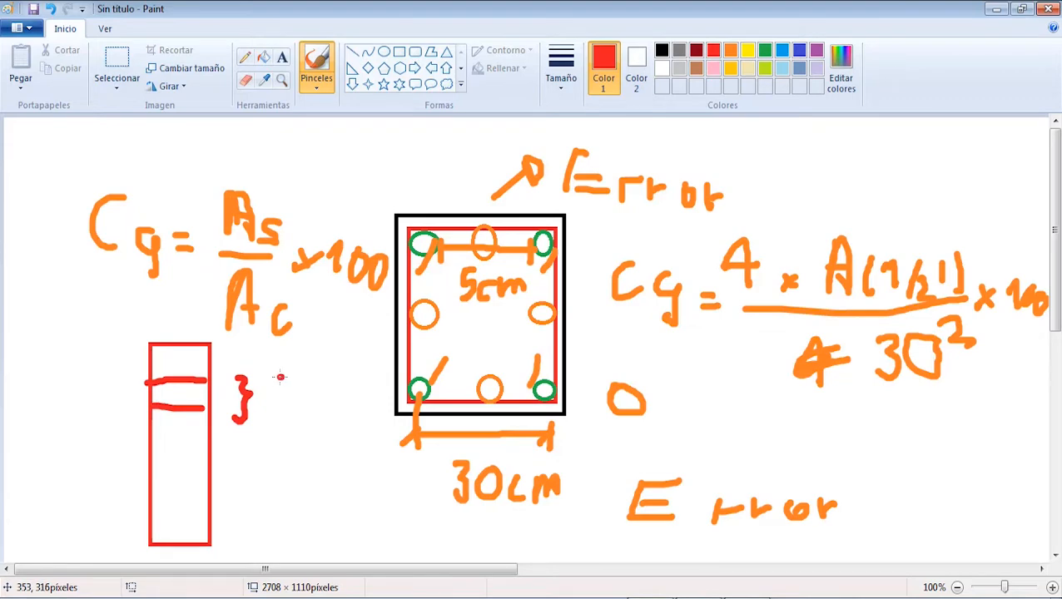
pyautogui.moveTo(288, 376); pyautogui.dragTo(265, 419)
pyautogui.moveTo(316, 393)
pyautogui.mouseDown()
pyautogui.moveTo(303, 405)
pyautogui.moveTo(323, 416)
pyautogui.mouseUp()
pyautogui.moveTo(331, 403)
pyautogui.mouseDown()
pyautogui.moveTo(344, 416)
pyautogui.moveTo(374, 404)
pyautogui.mouseUp()
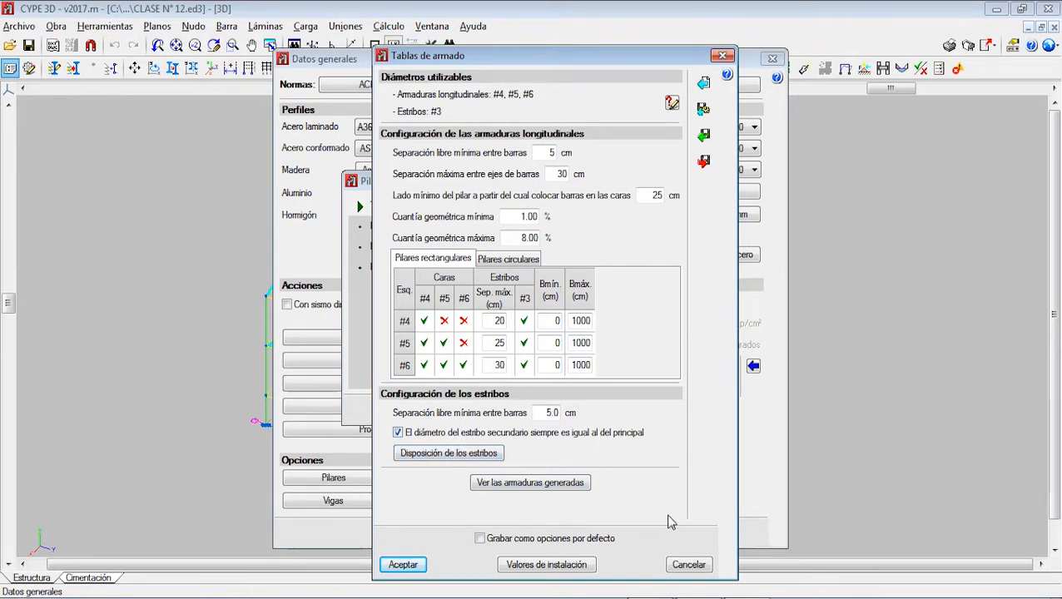
# Step: Brush a red diamond-shaped secondary stirrup around the mid-face bars of the Paint column section and switch to CYPE 3D
pyautogui.hotkey('alt', 'Tab')
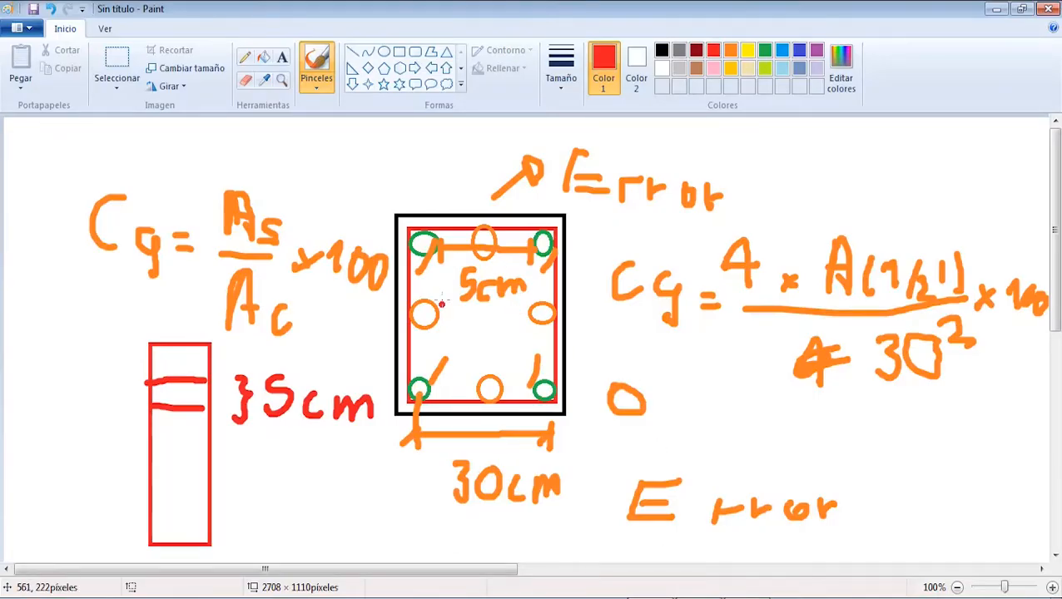
pyautogui.moveTo(472, 229)
pyautogui.mouseDown()
pyautogui.moveTo(408, 295)
pyautogui.moveTo(455, 378)
pyautogui.moveTo(490, 412)
pyautogui.moveTo(560, 309)
pyautogui.moveTo(504, 224)
pyautogui.moveTo(480, 224)
pyautogui.mouseUp()
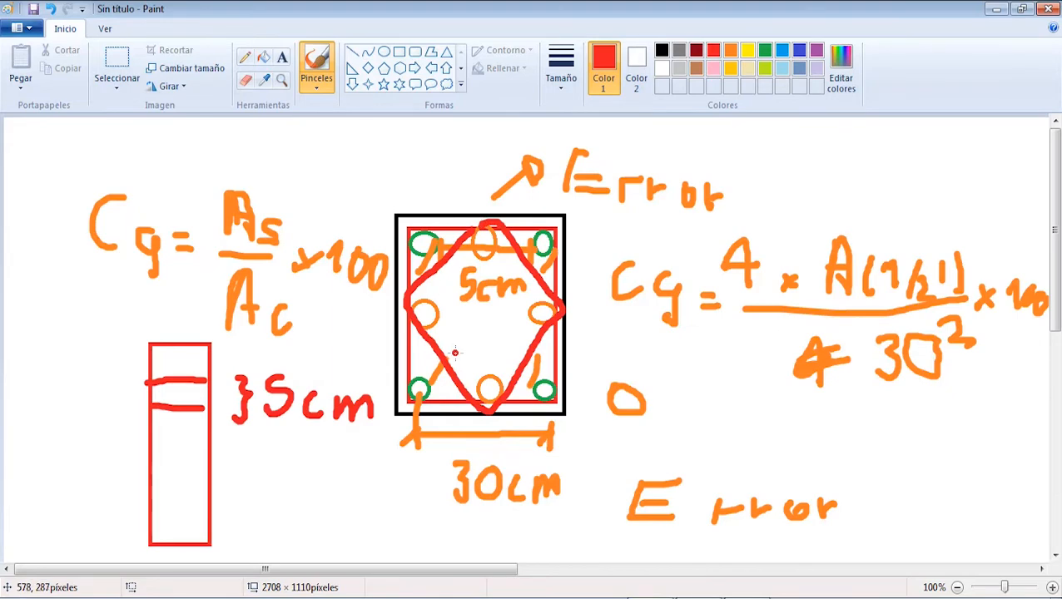
pyautogui.click(709, 598)
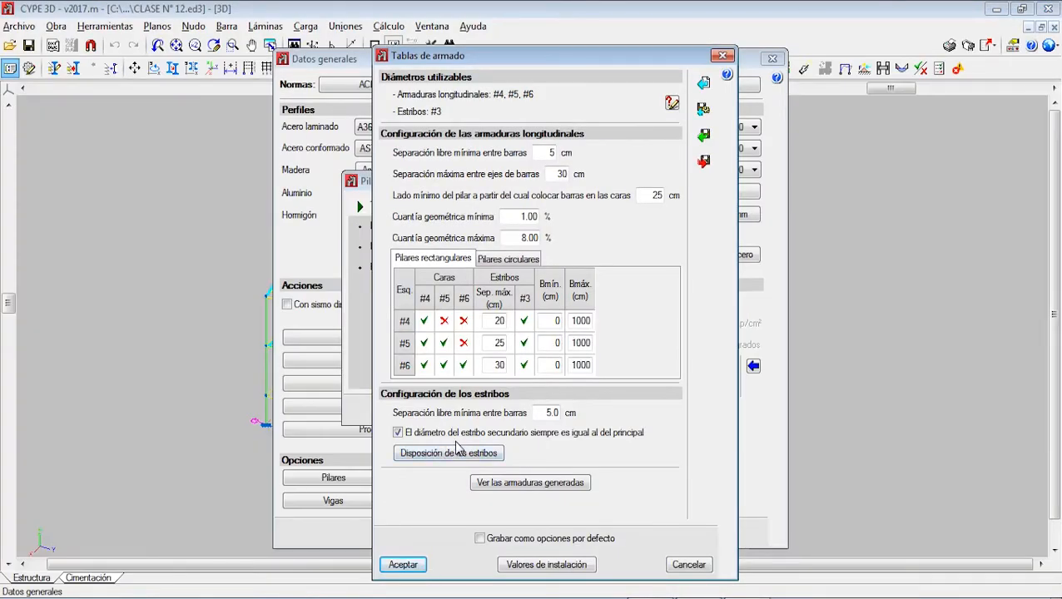
# Step: In Paint, label the perimeter stirrup and the diamond stirrup with arrows and "1/2" diameters, and return to CYPE 3D
pyautogui.click(707, 597)
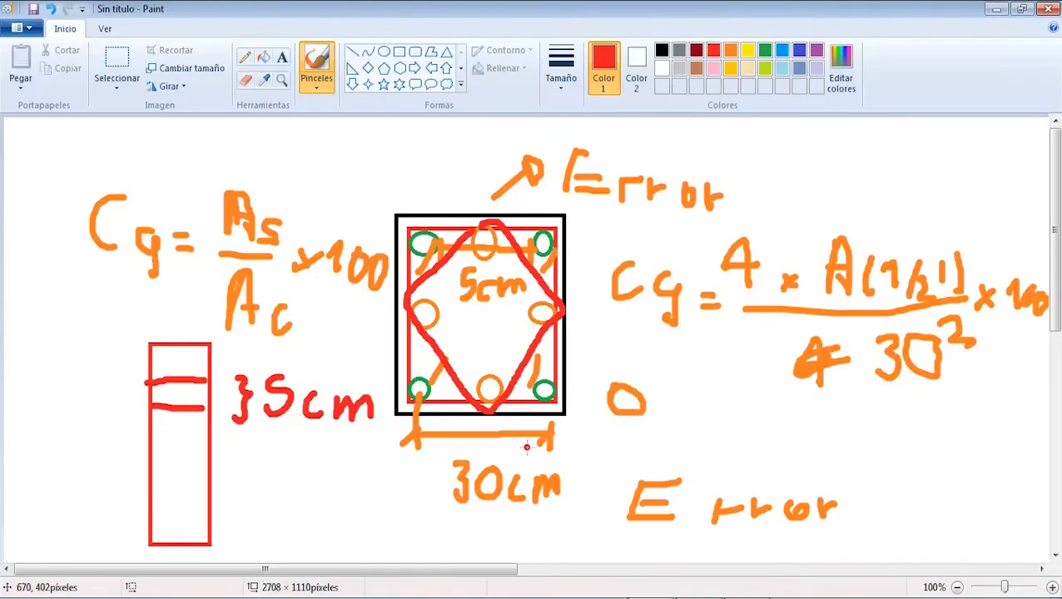
pyautogui.moveTo(547, 355)
pyautogui.mouseDown()
pyautogui.moveTo(679, 360)
pyautogui.moveTo(674, 381)
pyautogui.mouseUp()
pyautogui.moveTo(659, 388)
pyautogui.mouseDown()
pyautogui.moveTo(704, 388)
pyautogui.moveTo(686, 426)
pyautogui.moveTo(706, 427)
pyautogui.mouseUp()
pyautogui.moveTo(725, 360); pyautogui.dragTo(719, 397)
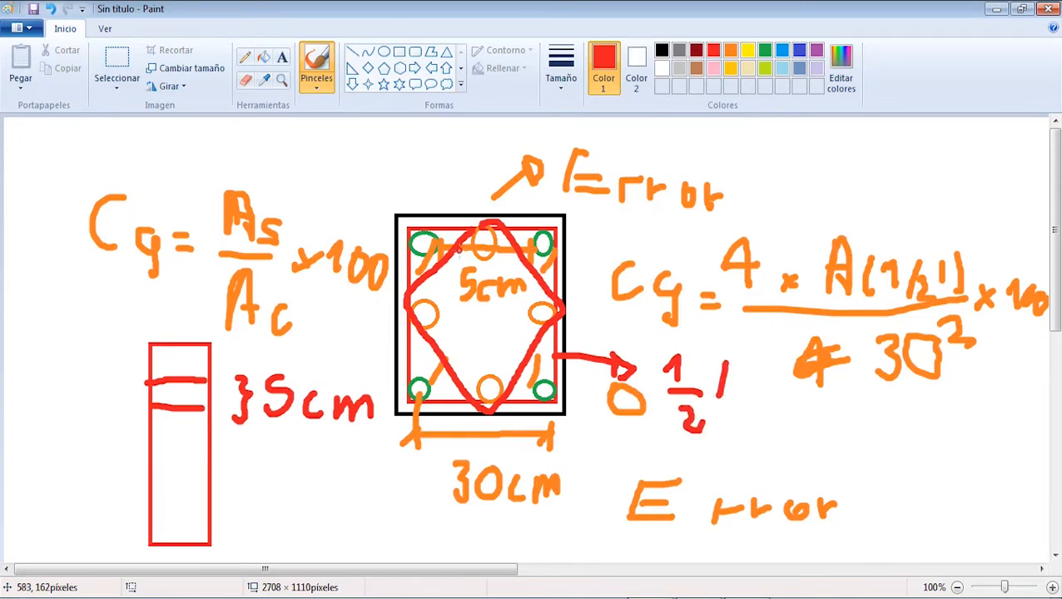
pyautogui.moveTo(457, 243)
pyautogui.mouseDown()
pyautogui.moveTo(443, 169)
pyautogui.moveTo(463, 190)
pyautogui.mouseUp()
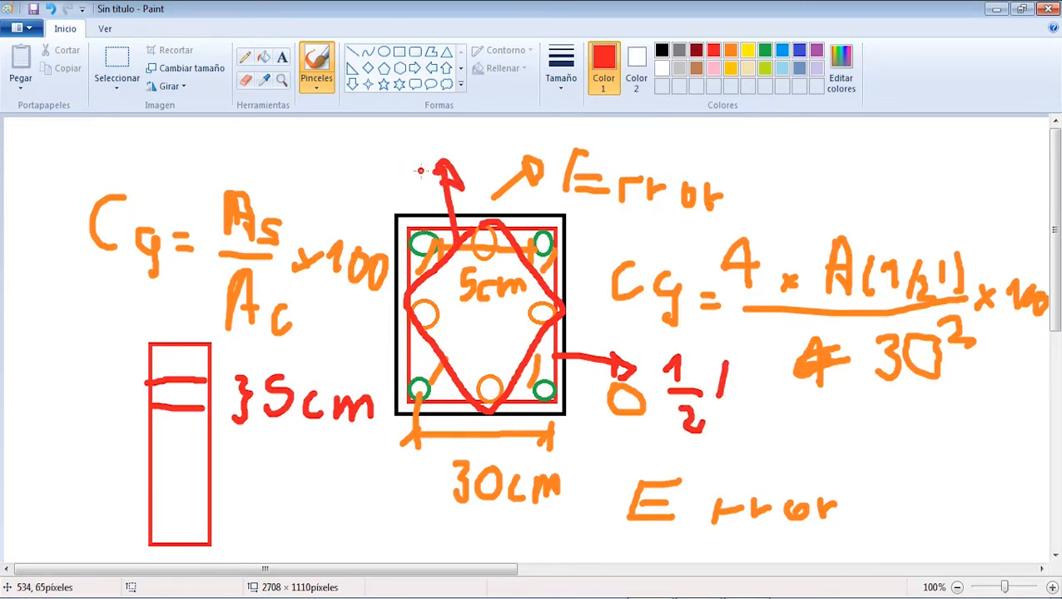
pyautogui.moveTo(360, 157)
pyautogui.mouseDown()
pyautogui.moveTo(379, 181)
pyautogui.moveTo(419, 190)
pyautogui.mouseUp()
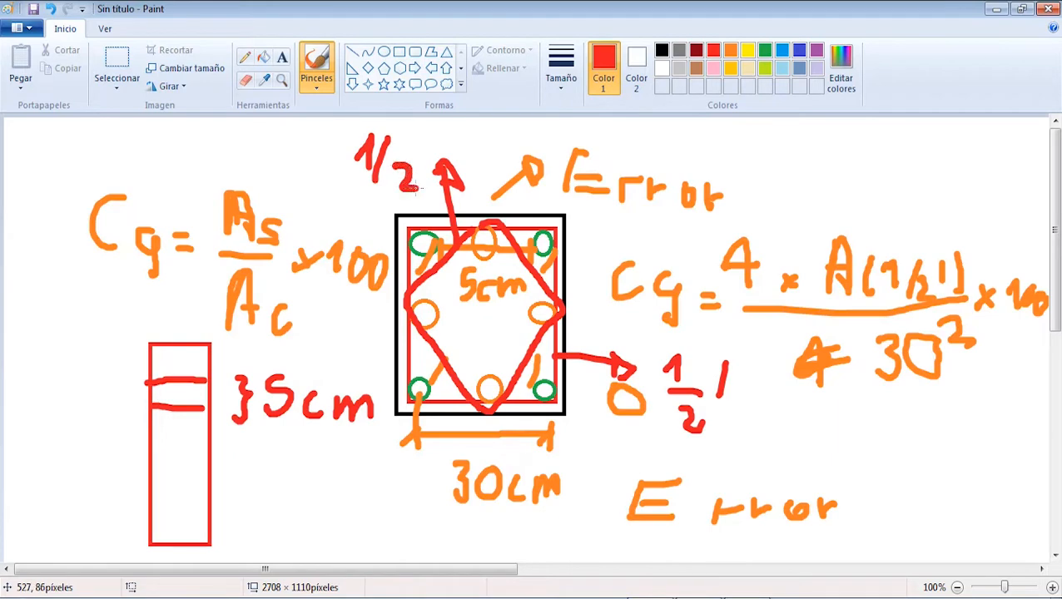
pyautogui.hotkey('alt', 'Tab')
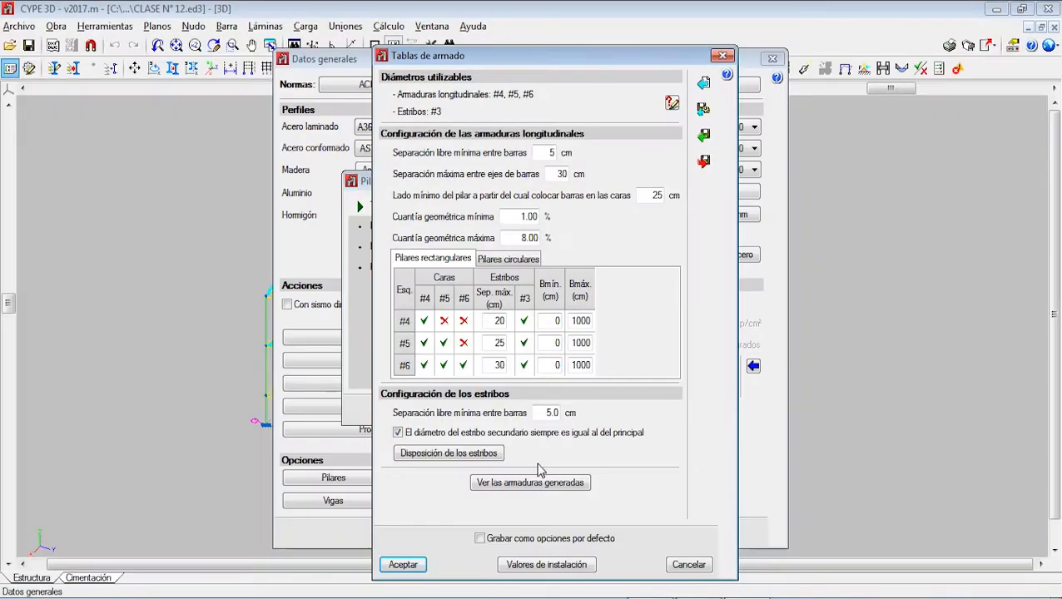
# Step: Open the stirrup arrangement options and review the rectangular columns' minimum tied-bar choices and the maximum separation between untied and tied bars
pyautogui.click(449, 454)
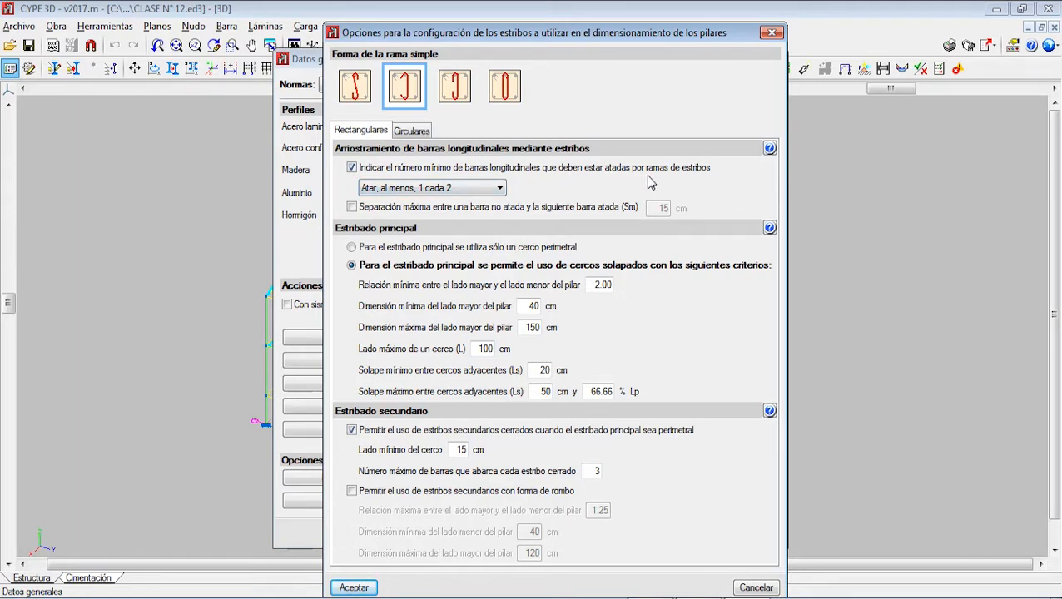
pyautogui.click(430, 190)
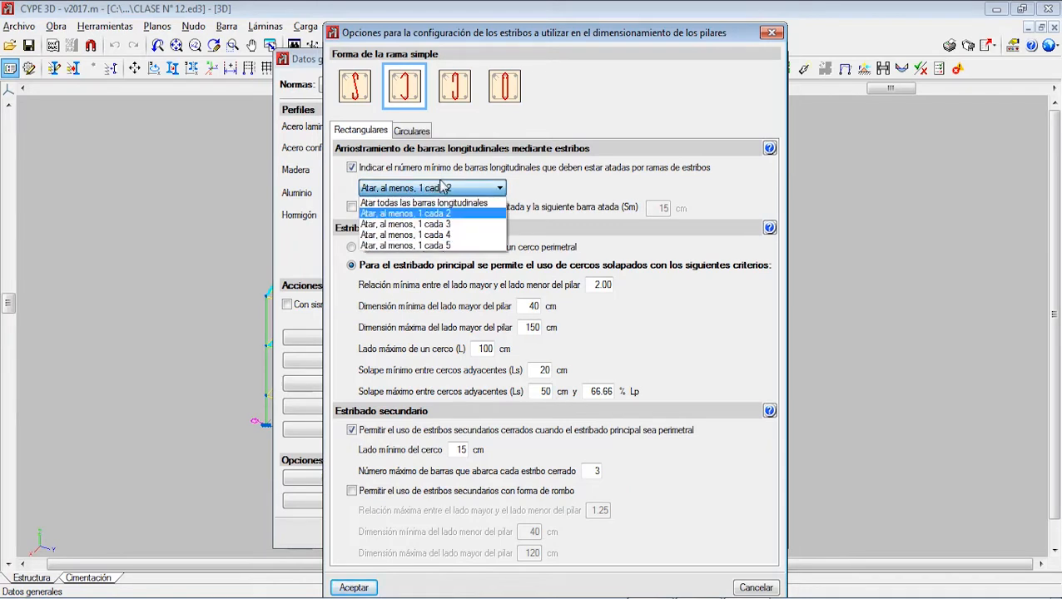
pyautogui.click(440, 183)
pyautogui.click(440, 183)
pyautogui.click(438, 184)
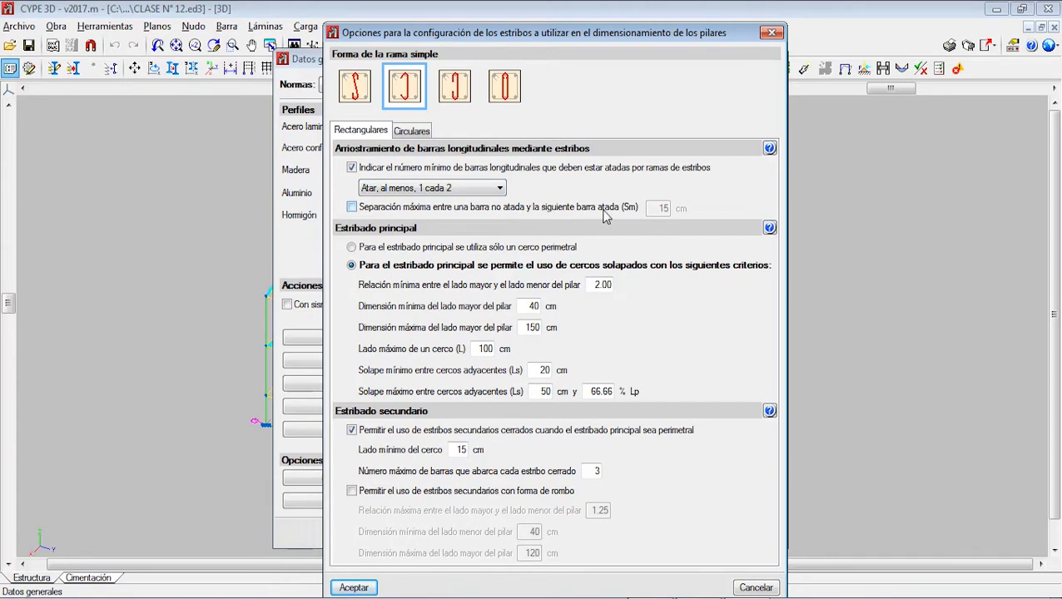
pyautogui.click(417, 210)
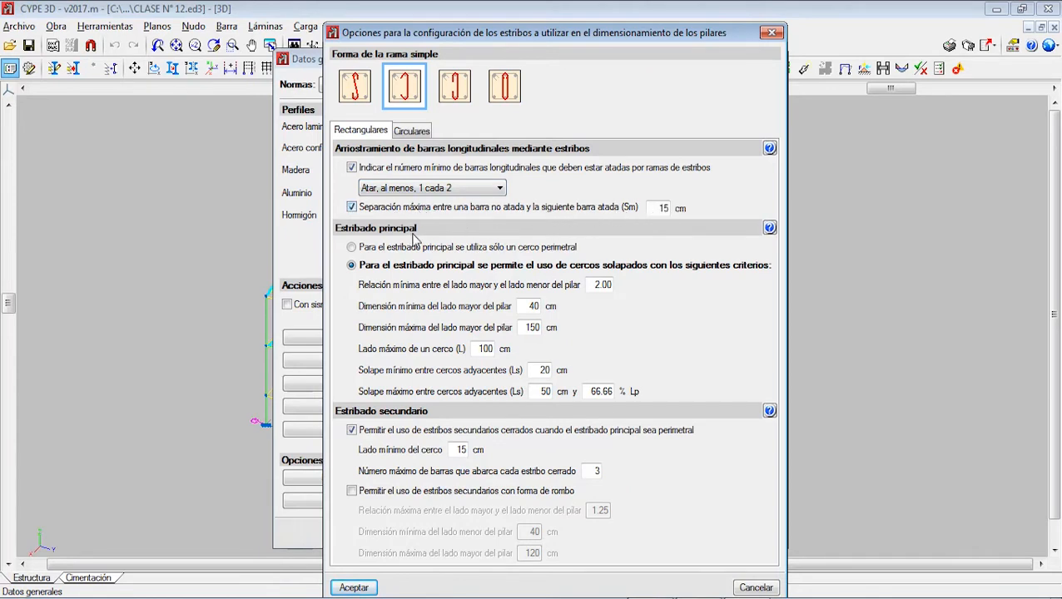
pyautogui.click(352, 208)
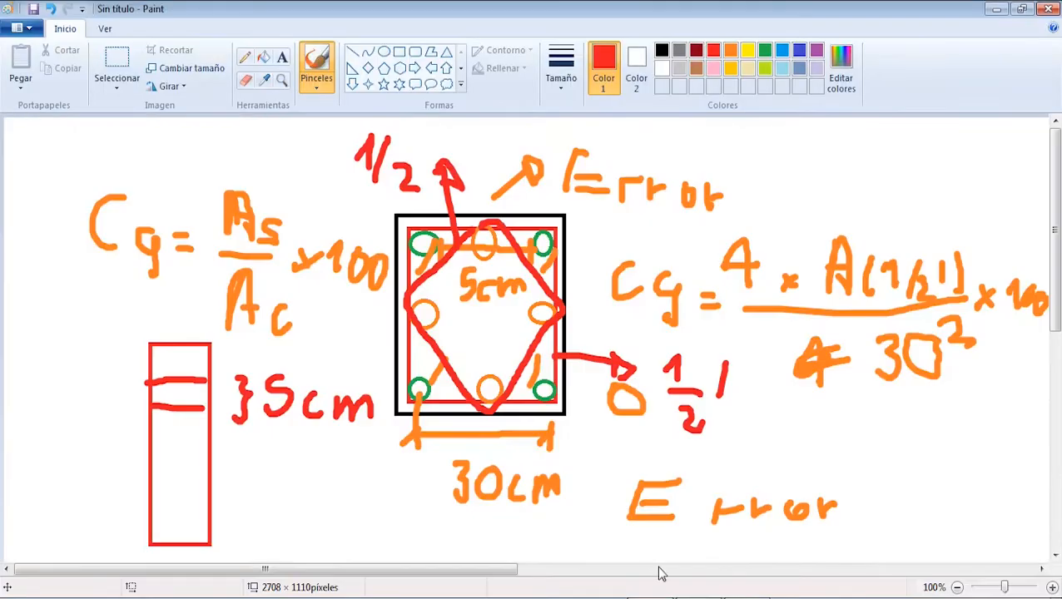
# Step: Switch to Paint and erase the whole column sketch with its formulas
pyautogui.click(119, 71)
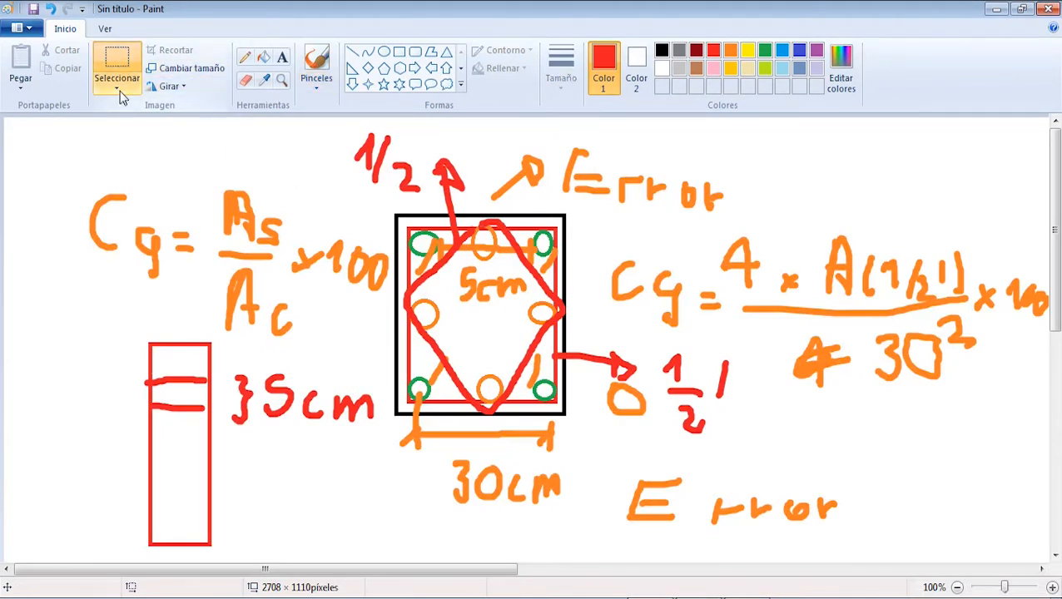
pyautogui.moveTo(73, 131)
pyautogui.mouseDown()
pyautogui.moveTo(991, 464)
pyautogui.moveTo(1048, 549)
pyautogui.mouseUp()
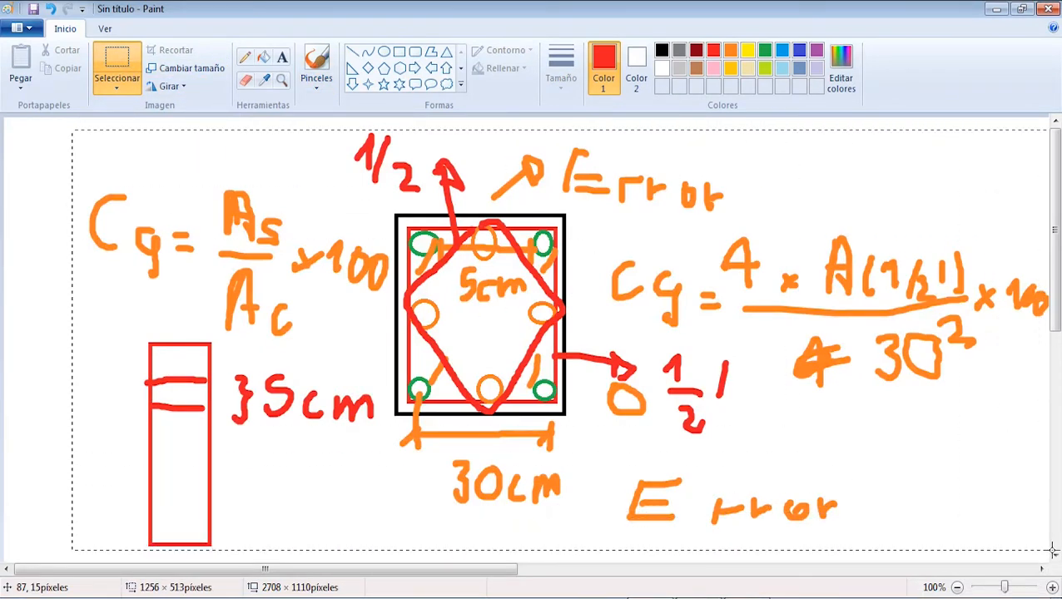
pyautogui.press('Delete')
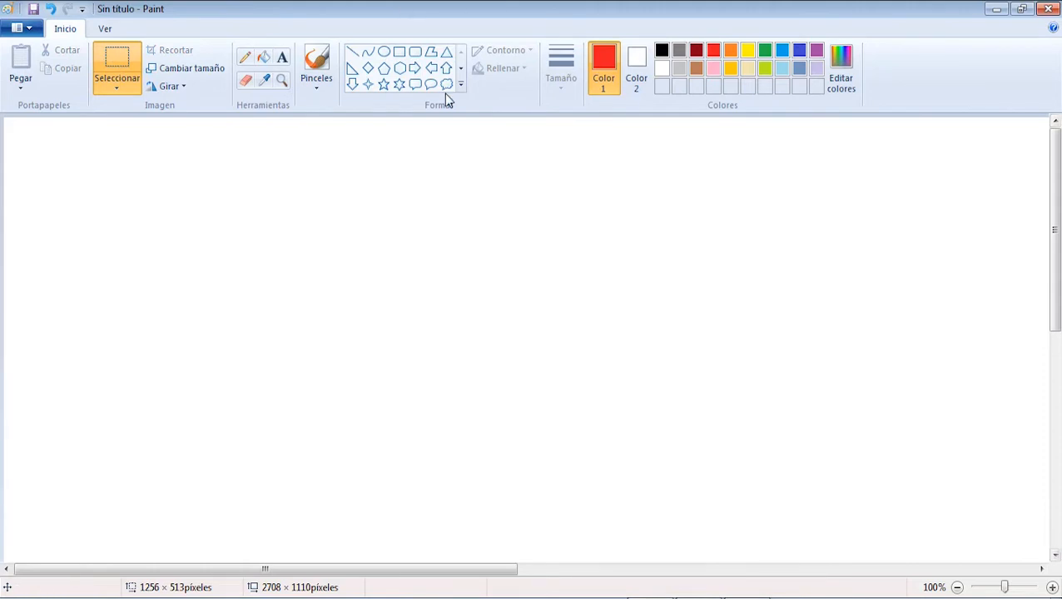
# Step: Draw a red rectangle of about 657 × 285 px with a blue rectangle of about 287 × 227 px inside its near end
pyautogui.click(400, 51)
pyautogui.moveTo(362, 162); pyautogui.dragTo(876, 395)
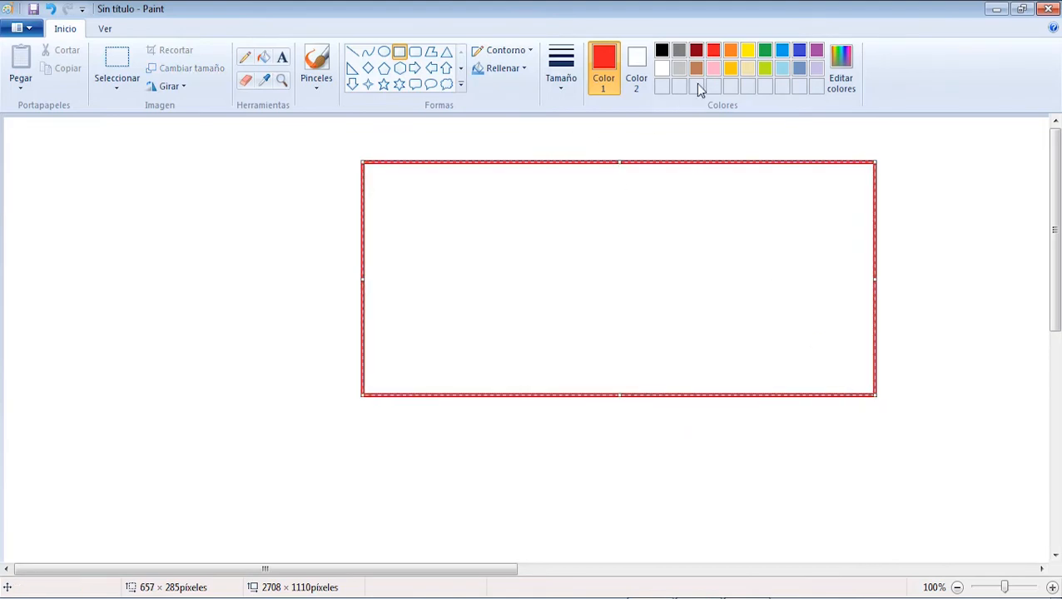
pyautogui.click(397, 52)
pyautogui.click(782, 50)
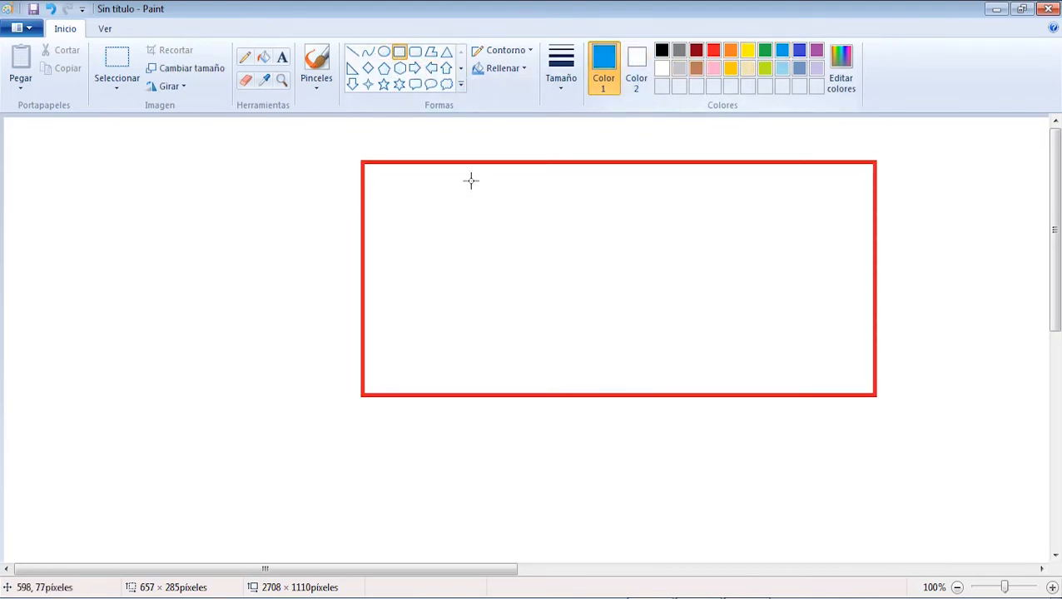
pyautogui.moveTo(410, 185)
pyautogui.mouseDown()
pyautogui.moveTo(602, 291)
pyautogui.moveTo(634, 370)
pyautogui.mouseUp()
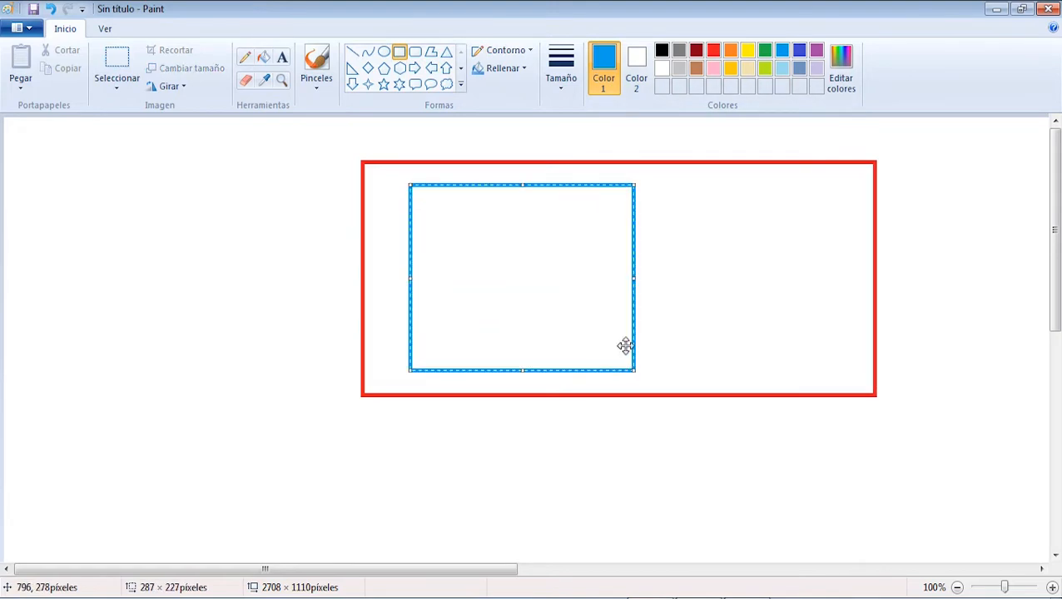
# Step: Draw a second blue rectangle of about 364 × 241 px overlapping the first, and brush dimension lines along the red rectangle's short and long sides
pyautogui.moveTo(551, 176); pyautogui.dragTo(837, 375)
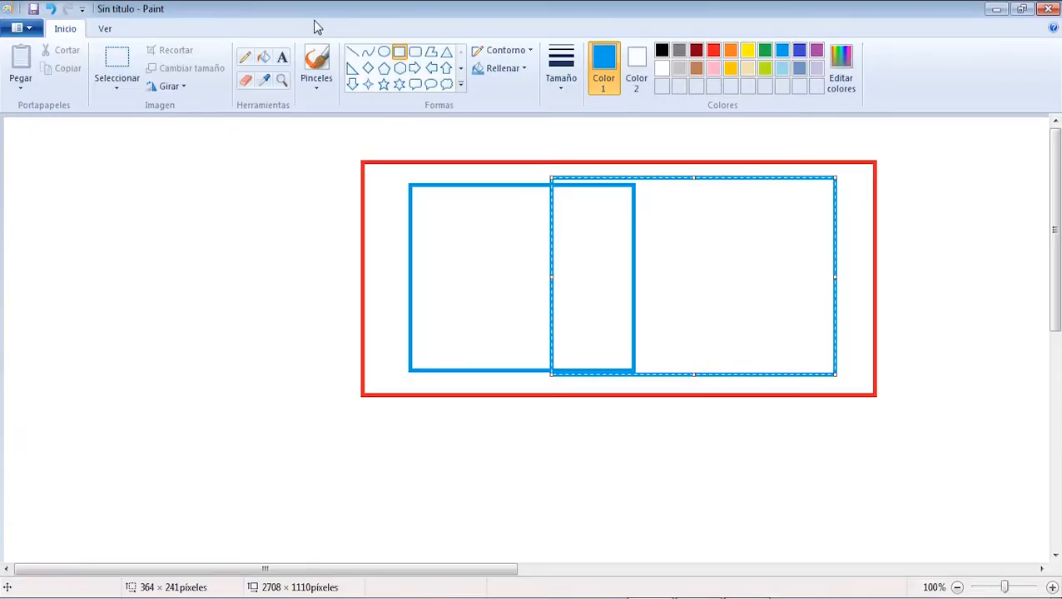
pyautogui.click(317, 64)
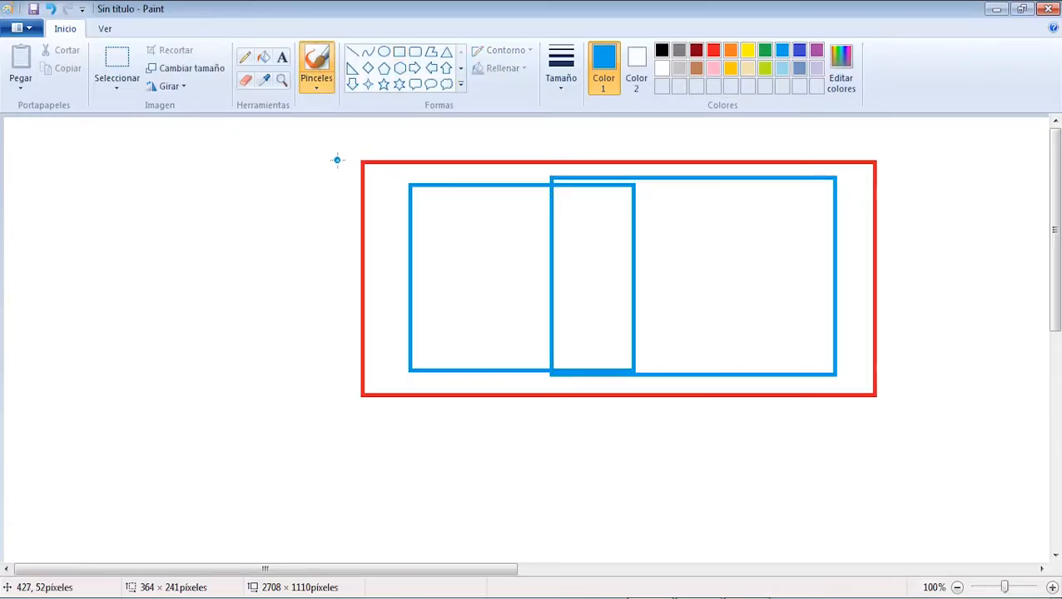
pyautogui.moveTo(337, 160)
pyautogui.mouseDown()
pyautogui.moveTo(348, 393)
pyautogui.moveTo(362, 433)
pyautogui.moveTo(871, 426)
pyautogui.moveTo(870, 441)
pyautogui.mouseUp()
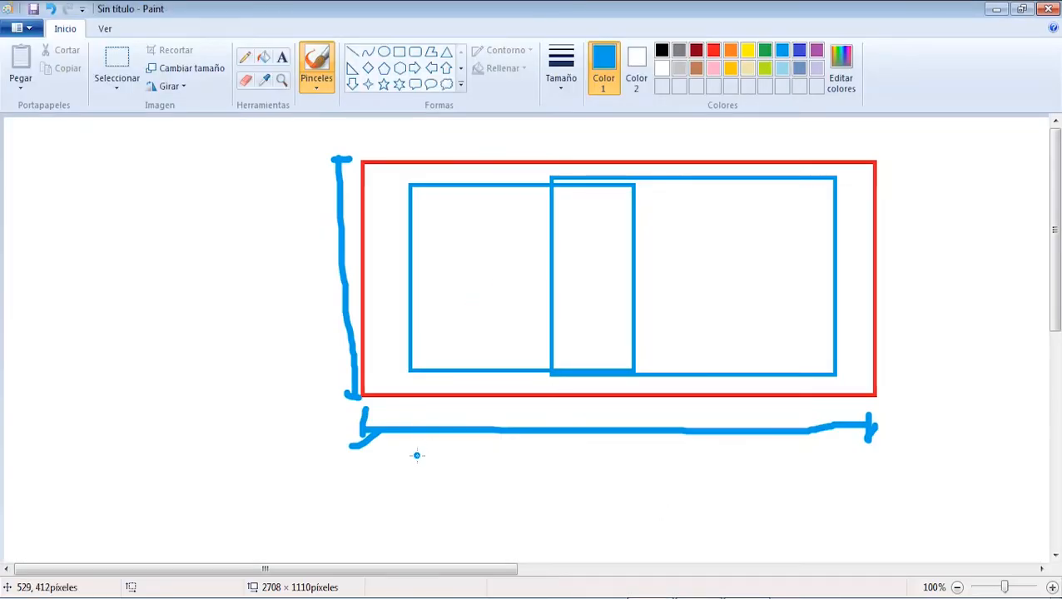
# Step: Brush a dimension line labelled "100 cm" for the first blue rectangle, mark the overlap's width, and return to CYPE 3D
pyautogui.moveTo(417, 456)
pyautogui.mouseDown()
pyautogui.moveTo(418, 490)
pyautogui.moveTo(638, 474)
pyautogui.moveTo(635, 499)
pyautogui.mouseUp()
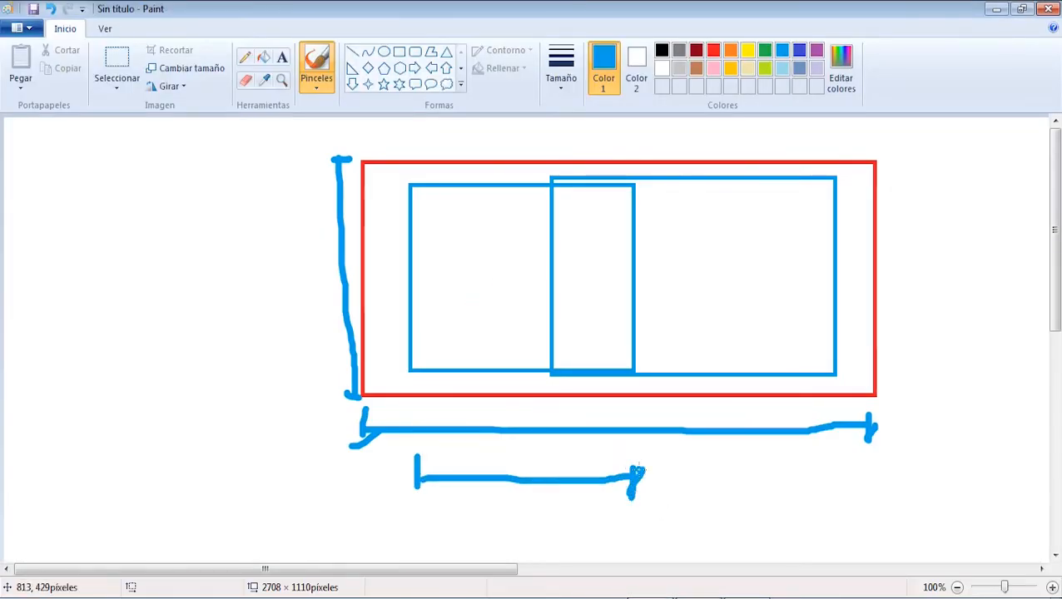
pyautogui.moveTo(440, 509)
pyautogui.mouseDown()
pyautogui.moveTo(455, 527)
pyautogui.moveTo(481, 511)
pyautogui.moveTo(524, 534)
pyautogui.moveTo(529, 506)
pyautogui.moveTo(573, 541)
pyautogui.moveTo(607, 522)
pyautogui.moveTo(627, 540)
pyautogui.mouseUp()
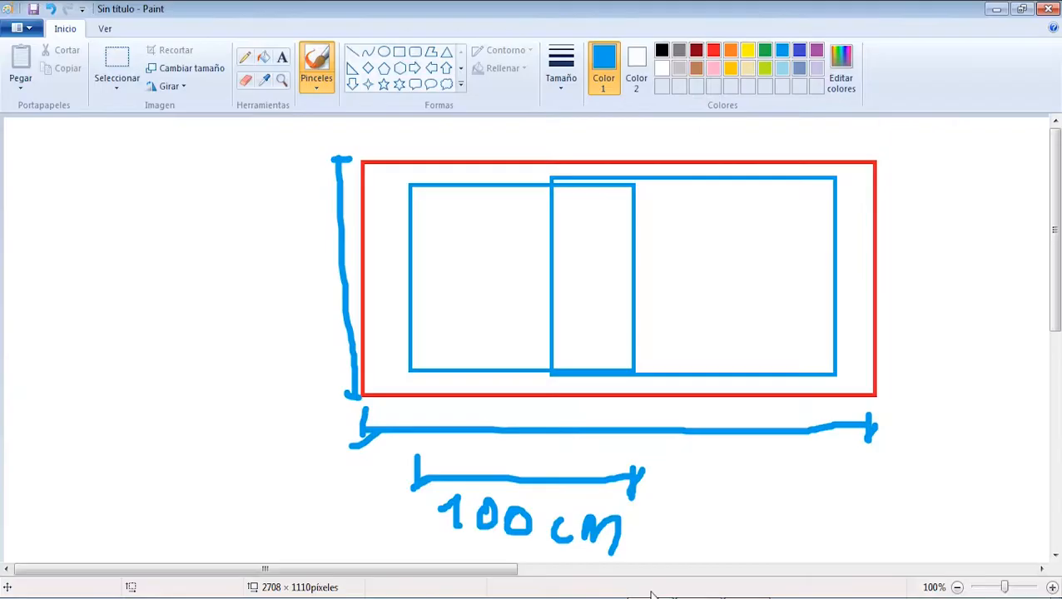
pyautogui.moveTo(567, 401)
pyautogui.mouseDown()
pyautogui.moveTo(556, 410)
pyautogui.moveTo(634, 410)
pyautogui.moveTo(633, 423)
pyautogui.moveTo(551, 418)
pyautogui.mouseUp()
pyautogui.click(775, 597)
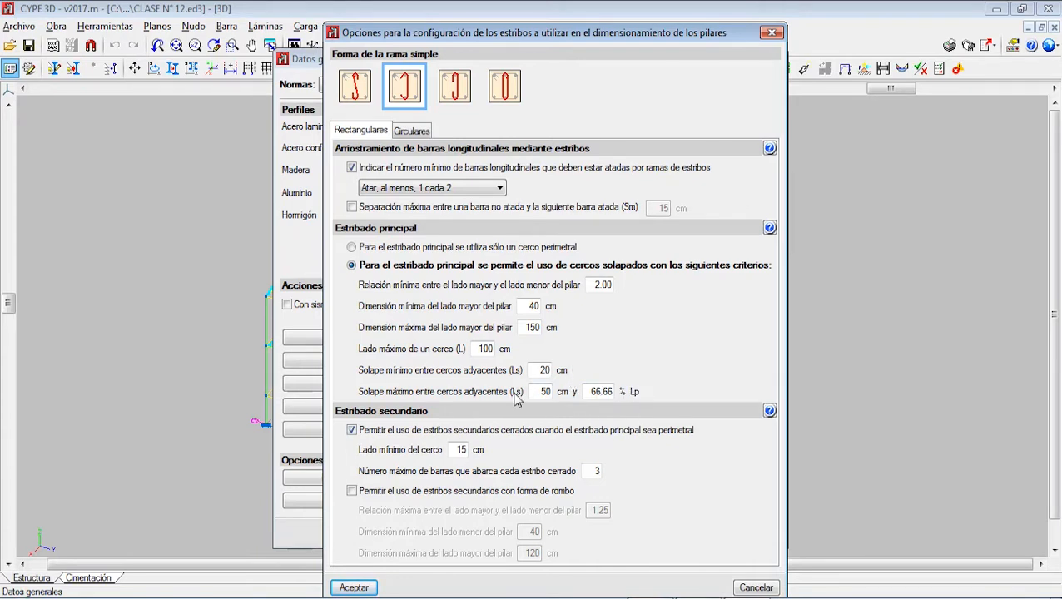
pyautogui.hotkey('alt', 'Tab')
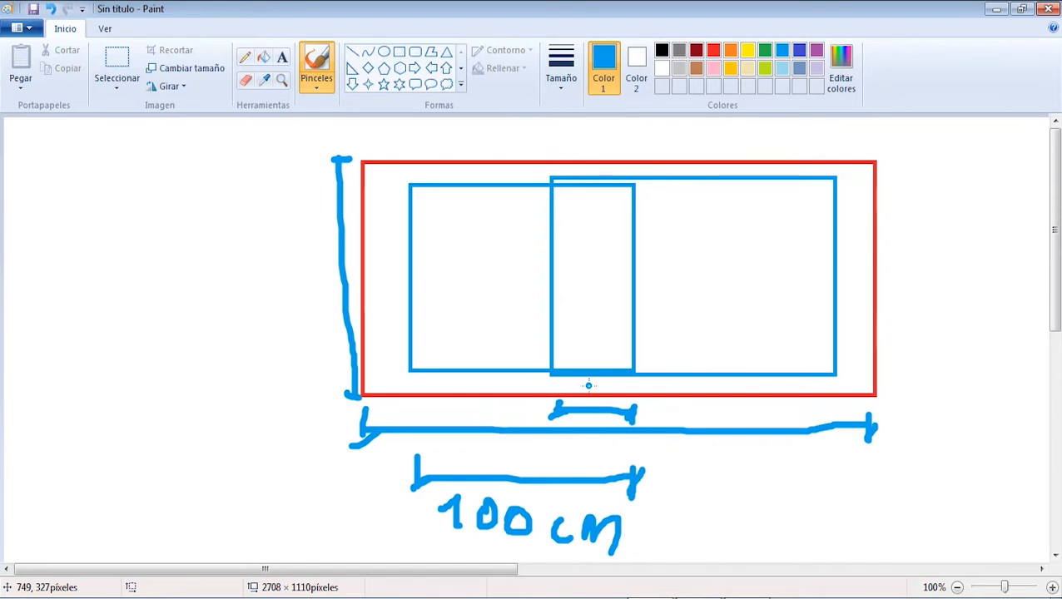
pyautogui.hotkey('alt', 'Tab')
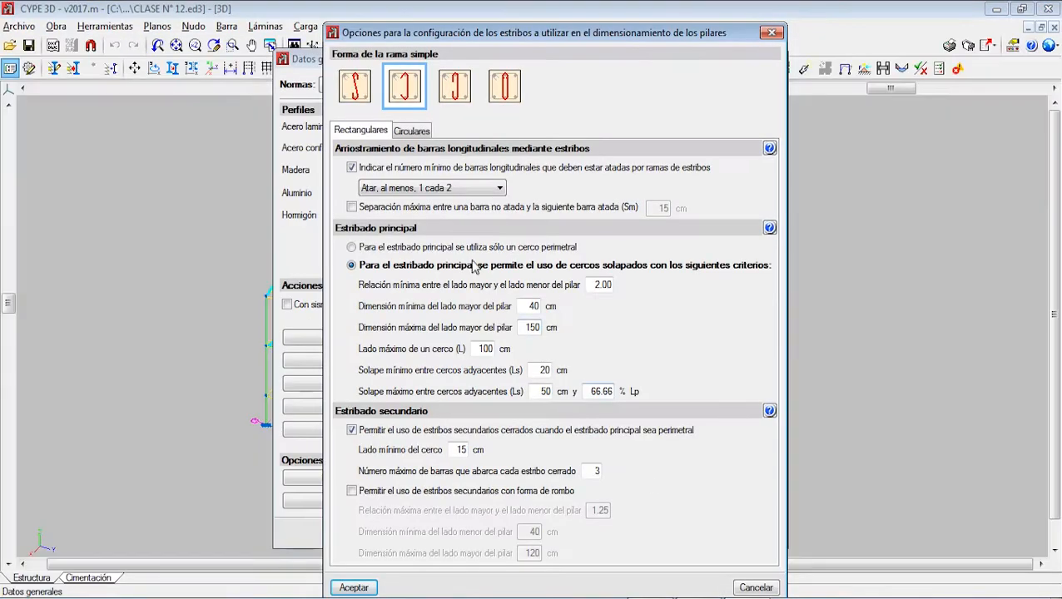
# Step: Keep overlapping stirrups for the main stirruping, set the maximum bars per closed secondary stirrup to 4, and accept after checking the circular column options
pyautogui.click(372, 248)
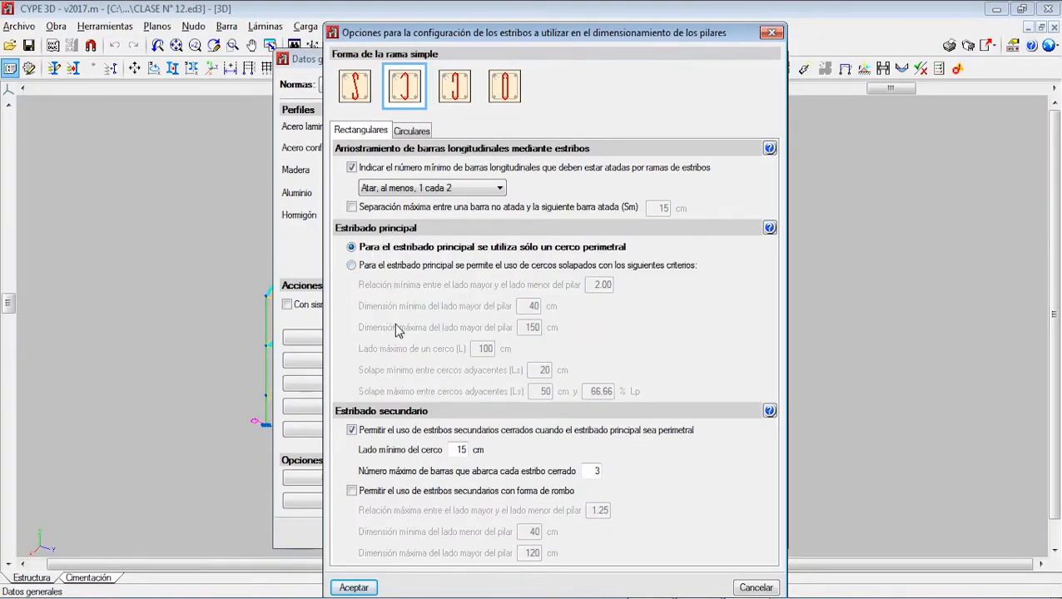
pyautogui.click(352, 265)
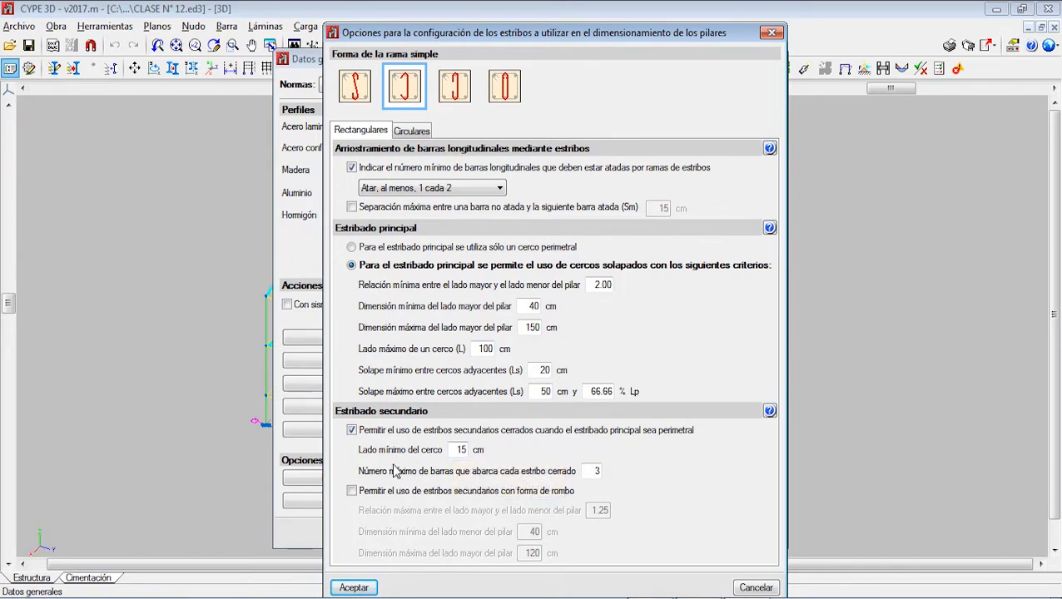
pyautogui.doubleClick(593, 473)
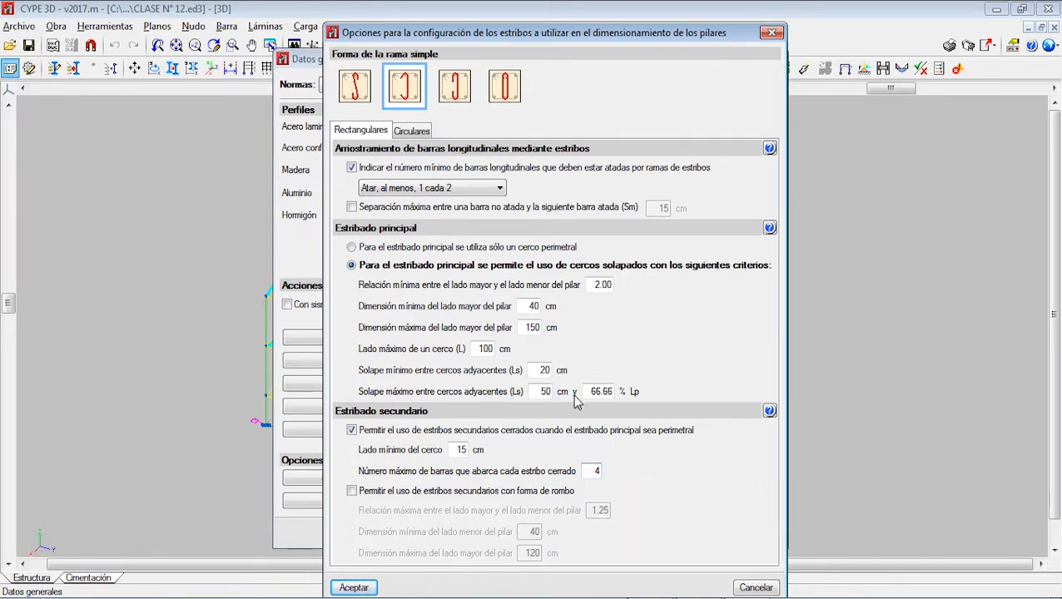
pyautogui.click(405, 137)
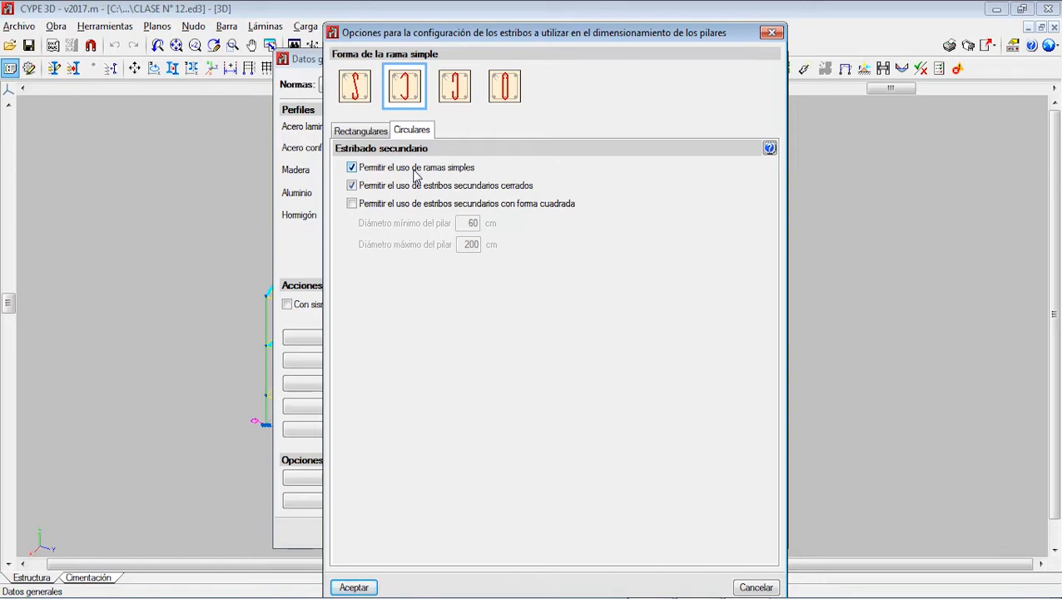
pyautogui.click(352, 587)
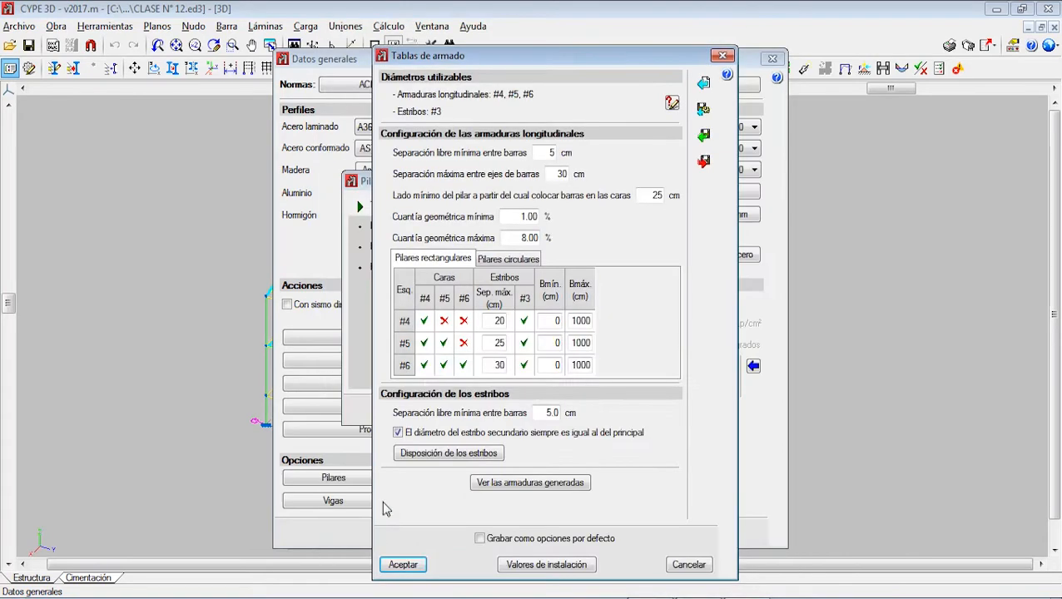
# Step: Open the generated column reinforcement and examine several 30 × 30 cm rectangular layouts with #5 and #6 corner bars
pyautogui.click(529, 483)
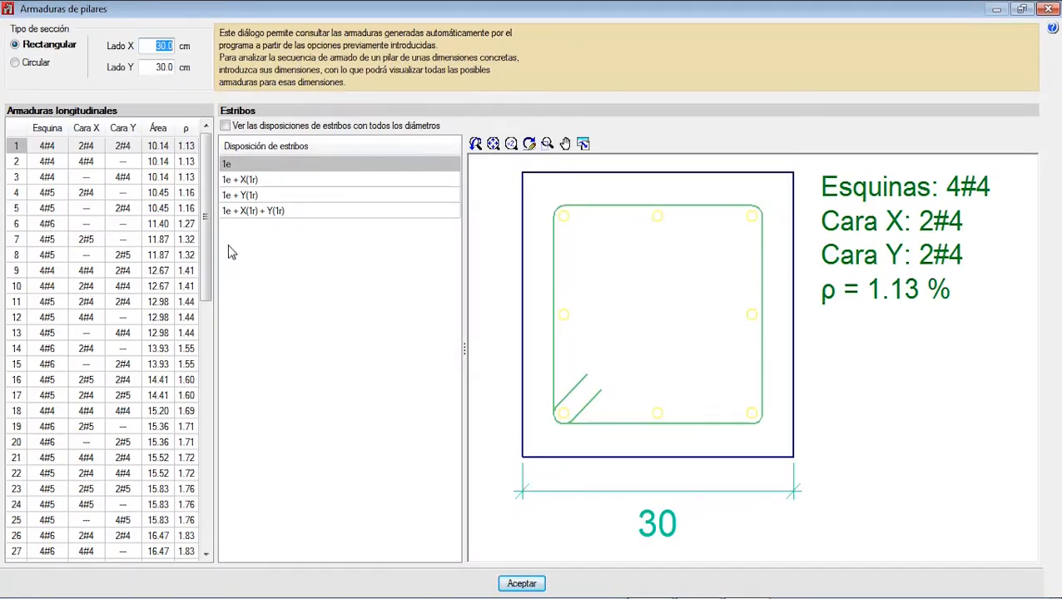
pyautogui.scroll(-3, 587, 231)
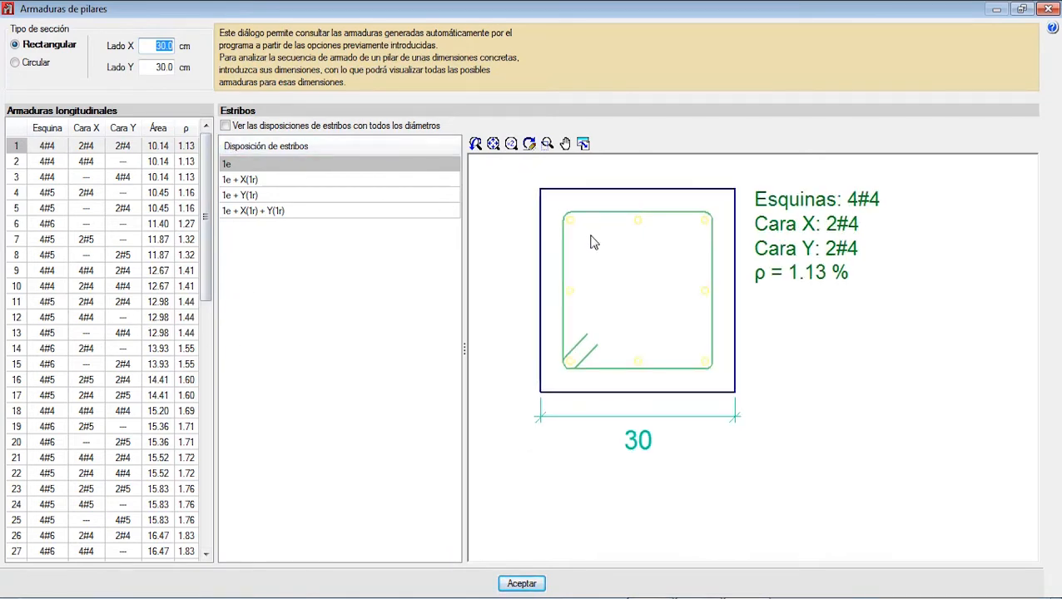
pyautogui.scroll(3, 592, 236)
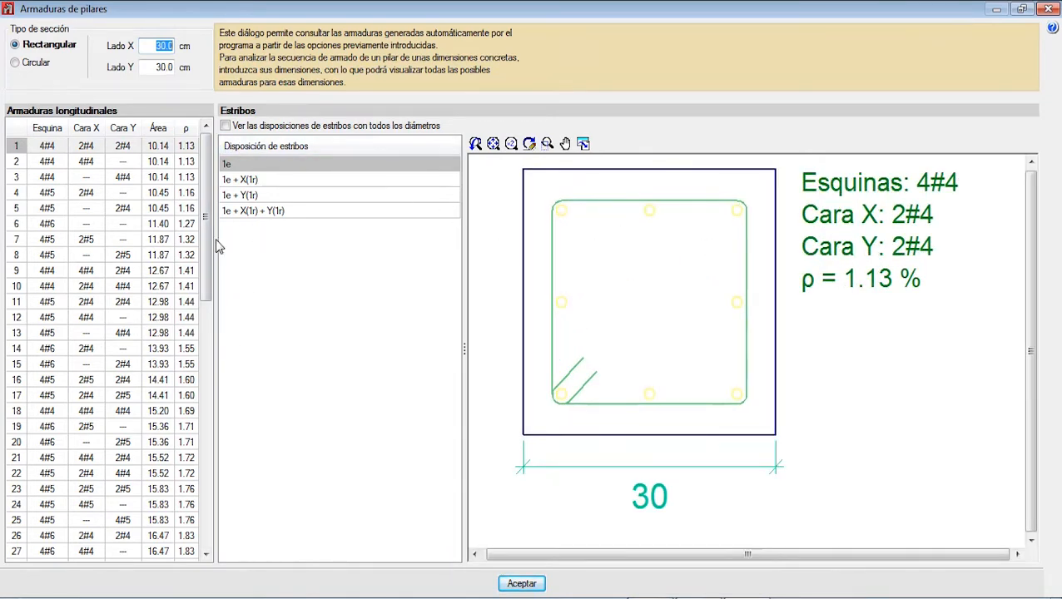
pyautogui.click(57, 240)
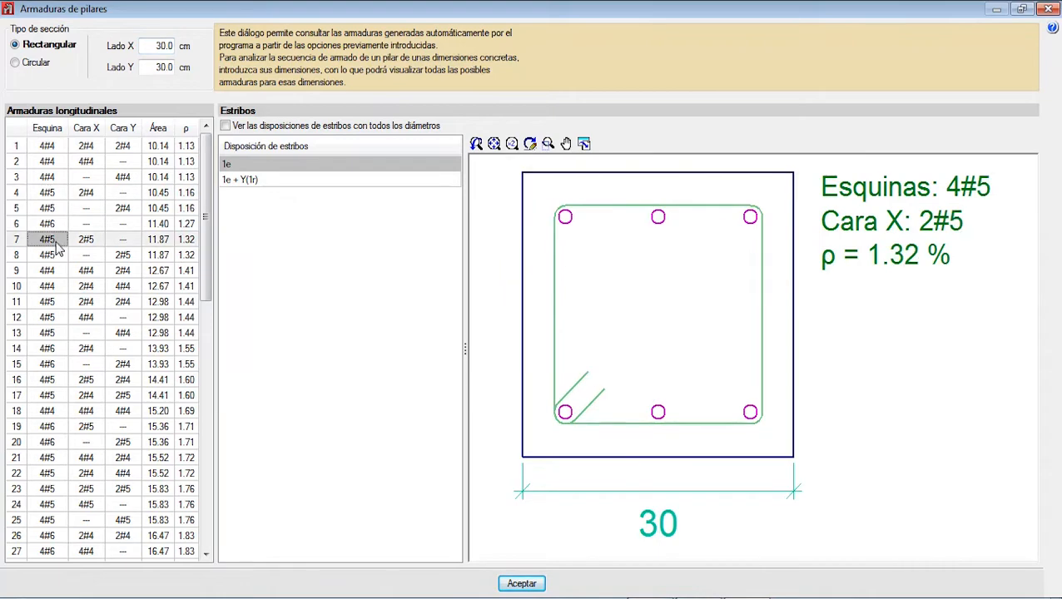
pyautogui.click(65, 273)
pyautogui.click(76, 331)
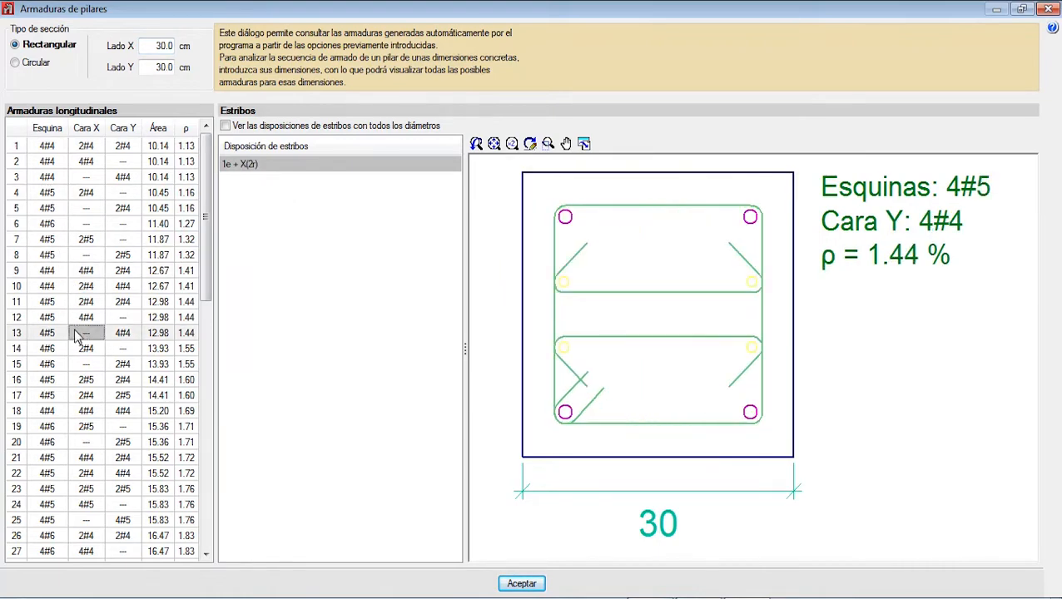
pyautogui.click(268, 168)
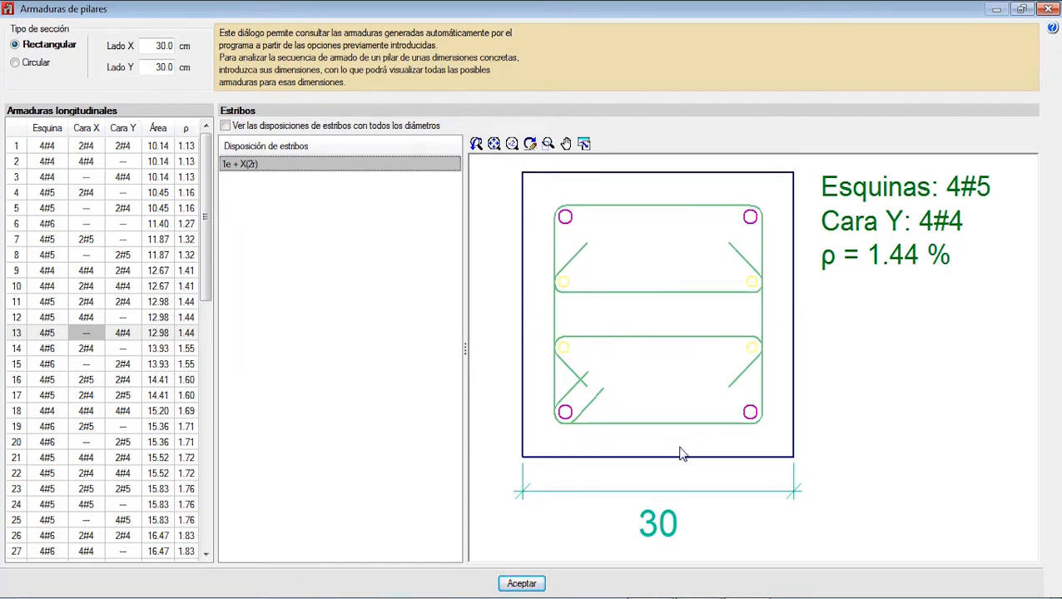
pyautogui.scroll(-9, 104, 342)
pyautogui.click(119, 365)
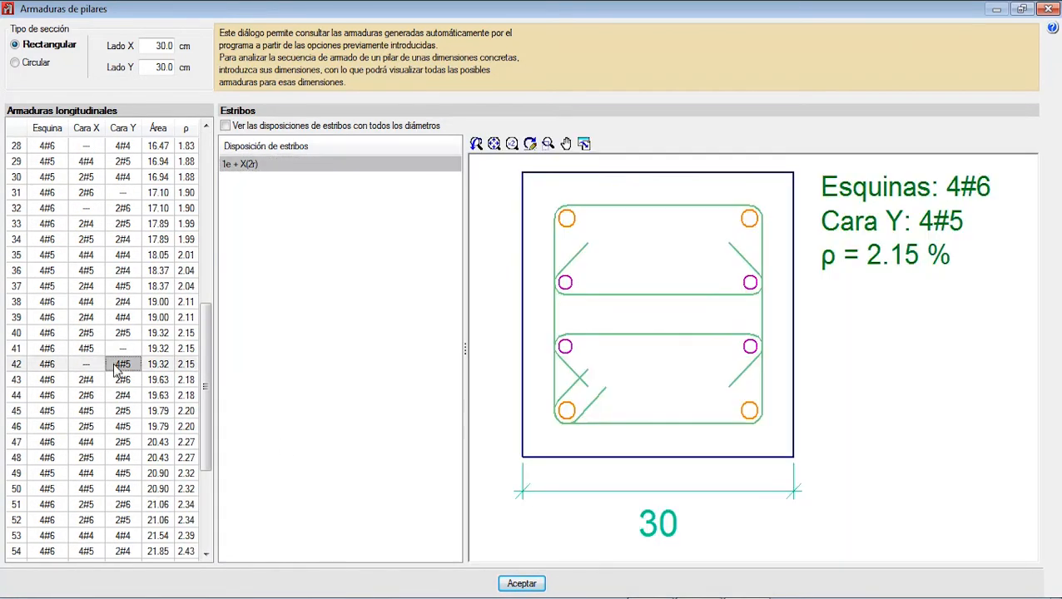
# Step: Show the stirrup arrangements with all diameters and compare those of the 4#6 corner layouts, including 1e#3 + X(2r#3) + Y(1r#3)
pyautogui.click(248, 128)
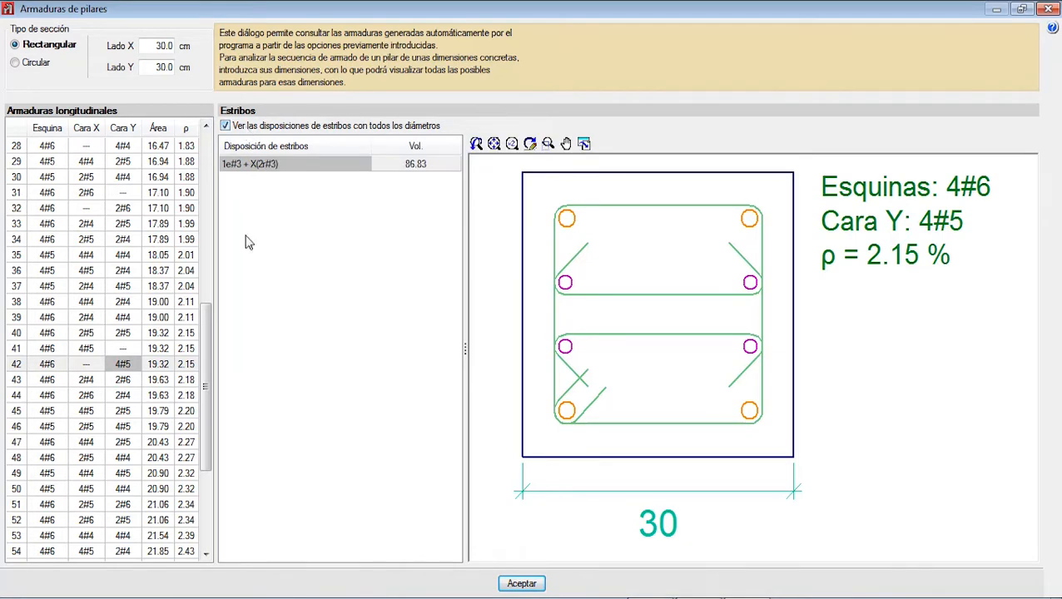
pyautogui.scroll(-1, 680, 333)
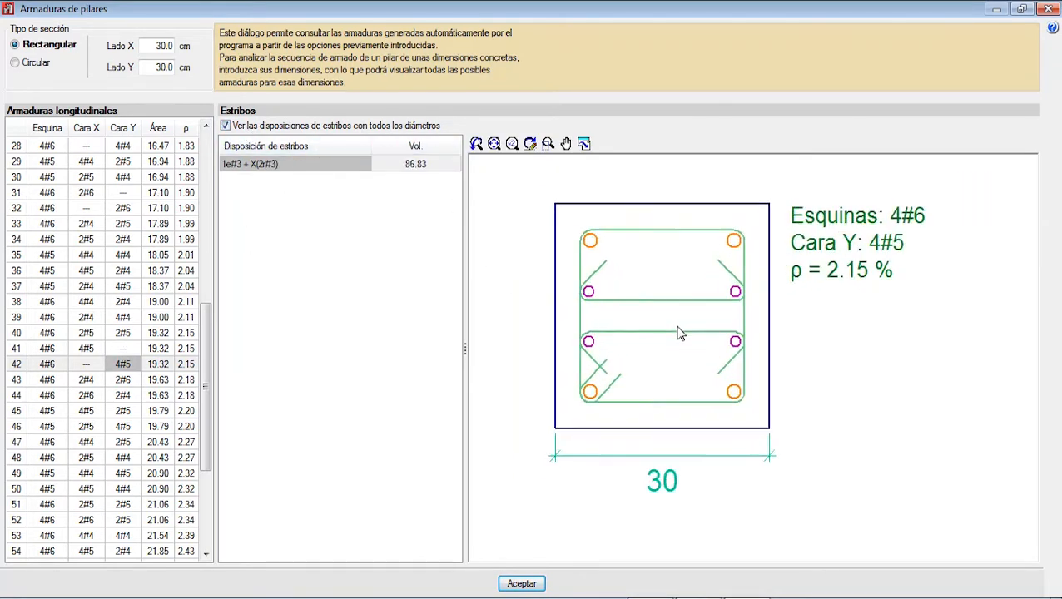
pyautogui.click(125, 393)
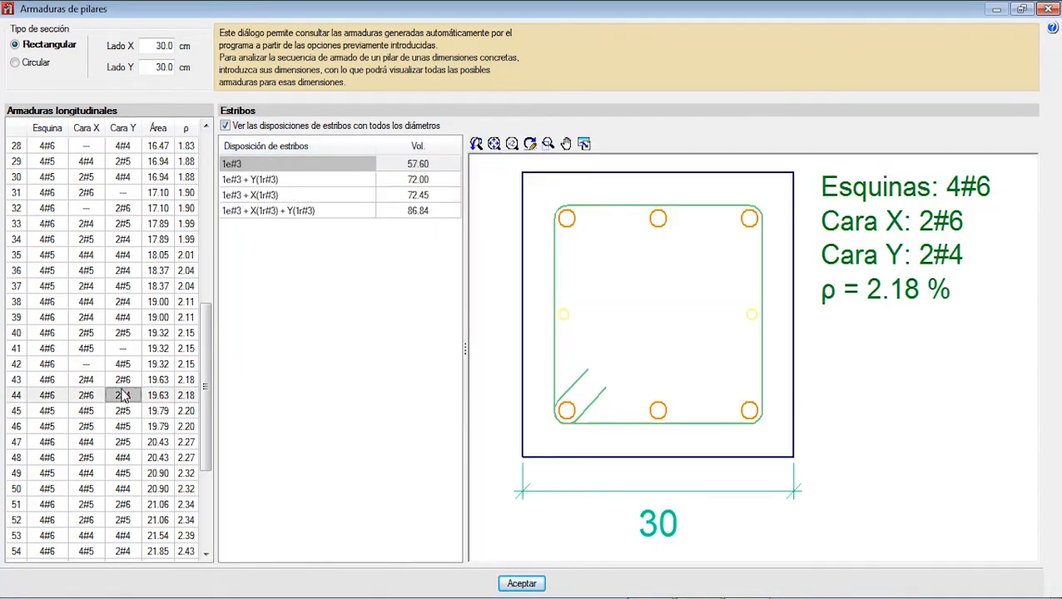
pyautogui.click(95, 426)
pyautogui.click(83, 459)
pyautogui.click(319, 179)
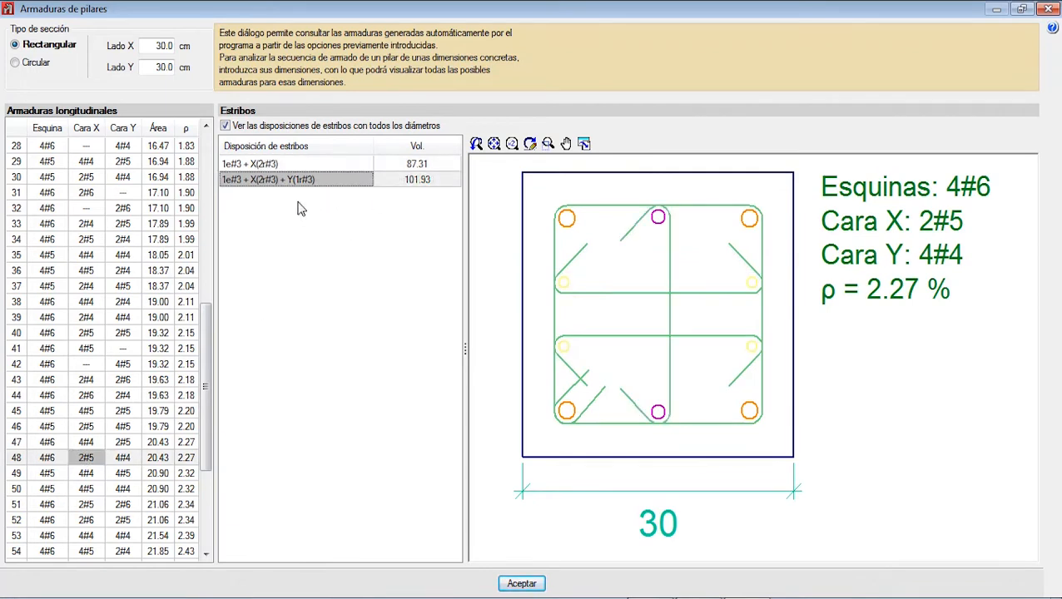
pyautogui.click(283, 164)
pyautogui.click(285, 179)
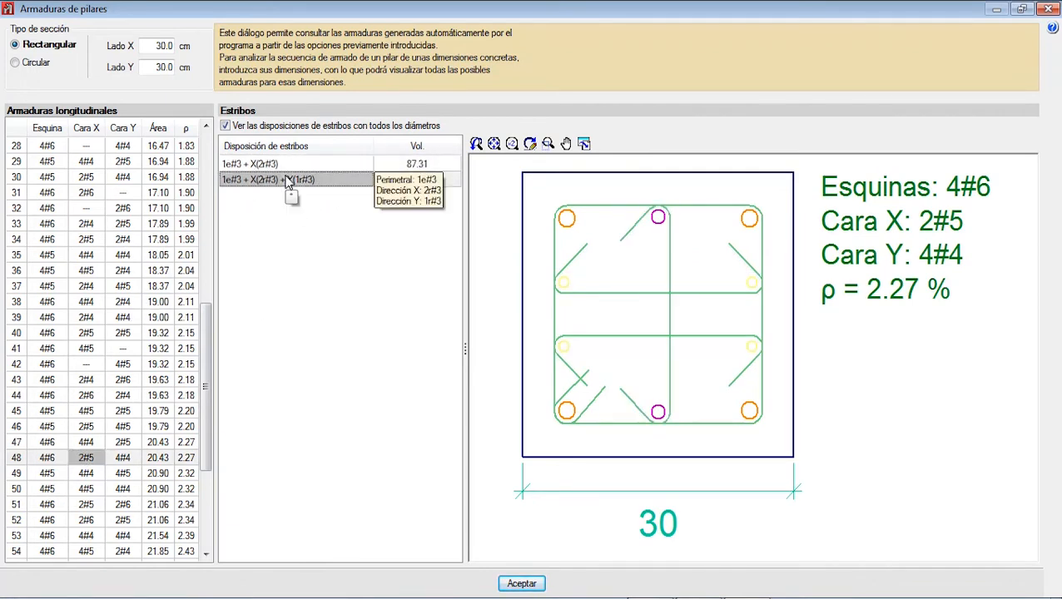
# Step: Examine the circular section's 8#5 perimeter layout with the 1e + X(1r) + Y(1r) stirrup arrangement, and close the generated reinforcement view
pyautogui.click(16, 62)
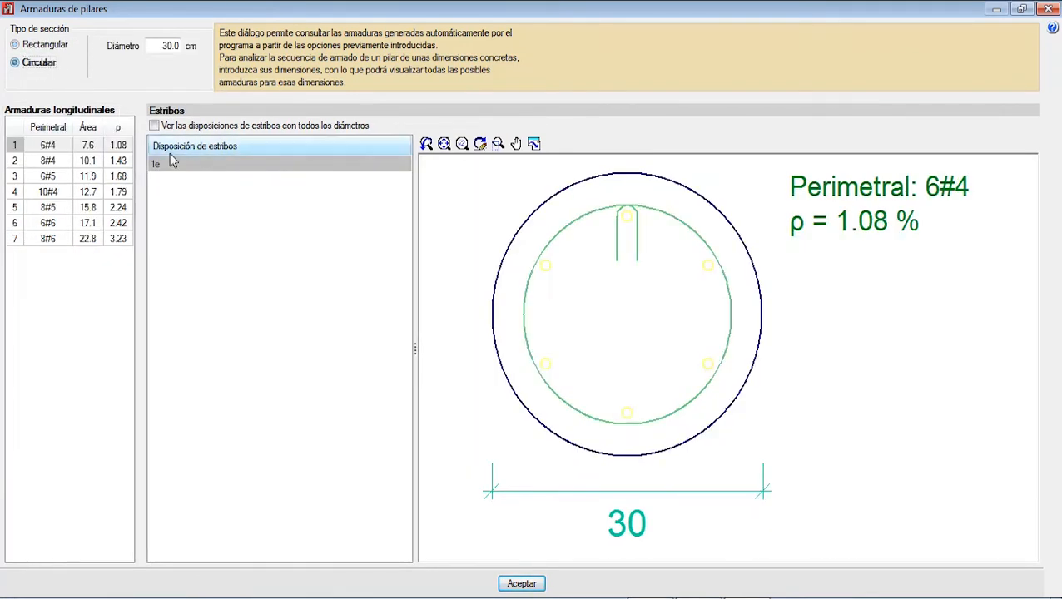
pyautogui.click(83, 219)
pyautogui.click(56, 204)
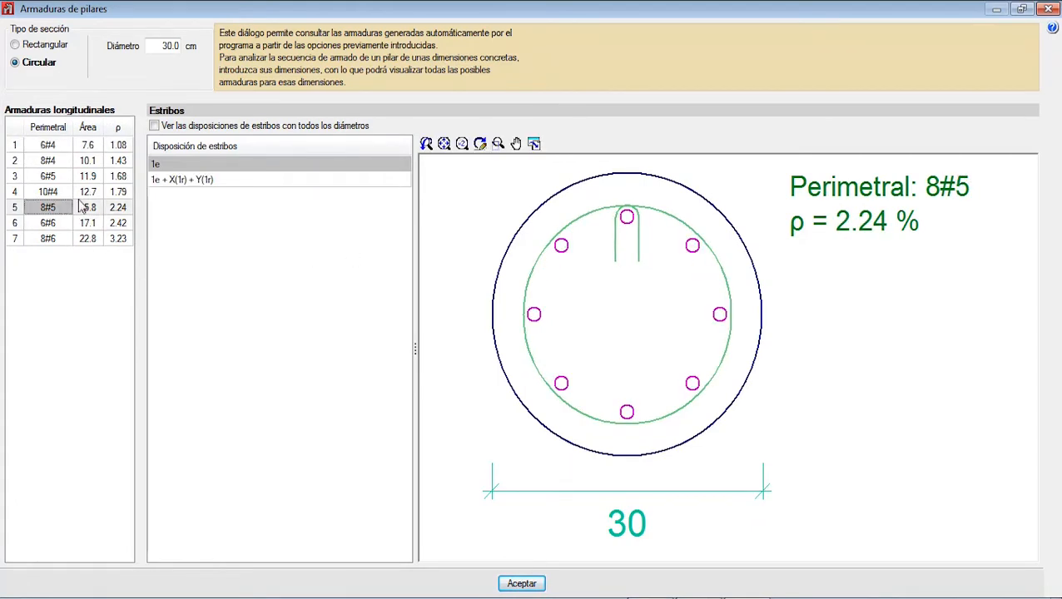
pyautogui.click(293, 180)
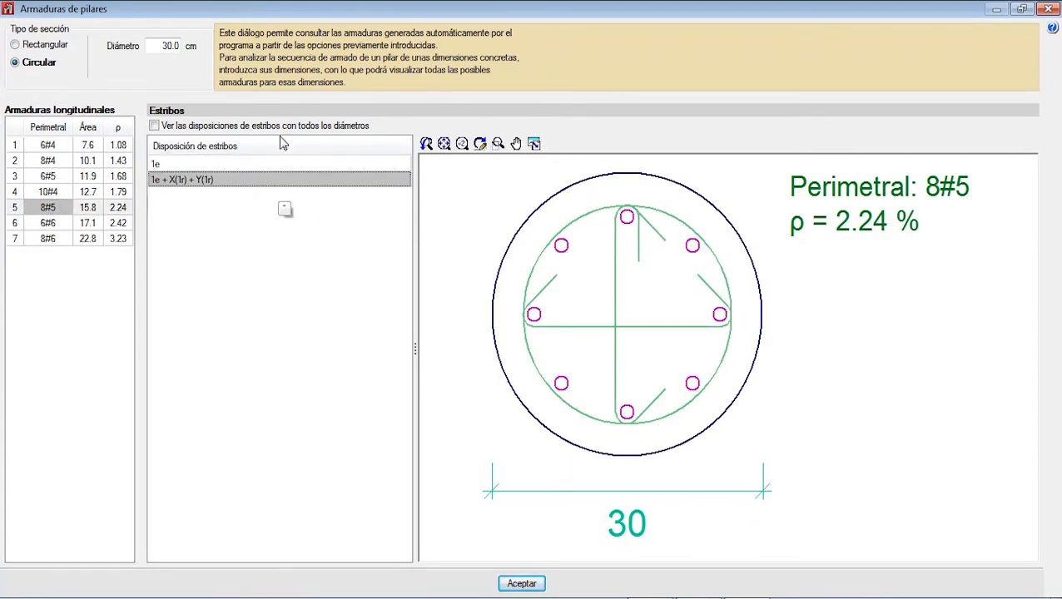
pyautogui.click(1048, 8)
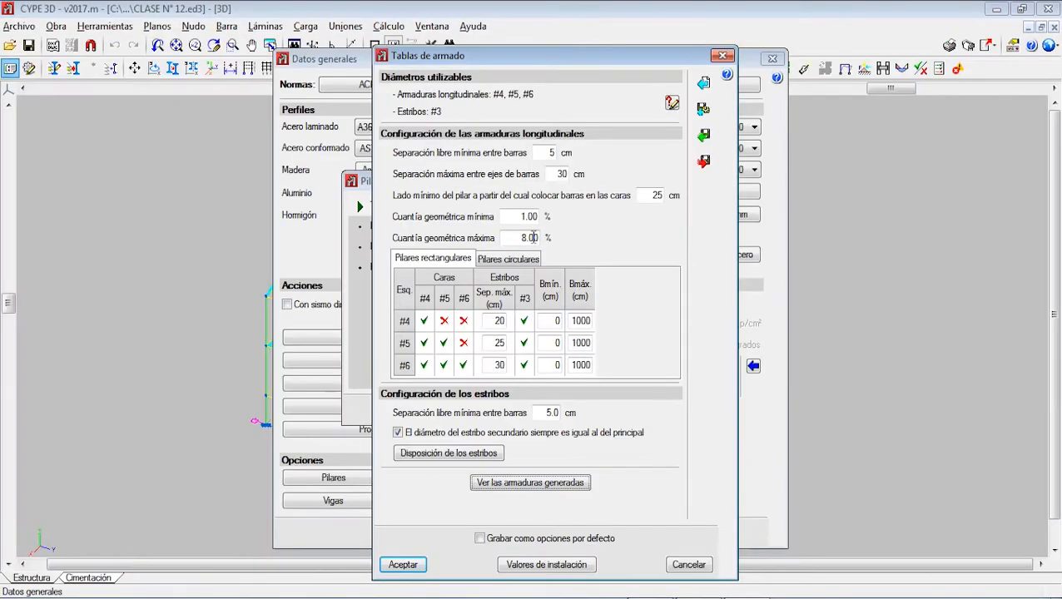
# Step: Save the column reinforcement table settings as default options and accept them
pyautogui.click(480, 539)
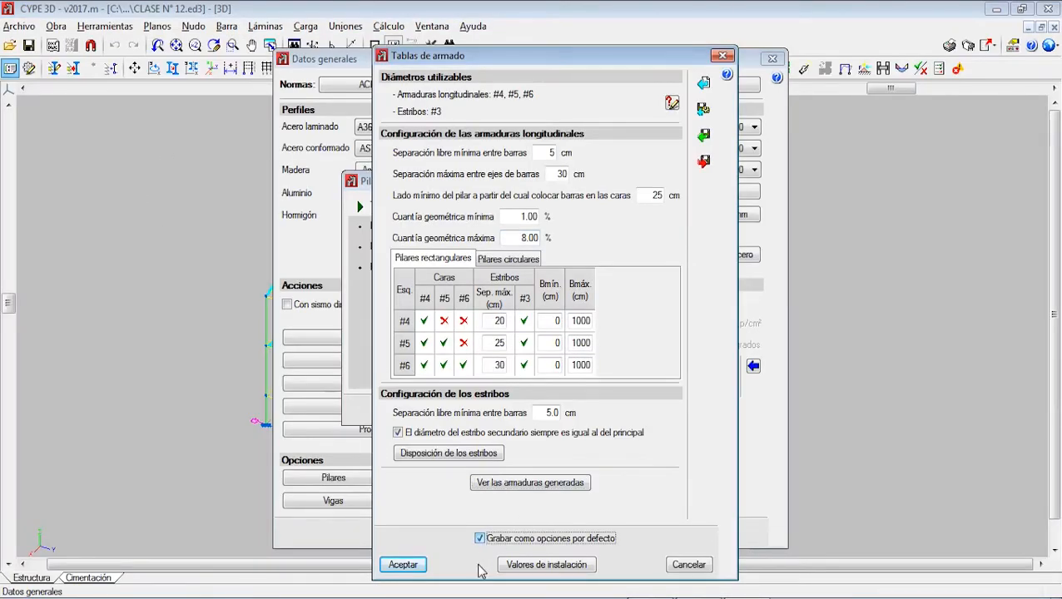
pyautogui.click(403, 565)
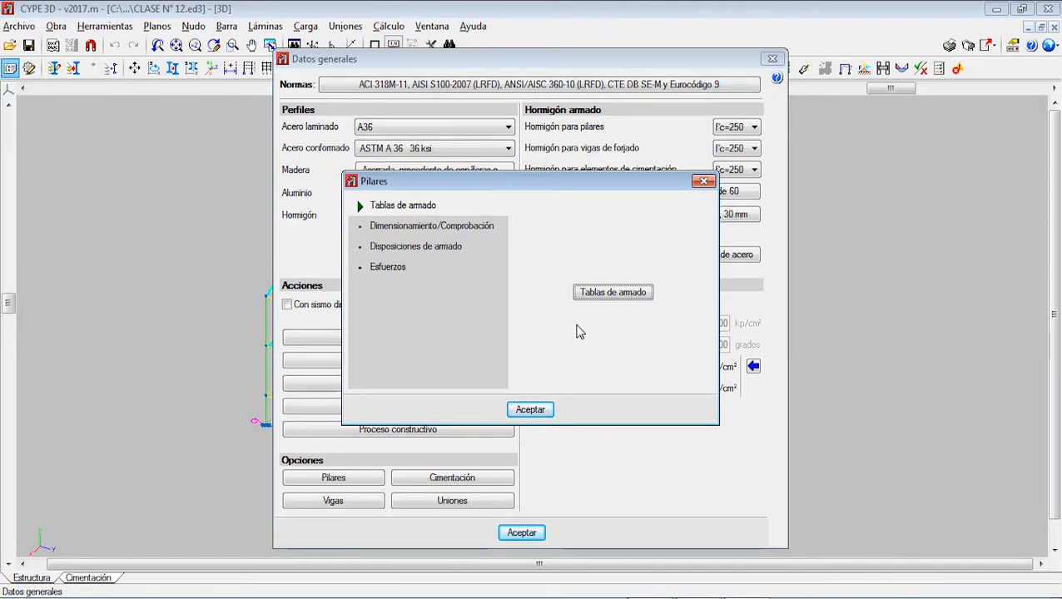
# Step: Enable lap length reduction on the other floors for all bars in the column sizing options, and save the anchorage settings as default
pyautogui.click(455, 232)
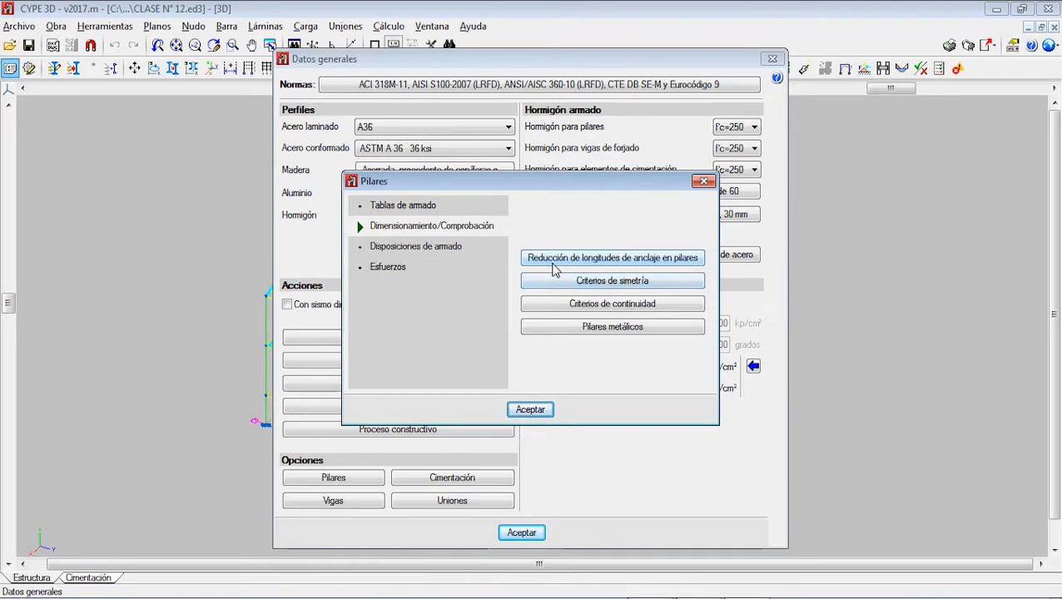
pyautogui.click(623, 258)
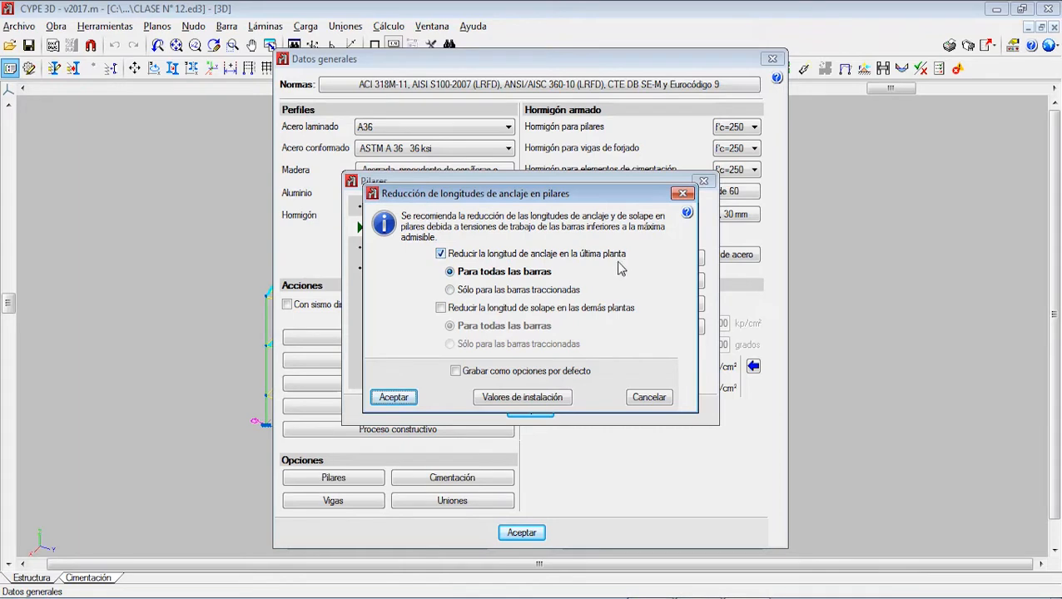
pyautogui.click(465, 309)
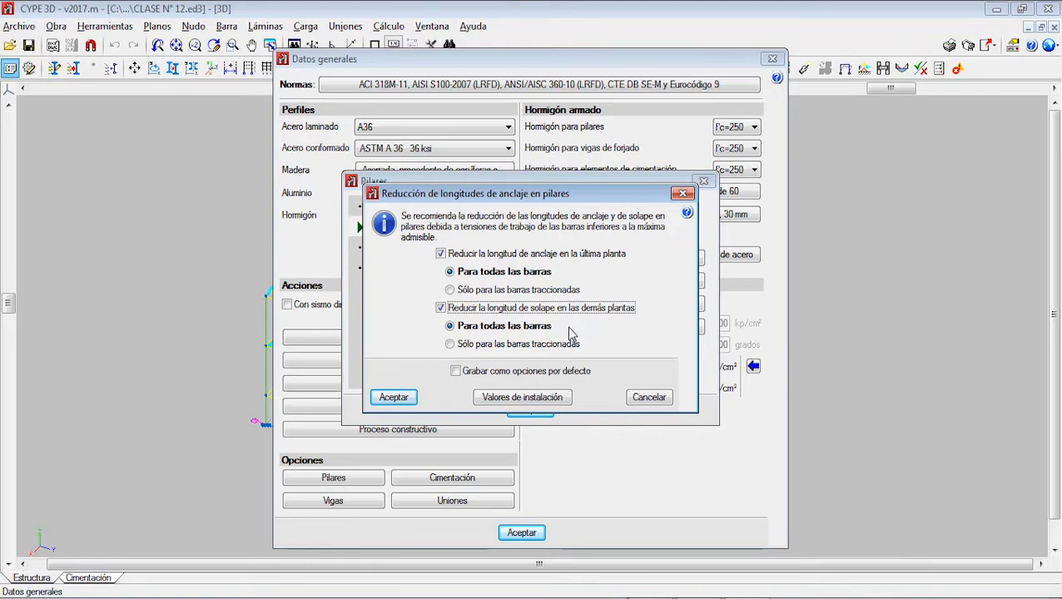
pyautogui.click(456, 371)
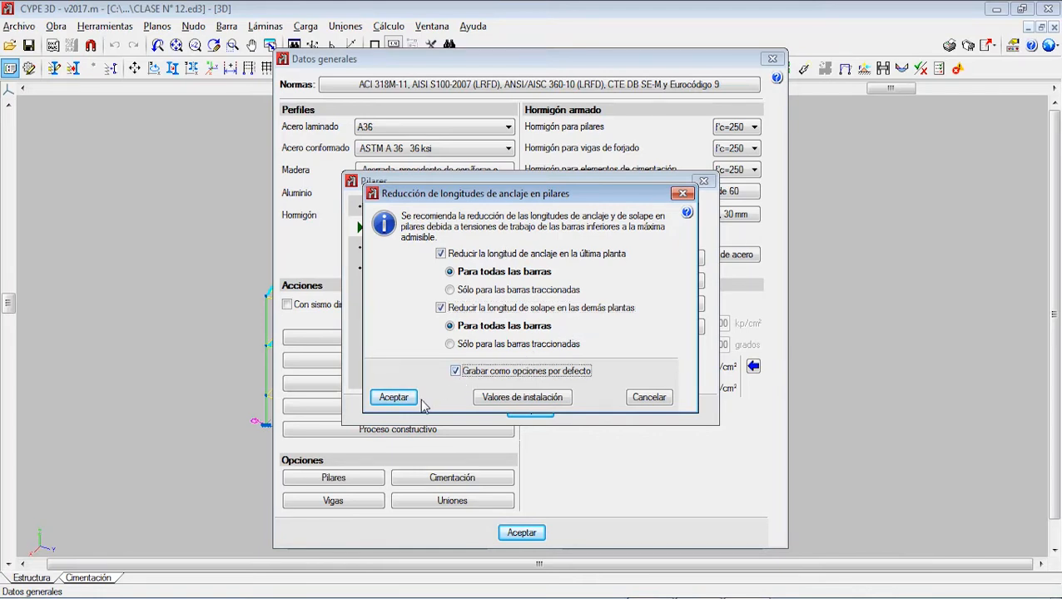
pyautogui.click(406, 398)
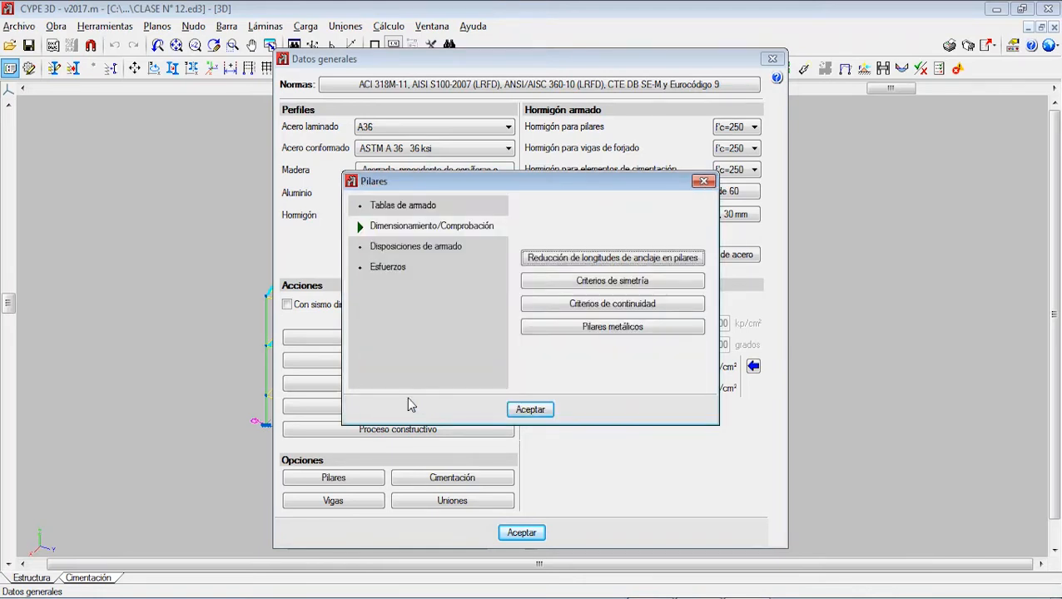
# Step: Save the column symmetry criteria as default options, accept them, and open the continuity criteria
pyautogui.click(600, 281)
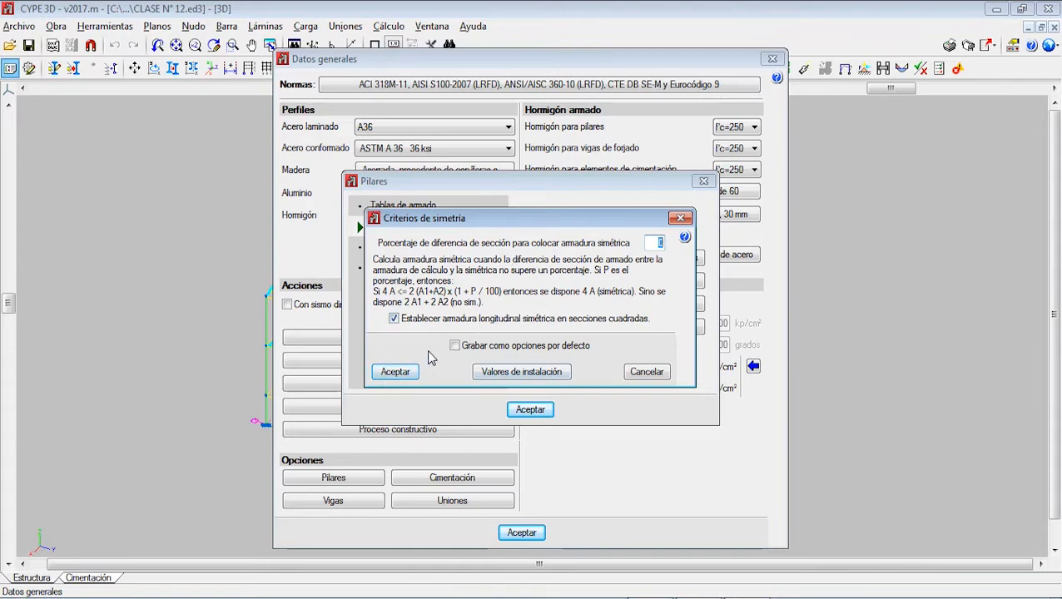
pyautogui.click(455, 345)
pyautogui.click(415, 373)
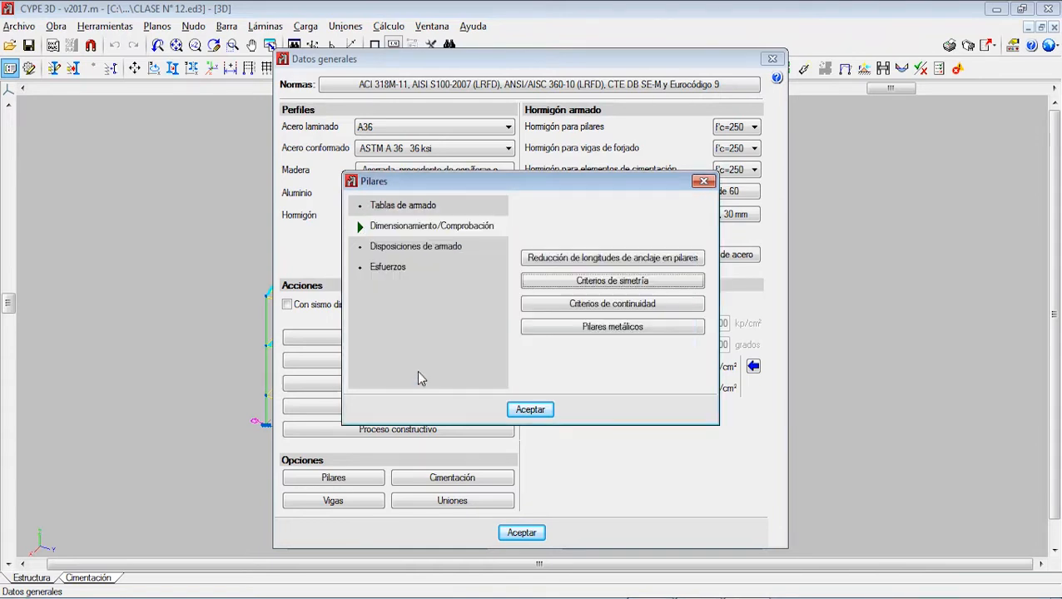
pyautogui.click(603, 306)
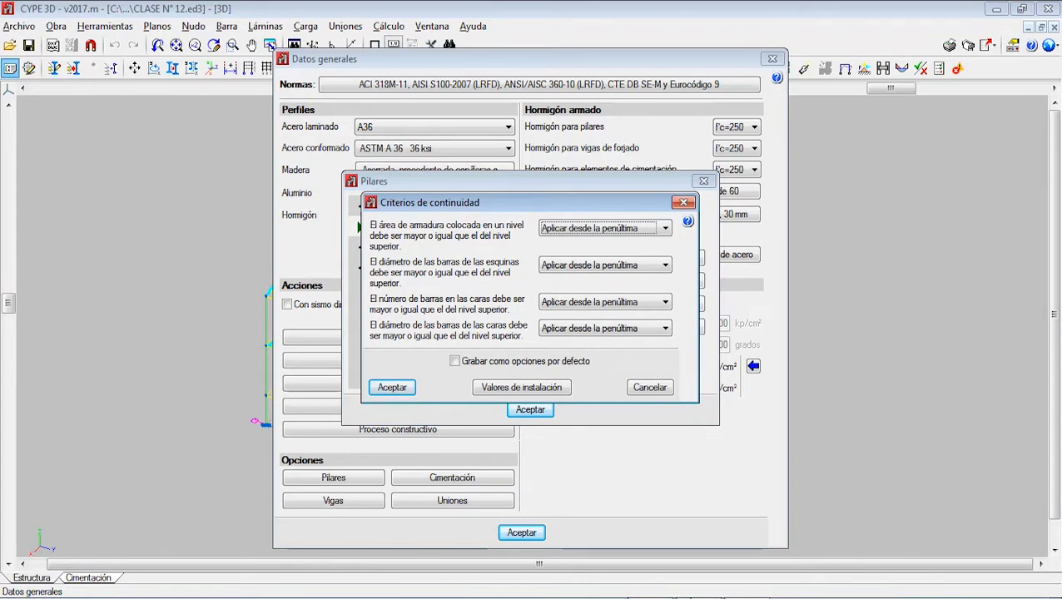
# Step: Switch to Paint and draw a blue column rectangle about 51 × 245 px directly above a red one about 51 × 195 px
pyautogui.hotkey('alt', 'Tab')
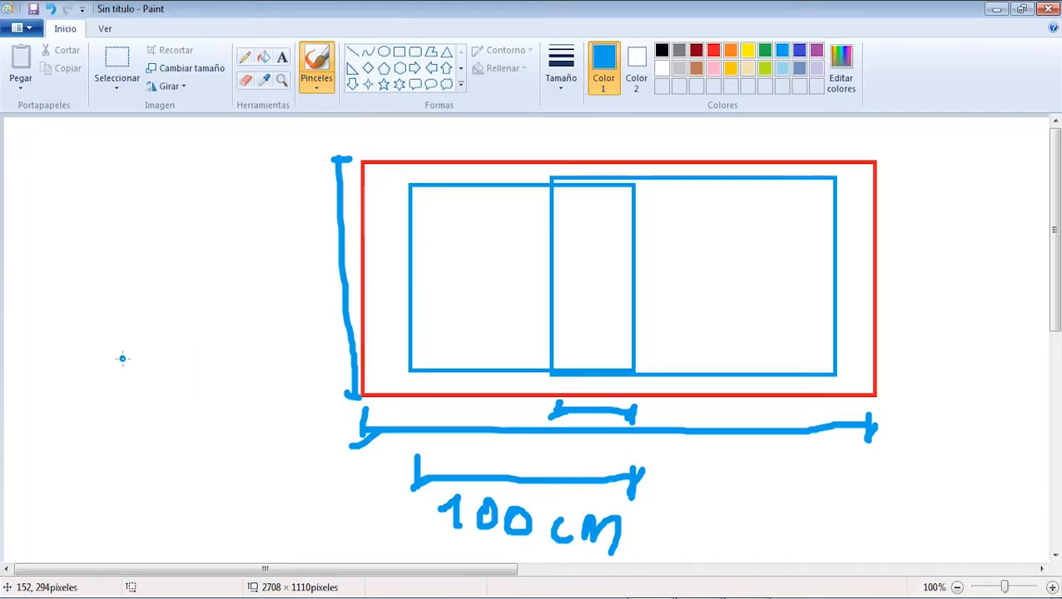
pyautogui.click(399, 51)
pyautogui.moveTo(107, 170); pyautogui.dragTo(148, 372)
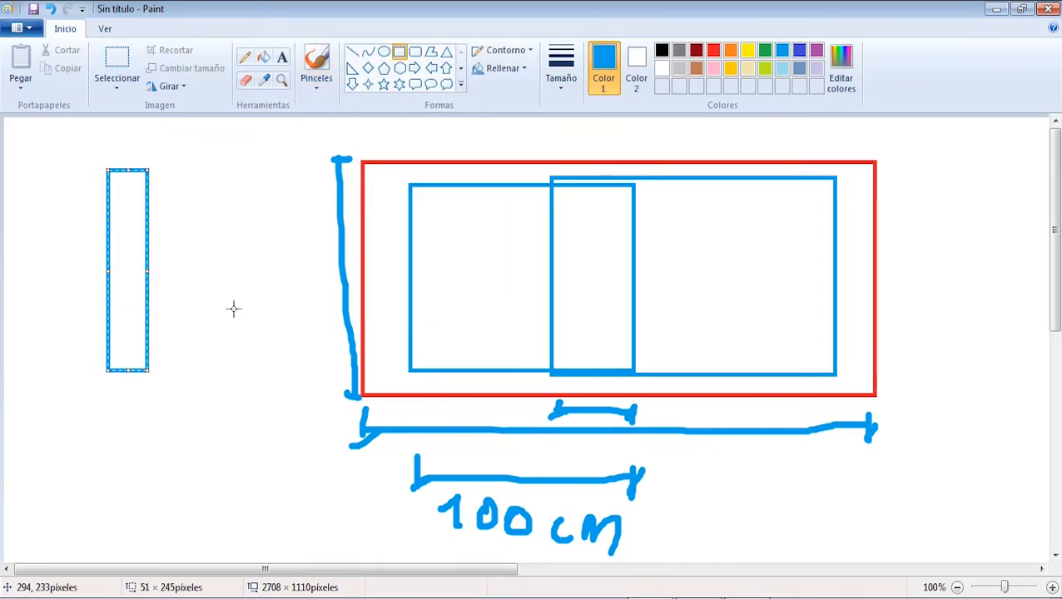
pyautogui.click(399, 51)
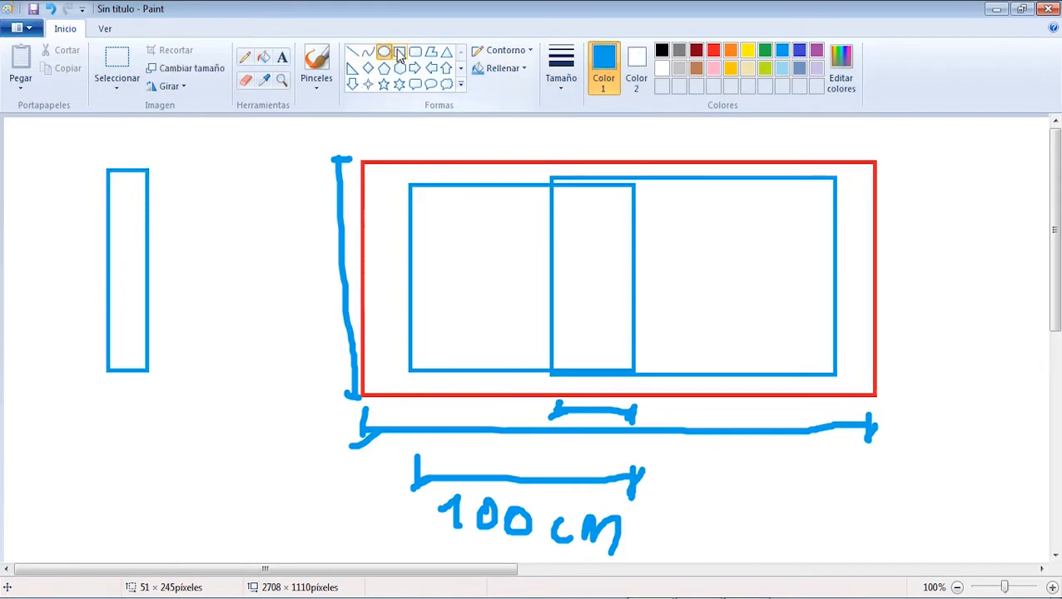
pyautogui.click(715, 51)
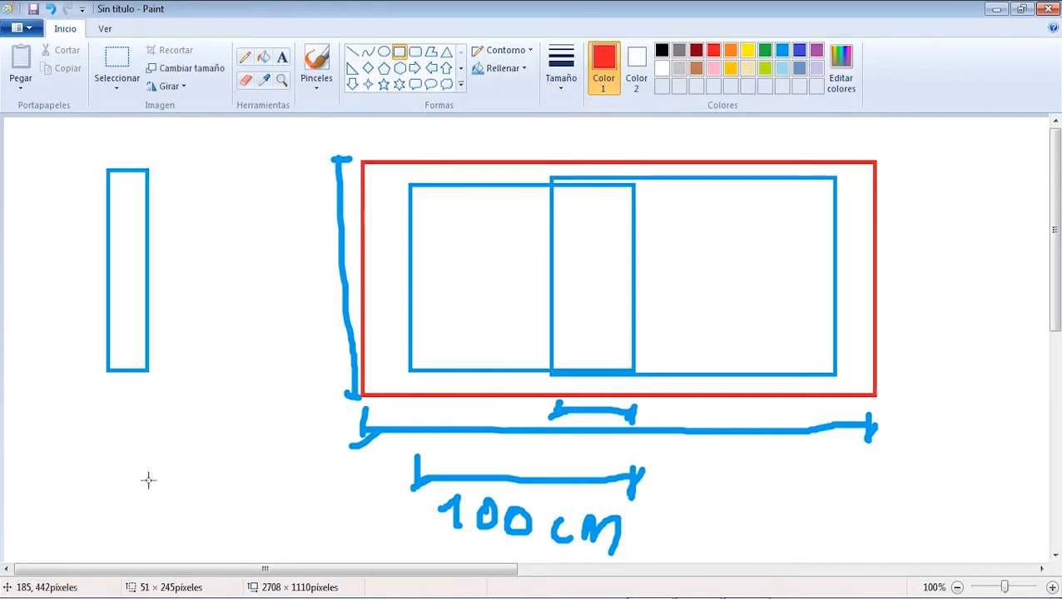
pyautogui.moveTo(155, 531); pyautogui.dragTo(106, 368)
pyautogui.moveTo(155, 452); pyautogui.dragTo(147, 453)
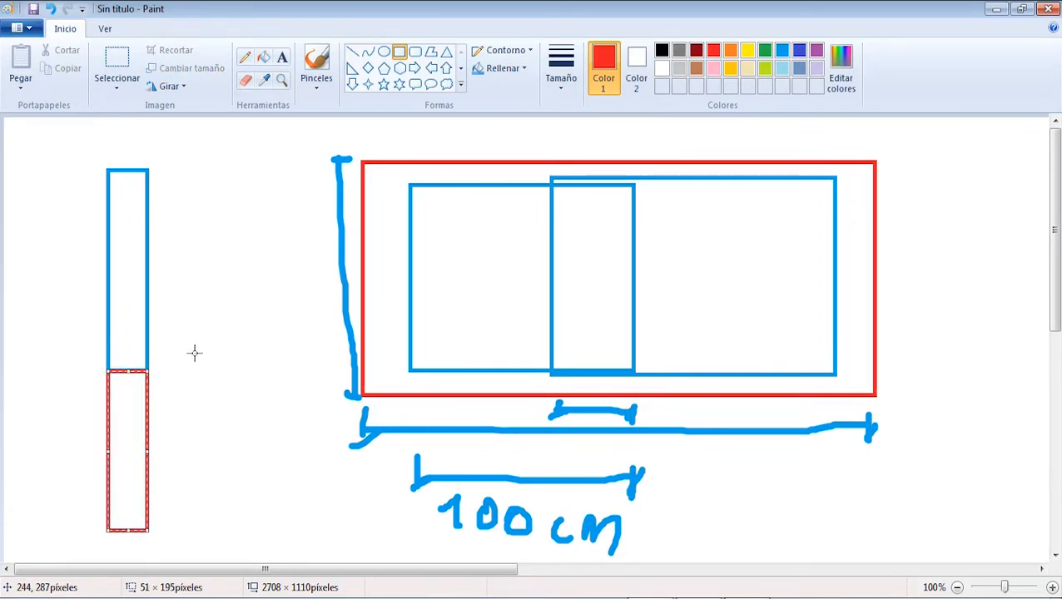
# Step: Label the column levels 0, 1 and 2 from base to top with the red brush
pyautogui.click(317, 60)
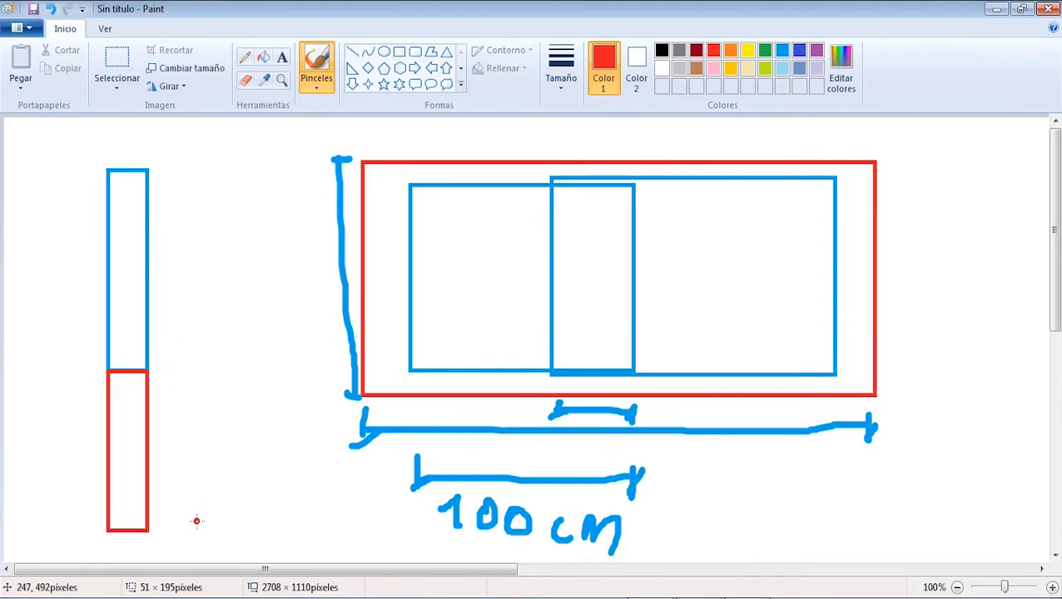
pyautogui.moveTo(204, 524)
pyautogui.mouseDown()
pyautogui.moveTo(206, 547)
pyautogui.moveTo(206, 526)
pyautogui.mouseUp()
pyautogui.moveTo(171, 378)
pyautogui.mouseDown()
pyautogui.moveTo(190, 351)
pyautogui.moveTo(185, 400)
pyautogui.mouseUp()
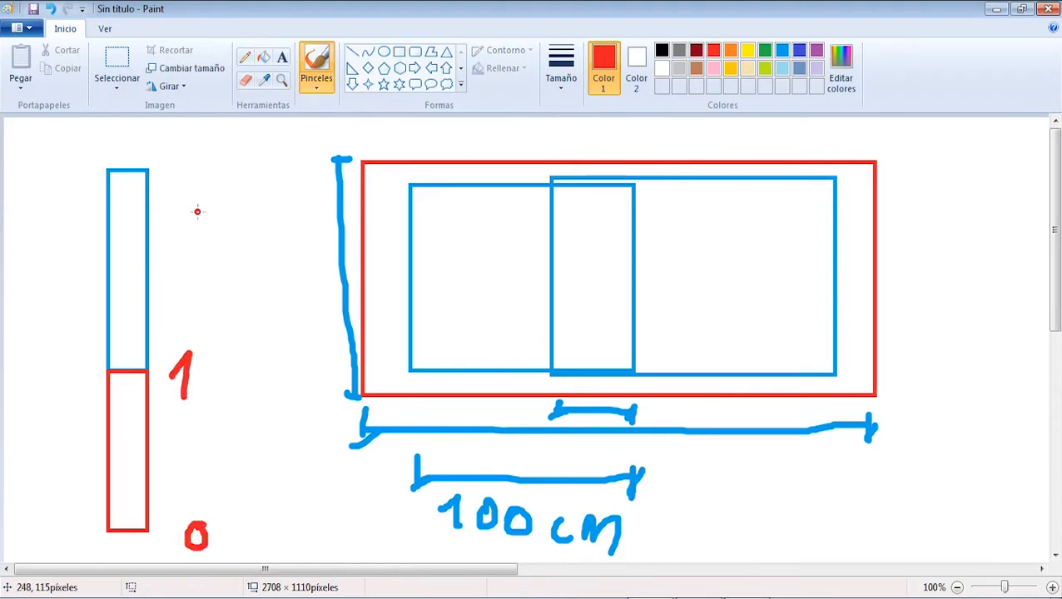
pyautogui.moveTo(177, 169)
pyautogui.mouseDown()
pyautogui.moveTo(205, 170)
pyautogui.moveTo(223, 203)
pyautogui.mouseUp()
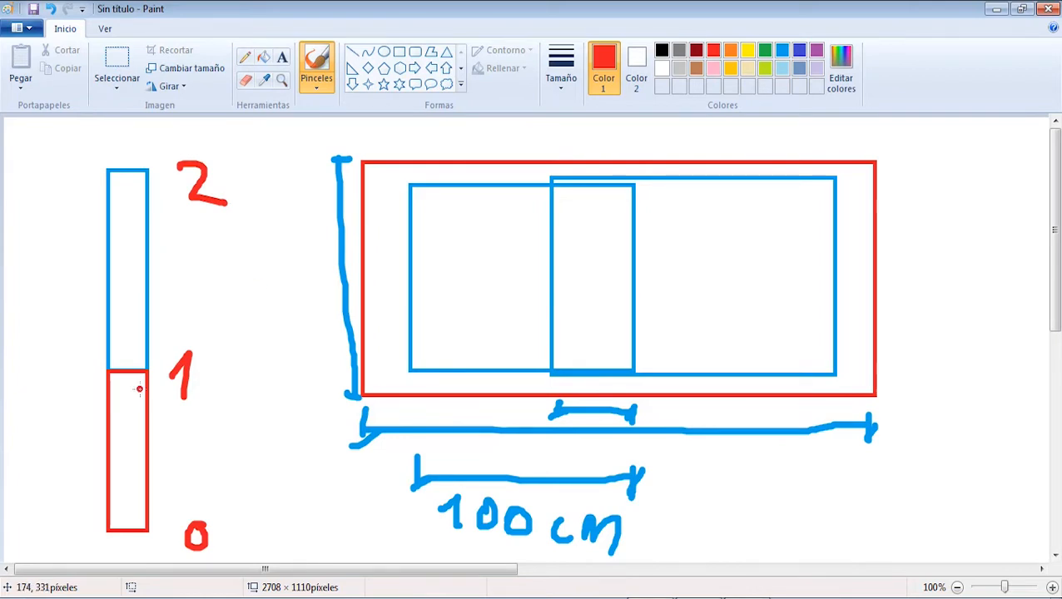
# Step: Annotate the lower column segment with an arrow and As = 5, and the upper segment with an arrow and As ≥ 5
pyautogui.moveTo(129, 415)
pyautogui.mouseDown()
pyautogui.moveTo(208, 452)
pyautogui.moveTo(208, 432)
pyautogui.mouseUp()
pyautogui.moveTo(229, 441)
pyautogui.mouseDown()
pyautogui.moveTo(216, 472)
pyautogui.moveTo(262, 444)
pyautogui.mouseUp()
pyautogui.moveTo(257, 458)
pyautogui.mouseDown()
pyautogui.moveTo(271, 456)
pyautogui.moveTo(281, 473)
pyautogui.mouseUp()
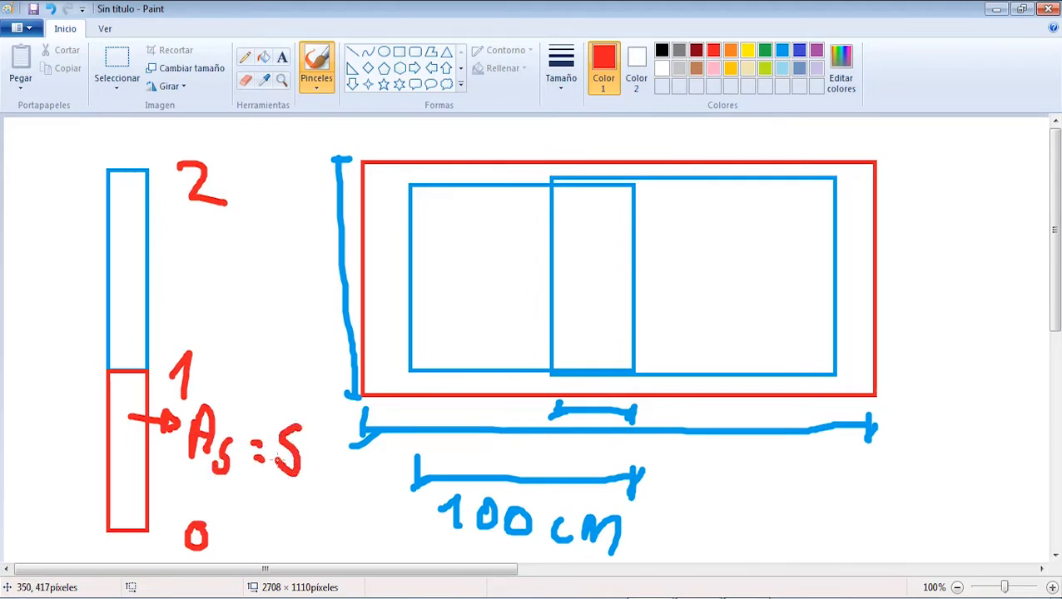
pyautogui.moveTo(129, 292)
pyautogui.mouseDown()
pyautogui.moveTo(203, 293)
pyautogui.moveTo(191, 307)
pyautogui.mouseUp()
pyautogui.moveTo(242, 267)
pyautogui.mouseDown()
pyautogui.moveTo(228, 317)
pyautogui.moveTo(258, 317)
pyautogui.moveTo(252, 297)
pyautogui.moveTo(268, 320)
pyautogui.mouseUp()
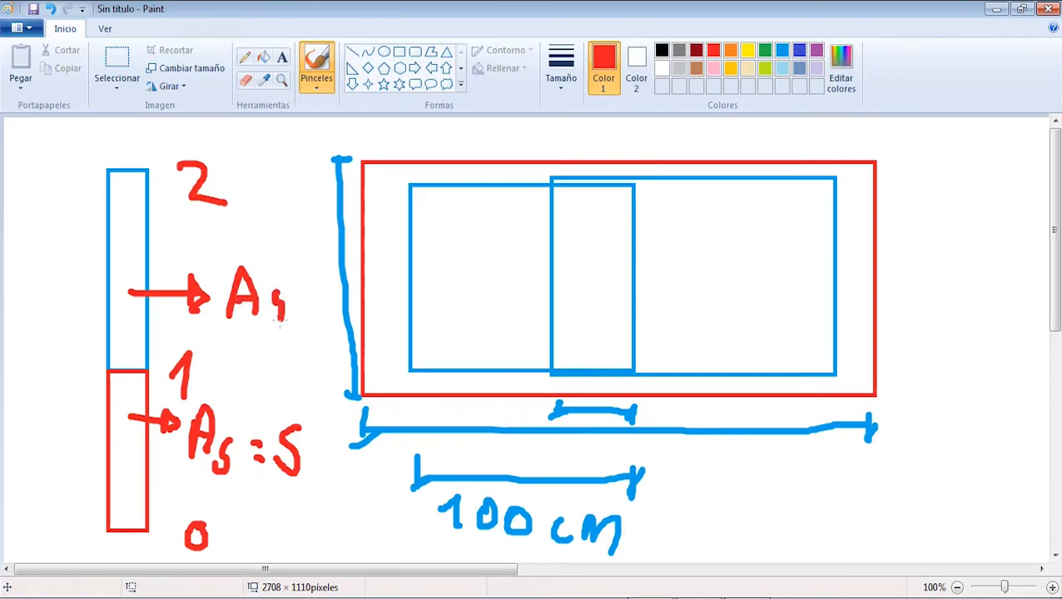
pyautogui.moveTo(288, 284)
pyautogui.mouseDown()
pyautogui.moveTo(304, 291)
pyautogui.moveTo(293, 310)
pyautogui.mouseUp()
pyautogui.moveTo(294, 319)
pyautogui.mouseDown()
pyautogui.moveTo(329, 308)
pyautogui.moveTo(304, 326)
pyautogui.moveTo(287, 319)
pyautogui.mouseUp()
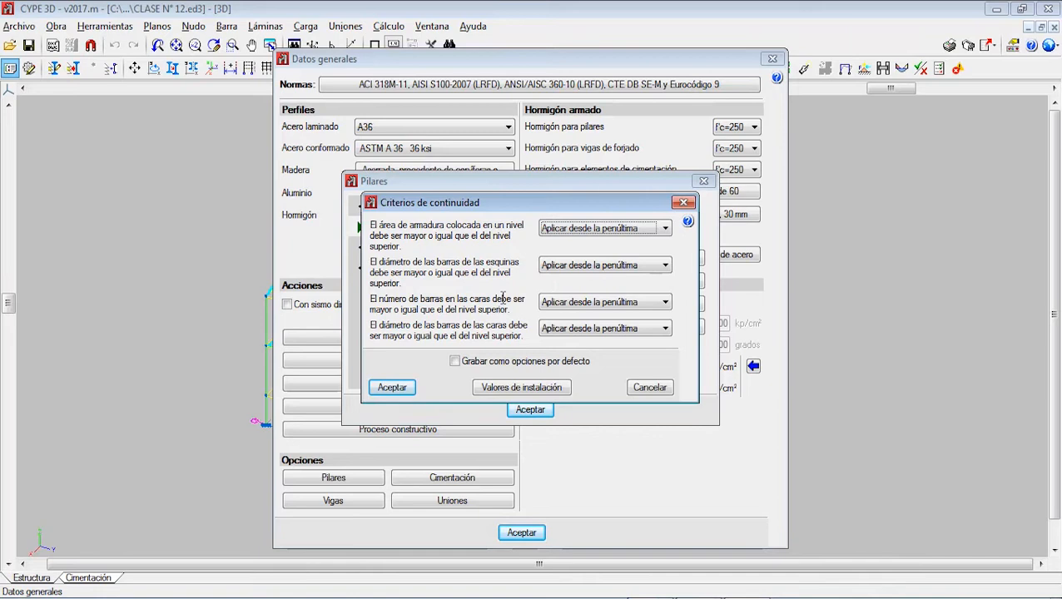
# Step: Return to the Paint sketch and annotate both the lower and upper column segments with arrows and bar diameter ø16
pyautogui.click(697, 598)
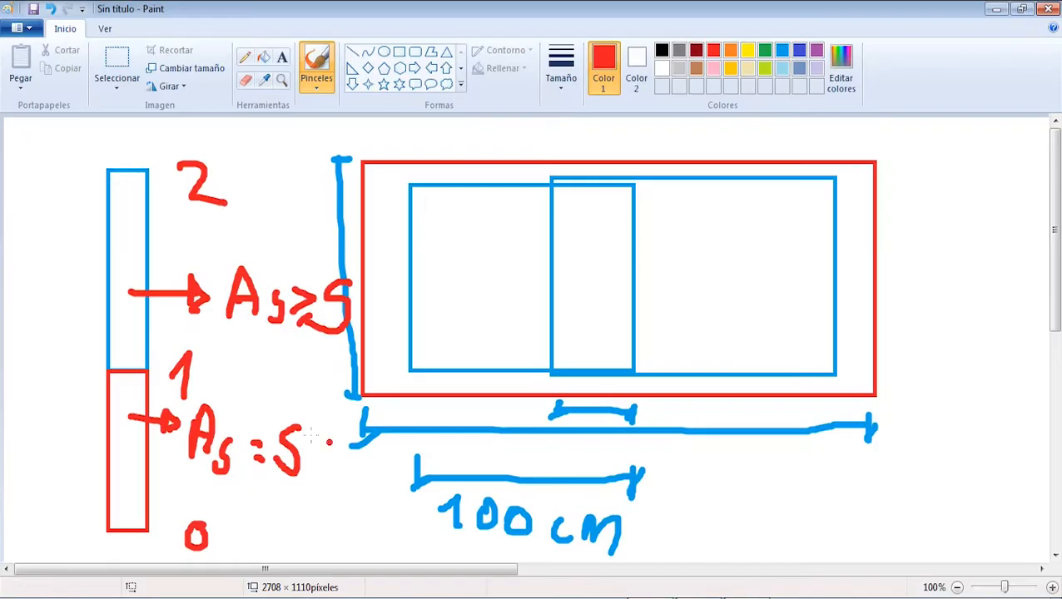
pyautogui.moveTo(134, 500); pyautogui.dragTo(157, 509)
pyautogui.moveTo(196, 480)
pyautogui.mouseDown()
pyautogui.moveTo(208, 500)
pyautogui.moveTo(199, 514)
pyautogui.moveTo(263, 536)
pyautogui.mouseUp()
pyautogui.moveTo(280, 500); pyautogui.dragTo(273, 524)
pyautogui.moveTo(143, 249)
pyautogui.mouseDown()
pyautogui.moveTo(184, 251)
pyautogui.moveTo(171, 262)
pyautogui.mouseUp()
pyautogui.moveTo(230, 233)
pyautogui.mouseDown()
pyautogui.moveTo(220, 257)
pyautogui.moveTo(266, 234)
pyautogui.moveTo(265, 265)
pyautogui.mouseUp()
pyautogui.moveTo(297, 230)
pyautogui.mouseDown()
pyautogui.moveTo(287, 243)
pyautogui.moveTo(304, 268)
pyautogui.mouseUp()
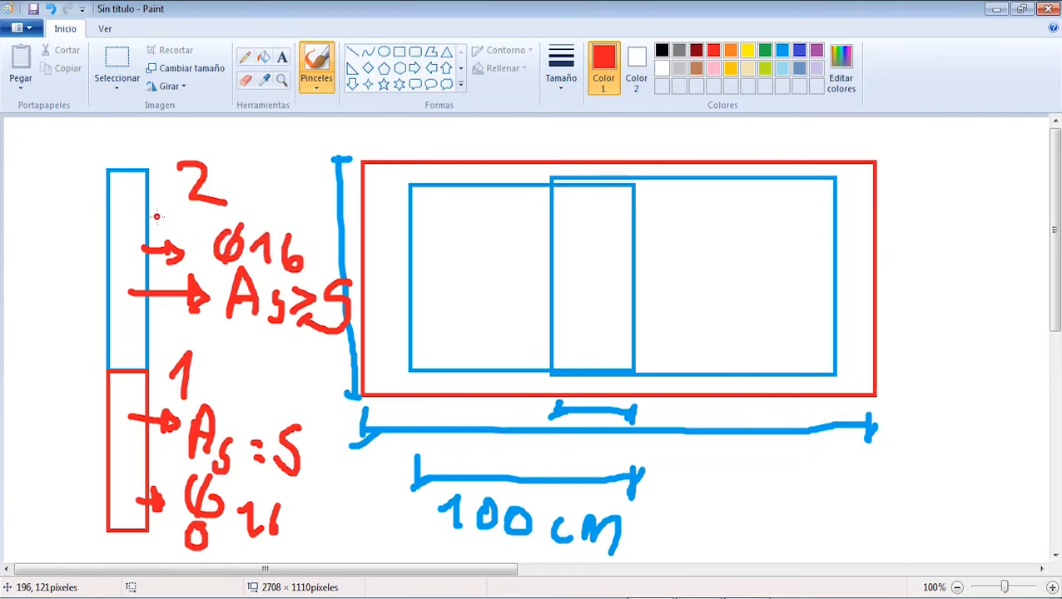
# Step: Draw a diameter symbol on the upper column segment with an arrow leading to it from the ø16 label
pyautogui.moveTo(140, 210)
pyautogui.mouseDown()
pyautogui.moveTo(113, 226)
pyautogui.moveTo(126, 209)
pyautogui.moveTo(126, 242)
pyautogui.mouseUp()
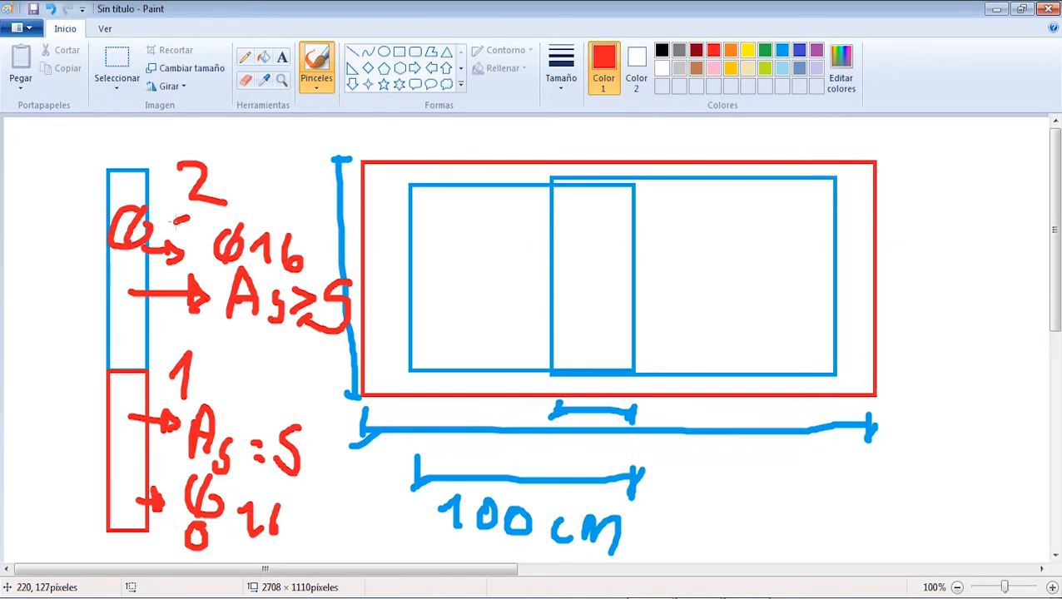
pyautogui.moveTo(188, 219); pyautogui.dragTo(162, 227)
pyautogui.moveTo(162, 228)
pyautogui.mouseDown()
pyautogui.moveTo(216, 241)
pyautogui.moveTo(208, 243)
pyautogui.mouseUp()
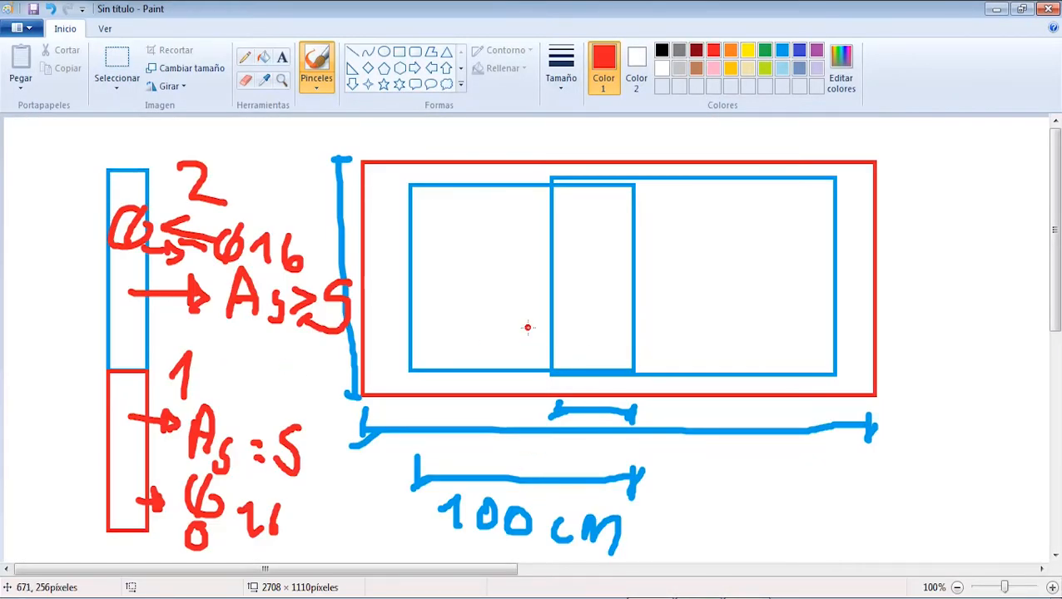
# Step: Select the whole area of the column and lap sketches and delete it
pyautogui.click(117, 63)
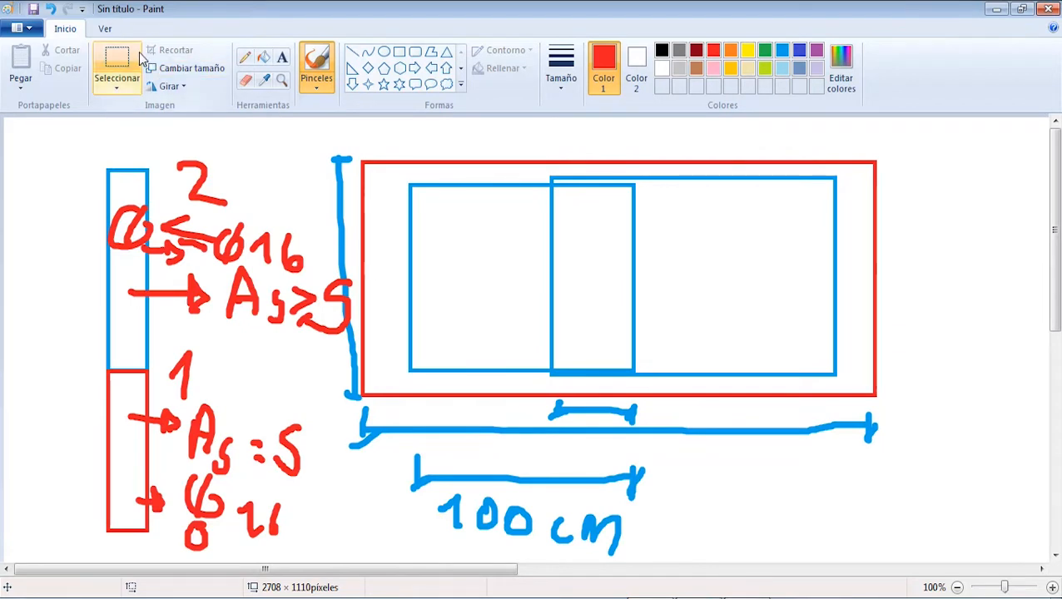
pyautogui.moveTo(80, 139)
pyautogui.mouseDown()
pyautogui.moveTo(830, 487)
pyautogui.moveTo(920, 553)
pyautogui.mouseUp()
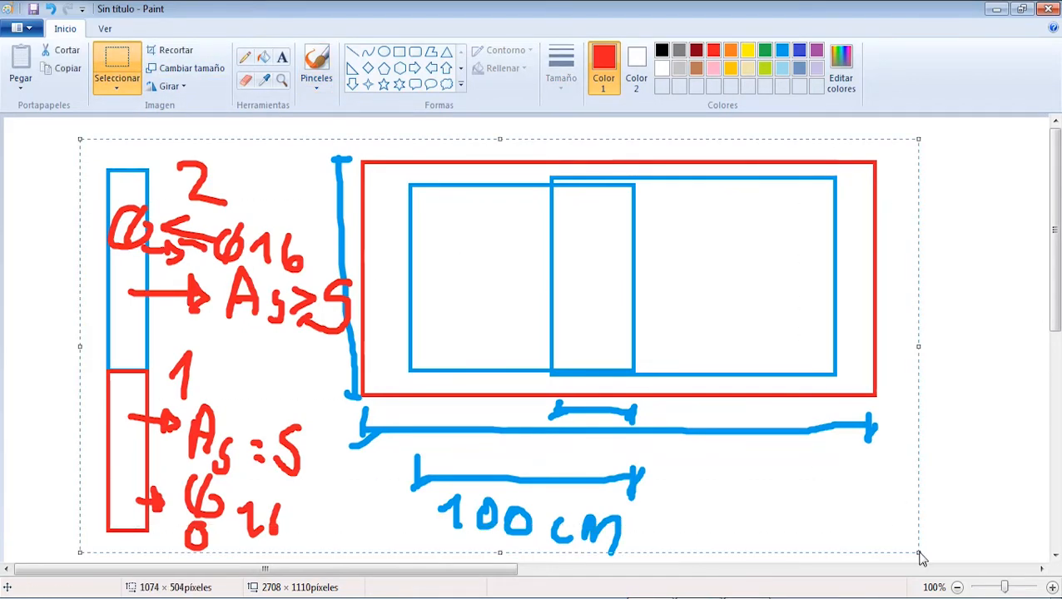
pyautogui.press('Delete')
# Step: Draw a narrow red rectangle for the lower column and a blue one about 36 × 195 px directly above it
pyautogui.click(399, 52)
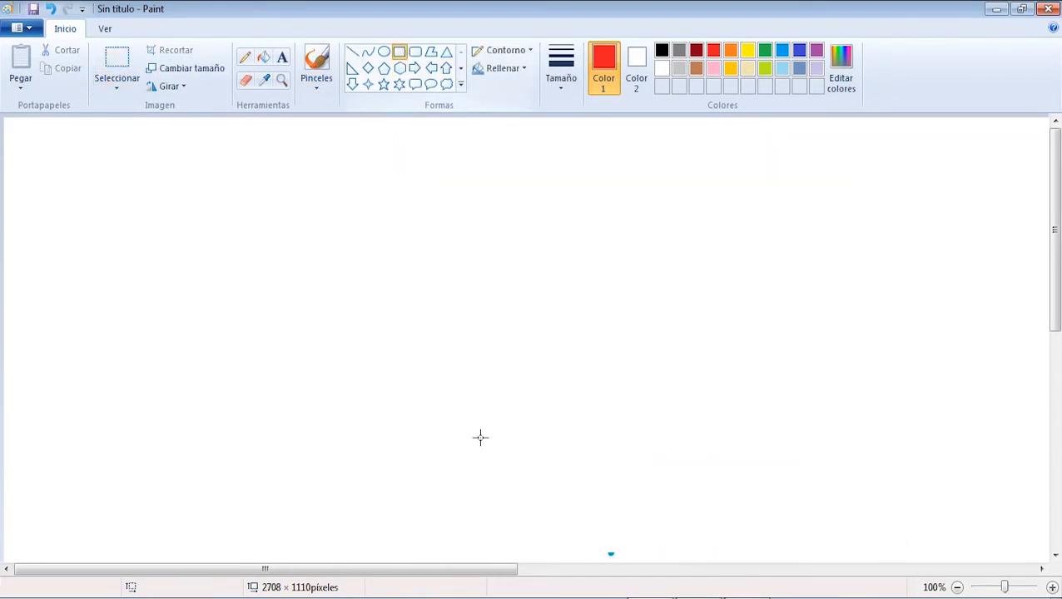
pyautogui.moveTo(204, 361); pyautogui.dragTo(238, 524)
pyautogui.moveTo(196, 193); pyautogui.dragTo(235, 355)
pyautogui.moveTo(197, 281); pyautogui.dragTo(205, 275)
pyautogui.click(779, 50)
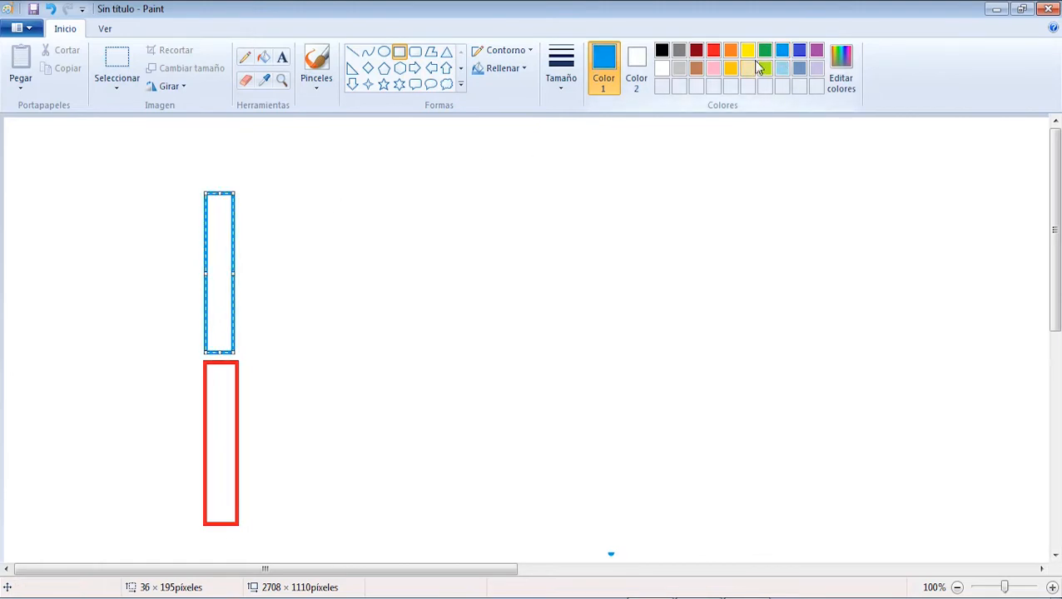
# Step: Label the levels of the new column sketch 0, 1 and 2 from base to top with the blue brush
pyautogui.click(384, 52)
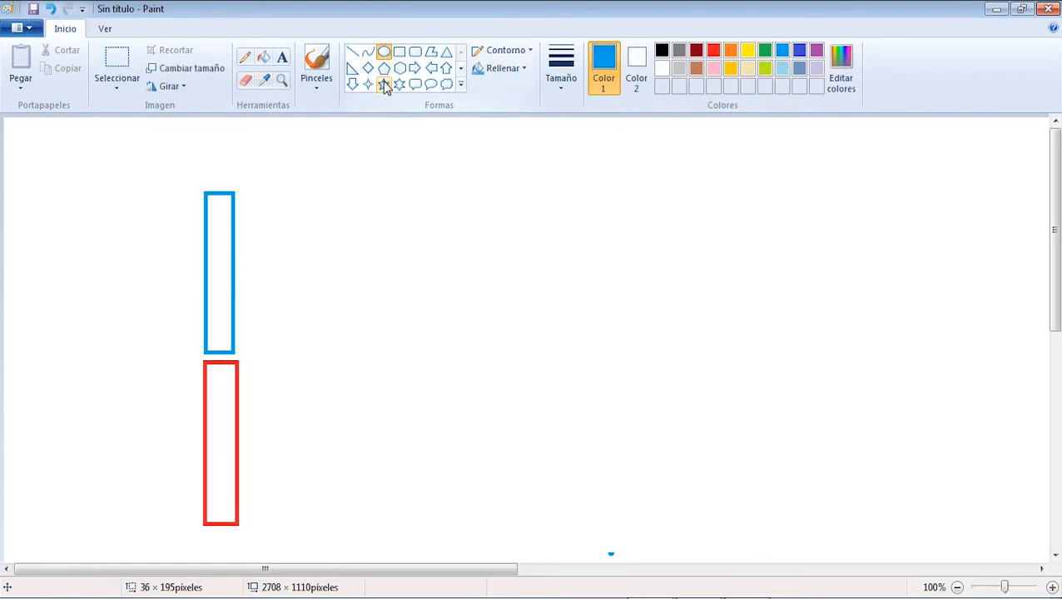
pyautogui.click(324, 79)
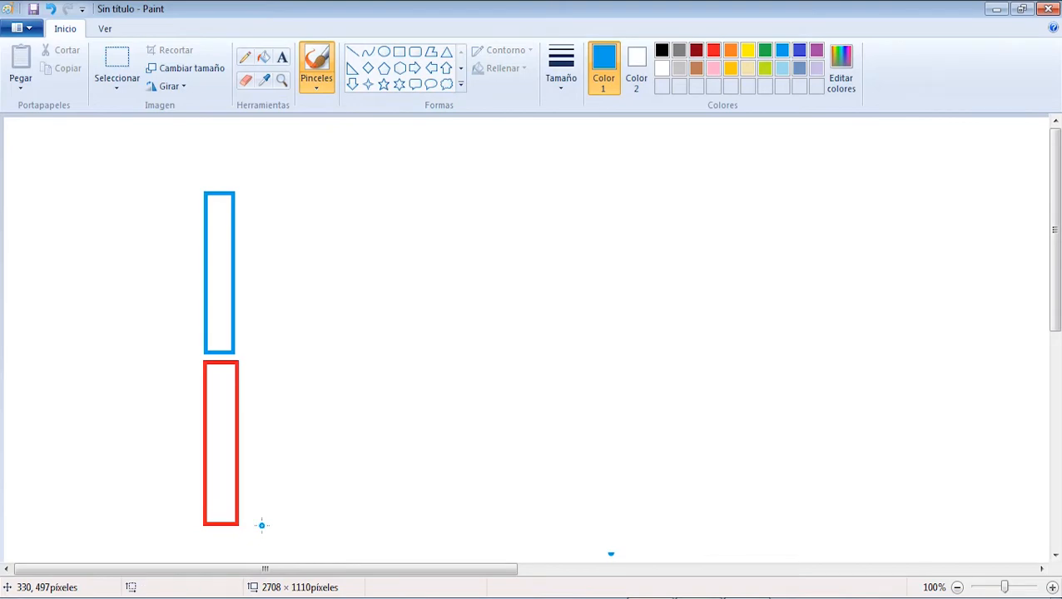
pyautogui.moveTo(259, 527); pyautogui.dragTo(261, 527)
pyautogui.moveTo(259, 367); pyautogui.dragTo(267, 390)
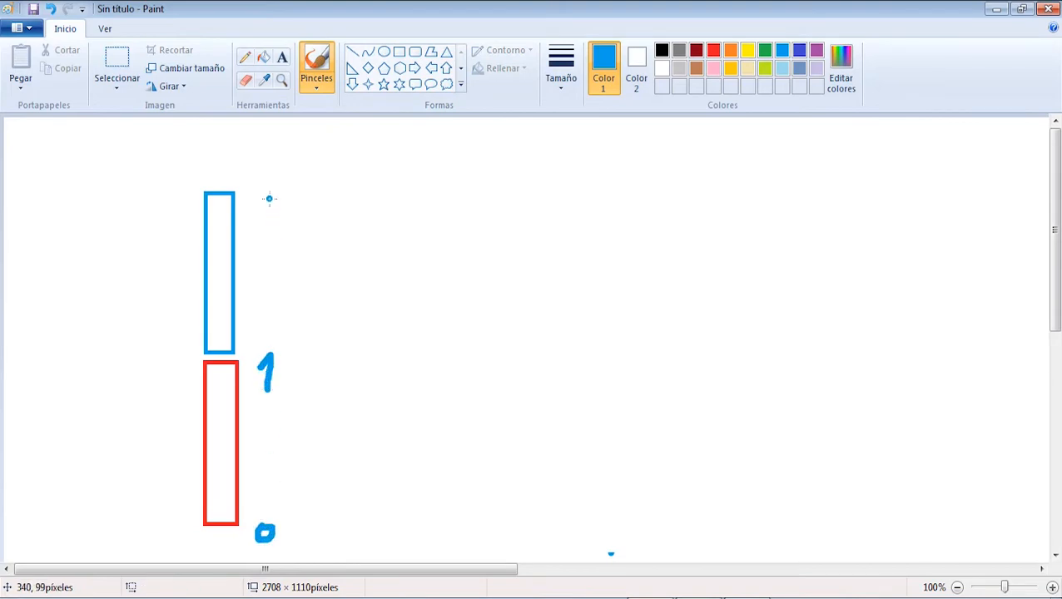
pyautogui.moveTo(268, 193)
pyautogui.mouseDown()
pyautogui.moveTo(278, 218)
pyautogui.moveTo(315, 234)
pyautogui.mouseUp()
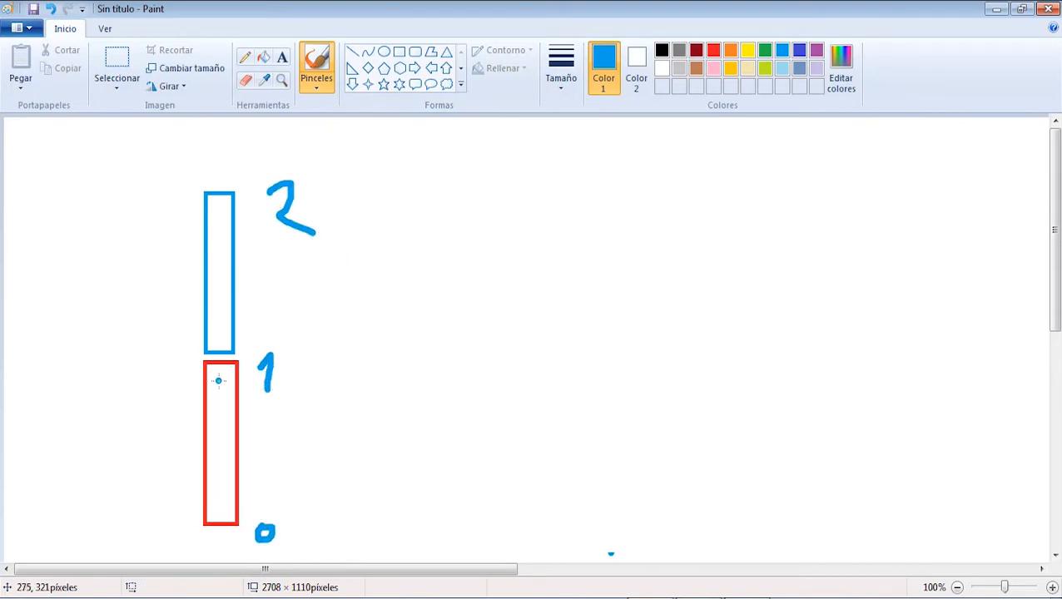
# Step: Mark a section cut across the lower column and draw its blue section as nested rectangles about 110 × 122 px and 136 × 159 px
pyautogui.moveTo(180, 429); pyautogui.dragTo(243, 447)
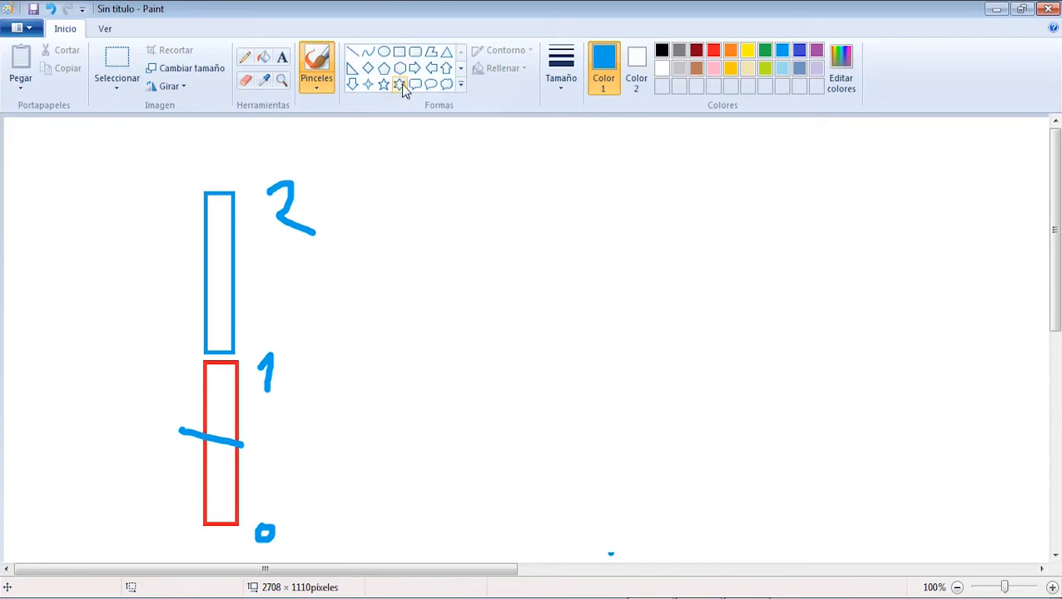
pyautogui.moveTo(313, 421); pyautogui.dragTo(400, 519)
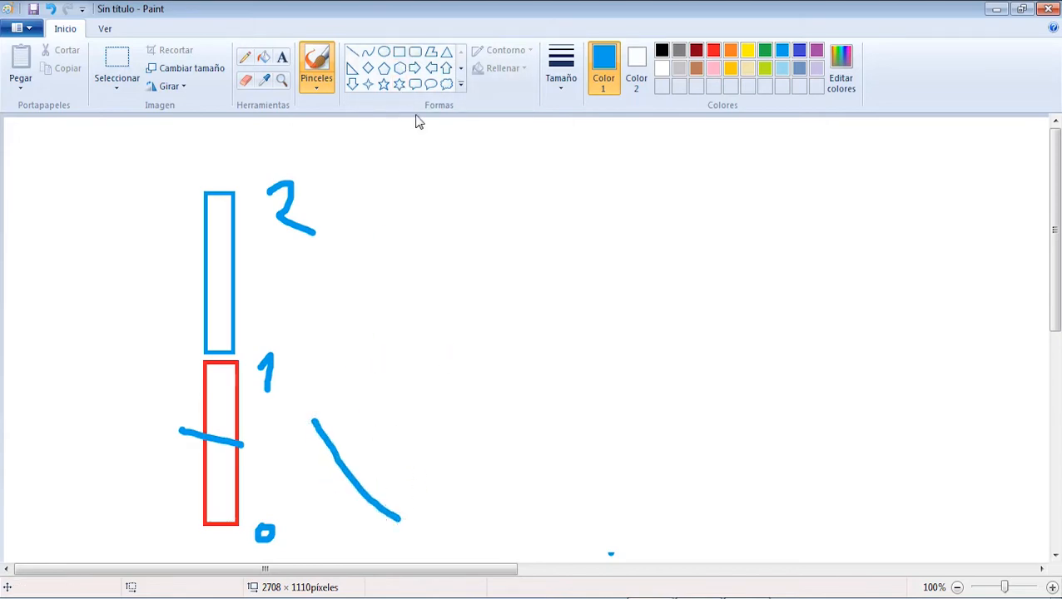
pyautogui.click(399, 52)
pyautogui.moveTo(401, 406); pyautogui.dragTo(490, 505)
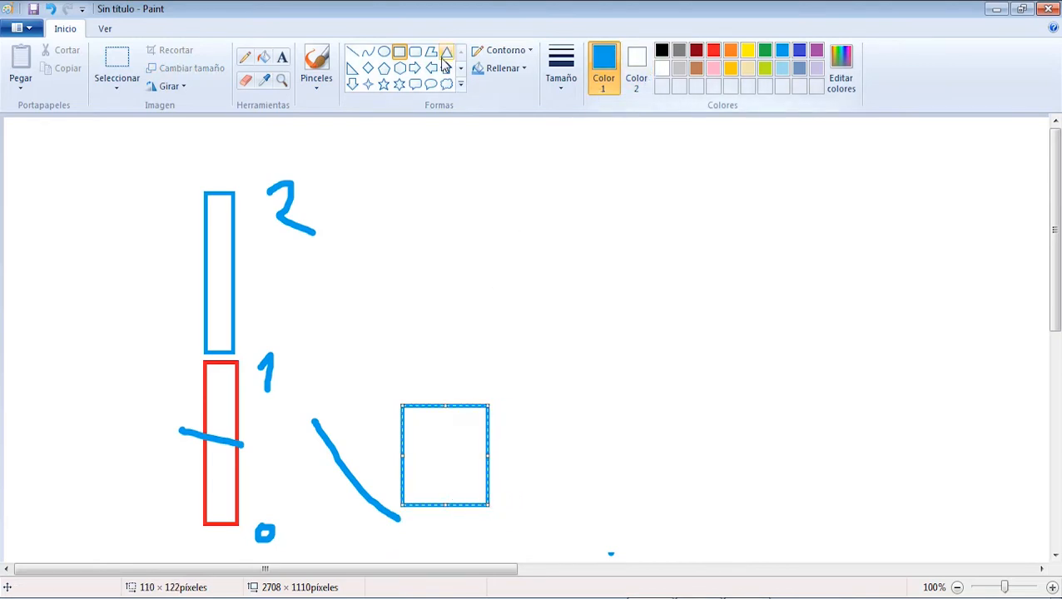
pyautogui.click(384, 52)
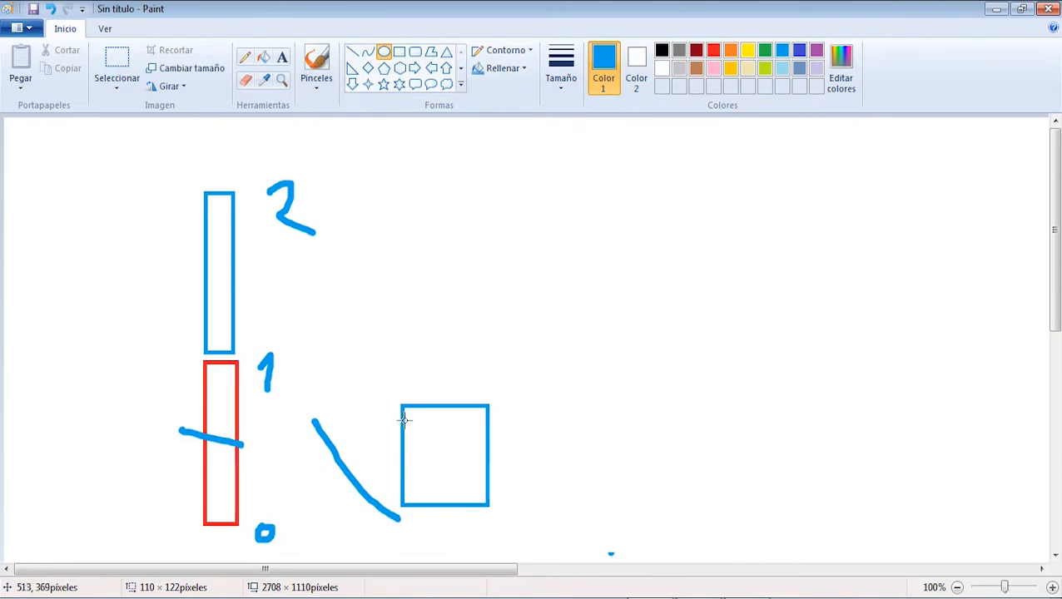
pyautogui.click(400, 51)
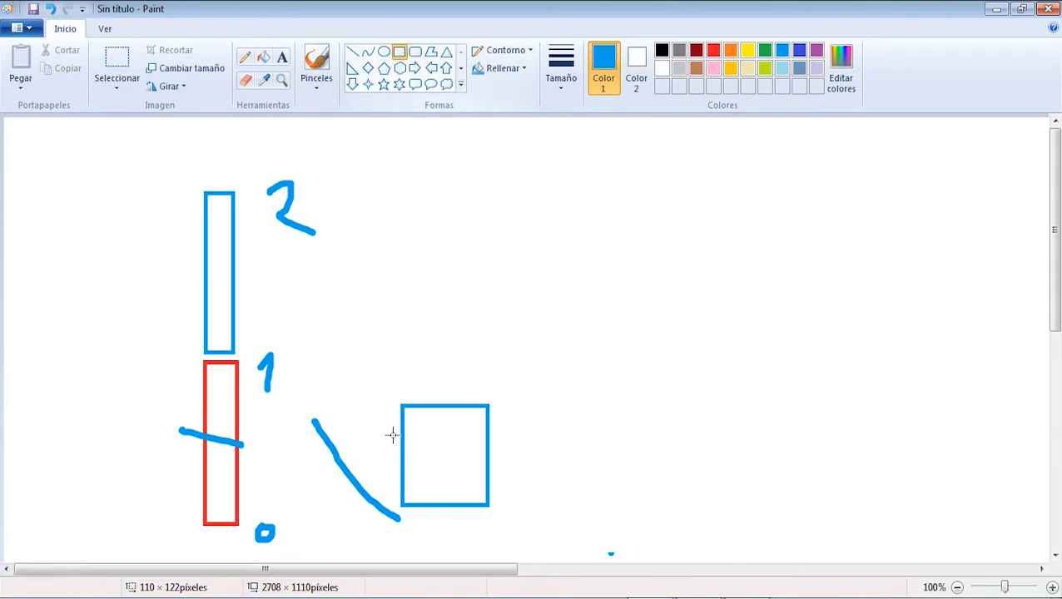
pyautogui.moveTo(389, 390); pyautogui.dragTo(498, 522)
# Step: Draw six red bar circles inside the inner blue rectangle, three along its upper edge and three along its lower edge
pyautogui.click(384, 52)
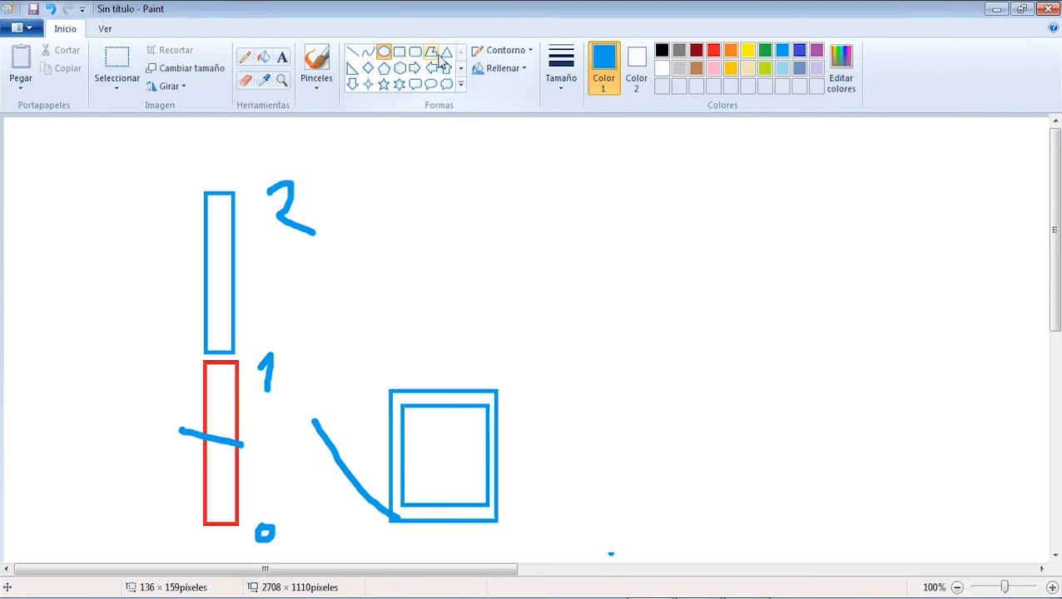
pyautogui.click(714, 49)
pyautogui.moveTo(403, 406)
pyautogui.mouseDown()
pyautogui.moveTo(422, 427)
pyautogui.moveTo(455, 424)
pyautogui.moveTo(471, 407)
pyautogui.moveTo(488, 429)
pyautogui.mouseUp()
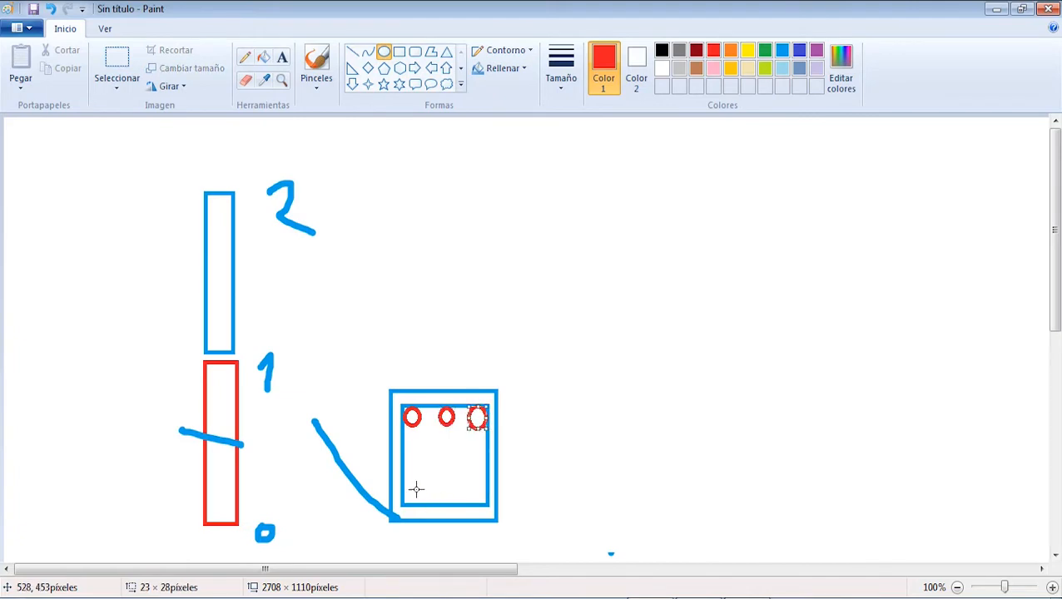
pyautogui.moveTo(403, 485)
pyautogui.mouseDown()
pyautogui.moveTo(421, 506)
pyautogui.moveTo(438, 482)
pyautogui.moveTo(458, 503)
pyautogui.moveTo(487, 504)
pyautogui.mouseUp()
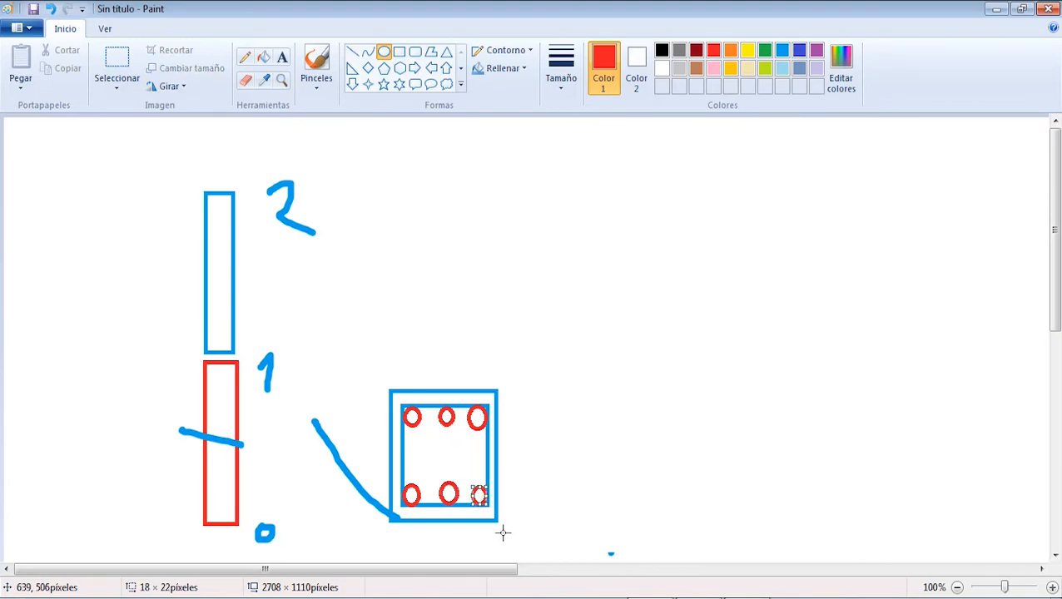
# Step: Draw a larger red section above the blue one as nested rectangles about 164 × 178 px and 190 × 228 px, evening out the side gaps
pyautogui.click(399, 51)
pyautogui.moveTo(382, 179)
pyautogui.mouseDown()
pyautogui.moveTo(467, 350)
pyautogui.moveTo(511, 325)
pyautogui.mouseUp()
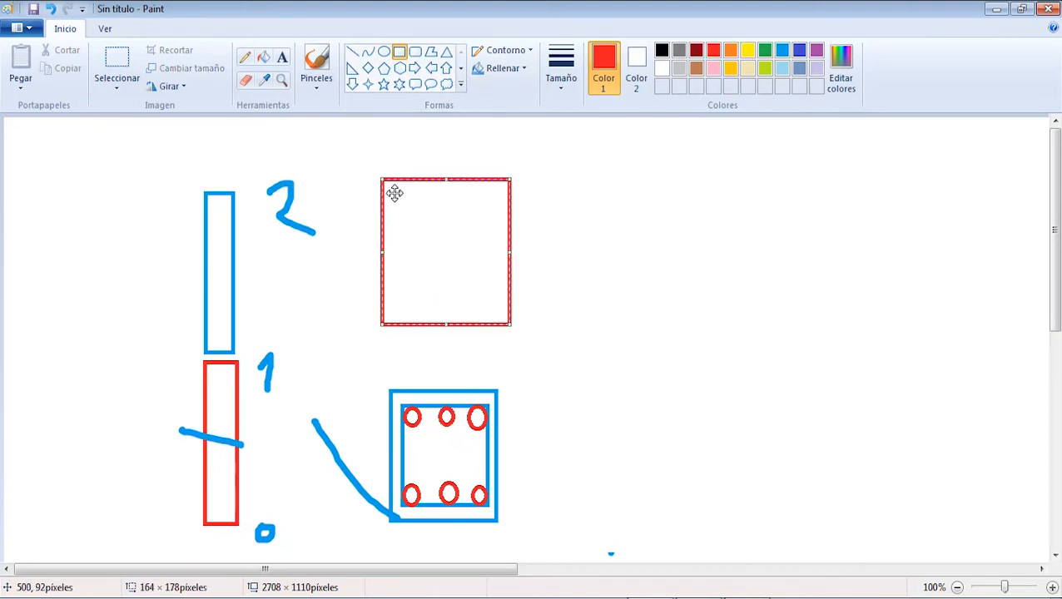
pyautogui.rightClick(397, 198)
pyautogui.click(389, 186)
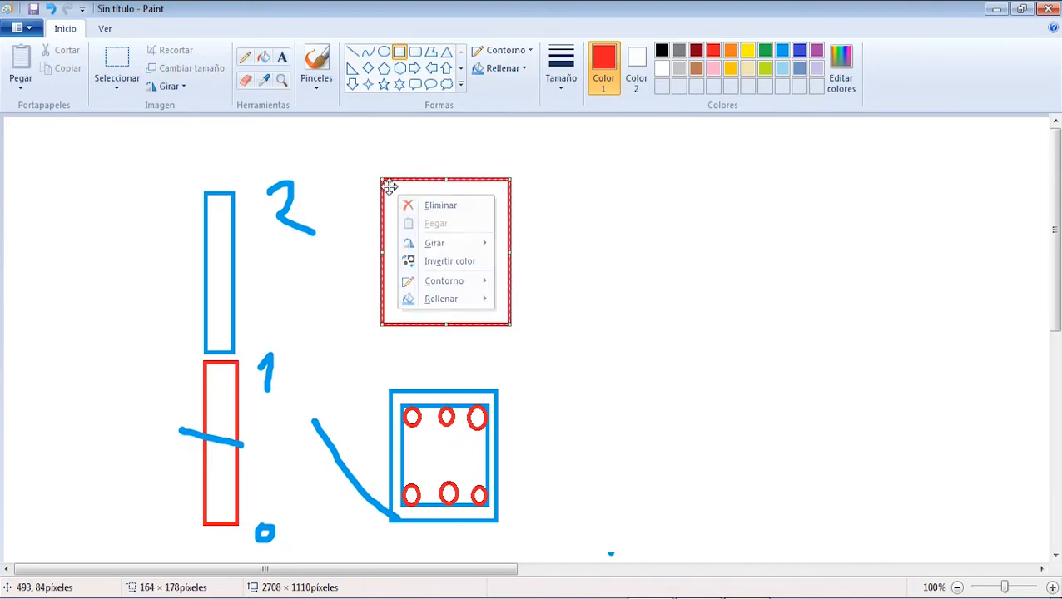
pyautogui.moveTo(376, 164)
pyautogui.mouseDown()
pyautogui.moveTo(541, 361)
pyautogui.moveTo(525, 352)
pyautogui.mouseUp()
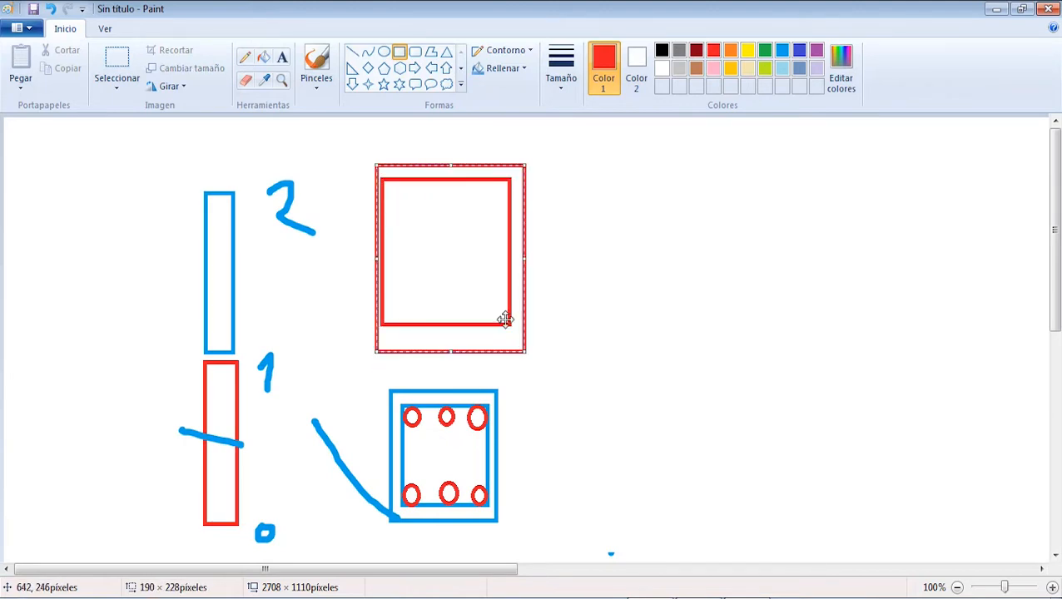
pyautogui.moveTo(518, 278); pyautogui.dragTo(515, 279)
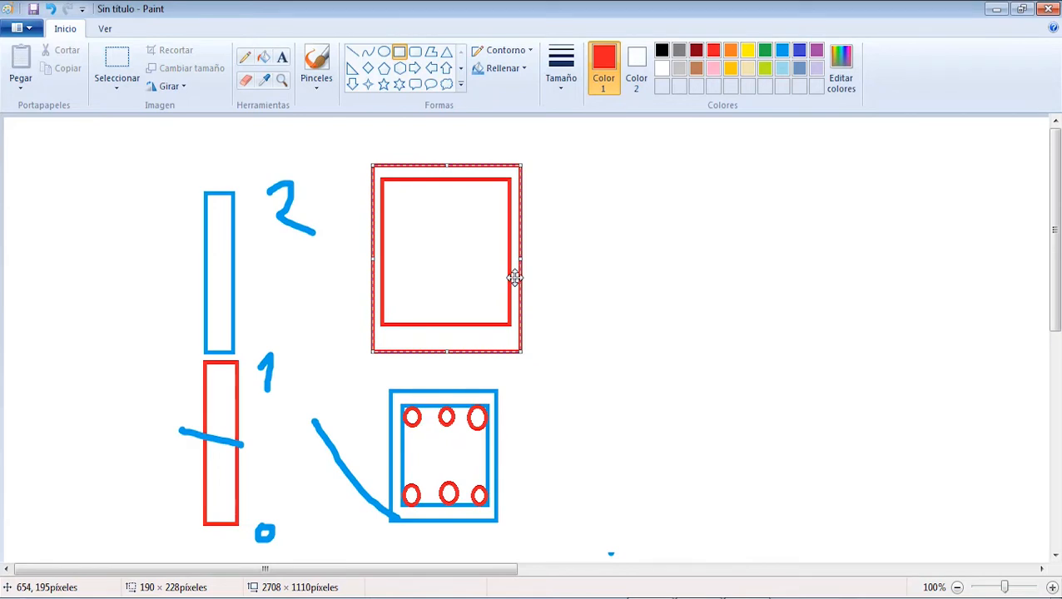
# Step: Draw green bar circles along the upper edge of the inner red rectangle
pyautogui.click(384, 52)
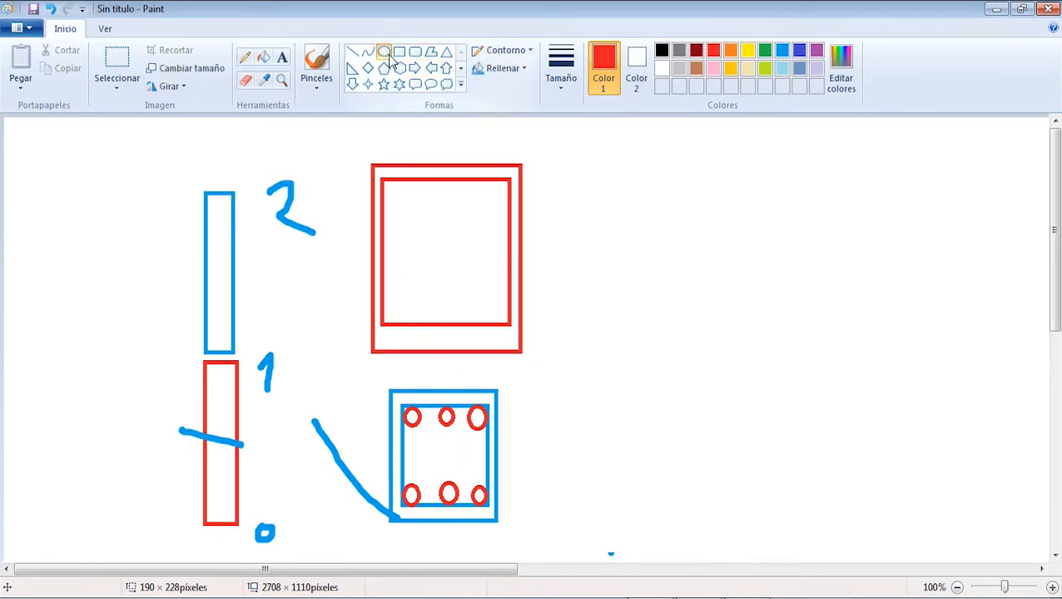
pyautogui.click(765, 50)
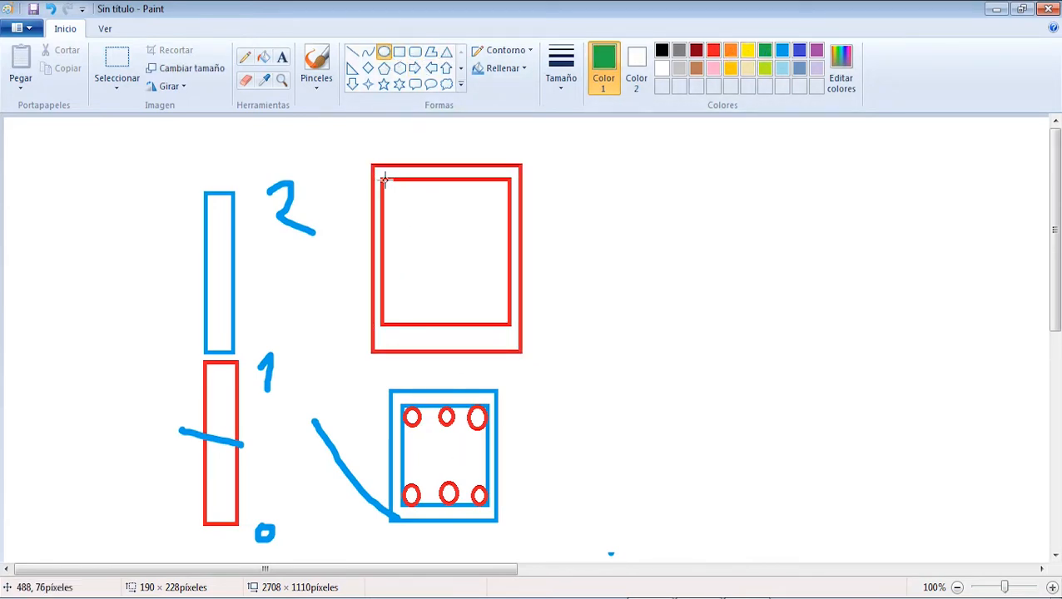
pyautogui.moveTo(379, 179)
pyautogui.mouseDown()
pyautogui.moveTo(403, 207)
pyautogui.moveTo(476, 206)
pyautogui.moveTo(503, 192)
pyautogui.moveTo(476, 180)
pyautogui.moveTo(509, 203)
pyautogui.mouseUp()
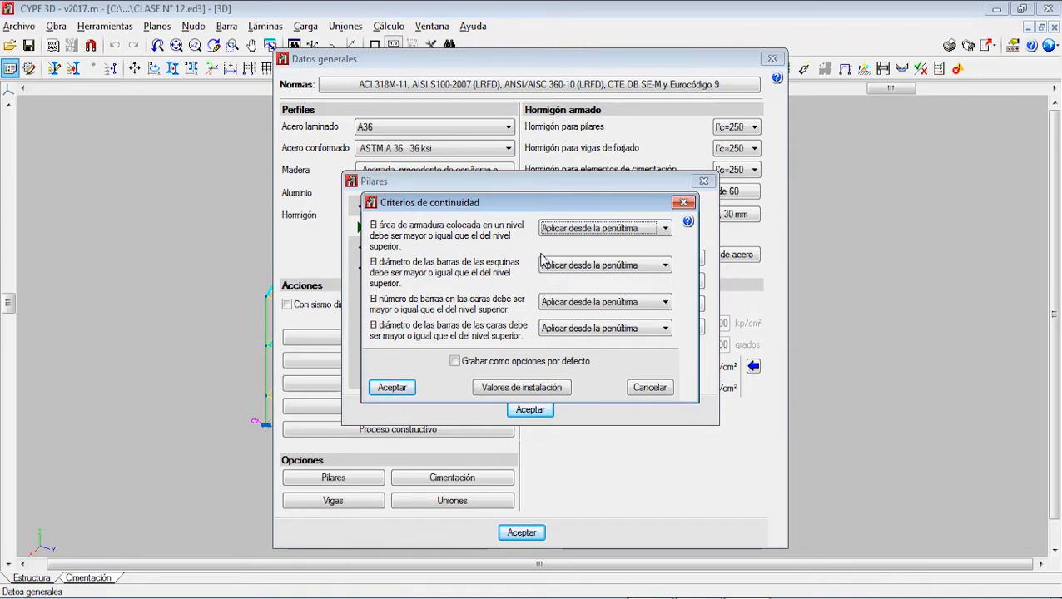
# Step: Save the continuity criteria as default options, keeping "Aplicar desde la penúltima" for reinforcement area, and accept the steel column profile criterion
pyautogui.click(609, 232)
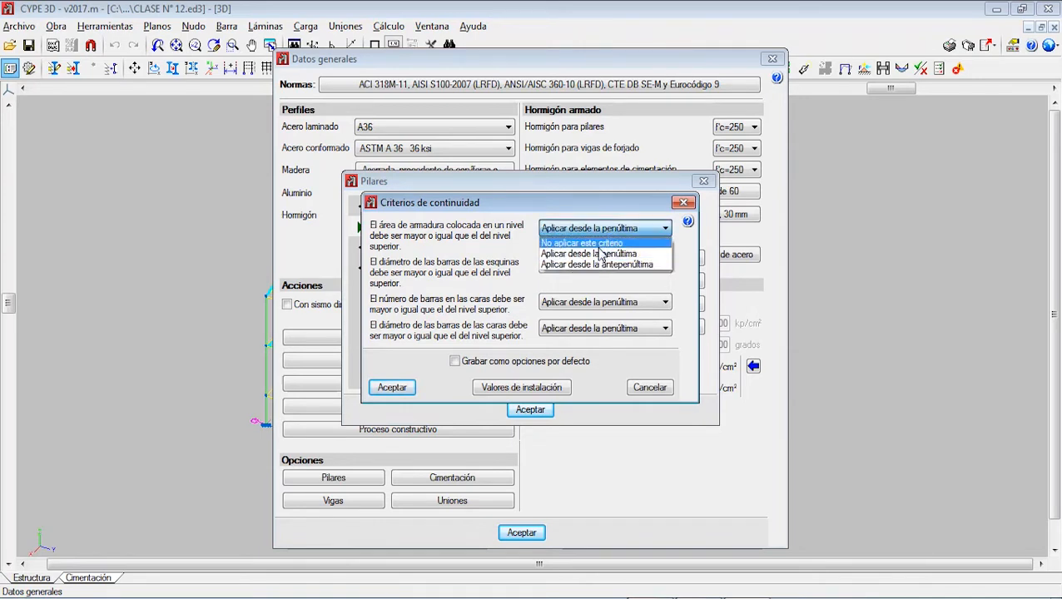
pyautogui.click(656, 229)
pyautogui.click(456, 363)
pyautogui.click(391, 388)
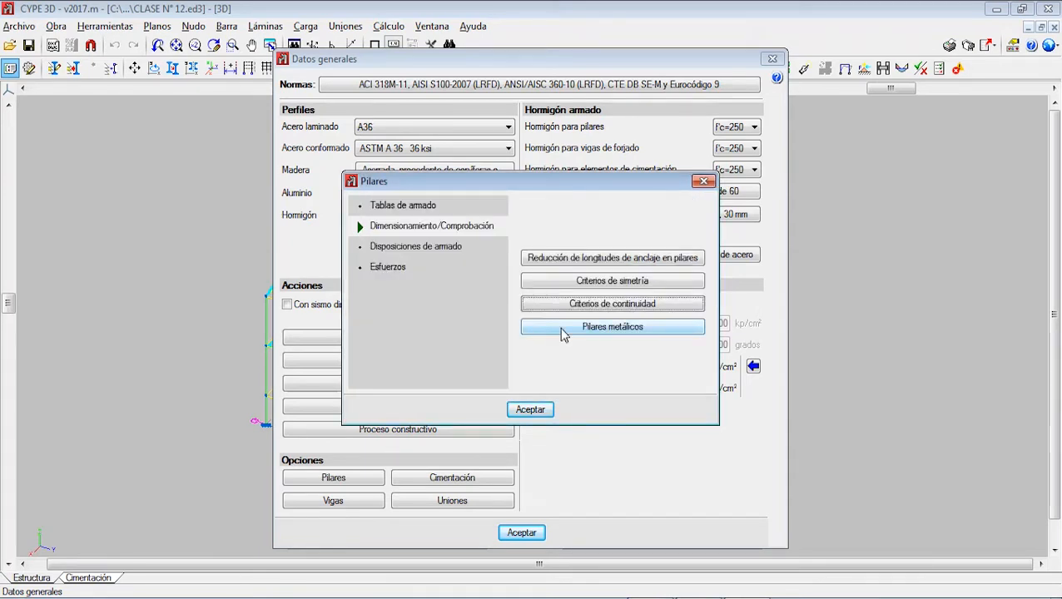
pyautogui.click(594, 331)
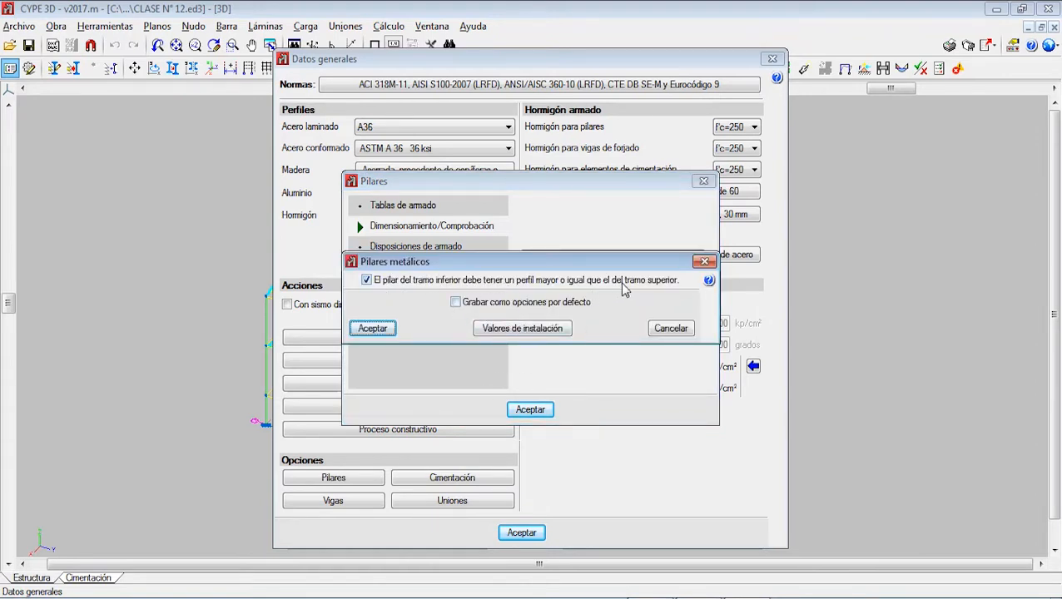
pyautogui.click(379, 330)
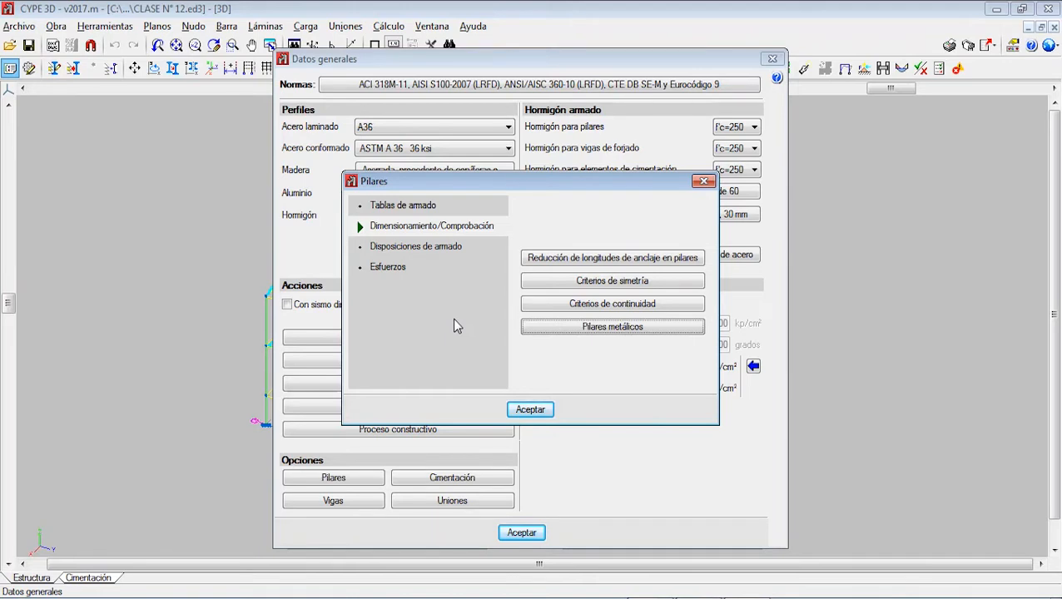
# Step: Save the column bar arrangement as default options with 8.00 m maximum vertical bar length and 4.00 m for joining short spans
pyautogui.click(431, 249)
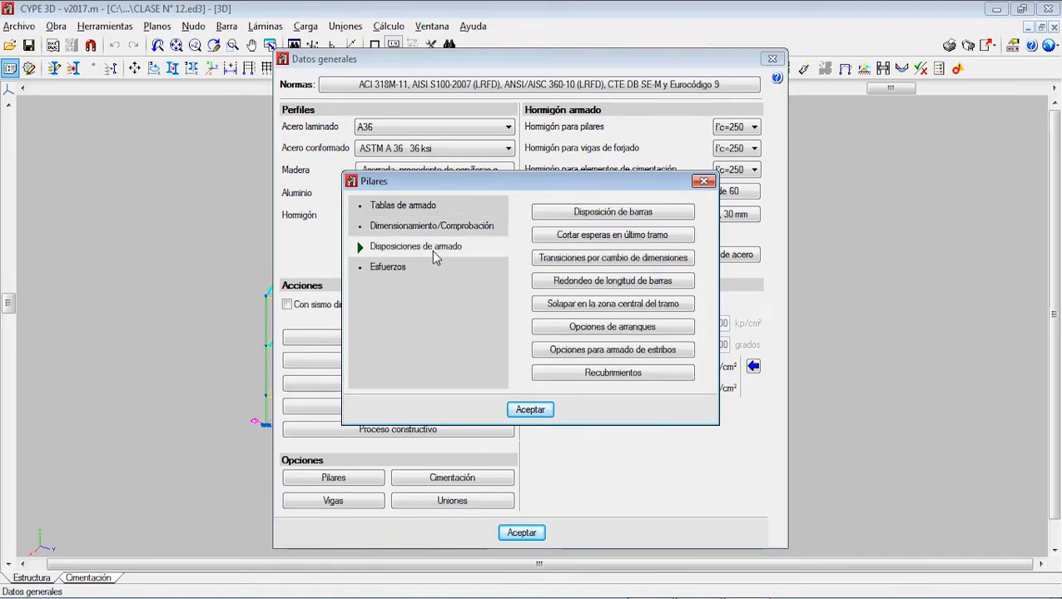
pyautogui.click(584, 218)
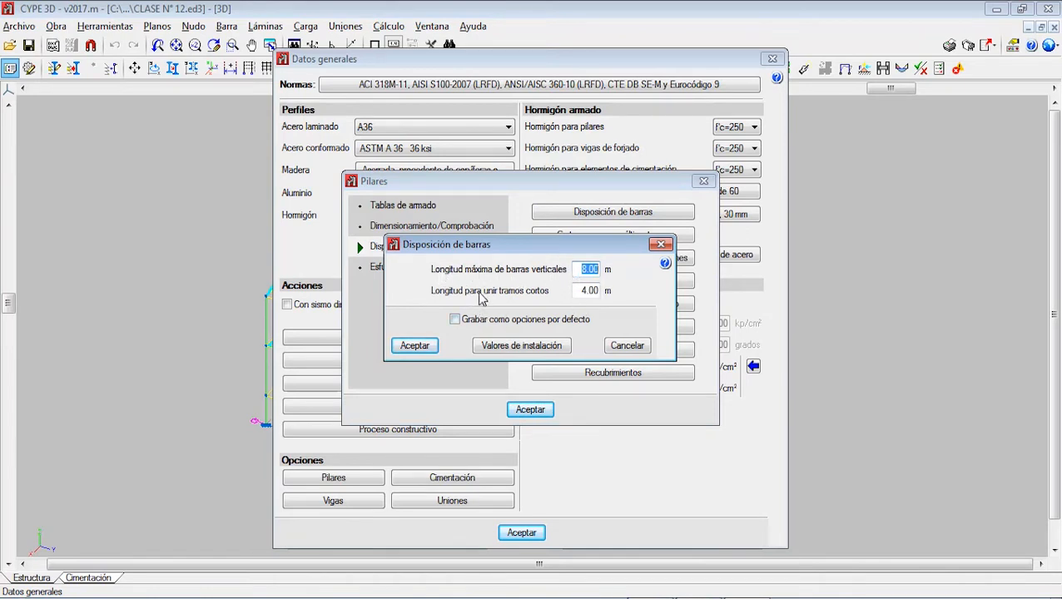
pyautogui.click(472, 321)
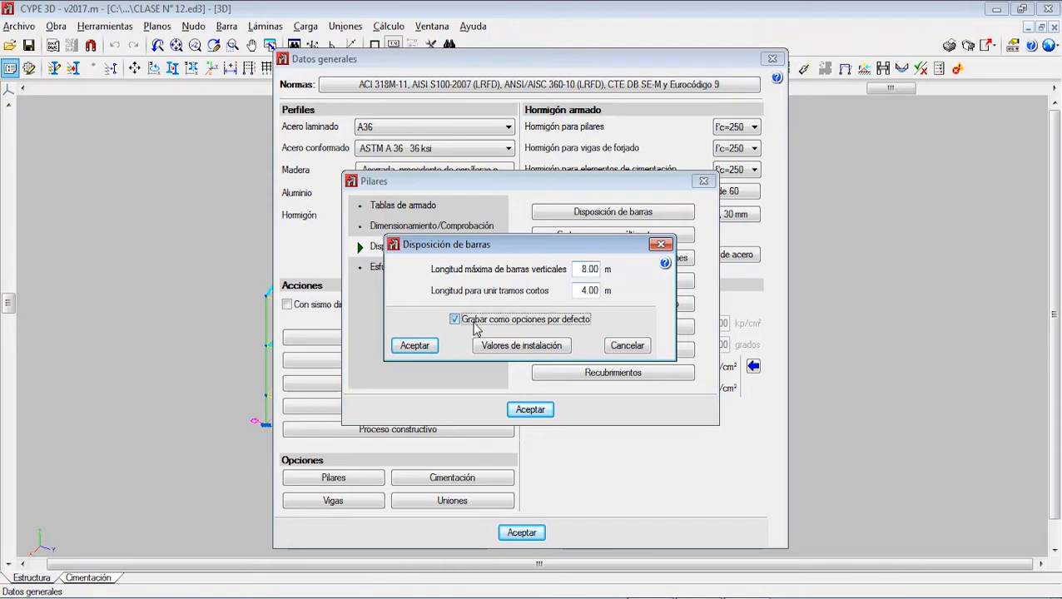
pyautogui.click(415, 345)
# Step: Review and accept the settings for cutting last-span starter bars, transitions at dimension changes and bar length rounding
pyautogui.click(658, 235)
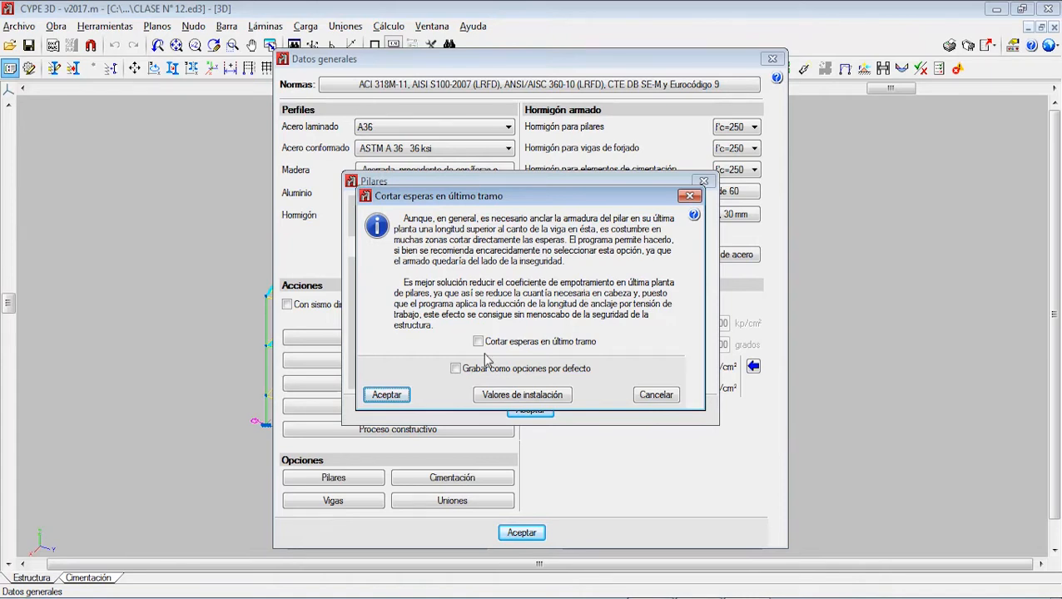
pyautogui.click(391, 396)
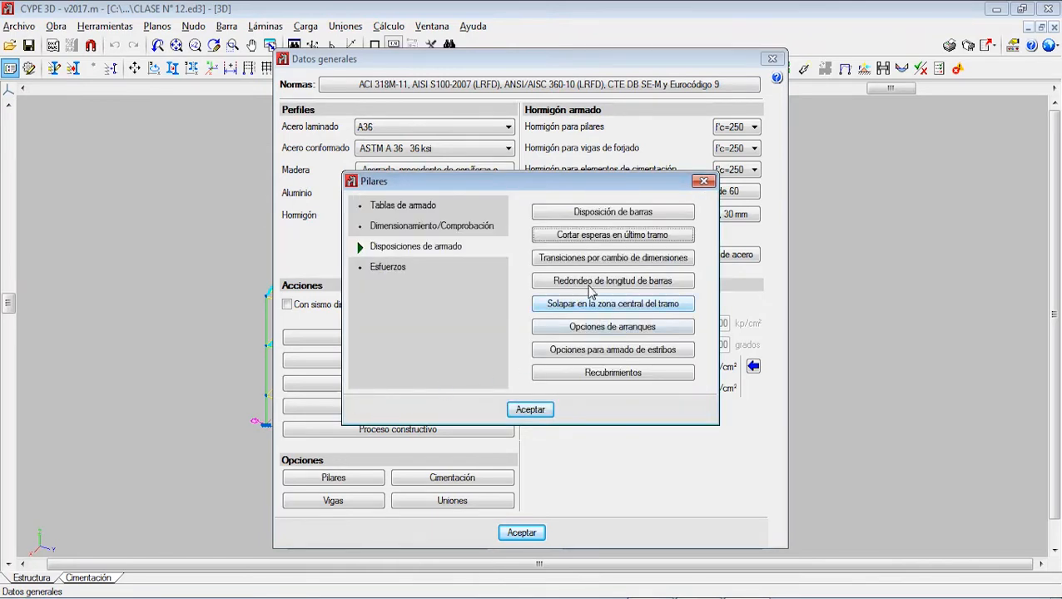
pyautogui.click(590, 258)
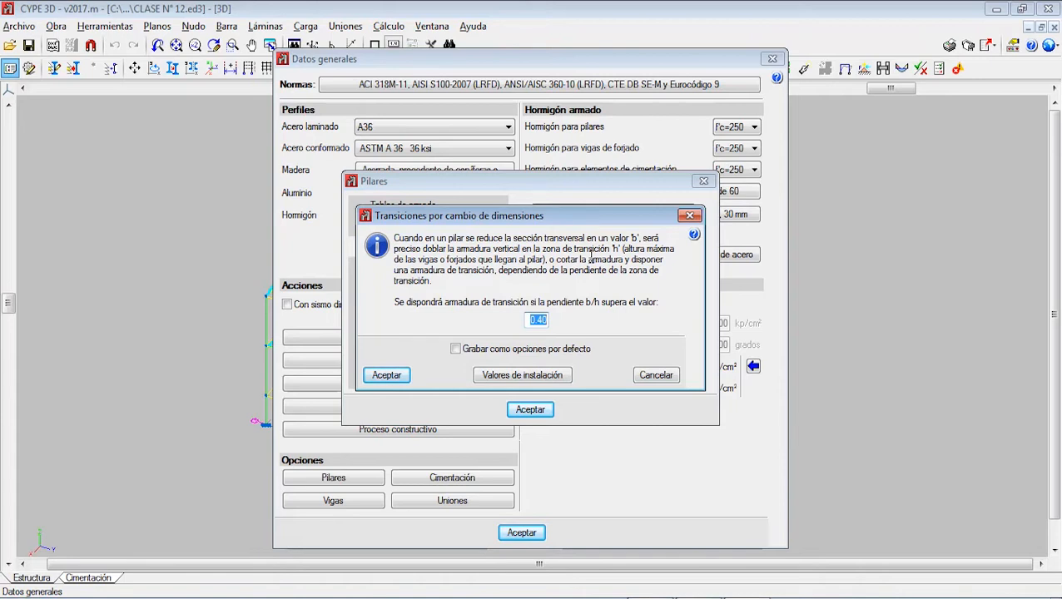
pyautogui.click(401, 376)
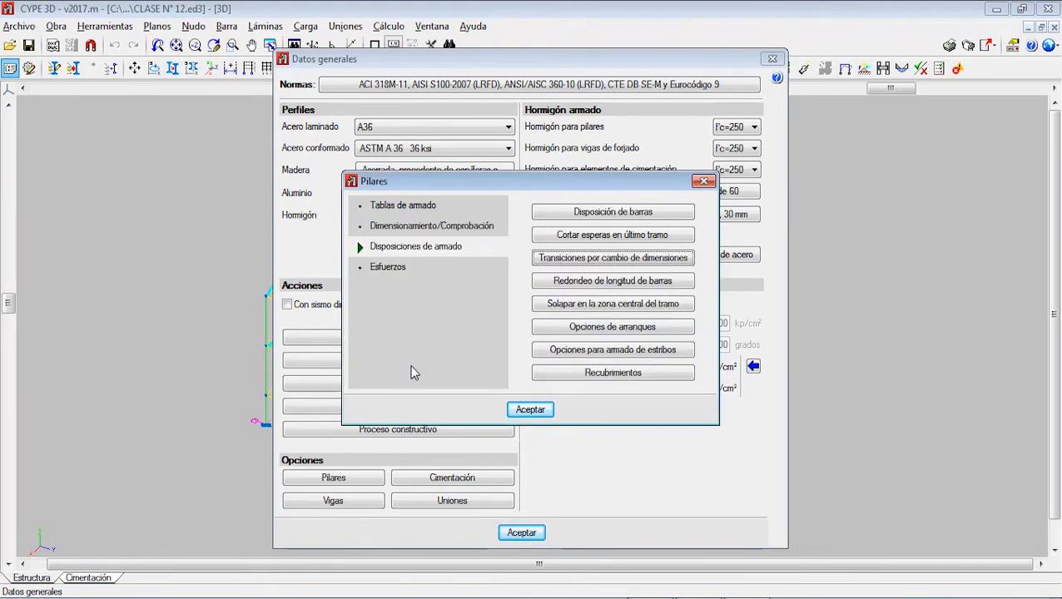
pyautogui.click(604, 281)
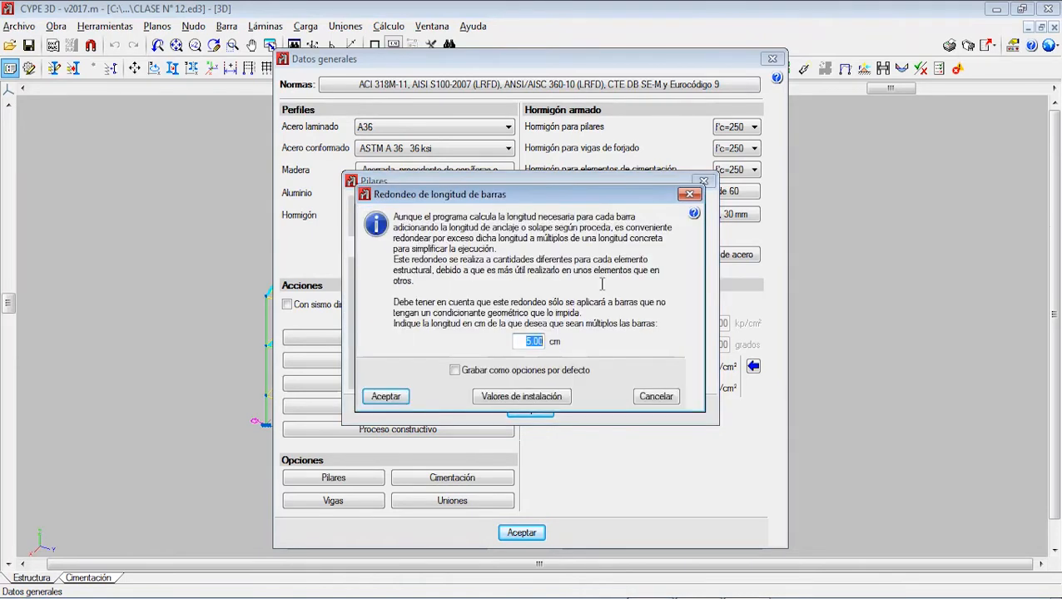
pyautogui.click(402, 397)
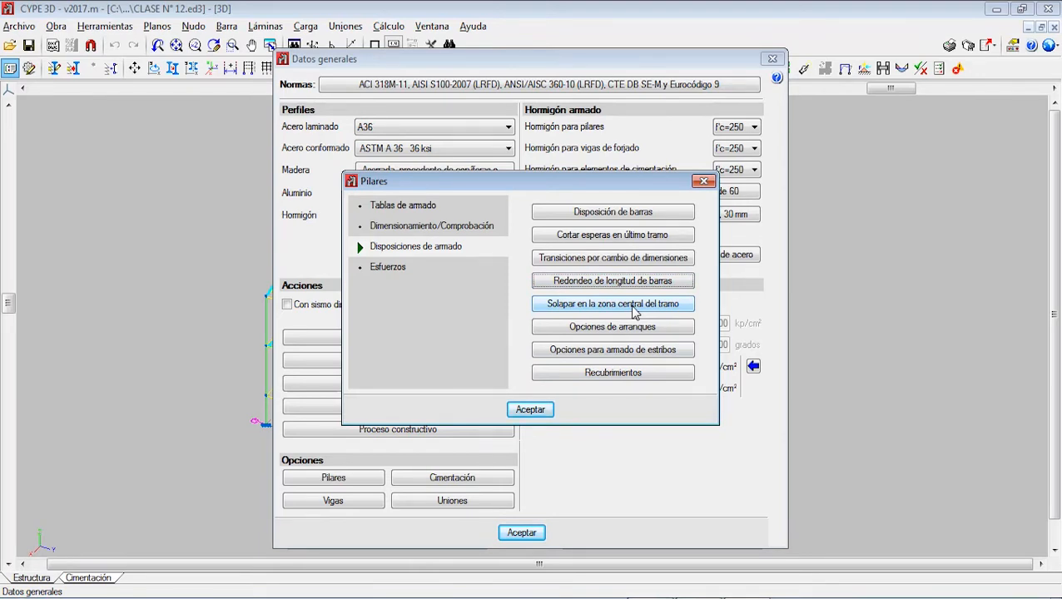
# Step: Disable lapping of the column's longitudinal reinforcement in the central zone of the span
pyautogui.click(633, 308)
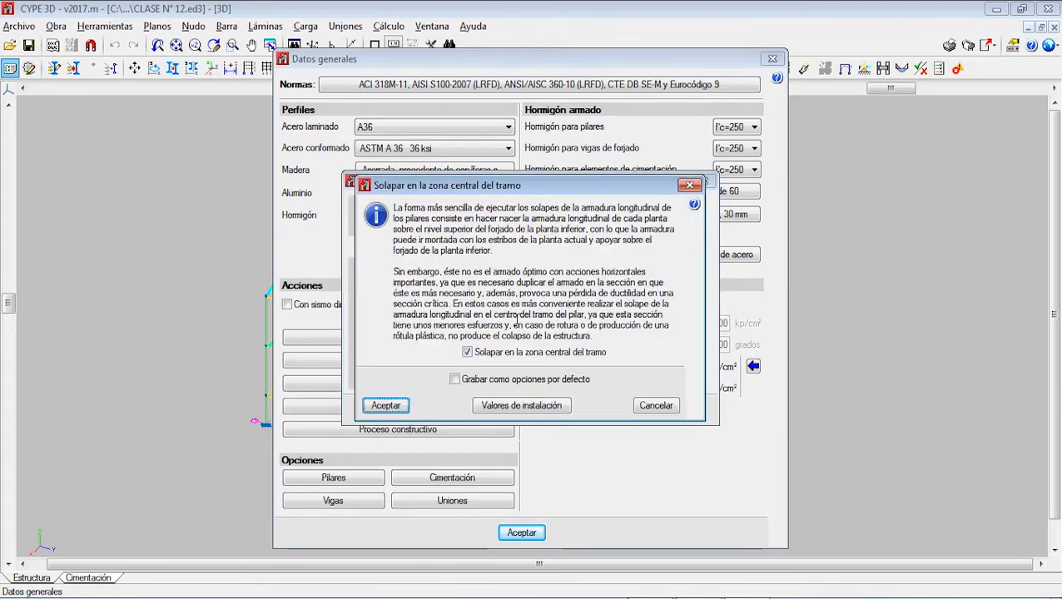
pyautogui.click(465, 353)
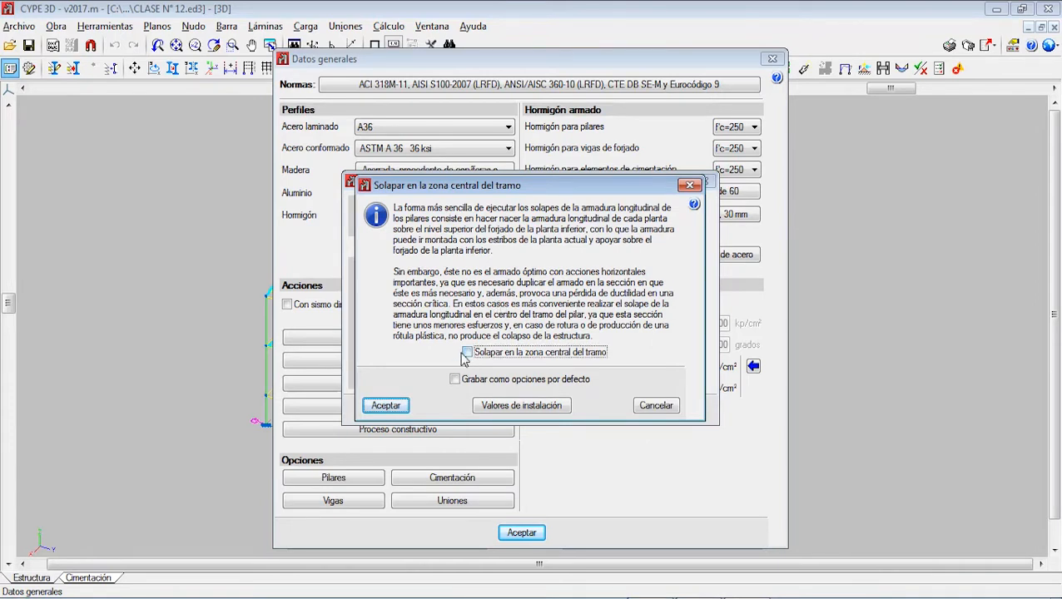
pyautogui.click(386, 405)
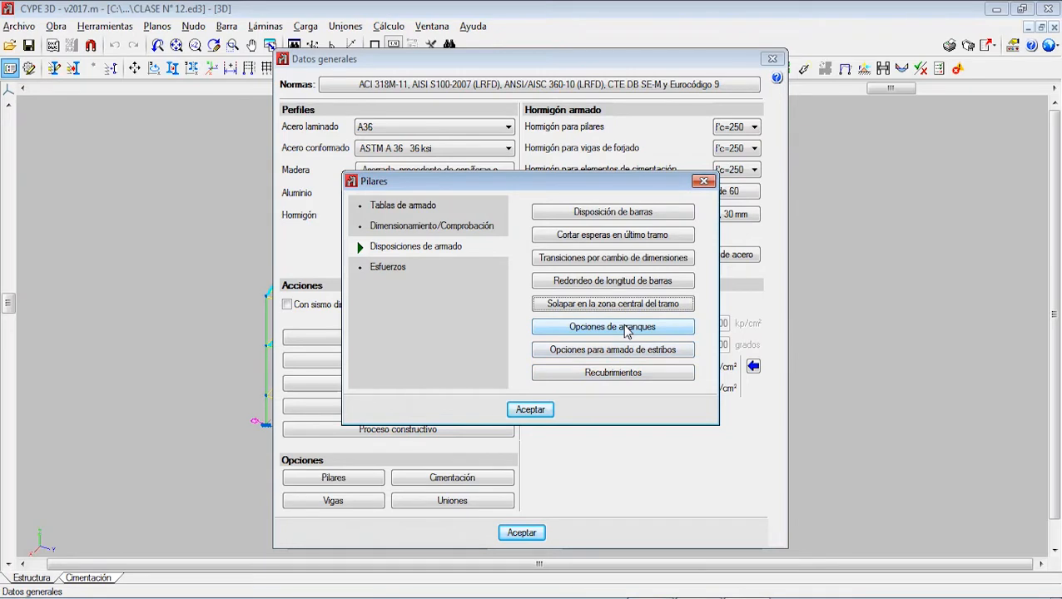
# Step: Set the column starter options to "Sin estribos", keeping the calculated anchorage length, and save them as default options
pyautogui.click(618, 338)
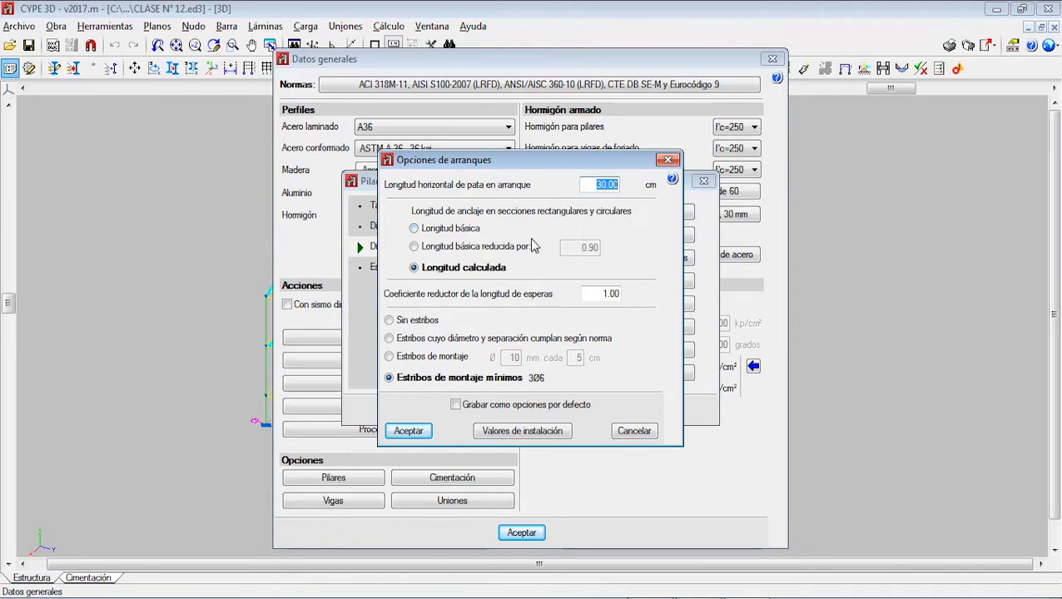
pyautogui.click(610, 294)
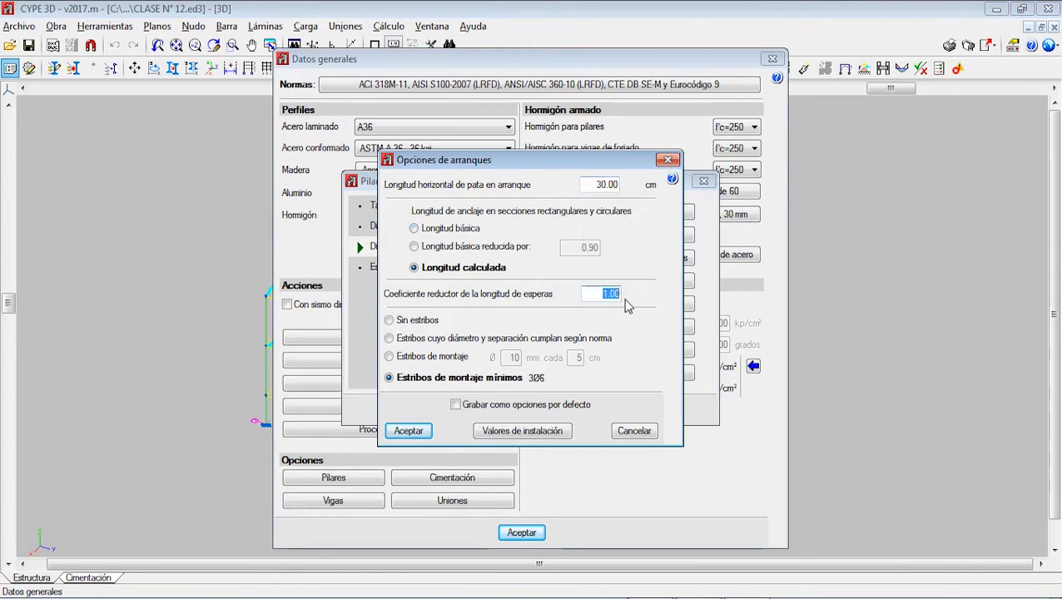
pyautogui.click(420, 321)
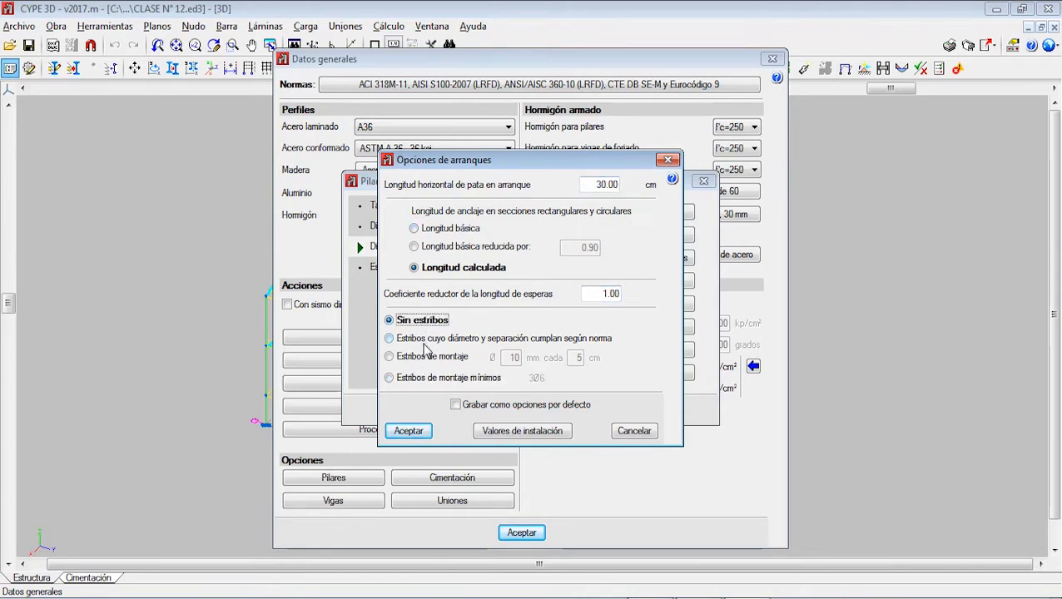
pyautogui.click(425, 341)
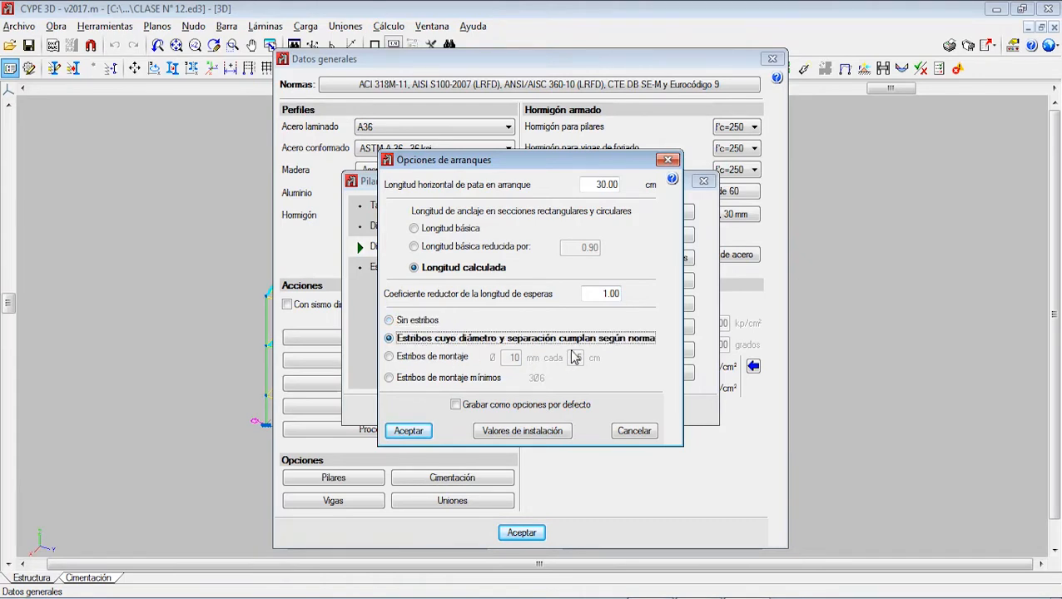
pyautogui.click(450, 356)
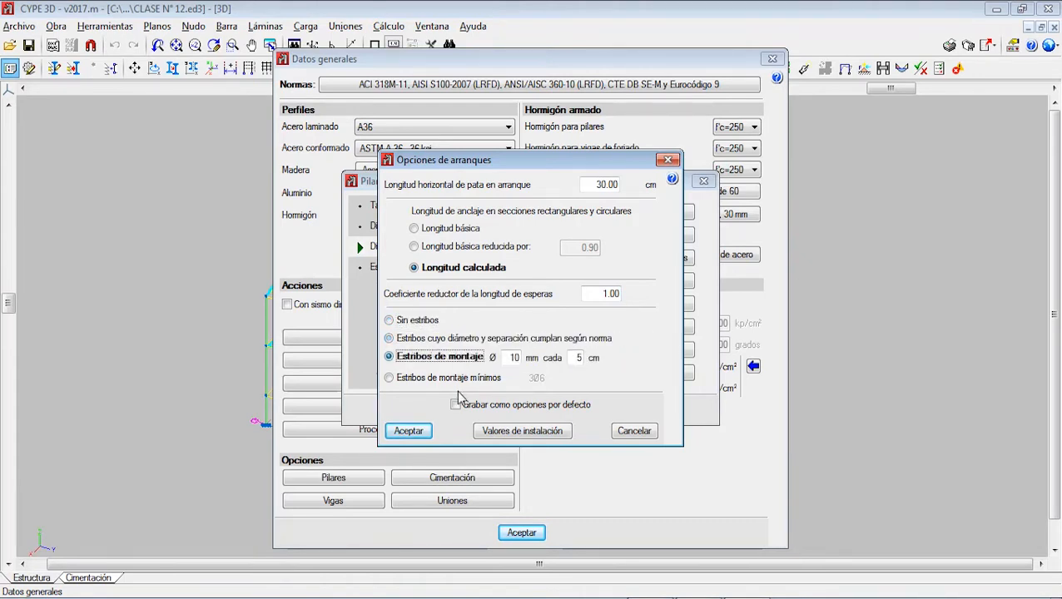
pyautogui.click(445, 379)
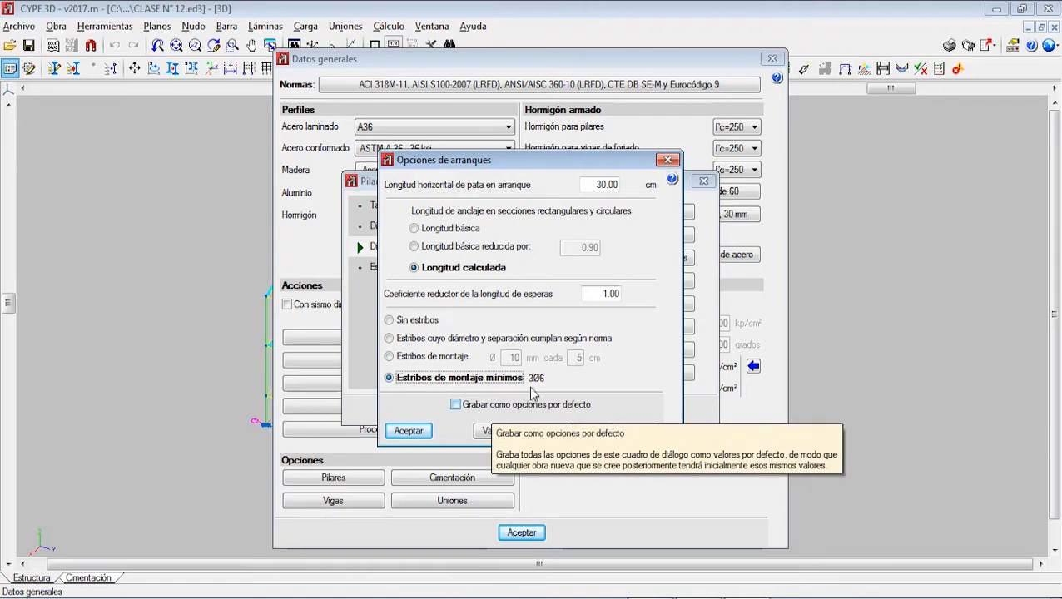
pyautogui.click(432, 323)
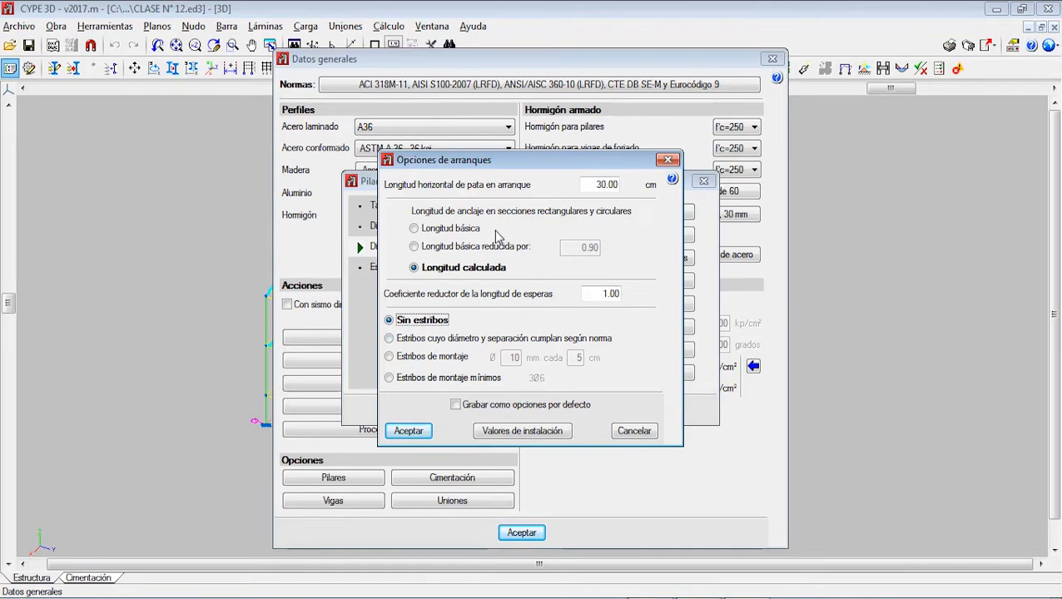
pyautogui.click(457, 405)
pyautogui.click(409, 431)
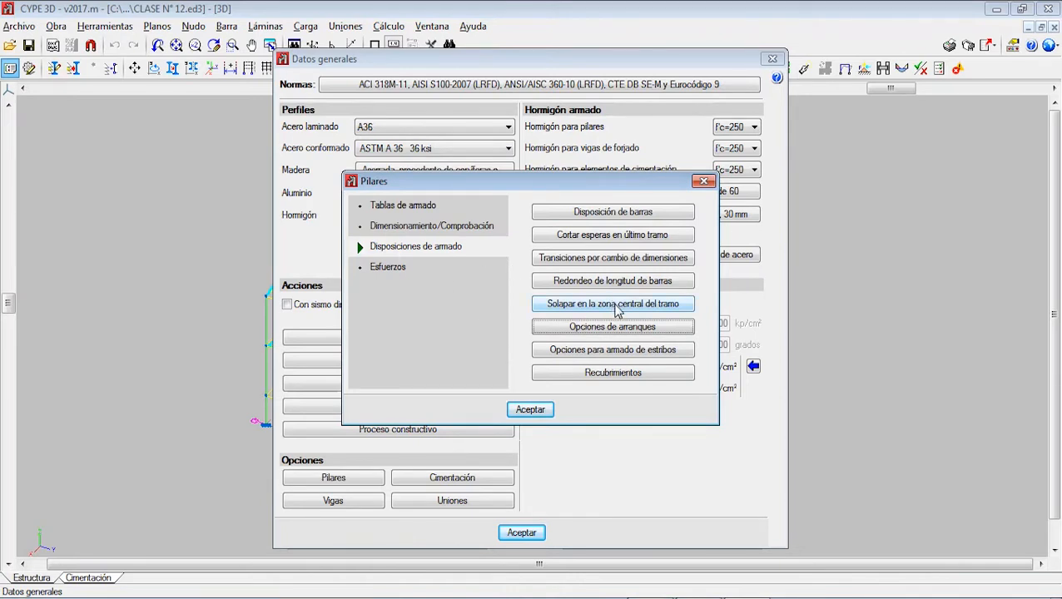
# Step: Keep column stirrups at the slab joint and closer spacing at head and foot enabled, and save the stirrup settings as default options
pyautogui.click(605, 354)
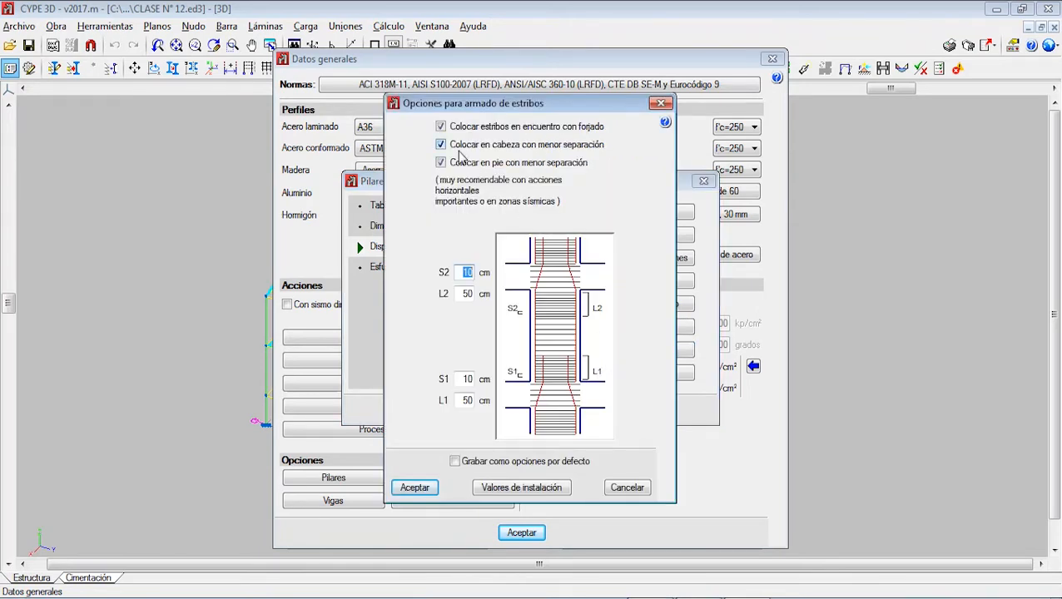
pyautogui.click(442, 129)
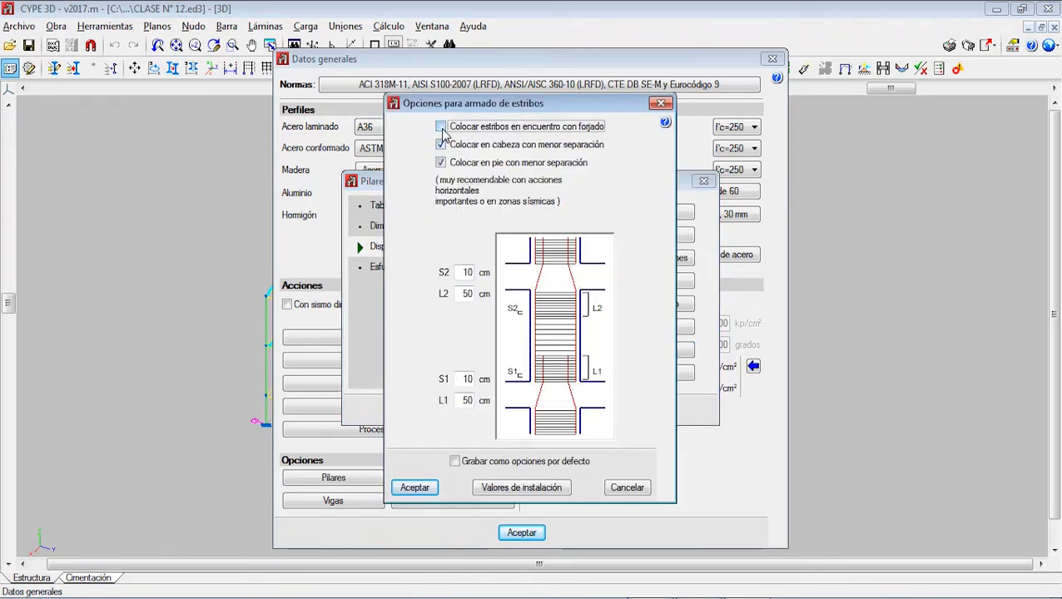
pyautogui.click(442, 129)
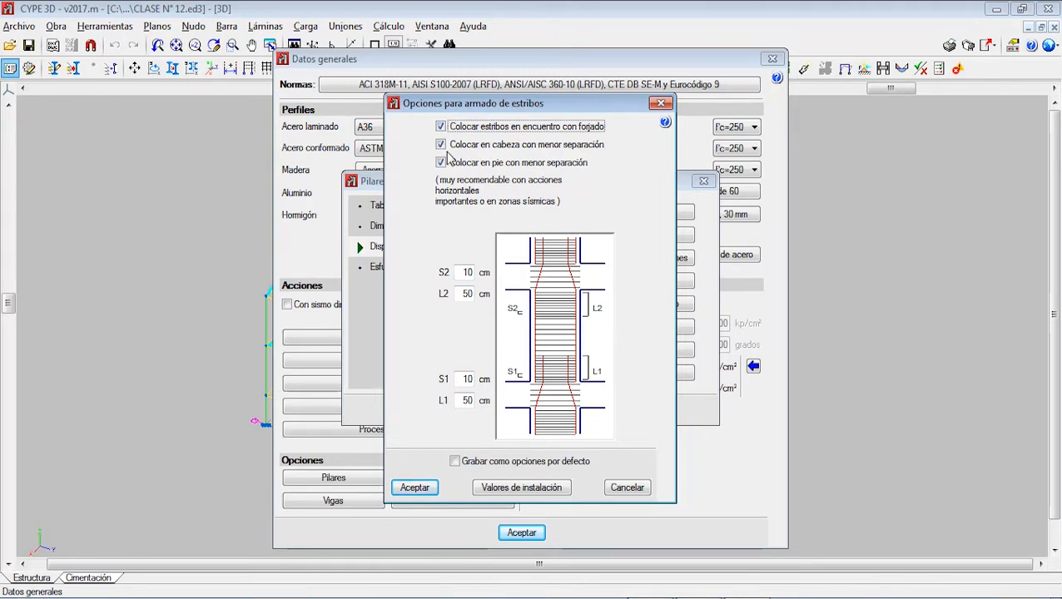
pyautogui.click(442, 145)
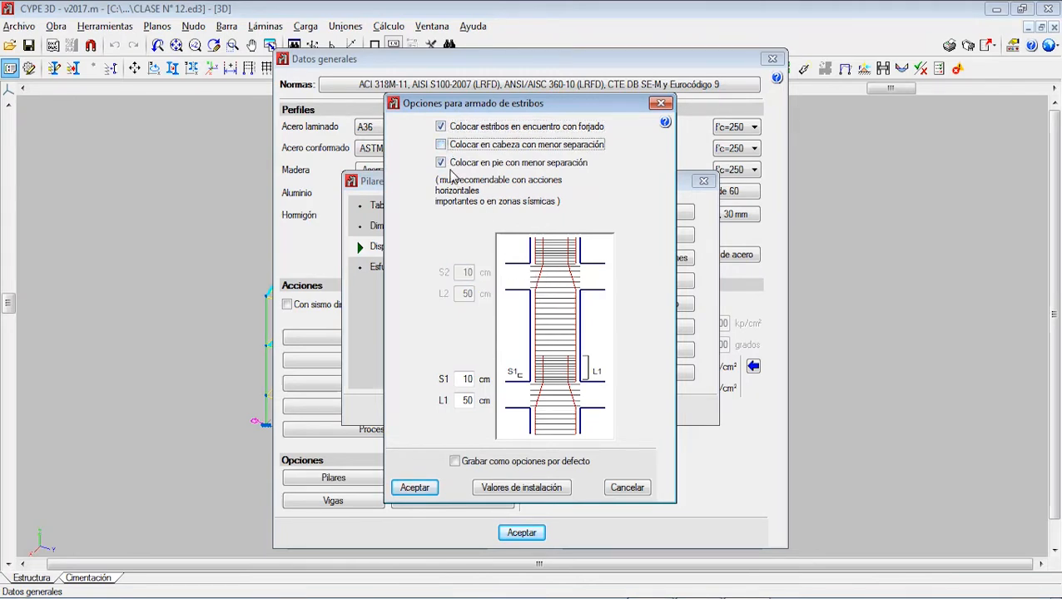
pyautogui.click(440, 145)
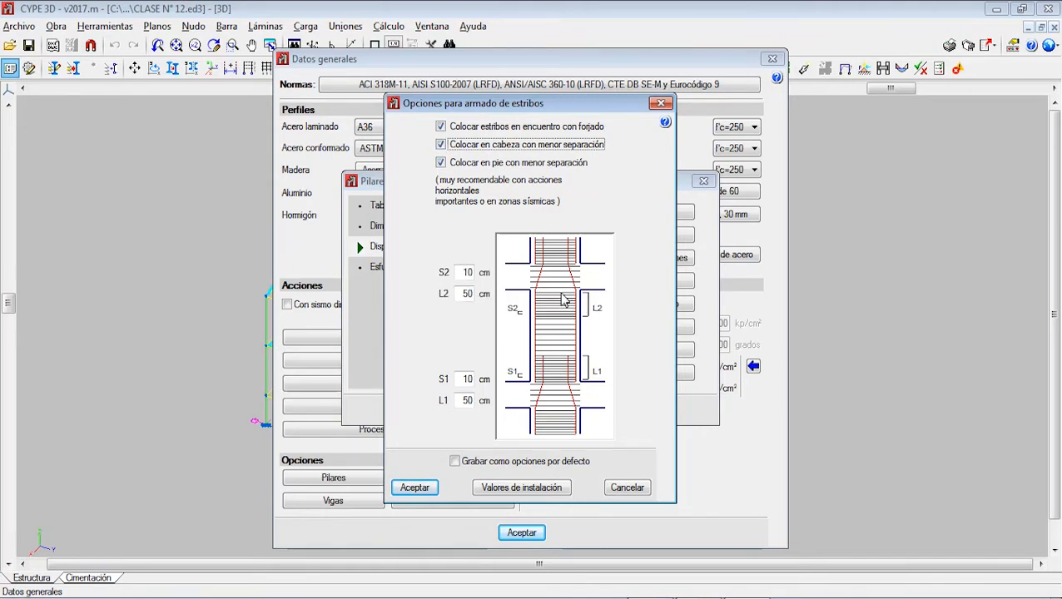
pyautogui.click(442, 163)
pyautogui.click(442, 163)
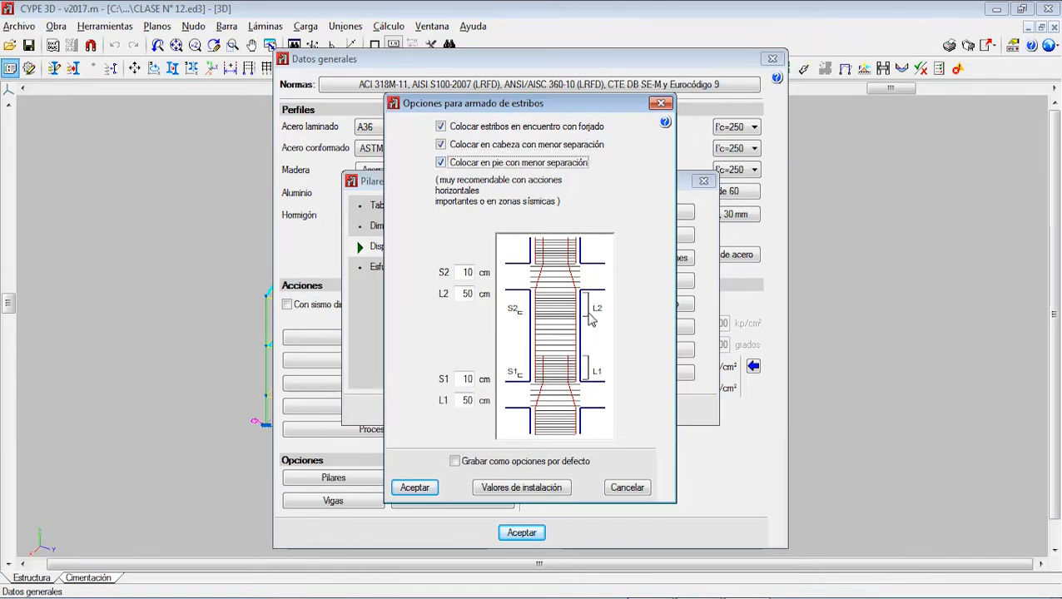
pyautogui.click(455, 462)
pyautogui.click(425, 489)
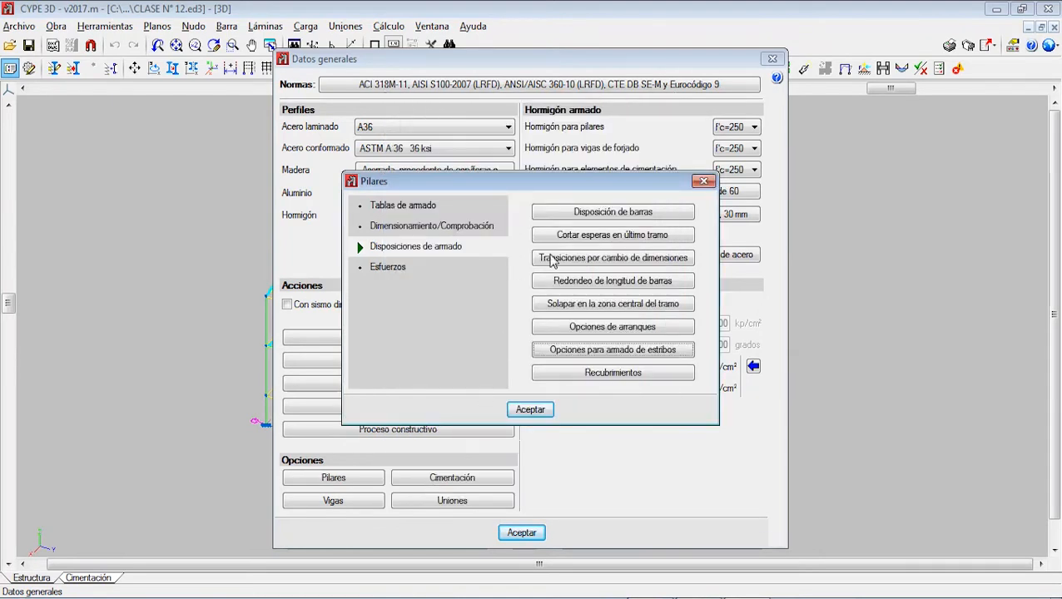
# Step: Open the column cover settings, switch to Paint and handwrite "r → Geometrico" in green brush strokes beside the blue section
pyautogui.click(620, 373)
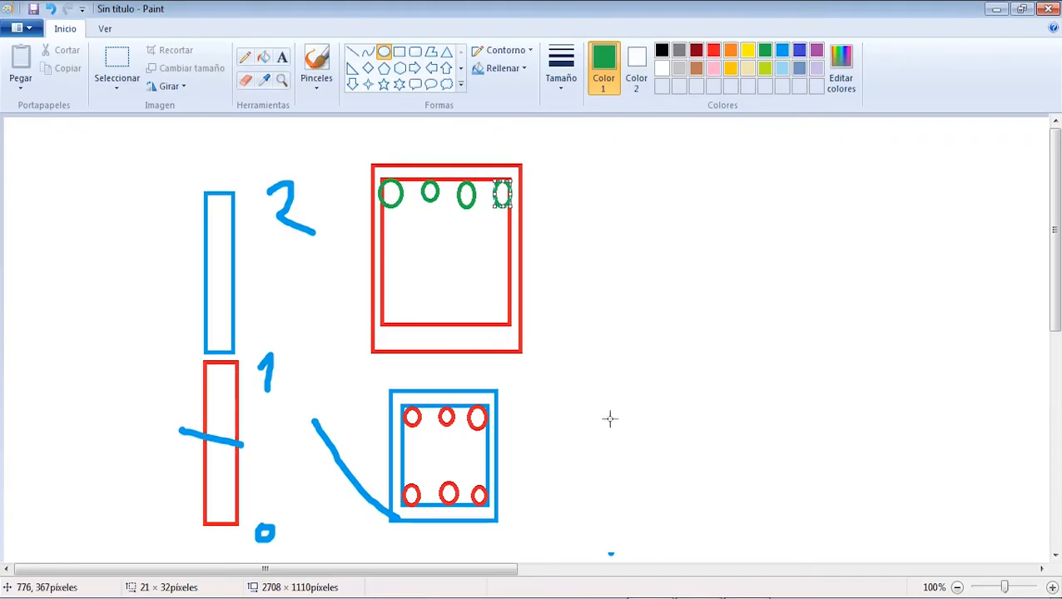
pyautogui.click(318, 76)
pyautogui.moveTo(510, 361)
pyautogui.mouseDown()
pyautogui.moveTo(512, 376)
pyautogui.moveTo(525, 381)
pyautogui.moveTo(526, 433)
pyautogui.moveTo(546, 411)
pyautogui.moveTo(596, 414)
pyautogui.moveTo(584, 427)
pyautogui.mouseUp()
pyautogui.moveTo(660, 387)
pyautogui.mouseDown()
pyautogui.moveTo(664, 440)
pyautogui.moveTo(654, 423)
pyautogui.mouseUp()
pyautogui.moveTo(684, 421)
pyautogui.mouseDown()
pyautogui.moveTo(710, 417)
pyautogui.moveTo(719, 433)
pyautogui.moveTo(741, 406)
pyautogui.mouseUp()
pyautogui.moveTo(764, 435)
pyautogui.mouseDown()
pyautogui.moveTo(771, 408)
pyautogui.moveTo(782, 433)
pyautogui.moveTo(847, 437)
pyautogui.mouseUp()
pyautogui.moveTo(878, 369); pyautogui.dragTo(869, 434)
pyautogui.moveTo(851, 396); pyautogui.dragTo(894, 388)
pyautogui.moveTo(894, 398)
pyautogui.mouseDown()
pyautogui.moveTo(896, 430)
pyautogui.moveTo(914, 398)
pyautogui.mouseUp()
pyautogui.moveTo(922, 402); pyautogui.dragTo(923, 432)
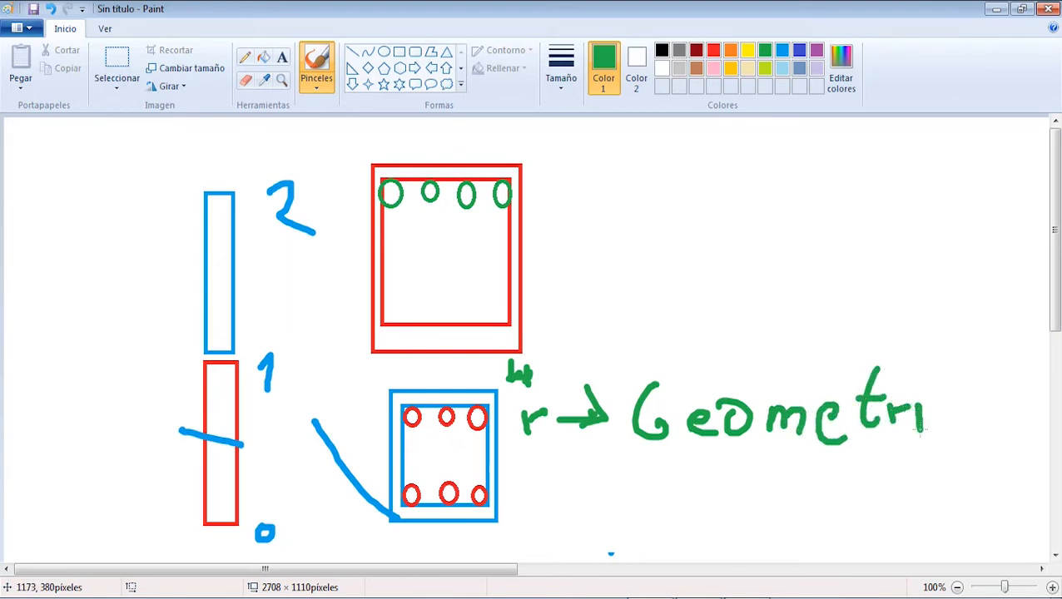
pyautogui.moveTo(917, 379); pyautogui.dragTo(965, 431)
pyautogui.moveTo(1007, 399)
pyautogui.mouseDown()
pyautogui.moveTo(991, 439)
pyautogui.moveTo(1032, 420)
pyautogui.mouseUp()
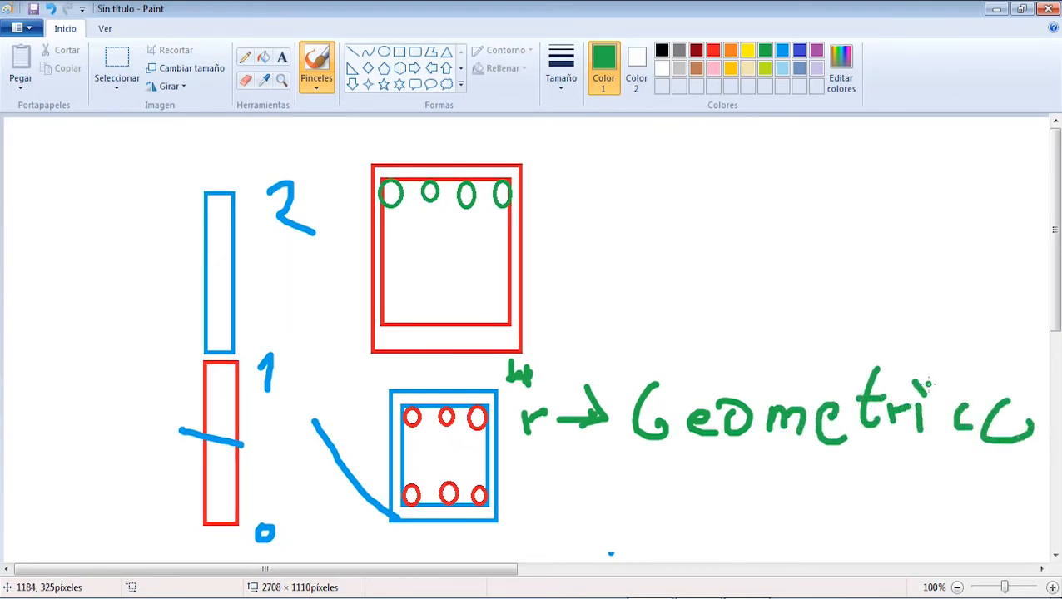
# Step: Draw green arrows from the red section's stirrup and one top bar to handwritten diameter labels, marking the bar's label "Ø AL"
pyautogui.moveTo(510, 218)
pyautogui.mouseDown()
pyautogui.moveTo(558, 218)
pyautogui.moveTo(630, 245)
pyautogui.moveTo(654, 214)
pyautogui.moveTo(637, 236)
pyautogui.moveTo(662, 236)
pyautogui.mouseUp()
pyautogui.moveTo(706, 270); pyautogui.dragTo(729, 288)
pyautogui.moveTo(468, 200)
pyautogui.mouseDown()
pyautogui.moveTo(488, 237)
pyautogui.moveTo(581, 339)
pyautogui.moveTo(595, 339)
pyautogui.moveTo(583, 356)
pyautogui.mouseUp()
pyautogui.moveTo(632, 308)
pyautogui.mouseDown()
pyautogui.moveTo(627, 323)
pyautogui.moveTo(637, 309)
pyautogui.mouseUp()
pyautogui.moveTo(645, 295)
pyautogui.mouseDown()
pyautogui.moveTo(638, 340)
pyautogui.moveTo(685, 360)
pyautogui.moveTo(695, 340)
pyautogui.moveTo(710, 360)
pyautogui.mouseUp()
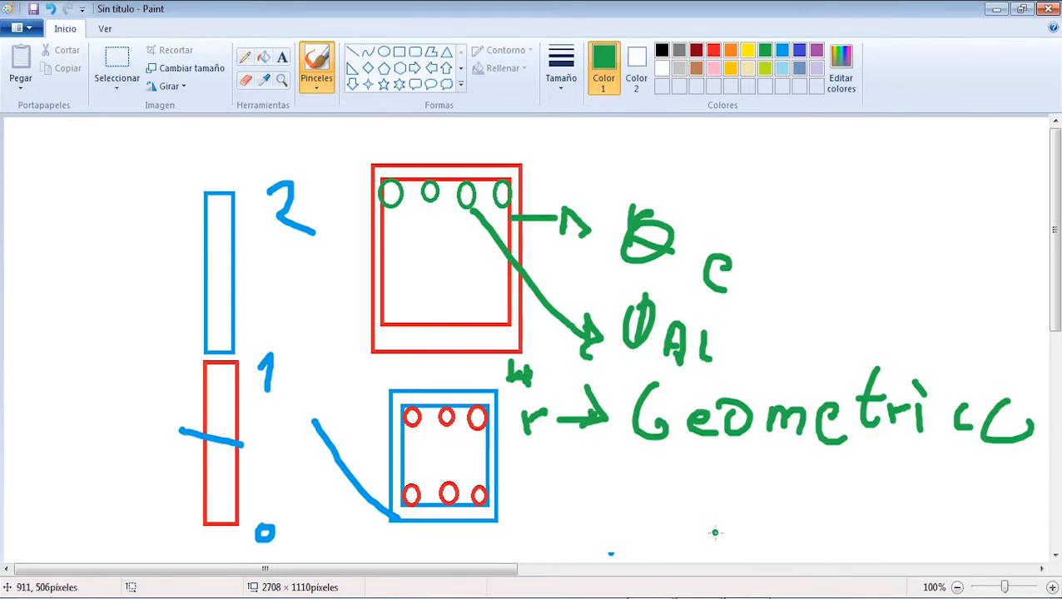
# Step: Return to CYPE 3D, set the column cover to 2 cm and save it as a default option
pyautogui.click(737, 598)
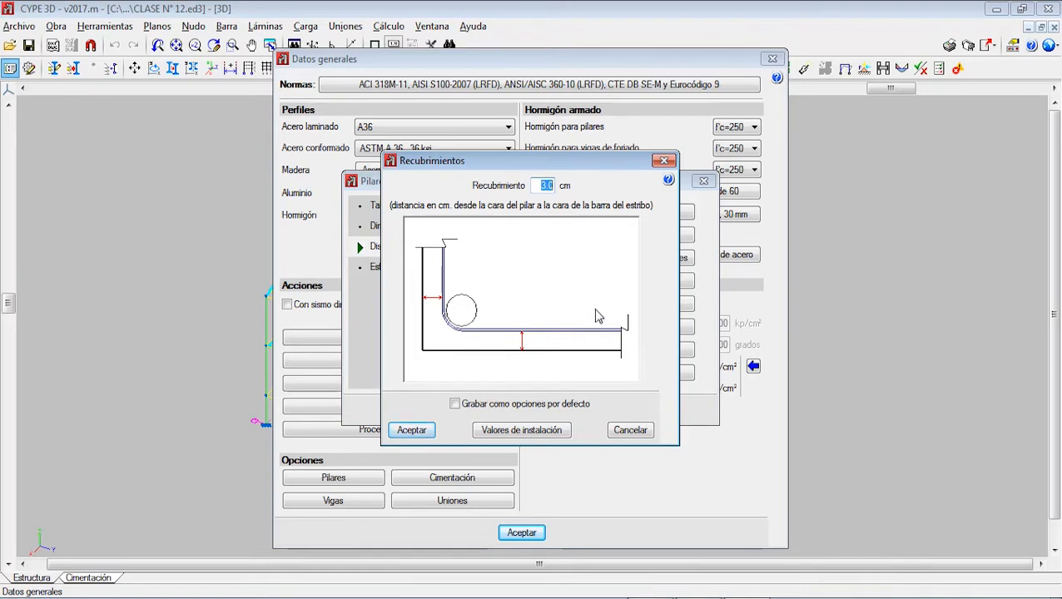
pyautogui.write('2')
pyautogui.click(456, 405)
pyautogui.click(412, 431)
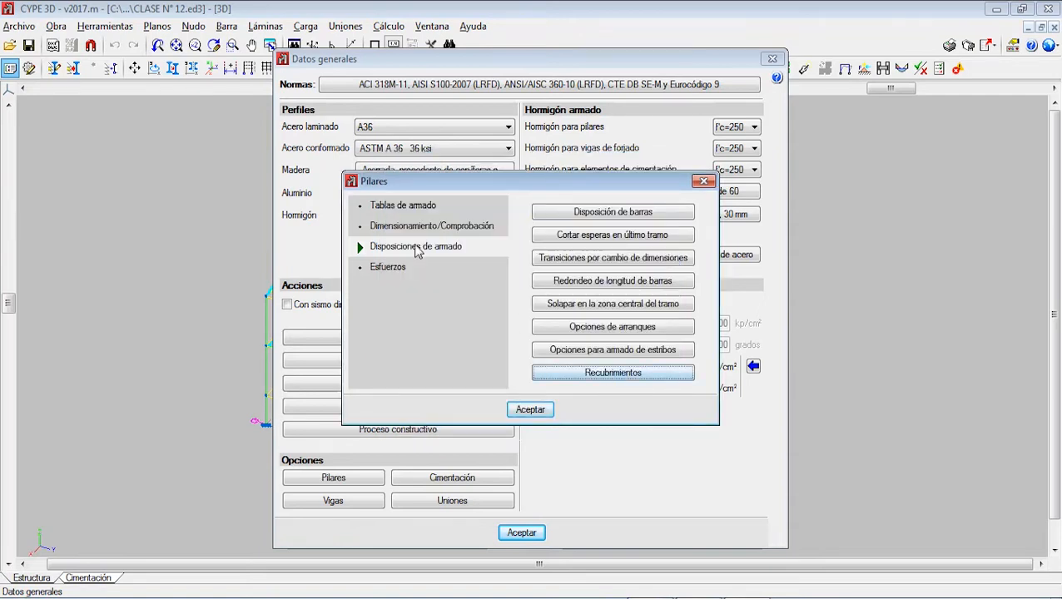
# Step: Accept the column axial and torsional stiffness coefficients at 1.00 and close the column options
pyautogui.click(410, 267)
pyautogui.click(626, 280)
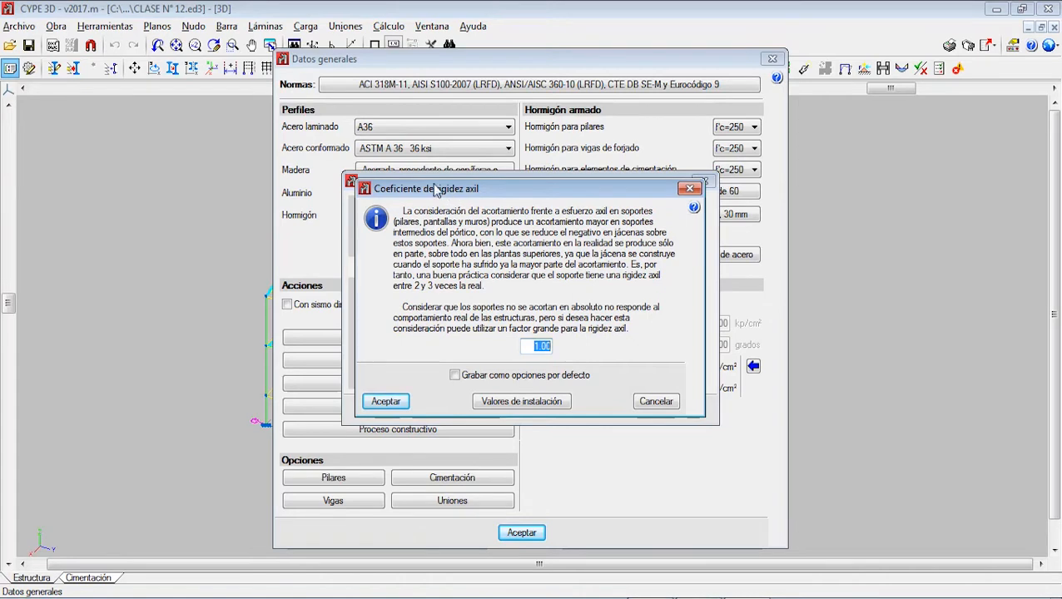
pyautogui.click(379, 403)
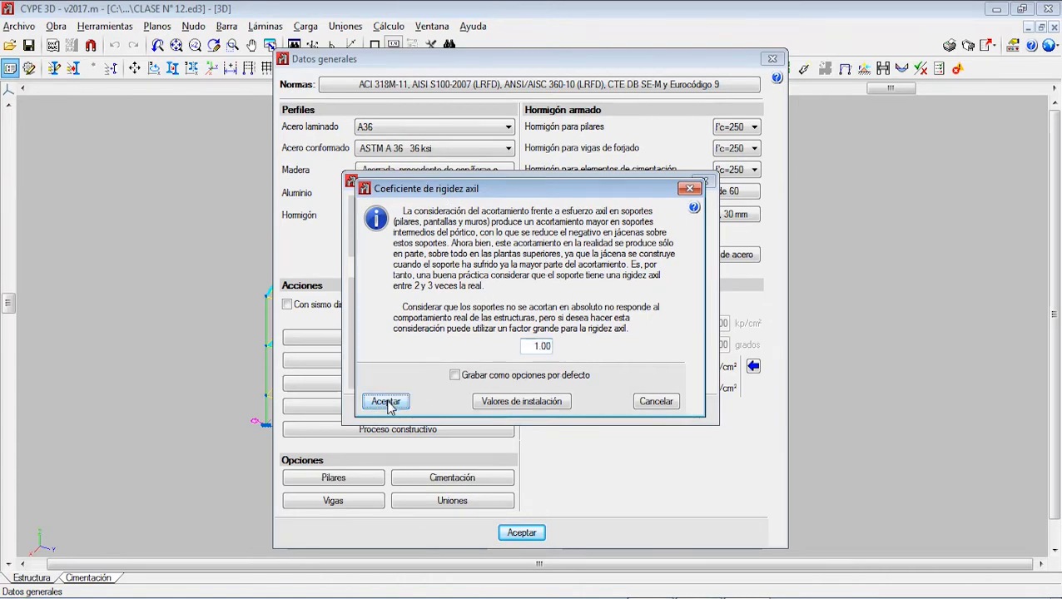
pyautogui.click(621, 306)
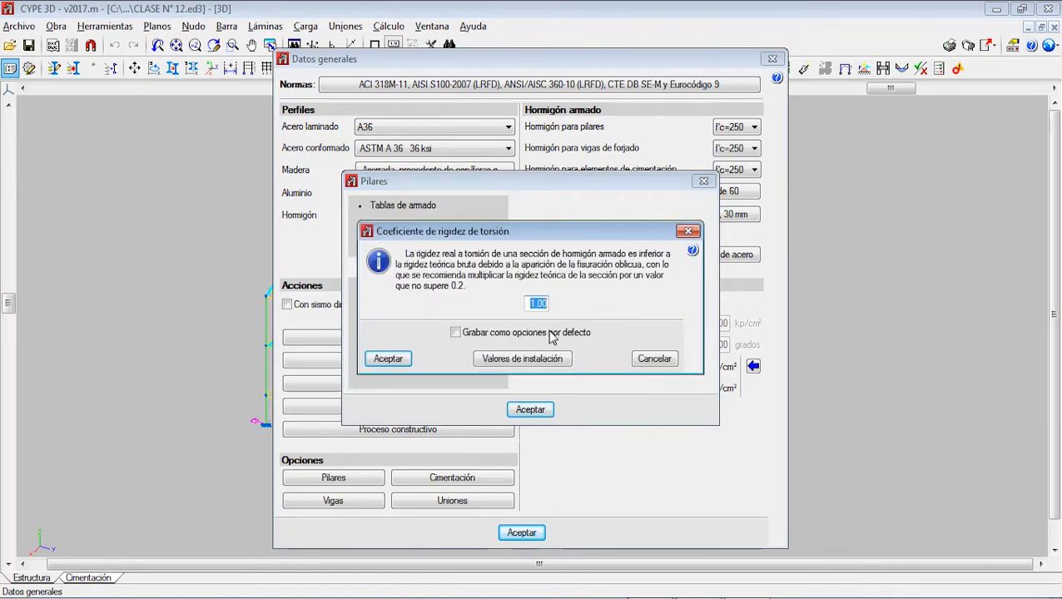
pyautogui.click(401, 359)
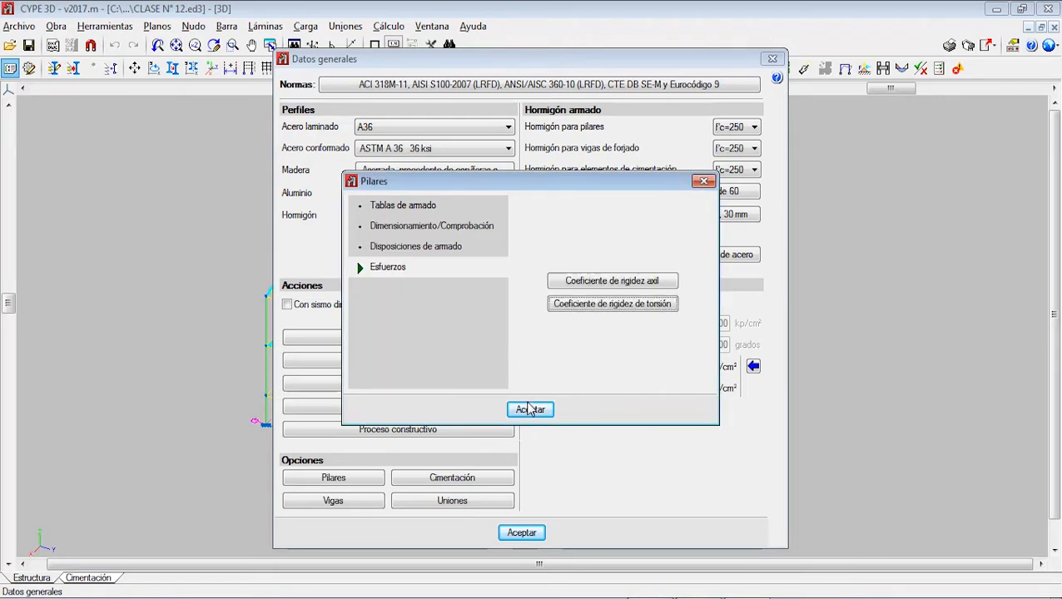
pyautogui.click(531, 409)
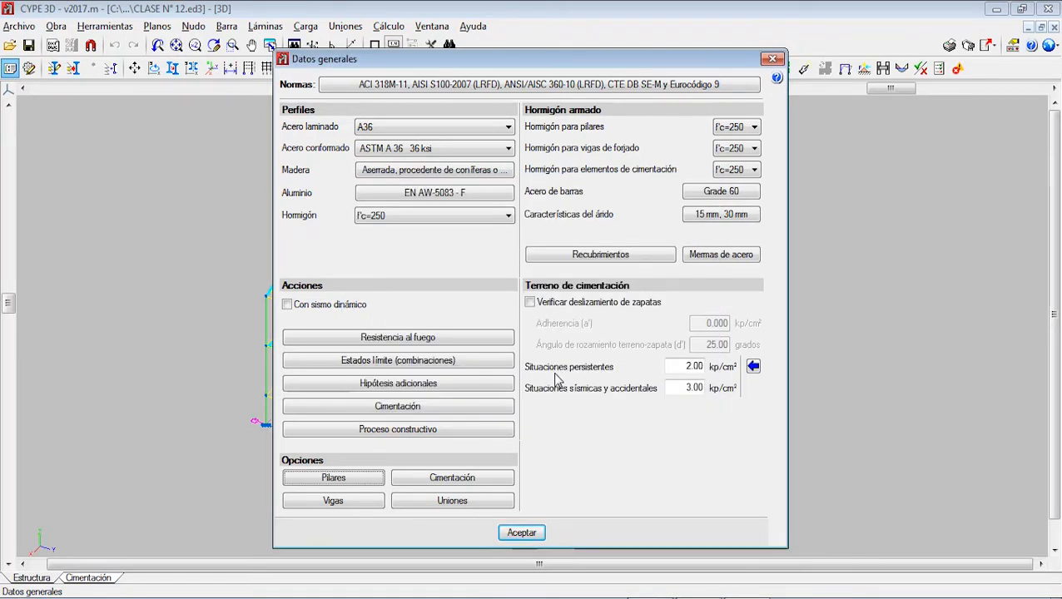
pyautogui.click(367, 481)
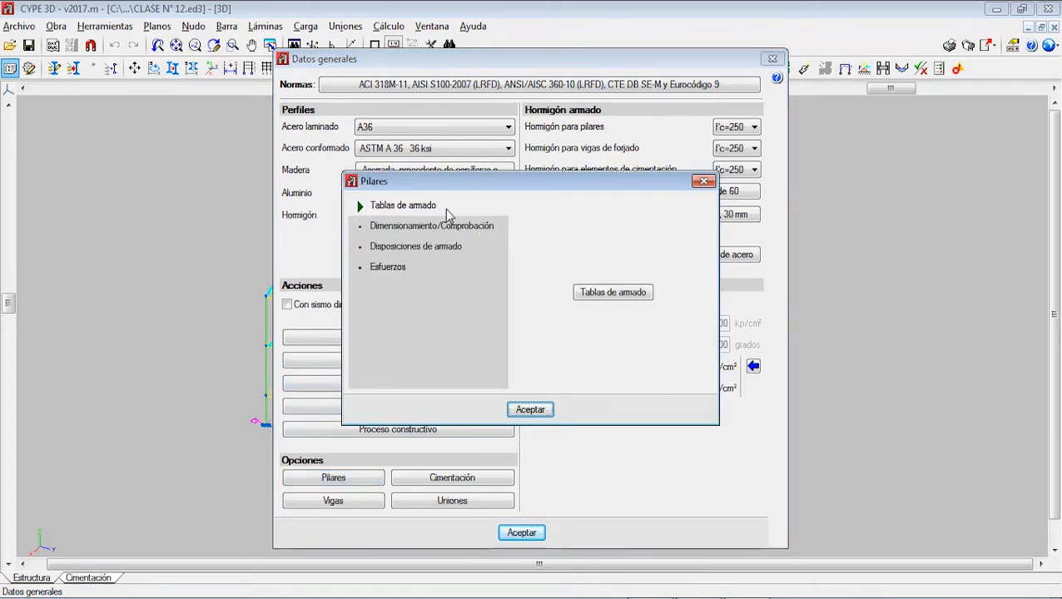
pyautogui.click(704, 183)
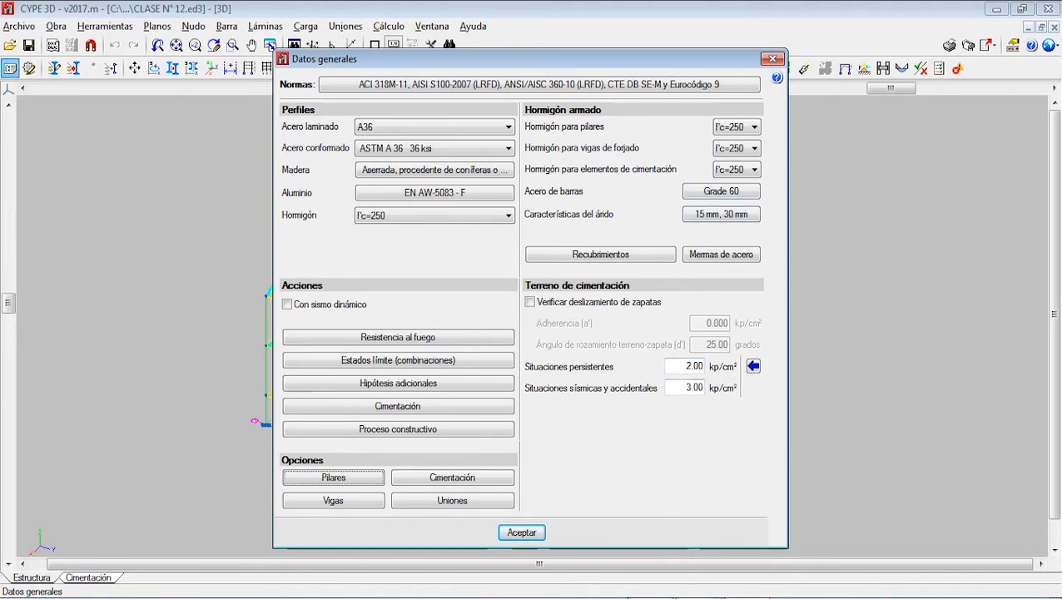
pyautogui.press('Tab')
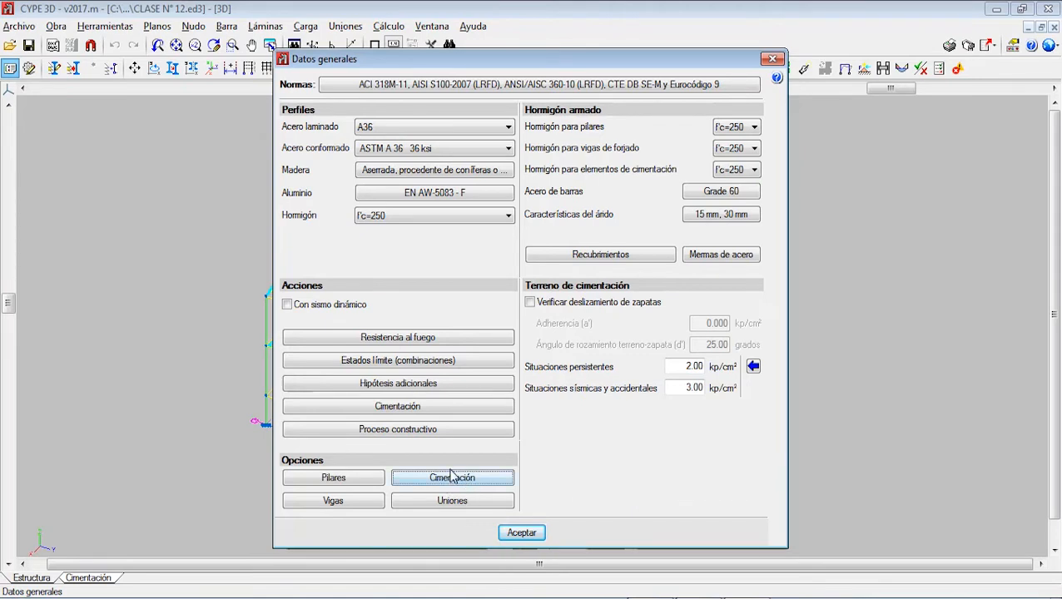
# Step: Open the beam options' assembly reinforcement table for rectangular sections and look through its first page of bar combinations
pyautogui.click(355, 508)
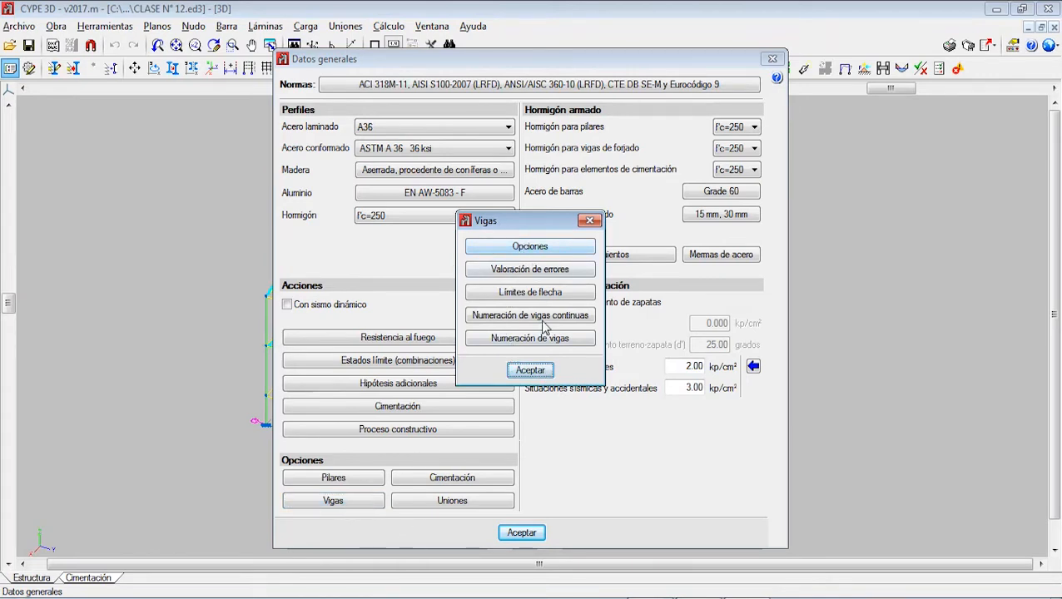
pyautogui.click(532, 248)
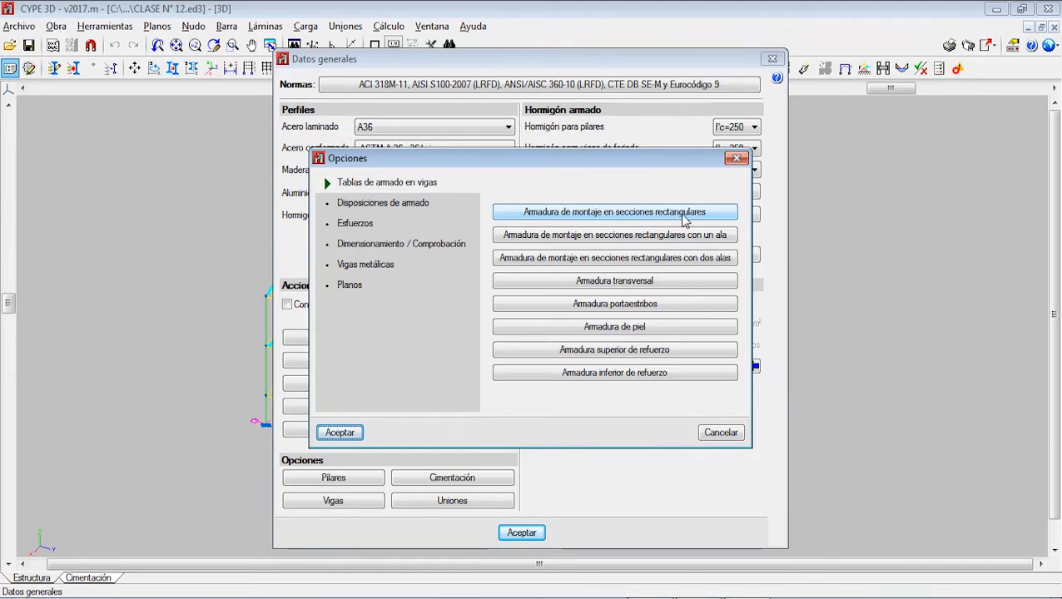
pyautogui.click(660, 214)
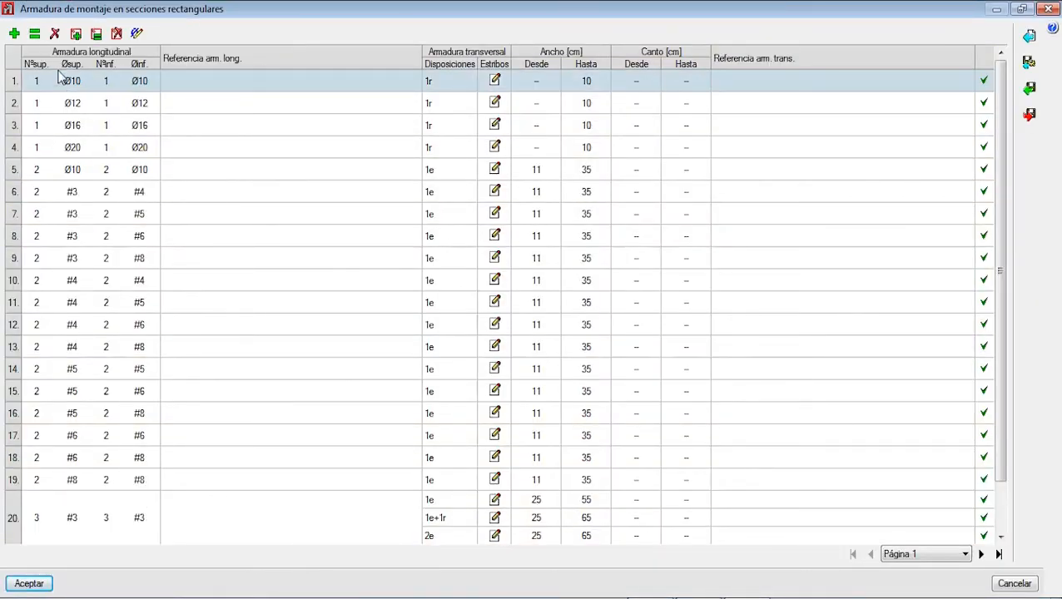
pyautogui.scroll(-1, 80, 154)
pyautogui.scroll(-1, 80, 154)
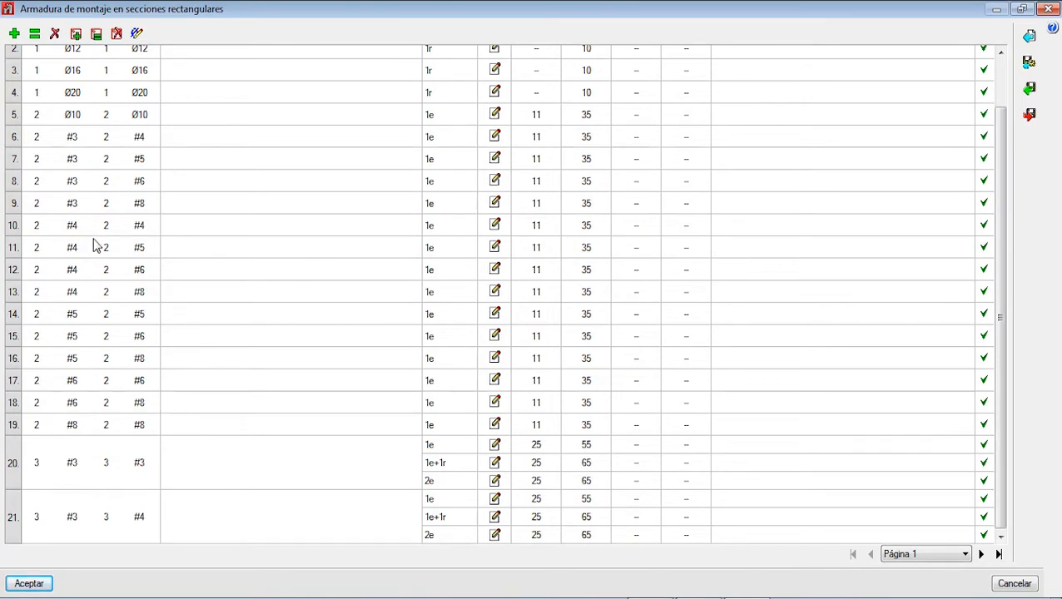
pyautogui.scroll(3, 100, 248)
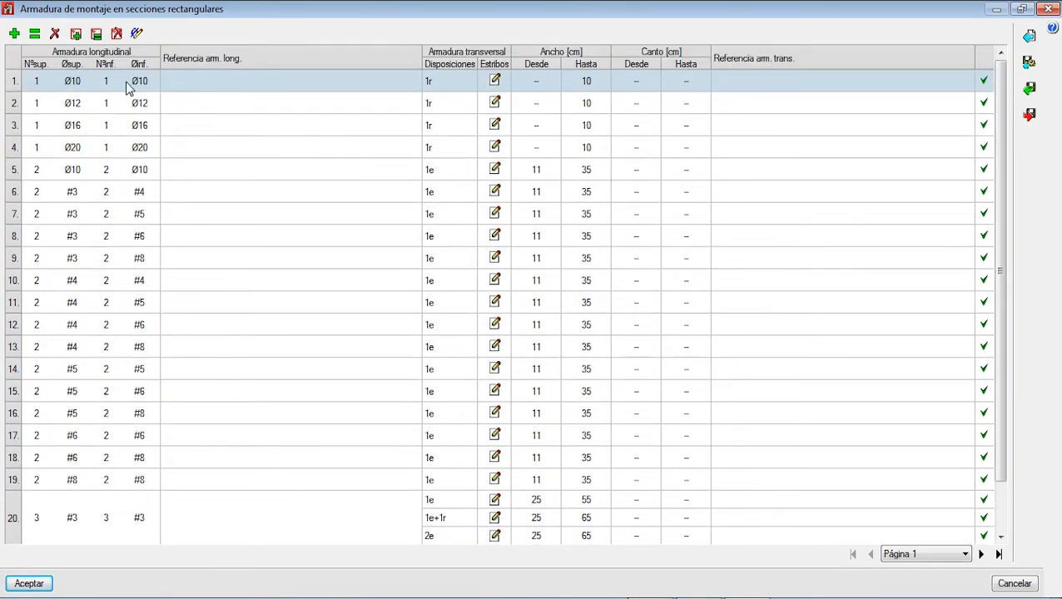
# Step: Restrict the table's usable diameters to #3, #4, #5 and #6, agreeing to delete the reinforcement rows that use excluded diameters
pyautogui.click(138, 34)
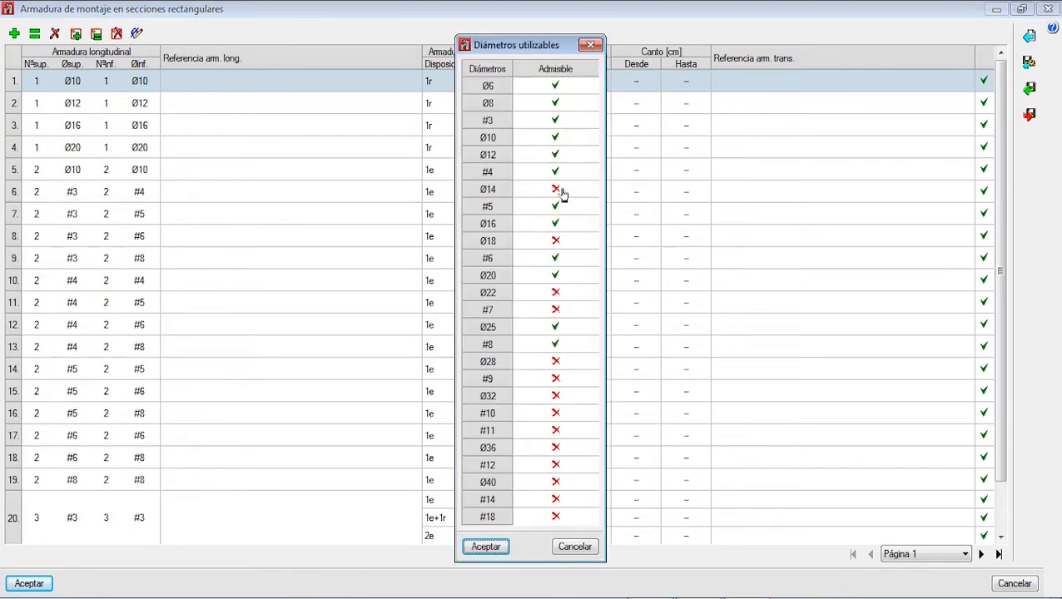
pyautogui.click(555, 89)
pyautogui.click(553, 103)
pyautogui.click(557, 155)
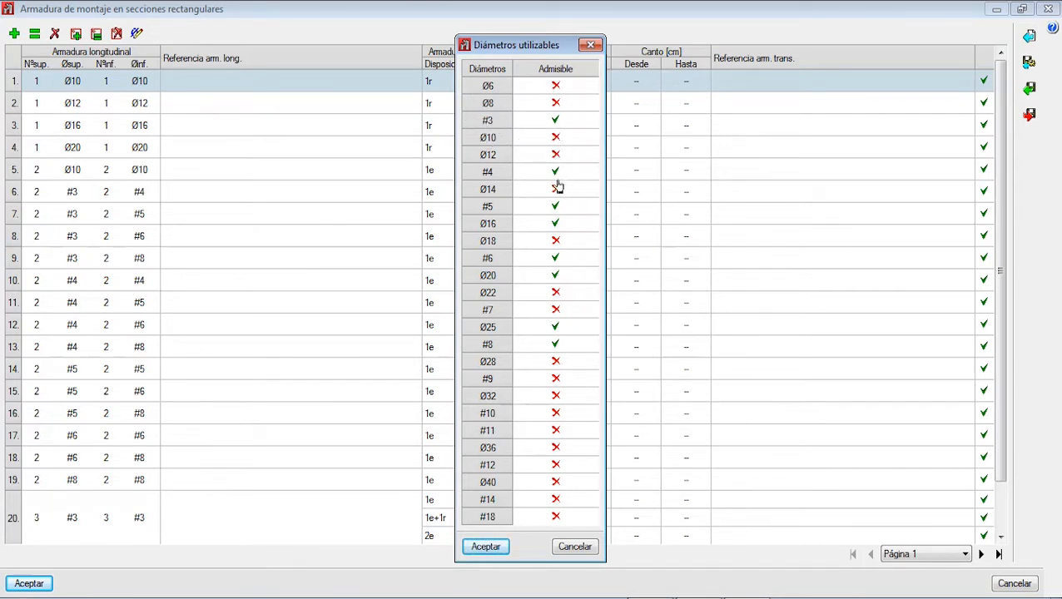
pyautogui.click(556, 225)
pyautogui.click(562, 329)
pyautogui.click(556, 345)
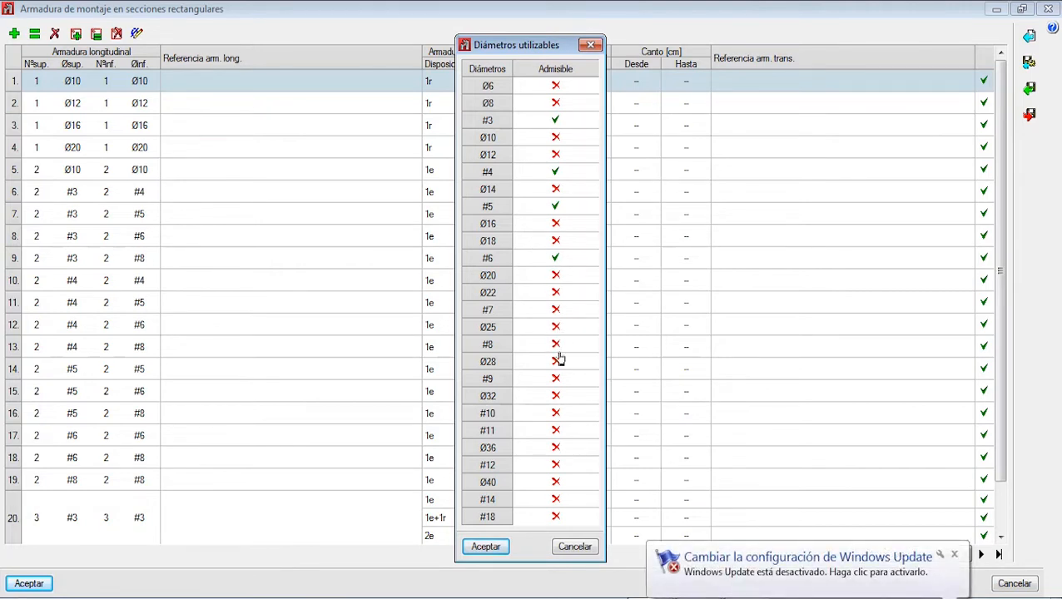
pyautogui.click(486, 547)
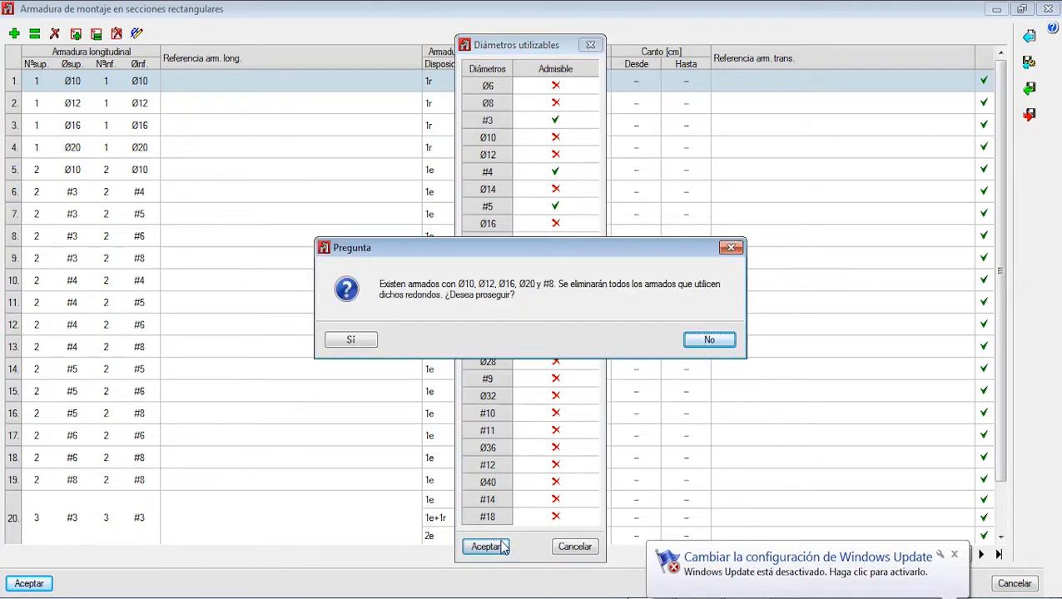
pyautogui.click(351, 342)
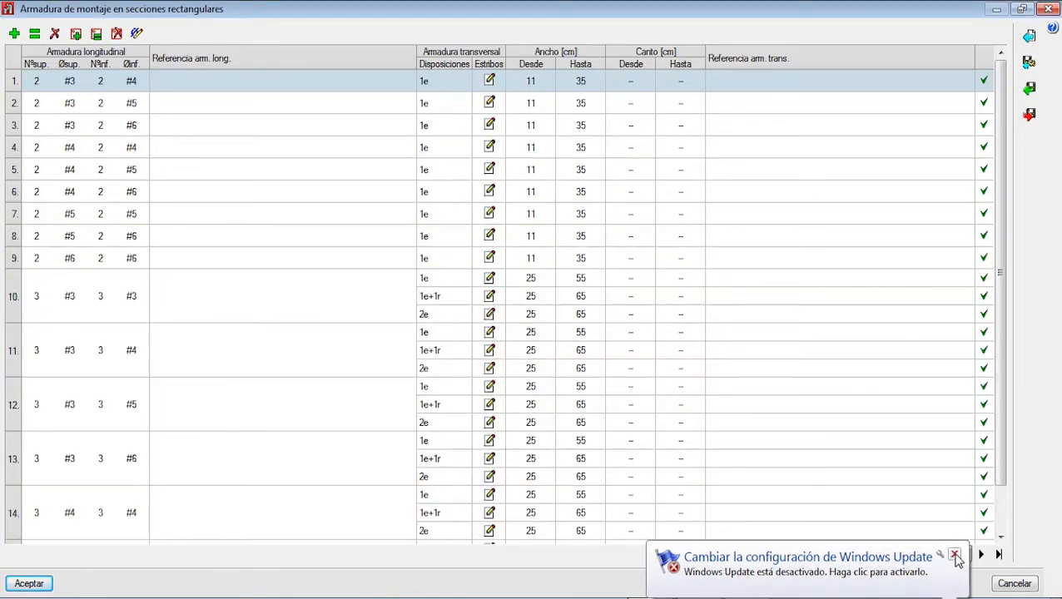
pyautogui.click(956, 555)
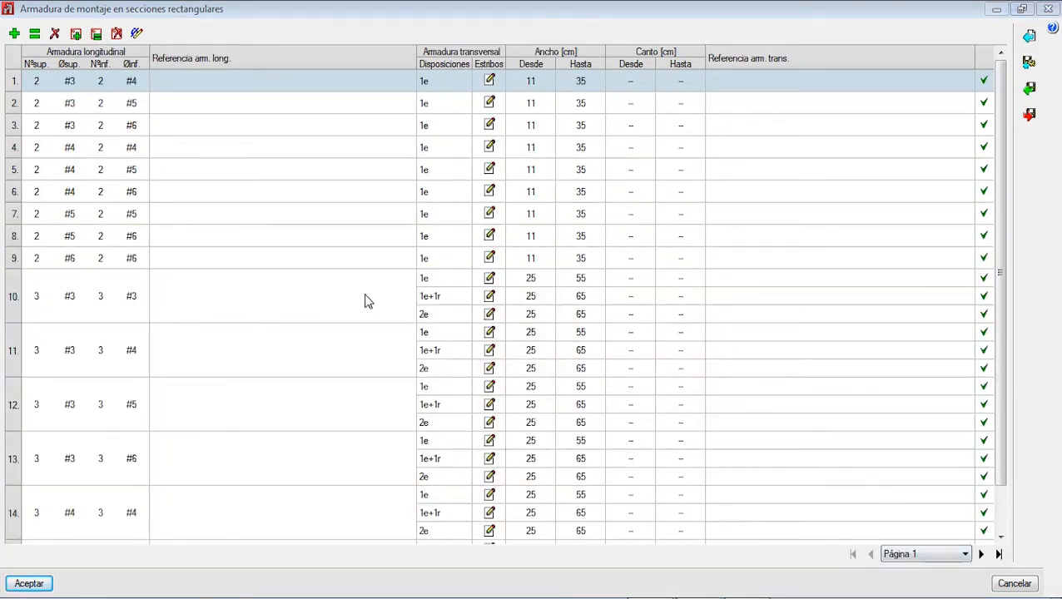
# Step: Examine the bar combinations on pages 2 and 3 and the first stirrup arrangement of row 25, and return to page 1
pyautogui.click(244, 258)
pyautogui.click(279, 353)
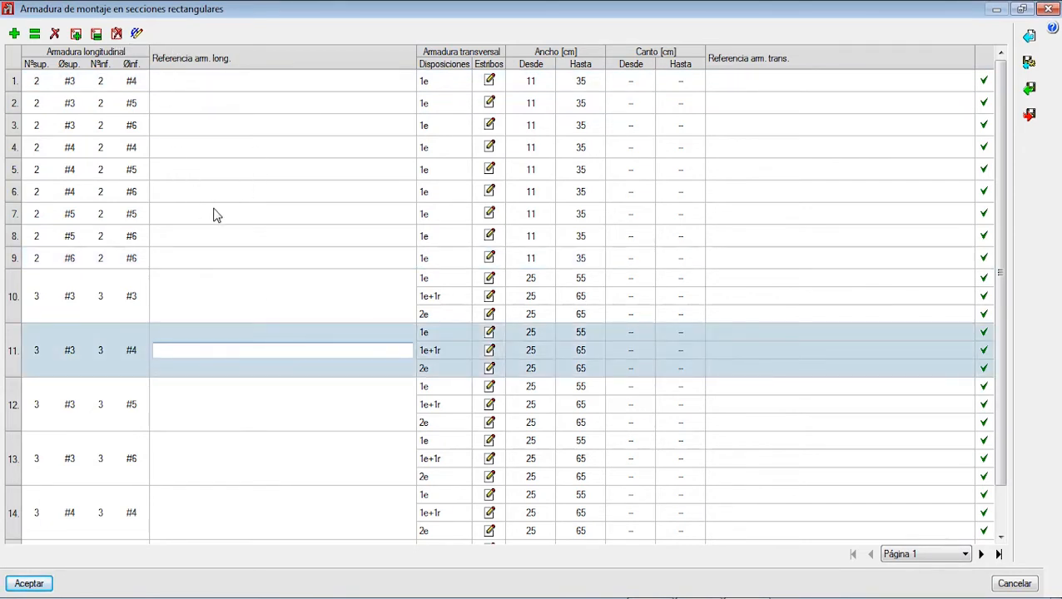
pyautogui.click(938, 554)
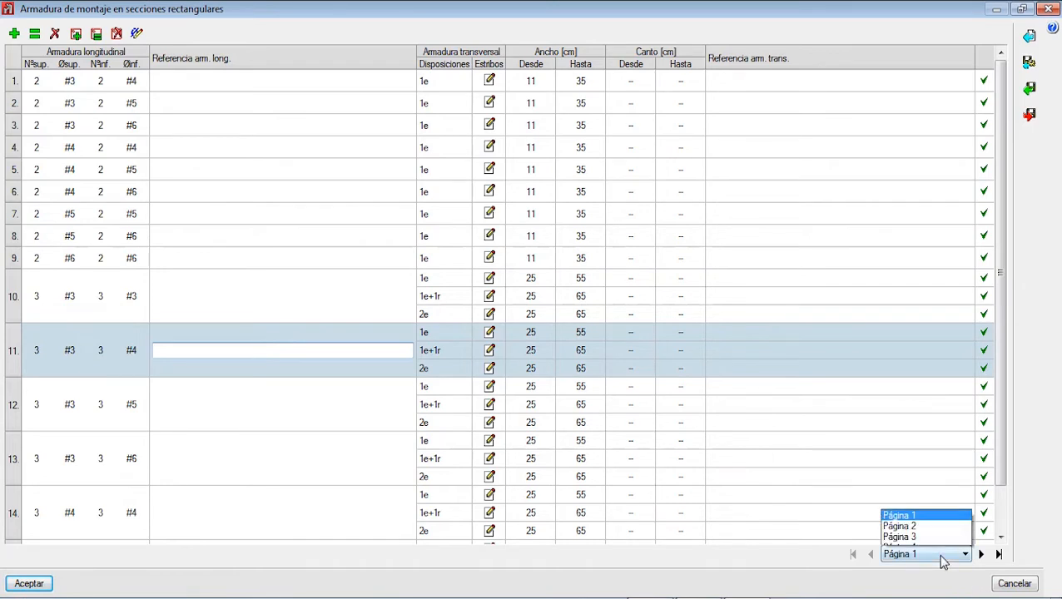
pyautogui.click(932, 486)
pyautogui.click(926, 553)
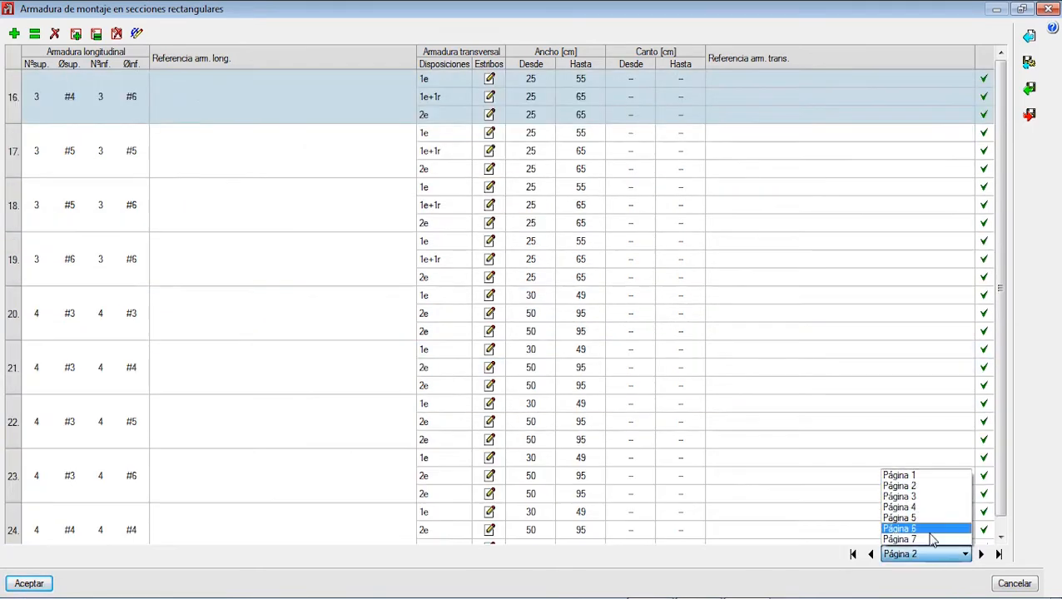
pyautogui.click(916, 497)
pyautogui.click(490, 78)
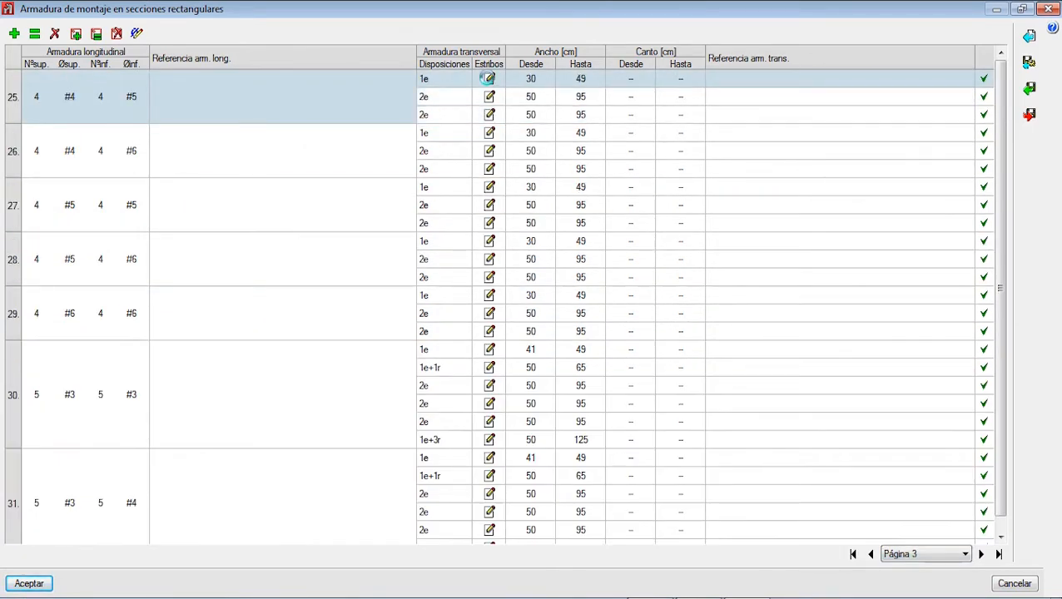
pyautogui.click(649, 164)
pyautogui.click(921, 556)
pyautogui.click(900, 476)
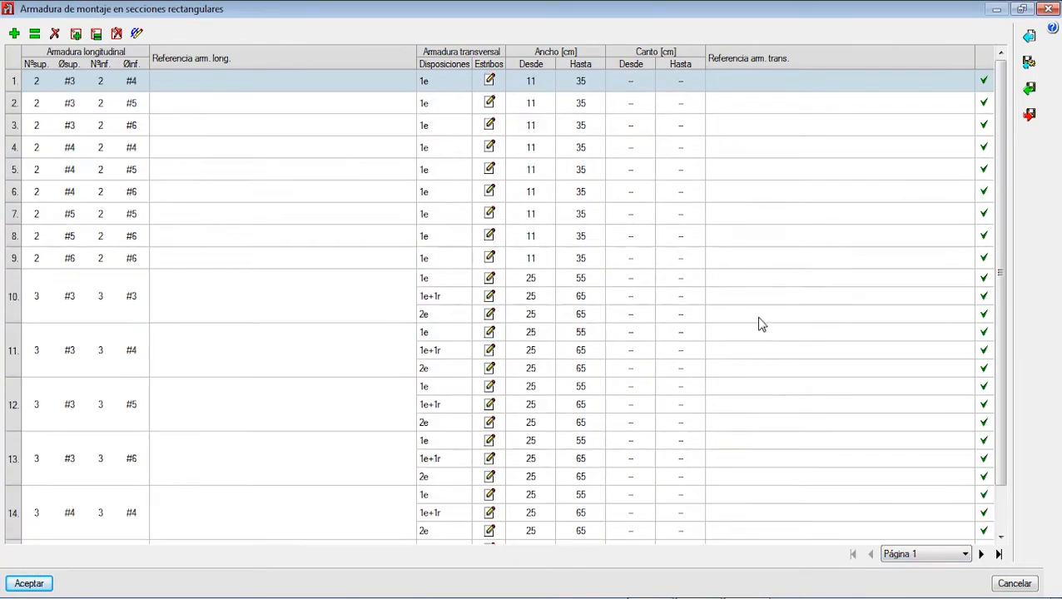
# Step: Open the stirrup arrangement of row 1 full size and view the stirrup types offered for its perimeter stirrup
pyautogui.click(491, 80)
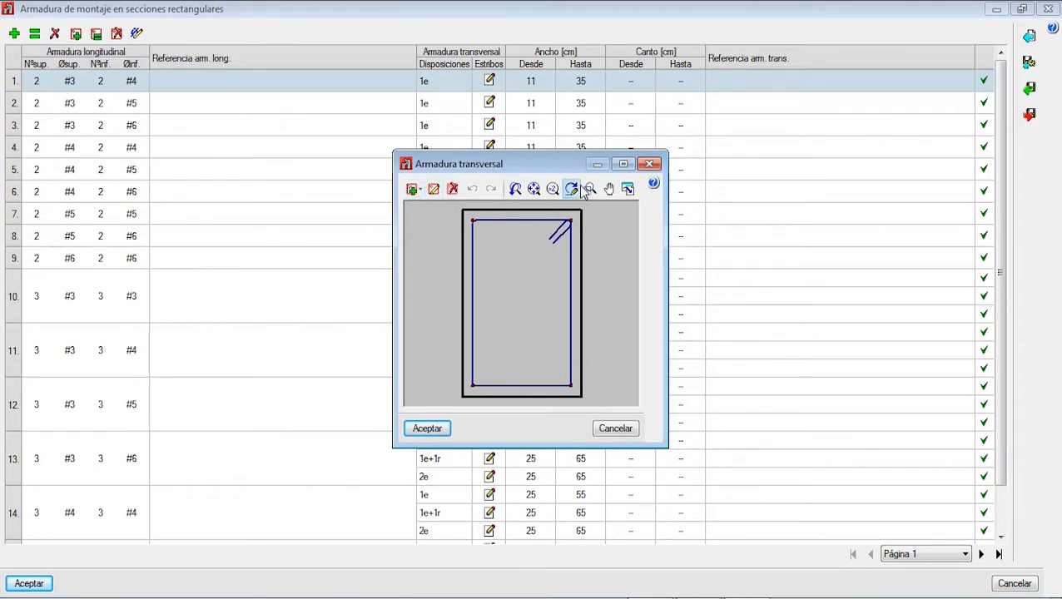
pyautogui.click(624, 164)
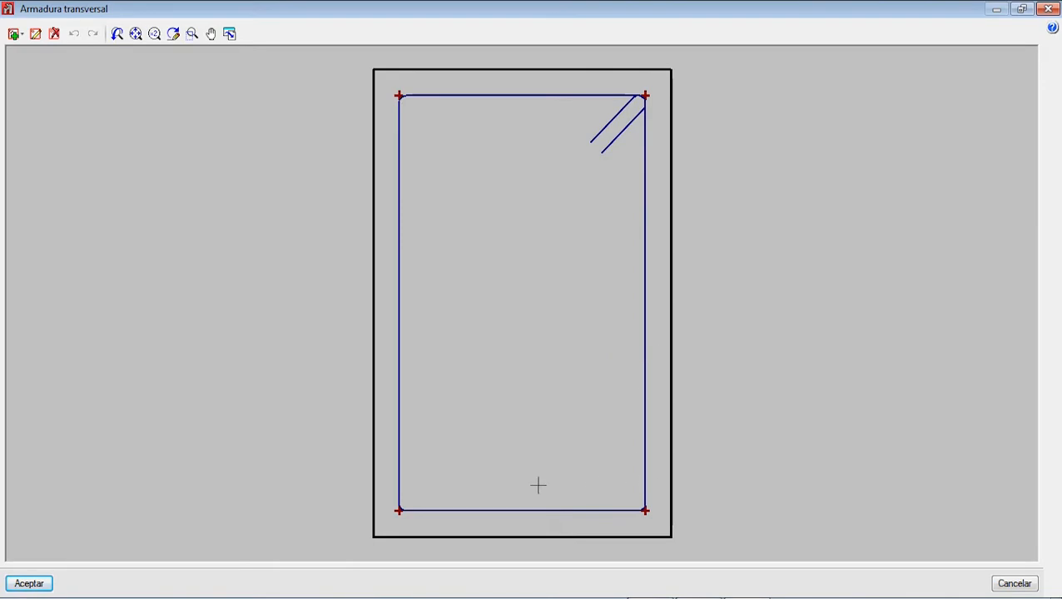
pyautogui.click(54, 34)
pyautogui.click(37, 34)
pyautogui.click(400, 137)
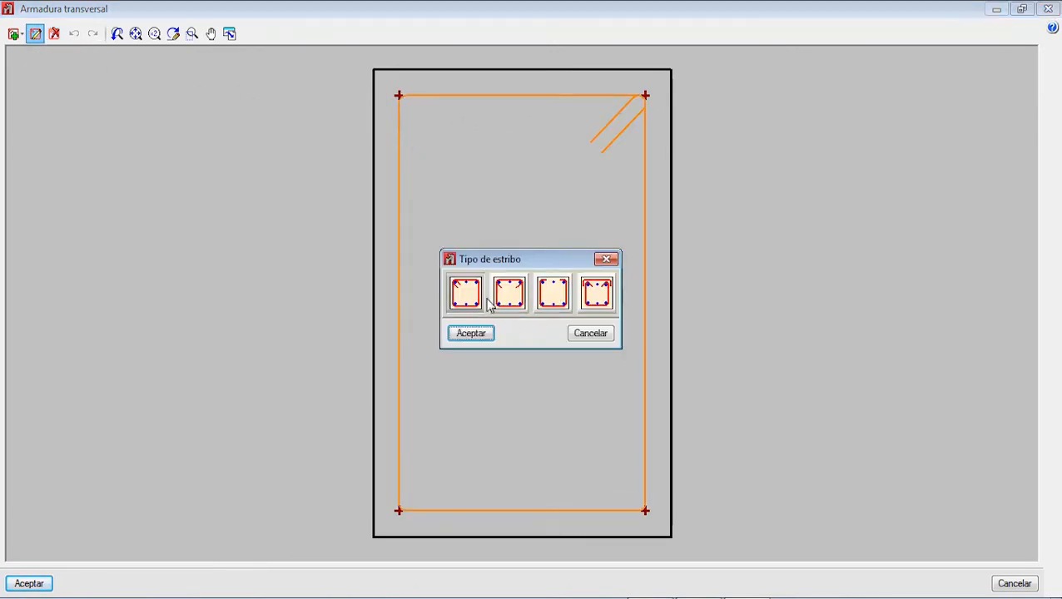
pyautogui.click(607, 259)
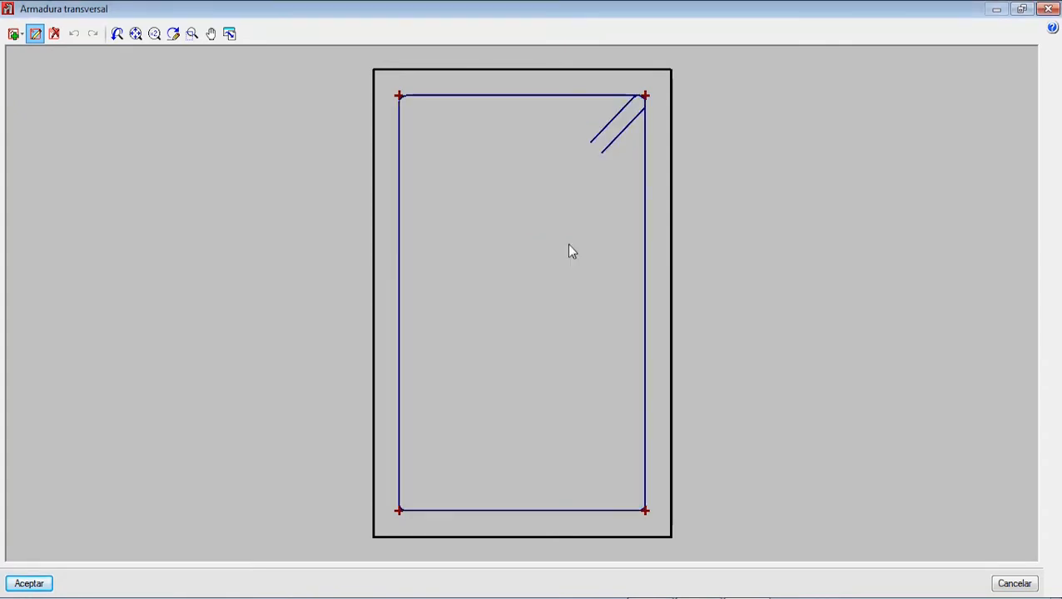
# Step: Add narrow closed vertical ties at the left and right bar pairs of the section
pyautogui.click(14, 35)
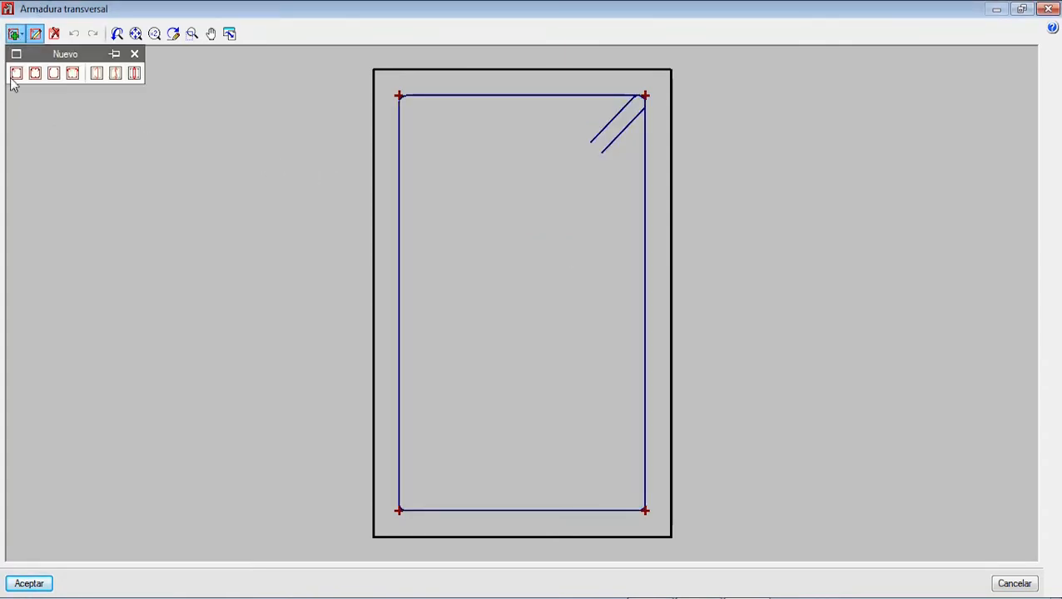
pyautogui.click(134, 74)
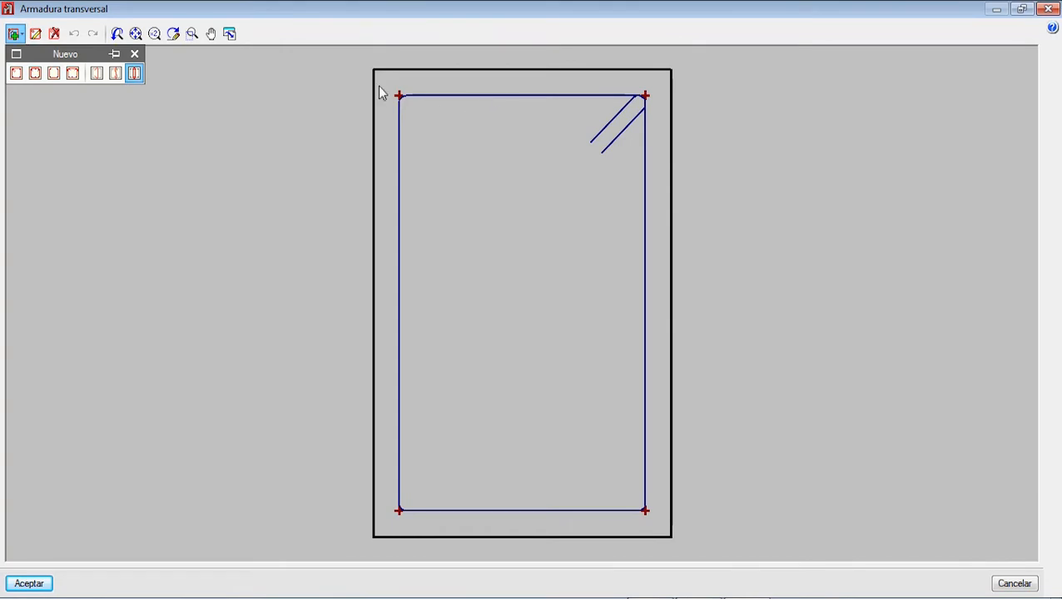
pyautogui.click(398, 96)
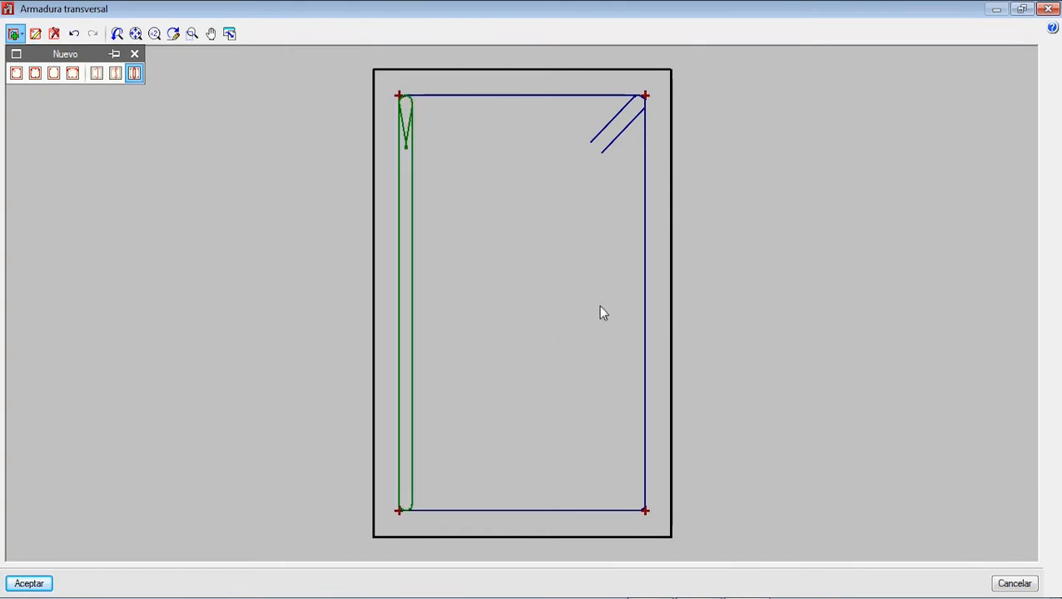
pyautogui.click(645, 97)
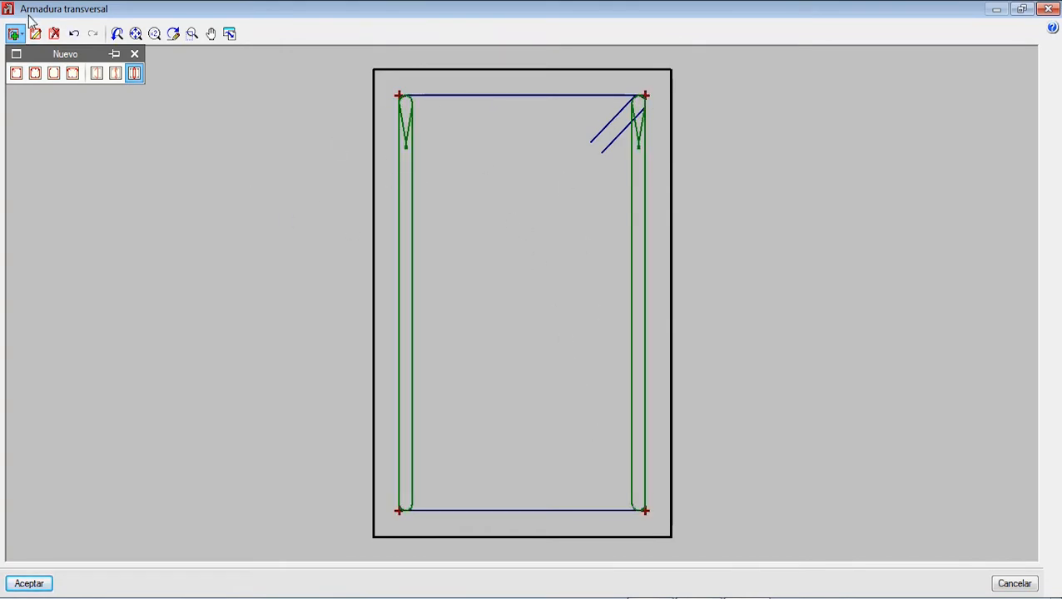
# Step: Delete both narrow vertical ties, keeping only the perimeter stirrup, and accept the transverse reinforcement
pyautogui.click(54, 33)
pyautogui.click(415, 248)
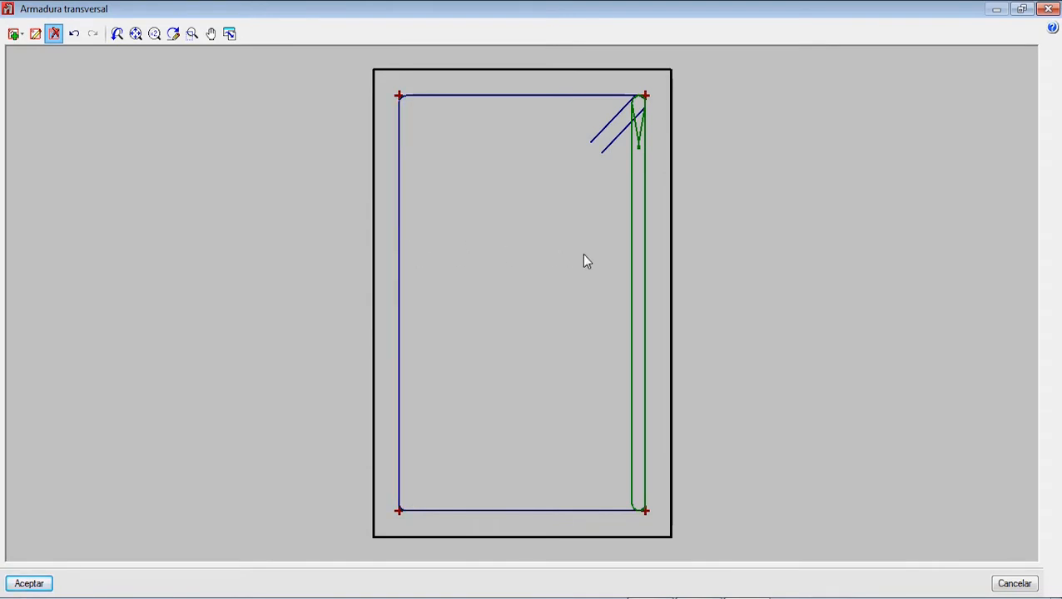
pyautogui.click(634, 266)
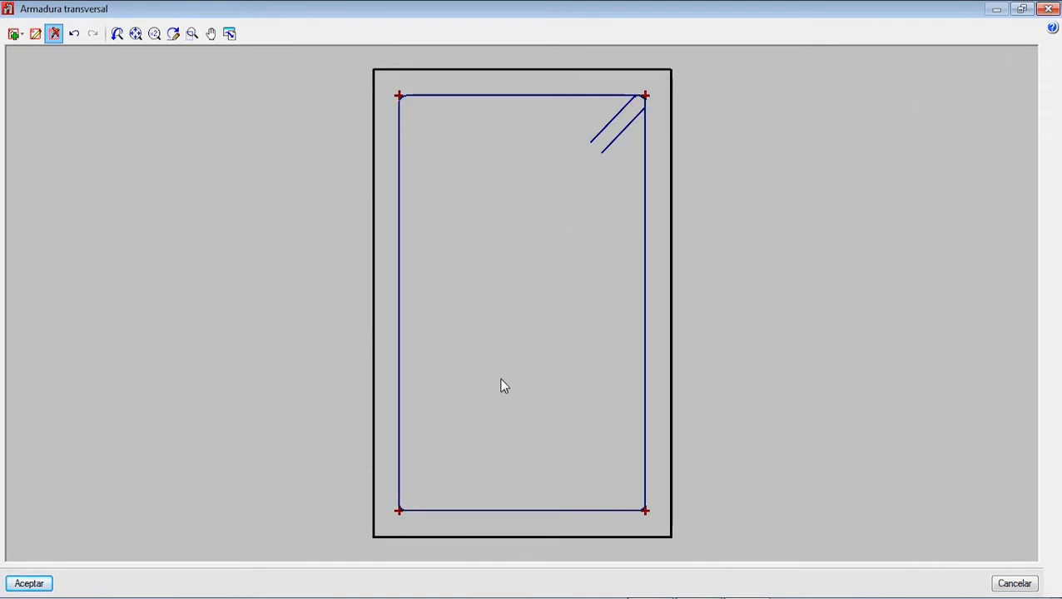
pyautogui.click(40, 585)
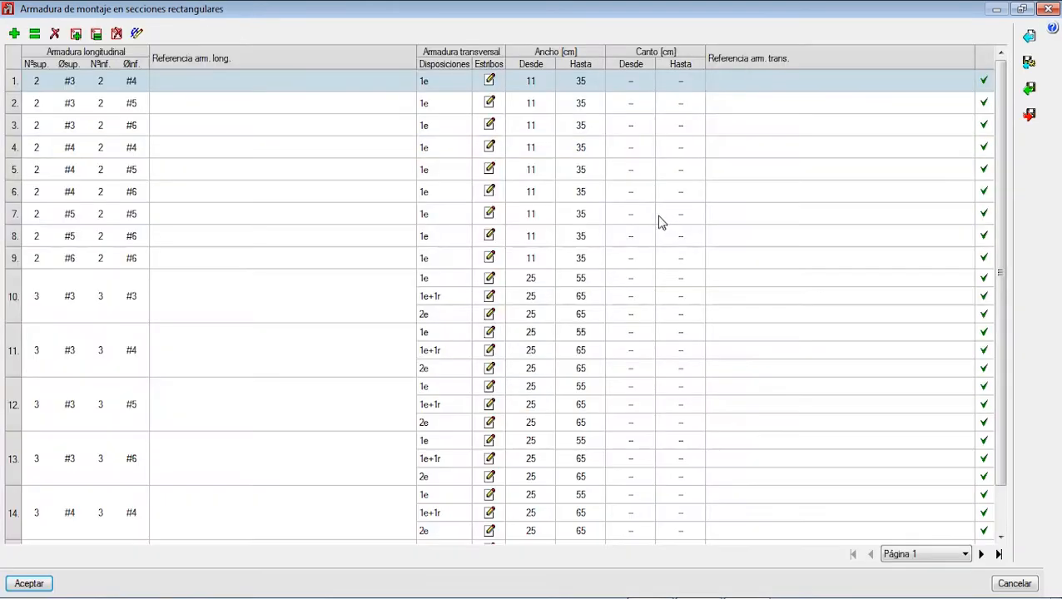
# Step: Inspect the 1e+3r stirrup arrangement of row 39 on page 5, and return to page 1 of the table
pyautogui.scroll(-1, 550, 264)
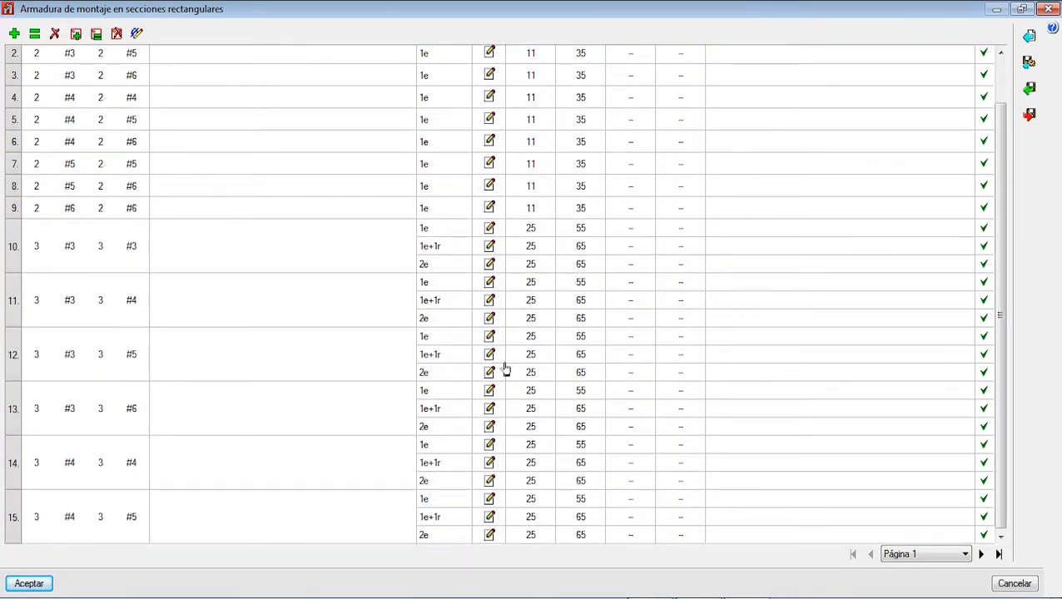
pyautogui.click(882, 553)
pyautogui.click(924, 516)
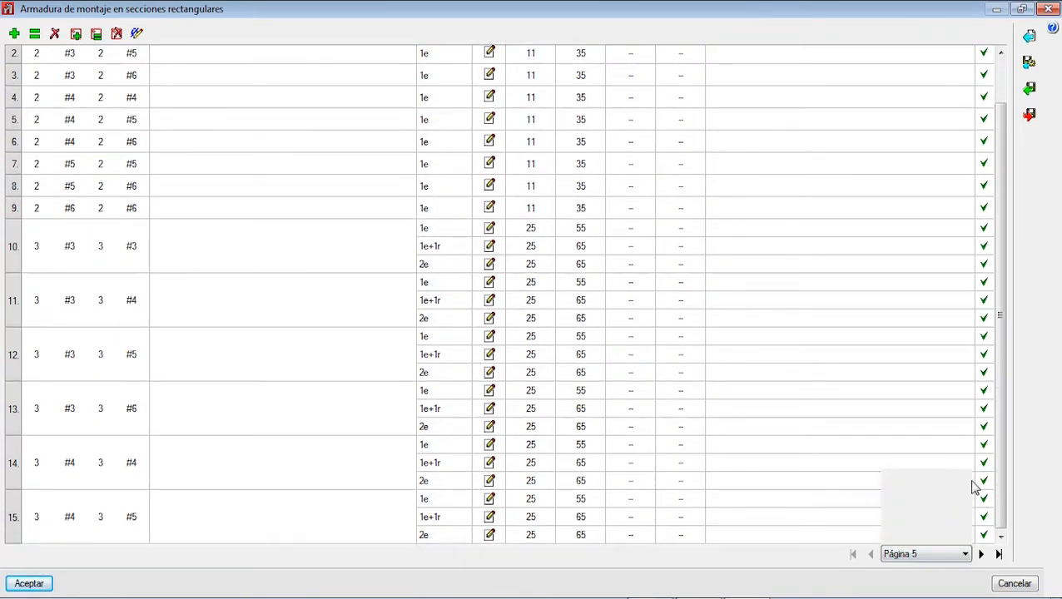
pyautogui.click(499, 386)
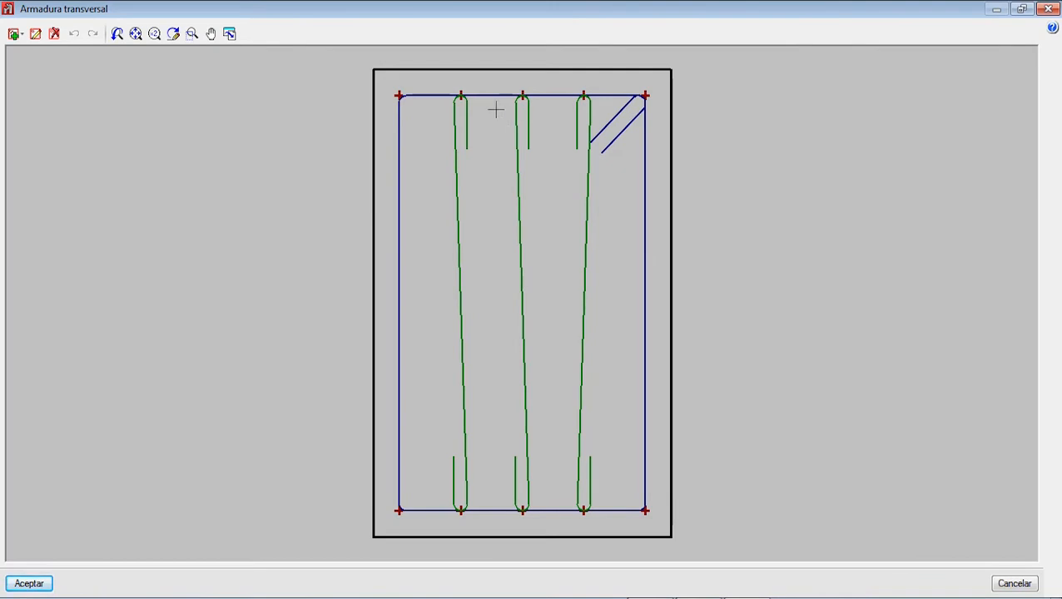
pyautogui.click(1048, 8)
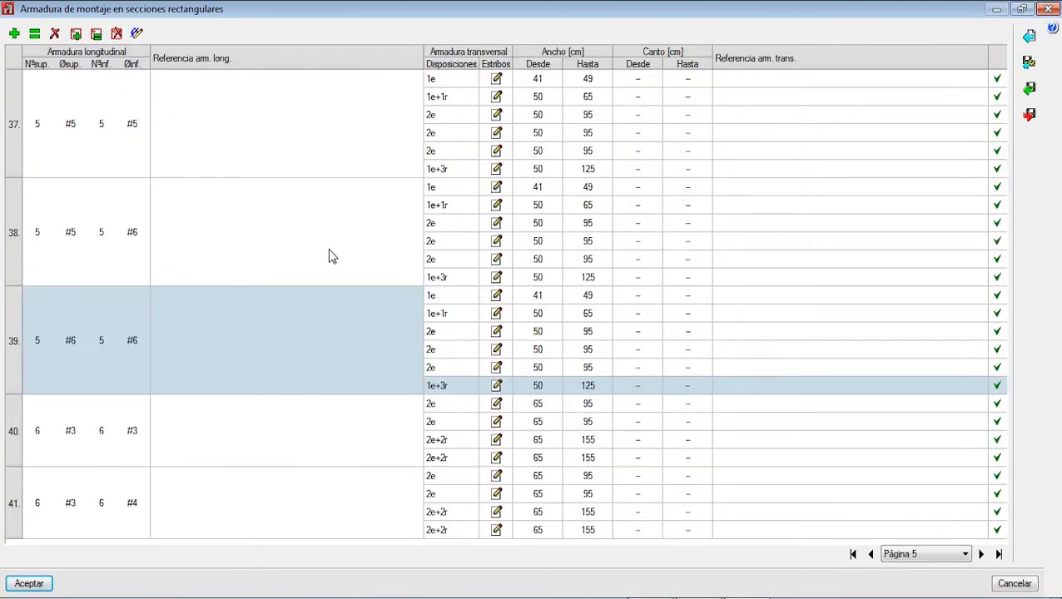
pyautogui.click(912, 554)
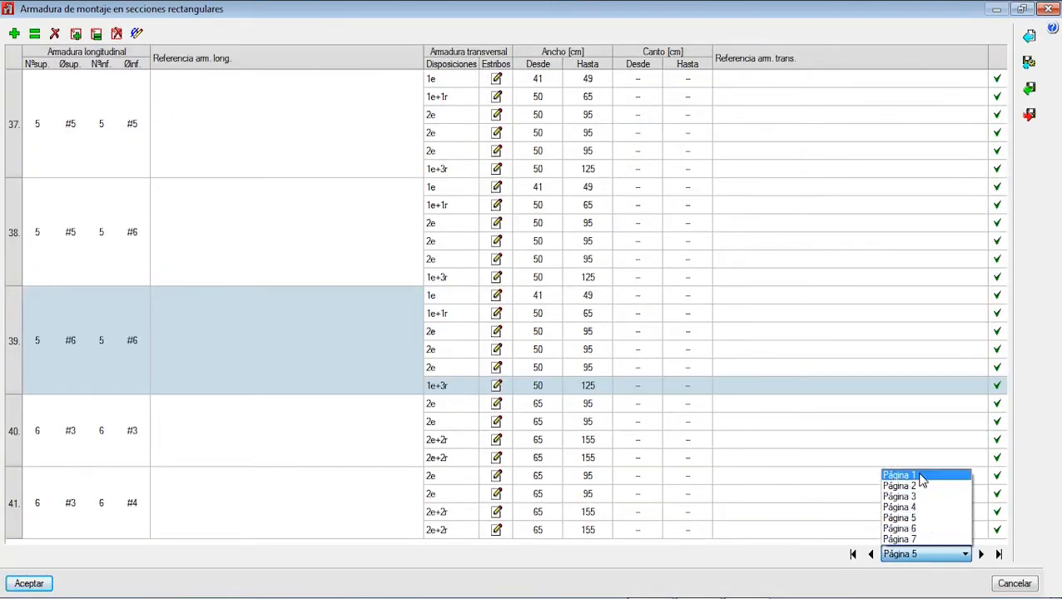
pyautogui.click(919, 476)
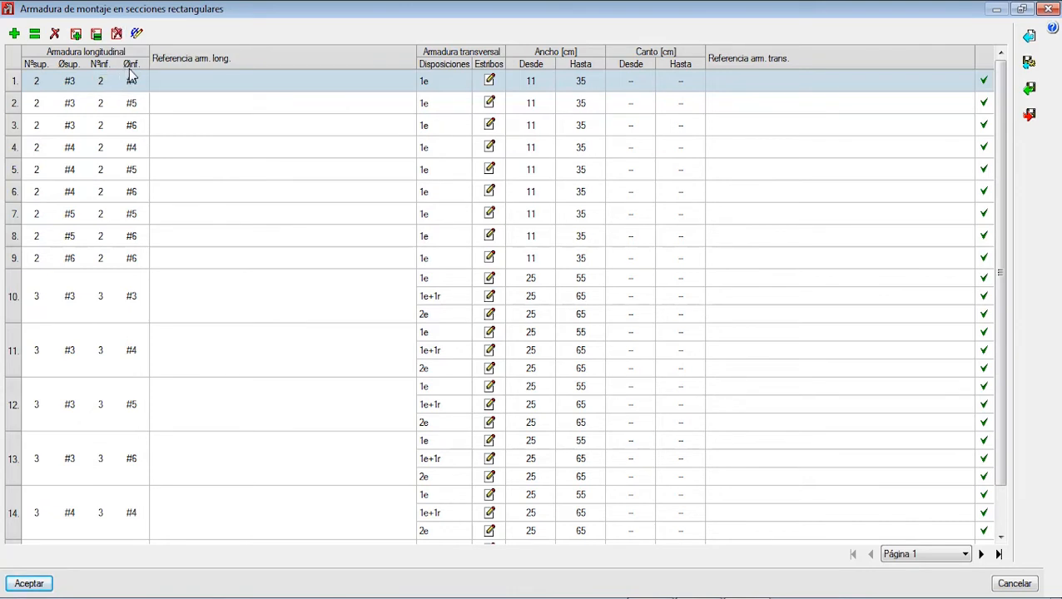
pyautogui.click(212, 94)
pyautogui.click(202, 86)
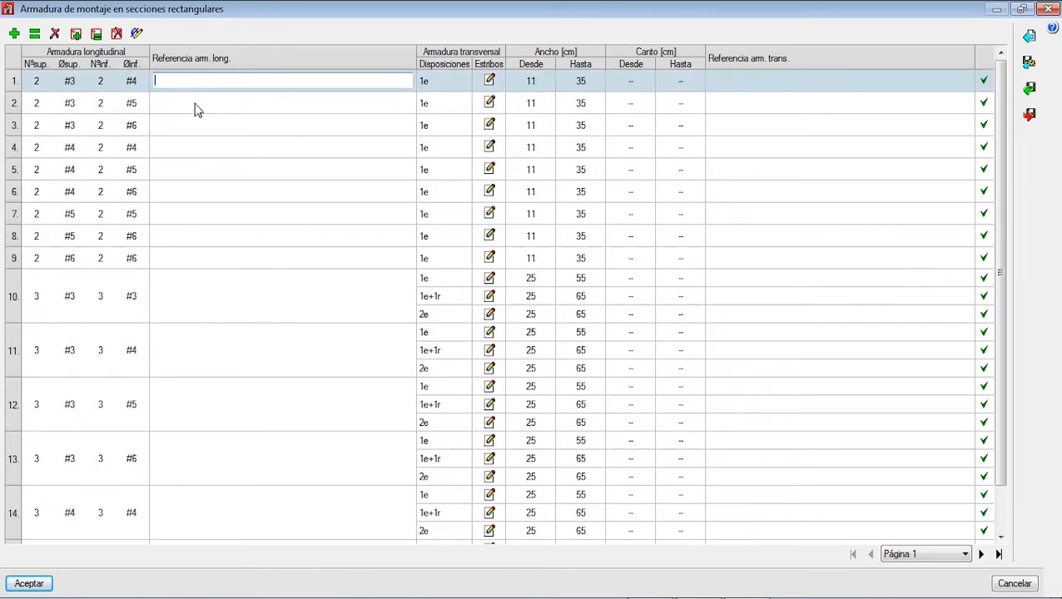
pyautogui.click(178, 100)
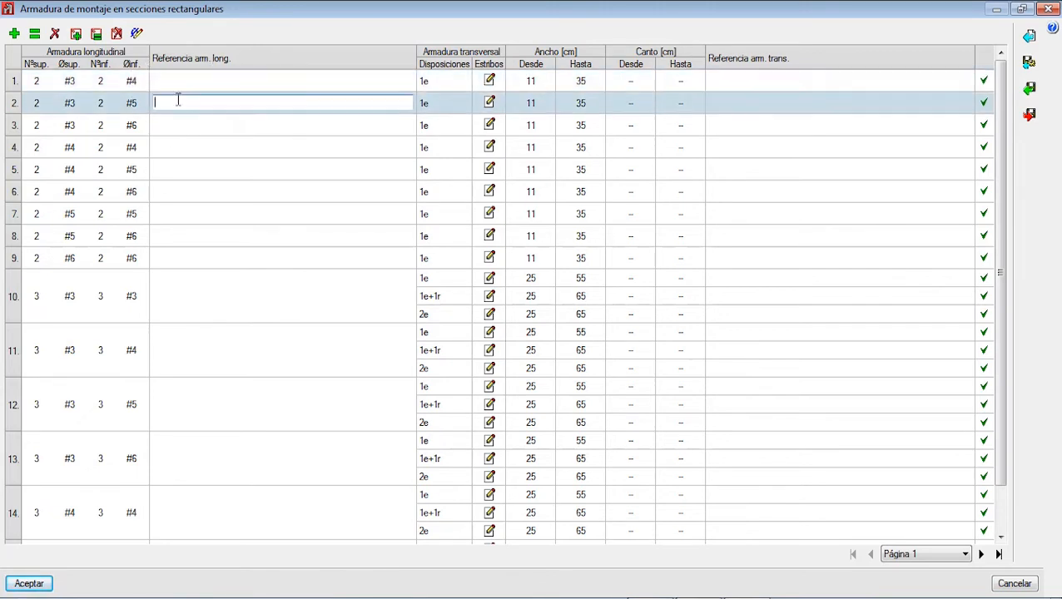
pyautogui.click(171, 81)
pyautogui.click(168, 98)
pyautogui.click(187, 84)
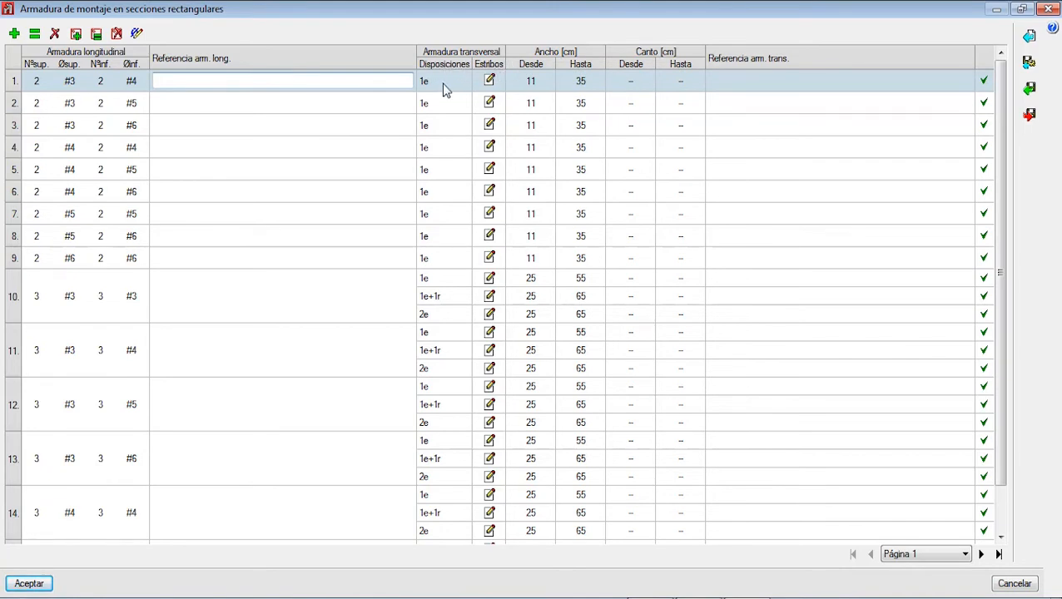
# Step: Inspect the stirrup arrangements 1e of row 1, 1e+1r of row 10, 2e of row 11 and 1e+1r of row 14
pyautogui.click(489, 81)
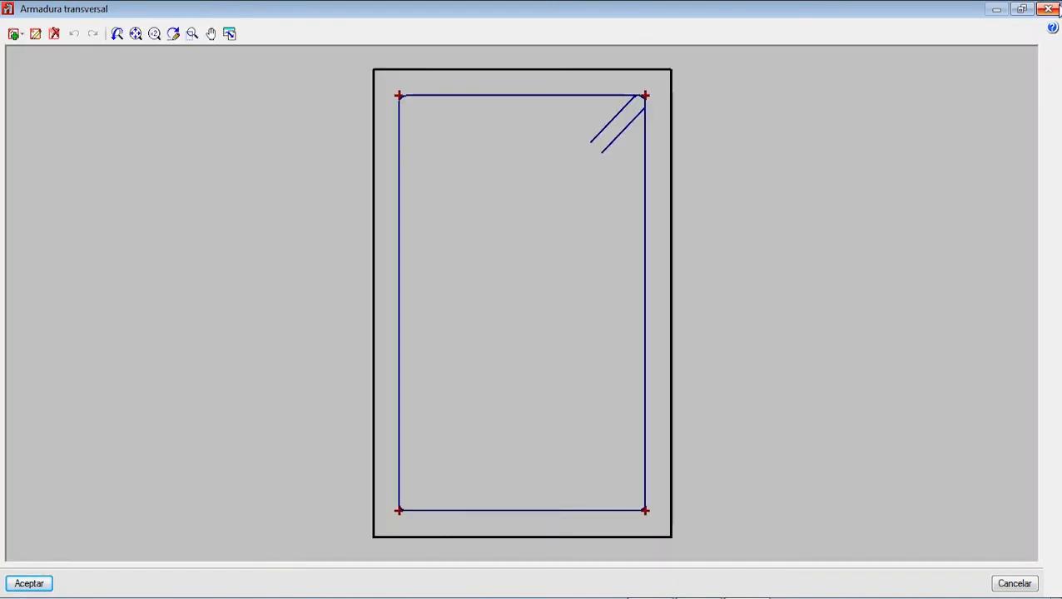
pyautogui.click(1047, 9)
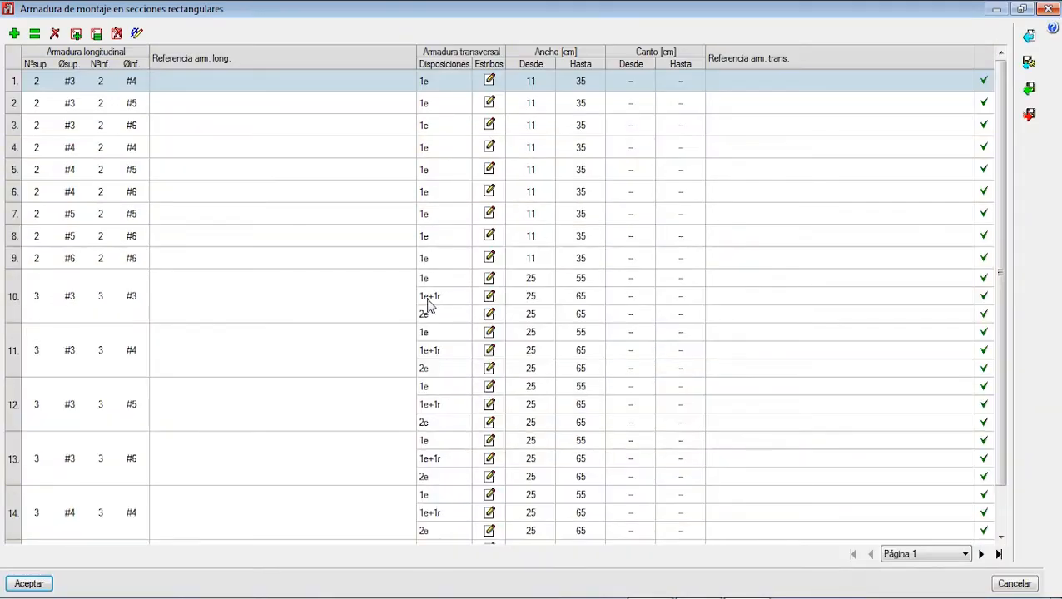
pyautogui.click(490, 299)
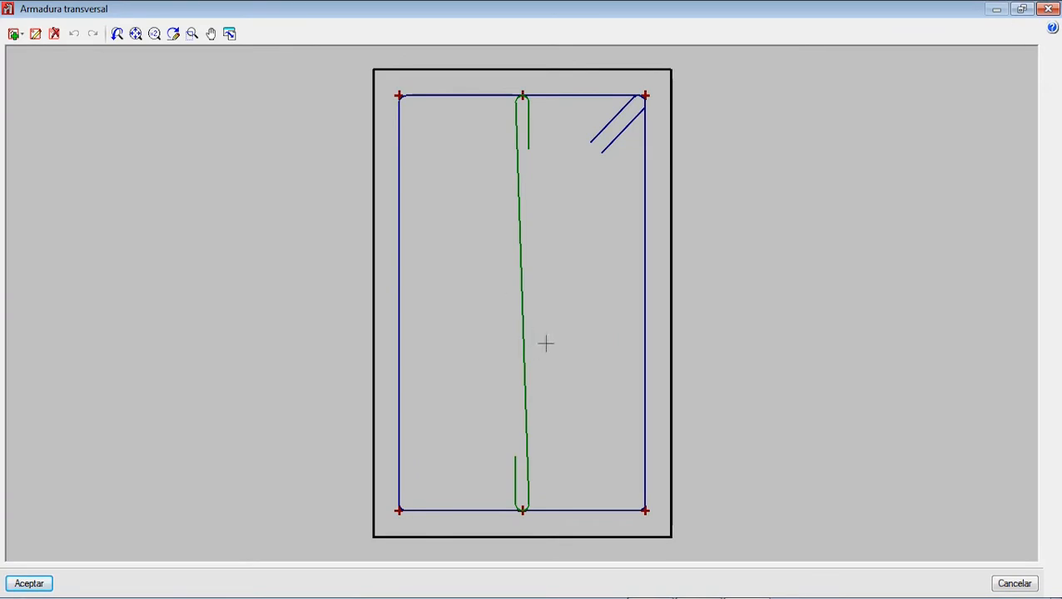
pyautogui.click(1048, 8)
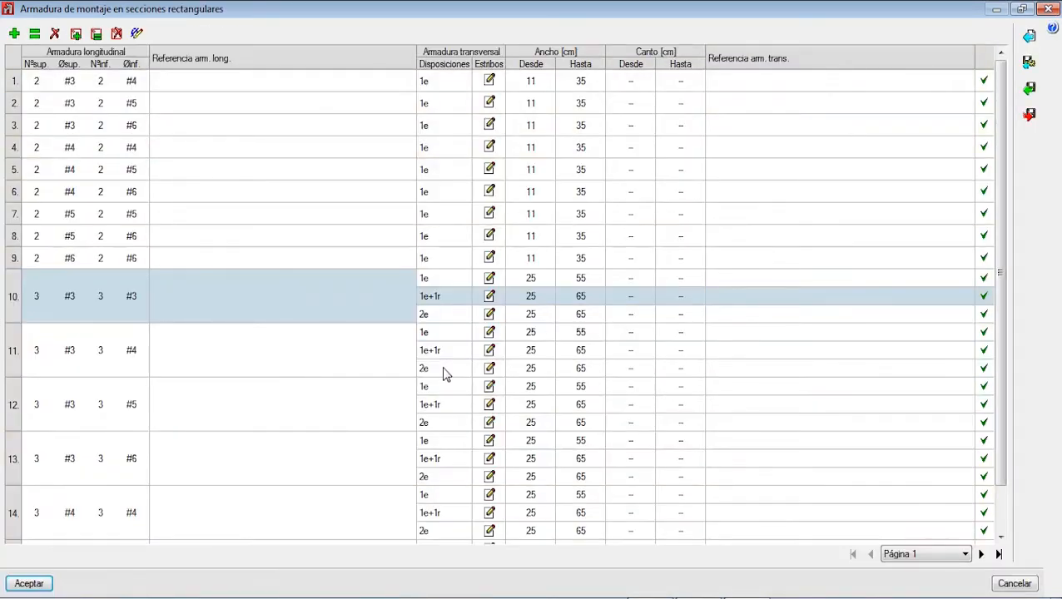
pyautogui.click(446, 373)
pyautogui.click(490, 369)
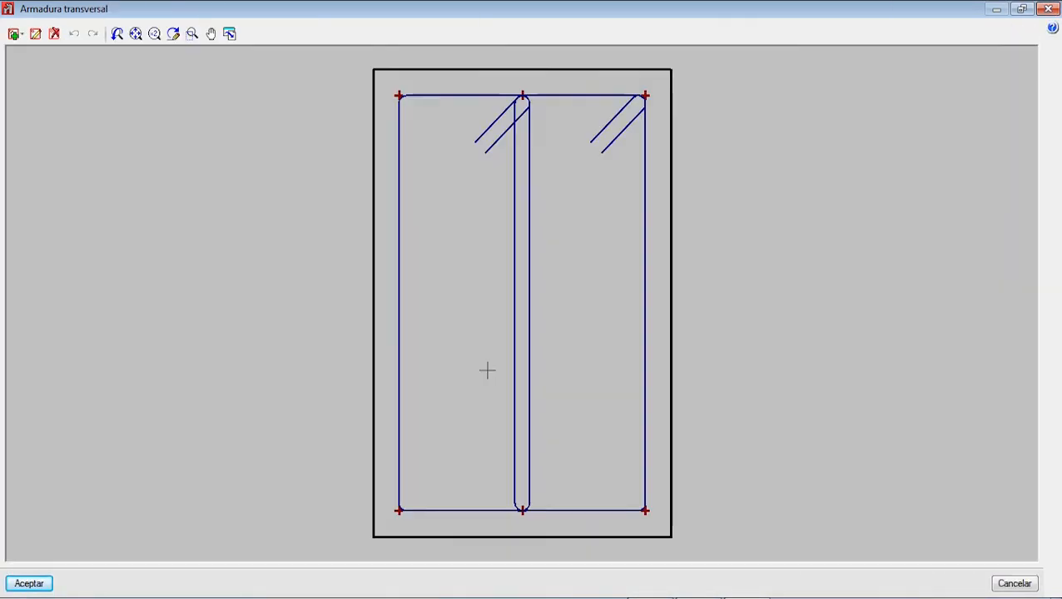
pyautogui.click(1048, 8)
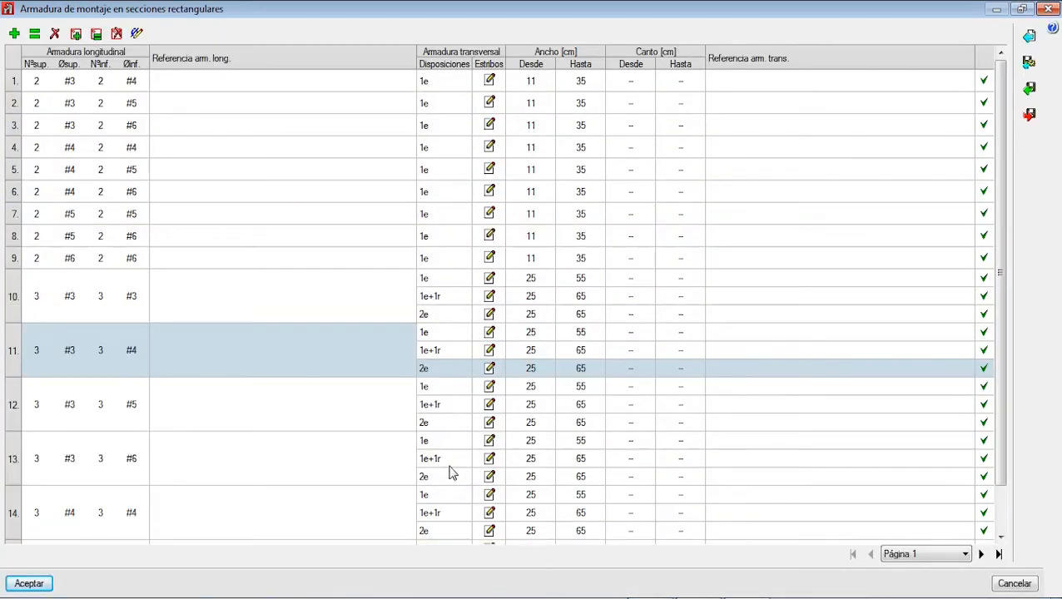
pyautogui.click(490, 513)
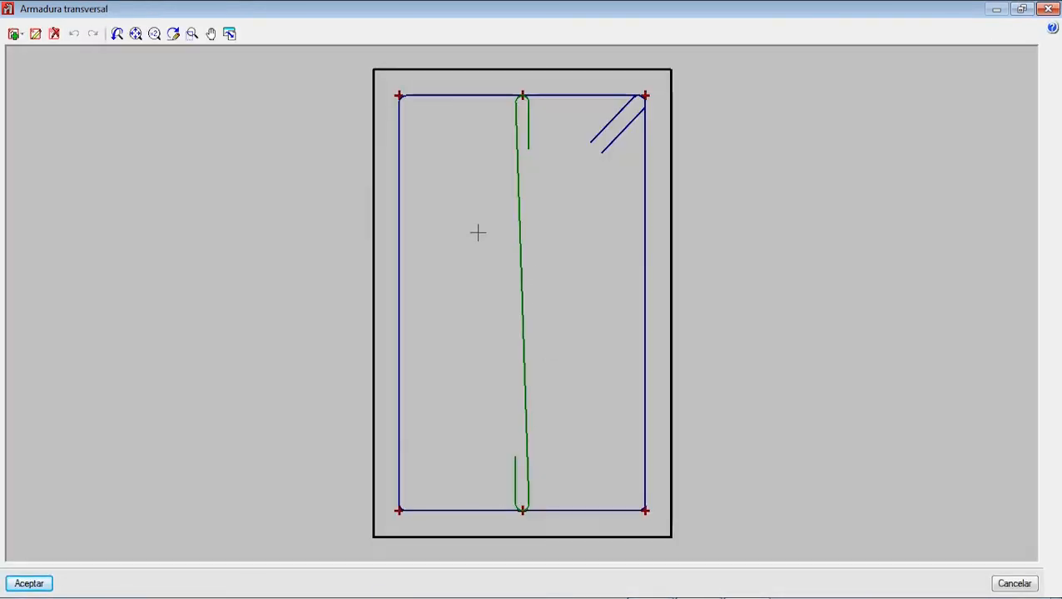
pyautogui.click(1048, 8)
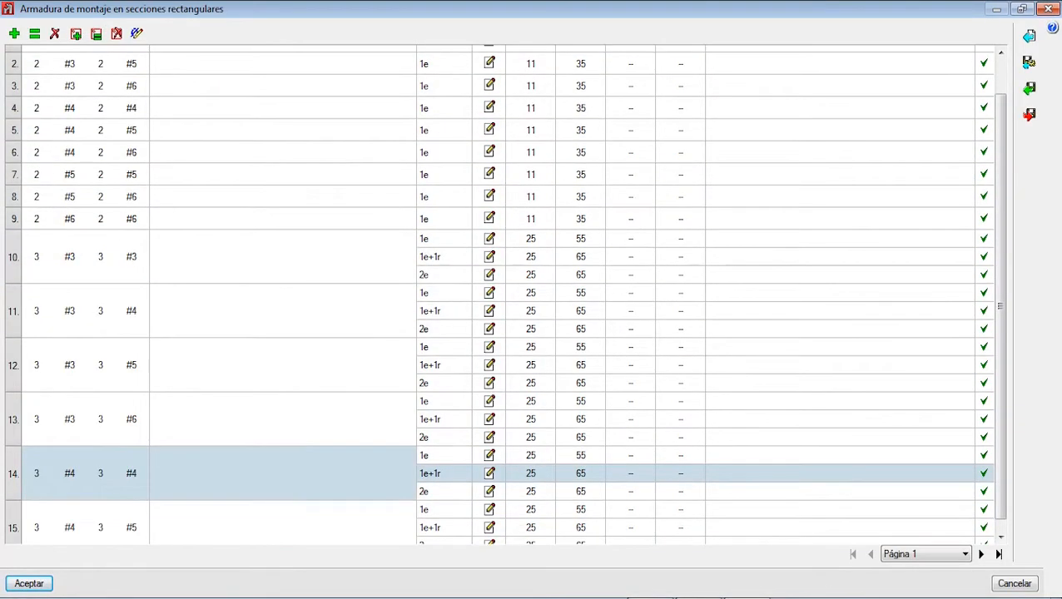
# Step: Go to page 7 of the table and inspect the last 2e+2r stirrup arrangement of row 49
pyautogui.click(940, 560)
pyautogui.click(916, 541)
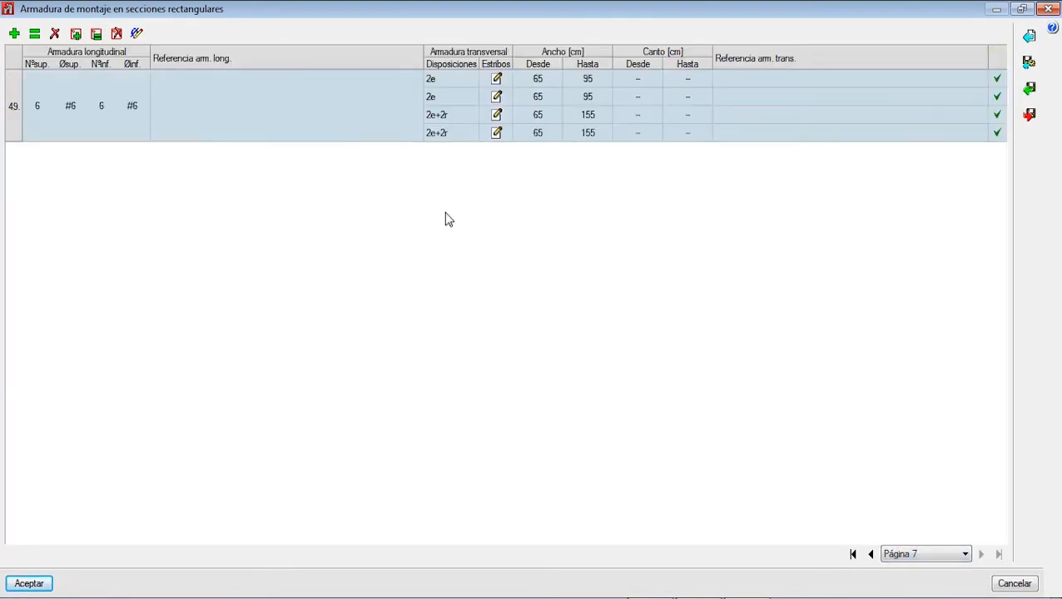
pyautogui.click(496, 135)
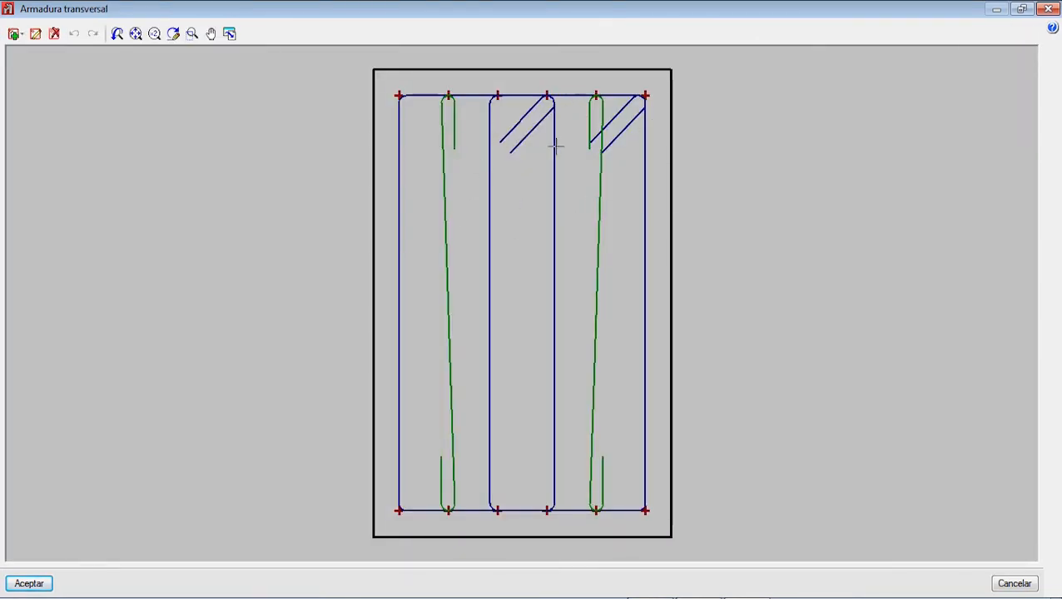
pyautogui.click(1047, 9)
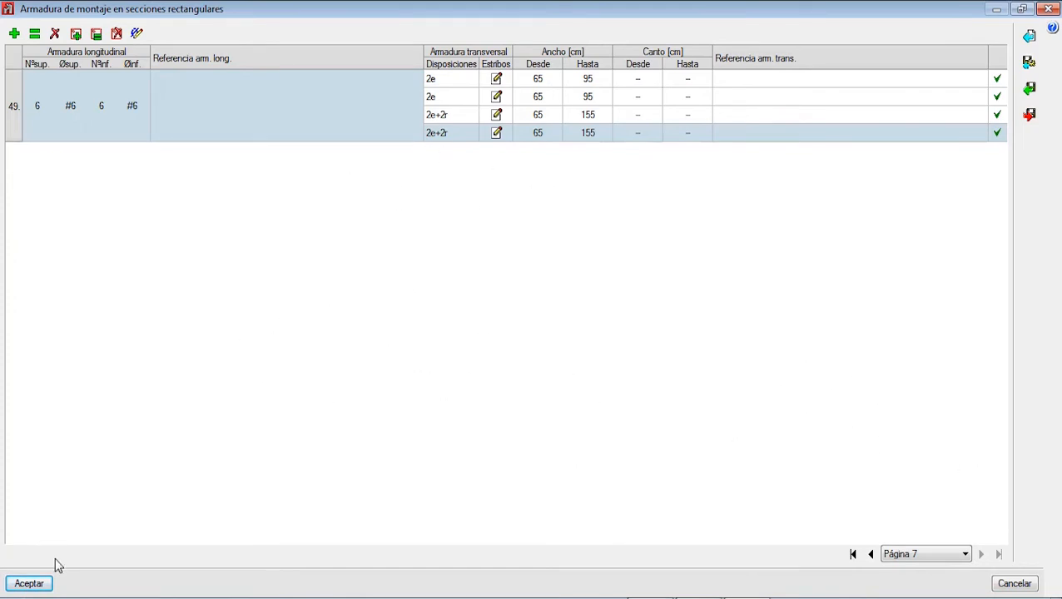
# Step: Accept the assembly reinforcement table for rectangular sections and open the one for rectangular sections with one flange
pyautogui.click(38, 584)
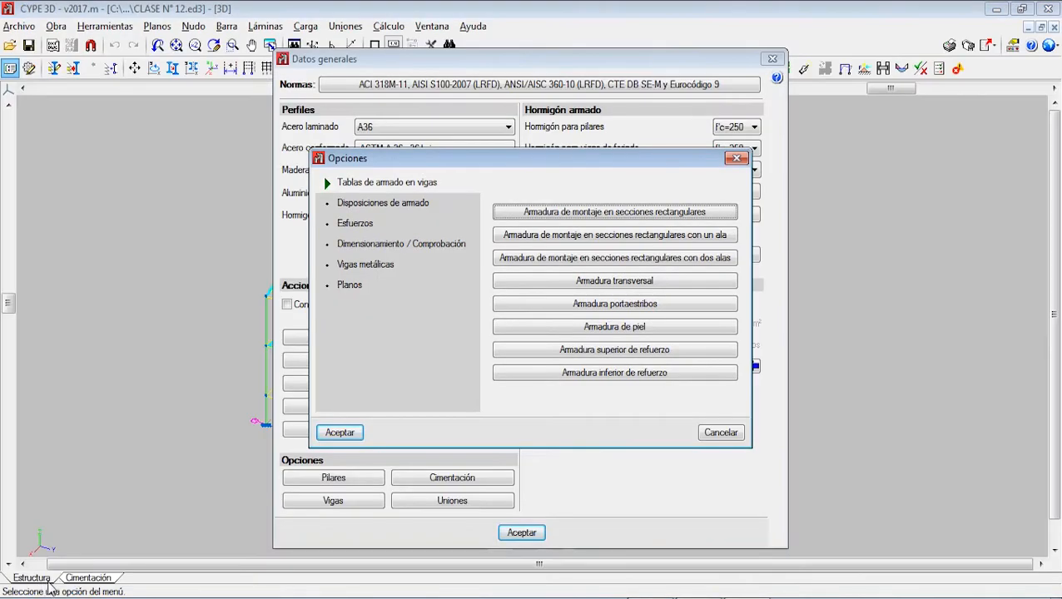
pyautogui.click(599, 235)
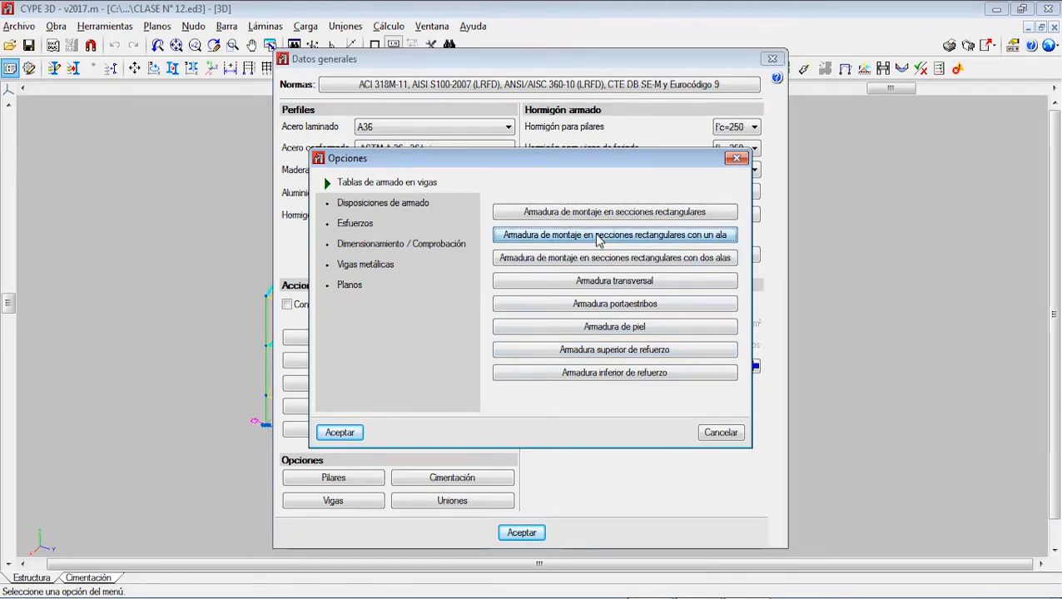
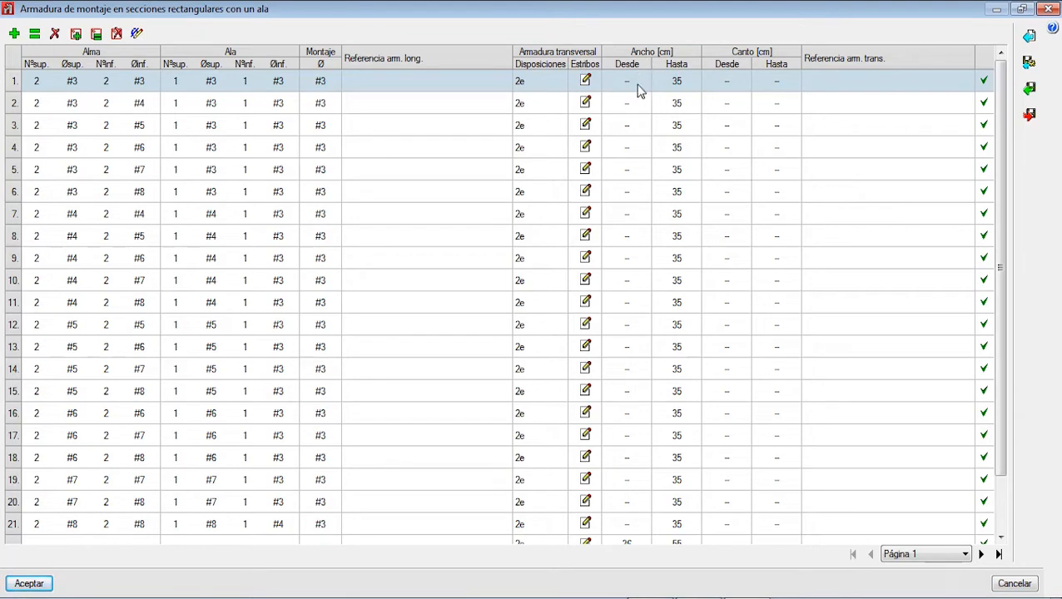
# Step: Inspect the width and depth limits (Ancho and Canto, Desde and Hasta) of row 1 in the one-flange table
pyautogui.click(636, 85)
pyautogui.click(662, 88)
pyautogui.click(644, 89)
pyautogui.click(667, 85)
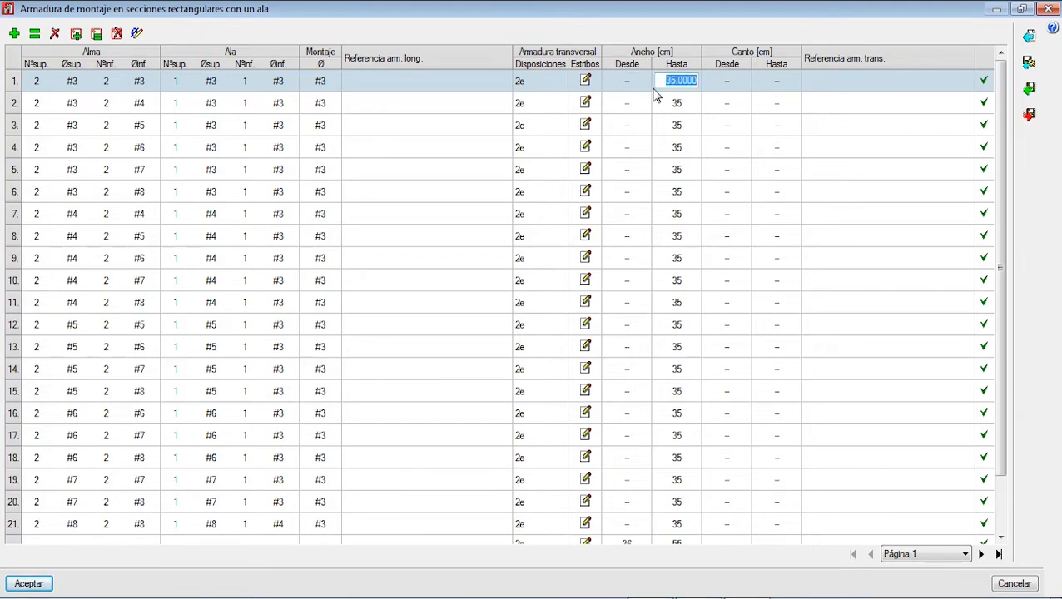
pyautogui.click(721, 83)
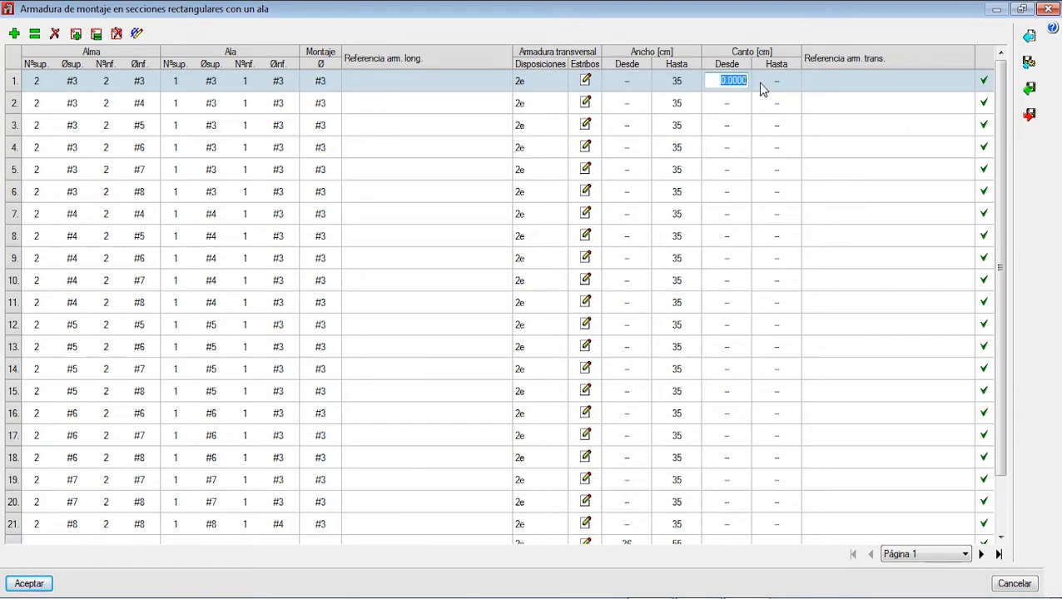
pyautogui.click(758, 82)
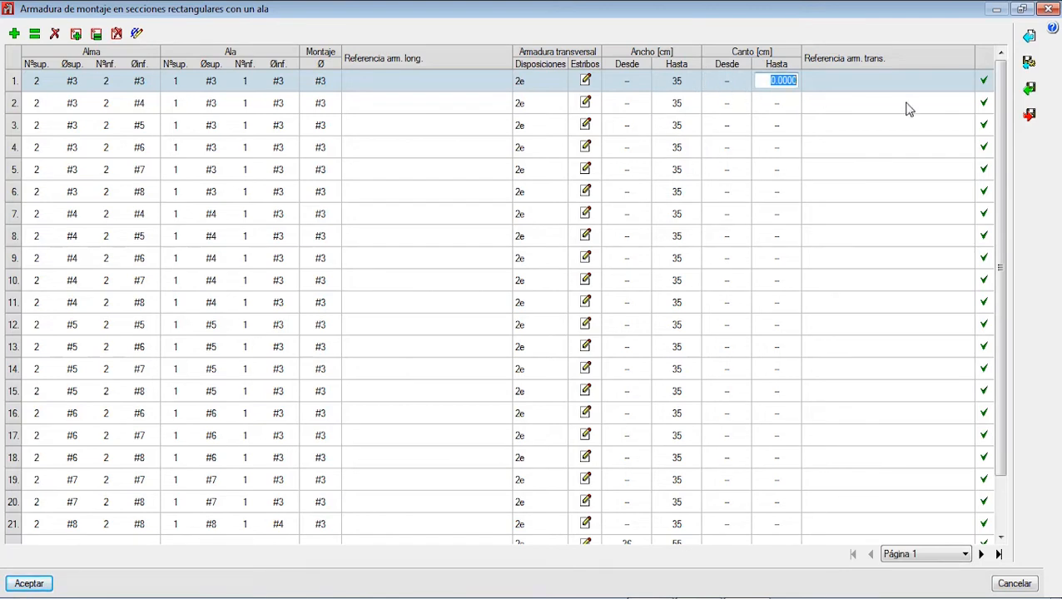
pyautogui.click(139, 34)
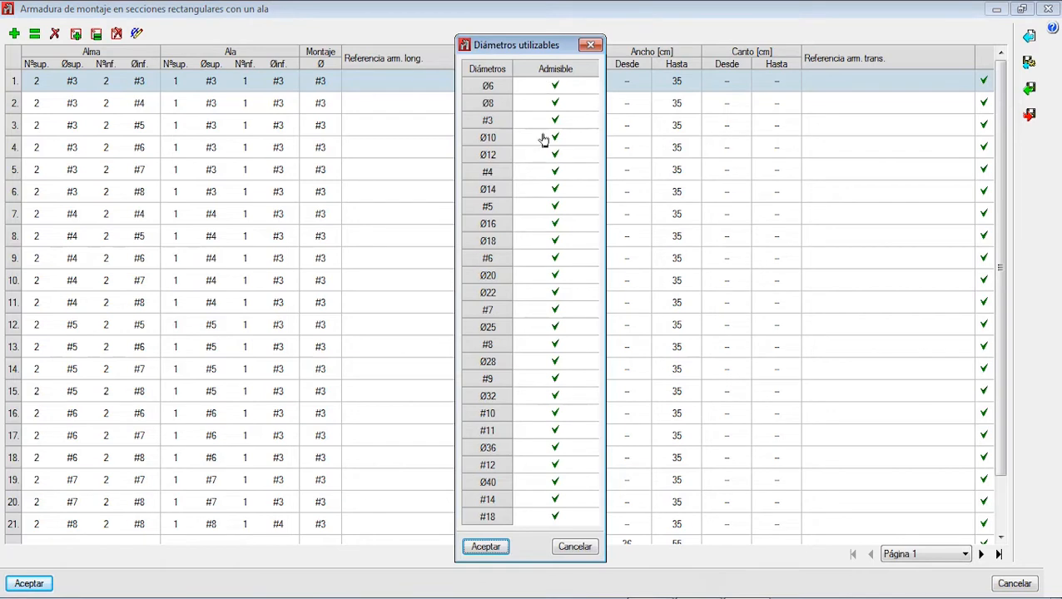
pyautogui.click(590, 44)
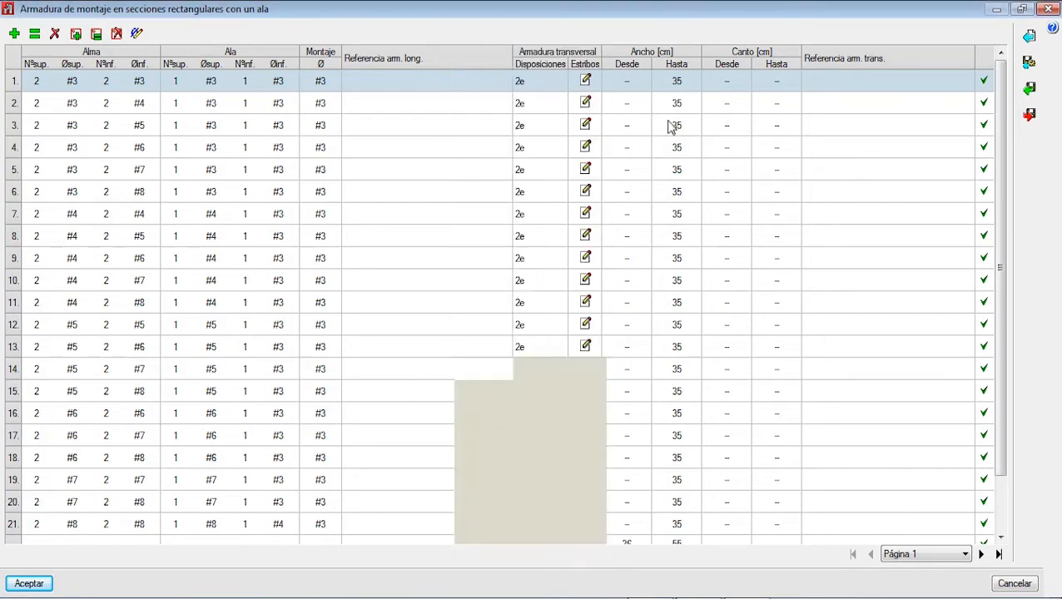
pyautogui.click(964, 554)
pyautogui.click(958, 562)
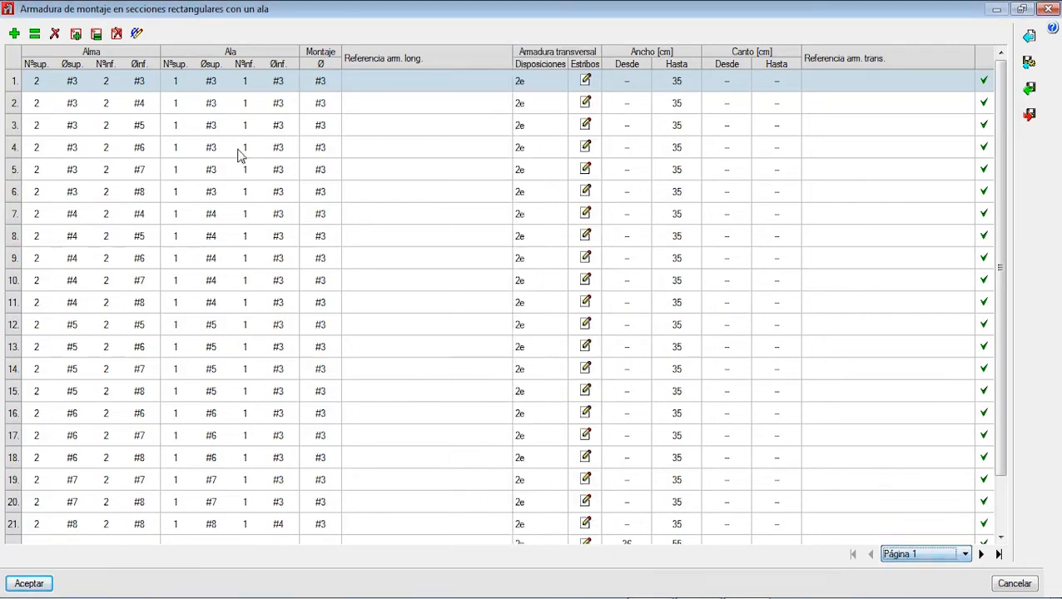
# Step: Mark Ø6, Ø8, Ø10, Ø12, Ø16, Ø18, Ø20, Ø22, #7 and Ø25 as not admissible among the one-flange table's usable diameters
pyautogui.click(138, 34)
pyautogui.click(556, 86)
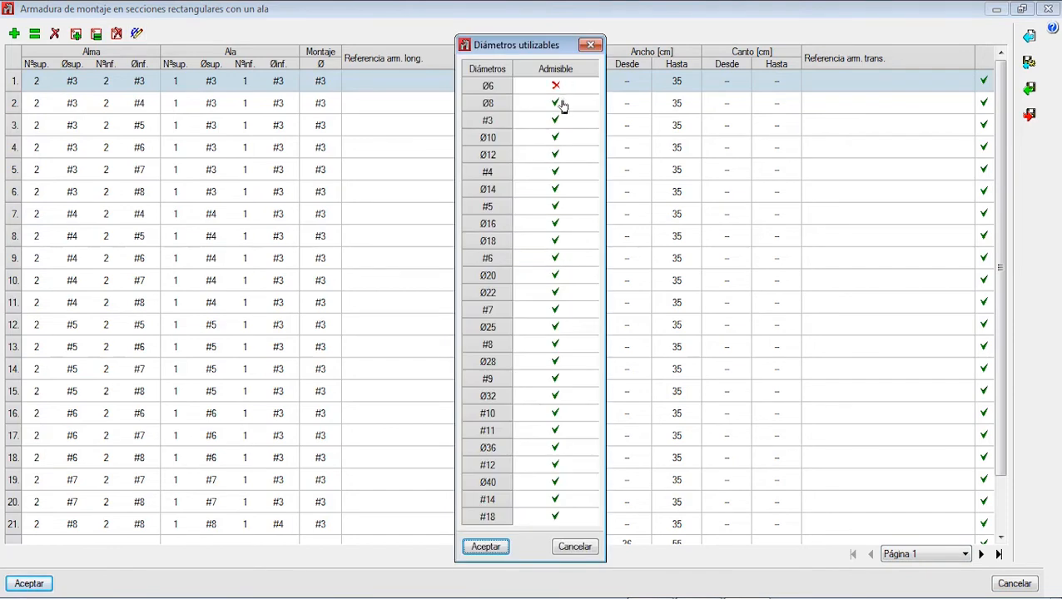
pyautogui.click(556, 103)
pyautogui.click(556, 138)
pyautogui.click(556, 155)
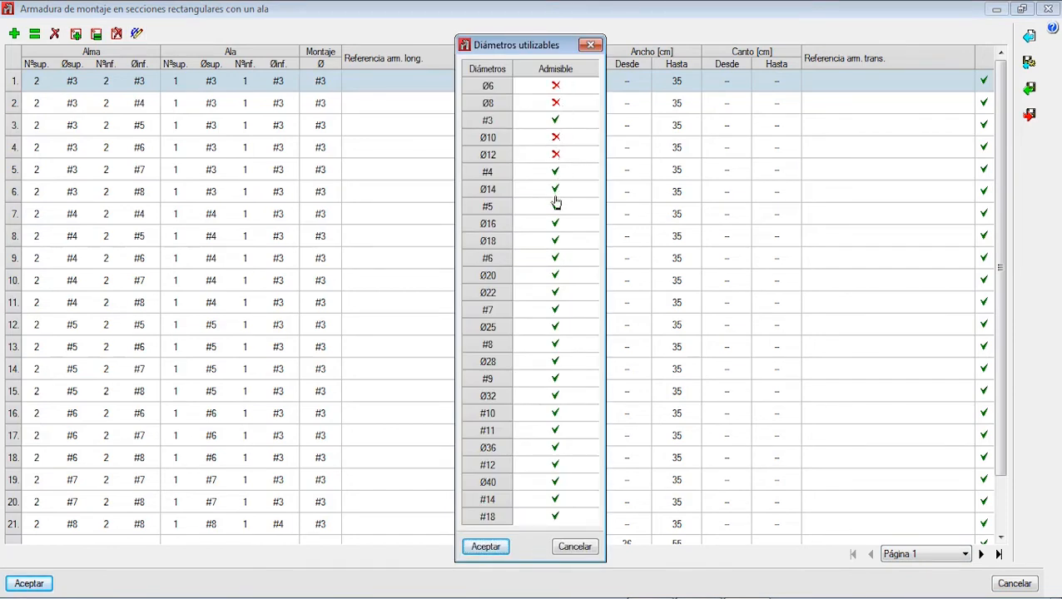
pyautogui.click(556, 224)
pyautogui.click(555, 243)
pyautogui.click(555, 275)
pyautogui.click(557, 310)
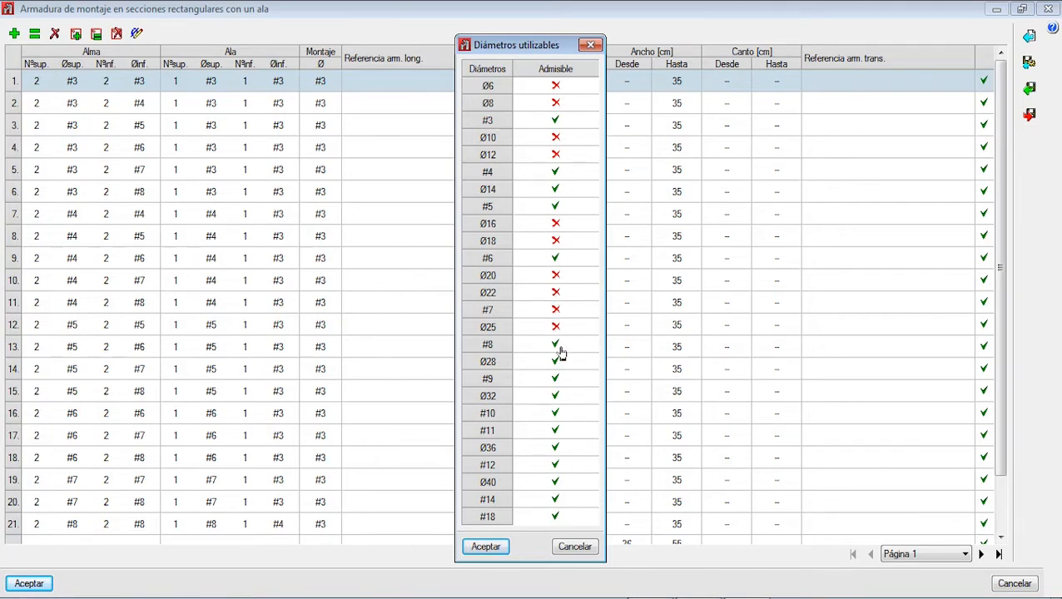
# Step: Mark all usable diameters from #8 to #18 as not admissible and apply the restriction to the one-flange table
pyautogui.click(556, 343)
pyautogui.click(556, 362)
pyautogui.click(556, 378)
pyautogui.click(556, 396)
pyautogui.click(556, 413)
pyautogui.click(556, 430)
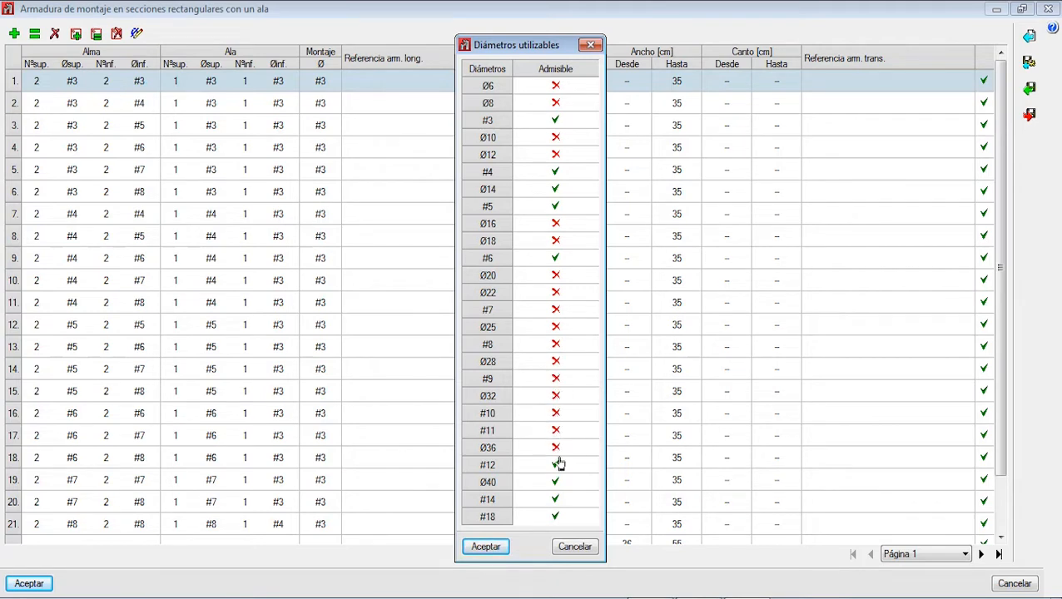
pyautogui.click(556, 464)
pyautogui.click(555, 482)
pyautogui.click(556, 517)
pyautogui.click(486, 546)
pyautogui.click(367, 348)
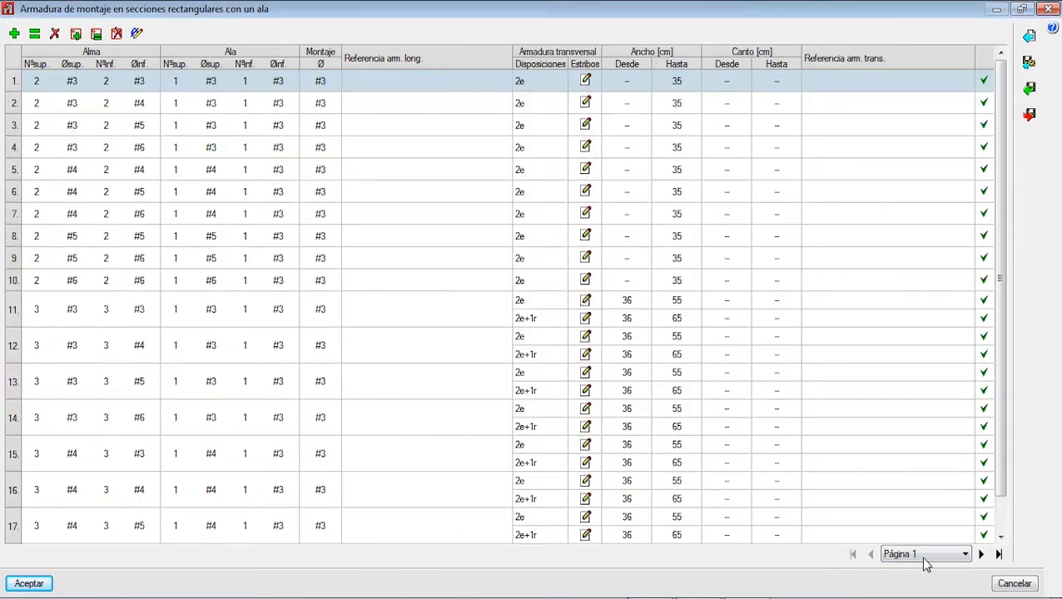
# Step: Accept the assembly reinforcement table for rectangular sections with one flange and open the one for sections with two flanges
pyautogui.click(939, 555)
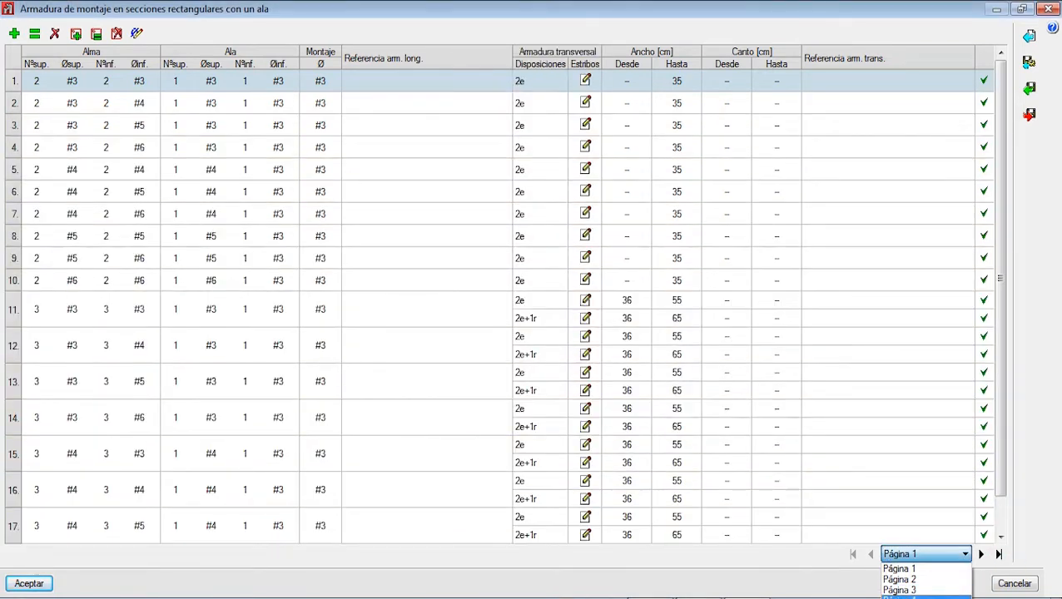
pyautogui.click(945, 568)
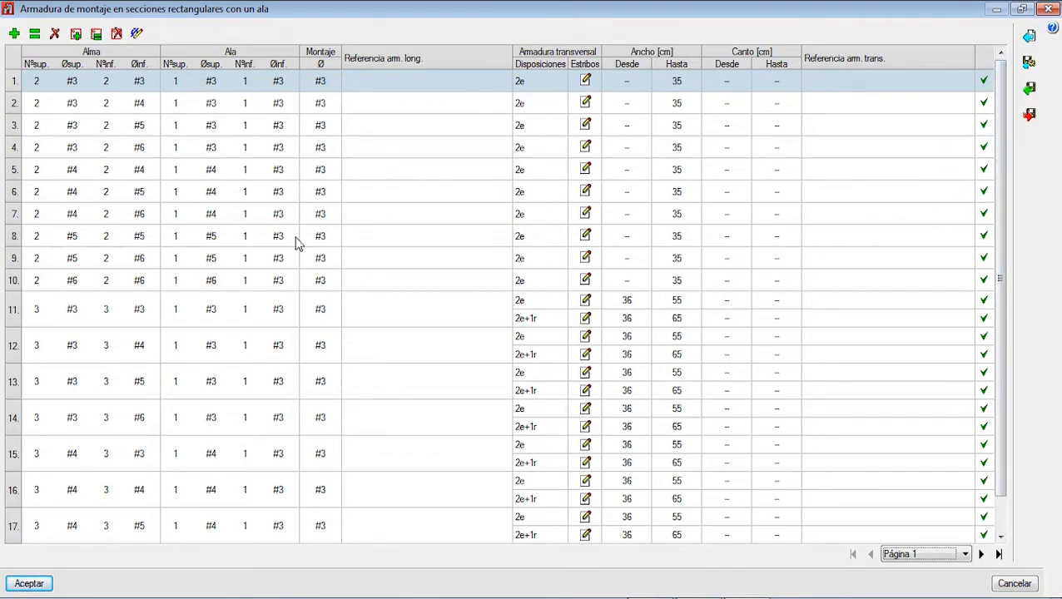
pyautogui.click(32, 583)
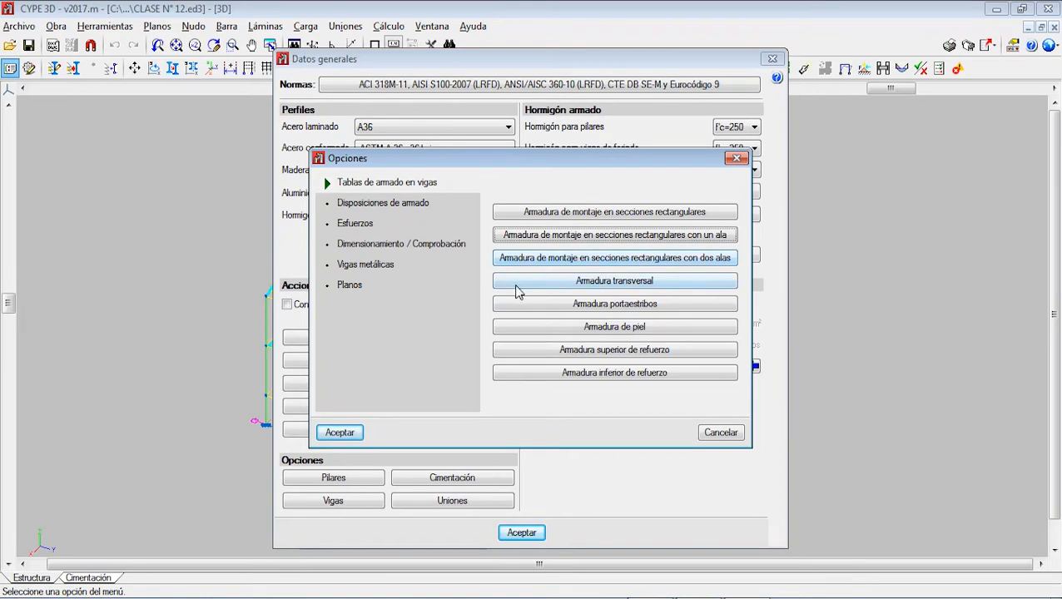
pyautogui.click(708, 265)
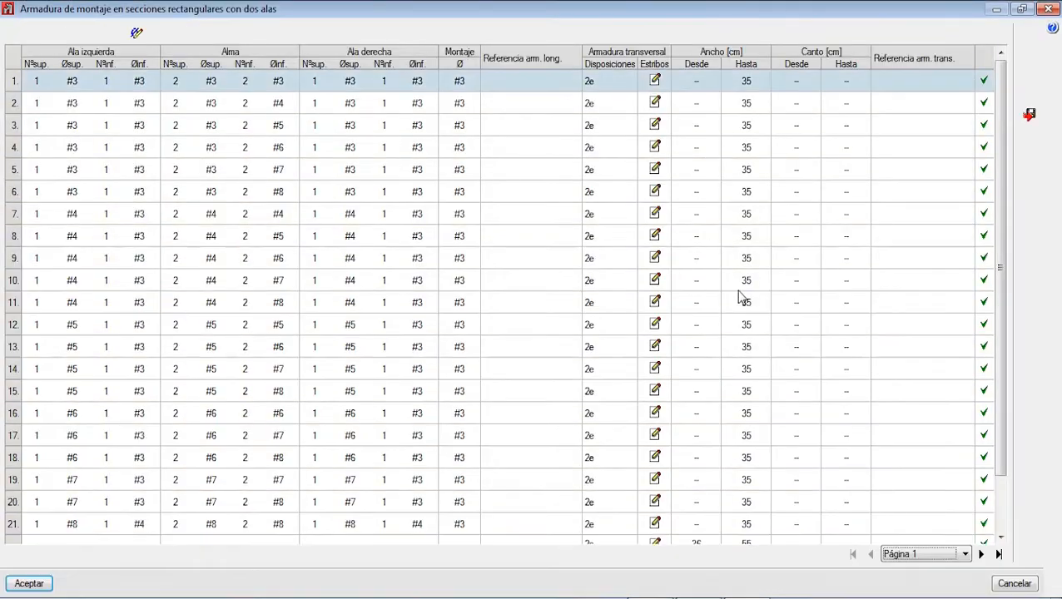
# Step: Among the two-flange table's usable diameters, mark all sizes from Ø6 to #8 as not admissible except #3, #4, #5 and #6
pyautogui.click(137, 35)
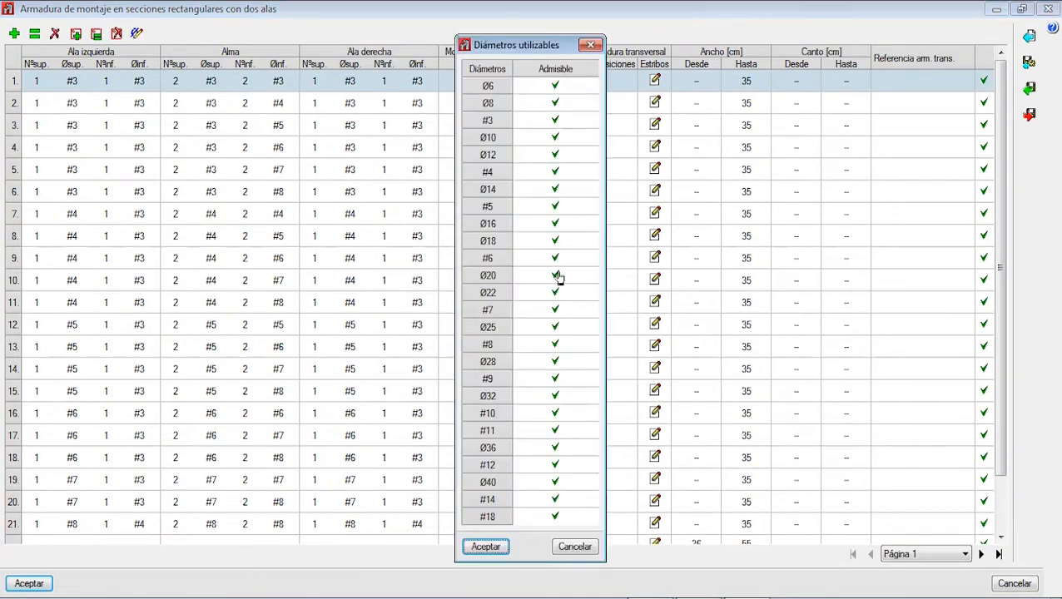
pyautogui.click(553, 103)
pyautogui.click(555, 86)
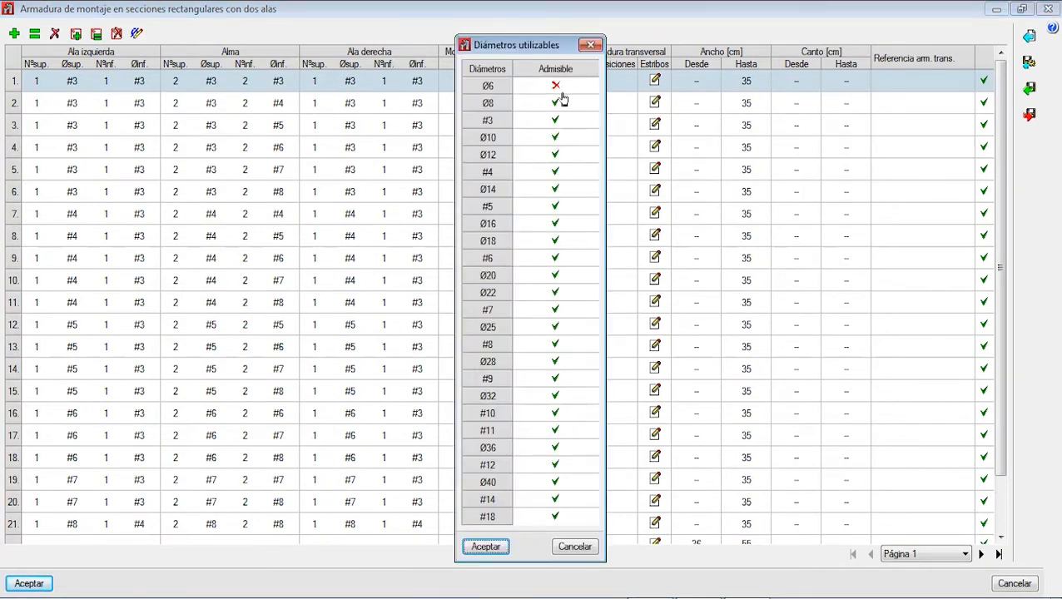
pyautogui.click(552, 138)
pyautogui.click(555, 155)
pyautogui.click(556, 189)
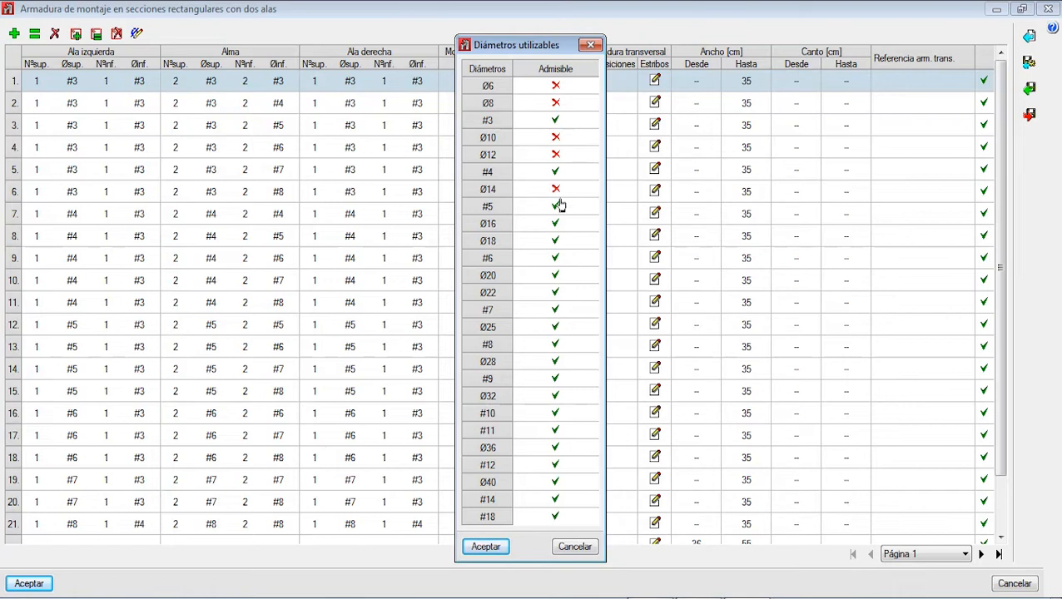
pyautogui.click(561, 208)
pyautogui.click(557, 224)
pyautogui.click(557, 240)
pyautogui.click(555, 276)
pyautogui.click(556, 293)
pyautogui.click(554, 328)
pyautogui.click(556, 344)
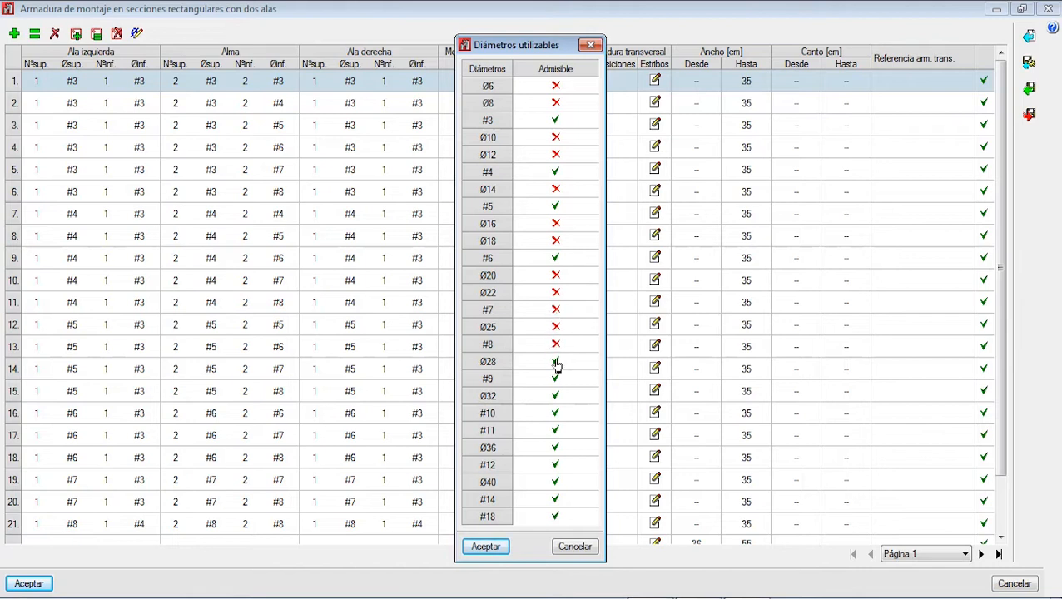
# Step: Mark all usable diameters from Ø28 to #18 as not admissible, apply the restriction and accept the two-flange table
pyautogui.click(557, 379)
pyautogui.click(556, 396)
pyautogui.click(557, 432)
pyautogui.click(557, 448)
pyautogui.click(558, 466)
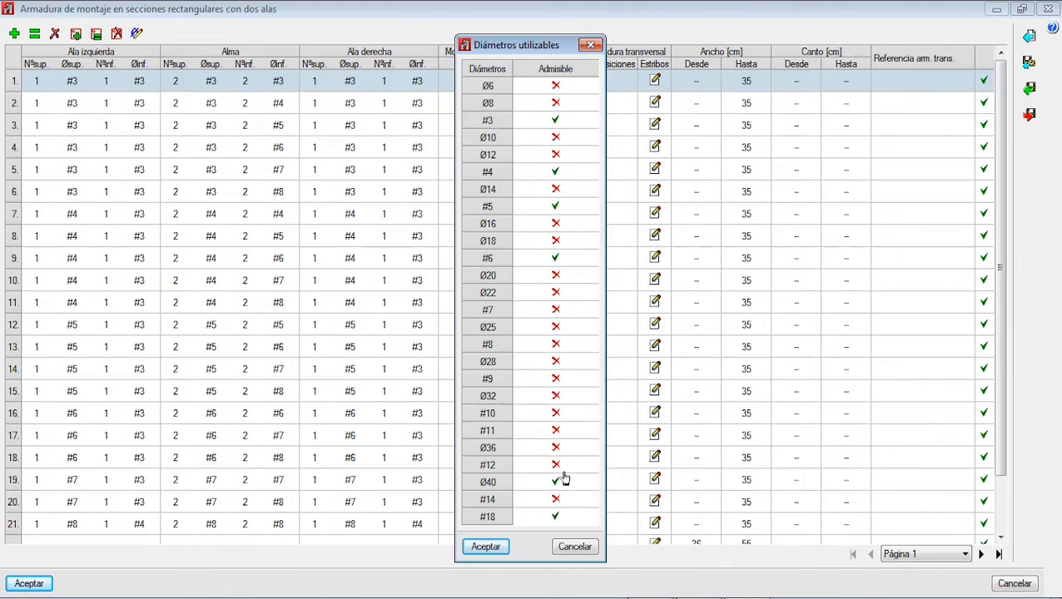
pyautogui.click(555, 482)
pyautogui.click(556, 516)
pyautogui.click(501, 547)
pyautogui.click(358, 343)
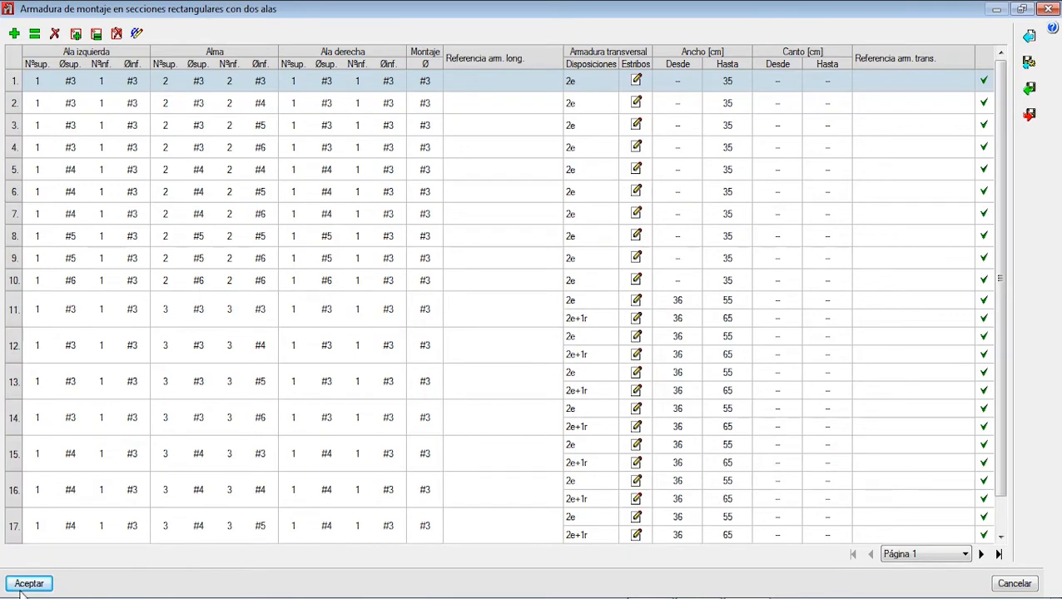
pyautogui.click(25, 585)
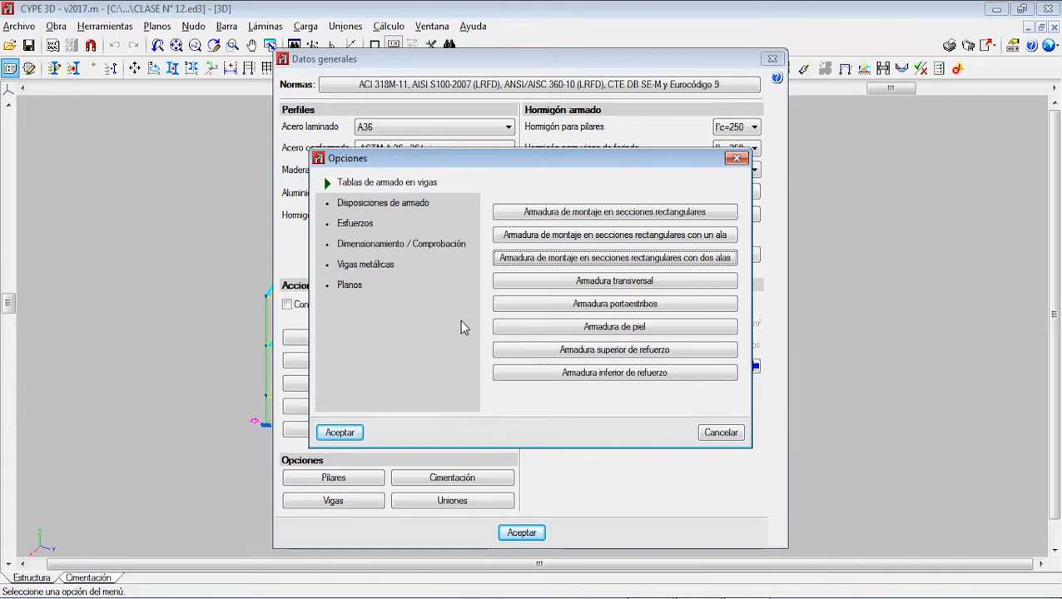
# Step: Limit the transverse reinforcement to diameter #3 by disallowing #4, and accept the spacing list from 5 to 30 cm
pyautogui.click(587, 283)
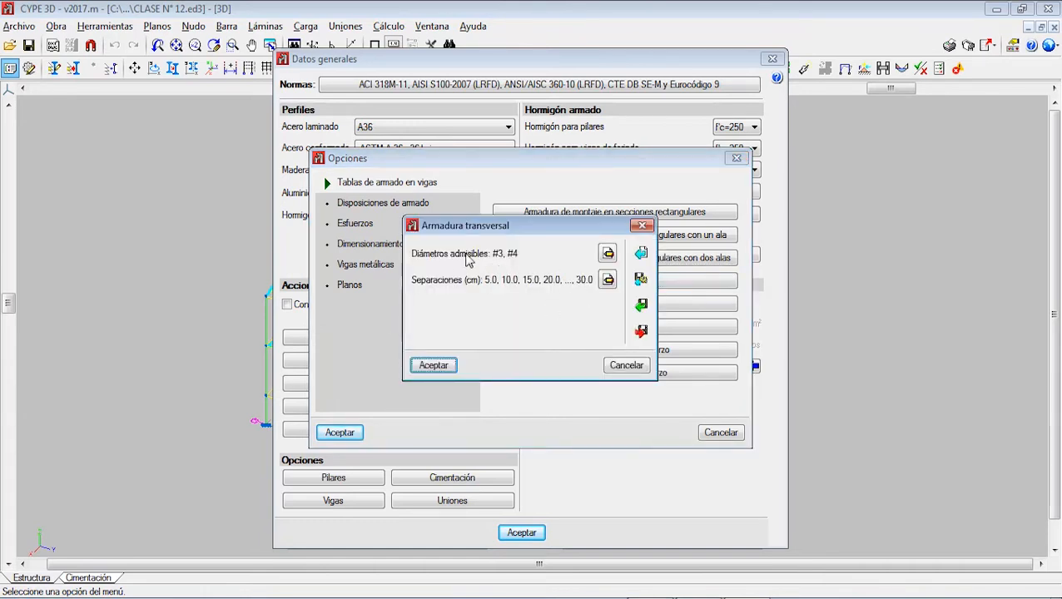
pyautogui.click(608, 253)
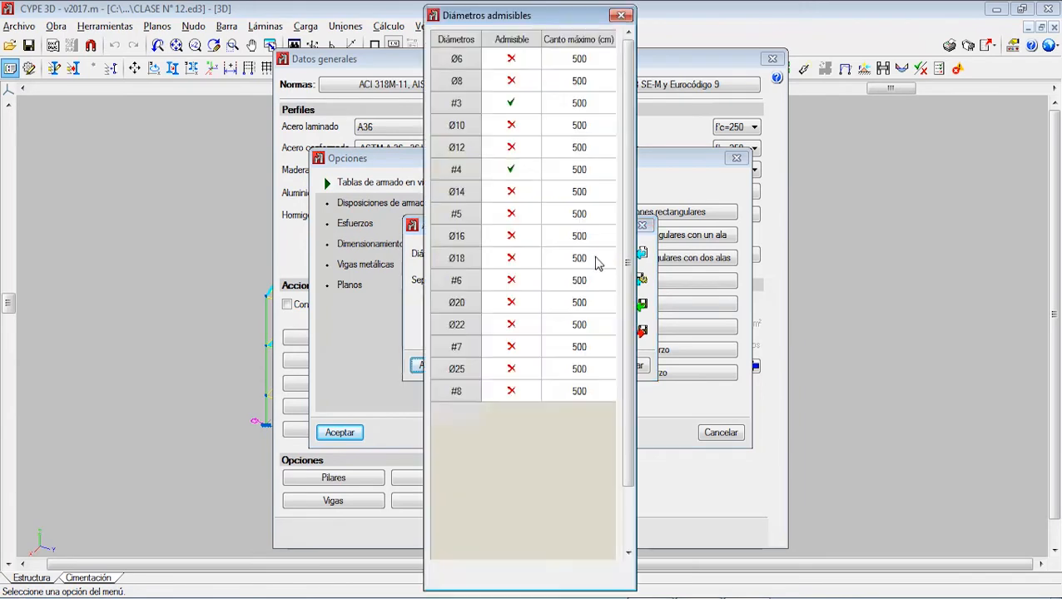
pyautogui.click(506, 169)
pyautogui.click(455, 575)
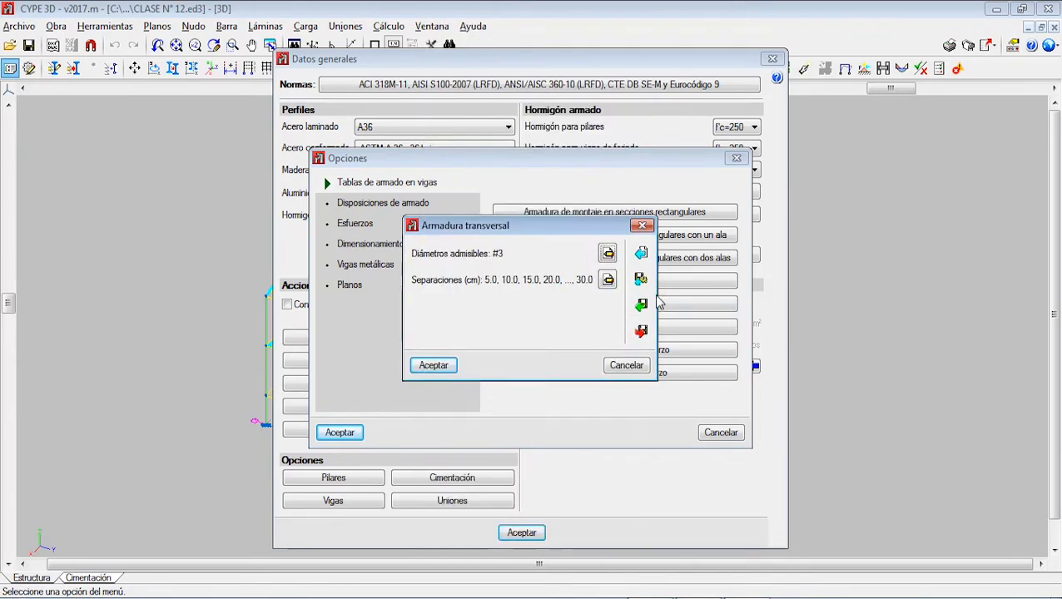
pyautogui.click(608, 280)
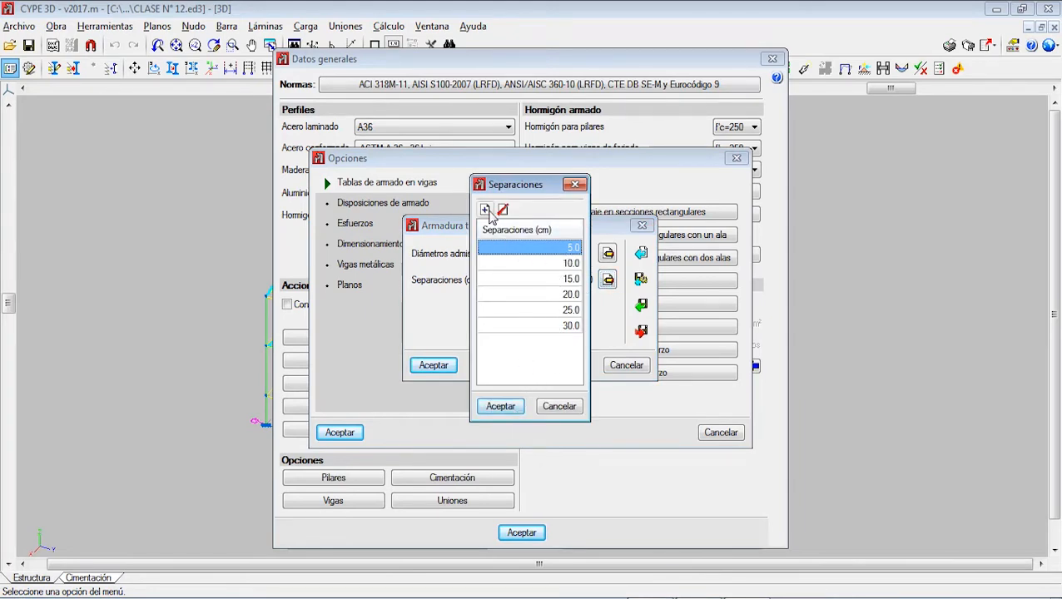
pyautogui.click(500, 408)
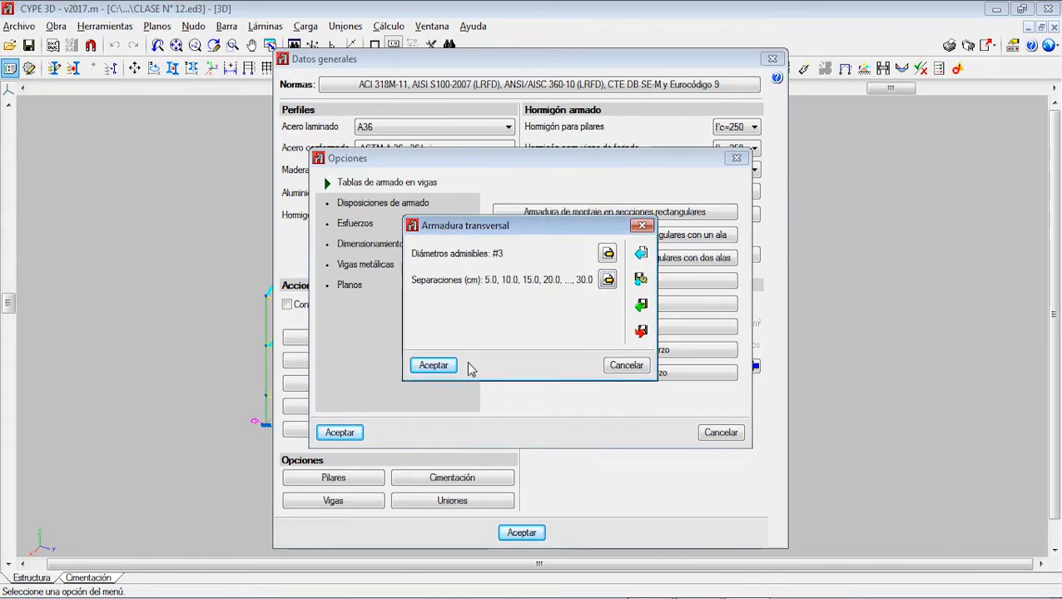
pyautogui.click(450, 363)
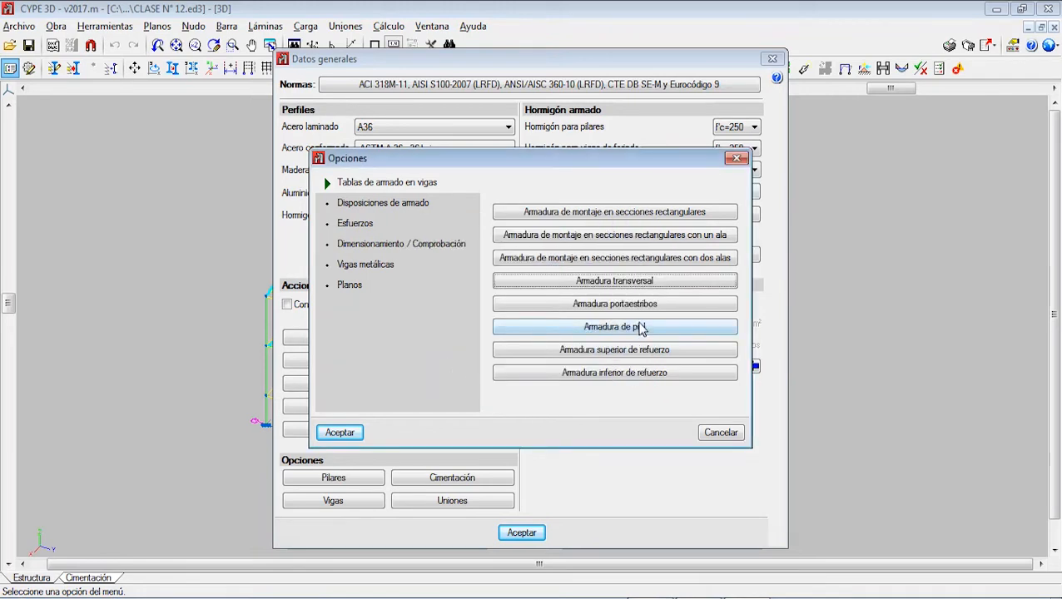
# Step: Disallow diameter #8 for the stirrup-support reinforcement (Armadura portaestribos) and accept the admissible diameters
pyautogui.click(616, 305)
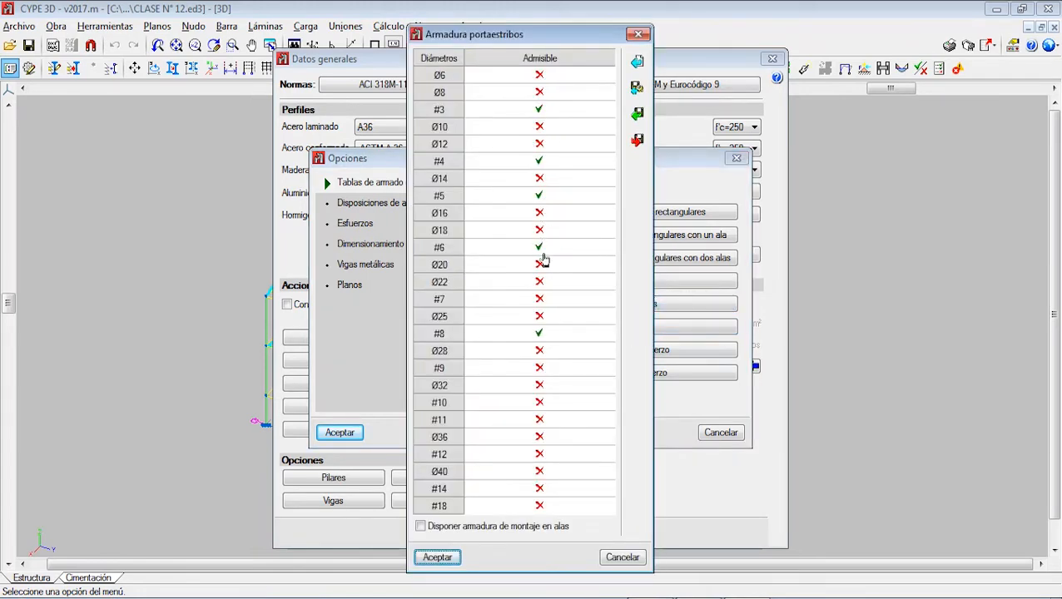
pyautogui.click(539, 335)
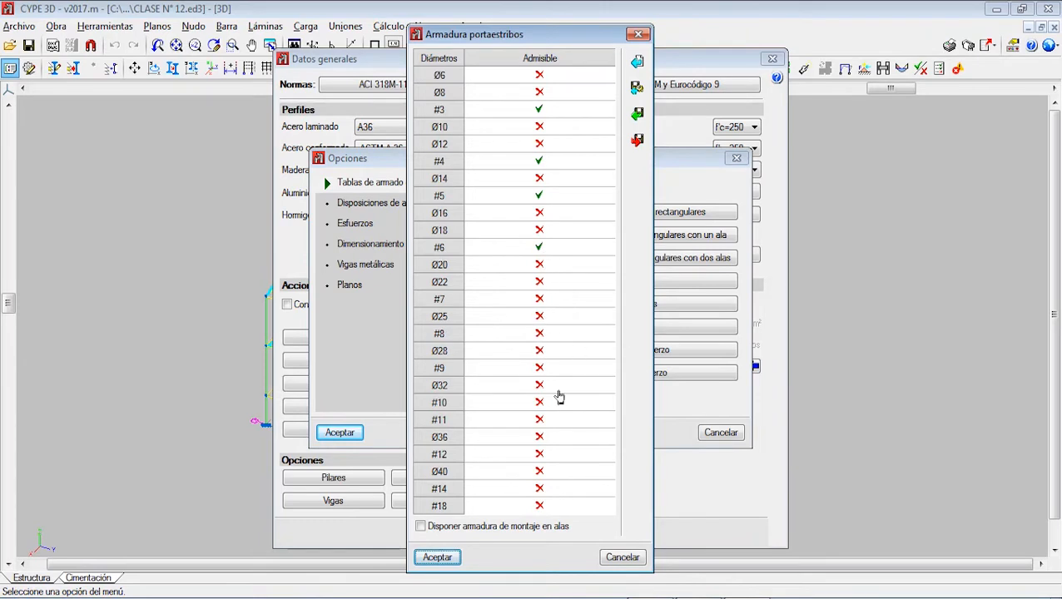
pyautogui.click(446, 561)
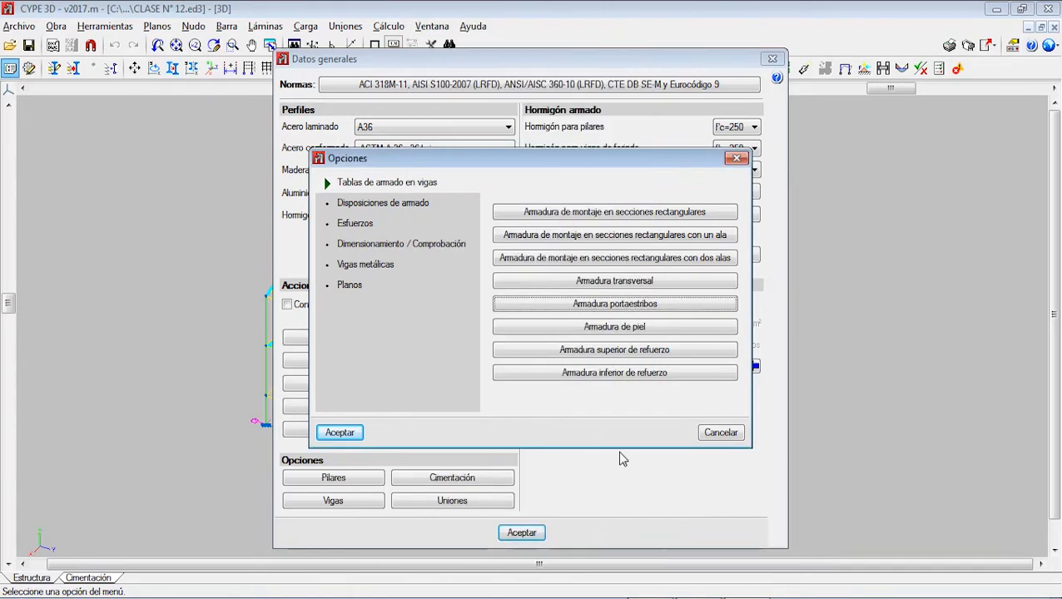
# Step: Disallow diameter #8 in the admissible diameters of the top additional reinforcement (Armadura superior de refuerzo)
pyautogui.click(621, 350)
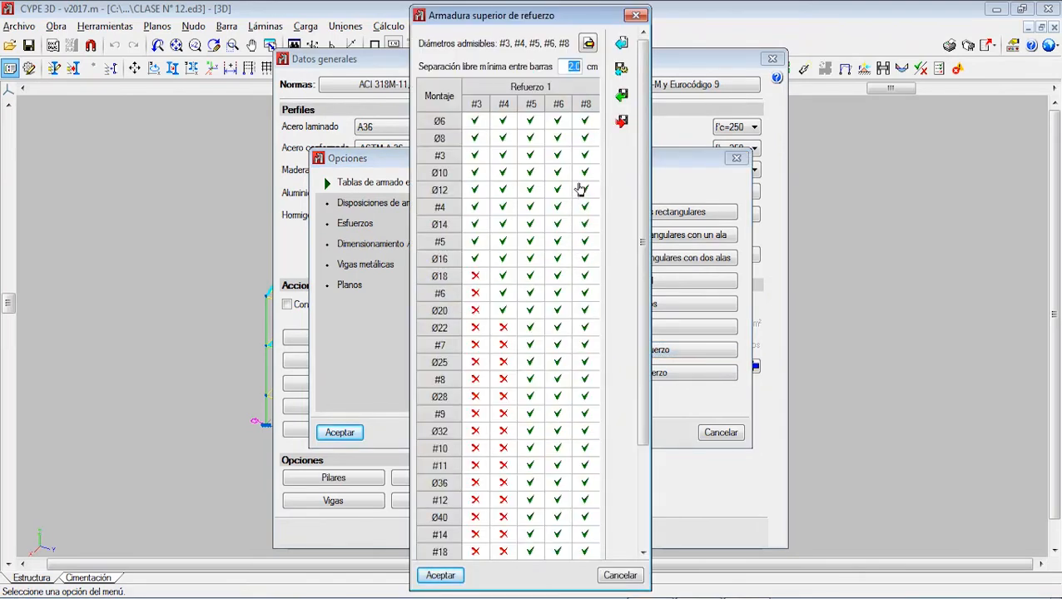
pyautogui.click(588, 44)
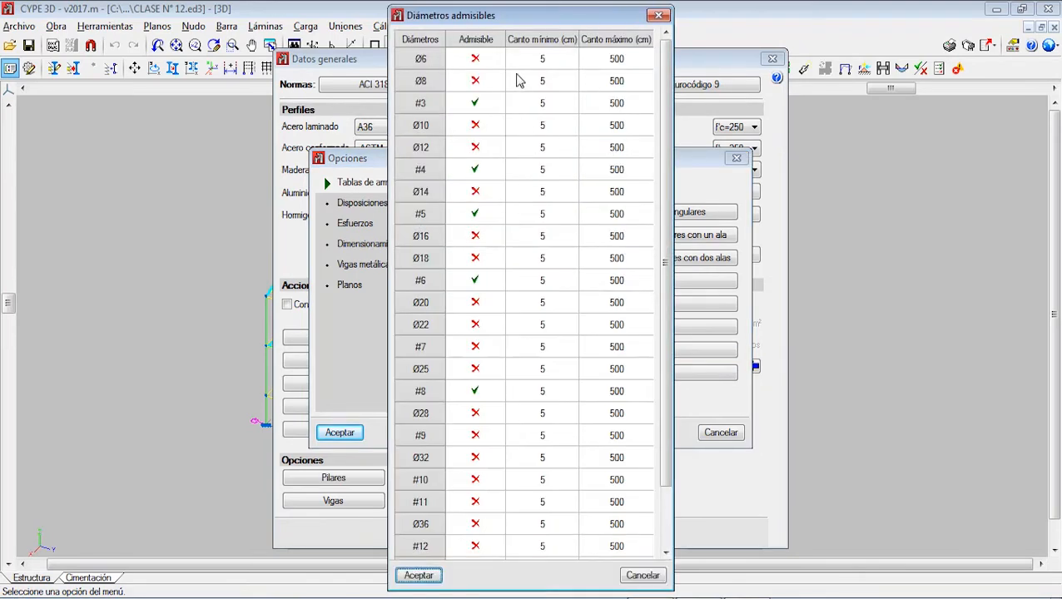
pyautogui.click(475, 391)
pyautogui.click(419, 575)
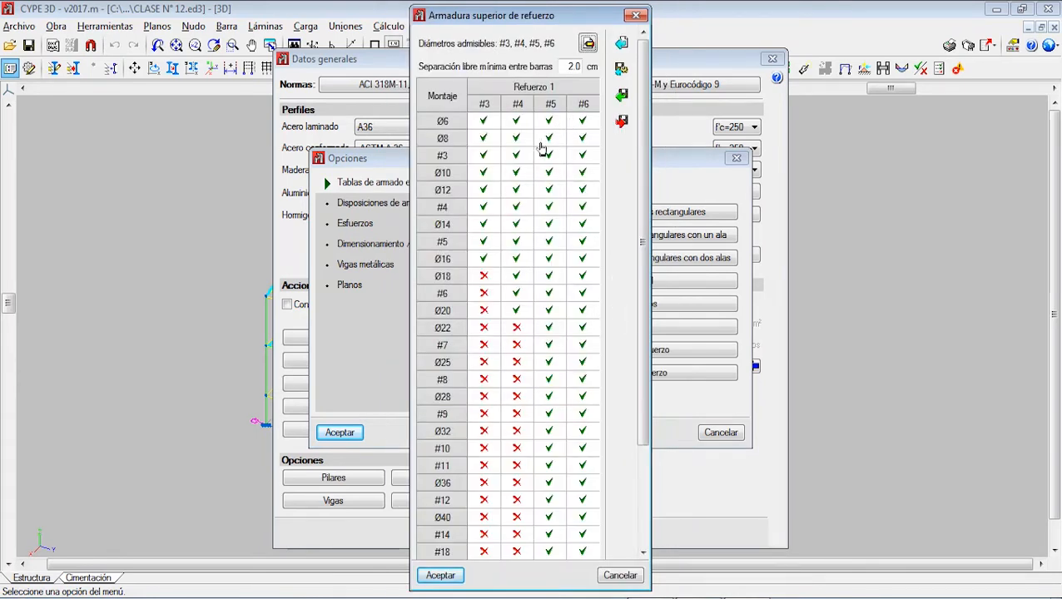
# Step: Set the top reinforcement's minimum clear bar spacing to 3 cm and review the admissible combinations for Refuerzo 1 and Refuerzo 2
pyautogui.doubleClick(574, 66)
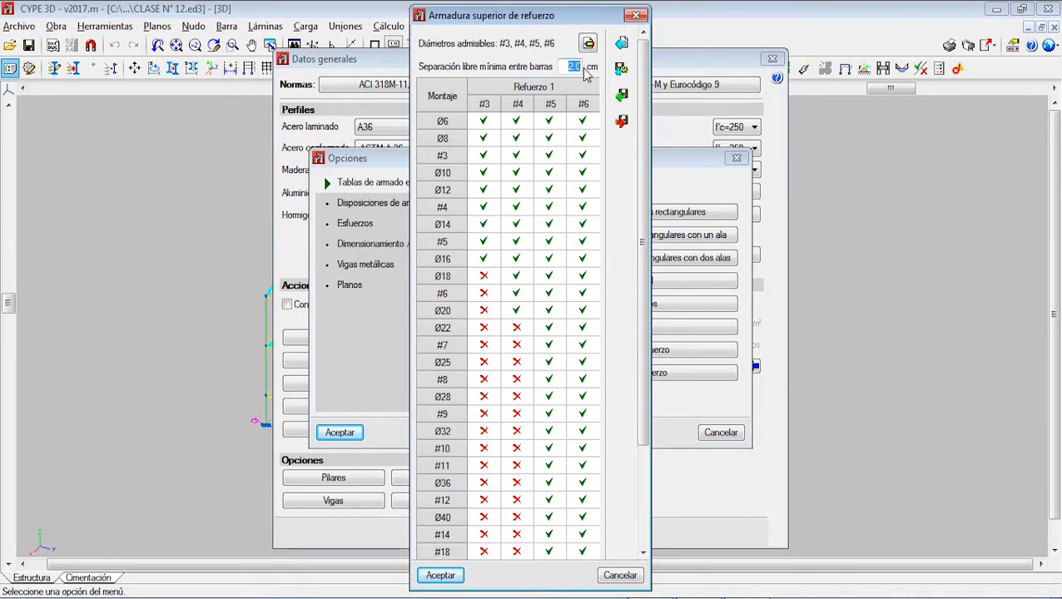
pyautogui.write('3')
pyautogui.click(484, 278)
pyautogui.click(484, 277)
pyautogui.scroll(-5, 550, 294)
pyautogui.scroll(5, 582, 155)
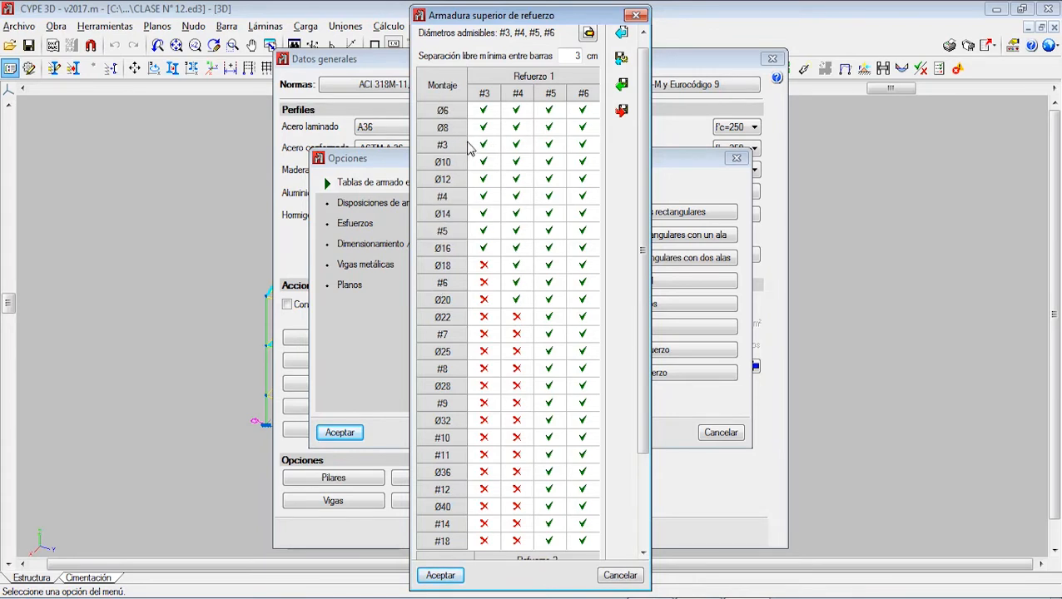
pyautogui.scroll(-3, 470, 146)
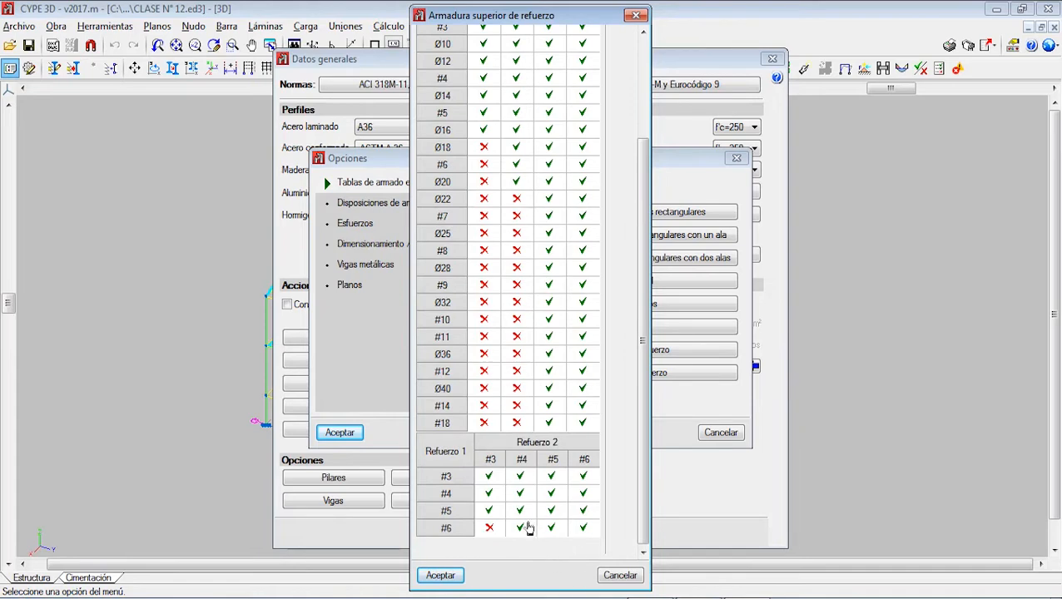
# Step: Accept the top additional reinforcement table and disallow diameter #8 for the bottom additional reinforcement (Armadura inferior de refuerzo)
pyautogui.scroll(5, 530, 497)
pyautogui.click(441, 576)
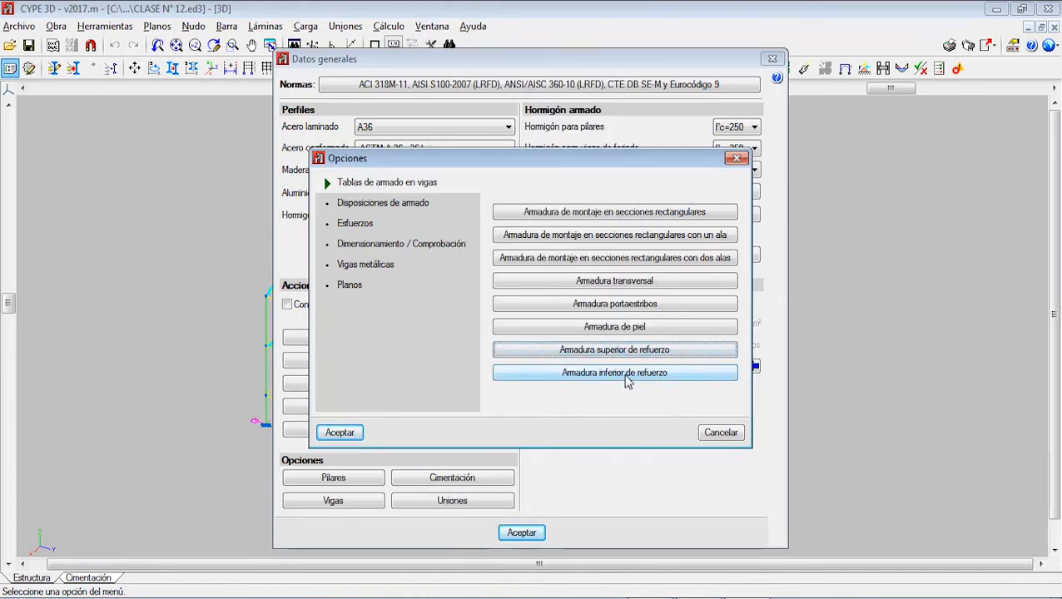
pyautogui.click(626, 375)
pyautogui.scroll(-2, 529, 188)
pyautogui.scroll(2, 571, 100)
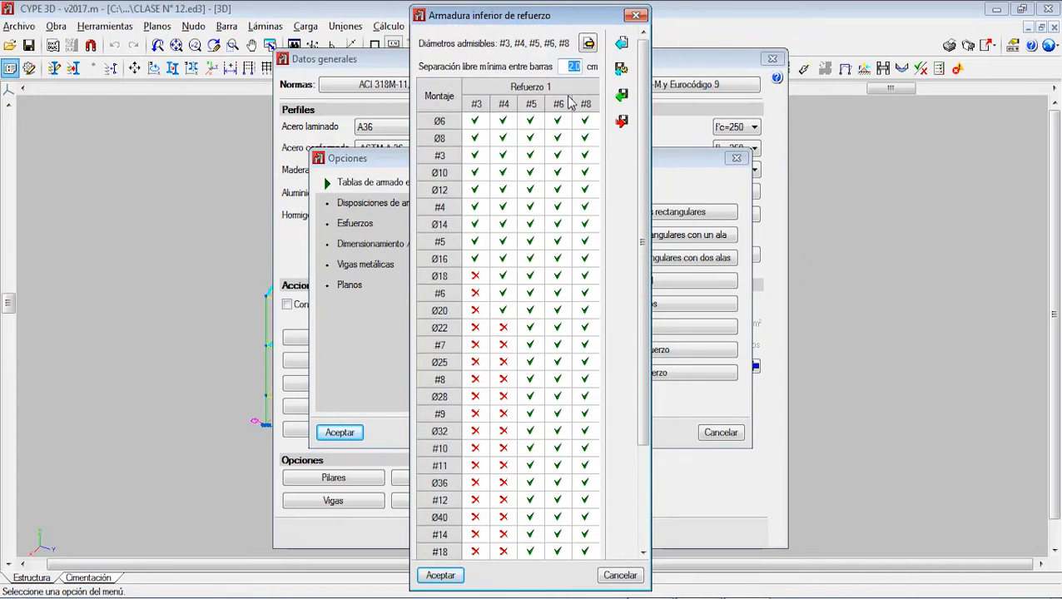
pyautogui.click(588, 44)
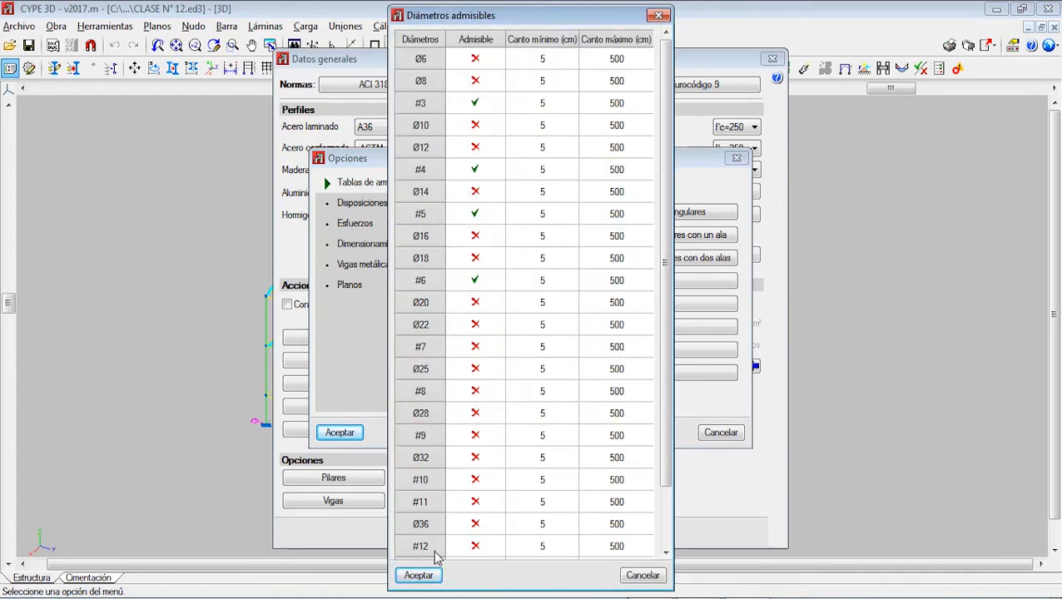
pyautogui.click(419, 576)
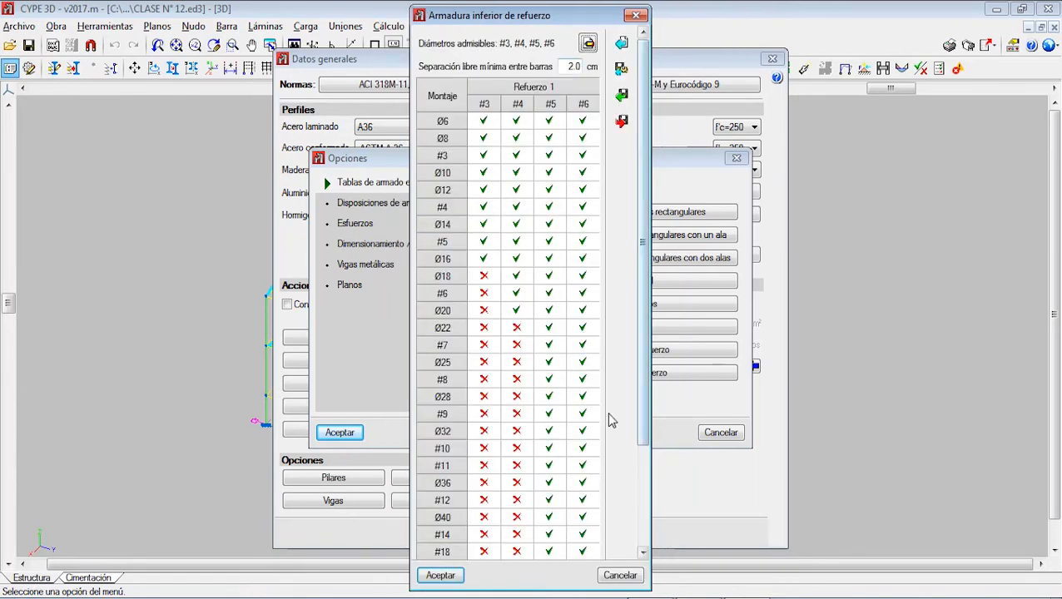
pyautogui.click(443, 576)
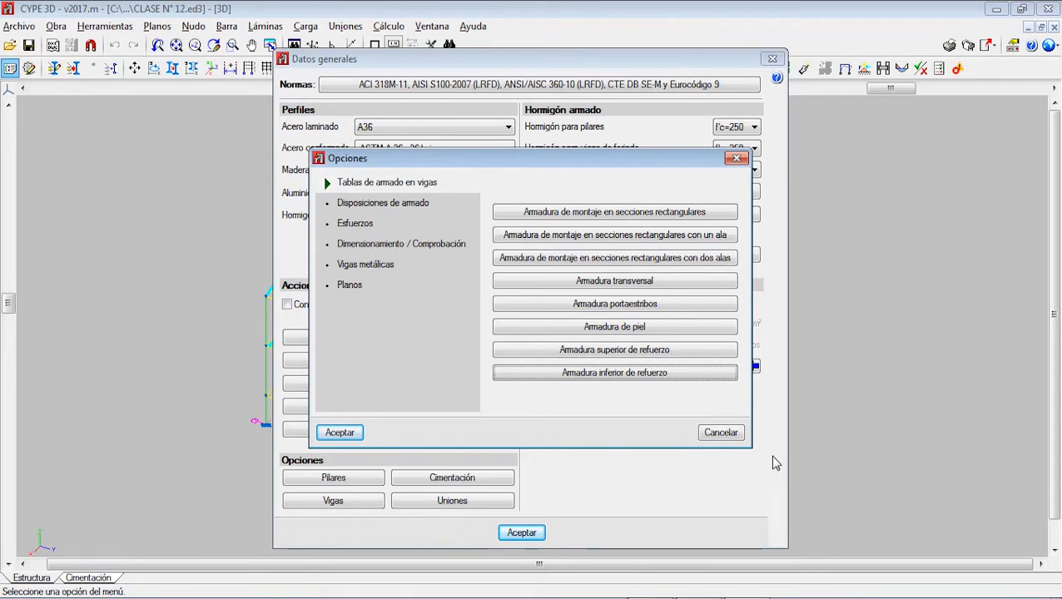
# Step: Review the beam covers (Recubrimientos en vigas) under Disposiciones de armado and accept 2 cm for the superior, inferior and lateral covers
pyautogui.click(345, 209)
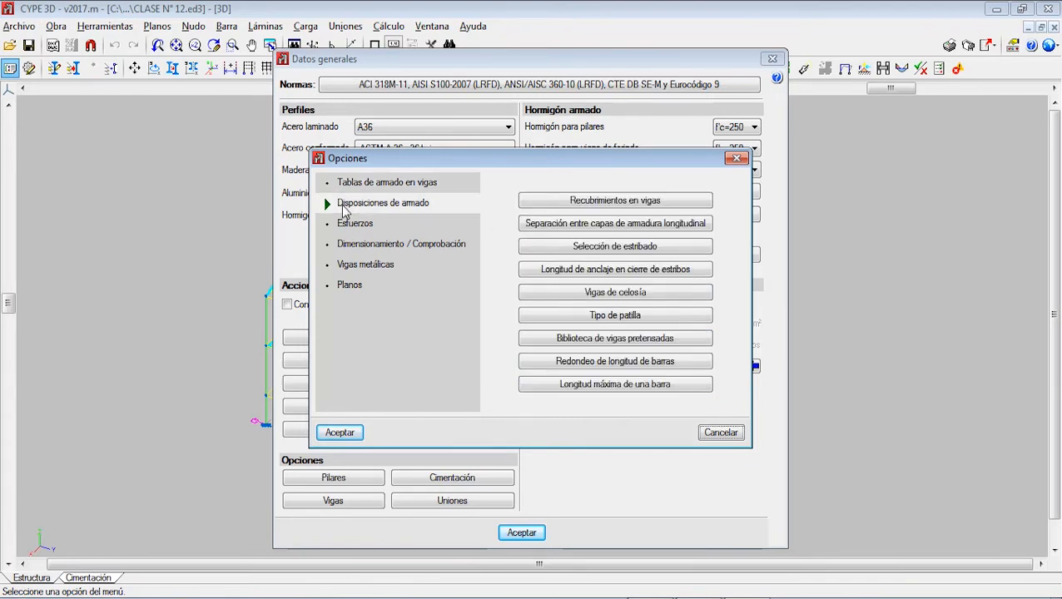
pyautogui.click(618, 203)
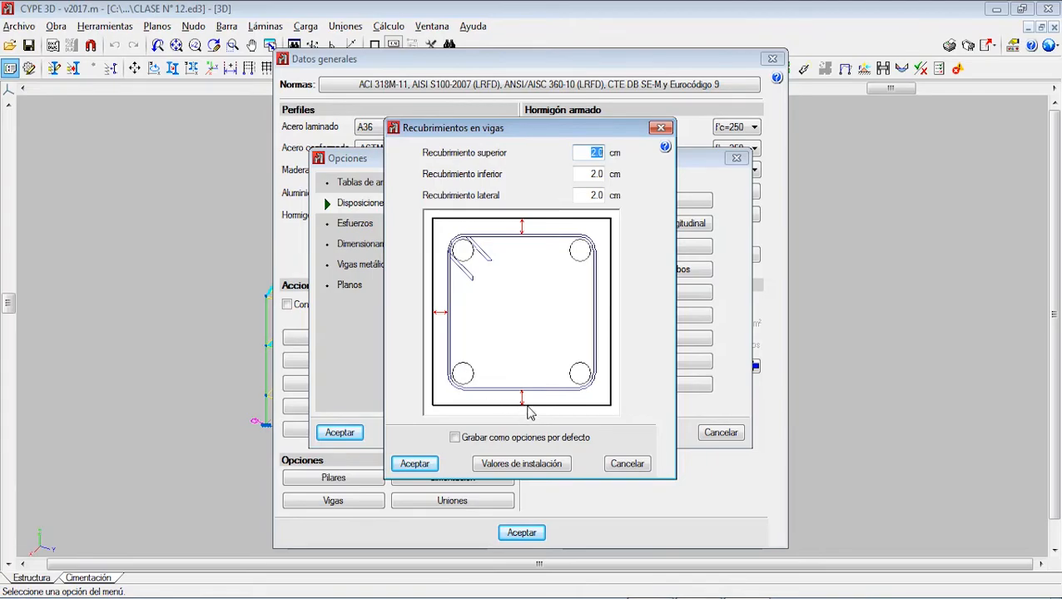
pyautogui.hotkey('alt', 'Tab')
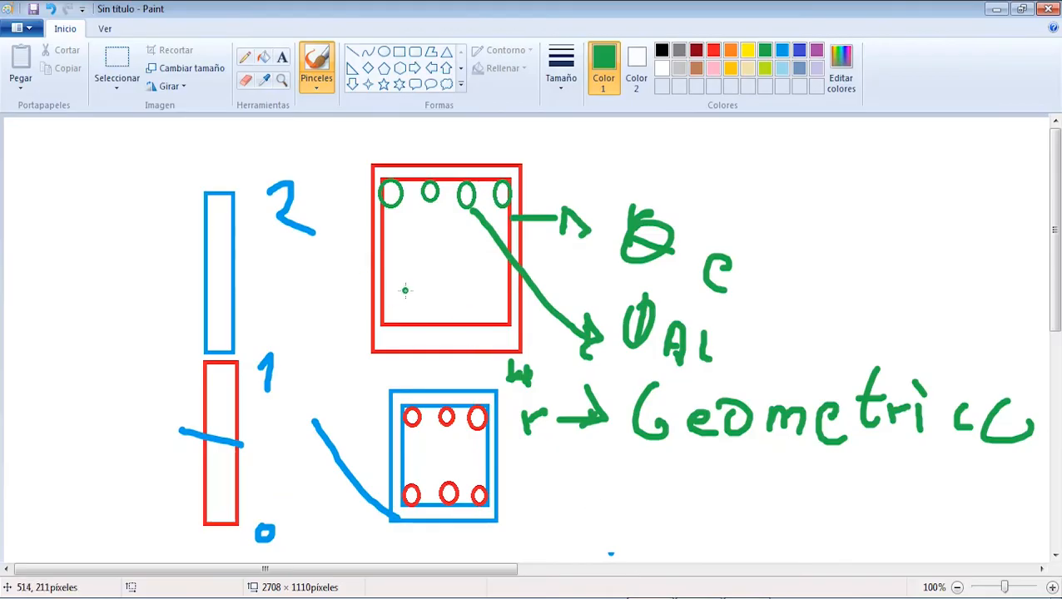
pyautogui.hotkey('alt', 'Tab')
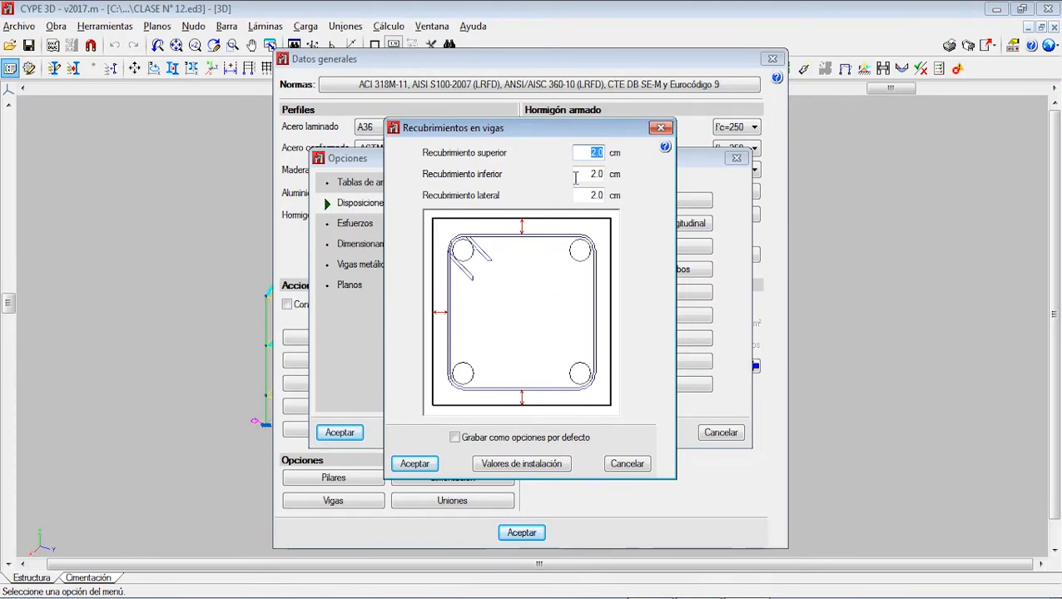
pyautogui.click(590, 154)
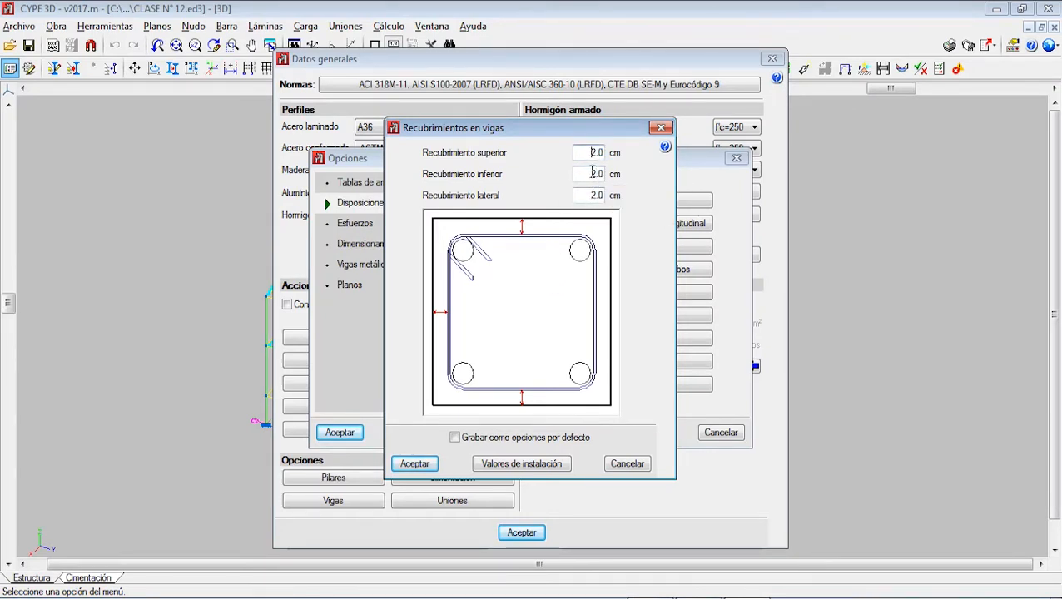
pyautogui.click(592, 173)
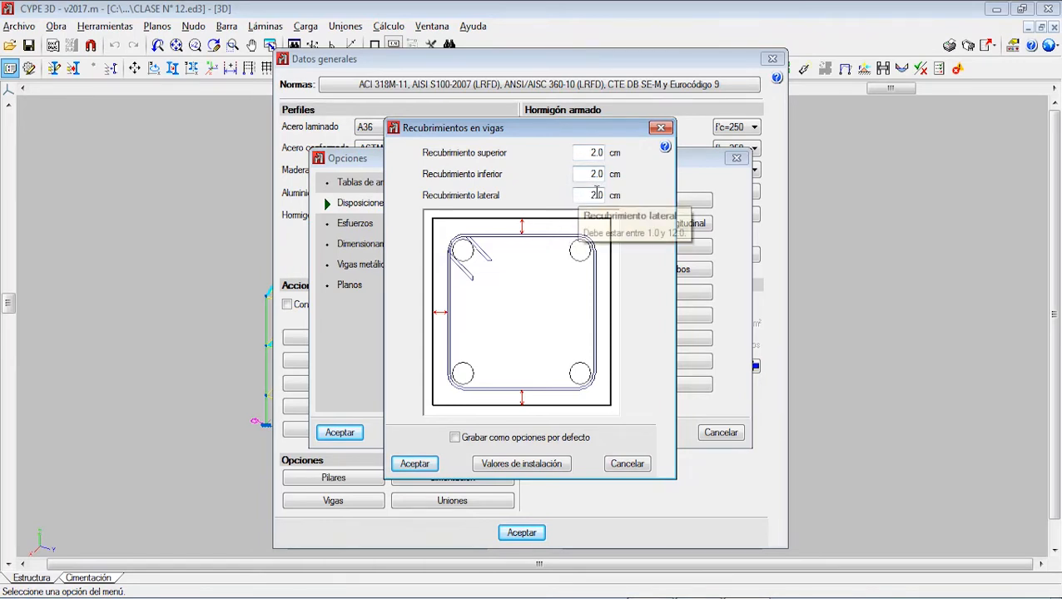
pyautogui.moveTo(588, 174); pyautogui.dragTo(606, 153)
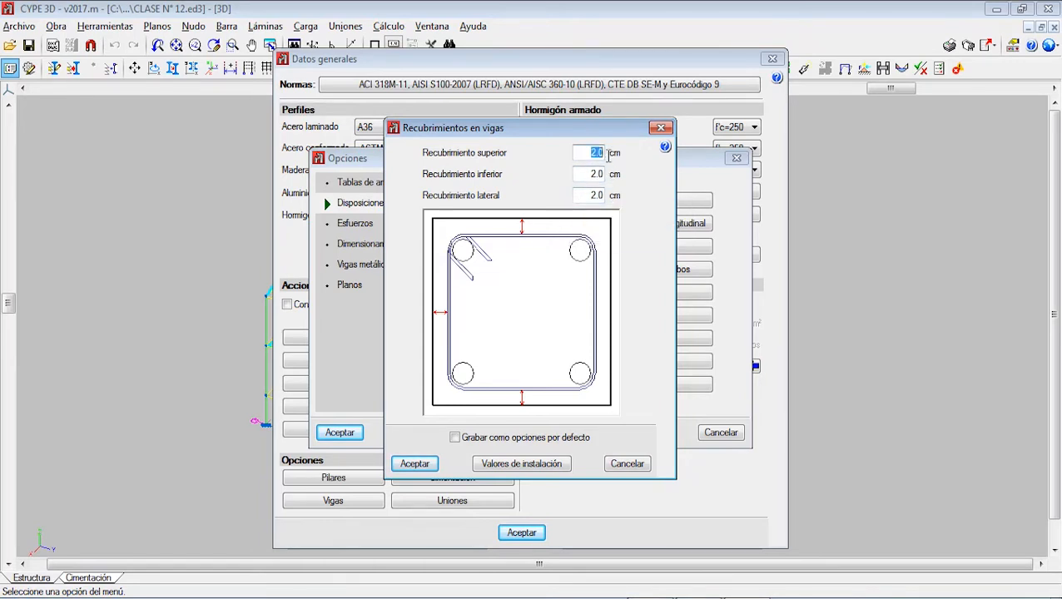
pyautogui.click(415, 464)
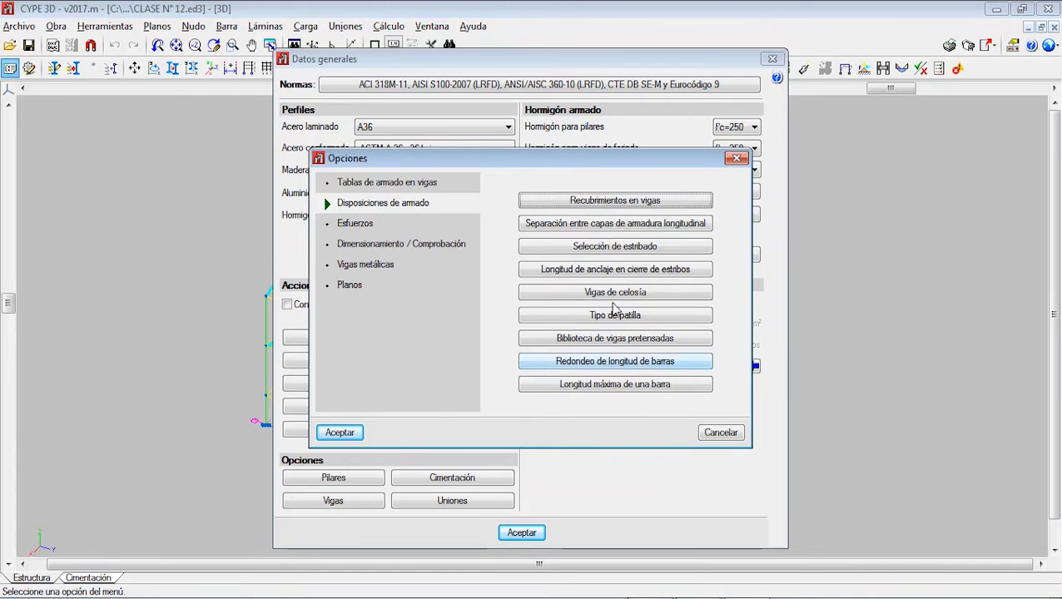
# Step: Try a custom free spacing between longitudinal reinforcement layers (Sv), then disable the option and accept the dialog
pyautogui.click(612, 224)
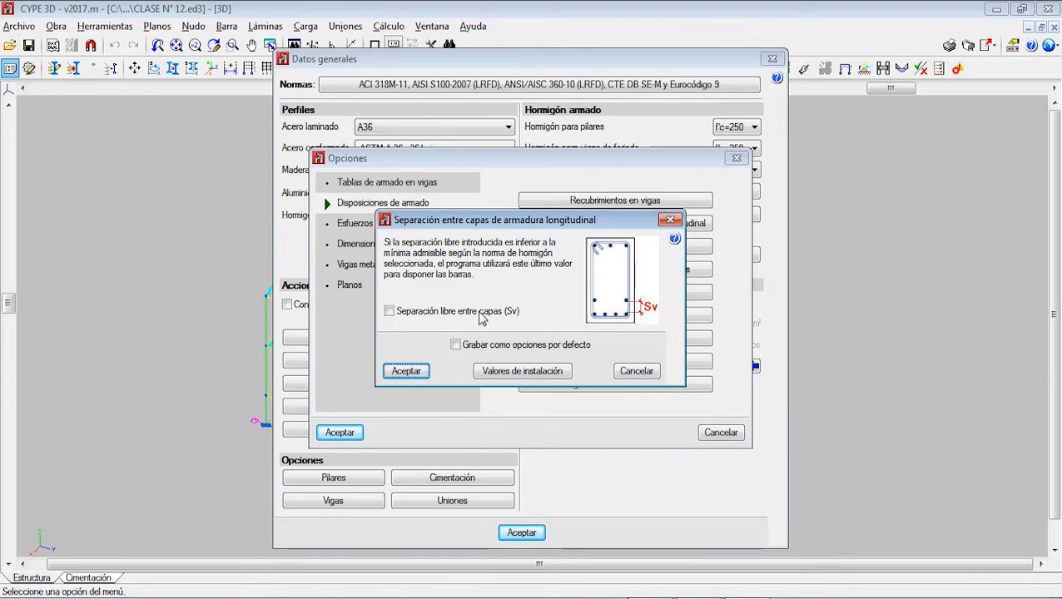
pyautogui.click(464, 313)
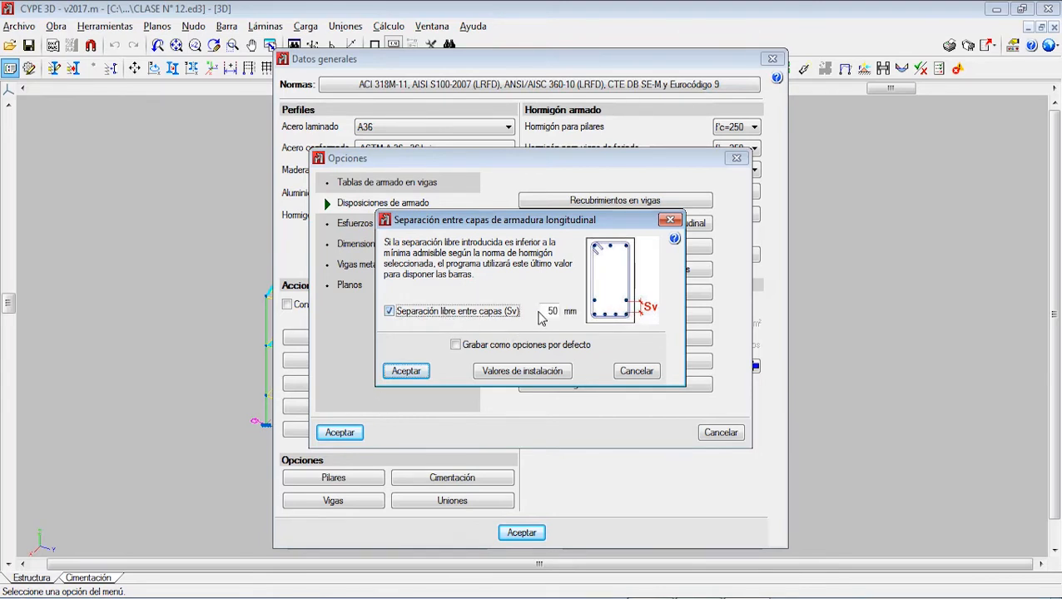
pyautogui.doubleClick(552, 311)
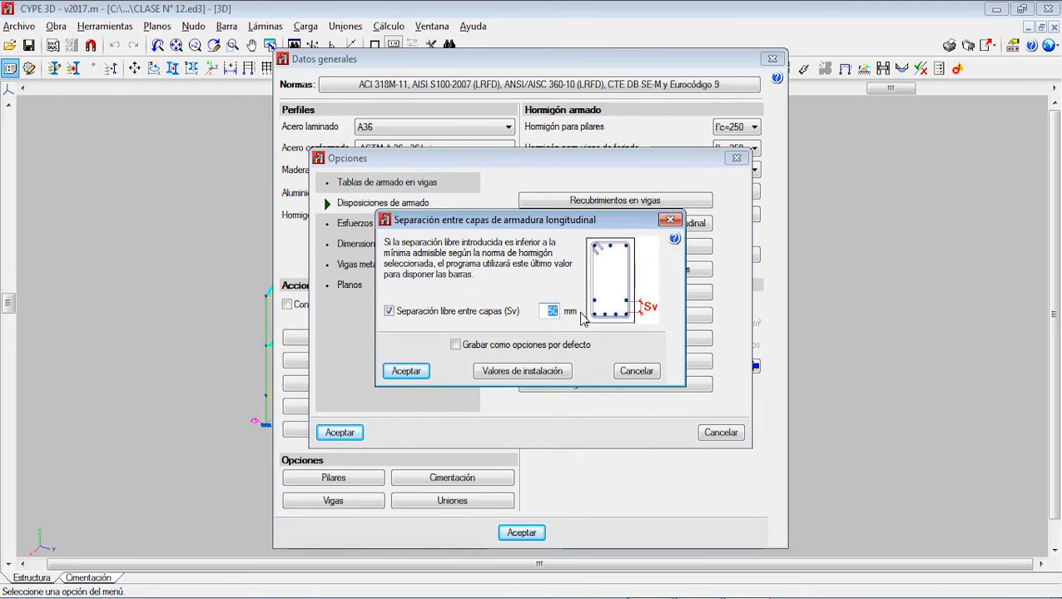
pyautogui.click(402, 314)
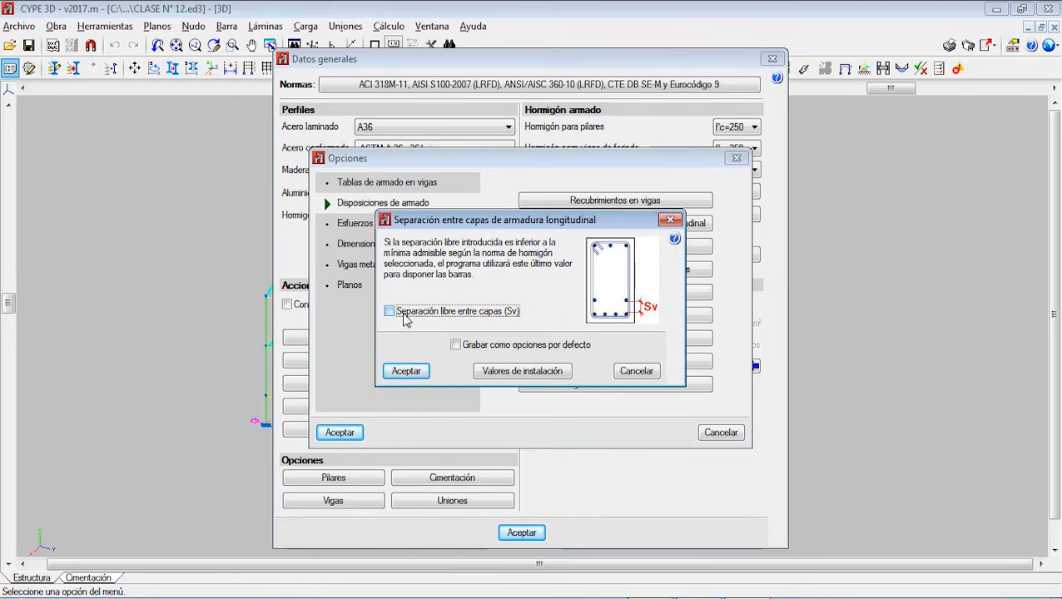
pyautogui.click(405, 370)
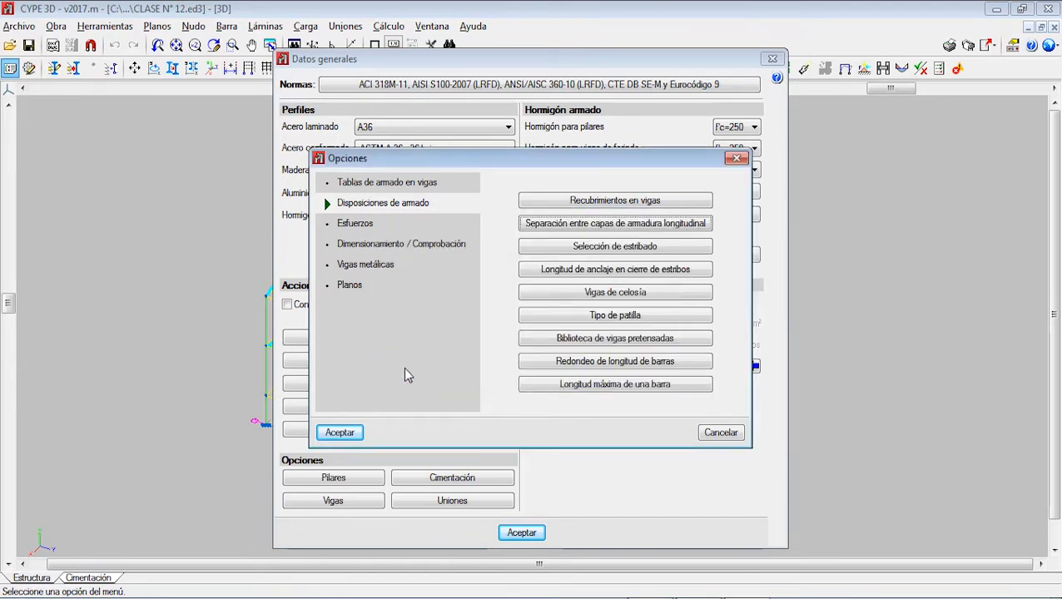
# Step: Compare the stirrup arrangement options for column supports (Apoyos en pilares) in Selección de estribado, ending on A caras interiores
pyautogui.click(605, 250)
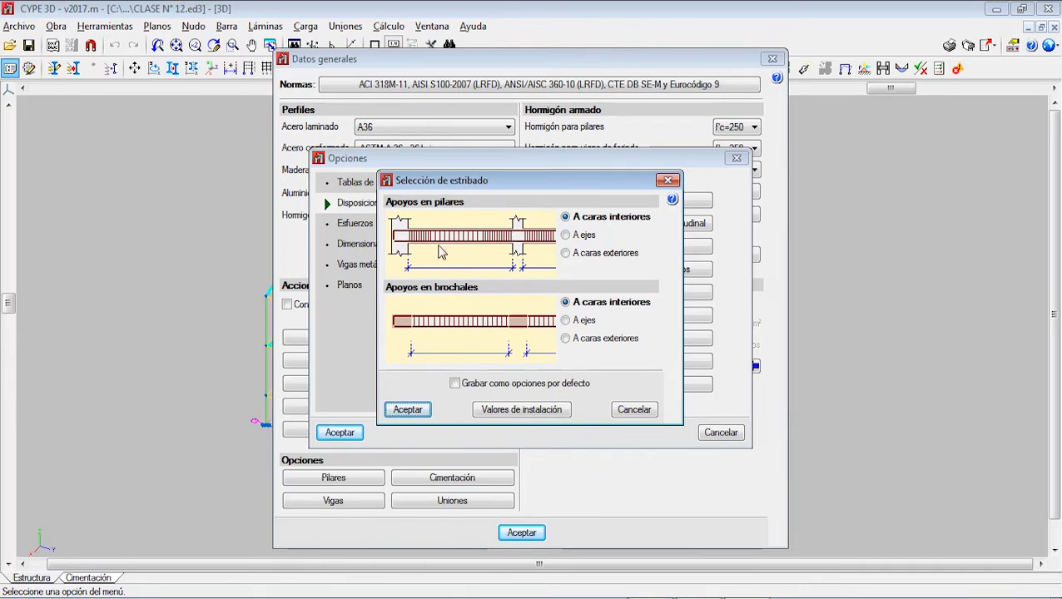
pyautogui.click(575, 235)
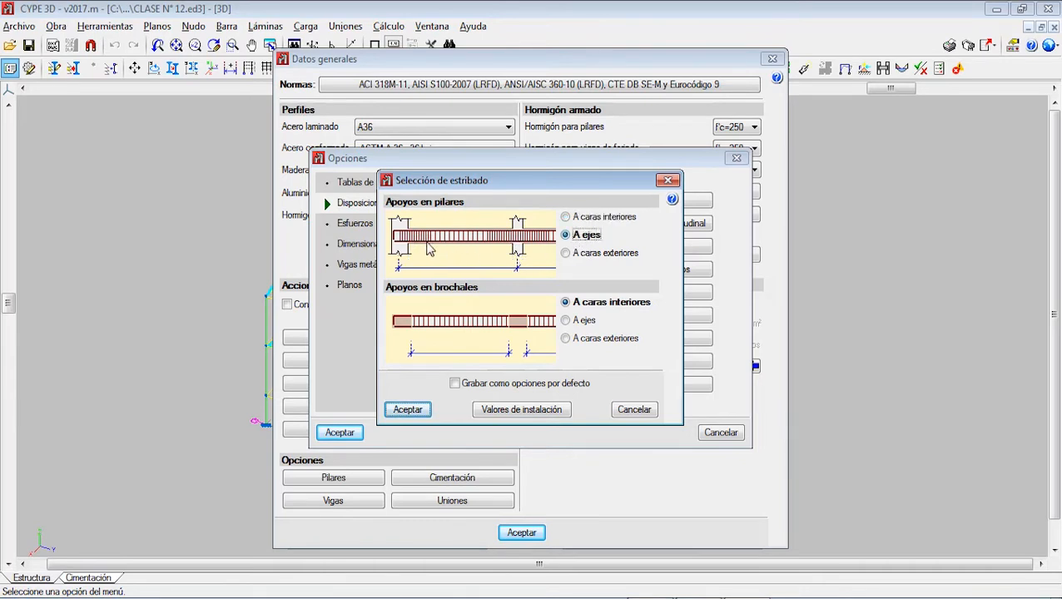
pyautogui.click(583, 252)
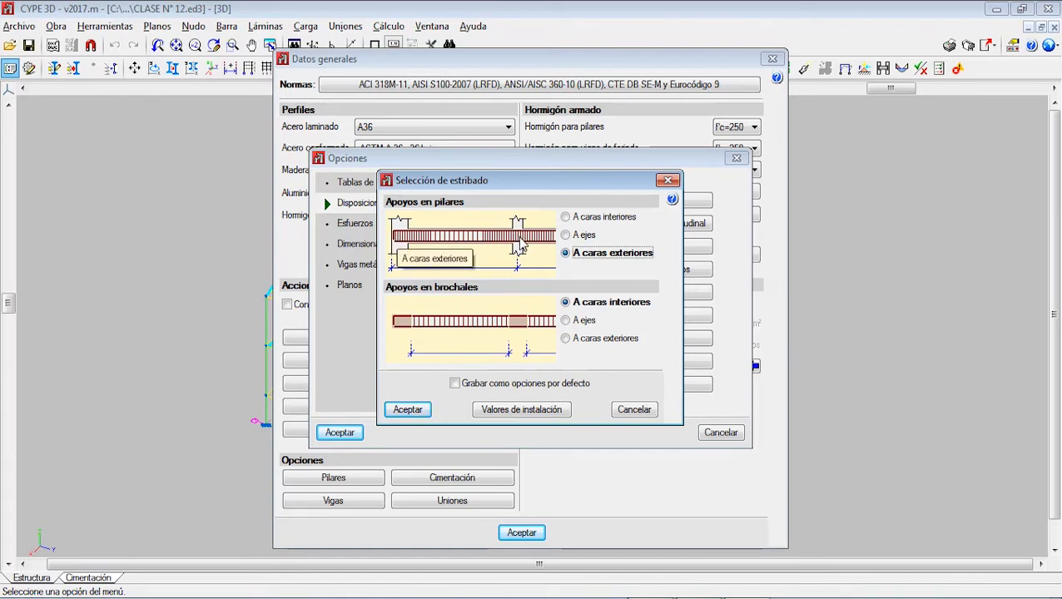
pyautogui.click(583, 217)
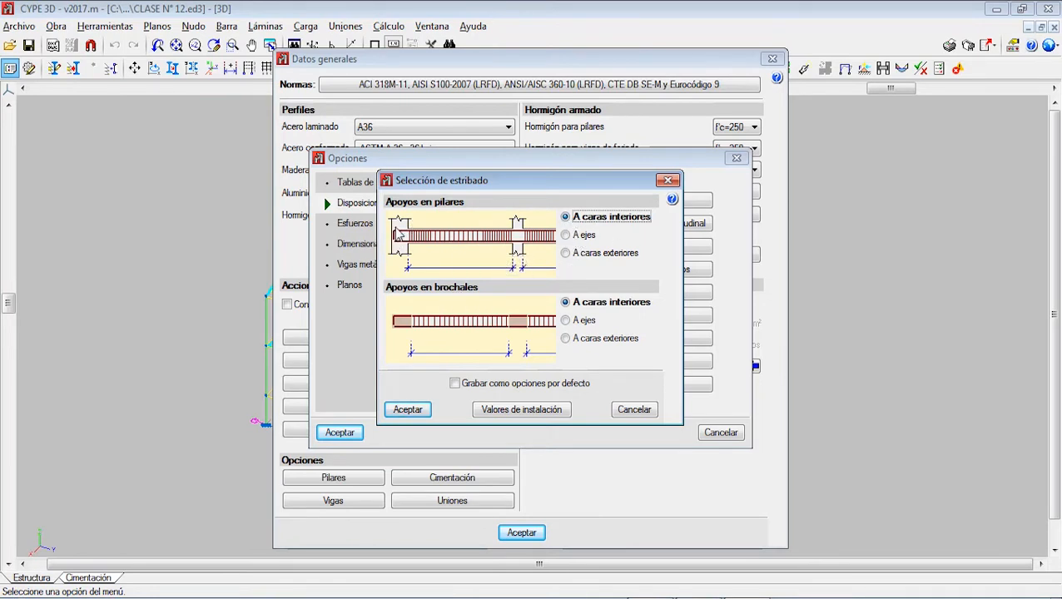
pyautogui.click(566, 235)
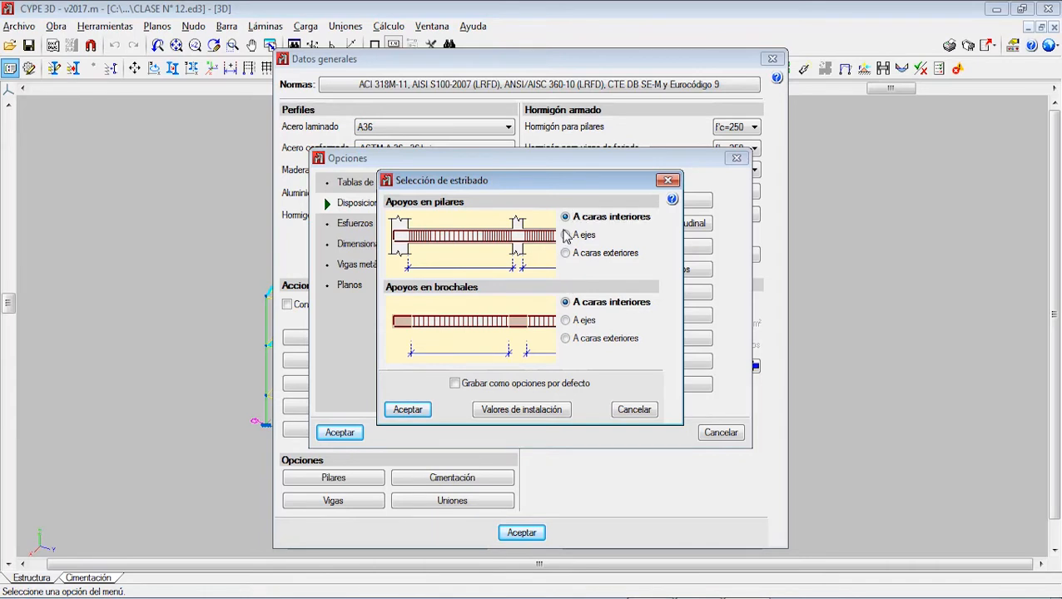
pyautogui.click(567, 217)
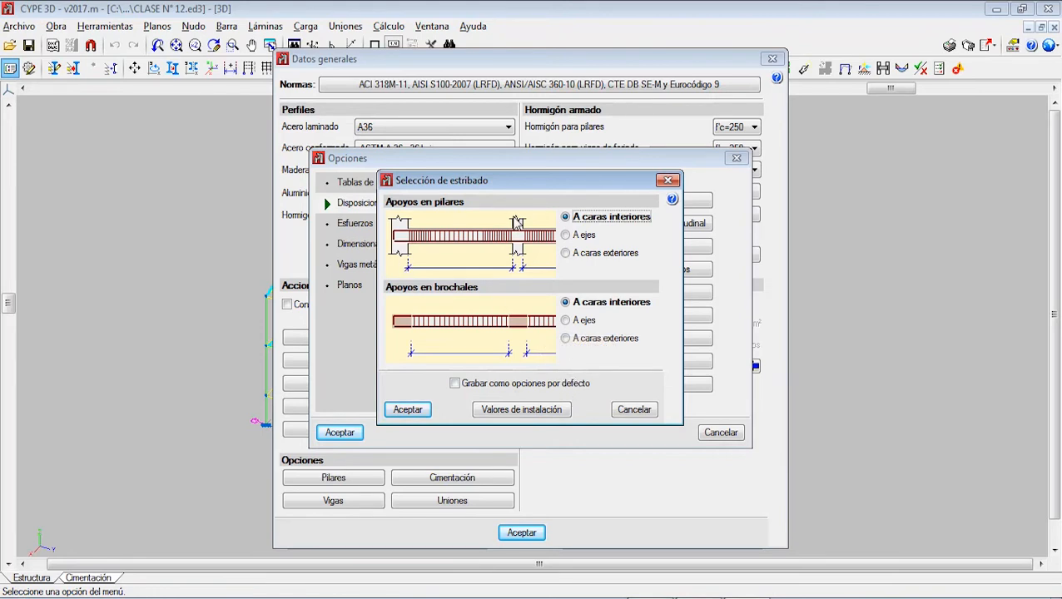
pyautogui.click(565, 234)
pyautogui.click(566, 253)
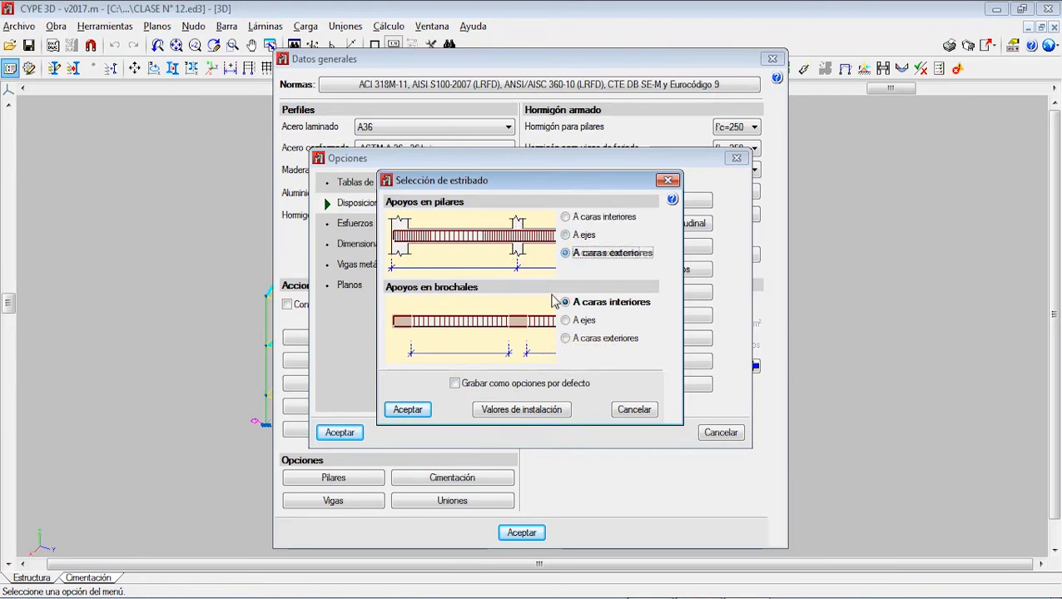
pyautogui.click(566, 235)
pyautogui.click(566, 217)
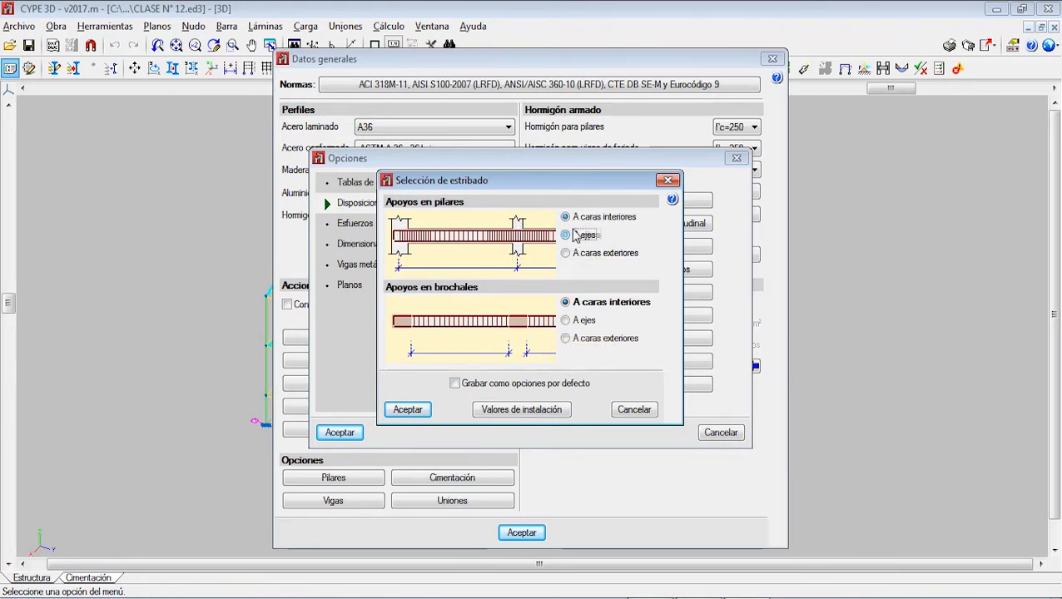
pyautogui.click(572, 218)
pyautogui.click(573, 252)
pyautogui.click(572, 236)
pyautogui.click(570, 220)
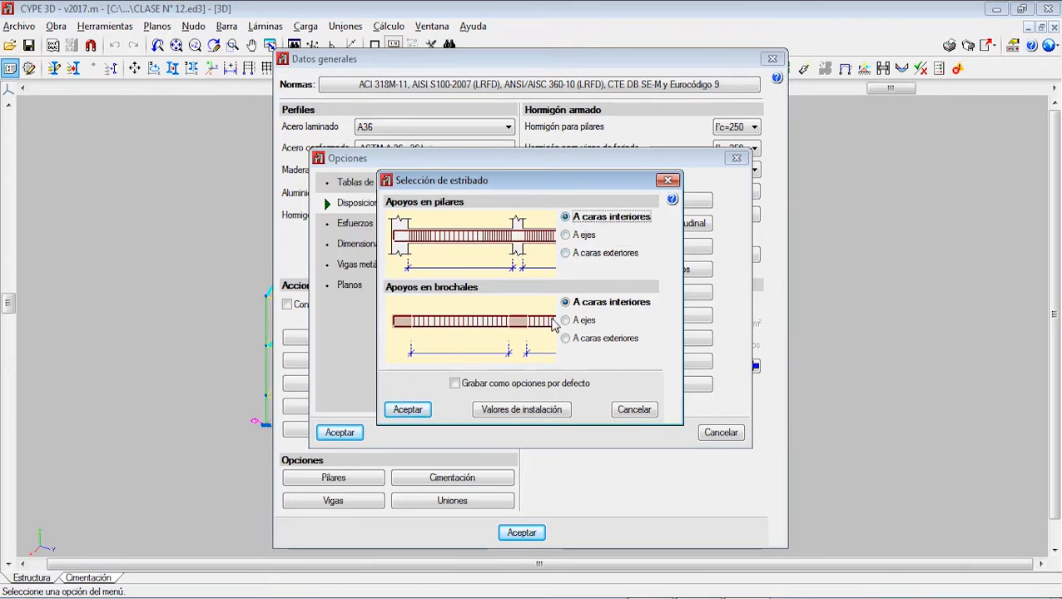
pyautogui.click(566, 234)
pyautogui.click(566, 253)
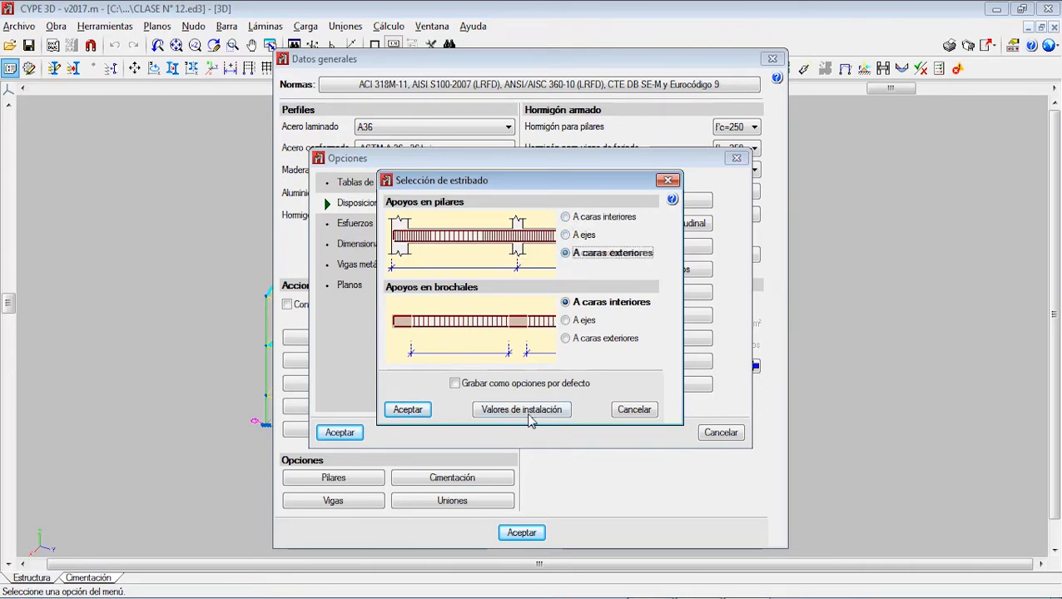
pyautogui.click(577, 220)
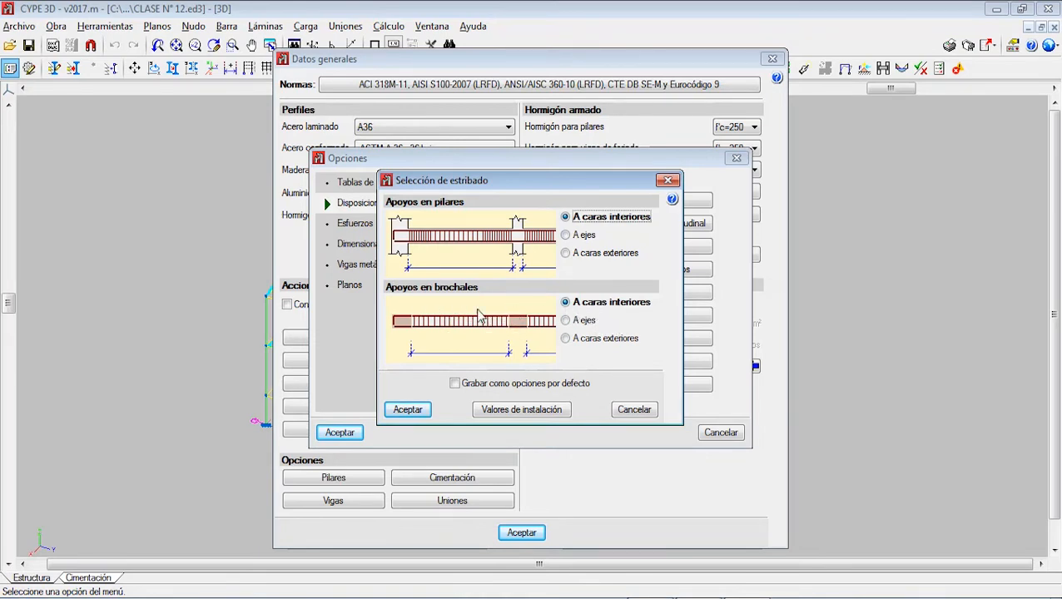
# Step: Set the stirrup arrangement at brochal supports (Apoyos en brochales) to A caras exteriores, save it as the default options and accept
pyautogui.click(570, 322)
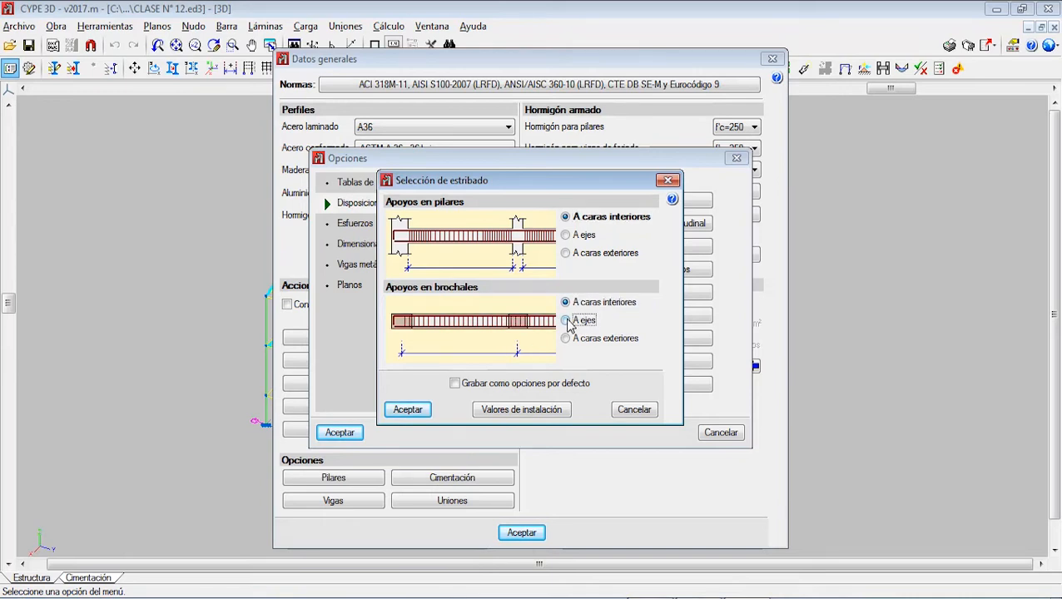
pyautogui.click(567, 339)
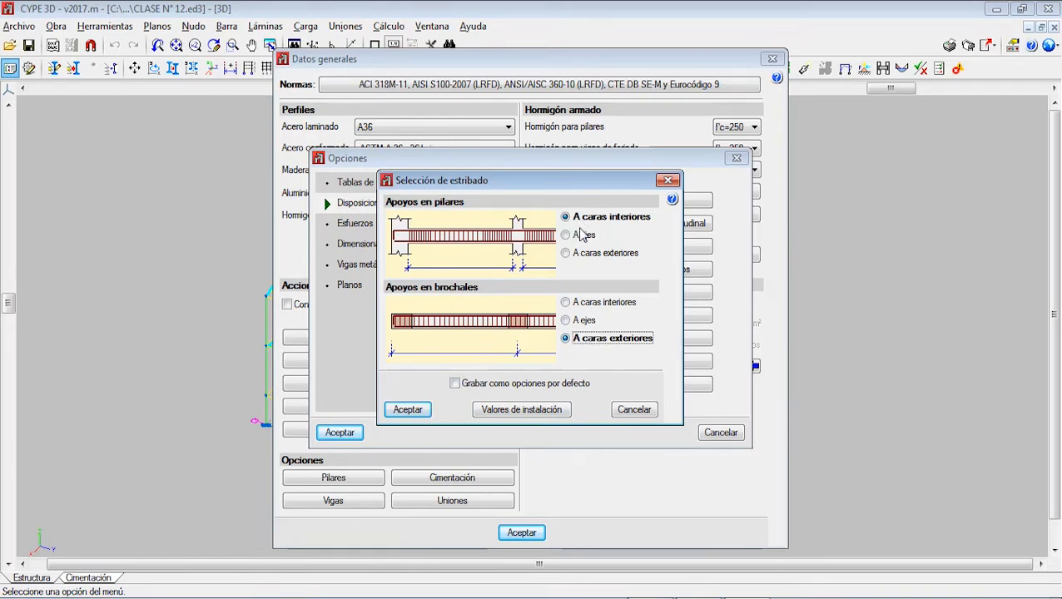
pyautogui.click(455, 383)
pyautogui.click(408, 409)
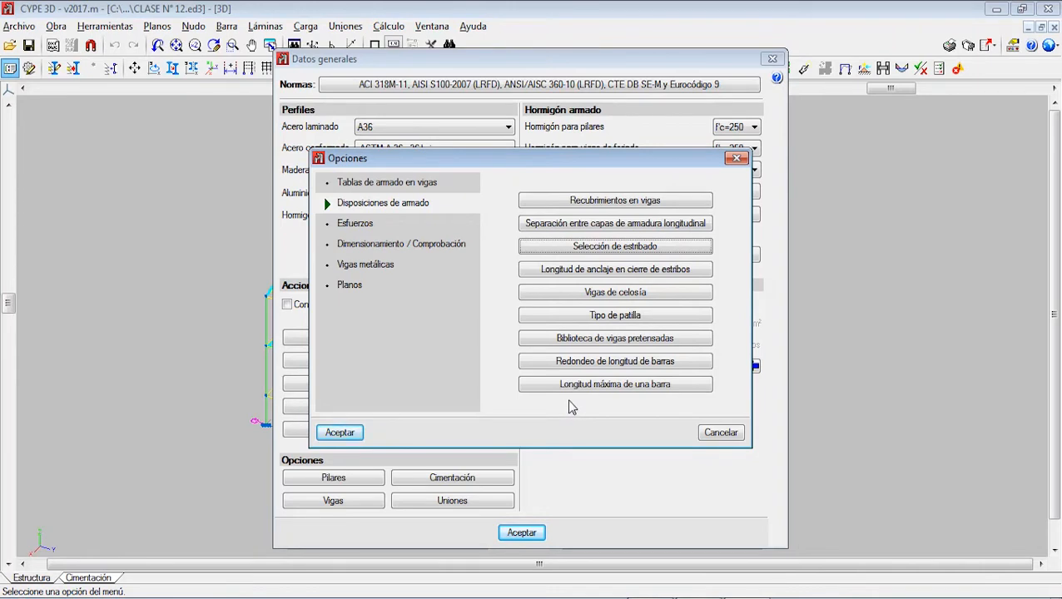
# Step: Save the stirrup closure anchorage length of 10 stirrup diameters as the default option and accept it
pyautogui.click(610, 277)
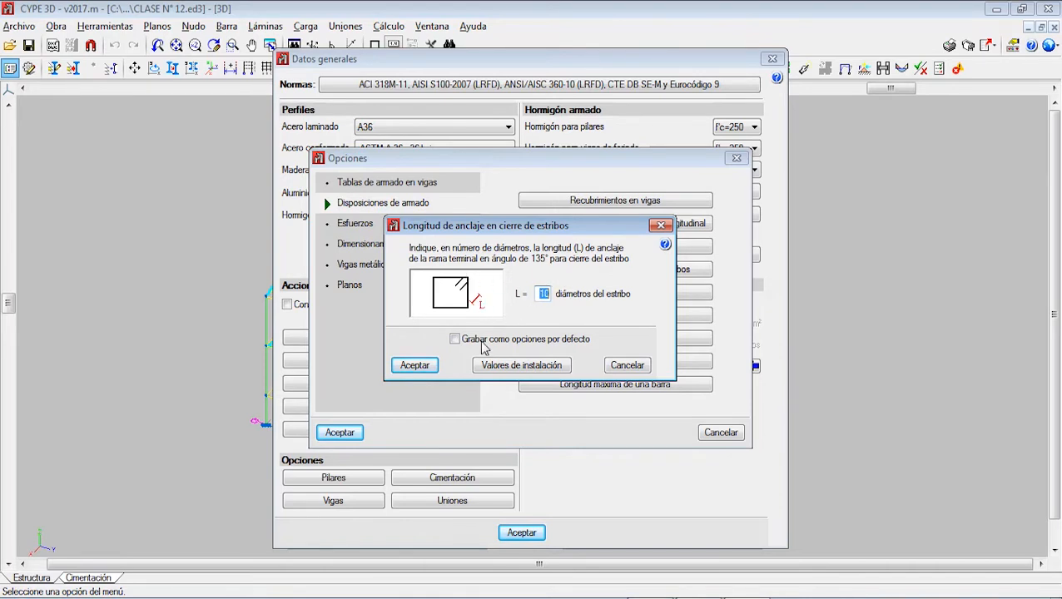
pyautogui.click(454, 340)
pyautogui.click(416, 367)
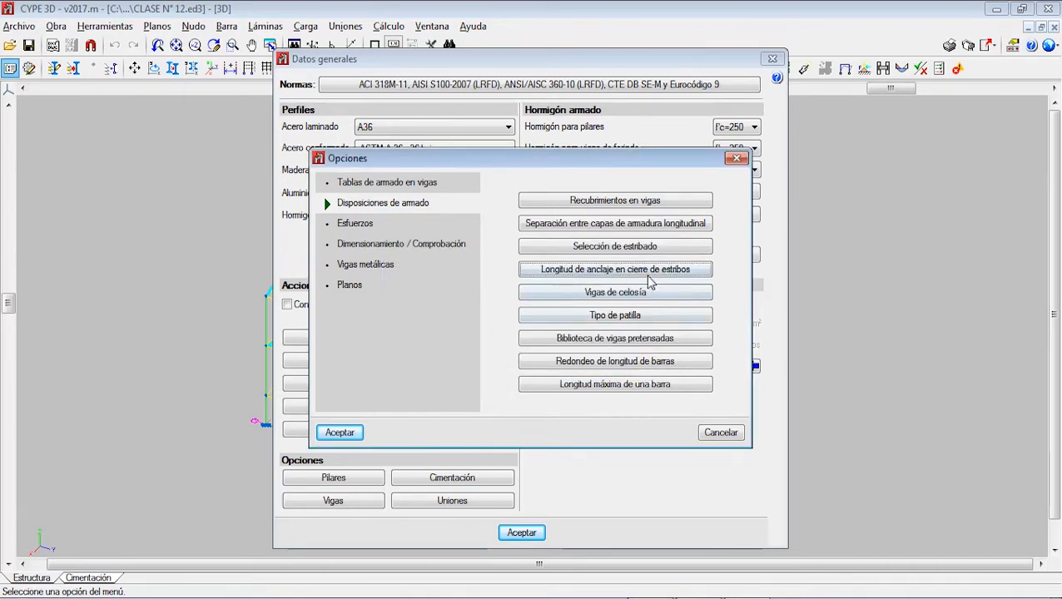
# Step: Examine the Vigas de celosía and Tipo de patilla settings for beams
pyautogui.click(629, 292)
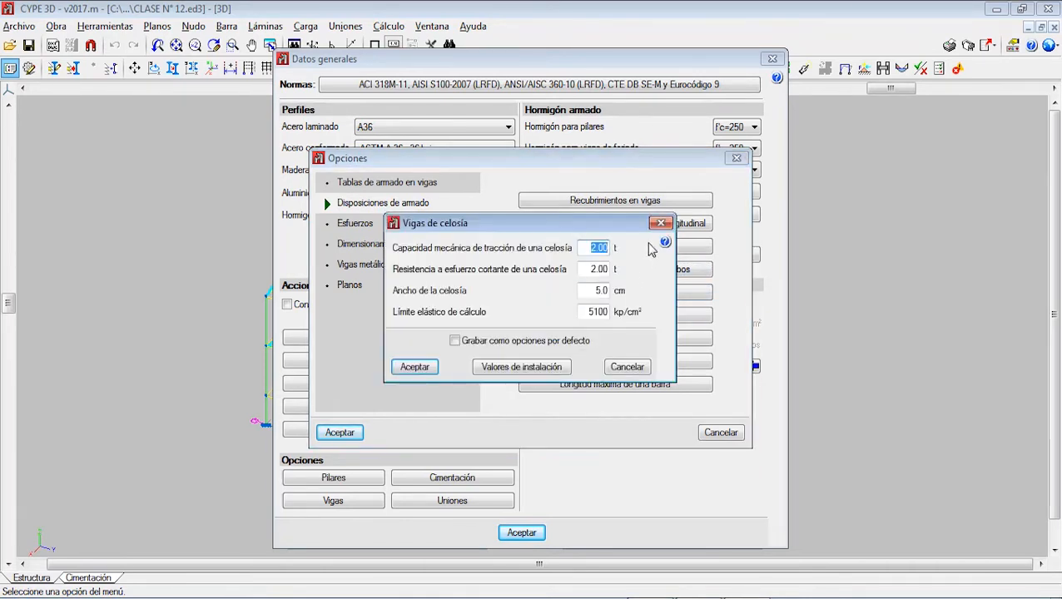
pyautogui.click(660, 223)
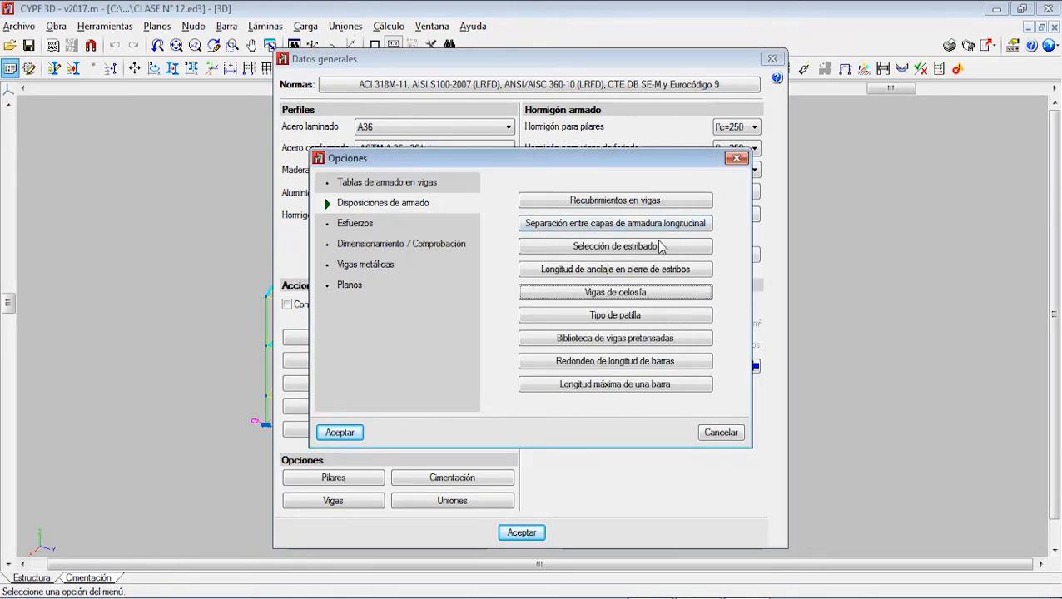
pyautogui.click(637, 317)
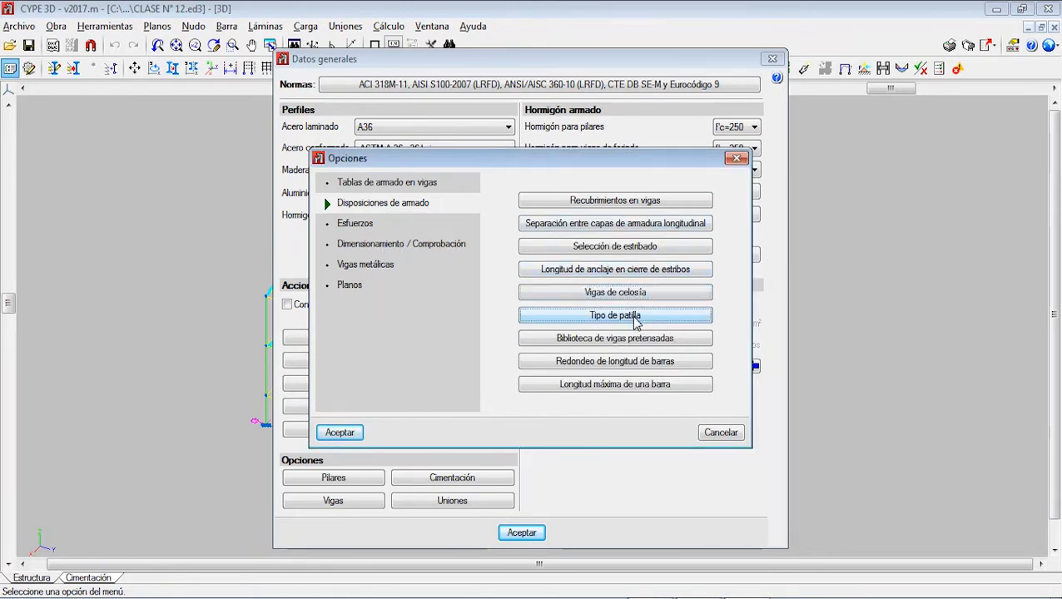
pyautogui.click(660, 251)
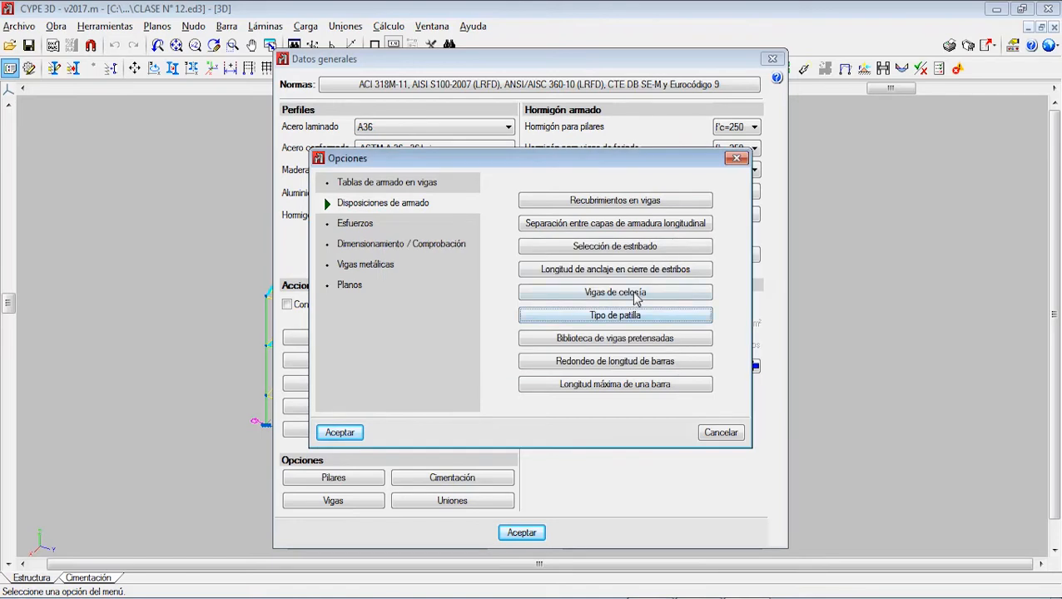
# Step: Accept the Vigas de celosía values and keep the L-shaped hook as the Tipo de patilla for beams
pyautogui.click(637, 293)
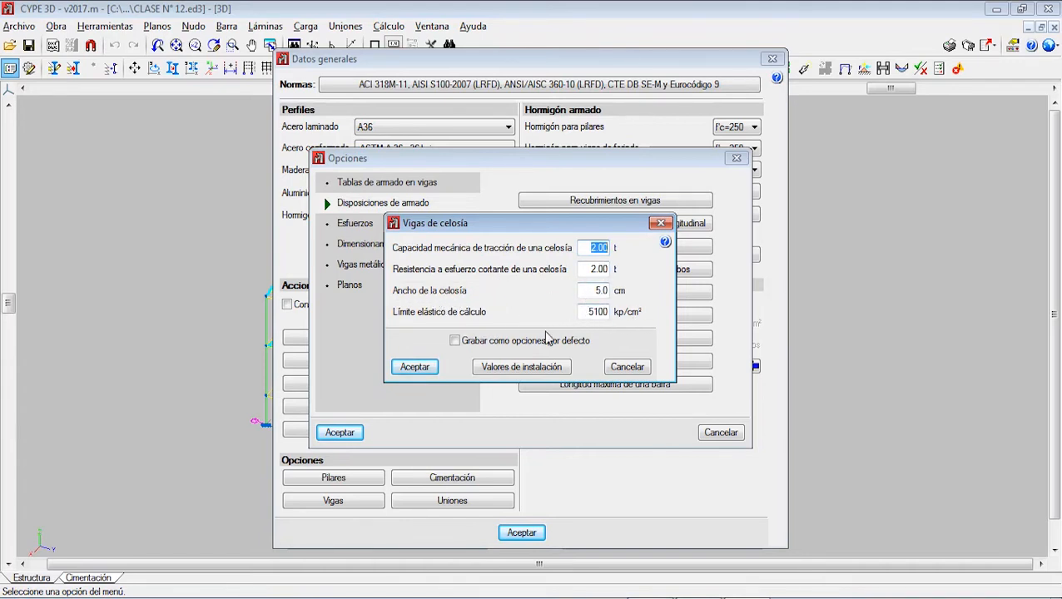
pyautogui.click(593, 269)
pyautogui.click(417, 367)
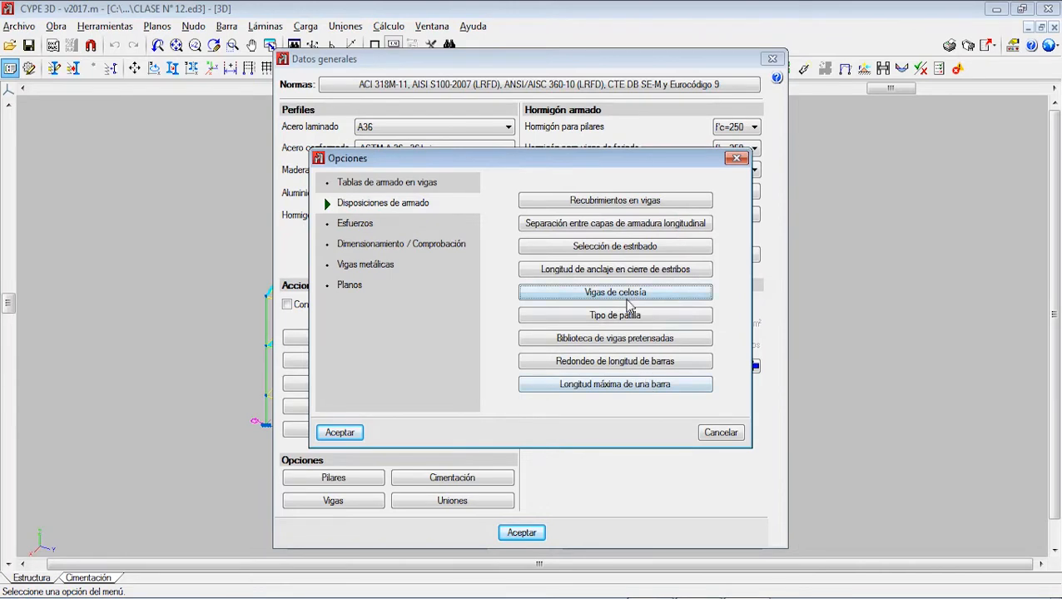
pyautogui.click(630, 316)
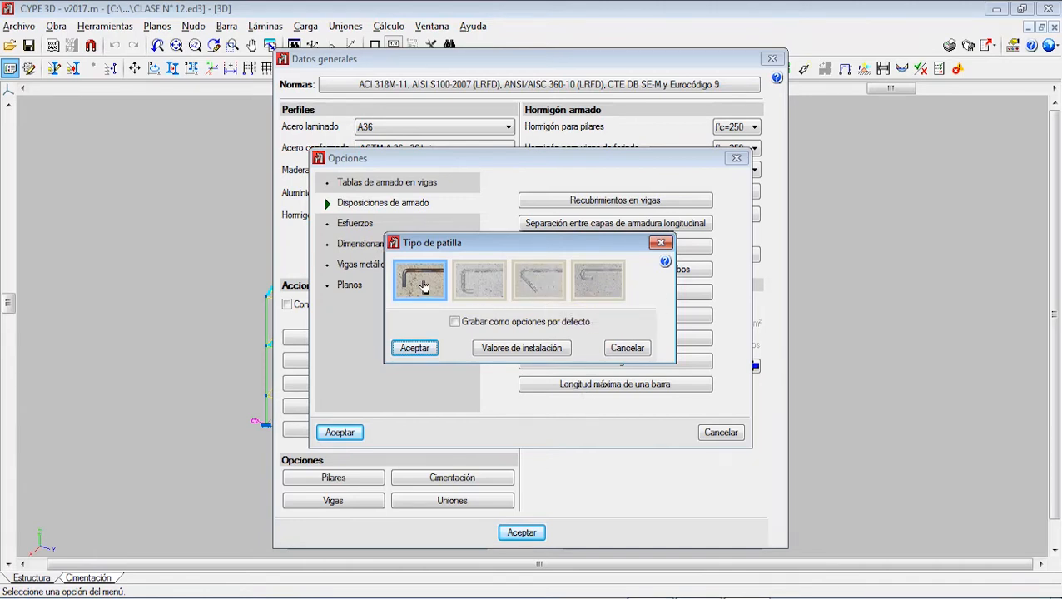
pyautogui.click(414, 348)
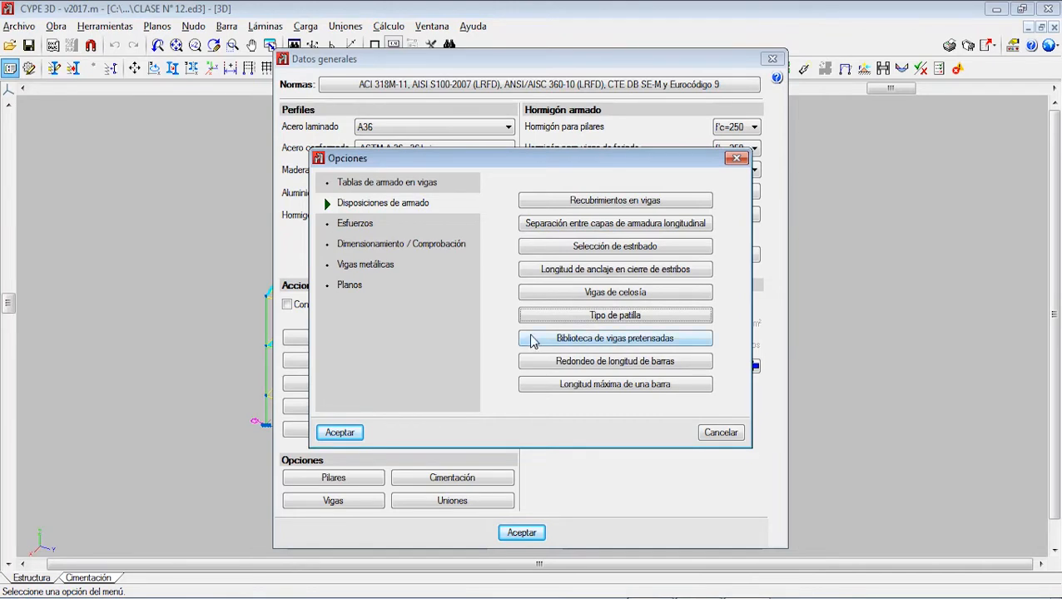
# Step: Examine the parameters for a new prestressed beam in the Biblioteca de vigas pretensadas and close without creating one
pyautogui.click(595, 340)
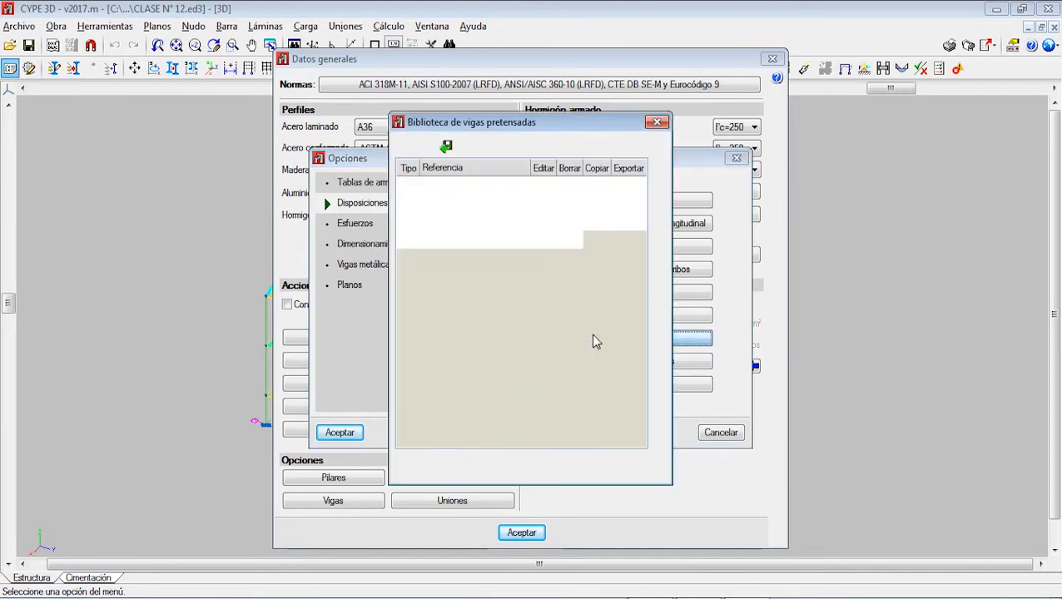
pyautogui.click(402, 145)
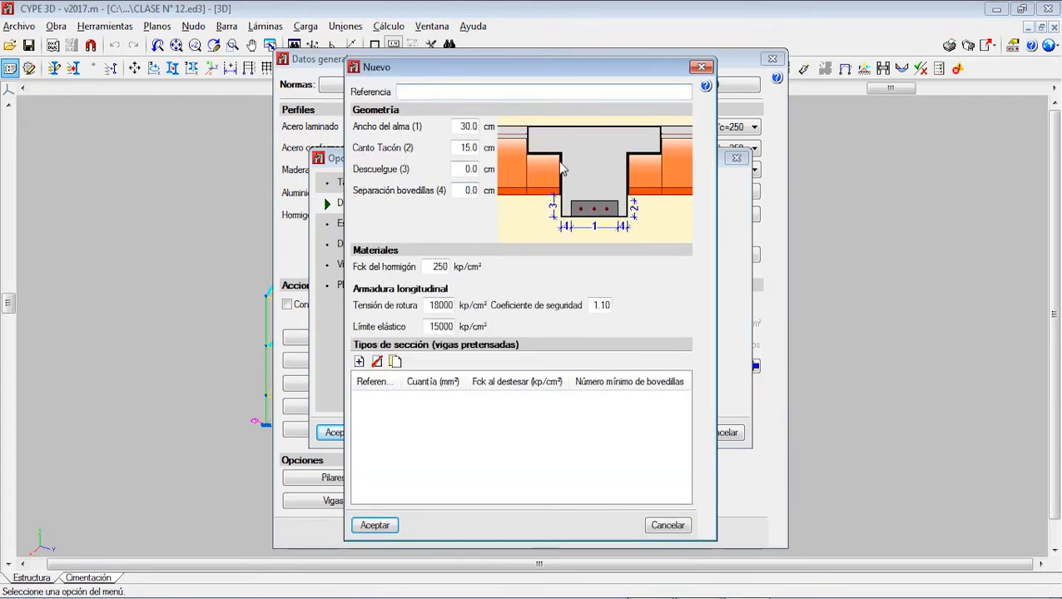
pyautogui.click(701, 67)
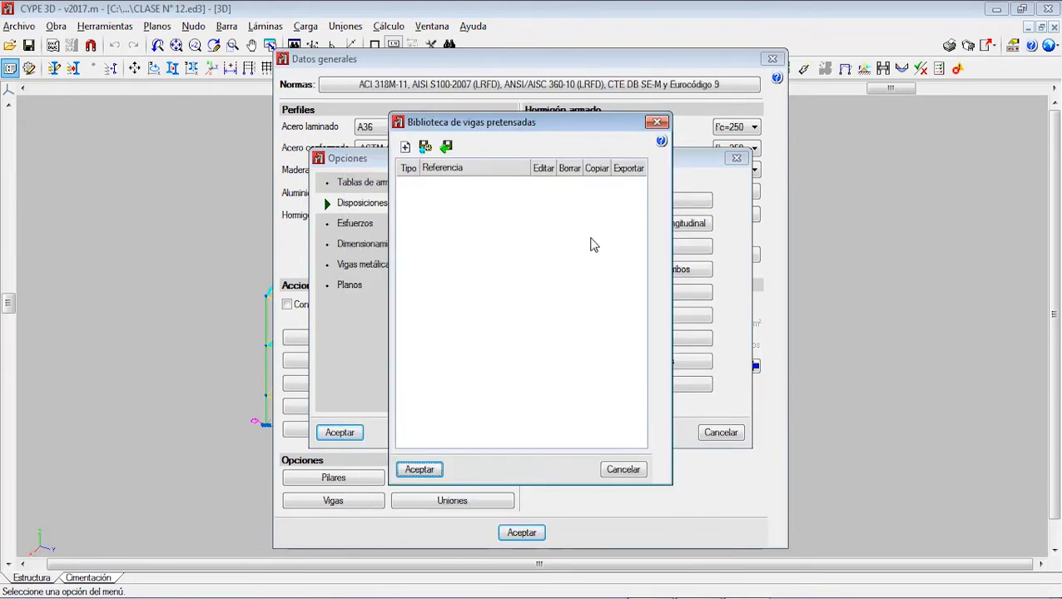
pyautogui.click(658, 123)
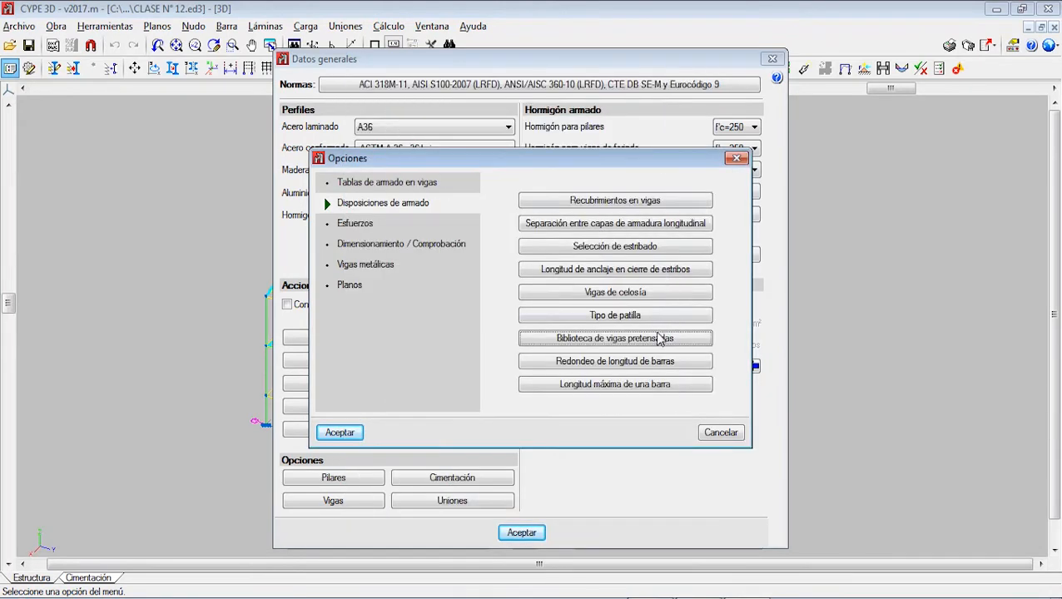
# Step: Accept bar length rounding to multiples of 5 cm and a maximum bar length of 12 m
pyautogui.click(627, 368)
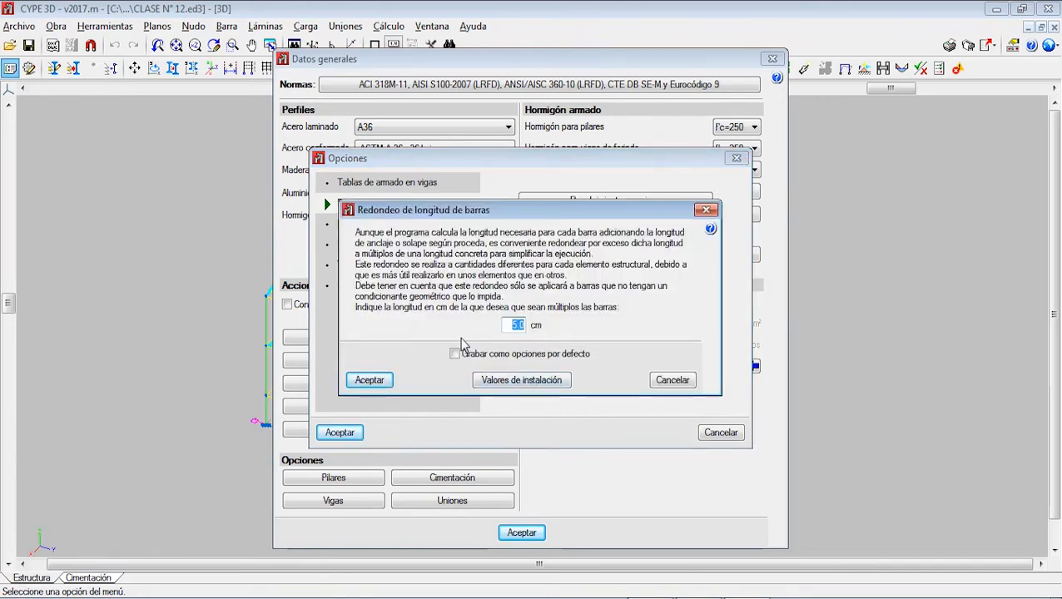
pyautogui.click(372, 382)
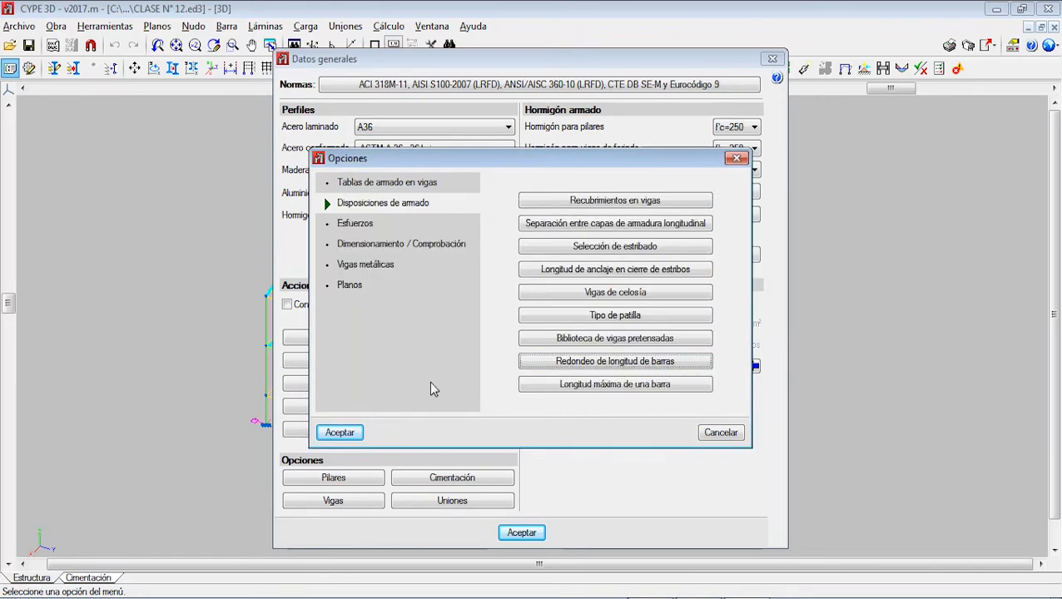
pyautogui.click(620, 386)
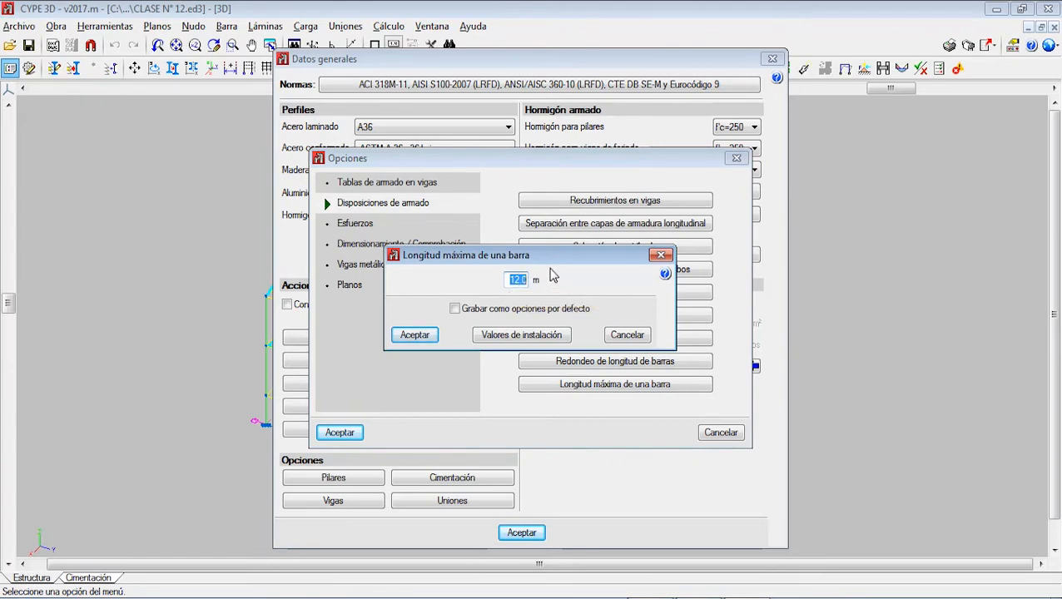
pyautogui.click(417, 334)
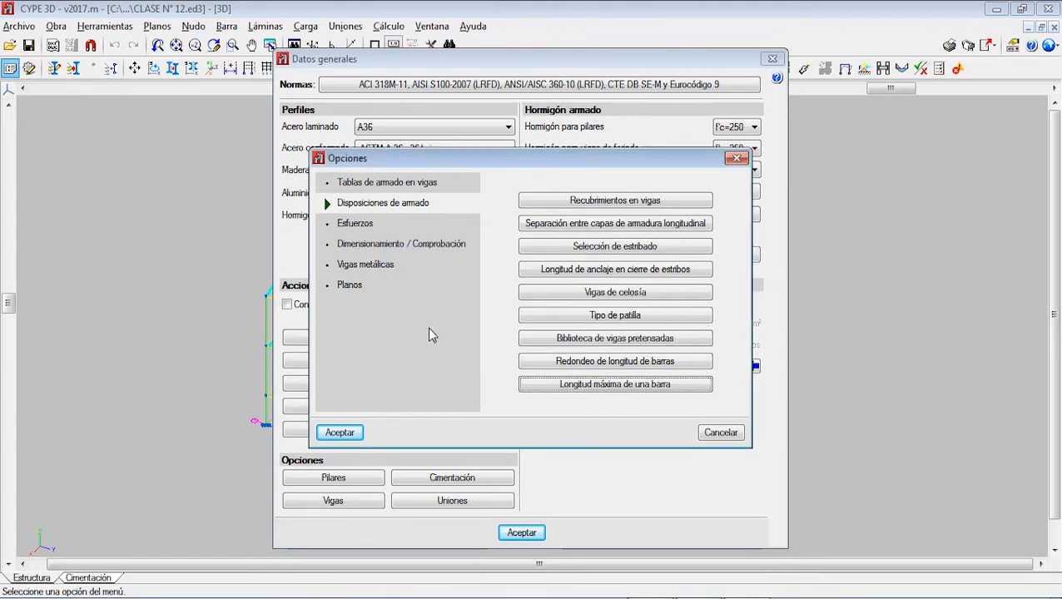
# Step: Try the minimum negative and positive moments to cover in beams, leave both disabled, and save this as the default options
pyautogui.click(356, 224)
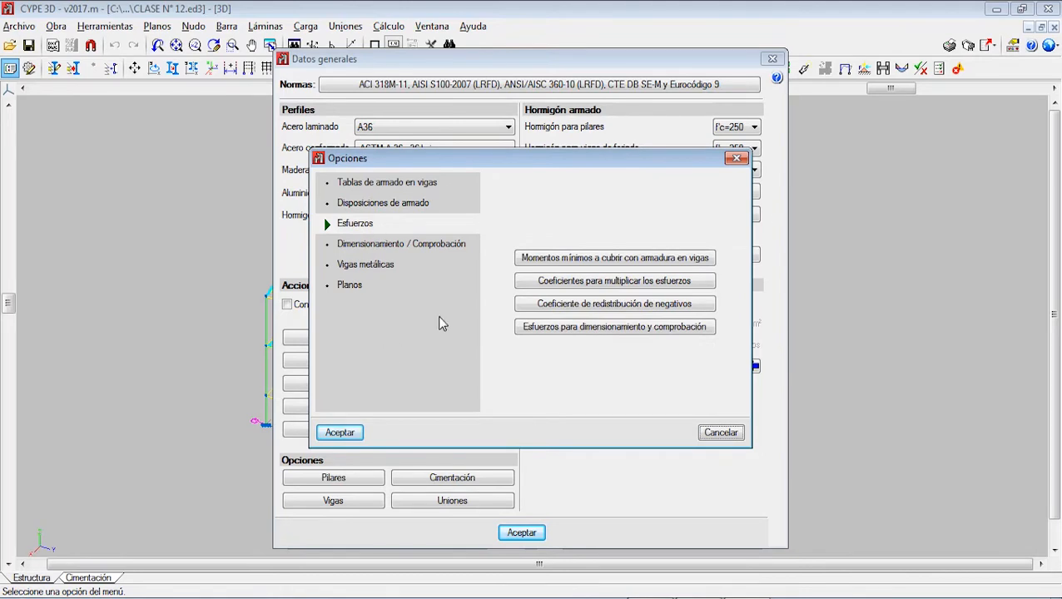
pyautogui.click(577, 262)
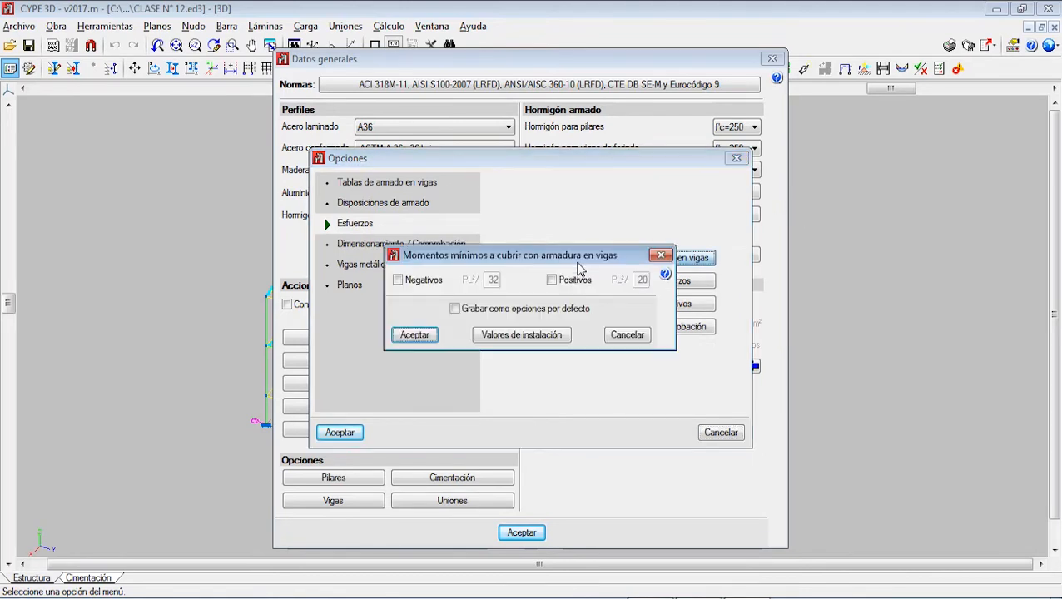
pyautogui.moveTo(581, 263); pyautogui.dragTo(574, 236)
pyautogui.click(414, 257)
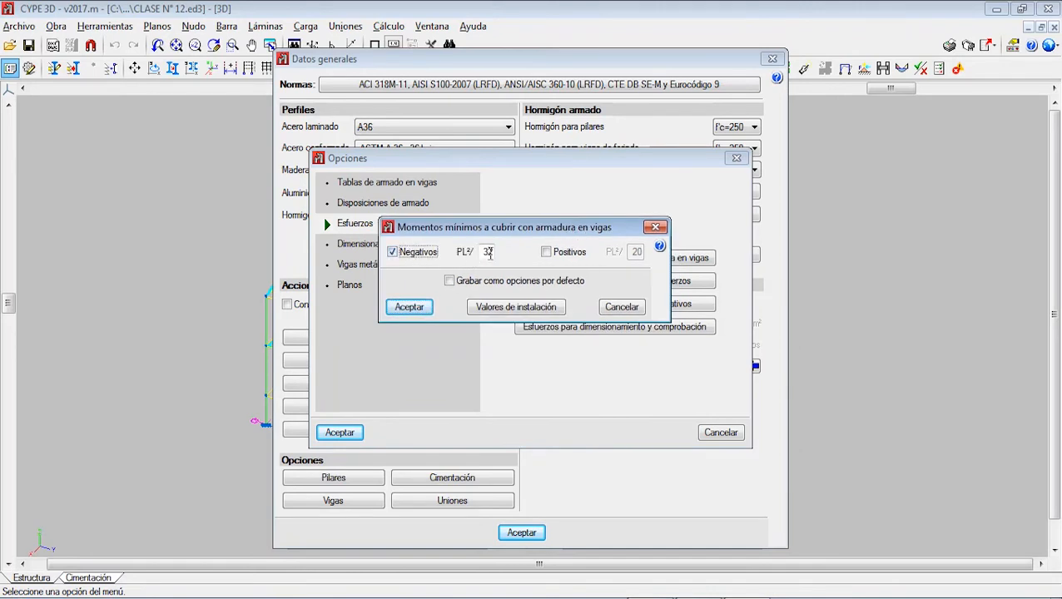
pyautogui.click(550, 257)
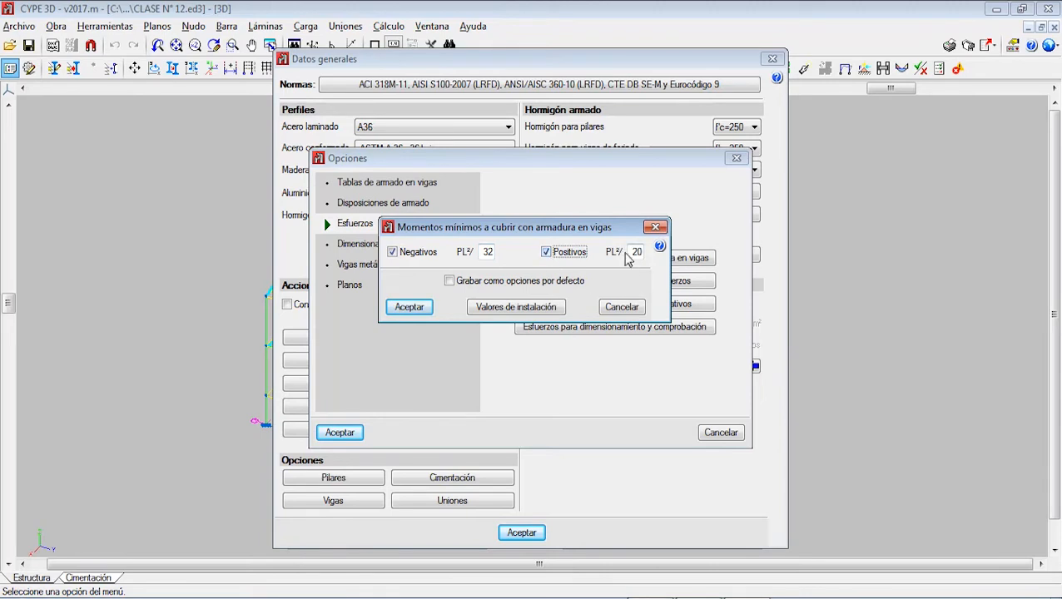
pyautogui.click(547, 255)
pyautogui.click(393, 254)
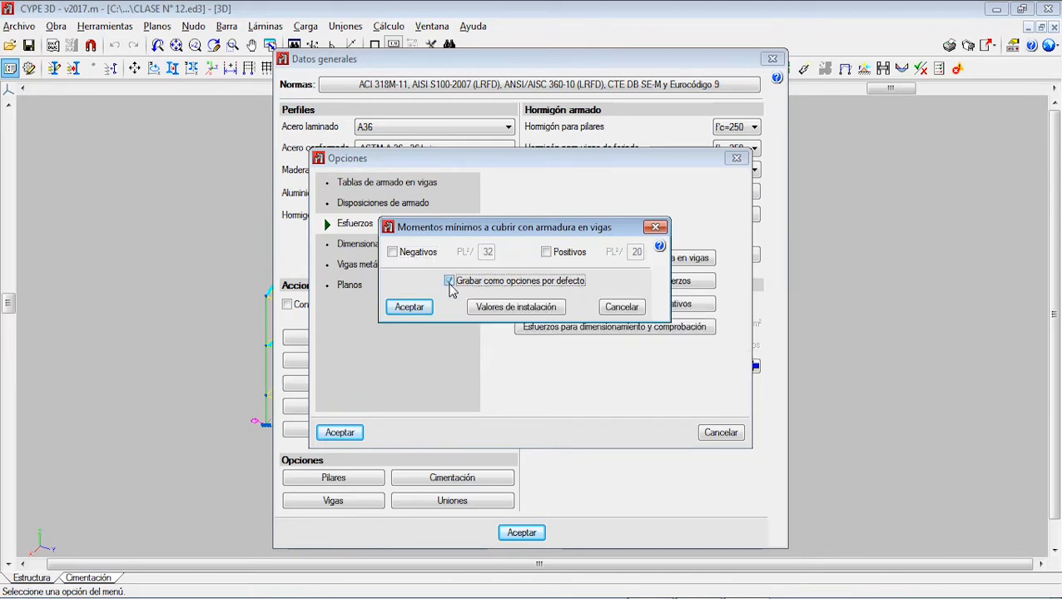
pyautogui.click(424, 310)
# Step: Keep moment amplification on Valores máximos with both force coefficients at 1.00, and save it as the default options
pyautogui.click(607, 283)
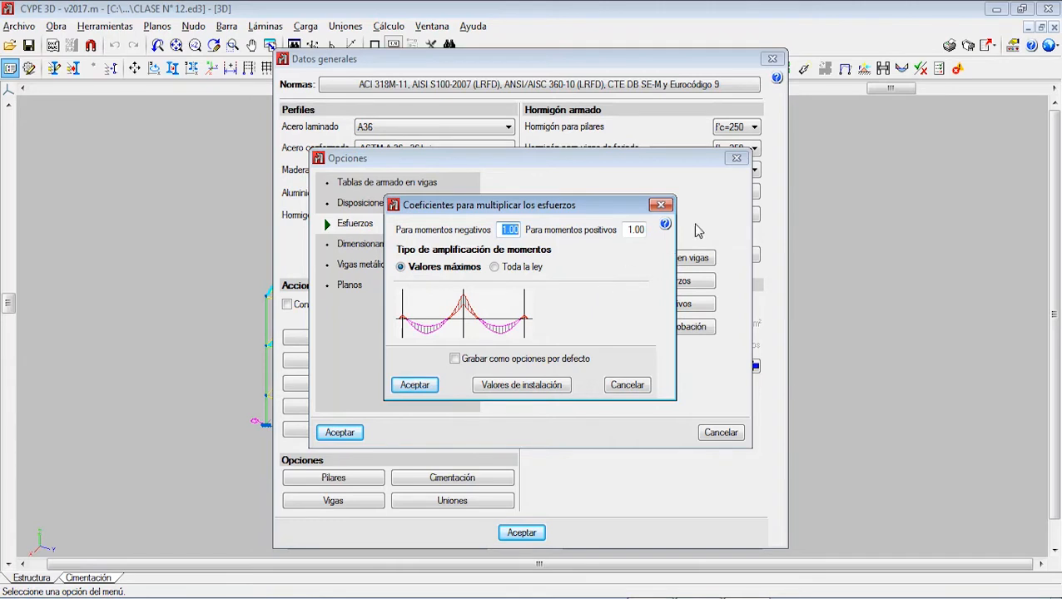
pyautogui.click(495, 268)
pyautogui.click(403, 268)
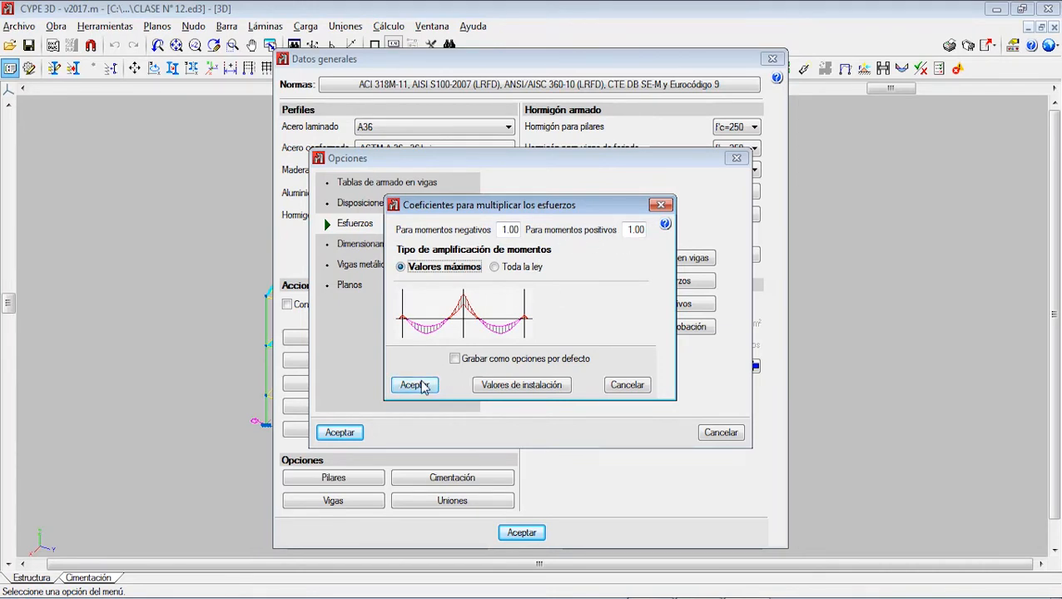
pyautogui.click(458, 363)
pyautogui.click(415, 386)
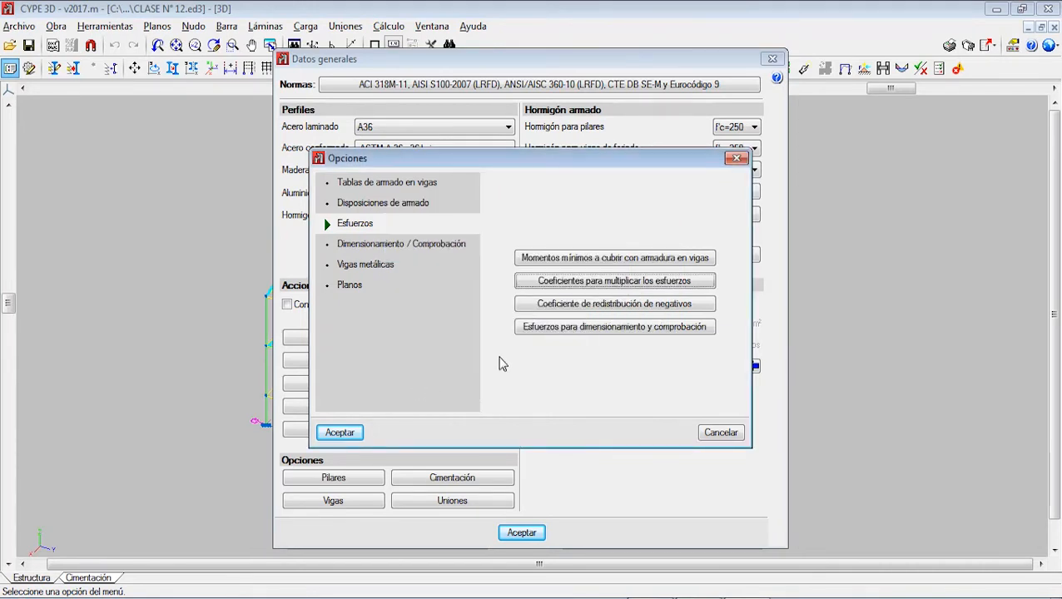
# Step: Accept a negative moment redistribution coefficient of 0.15 for beams as the default, leaving the neutral fibre depth limit off
pyautogui.click(620, 308)
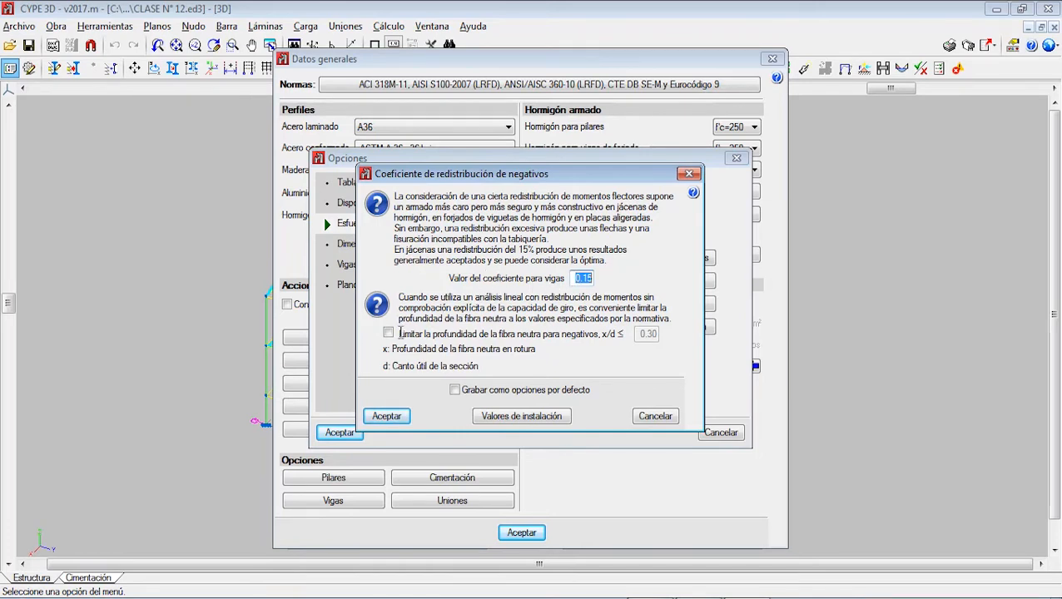
pyautogui.click(400, 333)
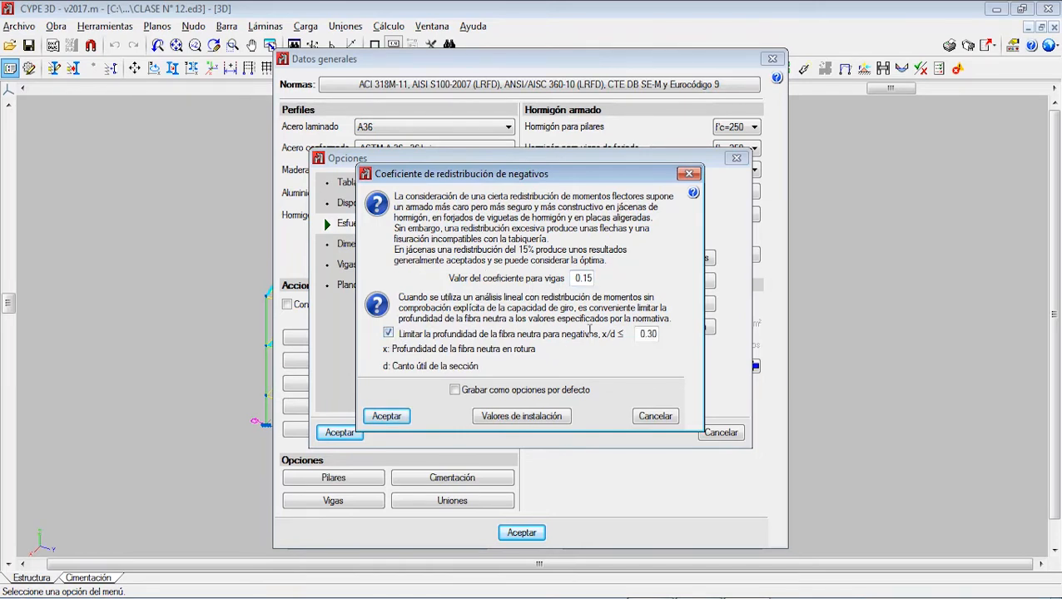
pyautogui.click(388, 334)
pyautogui.click(455, 390)
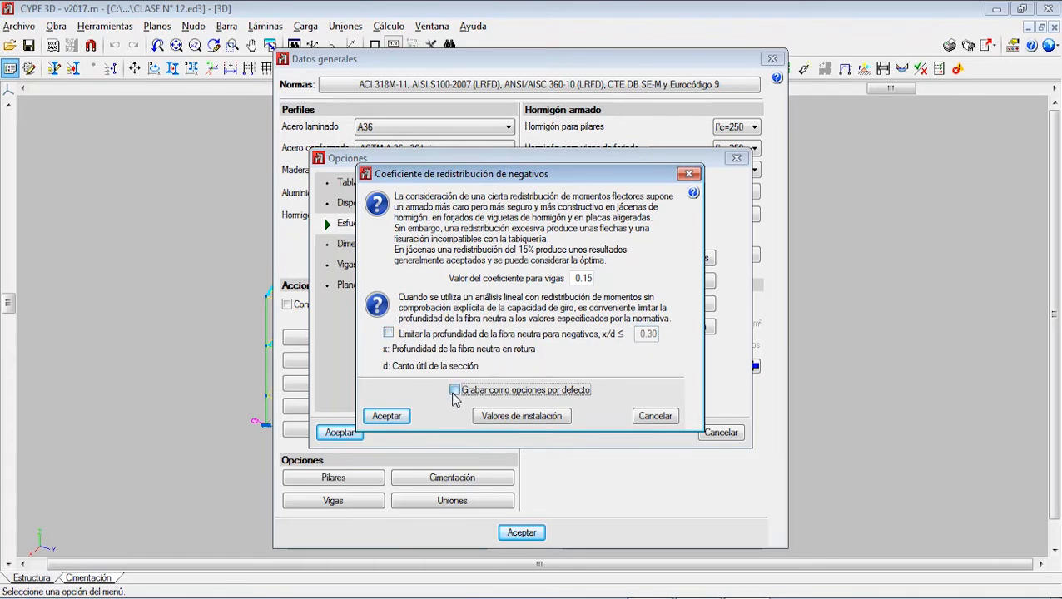
pyautogui.click(387, 416)
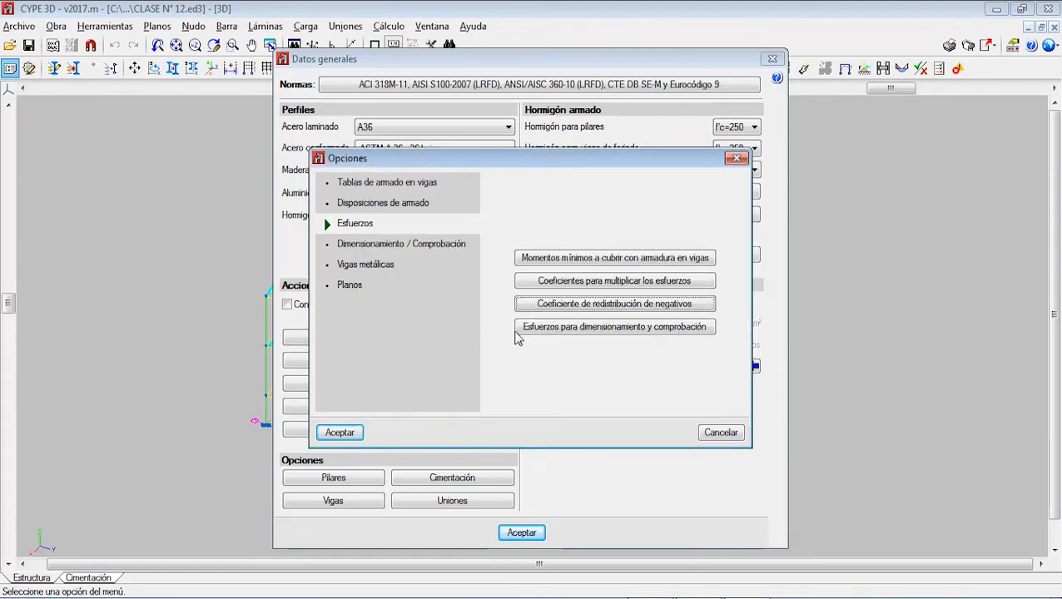
# Step: Base frame design and checking on forces in both clear spans and node interiors, and save it as the default options
pyautogui.click(605, 328)
pyautogui.moveTo(633, 243); pyautogui.dragTo(628, 187)
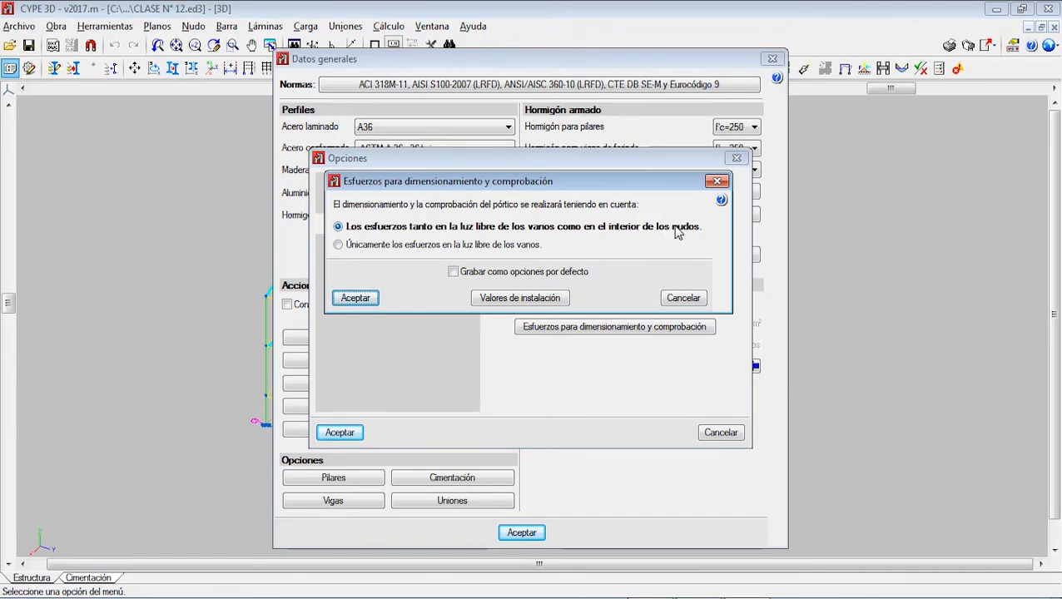
pyautogui.click(454, 273)
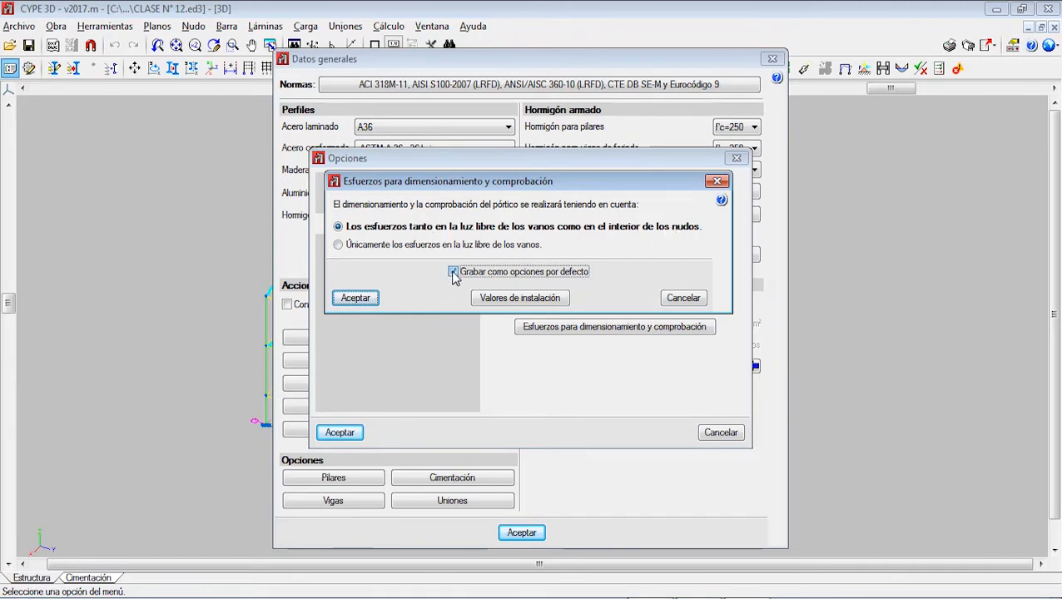
pyautogui.click(356, 298)
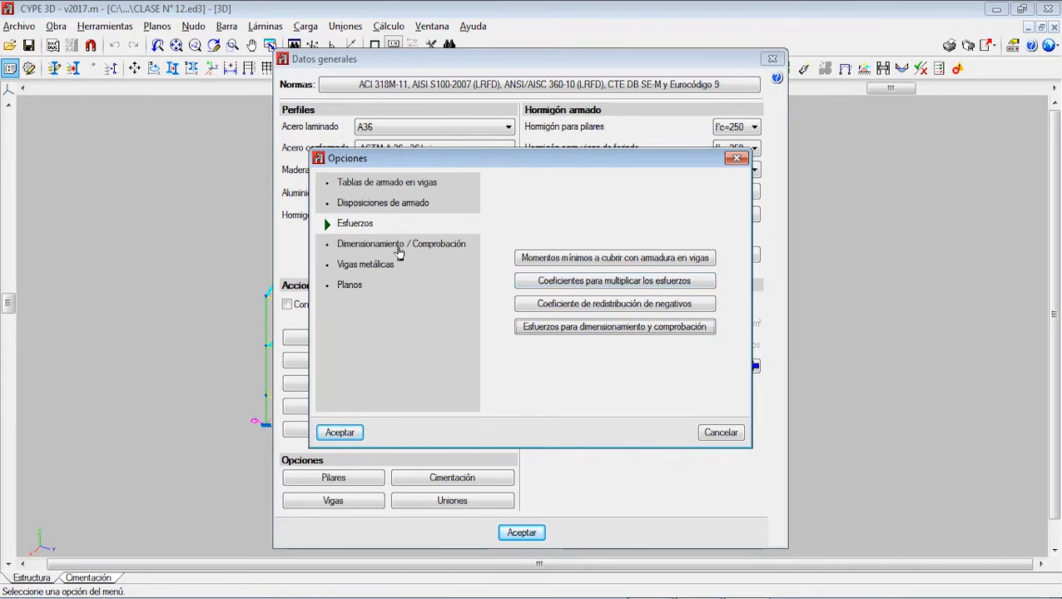
# Step: Set the minimum support bar length a to 22 %L for Armados de jácenas and accept the bar lengths
pyautogui.click(400, 245)
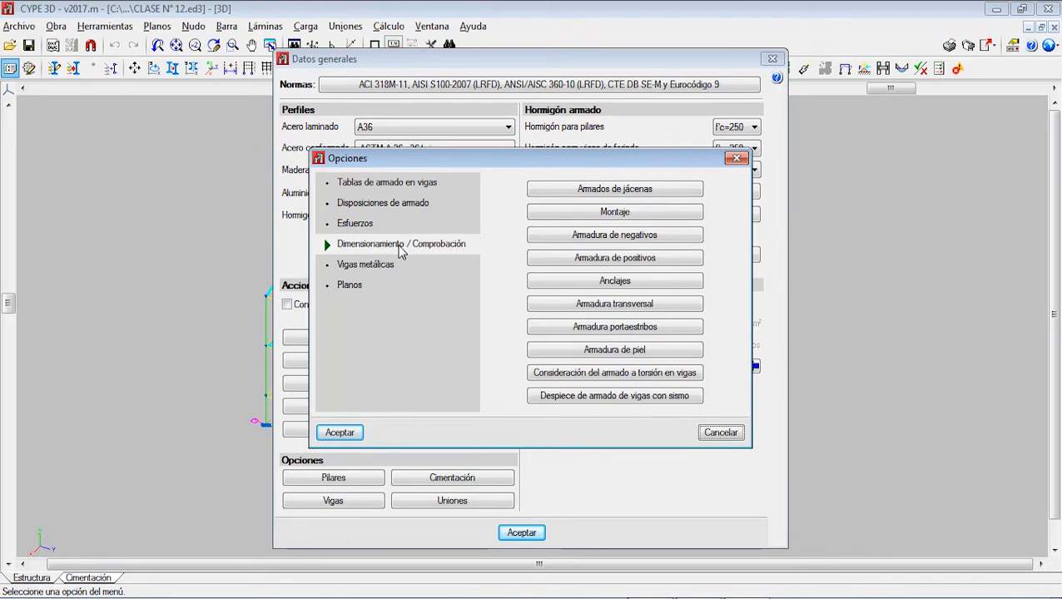
pyautogui.click(539, 190)
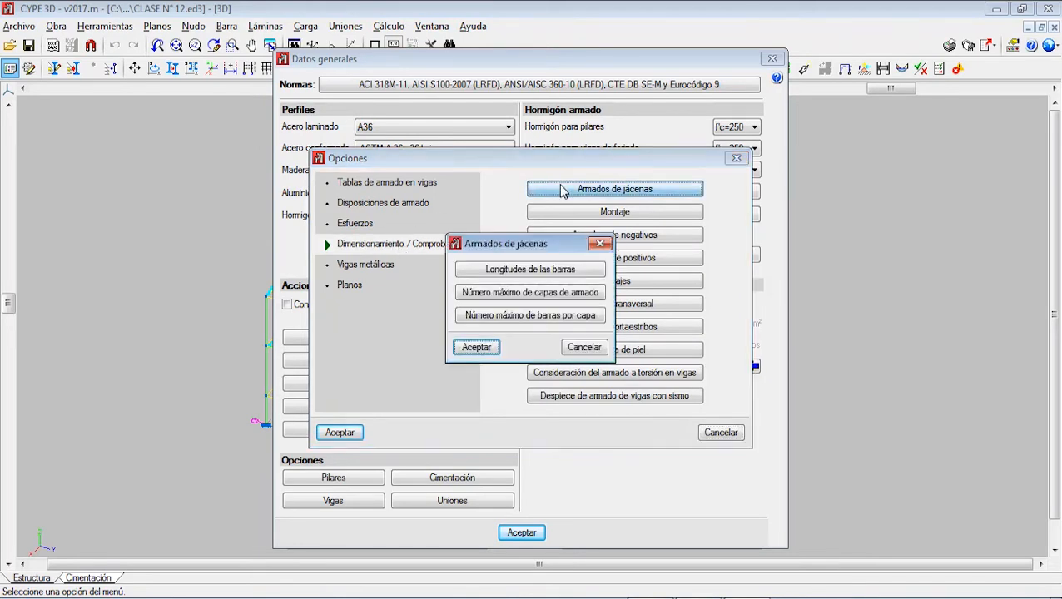
pyautogui.click(542, 271)
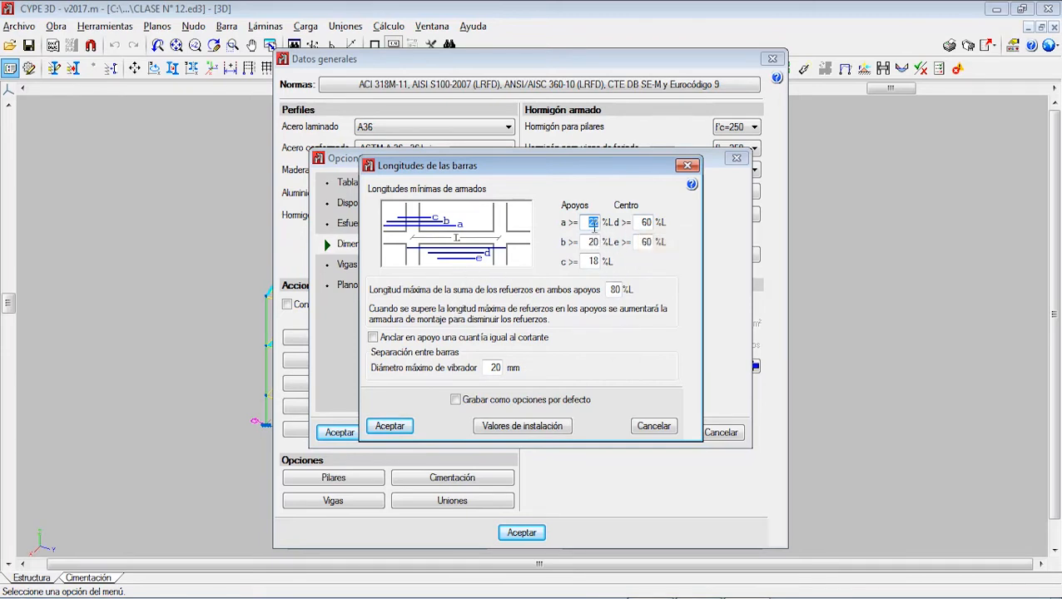
pyautogui.write('22')
pyautogui.click(614, 290)
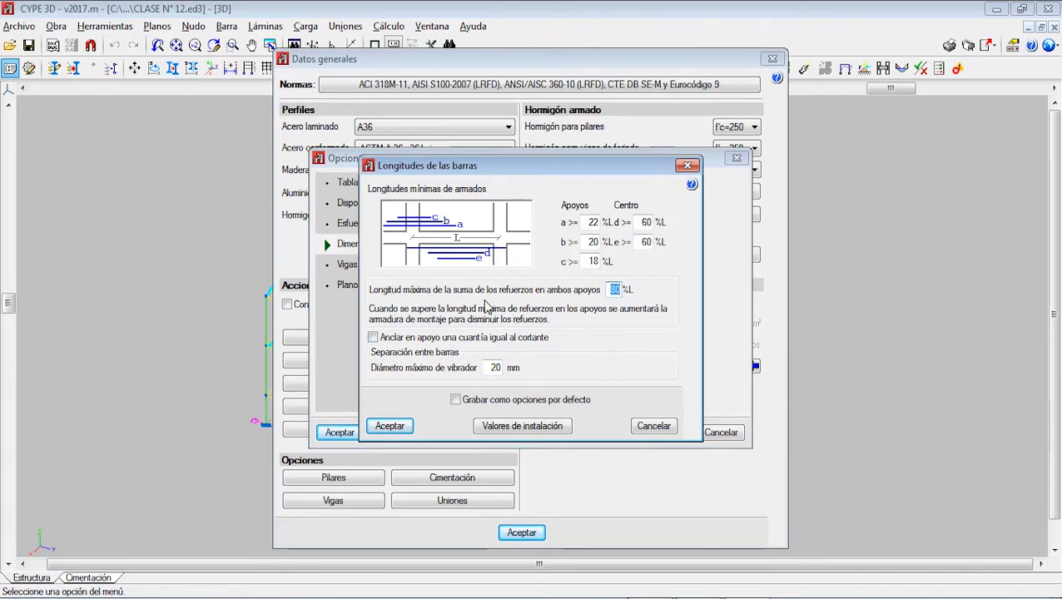
pyautogui.click(391, 427)
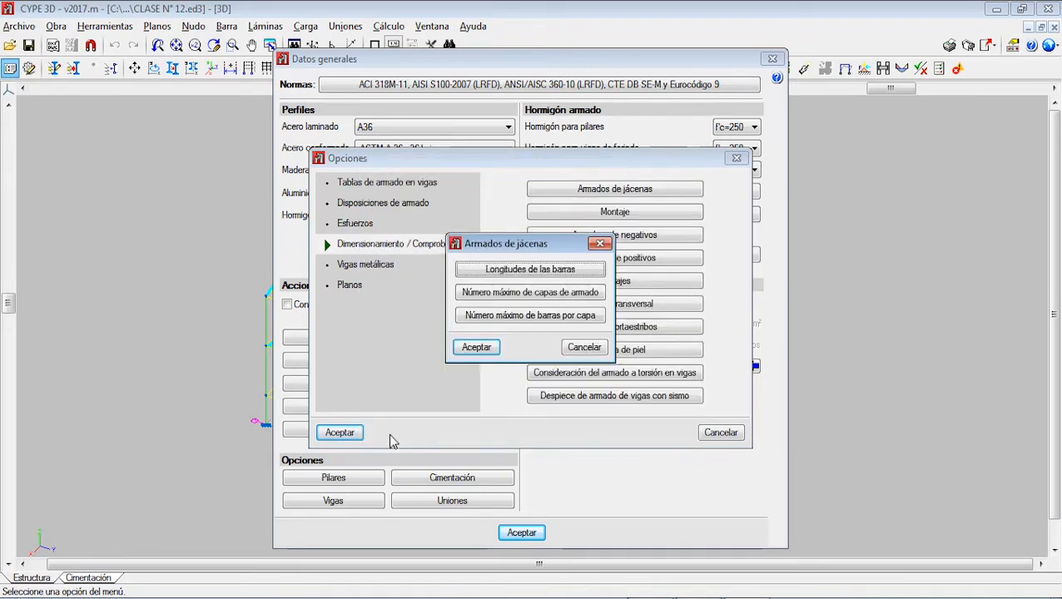
# Step: Add a maximum-layers rule for Armados de jácenas allowing 2 layers for depths up to 60 cm
pyautogui.click(509, 295)
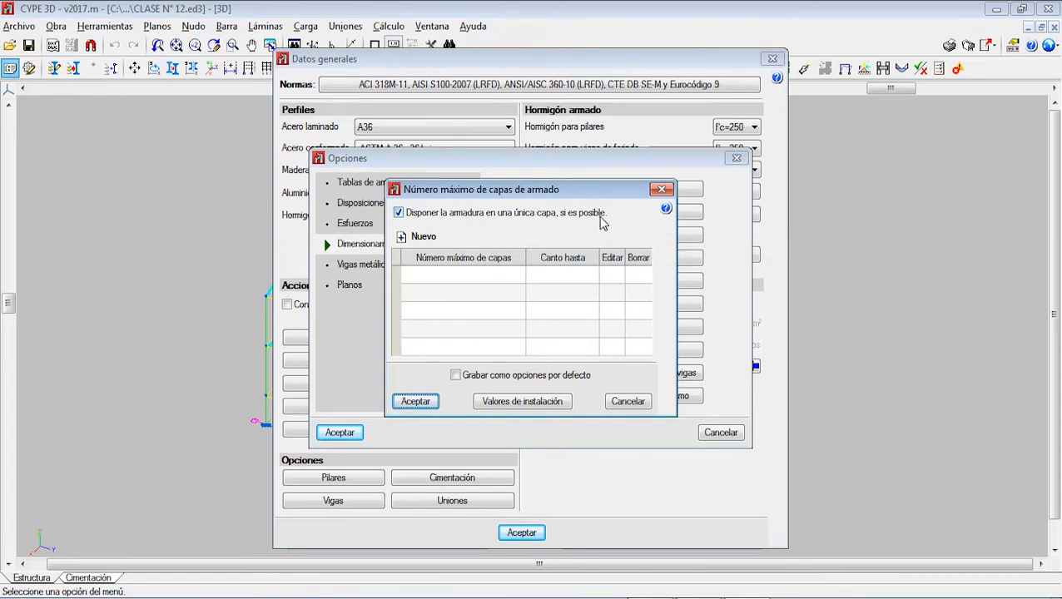
pyautogui.click(404, 239)
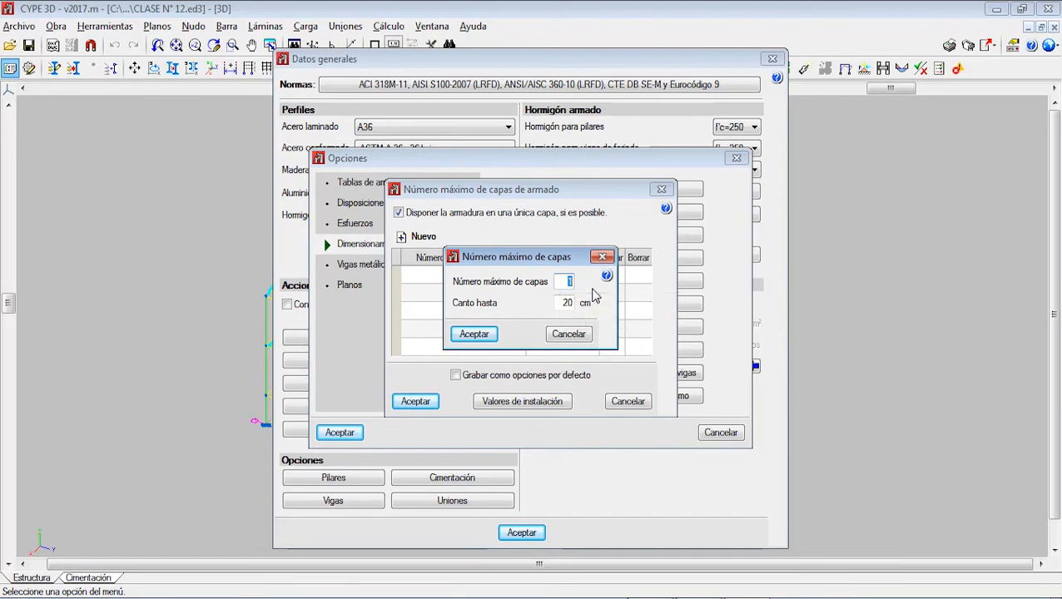
pyautogui.write('2')
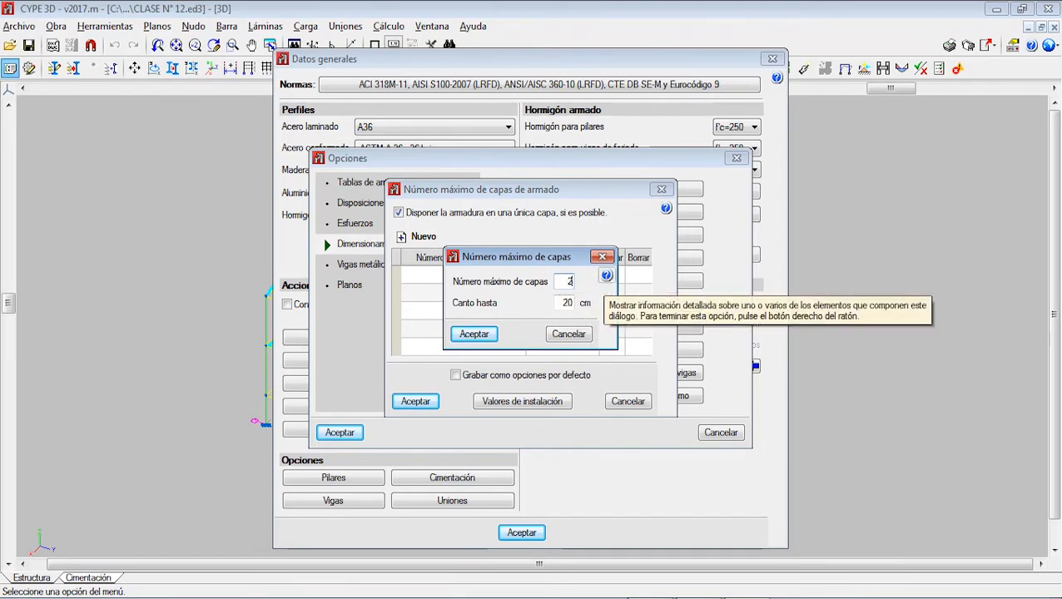
pyautogui.doubleClick(566, 303)
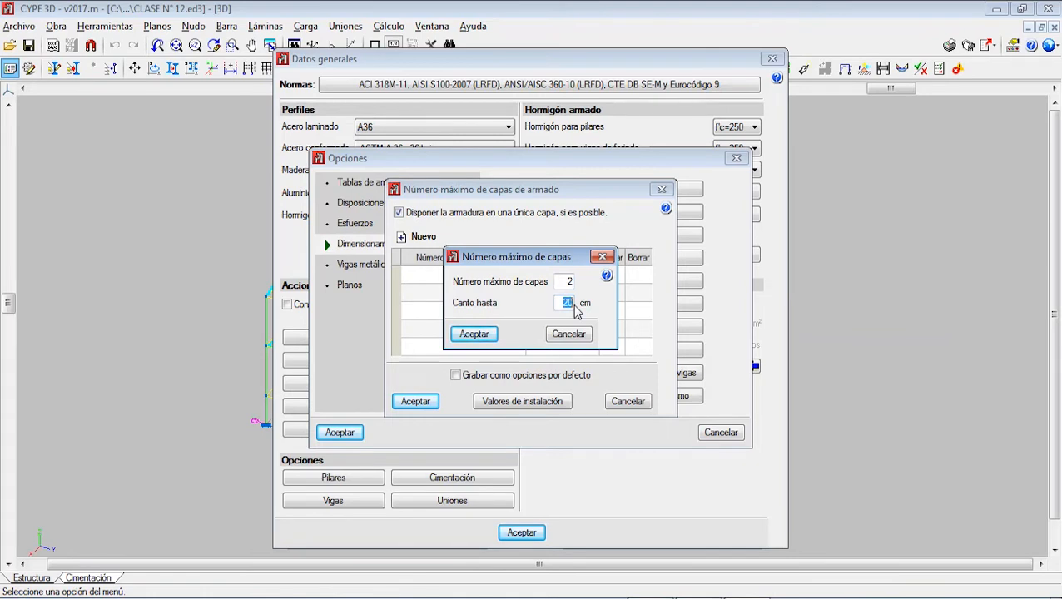
pyautogui.write('60')
pyautogui.click(474, 334)
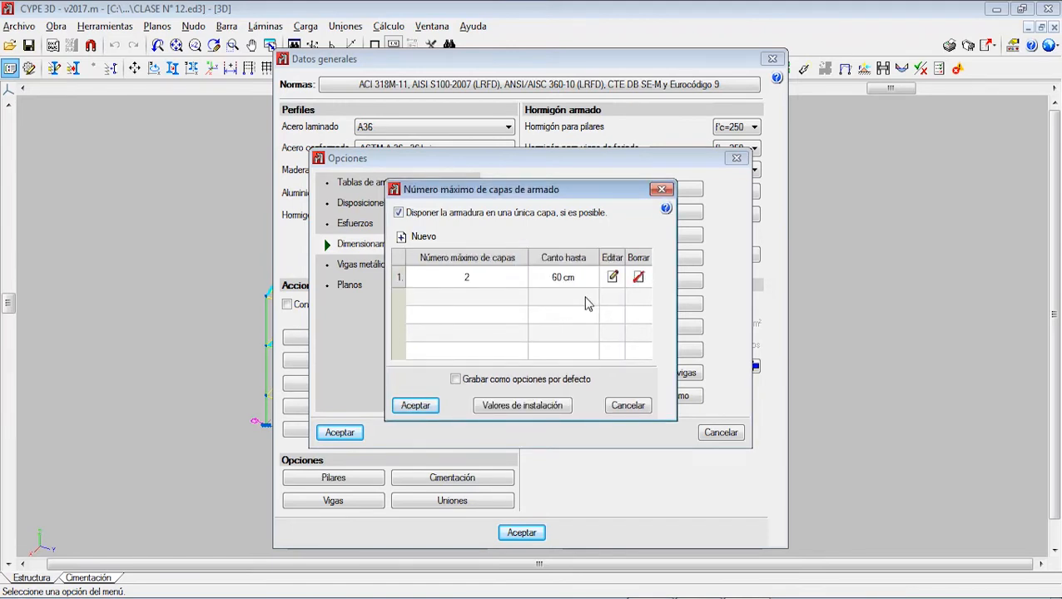
# Step: Delete the 2-layer rule and accept the maximum layers settings with reinforcement placed in a single layer where possible
pyautogui.click(613, 277)
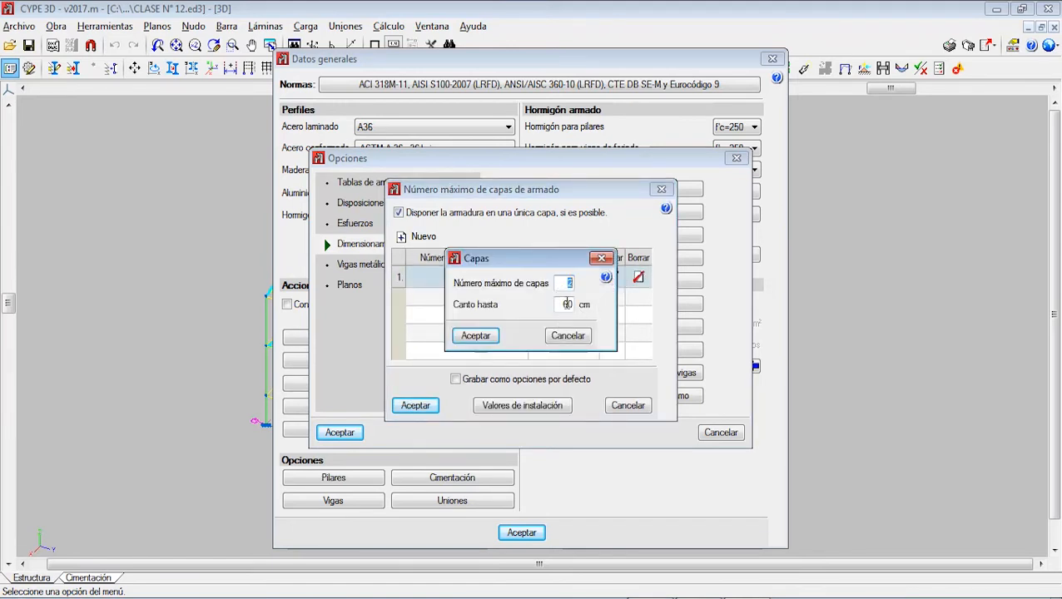
pyautogui.click(602, 258)
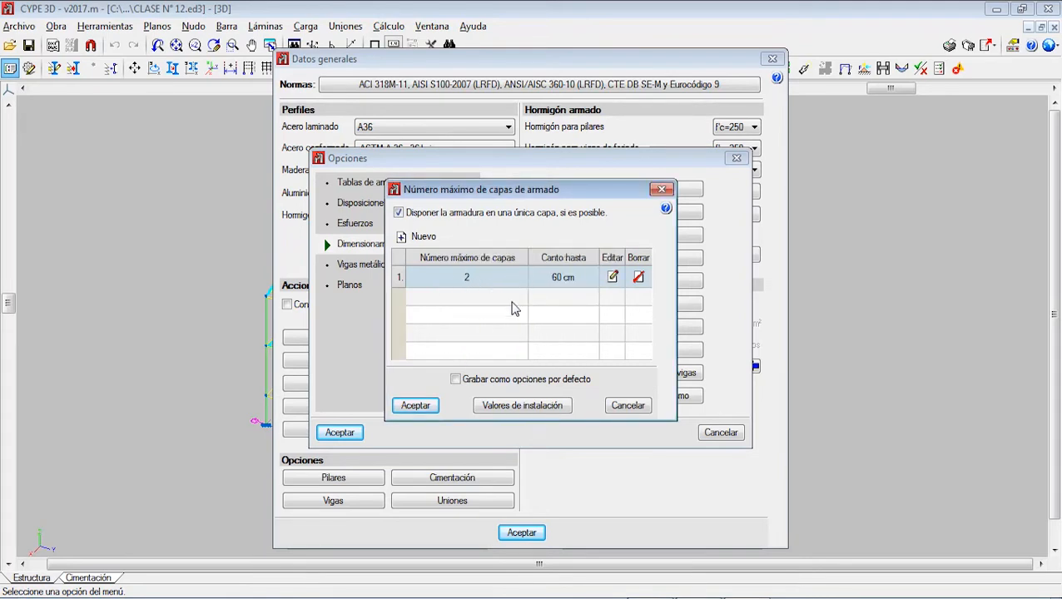
pyautogui.click(638, 279)
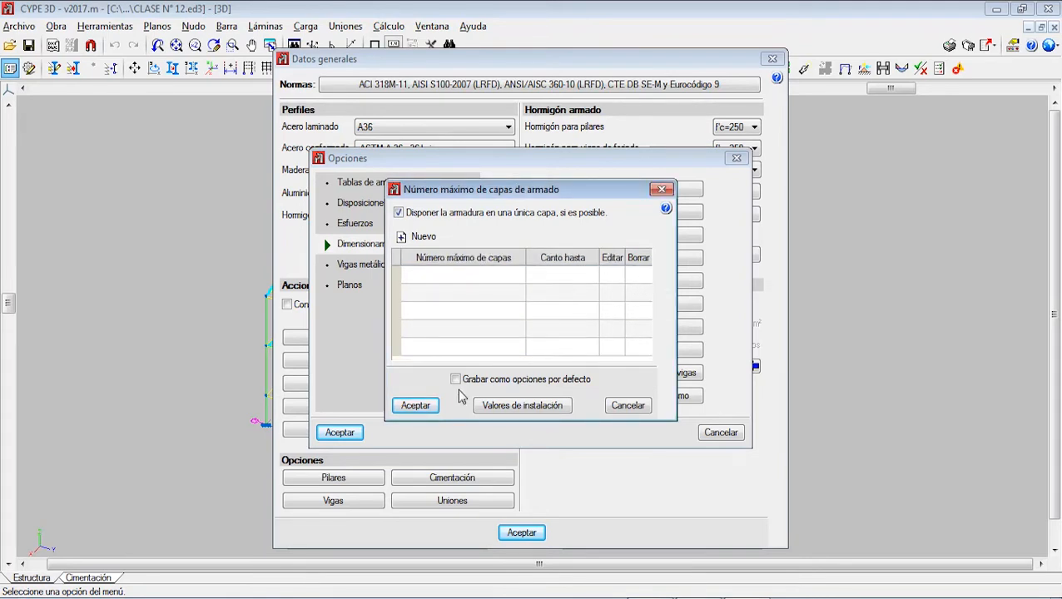
pyautogui.click(417, 406)
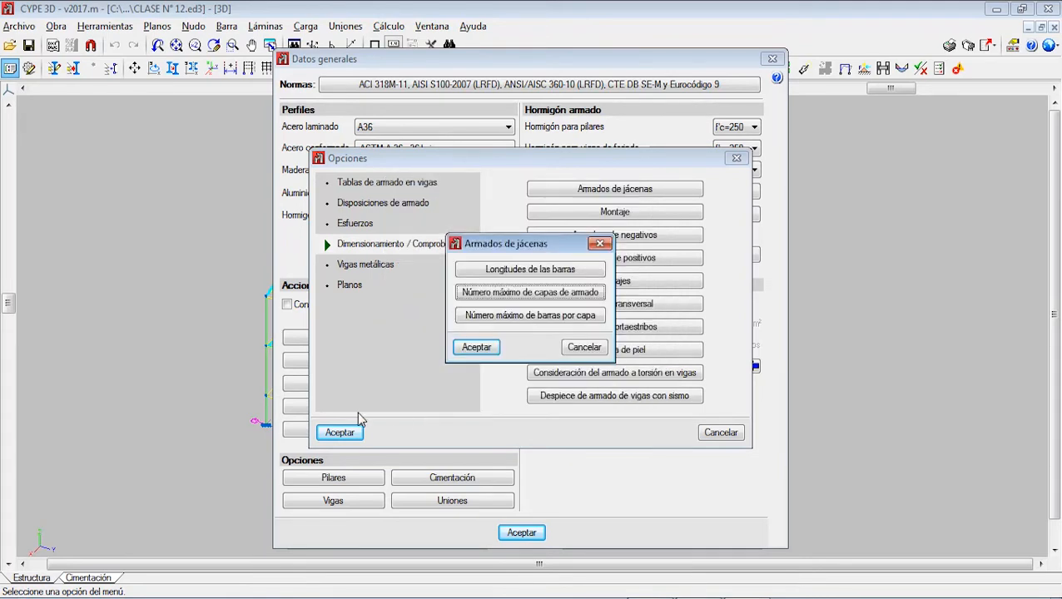
# Step: Limit beam bars to 4 per layer for widths up to 25 cm, save it as default, and accept Armados de jácenas
pyautogui.click(527, 317)
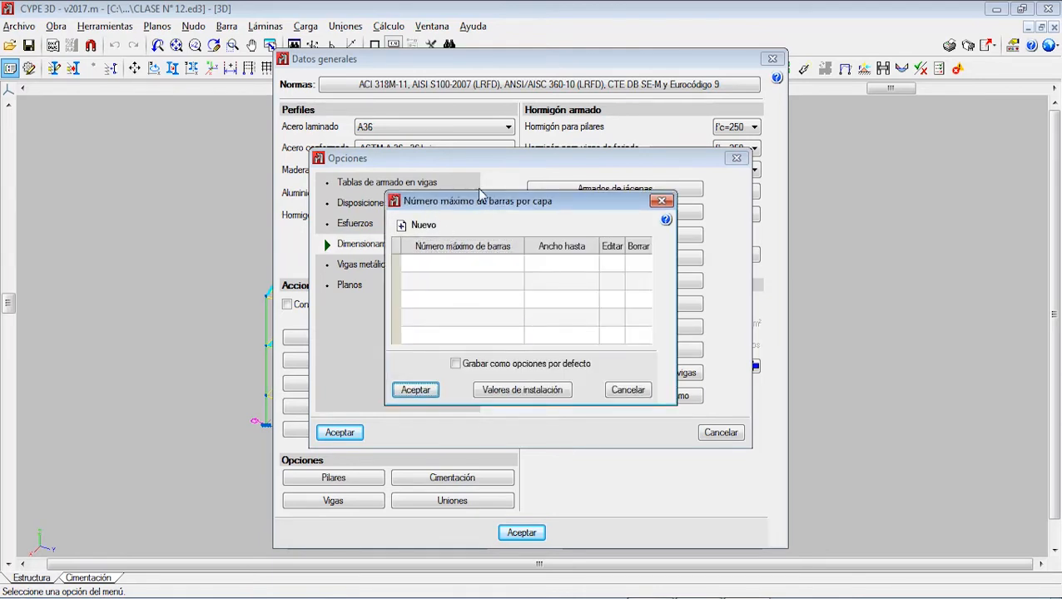
pyautogui.click(419, 226)
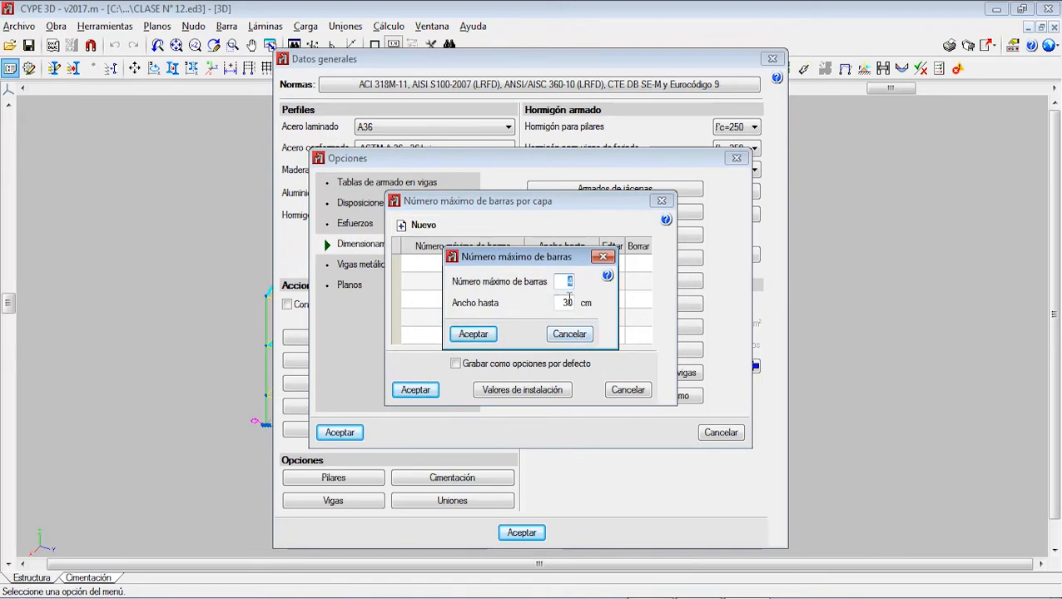
pyautogui.press('Tab')
pyautogui.write('25')
pyautogui.click(476, 336)
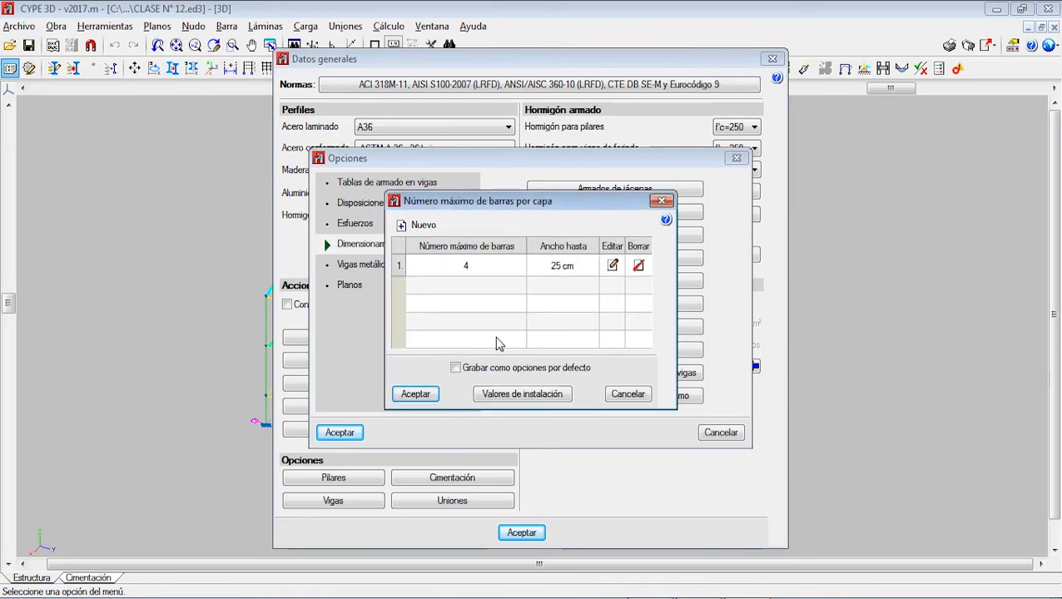
pyautogui.click(455, 372)
pyautogui.click(415, 394)
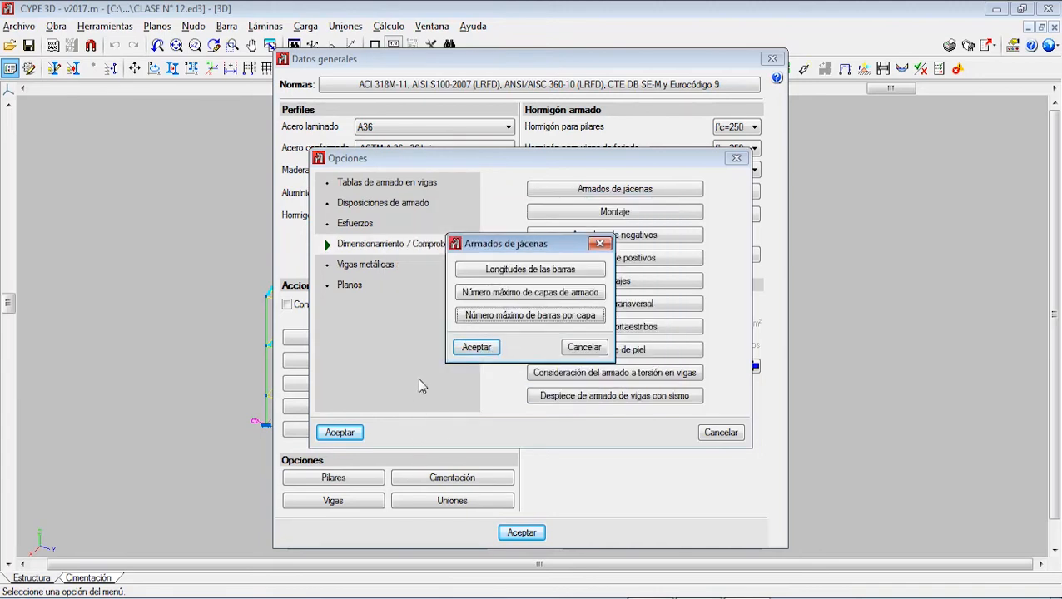
pyautogui.click(473, 347)
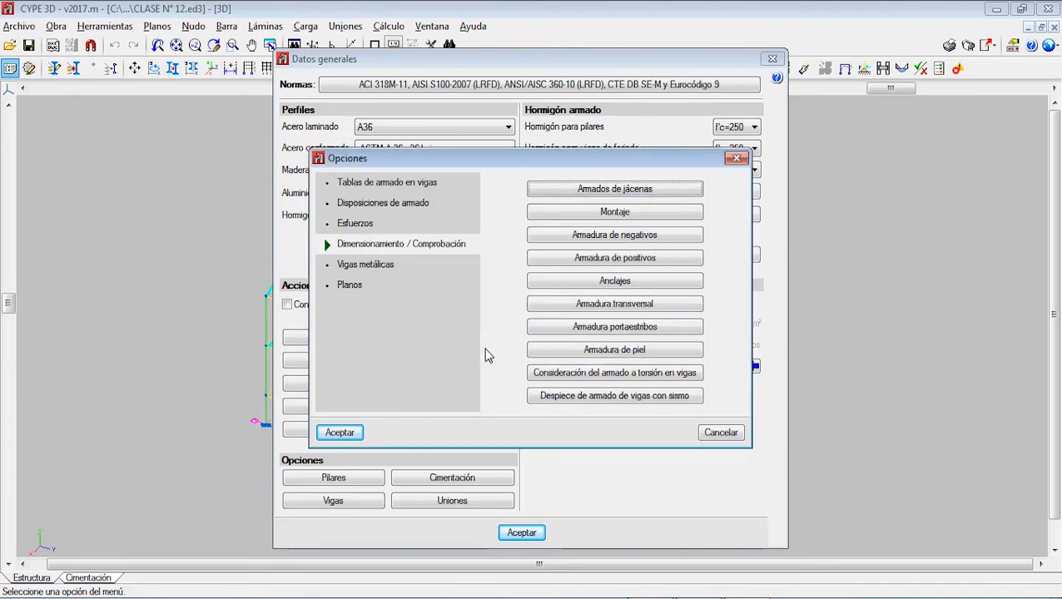
# Step: Compare the end anchorage options of the Montaje reinforcement, finishing on Anclado en pata hasta el forjado
pyautogui.click(620, 213)
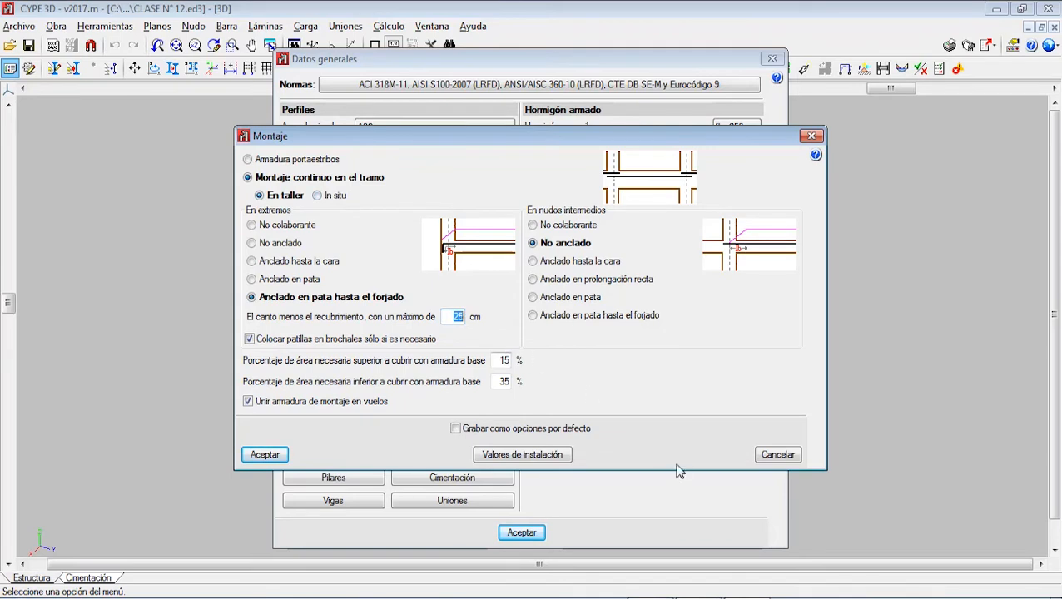
pyautogui.click(693, 598)
pyautogui.click(255, 227)
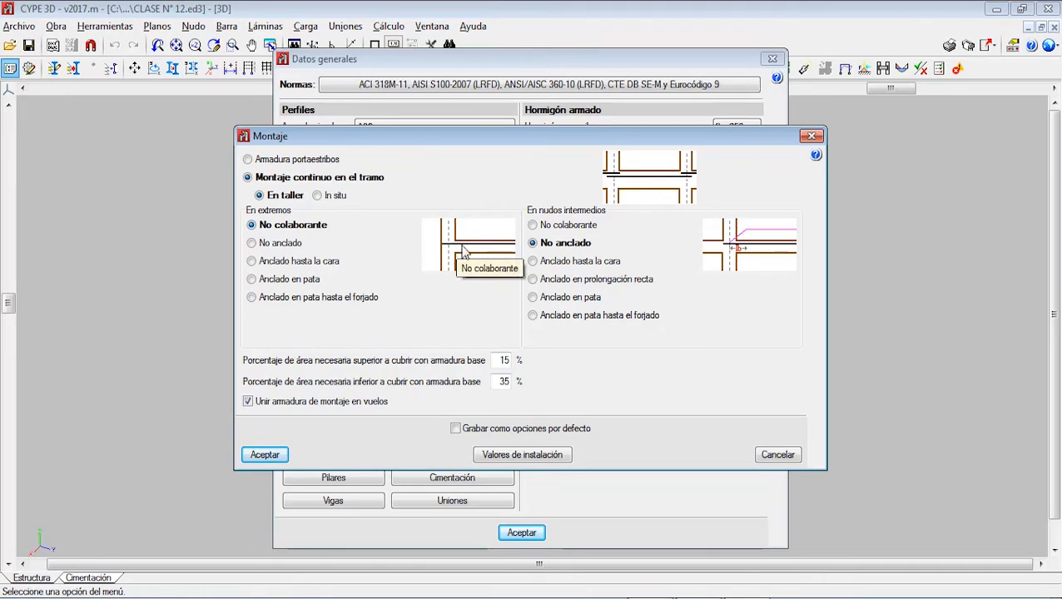
pyautogui.click(268, 243)
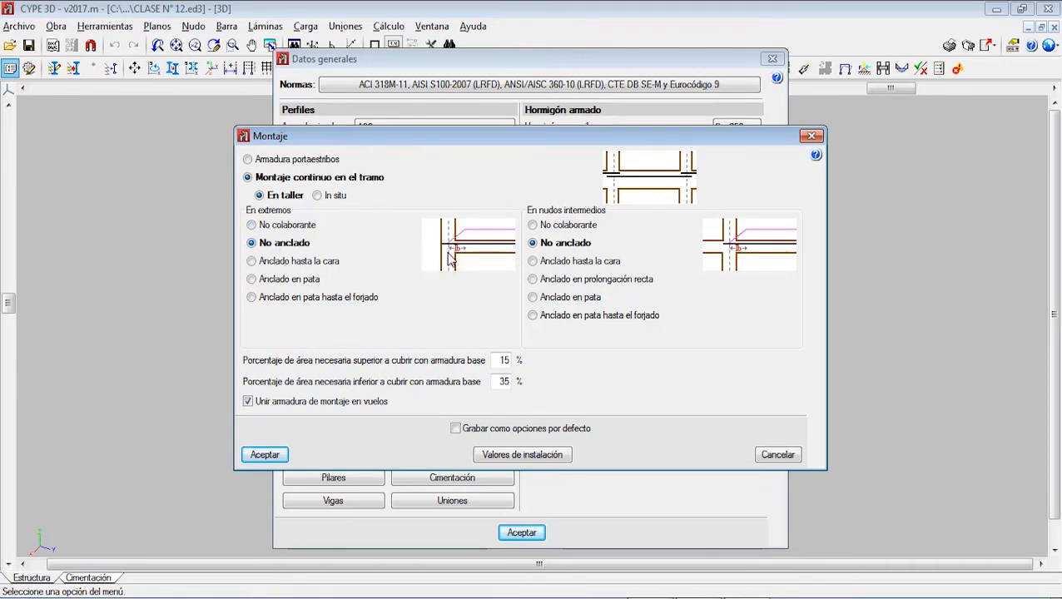
pyautogui.click(281, 259)
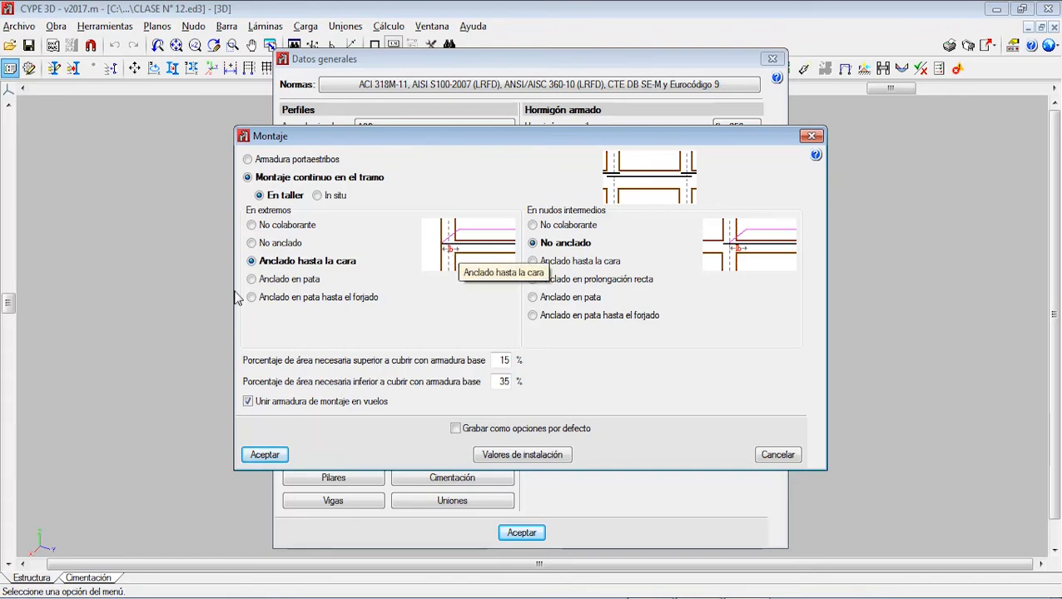
pyautogui.click(265, 281)
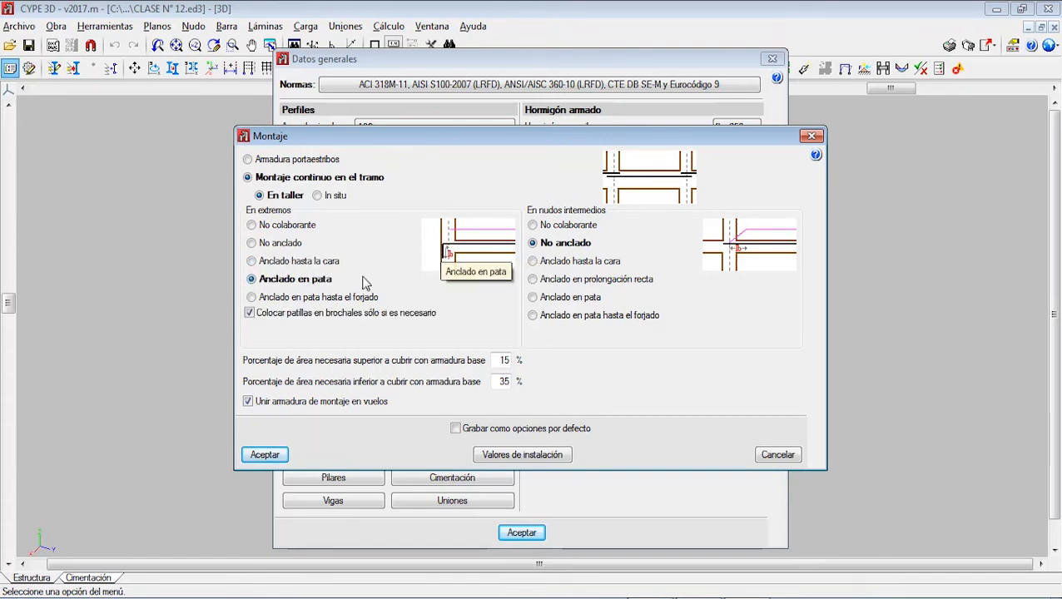
pyautogui.click(253, 297)
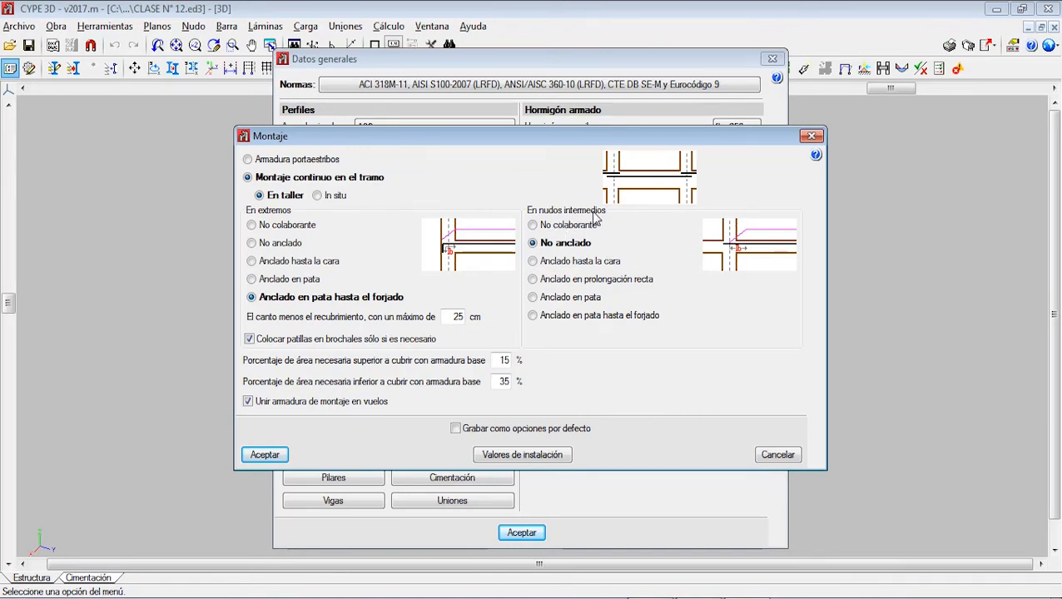
# Step: Try the bent-leg anchorages at intermediate nodes and Armadura portaestribos, returning to Montaje continuo en el tramo with No anclado
pyautogui.click(560, 299)
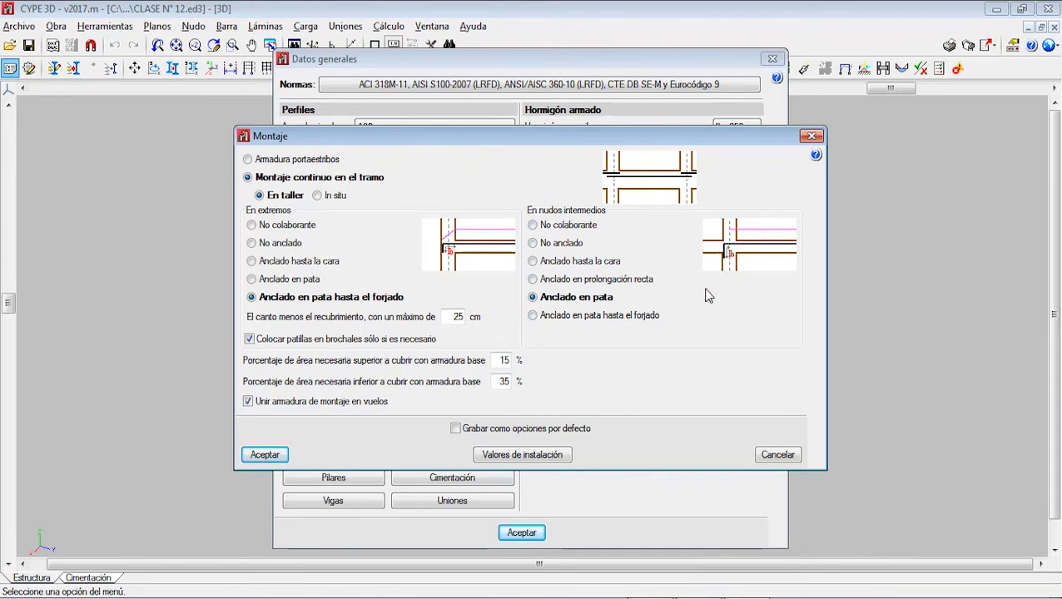
pyautogui.click(571, 319)
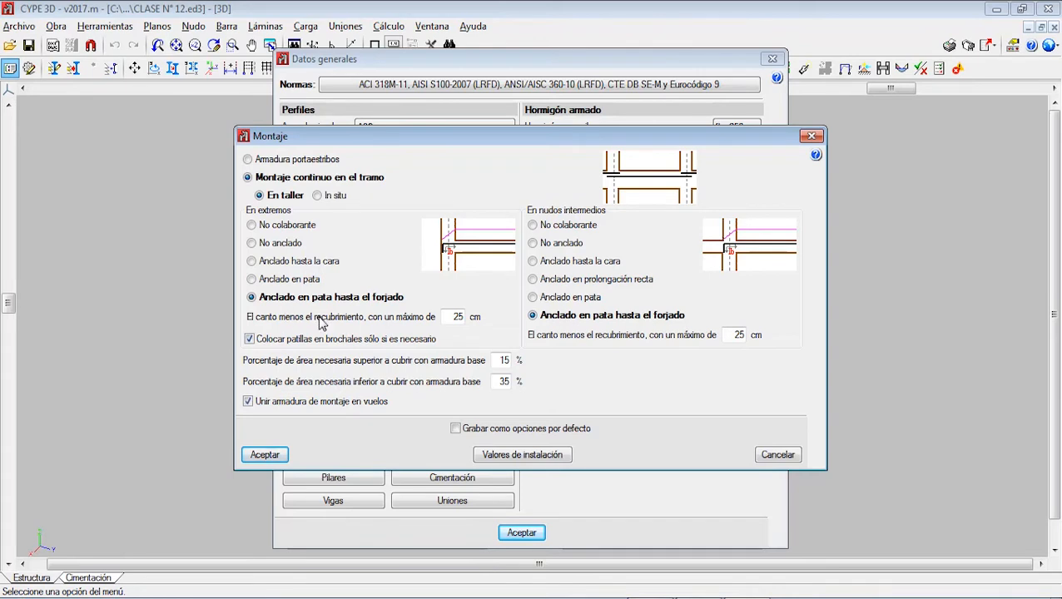
pyautogui.doubleClick(457, 318)
pyautogui.doubleClick(734, 334)
pyautogui.click(299, 158)
pyautogui.click(247, 177)
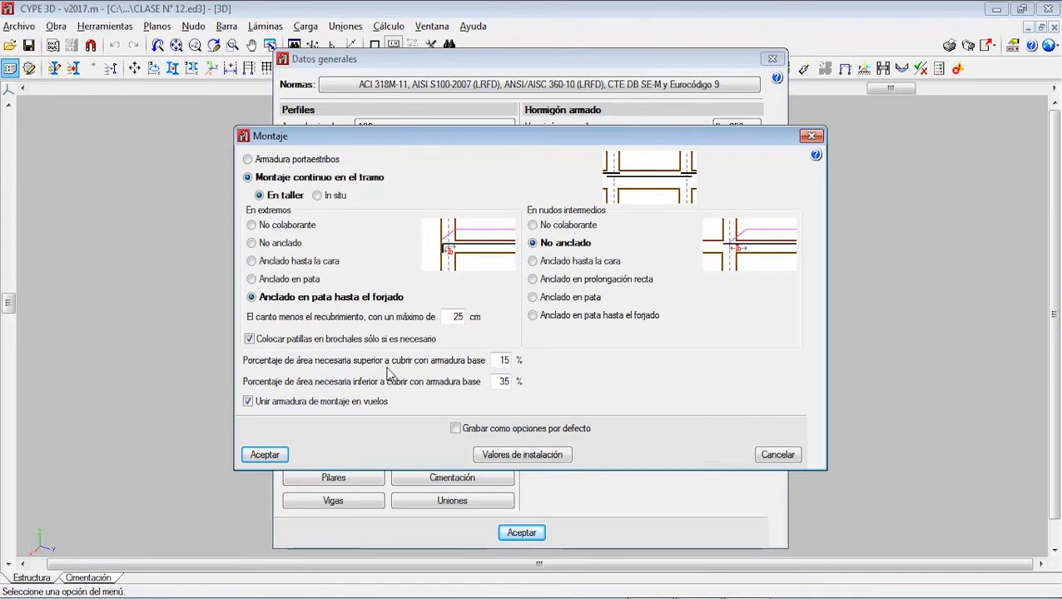
# Step: Keep the base reinforcement area percentages at 15 % upper and 35 % lower, and save the Montaje settings as default options
pyautogui.doubleClick(505, 362)
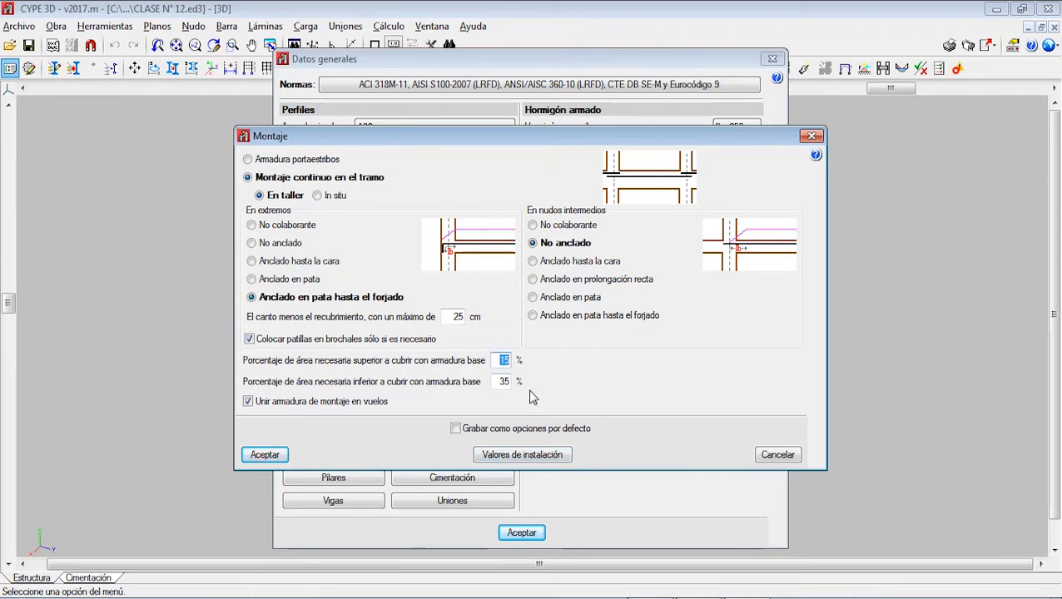
pyautogui.click(456, 428)
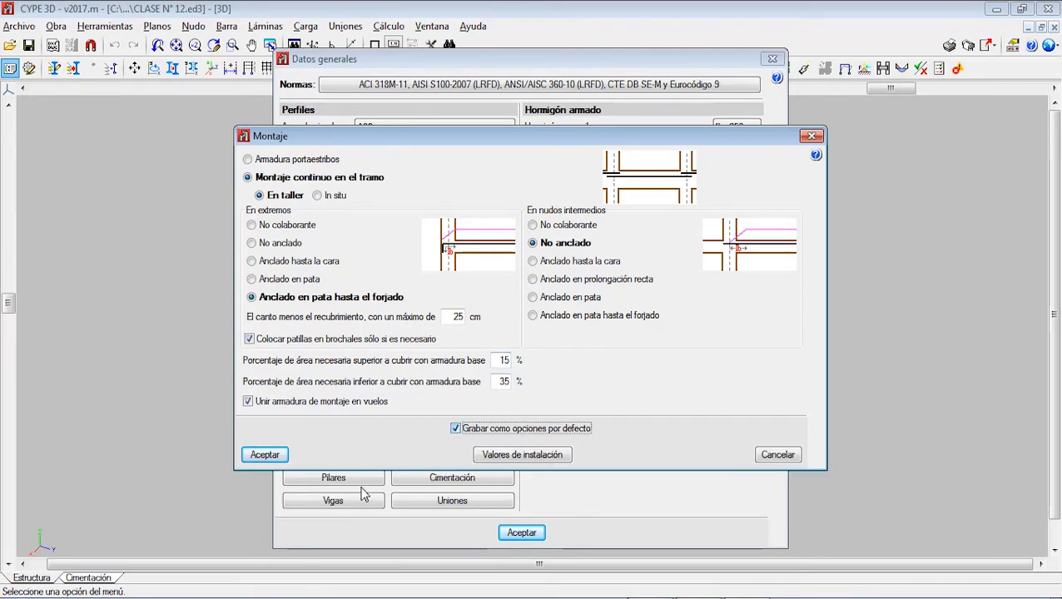
pyautogui.click(265, 455)
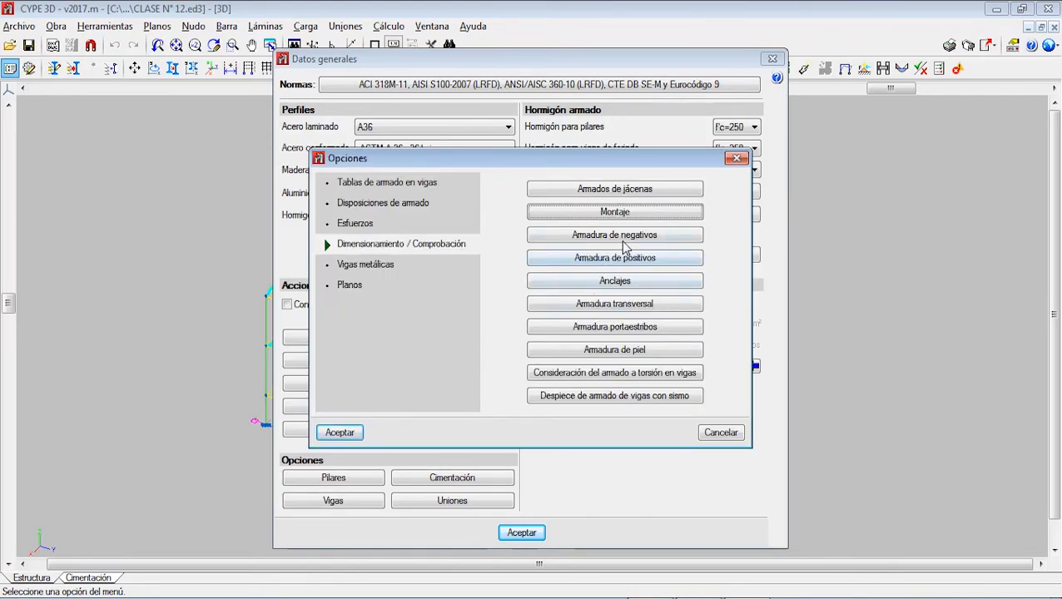
# Step: Open the Negativos simétricos en vigas de un sólo tramo setting of the negative reinforcement
pyautogui.click(621, 238)
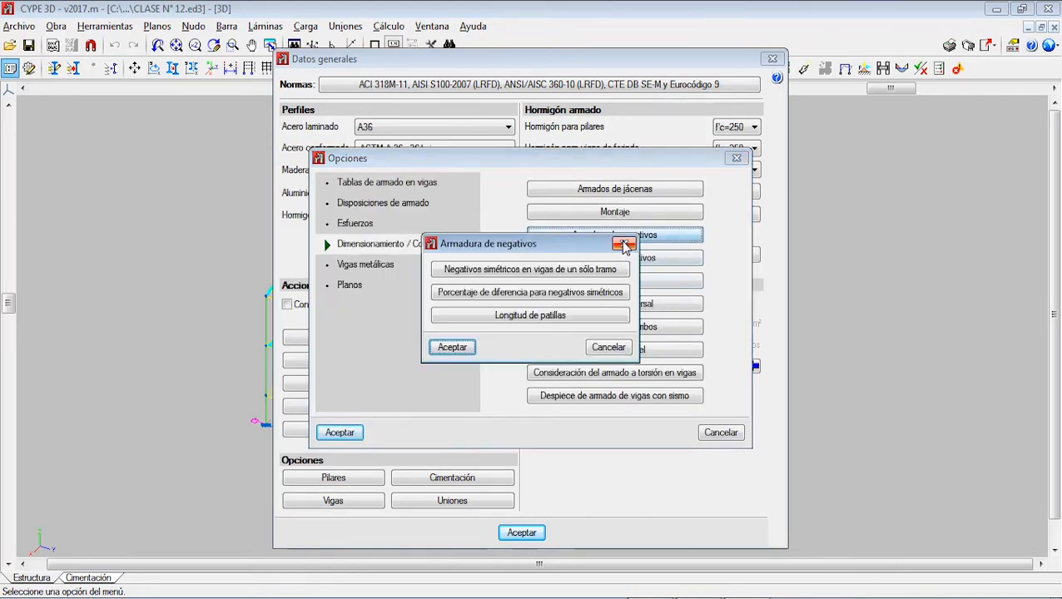
pyautogui.click(511, 275)
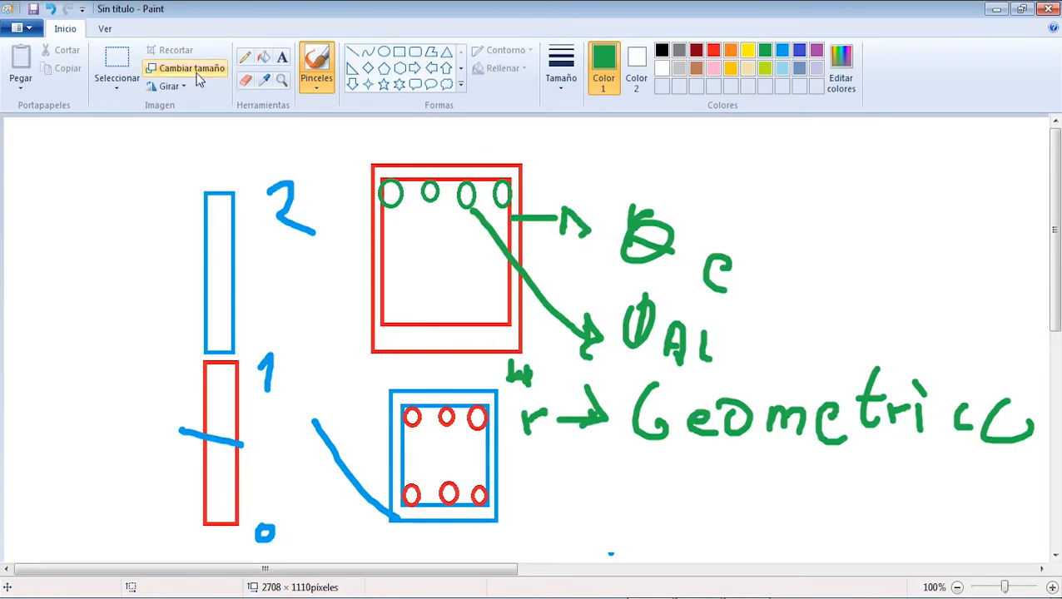
# Step: Switch to Paint and delete the existing column and section sketches from the canvas
pyautogui.click(118, 71)
pyautogui.moveTo(130, 143)
pyautogui.mouseDown()
pyautogui.moveTo(522, 302)
pyautogui.moveTo(1044, 549)
pyautogui.mouseUp()
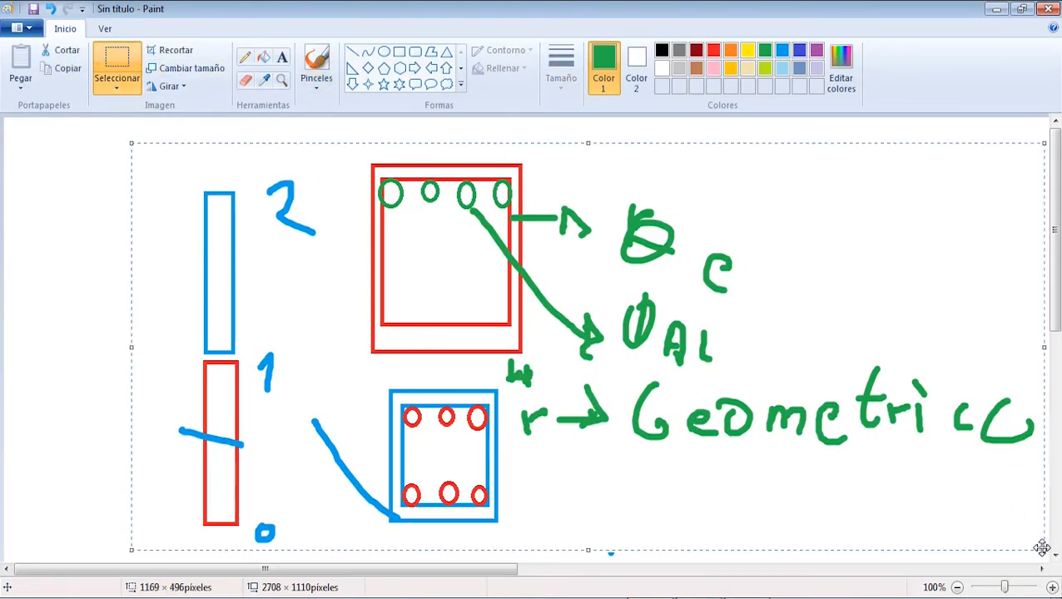
pyautogui.press('Delete')
# Step: Draw a long horizontal red rectangle about 802 × 76 px as the beam
pyautogui.click(399, 52)
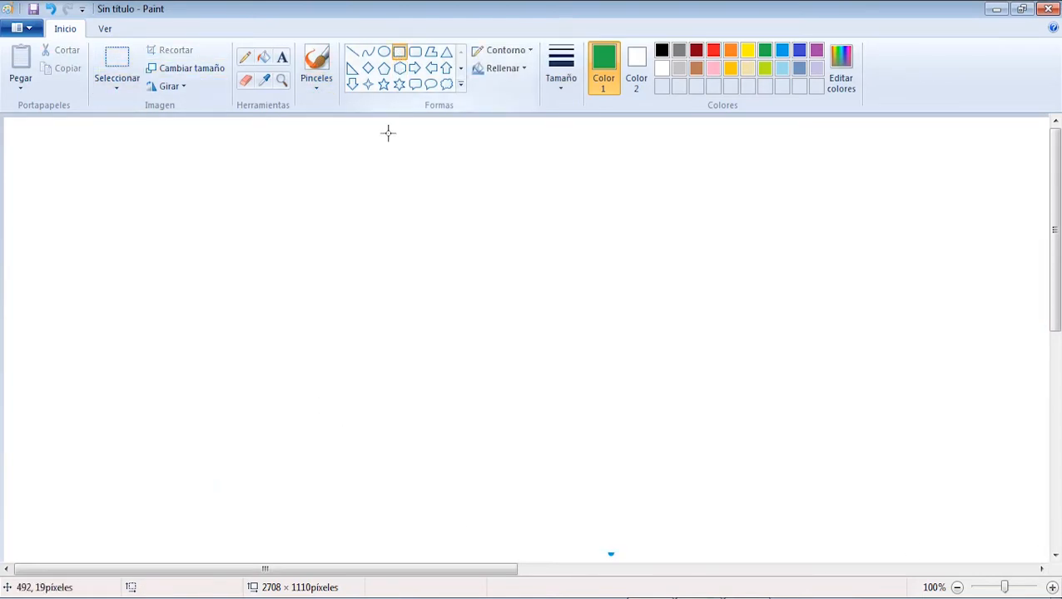
pyautogui.moveTo(289, 278); pyautogui.dragTo(916, 340)
pyautogui.click(713, 50)
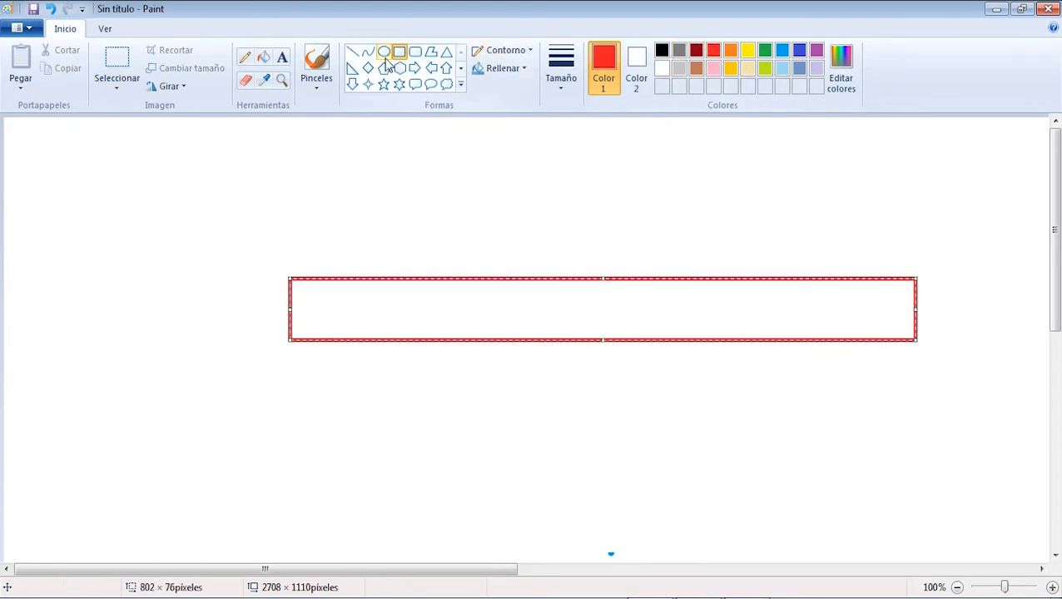
# Step: Draw two green column rectangles under the beam's ends, about 71 × 244 px at the left end and 48 × 249 px at the right
pyautogui.click(400, 51)
pyautogui.click(764, 52)
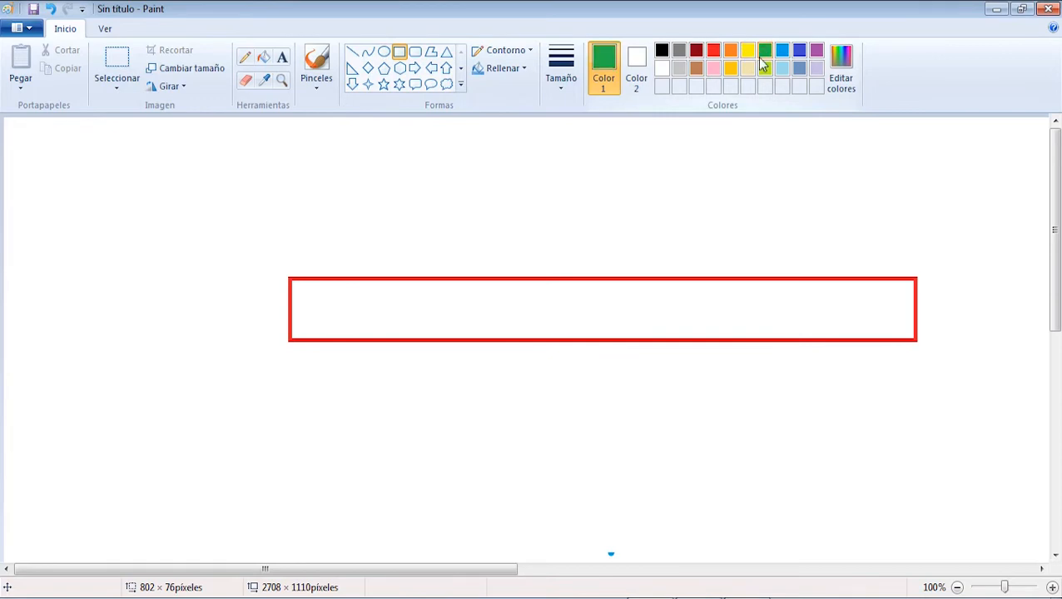
pyautogui.moveTo(286, 340); pyautogui.dragTo(344, 540)
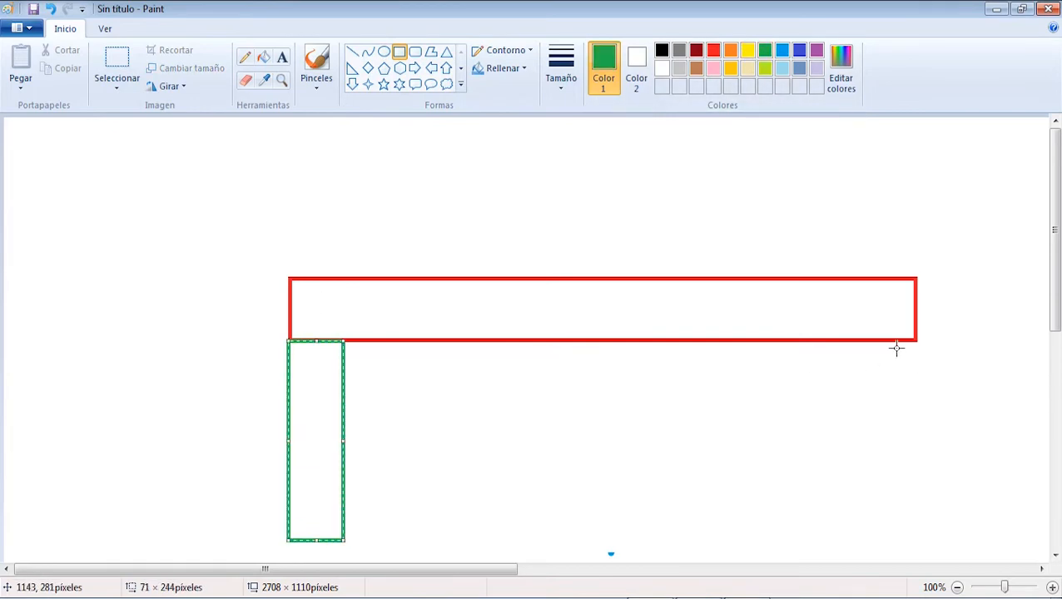
pyautogui.moveTo(882, 341); pyautogui.dragTo(919, 547)
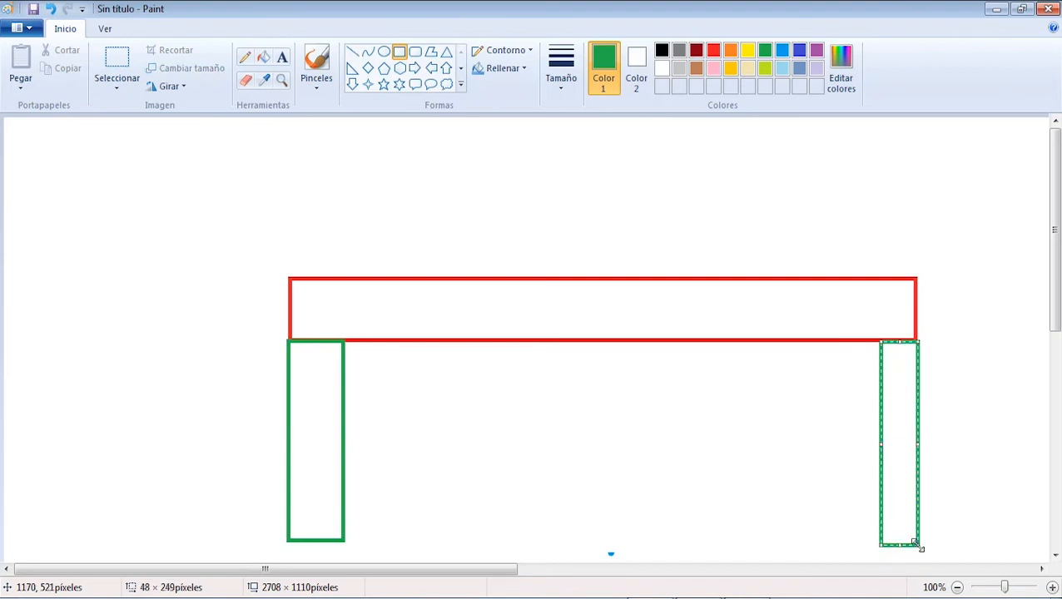
pyautogui.click(291, 298)
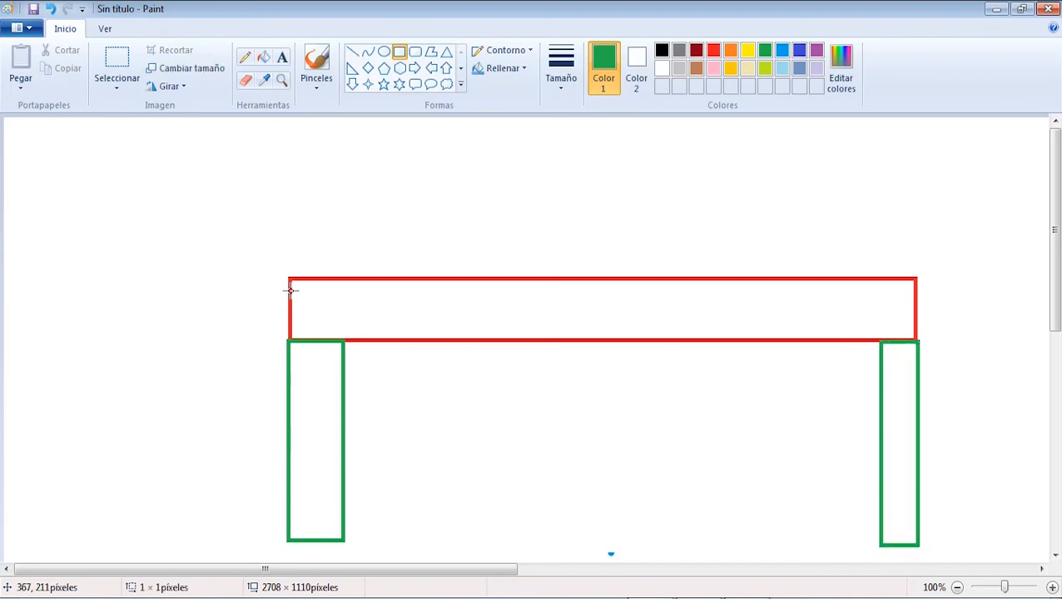
# Step: Draw a red rectangle about 309 × 76 px adjoining the beam's left end as a neighbouring span
pyautogui.moveTo(271, 263); pyautogui.dragTo(347, 301)
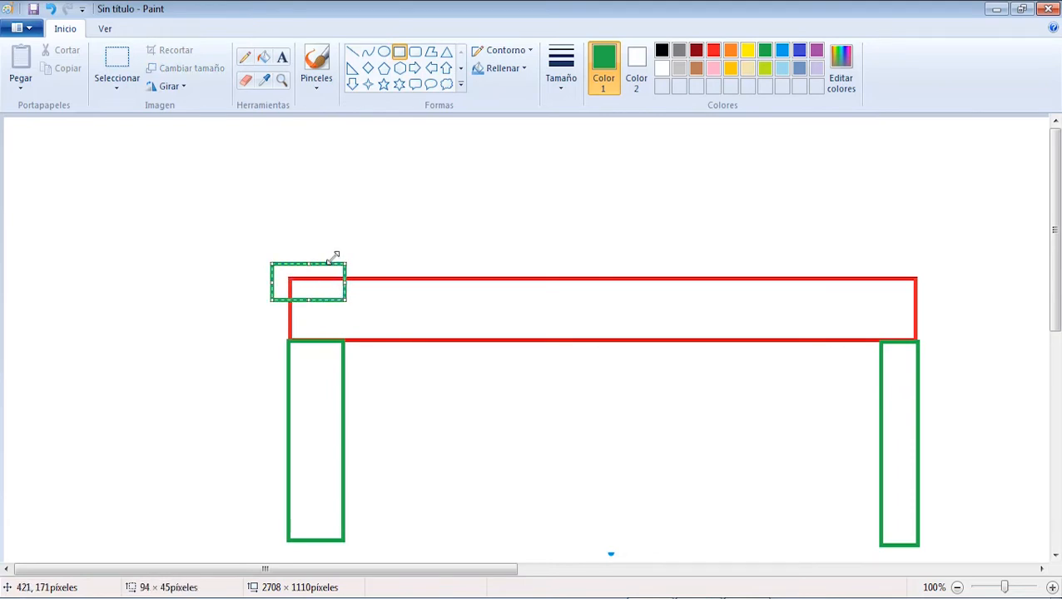
pyautogui.hotkey('ctrl', 'z')
pyautogui.click(713, 50)
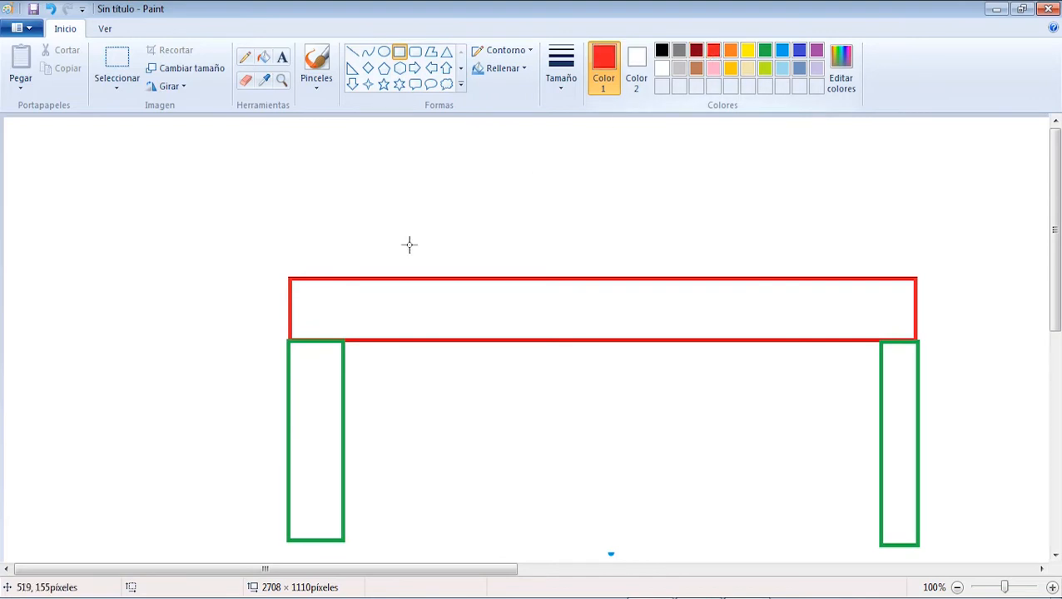
pyautogui.moveTo(291, 342); pyautogui.dragTo(50, 278)
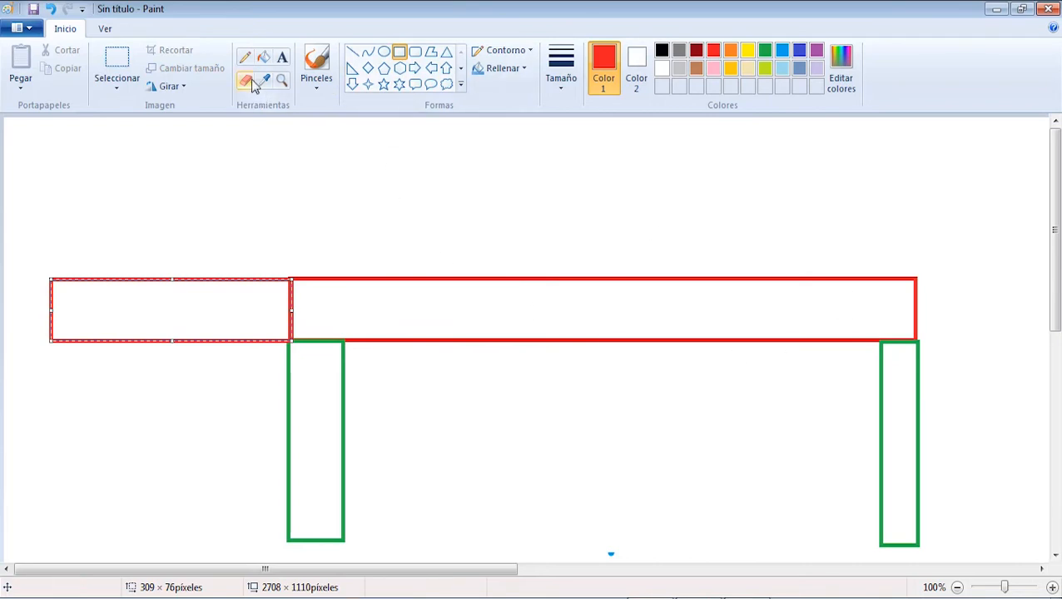
# Step: Brush a thick blue bent bar over each end of the main beam and mark each one with an L
pyautogui.click(317, 63)
pyautogui.click(562, 83)
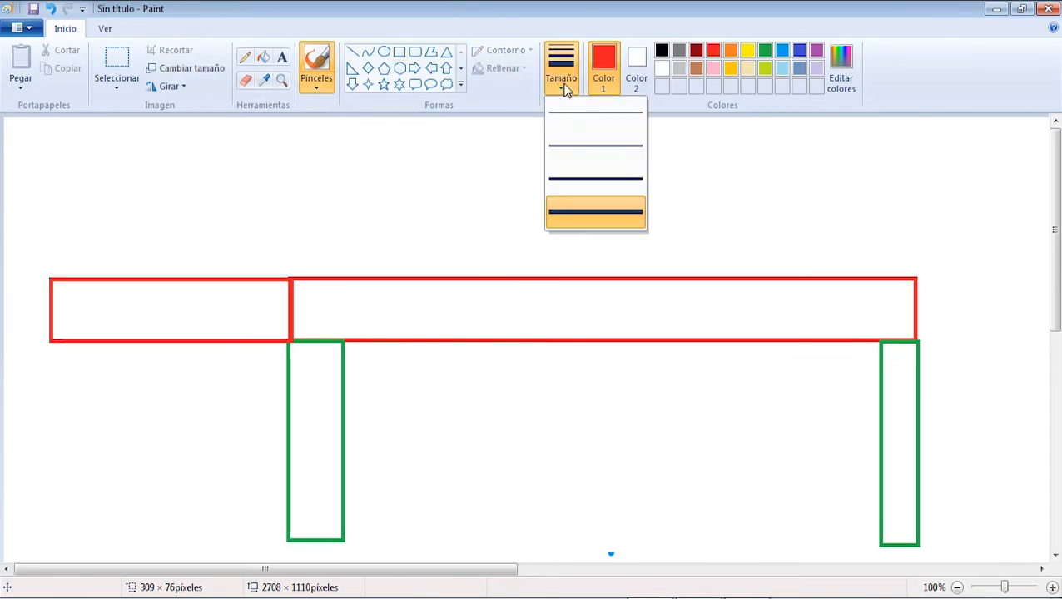
pyautogui.click(600, 221)
pyautogui.click(782, 51)
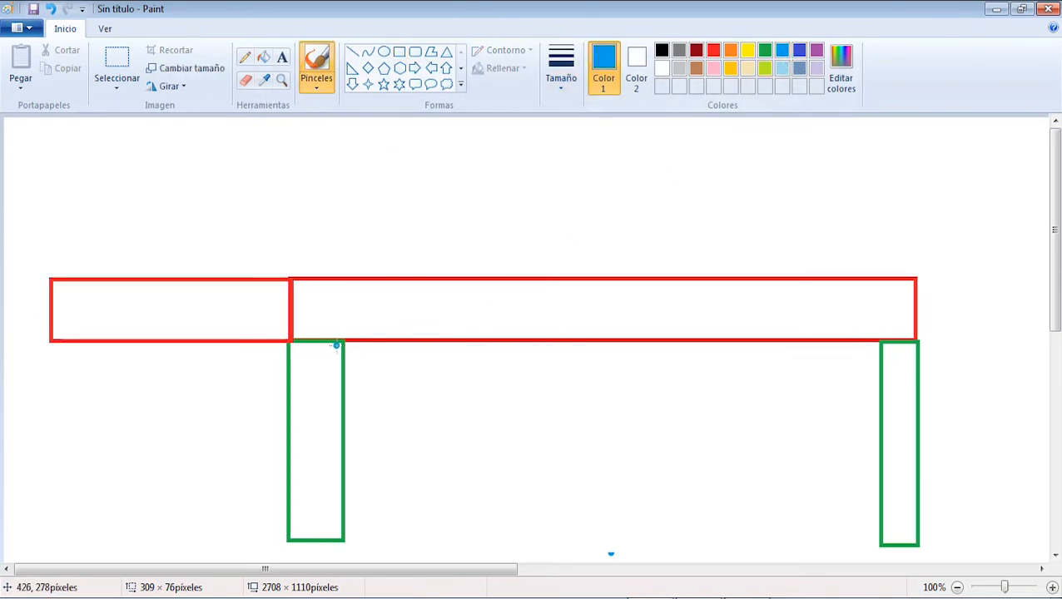
pyautogui.moveTo(302, 298)
pyautogui.mouseDown()
pyautogui.moveTo(302, 226)
pyautogui.moveTo(482, 223)
pyautogui.mouseUp()
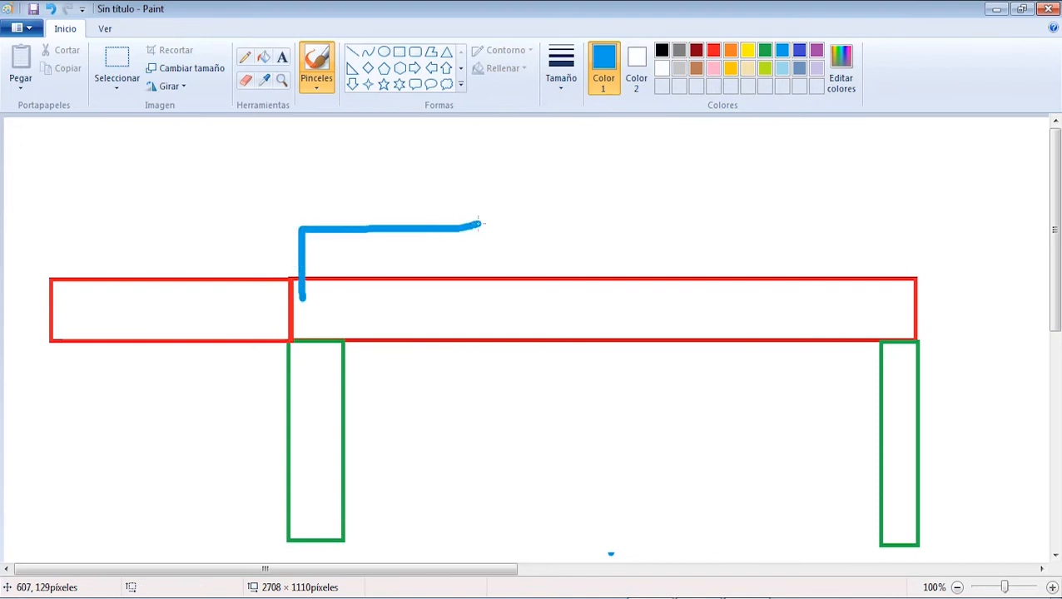
pyautogui.moveTo(360, 176); pyautogui.dragTo(388, 202)
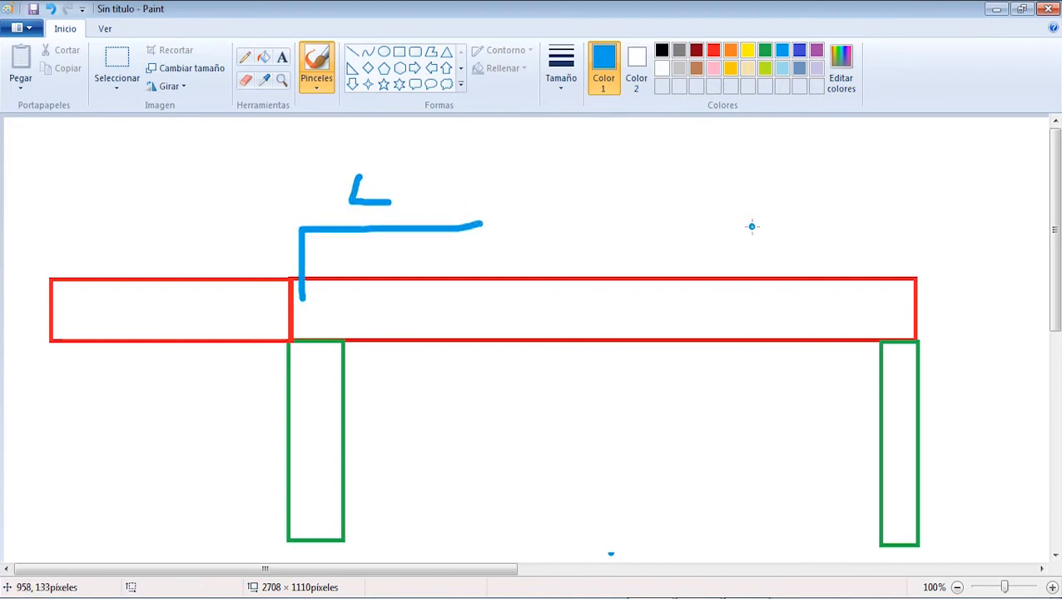
pyautogui.moveTo(742, 233)
pyautogui.mouseDown()
pyautogui.moveTo(931, 227)
pyautogui.moveTo(920, 315)
pyautogui.mouseUp()
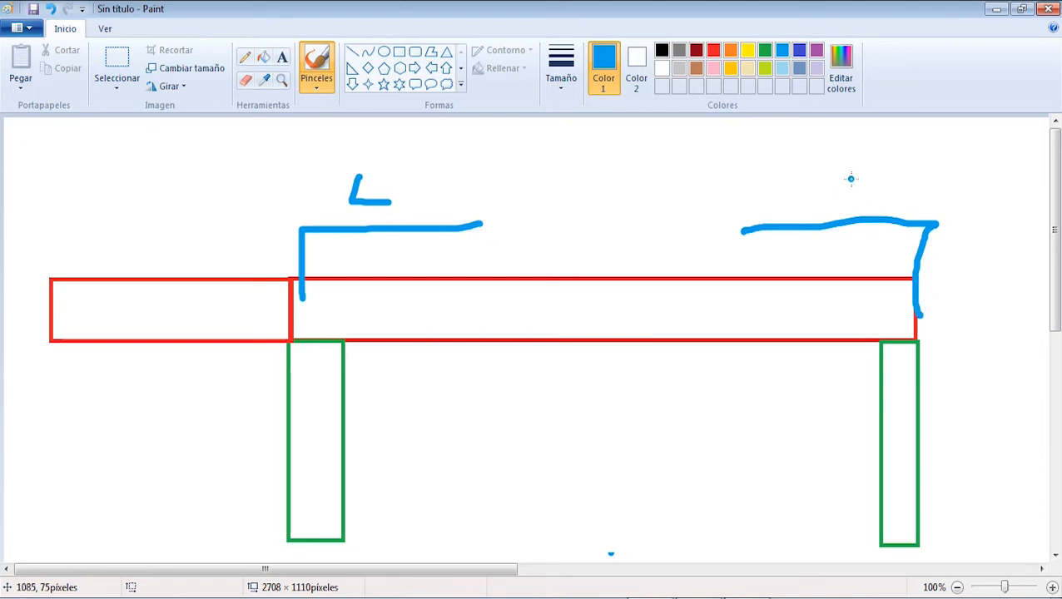
pyautogui.moveTo(856, 171); pyautogui.dragTo(890, 213)
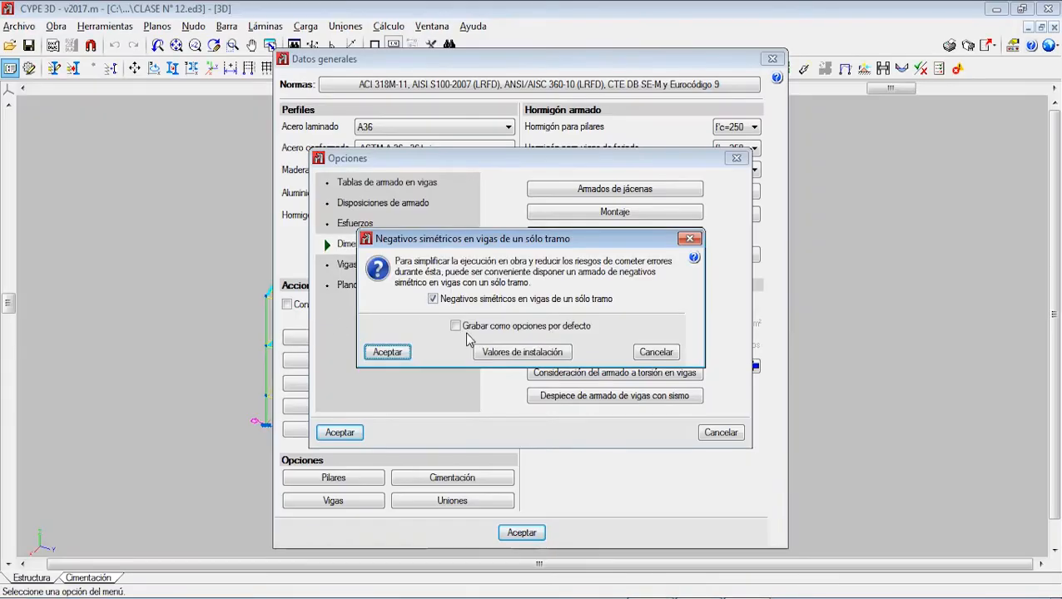
# Step: In CYPE 3D, accept the single-span symmetric negatives setting and open Porcentaje de diferencia para negativos simétricos
pyautogui.click(387, 353)
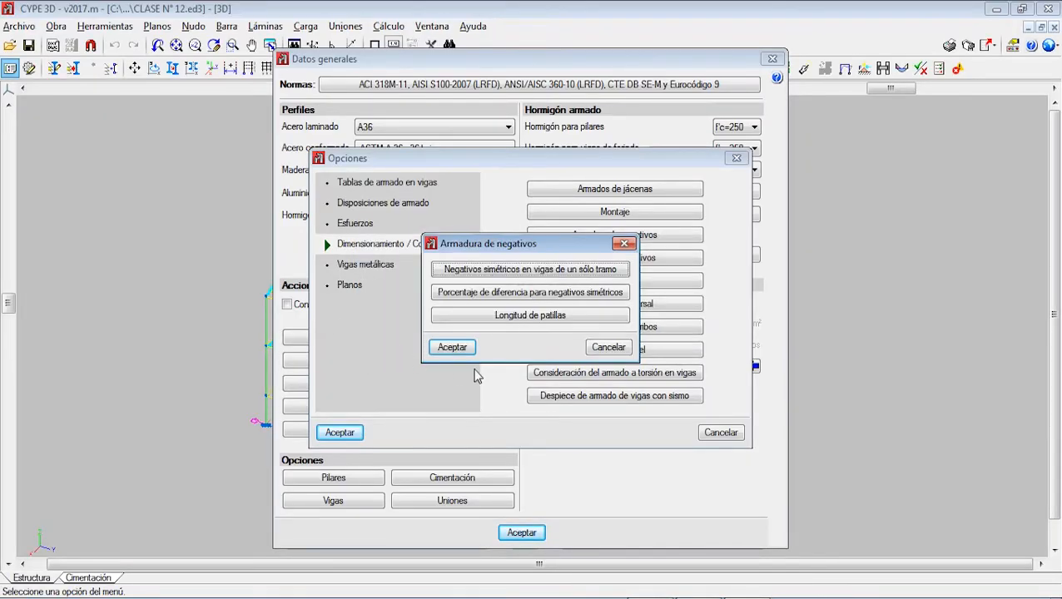
pyautogui.click(501, 293)
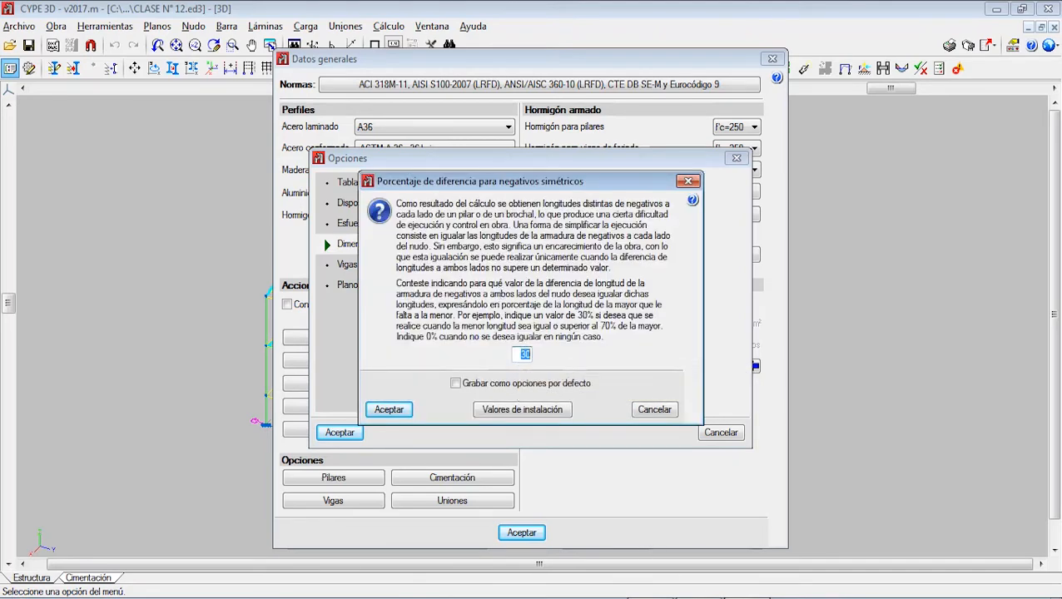
# Step: Switch to Paint and handwrite 100 cm by the left bar, 70 cm by the right bar and 30% above the left span
pyautogui.click(612, 597)
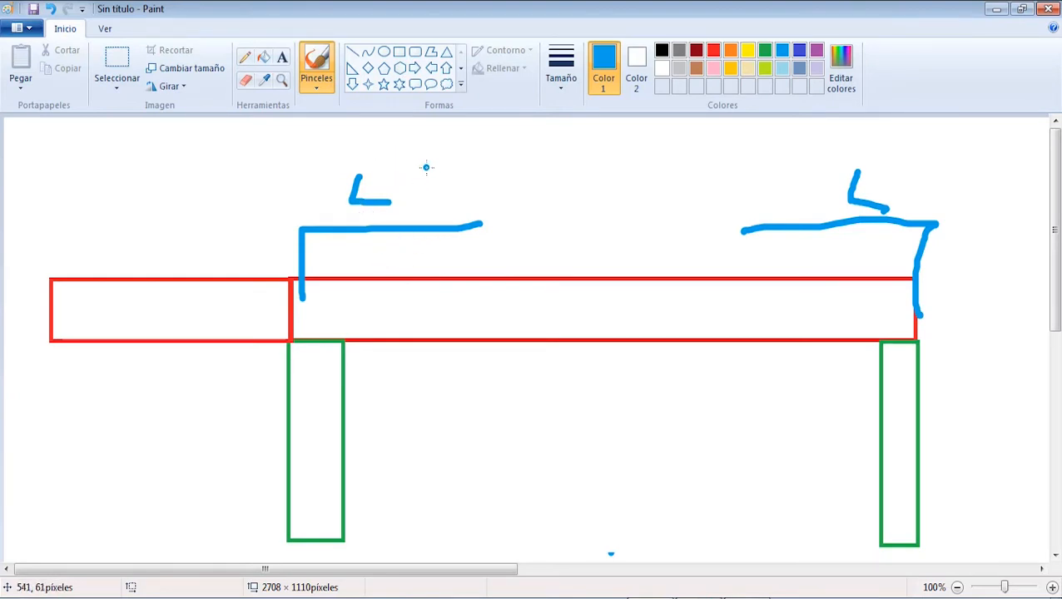
pyautogui.moveTo(427, 167)
pyautogui.mouseDown()
pyautogui.moveTo(457, 148)
pyautogui.moveTo(583, 171)
pyautogui.mouseUp()
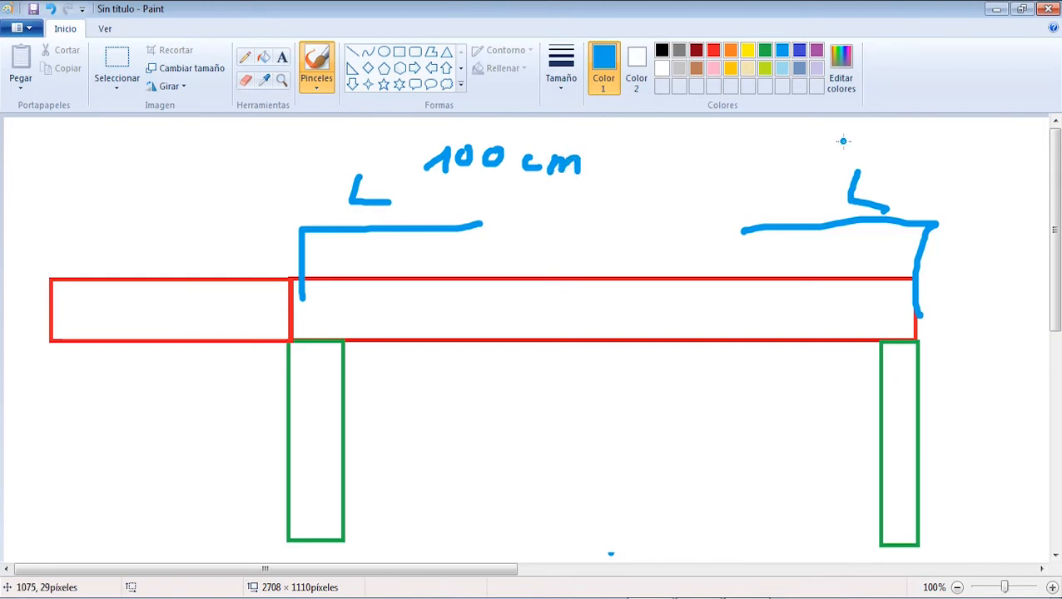
pyautogui.moveTo(771, 135)
pyautogui.mouseDown()
pyautogui.moveTo(775, 167)
pyautogui.moveTo(793, 147)
pyautogui.moveTo(842, 140)
pyautogui.moveTo(849, 160)
pyautogui.moveTo(880, 163)
pyautogui.mouseUp()
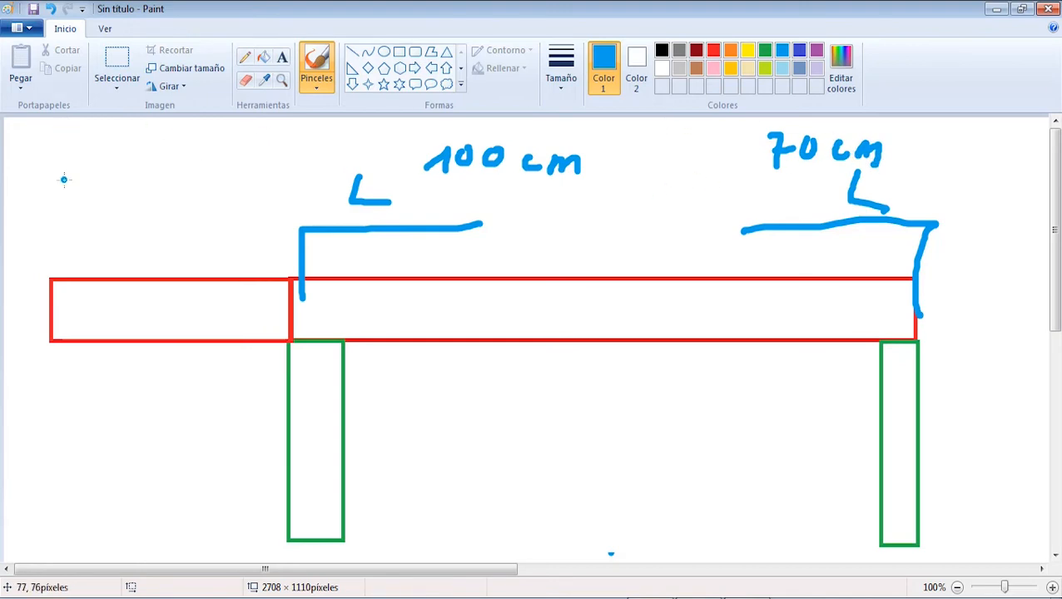
pyautogui.moveTo(61, 164)
pyautogui.mouseDown()
pyautogui.moveTo(76, 178)
pyautogui.moveTo(60, 198)
pyautogui.mouseUp()
pyautogui.moveTo(123, 175); pyautogui.dragTo(125, 177)
pyautogui.moveTo(199, 185)
pyautogui.mouseDown()
pyautogui.moveTo(158, 208)
pyautogui.moveTo(163, 182)
pyautogui.moveTo(189, 206)
pyautogui.mouseUp()
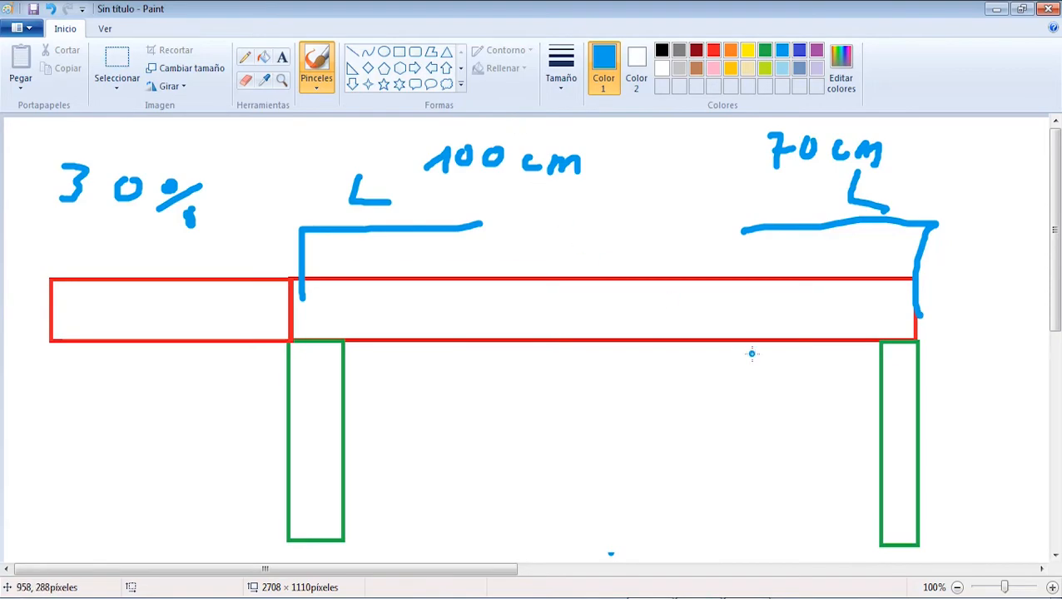
# Step: Check the explanation of the symmetric negatives percentage in CYPE 3D and return to Paint
pyautogui.hotkey('alt', 'Tab')
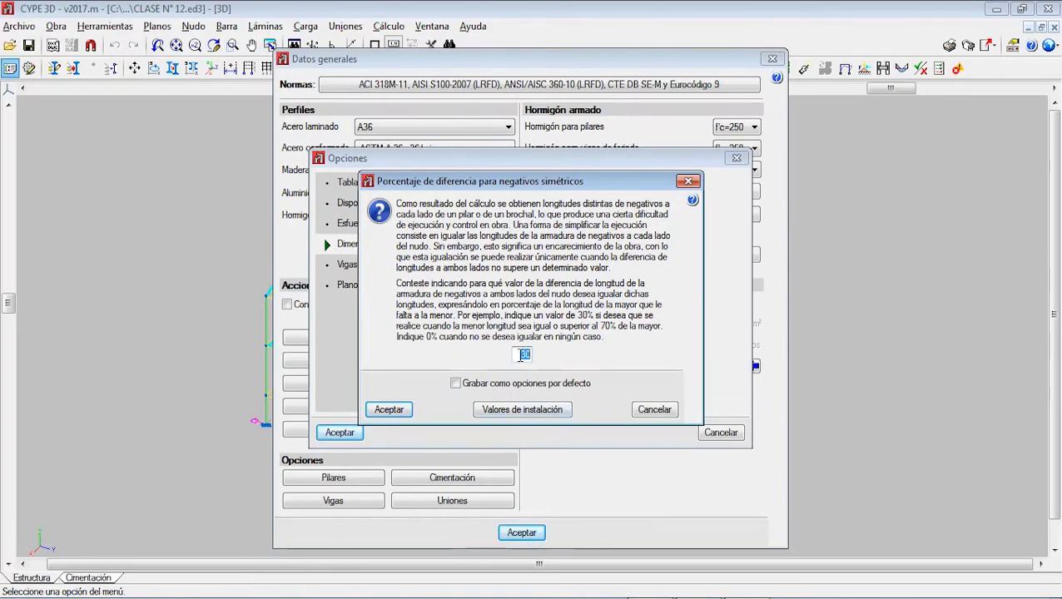
pyautogui.click(724, 598)
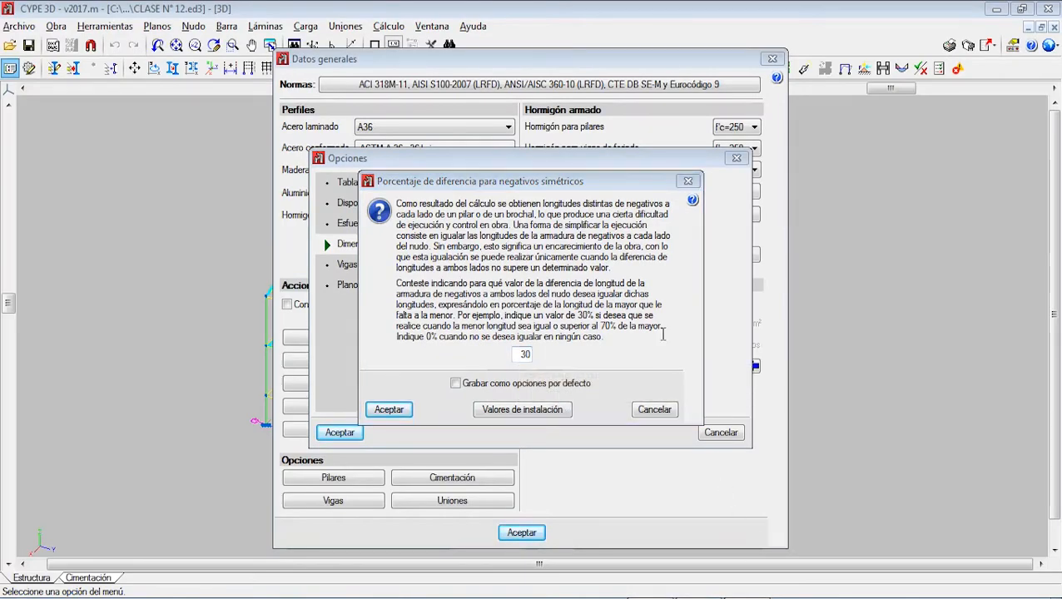
pyautogui.hotkey('alt', 'Tab')
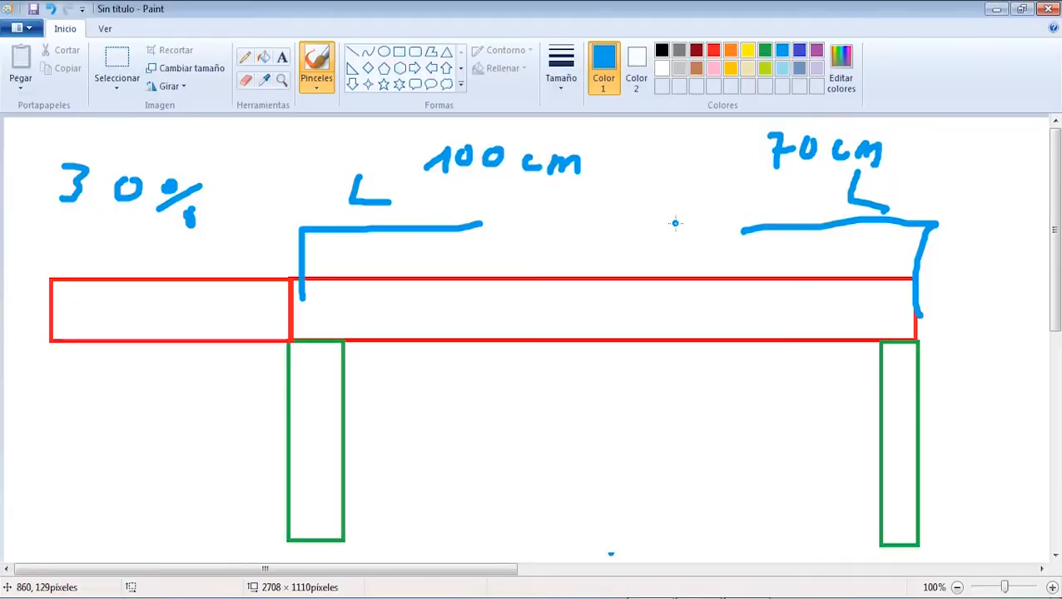
# Step: Circle the 100 cm, 70 cm and 30% notes in blue
pyautogui.moveTo(604, 156)
pyautogui.mouseDown()
pyautogui.moveTo(529, 138)
pyautogui.moveTo(353, 204)
pyautogui.moveTo(587, 160)
pyautogui.mouseUp()
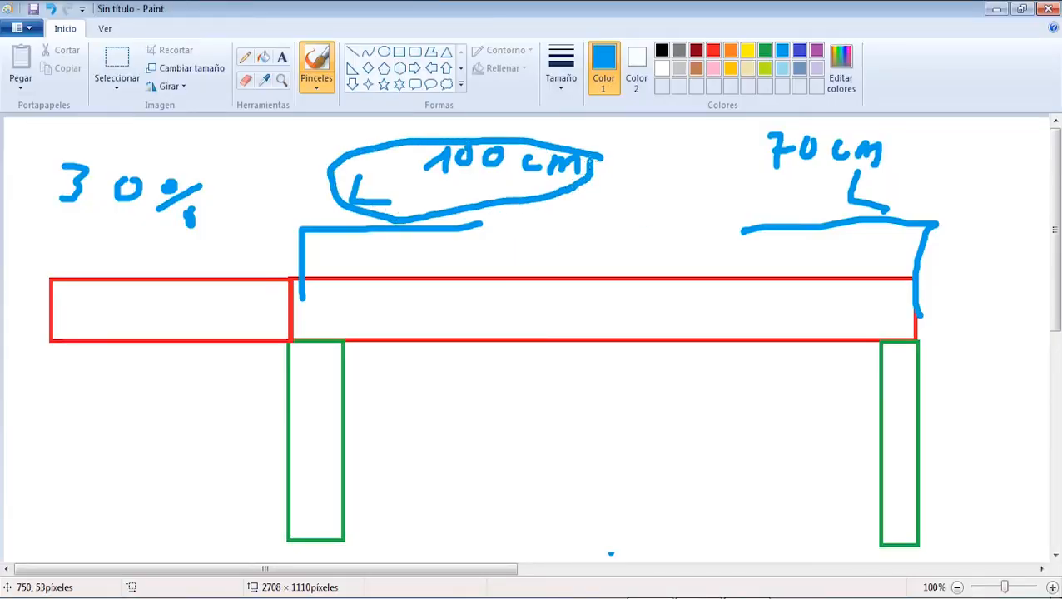
pyautogui.moveTo(755, 134)
pyautogui.mouseDown()
pyautogui.moveTo(745, 143)
pyautogui.moveTo(866, 196)
pyautogui.moveTo(702, 132)
pyautogui.mouseUp()
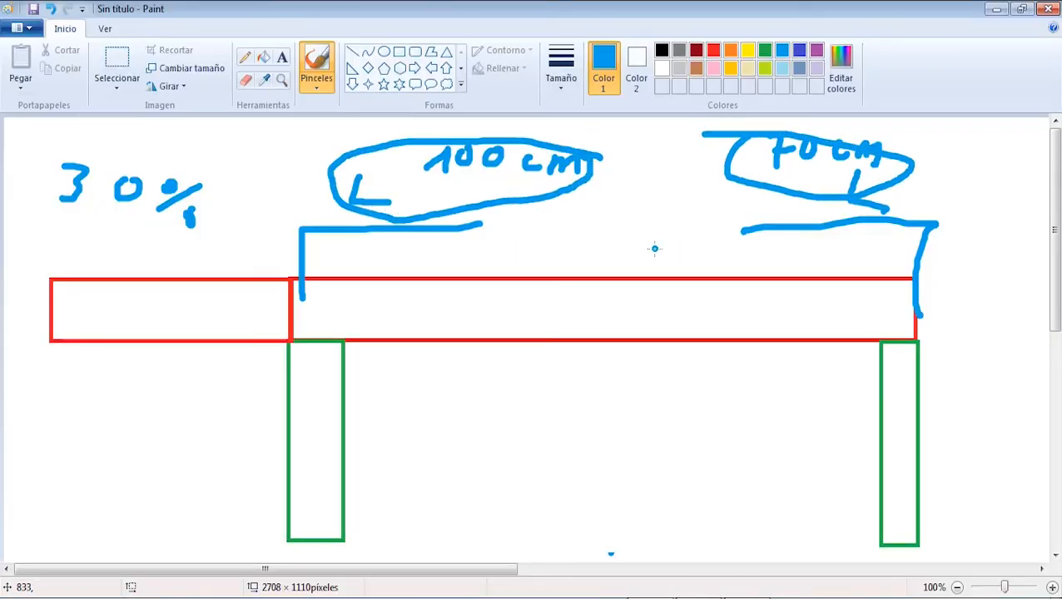
pyautogui.moveTo(180, 158)
pyautogui.mouseDown()
pyautogui.moveTo(50, 193)
pyautogui.moveTo(185, 192)
pyautogui.mouseUp()
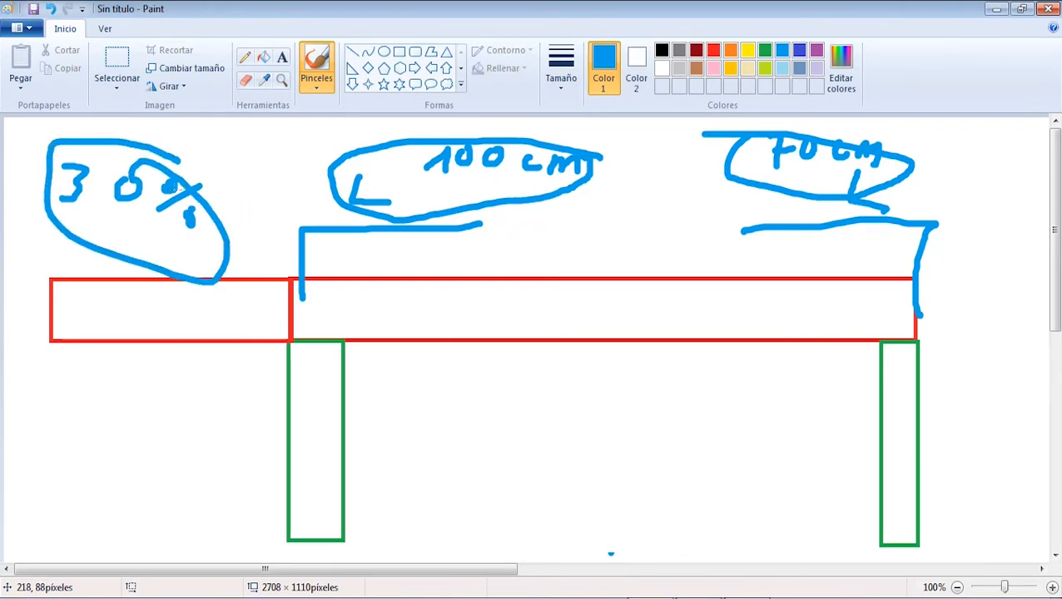
# Step: In red, write an L beneath both bent bars and extend the beam beyond the right column with two lines
pyautogui.click(714, 50)
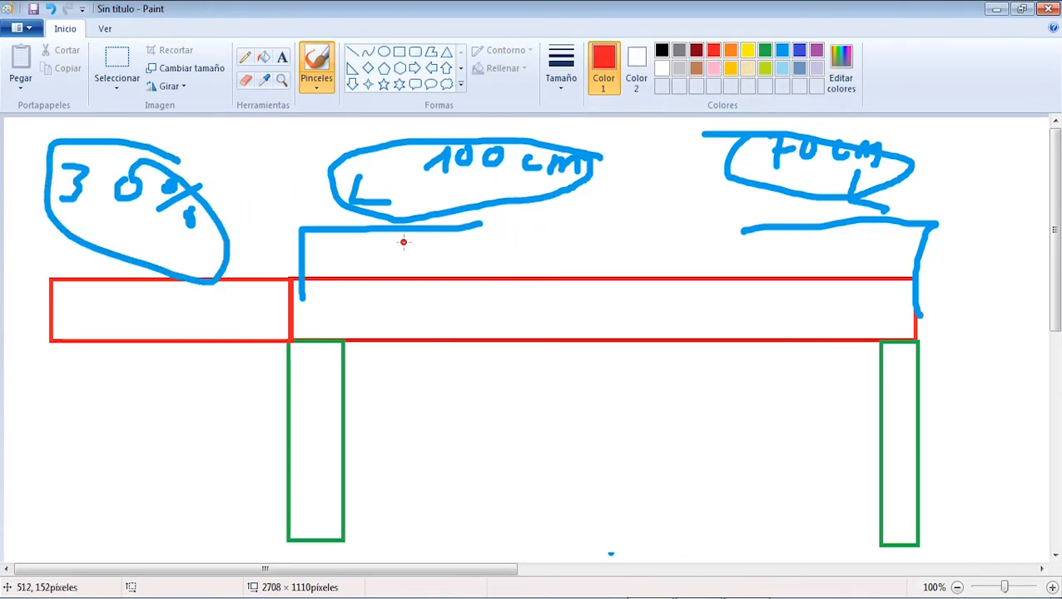
pyautogui.moveTo(382, 238); pyautogui.dragTo(405, 263)
pyautogui.moveTo(845, 236); pyautogui.dragTo(854, 260)
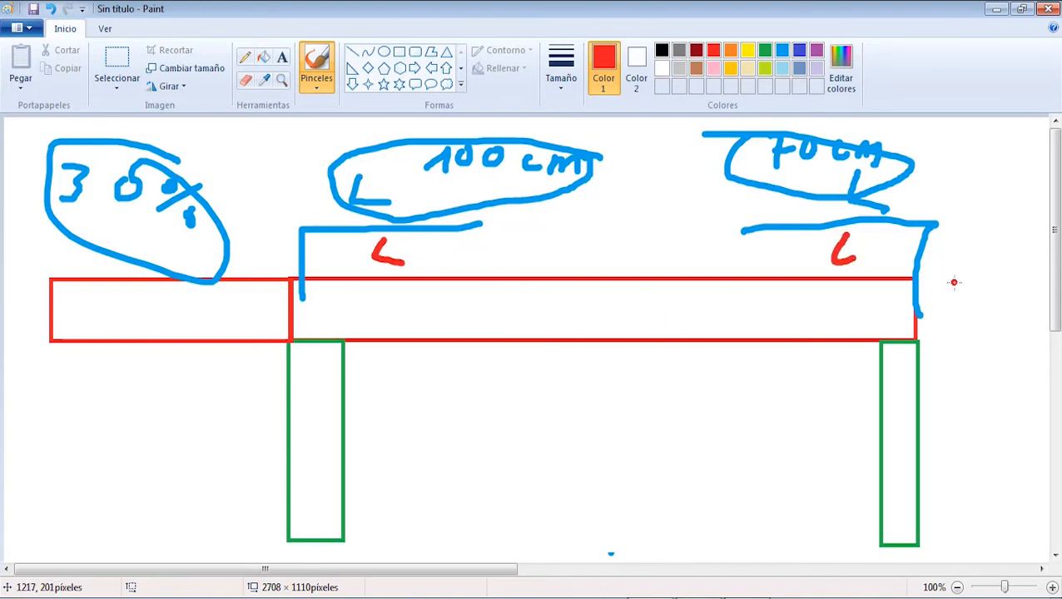
pyautogui.moveTo(916, 280); pyautogui.dragTo(1014, 280)
pyautogui.moveTo(916, 341); pyautogui.dragTo(1006, 329)
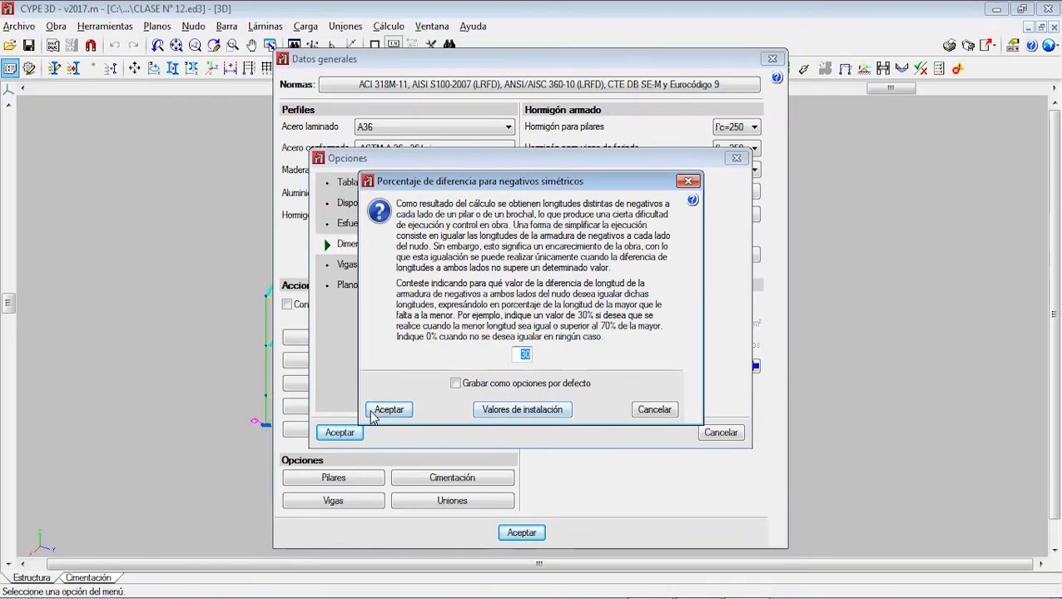
# Step: In CYPE 3D, accept the difference percentage and set the negative reinforcement's maximum hook length to 15 cm, saved as a default option
pyautogui.click(388, 410)
pyautogui.click(501, 320)
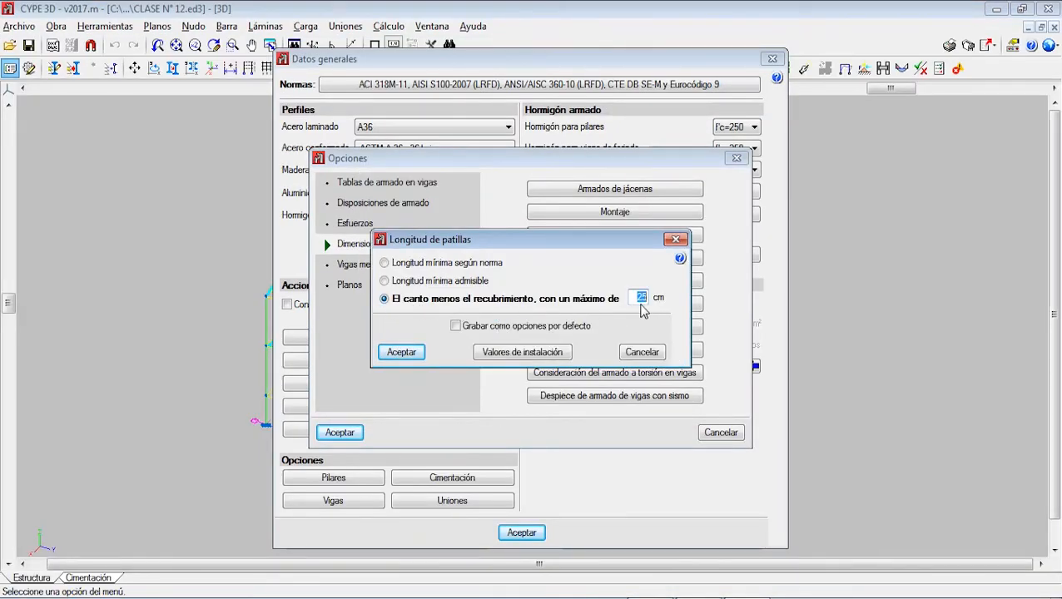
pyautogui.press('BackSpace')
pyautogui.write('15')
pyautogui.click(457, 325)
pyautogui.click(415, 358)
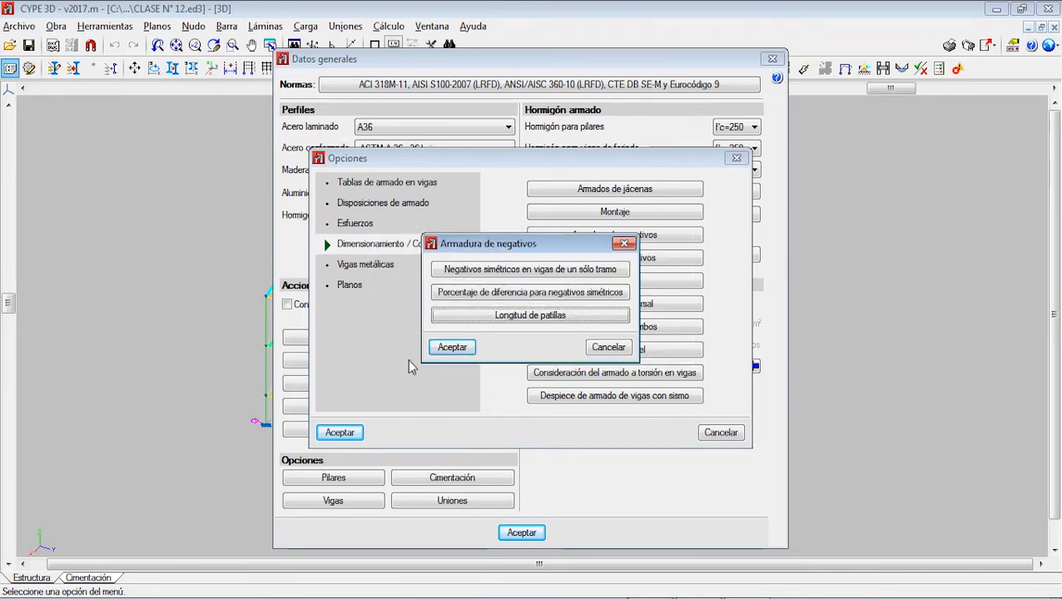
pyautogui.click(448, 349)
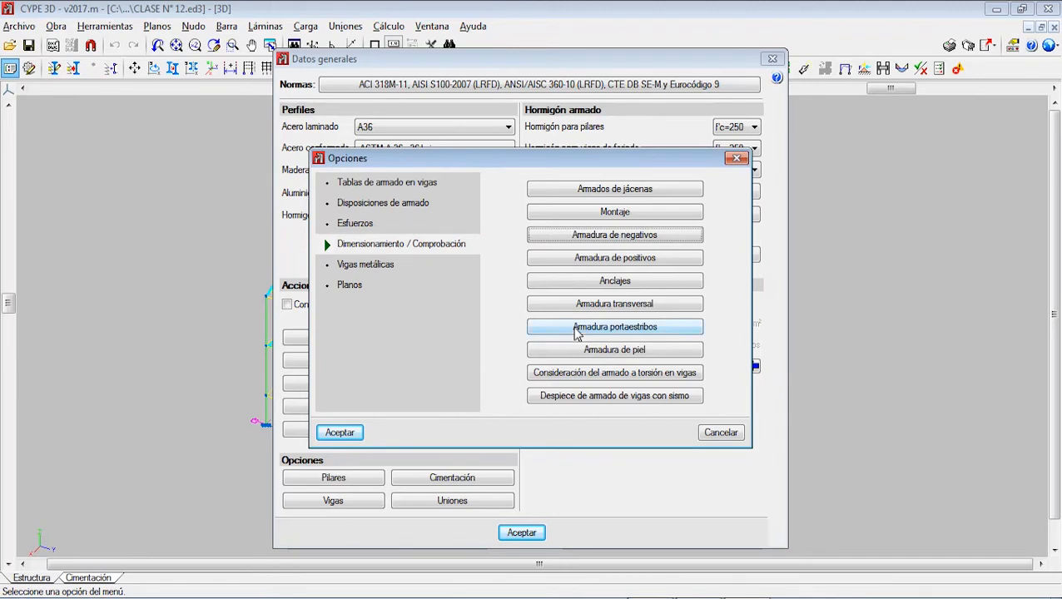
# Step: Open the Patillas en extremos de alineación setting of the positive reinforcement
pyautogui.click(648, 259)
pyautogui.click(541, 272)
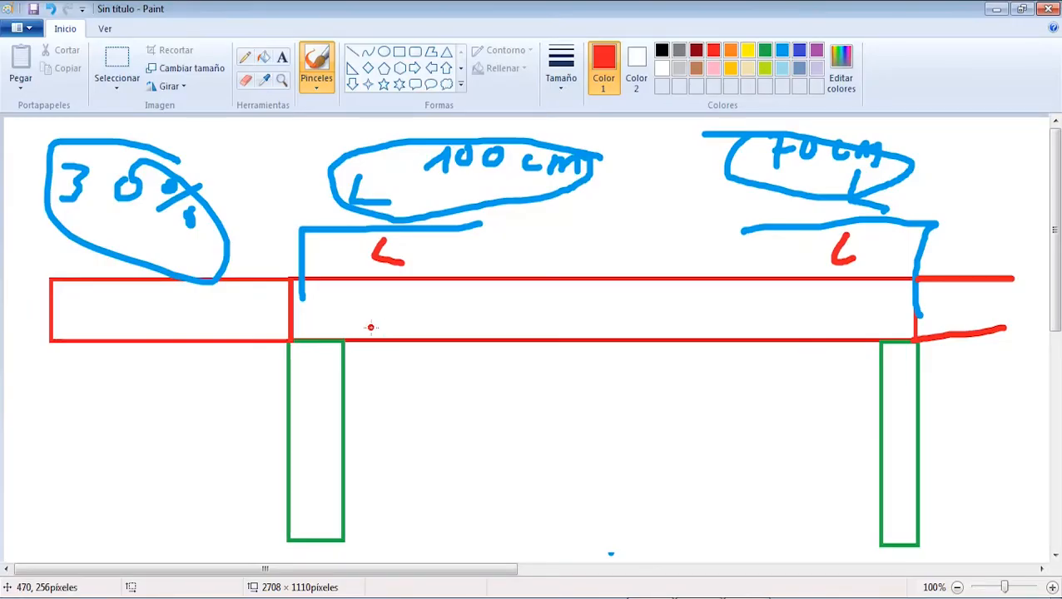
# Step: In Paint, brush a green bar below the beam between the columns, with an upward hook at each end
pyautogui.click(765, 52)
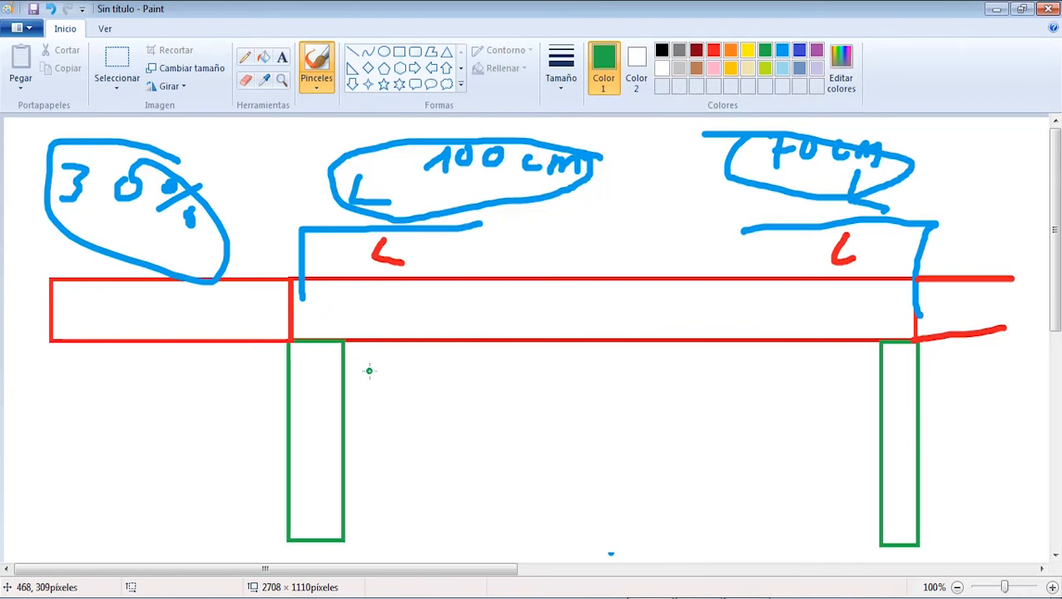
pyautogui.moveTo(359, 382); pyautogui.dragTo(845, 383)
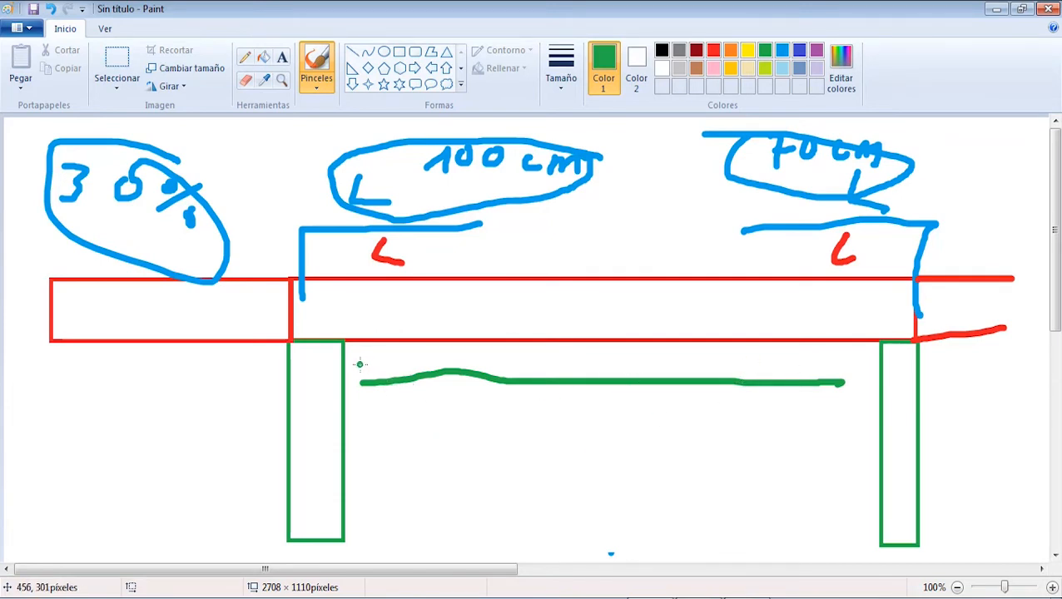
pyautogui.moveTo(361, 350); pyautogui.dragTo(357, 383)
pyautogui.moveTo(844, 348); pyautogui.dragTo(845, 387)
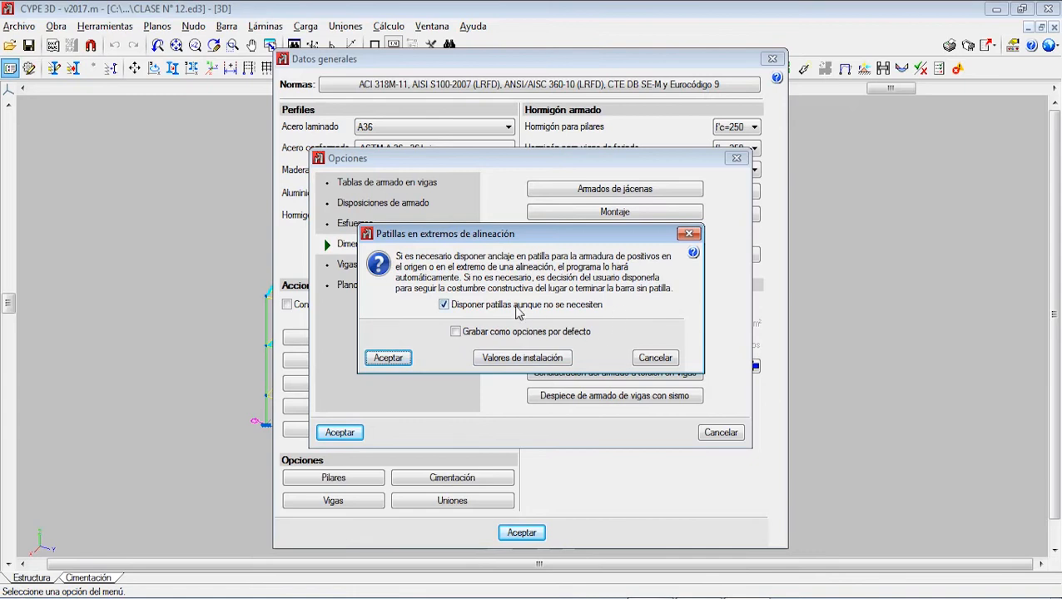
# Step: In CYPE 3D, save the alignment-end hooks setting as default and enable Disponer los refuerzos centrados en el vano
pyautogui.click(457, 331)
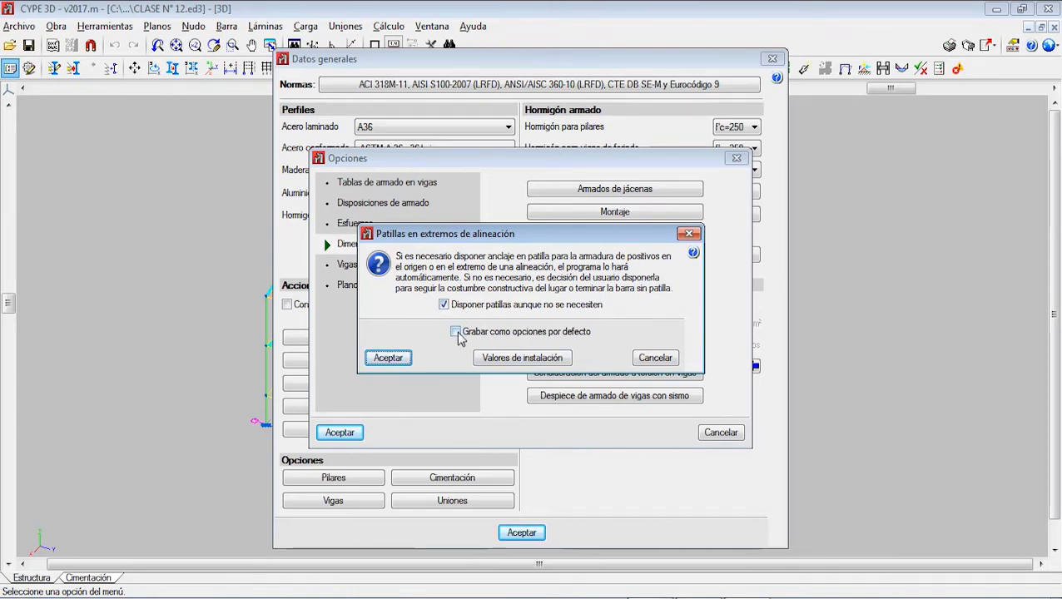
pyautogui.click(388, 358)
pyautogui.click(532, 296)
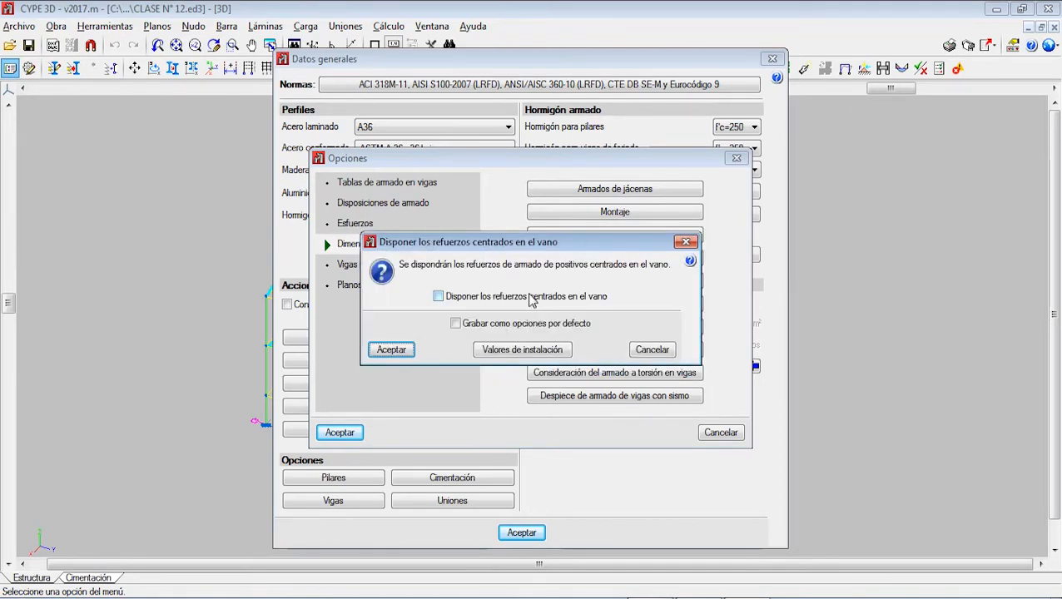
pyautogui.moveTo(594, 247); pyautogui.dragTo(601, 235)
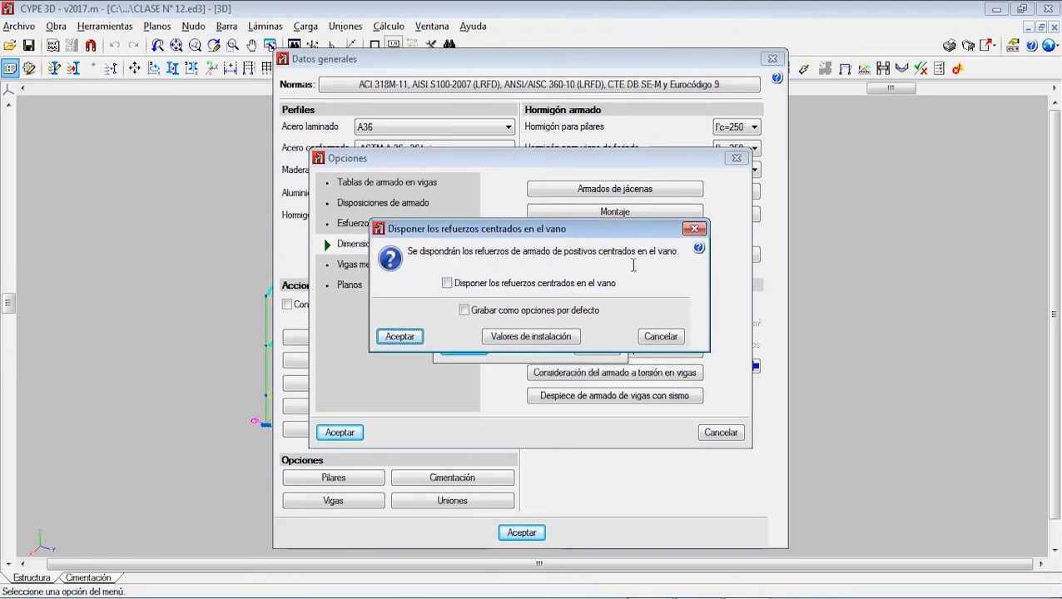
pyautogui.click(495, 283)
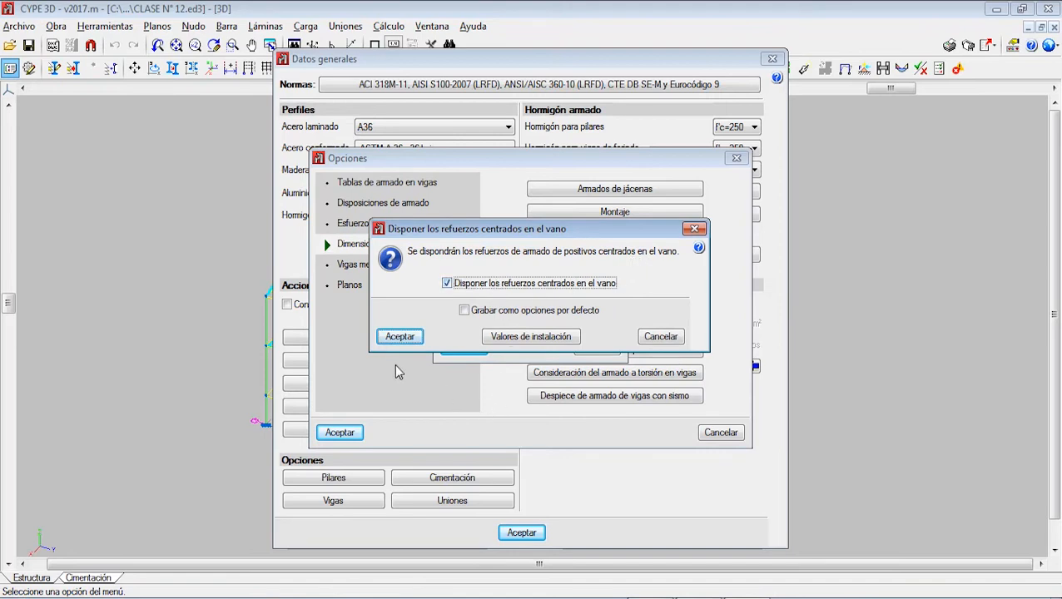
pyautogui.click(391, 340)
# Step: Switch to Paint and brush a shorter straight green line below the hooked bar as the centred reinforcement
pyautogui.click(710, 596)
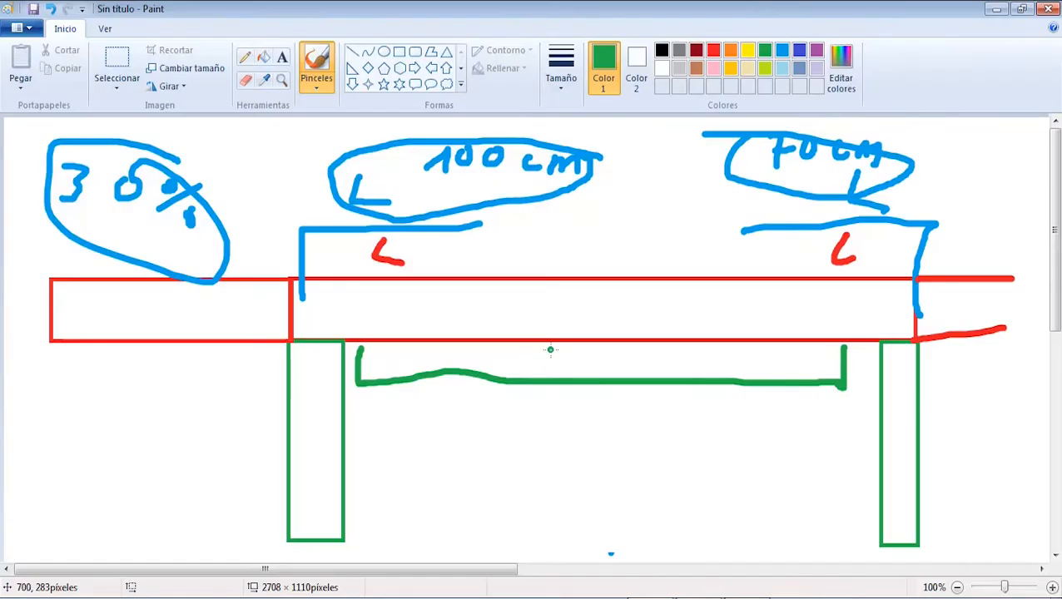
pyautogui.moveTo(480, 415); pyautogui.dragTo(763, 415)
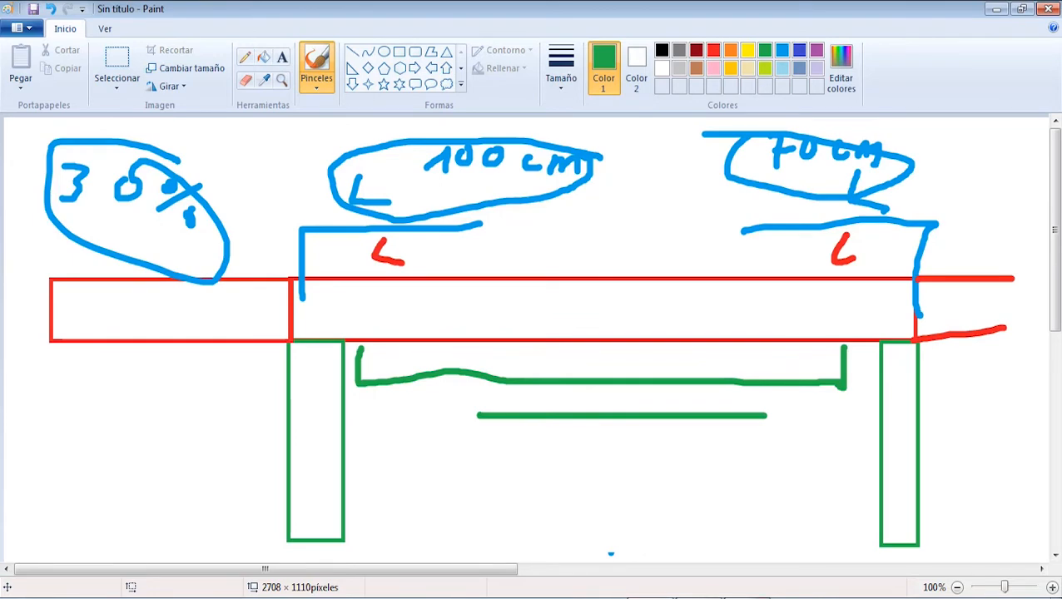
# Step: Switch to CYPE 3D and set the positive reinforcement's hook length to beam depth minus cover, with a maximum of 15 cm
pyautogui.click(666, 596)
pyautogui.click(487, 325)
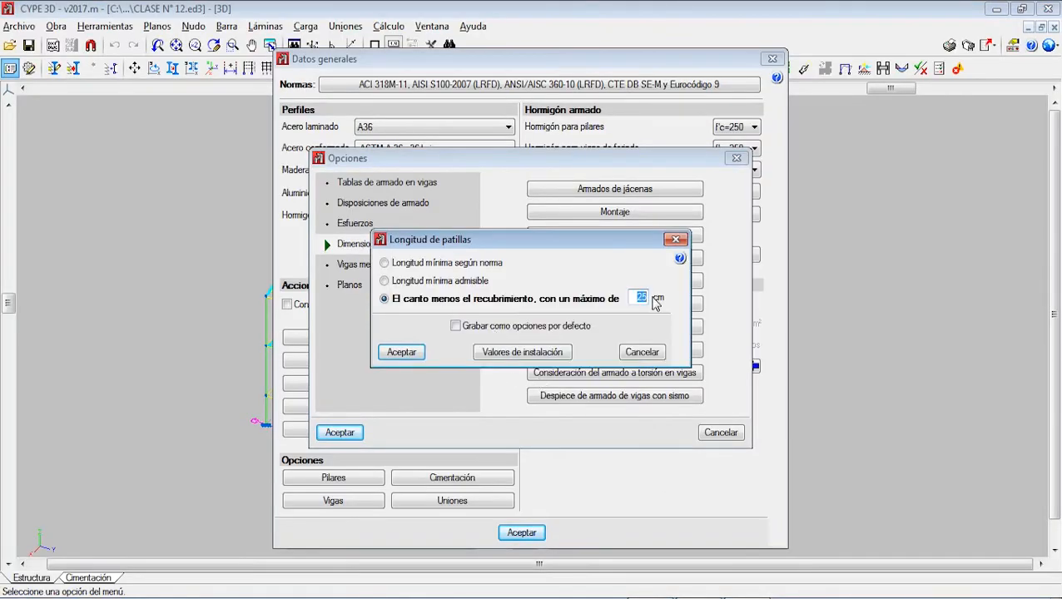
pyautogui.write('1')
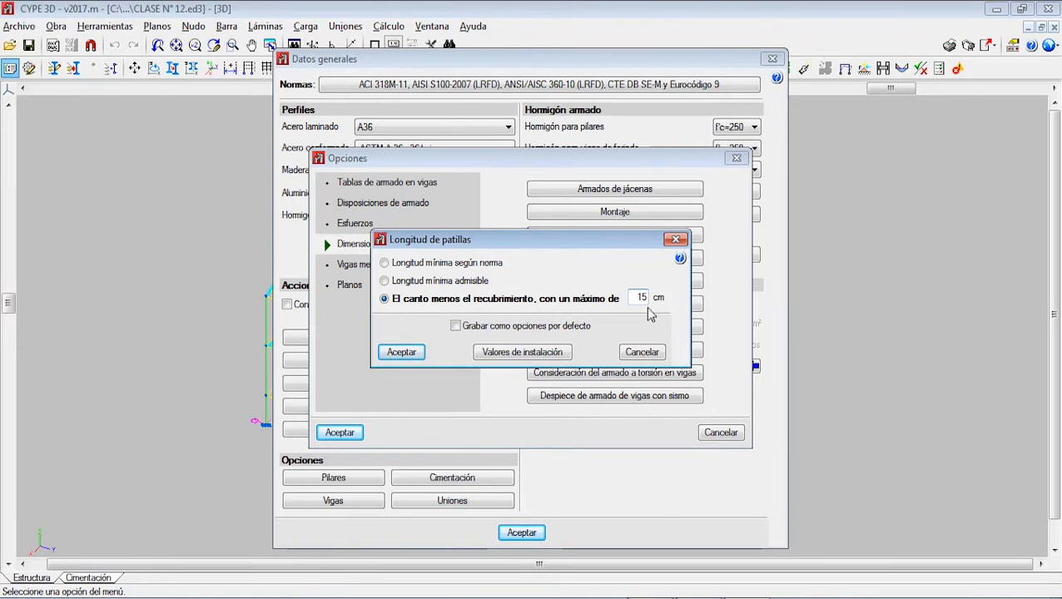
pyautogui.click(412, 356)
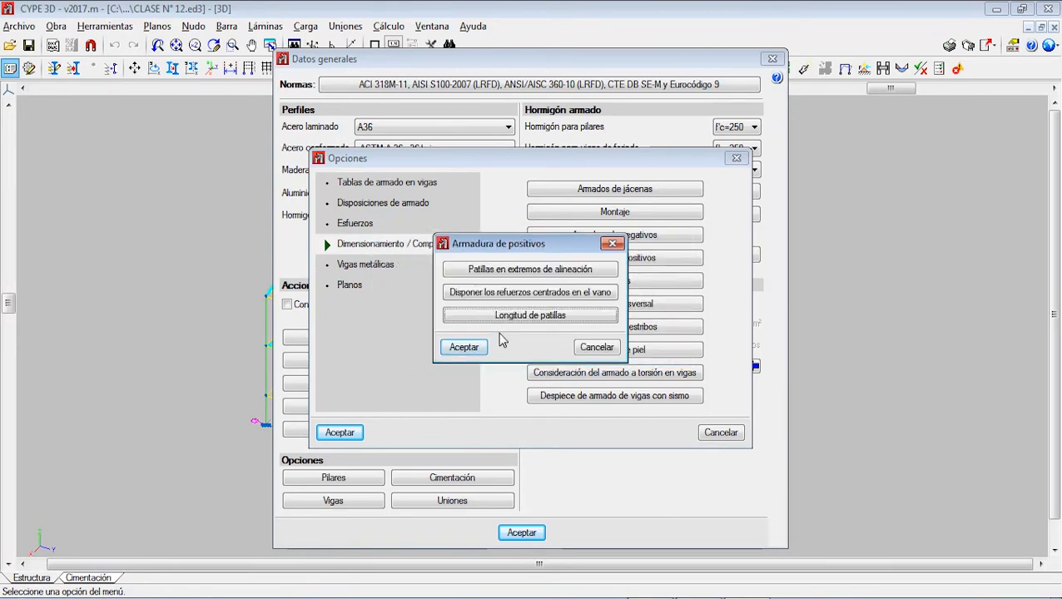
# Step: Save the Longitud de patillas and centred-reinforcement settings as default options and accept the positive reinforcement settings
pyautogui.click(502, 319)
pyautogui.click(498, 326)
pyautogui.click(419, 358)
pyautogui.click(497, 297)
pyautogui.click(479, 326)
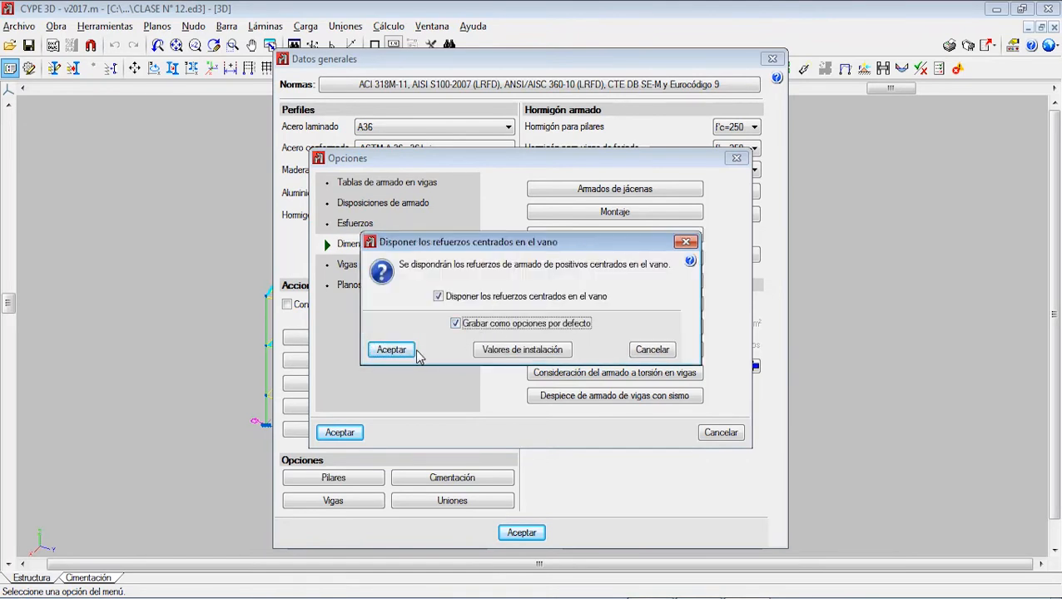
pyautogui.click(416, 353)
pyautogui.click(482, 348)
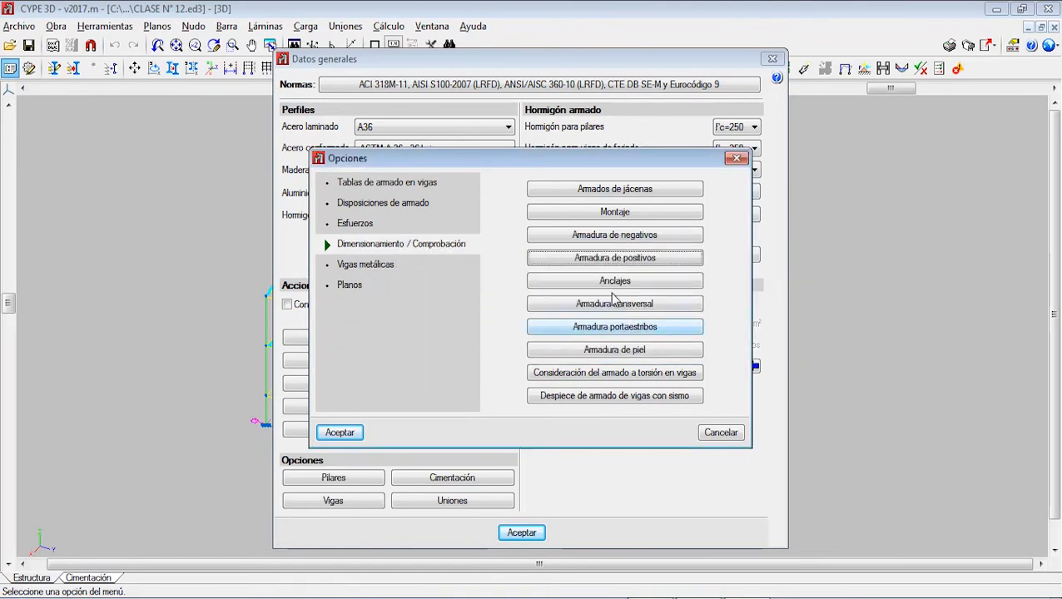
# Step: Review the Longitud de anclaje and Longitud de anclaje mínima options under Anclajes, accepting their existing values
pyautogui.click(604, 283)
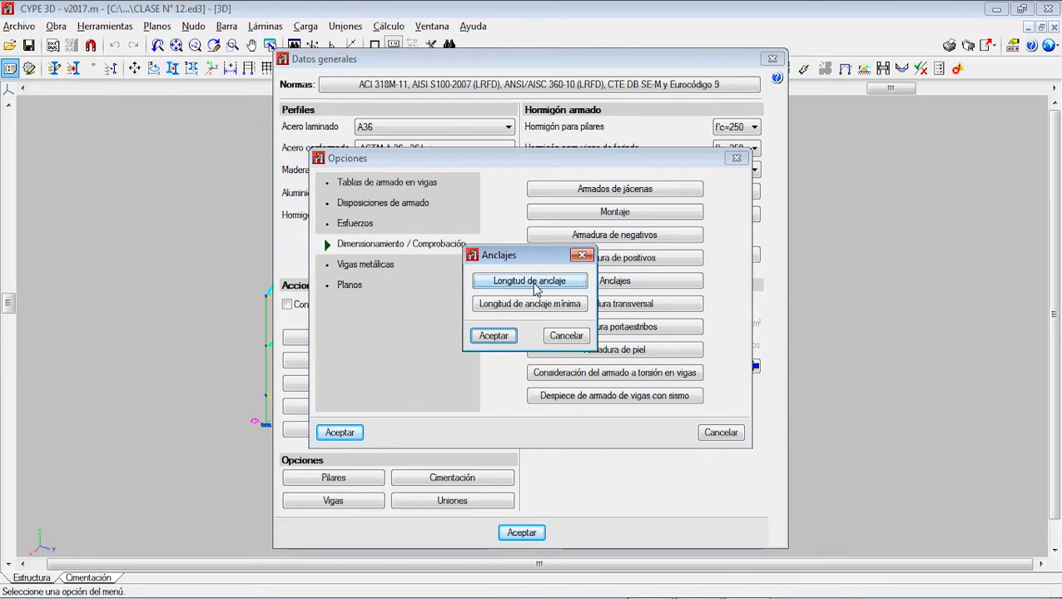
pyautogui.click(536, 283)
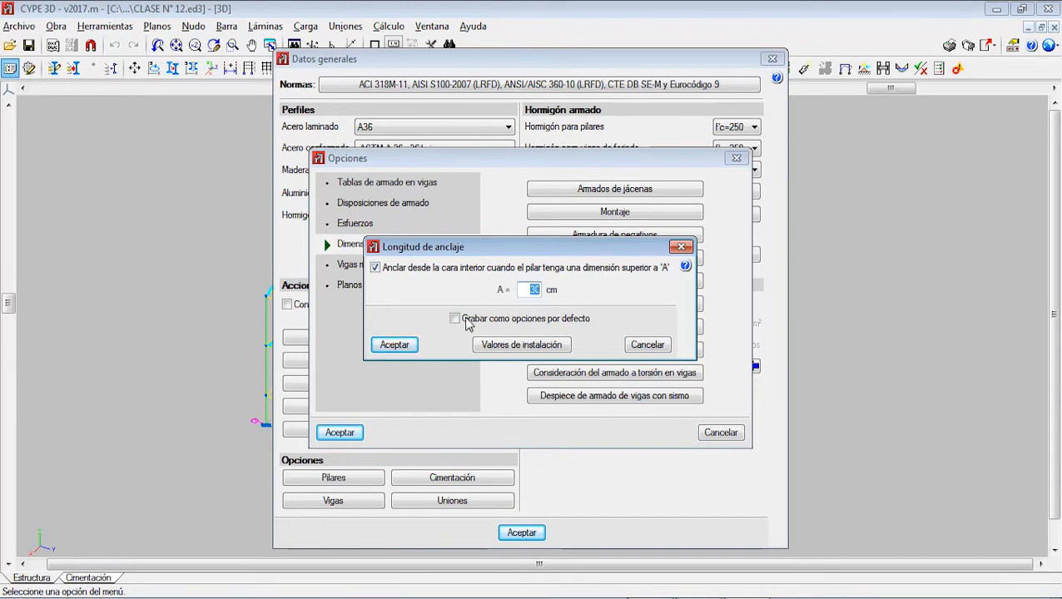
pyautogui.click(395, 344)
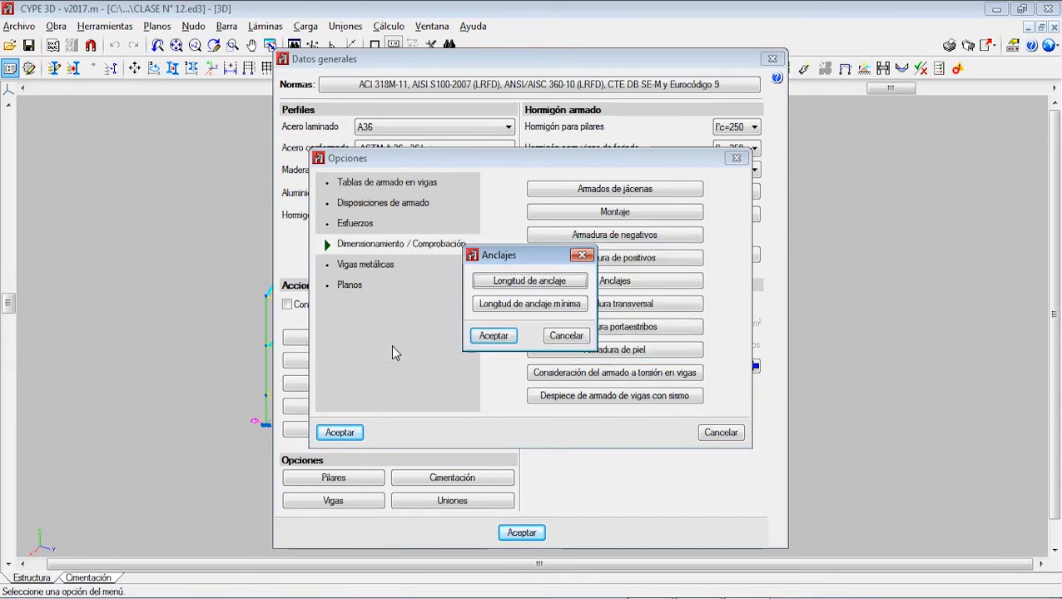
pyautogui.click(536, 305)
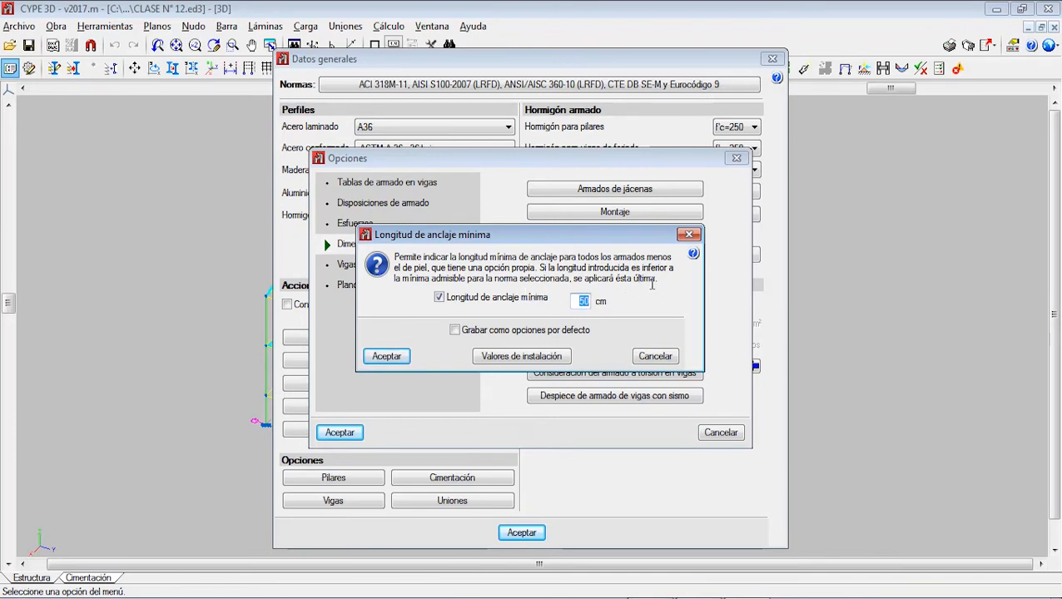
pyautogui.click(388, 357)
pyautogui.click(510, 335)
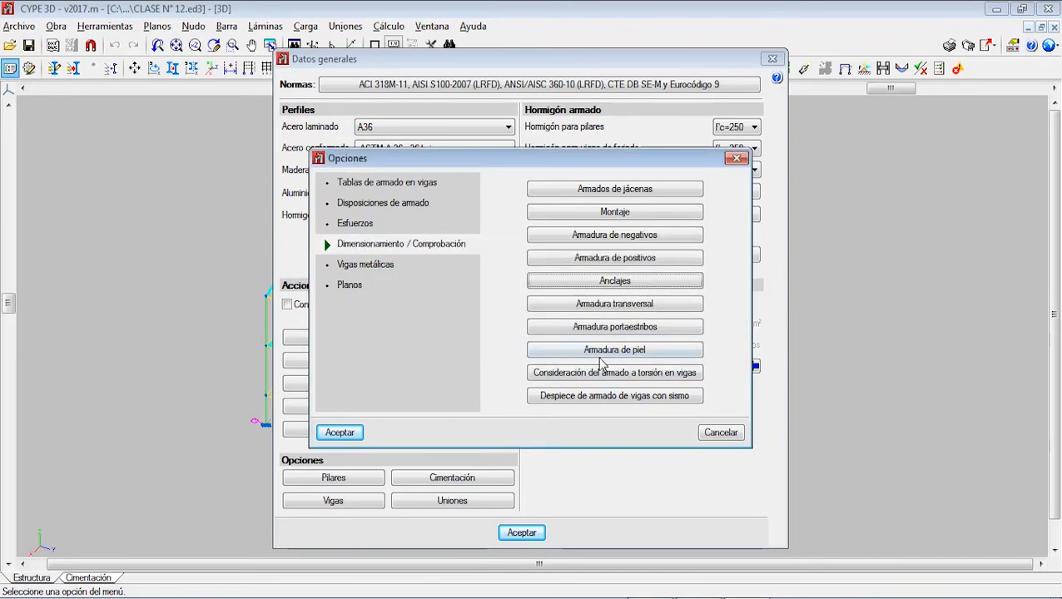
# Step: Review and accept the minimum stirrup length under Armadura transversal, and open Simetría en armadura de estribos
pyautogui.click(624, 306)
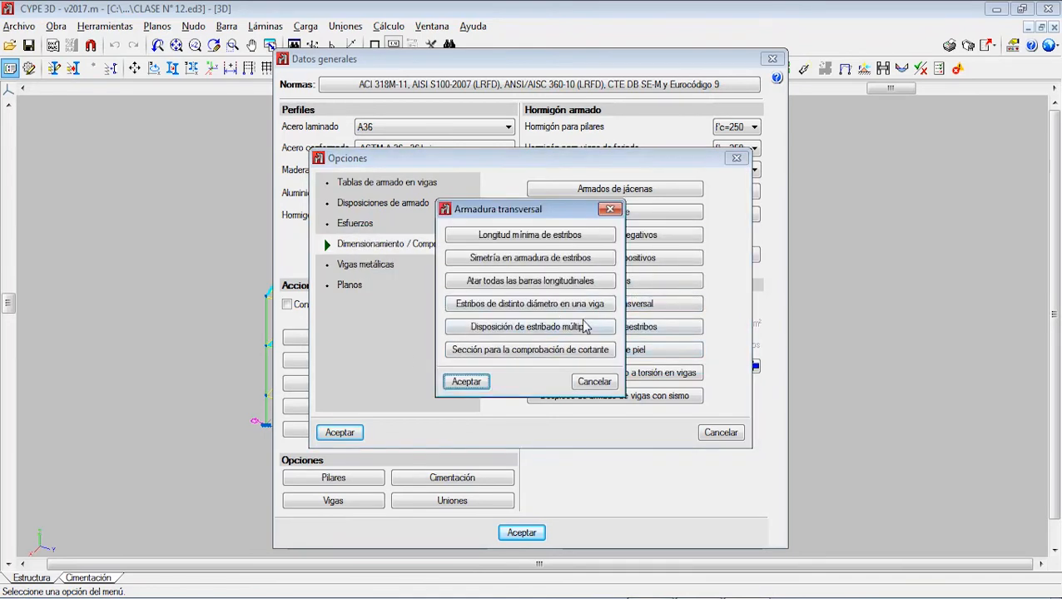
pyautogui.click(539, 239)
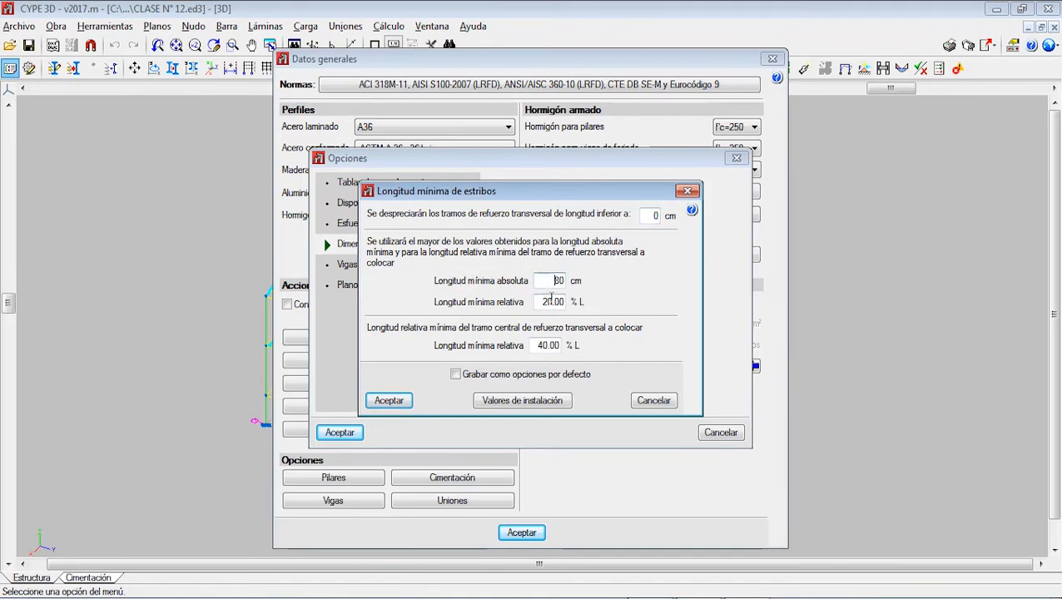
pyautogui.click(403, 405)
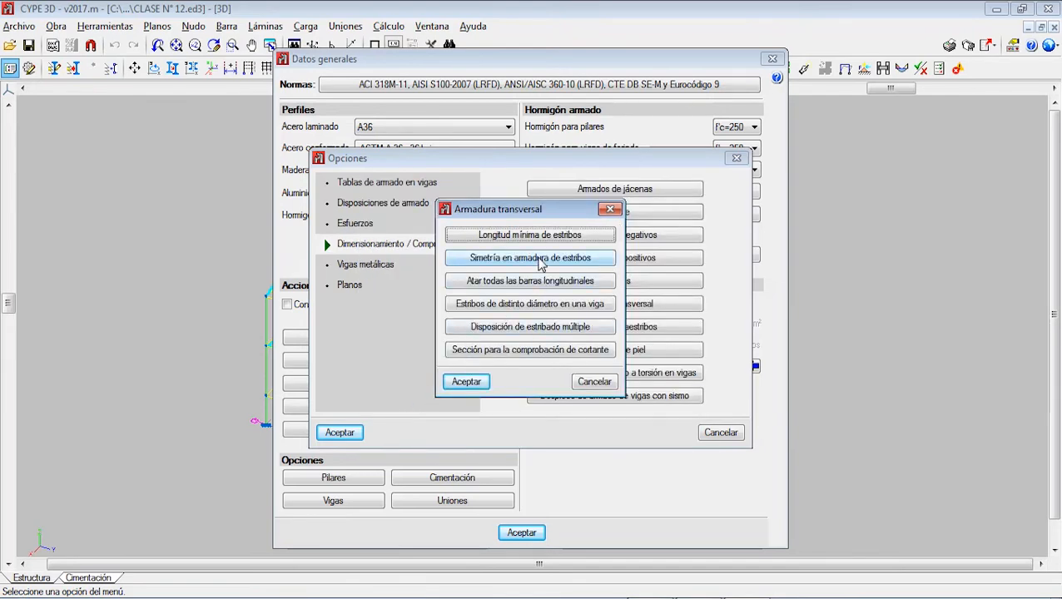
pyautogui.click(541, 262)
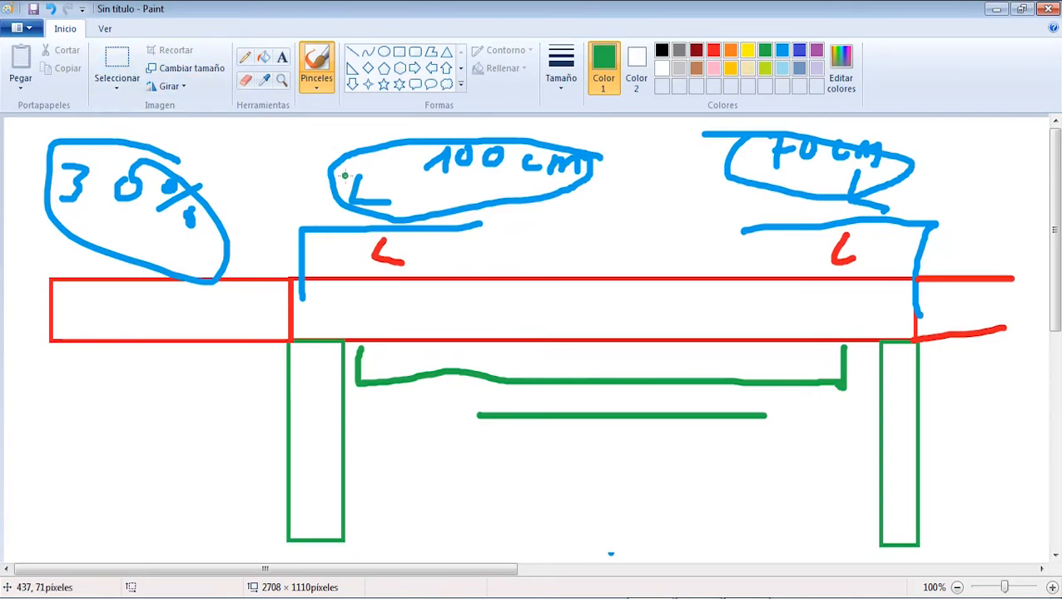
# Step: Switch to Paint and brush a green sloping force diagram across the beam, labelled M and m at its ends and =0 at the crossing
pyautogui.moveTo(341, 133); pyautogui.dragTo(341, 343)
pyautogui.moveTo(342, 129)
pyautogui.mouseDown()
pyautogui.moveTo(699, 340)
pyautogui.moveTo(876, 412)
pyautogui.moveTo(868, 338)
pyautogui.mouseUp()
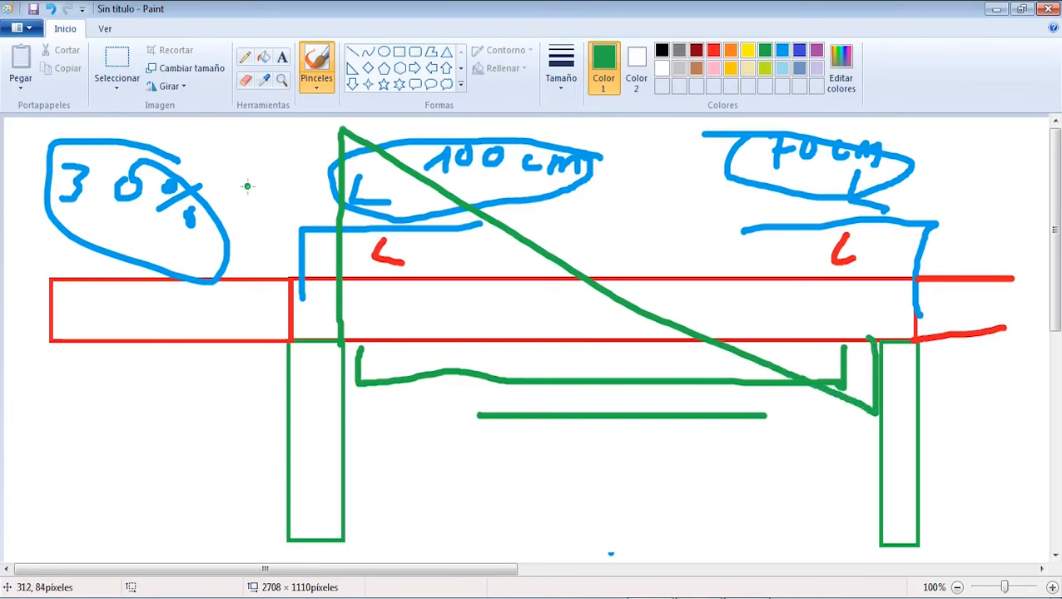
pyautogui.moveTo(247, 186)
pyautogui.mouseDown()
pyautogui.moveTo(282, 154)
pyautogui.moveTo(283, 185)
pyautogui.mouseUp()
pyautogui.moveTo(831, 459); pyautogui.dragTo(858, 459)
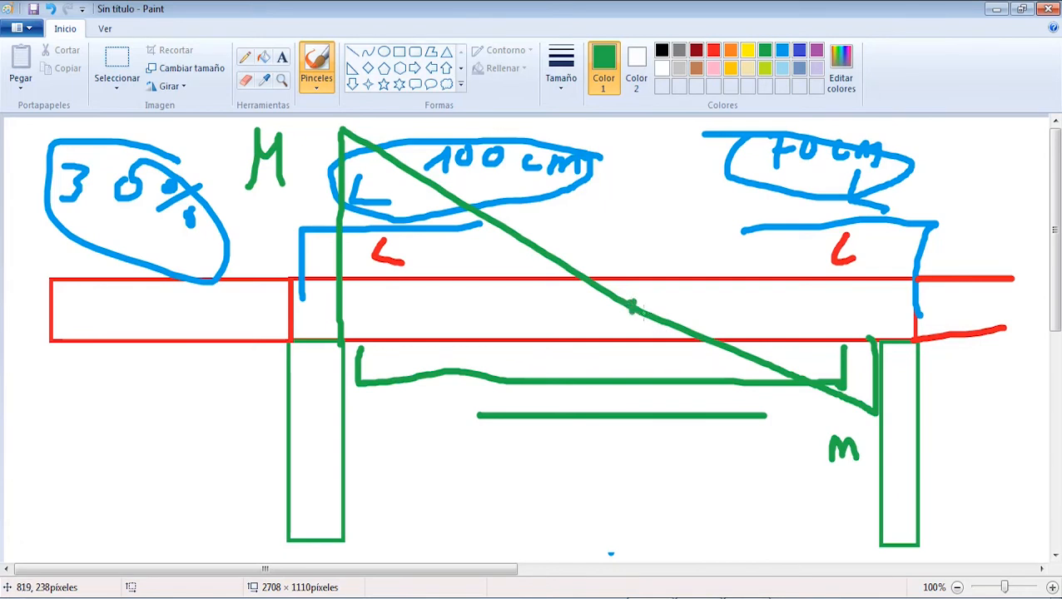
pyautogui.moveTo(677, 291)
pyautogui.mouseDown()
pyautogui.moveTo(671, 310)
pyautogui.moveTo(679, 288)
pyautogui.mouseUp()
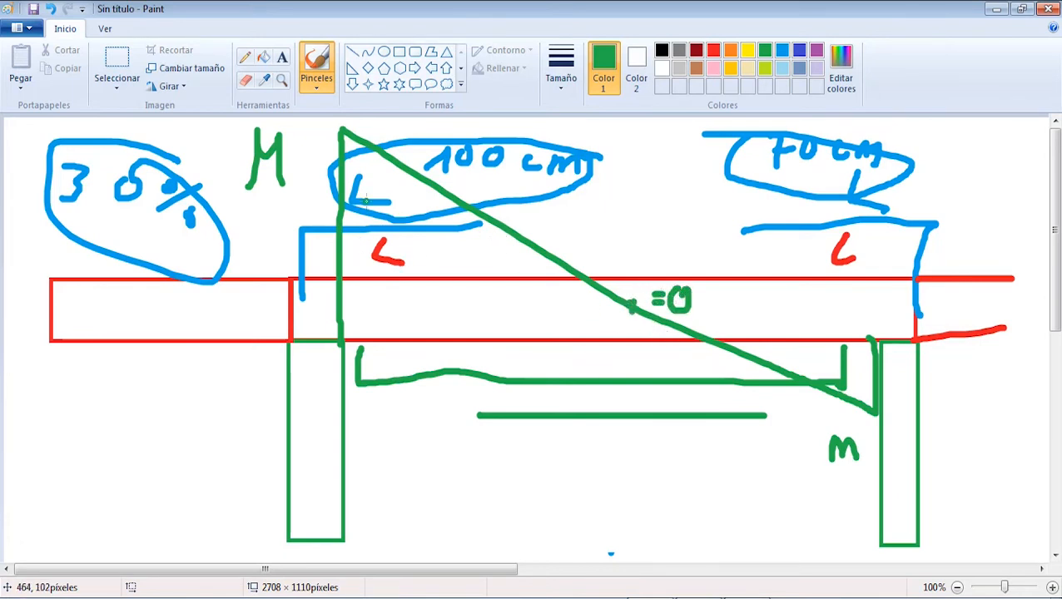
# Step: Brush a green dimension line below the beam near the left column and label it Ø8 c/20
pyautogui.moveTo(368, 458)
pyautogui.mouseDown()
pyautogui.moveTo(367, 512)
pyautogui.moveTo(596, 476)
pyautogui.moveTo(593, 511)
pyautogui.mouseUp()
pyautogui.moveTo(371, 478); pyautogui.dragTo(340, 506)
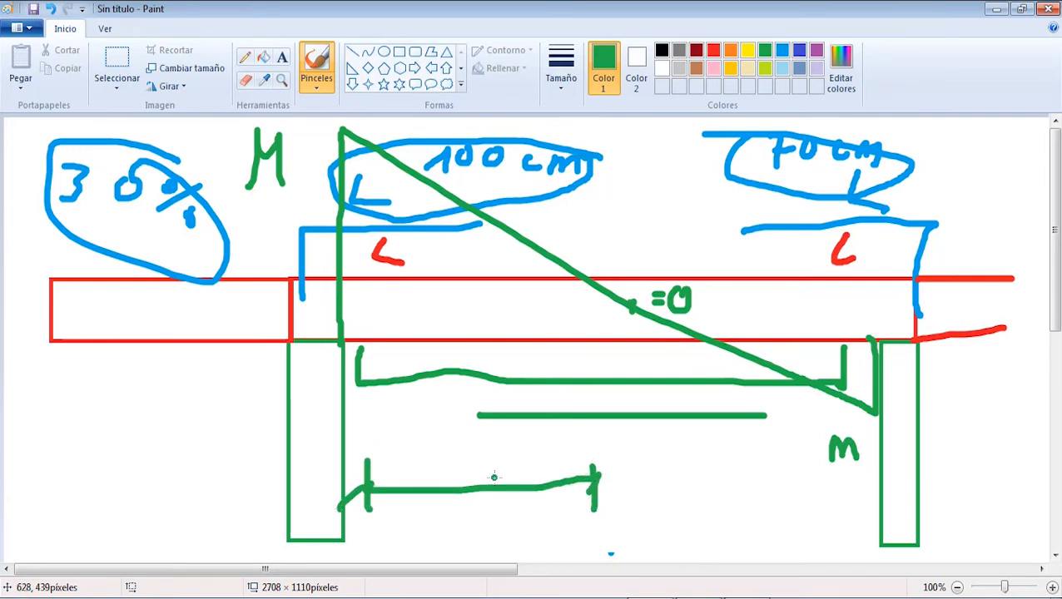
pyautogui.moveTo(418, 513)
pyautogui.mouseDown()
pyautogui.moveTo(414, 534)
pyautogui.moveTo(448, 523)
pyautogui.moveTo(432, 534)
pyautogui.mouseUp()
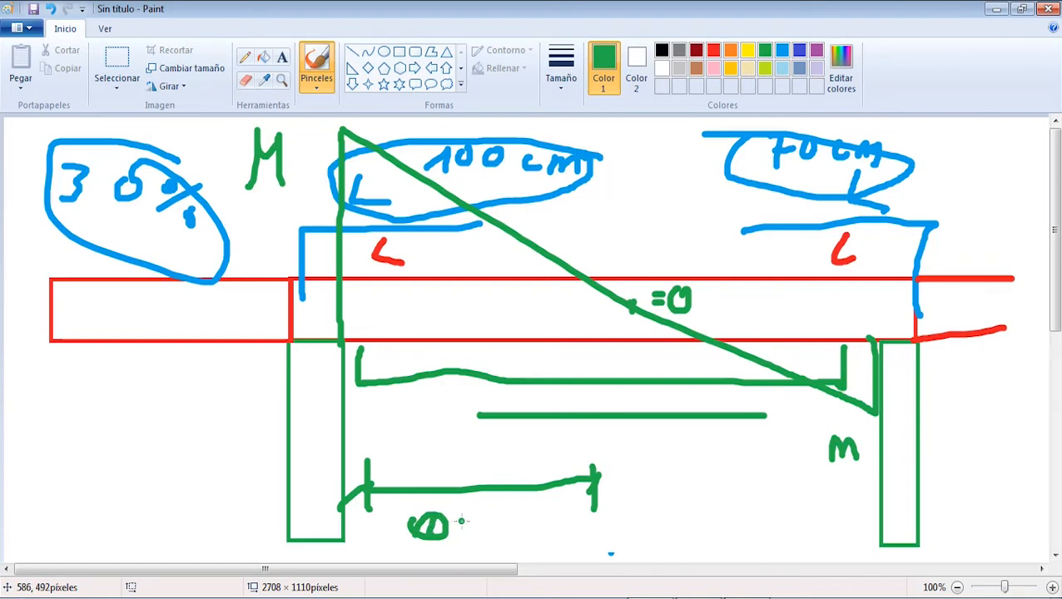
pyautogui.moveTo(475, 504); pyautogui.dragTo(466, 534)
pyautogui.moveTo(528, 513)
pyautogui.mouseDown()
pyautogui.moveTo(513, 526)
pyautogui.moveTo(530, 539)
pyautogui.mouseUp()
pyautogui.moveTo(558, 495)
pyautogui.mouseDown()
pyautogui.moveTo(541, 538)
pyautogui.moveTo(565, 526)
pyautogui.moveTo(588, 534)
pyautogui.mouseUp()
pyautogui.click(596, 514)
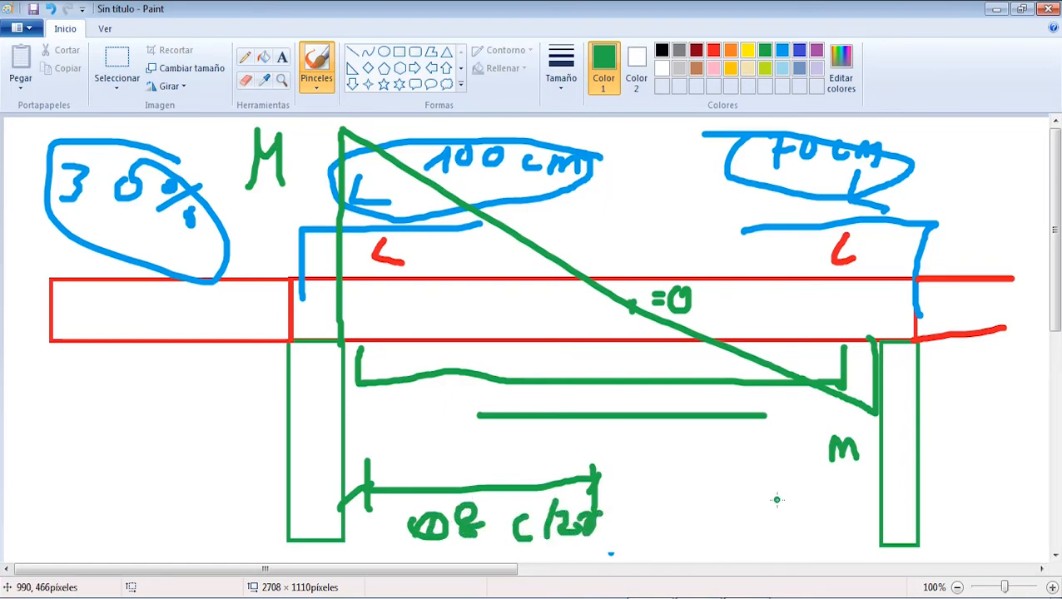
# Step: Brush a shorter green dimension line beside the right column and label it Ø6 c/20
pyautogui.moveTo(726, 468)
pyautogui.mouseDown()
pyautogui.moveTo(730, 501)
pyautogui.moveTo(869, 490)
pyautogui.moveTo(871, 503)
pyautogui.mouseUp()
pyautogui.moveTo(752, 526)
pyautogui.mouseDown()
pyautogui.moveTo(746, 538)
pyautogui.moveTo(749, 523)
pyautogui.mouseUp()
pyautogui.moveTo(781, 510)
pyautogui.mouseDown()
pyautogui.moveTo(790, 536)
pyautogui.moveTo(826, 546)
pyautogui.mouseUp()
pyautogui.moveTo(840, 524)
pyautogui.mouseDown()
pyautogui.moveTo(833, 549)
pyautogui.moveTo(857, 549)
pyautogui.mouseUp()
pyautogui.moveTo(868, 529); pyautogui.dragTo(861, 540)
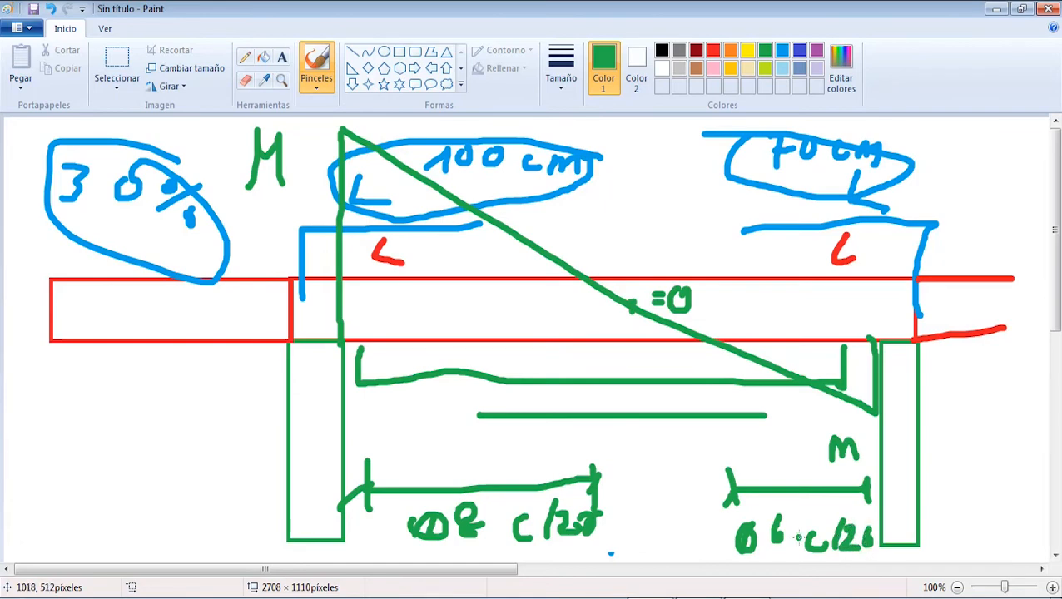
# Step: Check the stirrup symmetry option in CYPE 3D, and in Paint link the two stirrup zones with vertical marks and a double-headed green arrow
pyautogui.click(733, 597)
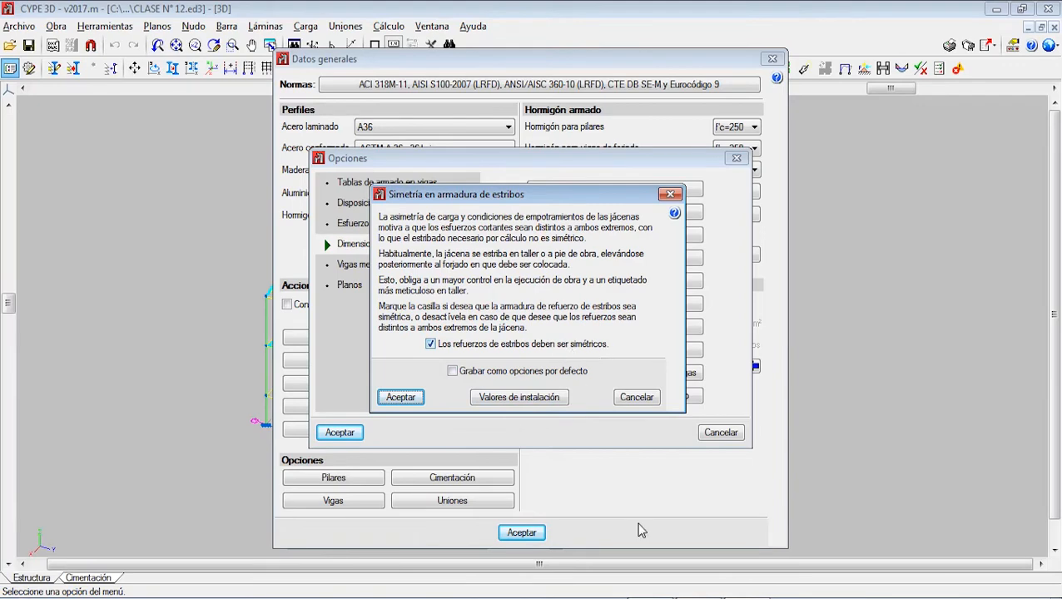
pyautogui.click(733, 598)
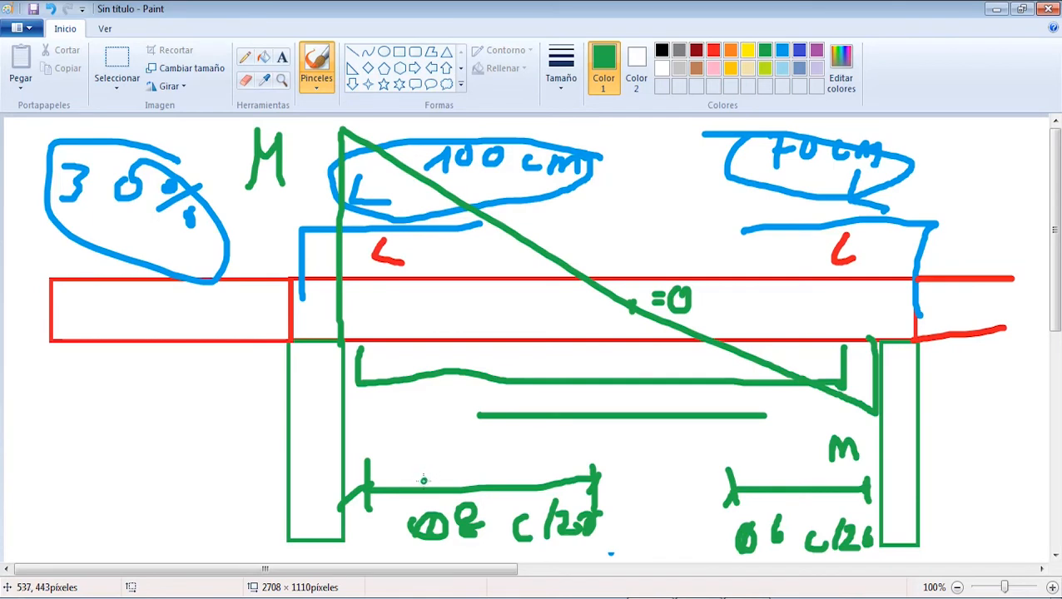
pyautogui.moveTo(424, 480); pyautogui.dragTo(429, 418)
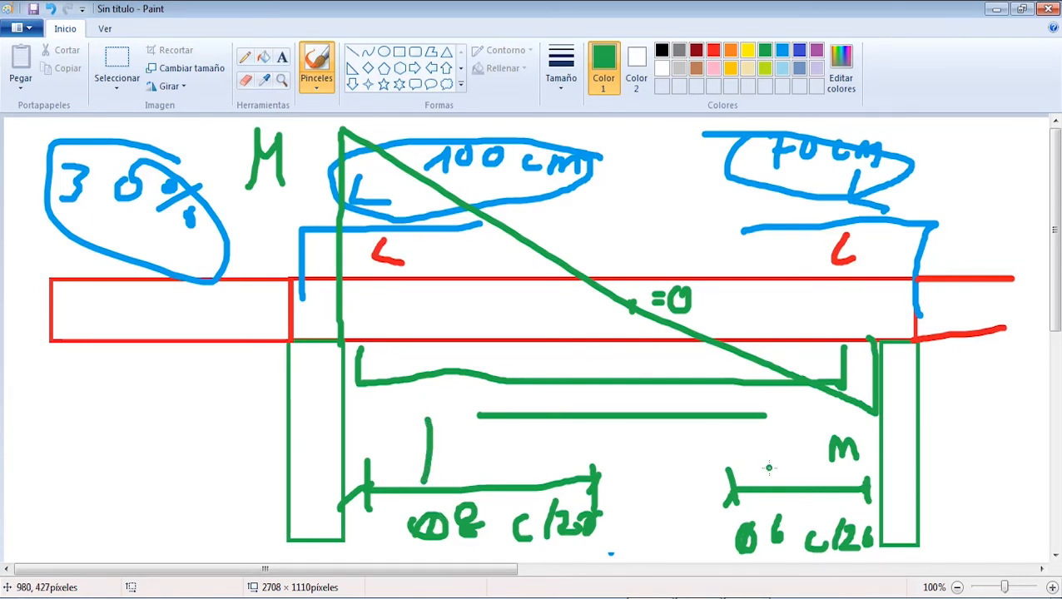
pyautogui.moveTo(767, 478); pyautogui.dragTo(764, 416)
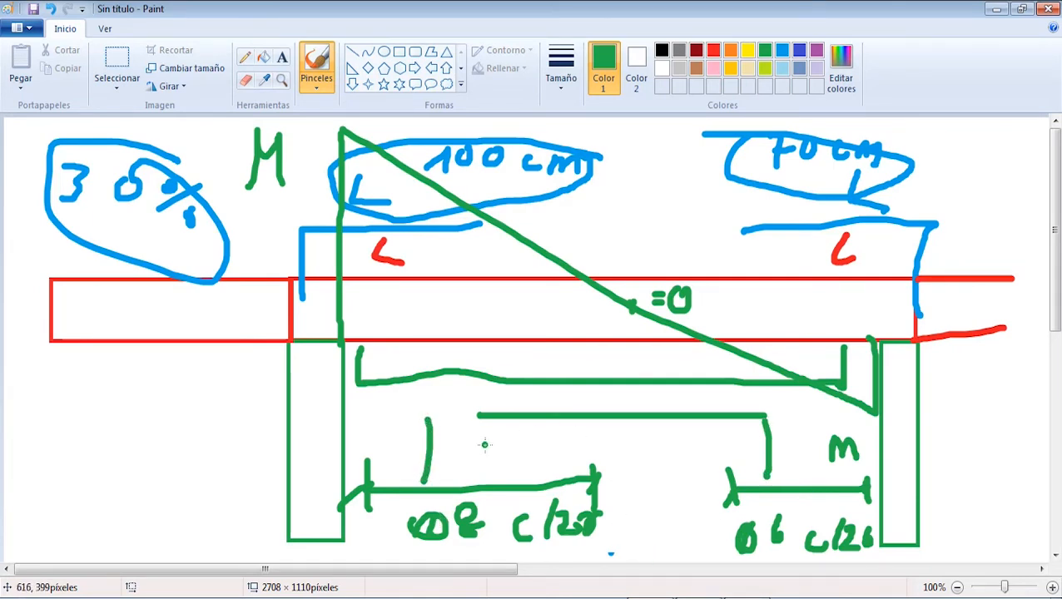
pyautogui.moveTo(444, 450)
pyautogui.mouseDown()
pyautogui.moveTo(738, 449)
pyautogui.moveTo(736, 458)
pyautogui.mouseUp()
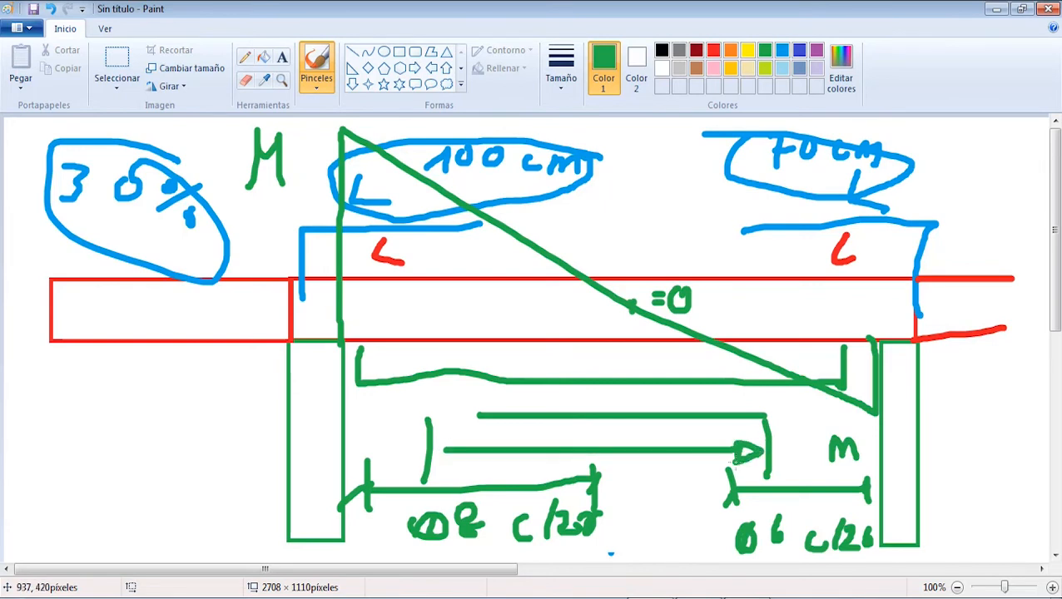
pyautogui.moveTo(463, 434)
pyautogui.mouseDown()
pyautogui.moveTo(459, 454)
pyautogui.moveTo(468, 448)
pyautogui.mouseUp()
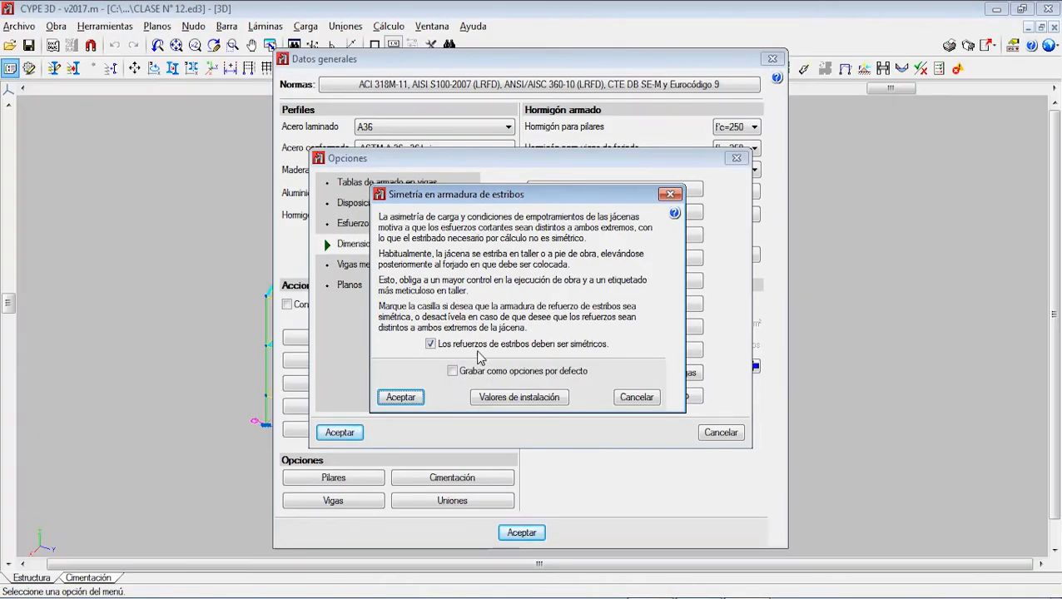
# Step: In CYPE 3D, save symmetric stirrup reinforcement as default and accept Atar todas las barras longitudinales as enabled
pyautogui.click(416, 395)
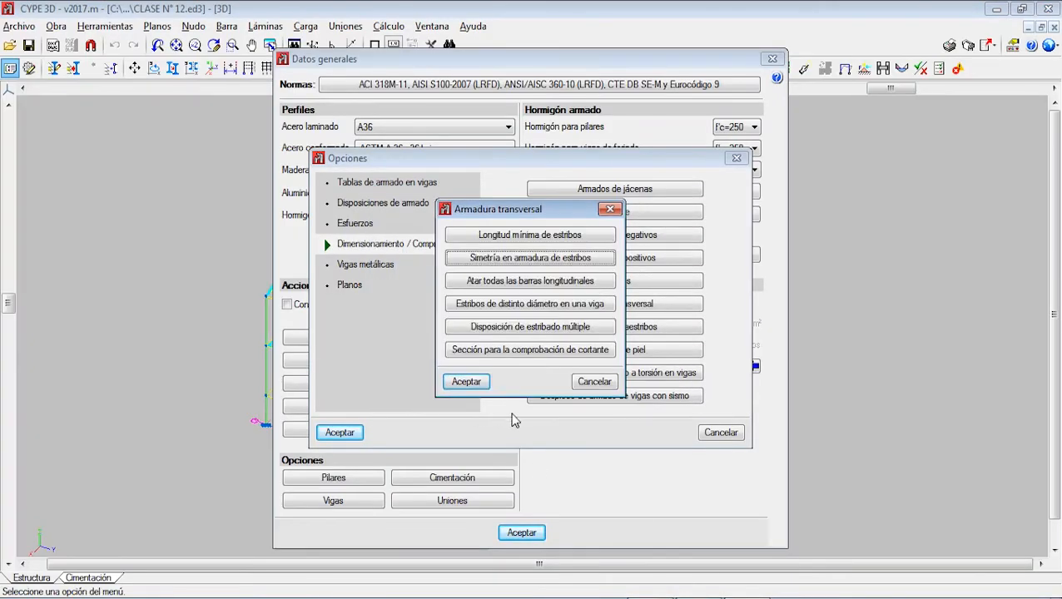
pyautogui.click(526, 283)
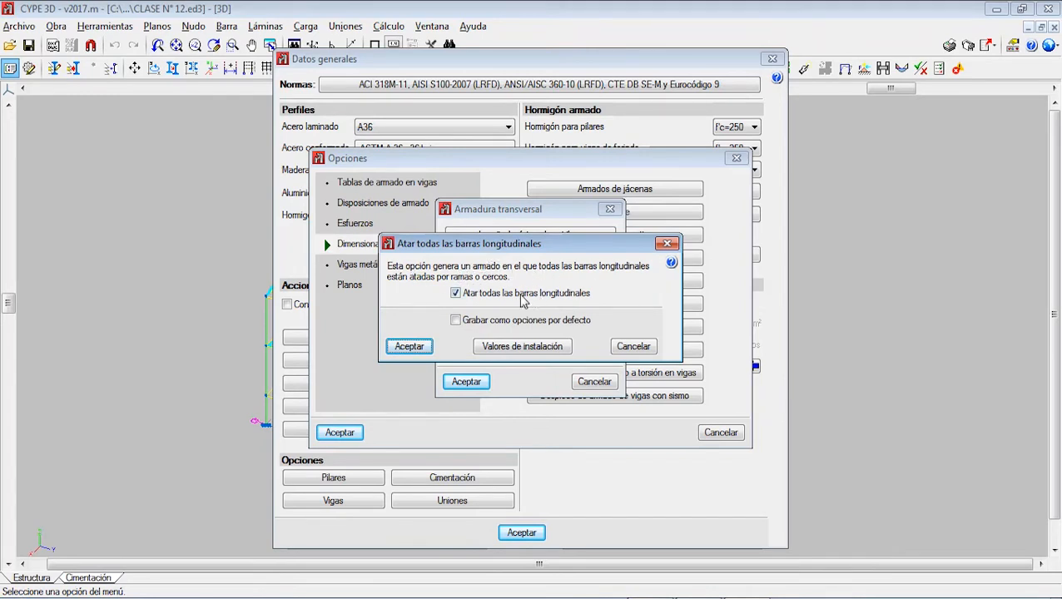
pyautogui.click(420, 347)
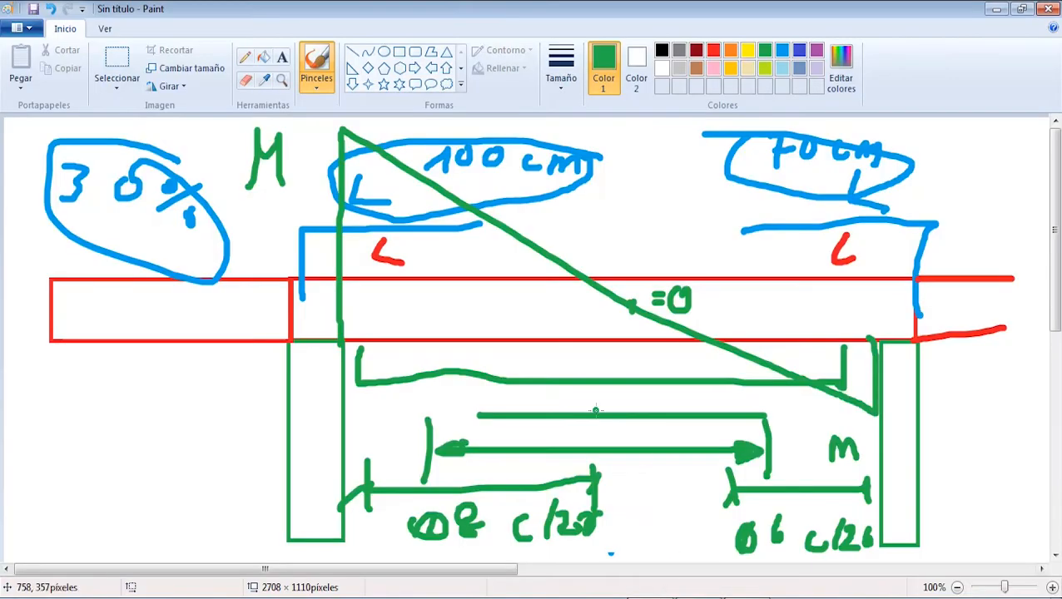
# Step: In Paint, brush a cut line through the beam and a green cross-section with four corner bars, enclosed by a red stirrup
pyautogui.moveTo(149, 380)
pyautogui.mouseDown()
pyautogui.moveTo(147, 463)
pyautogui.moveTo(155, 380)
pyautogui.moveTo(206, 441)
pyautogui.moveTo(146, 460)
pyautogui.mouseUp()
pyautogui.moveTo(451, 261); pyautogui.dragTo(444, 356)
pyautogui.moveTo(166, 402); pyautogui.dragTo(158, 402)
pyautogui.click(192, 404)
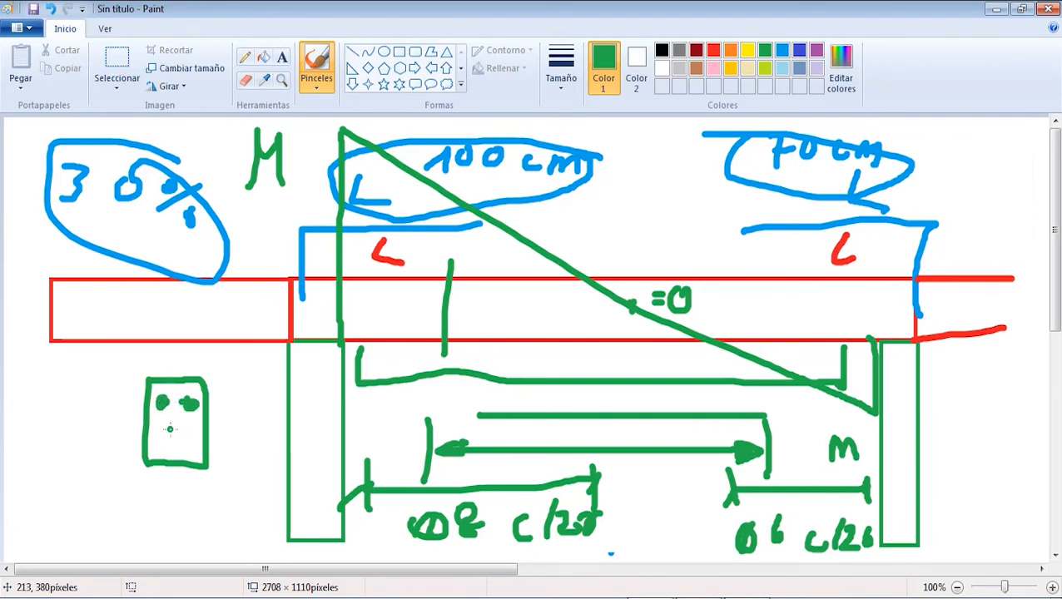
pyautogui.click(163, 442)
pyautogui.click(184, 443)
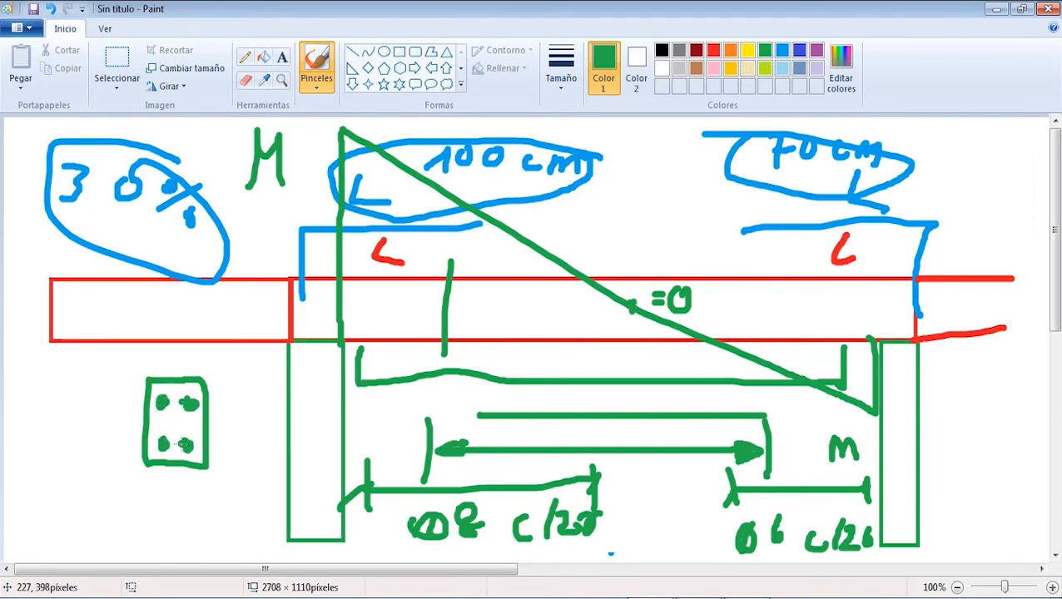
pyautogui.click(714, 51)
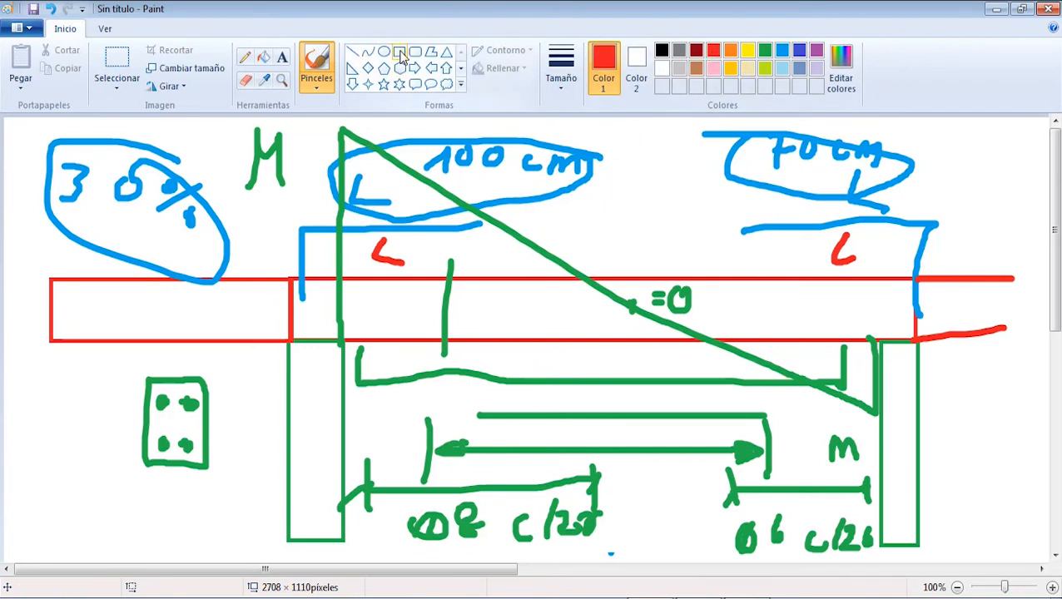
pyautogui.moveTo(154, 394)
pyautogui.mouseDown()
pyautogui.moveTo(192, 398)
pyautogui.moveTo(198, 440)
pyautogui.moveTo(187, 457)
pyautogui.moveTo(156, 446)
pyautogui.moveTo(155, 393)
pyautogui.mouseUp()
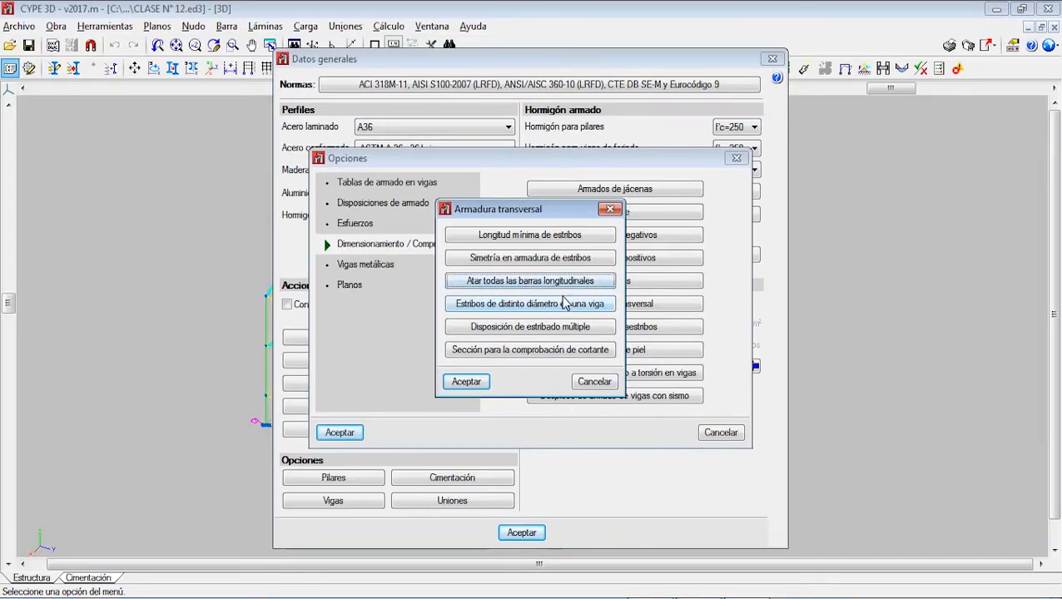
# Step: Open the option for stirrups of different diameters, and in Paint tick both stirrup labels in red, overwrite Ø6 with 8 and write Ø 8 between them
pyautogui.click(556, 315)
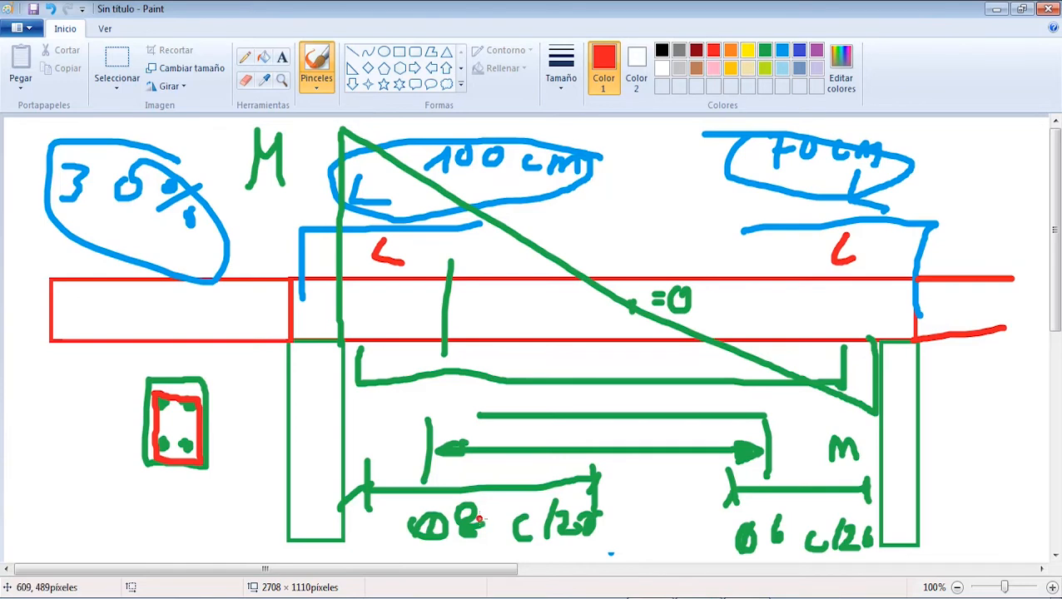
pyautogui.moveTo(483, 513); pyautogui.dragTo(504, 495)
pyautogui.moveTo(765, 503); pyautogui.dragTo(751, 523)
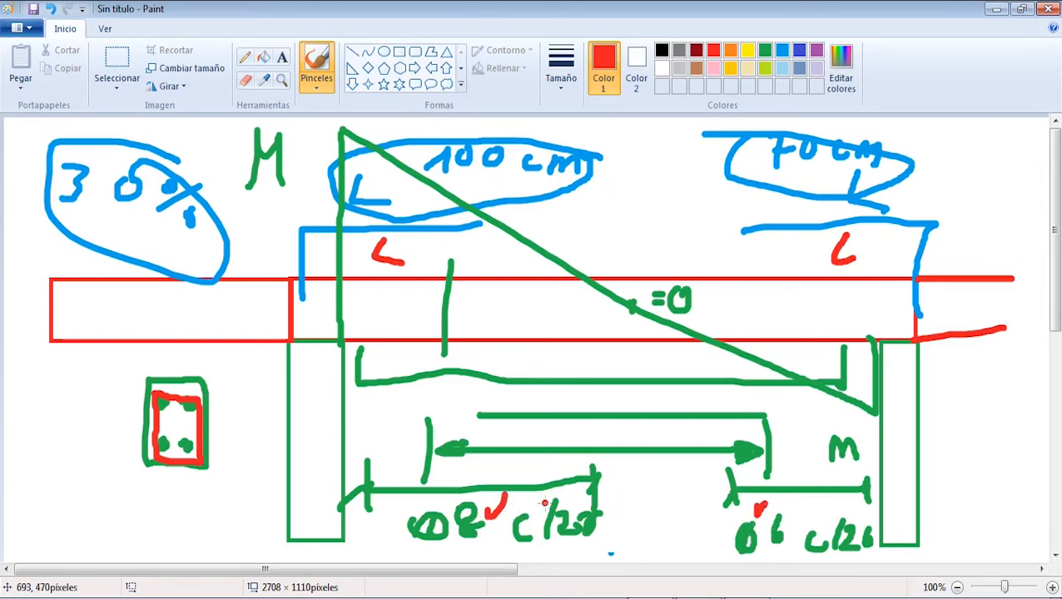
pyautogui.moveTo(756, 503); pyautogui.dragTo(772, 504)
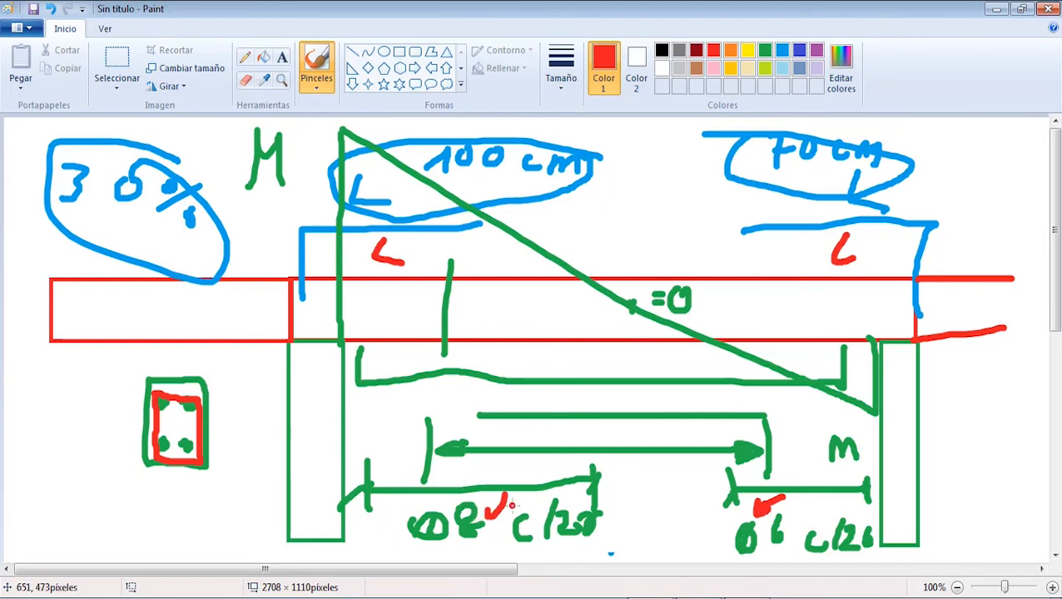
pyautogui.moveTo(789, 503); pyautogui.dragTo(793, 541)
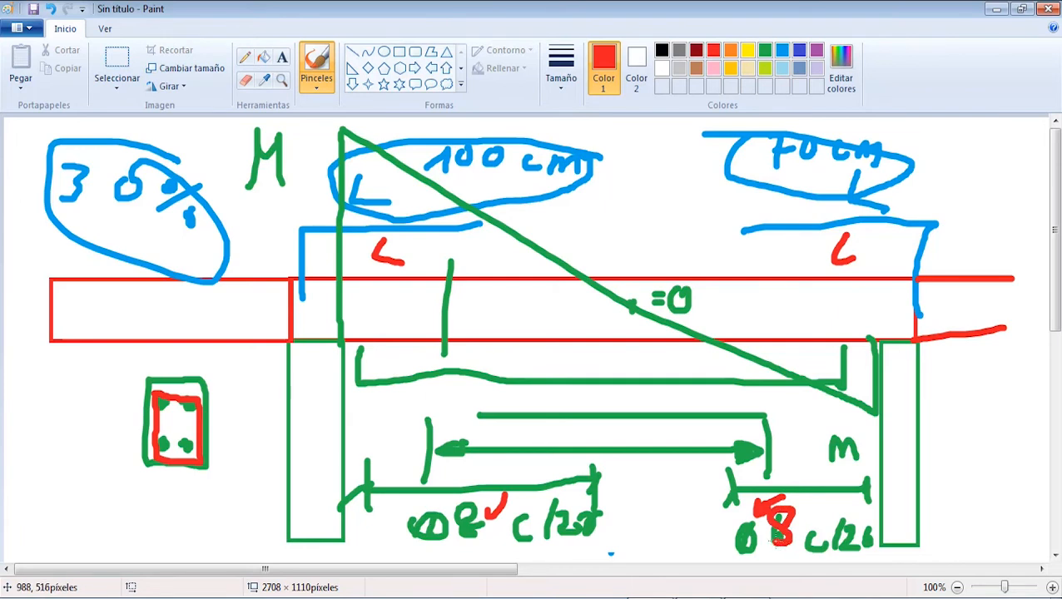
pyautogui.moveTo(635, 496); pyautogui.dragTo(624, 517)
pyautogui.moveTo(676, 485)
pyautogui.mouseDown()
pyautogui.moveTo(671, 510)
pyautogui.moveTo(676, 498)
pyautogui.mouseUp()
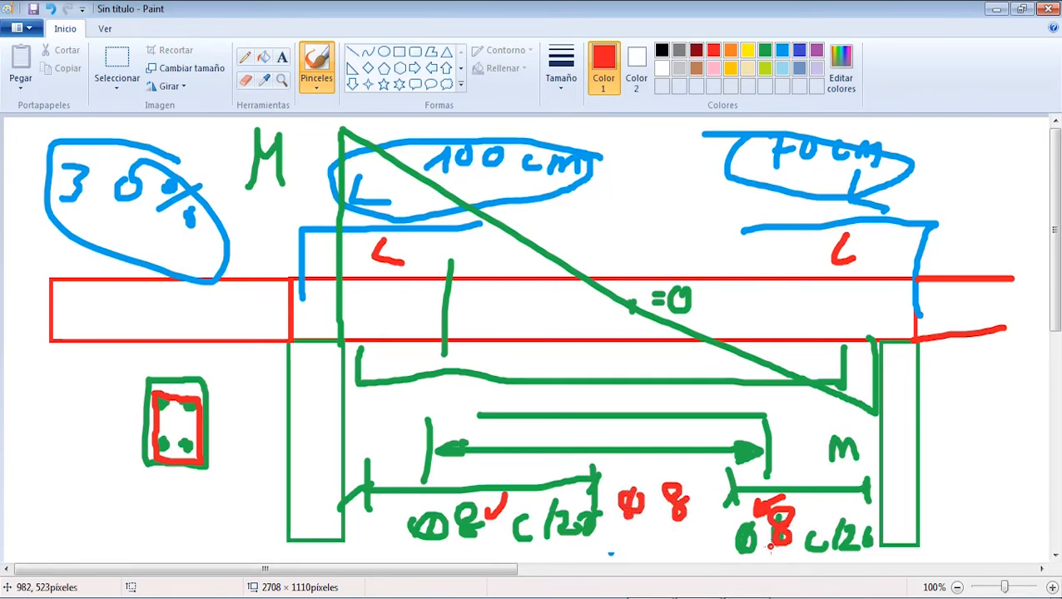
# Step: In CYPE 3D, leave Mezclar estribos de distinto diámetro en una jácena disabled, save it as default and accept
pyautogui.click(736, 597)
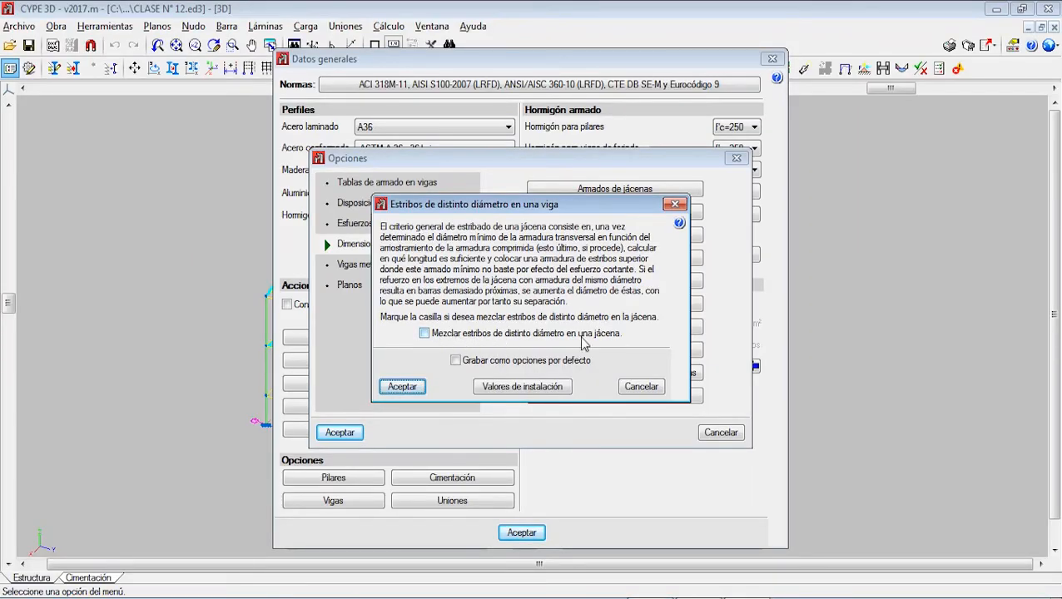
pyautogui.click(455, 360)
pyautogui.click(401, 387)
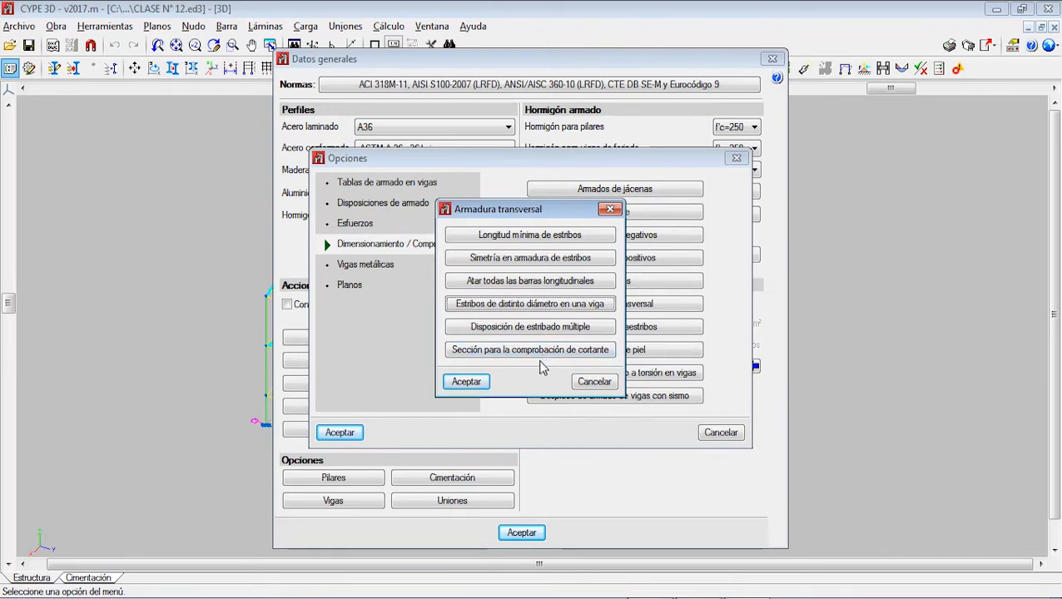
# Step: Compare the multiple stirrup arrangements, choose Estribo perimetral + resto interiores, and save it as the default
pyautogui.click(511, 330)
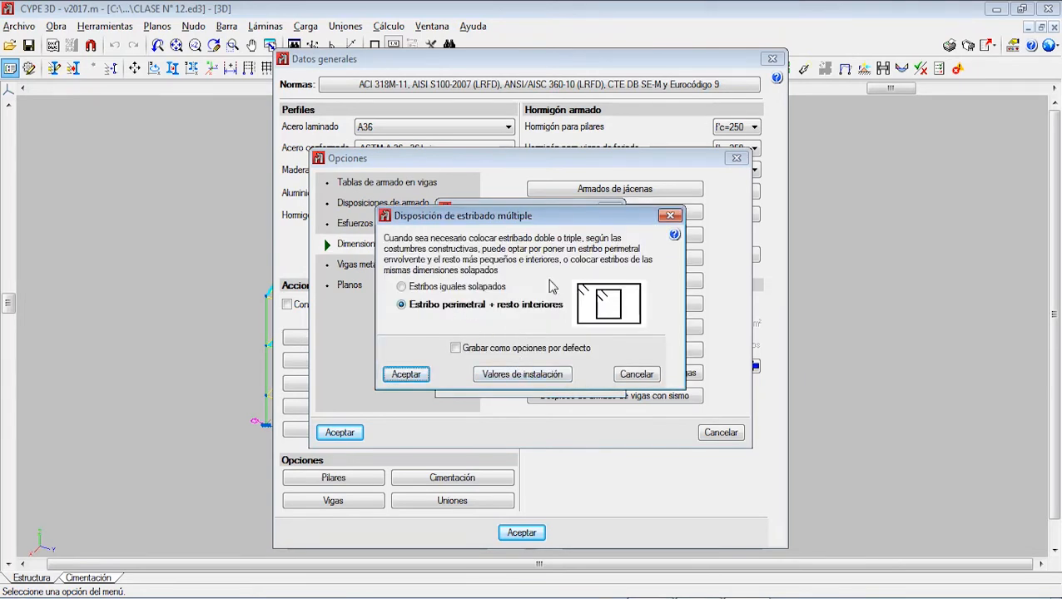
pyautogui.click(437, 291)
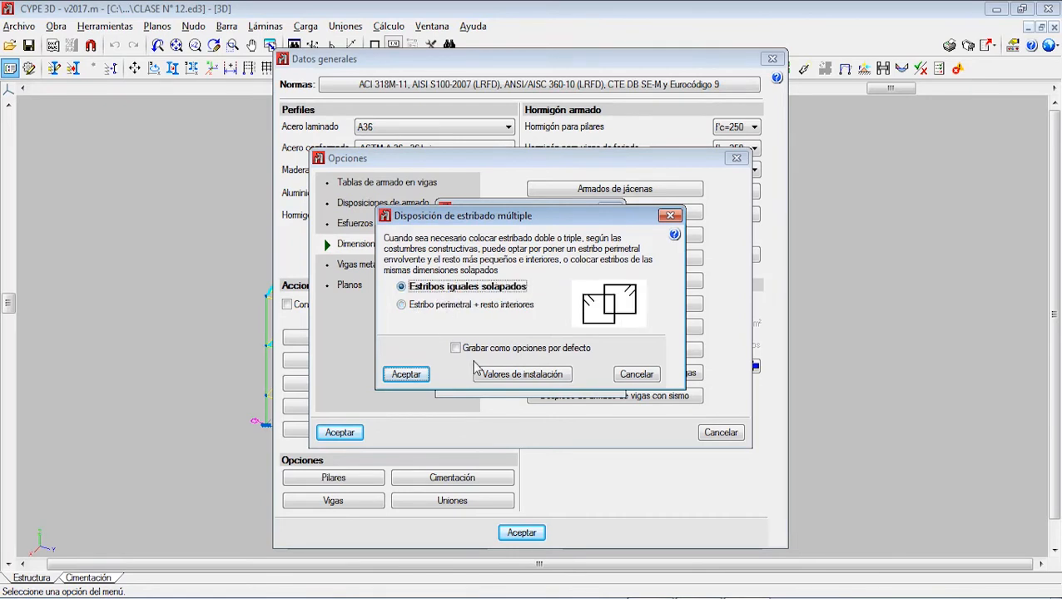
pyautogui.click(480, 324)
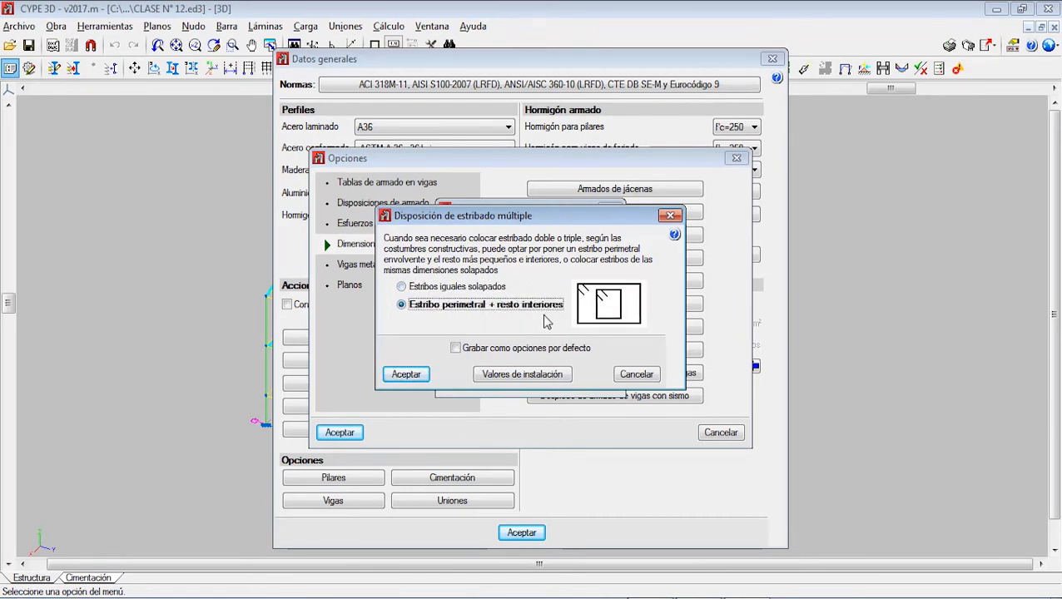
pyautogui.click(455, 348)
pyautogui.click(407, 376)
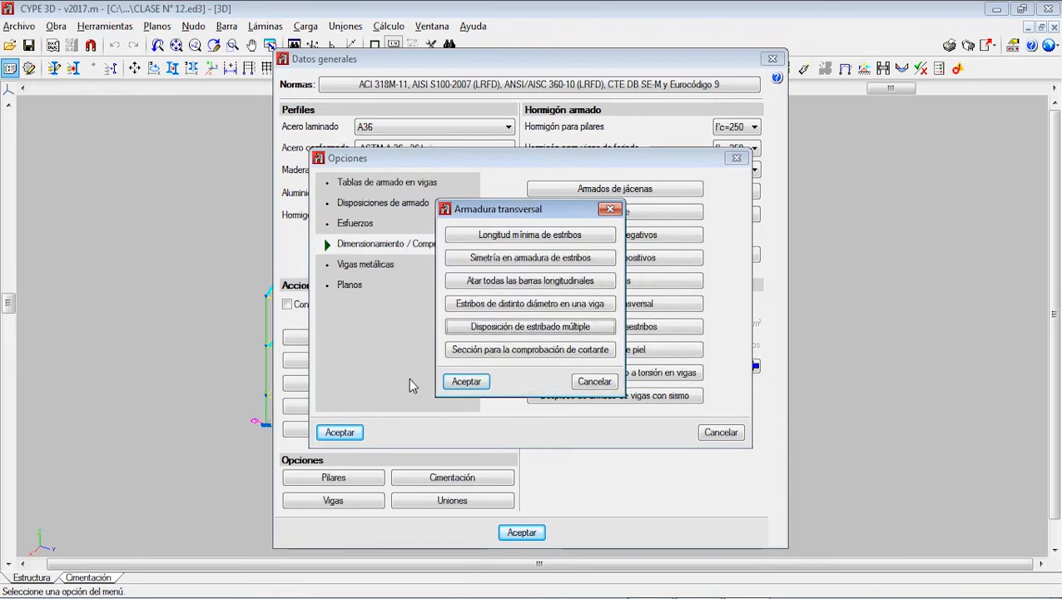
# Step: Save the shear check distance d = 1.00 * Canto útil as default and accept the transverse reinforcement options
pyautogui.click(514, 352)
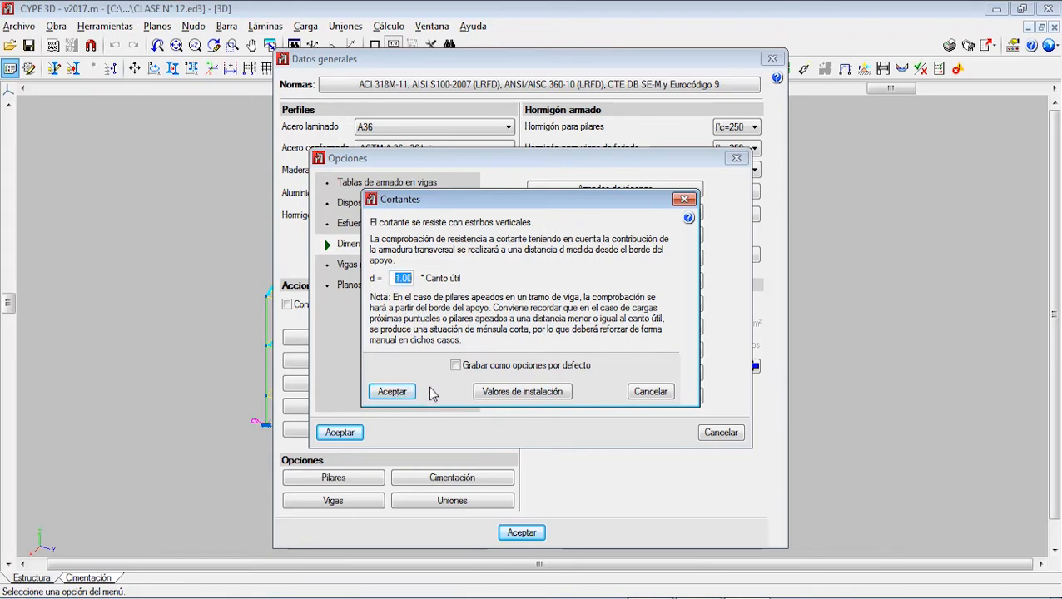
pyautogui.click(457, 365)
pyautogui.click(393, 391)
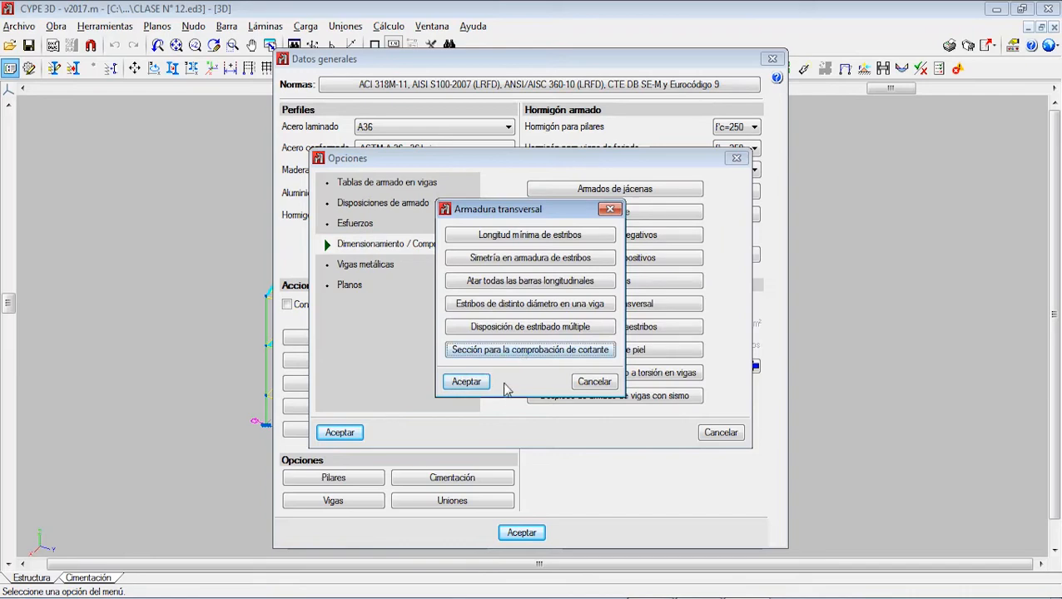
pyautogui.click(458, 382)
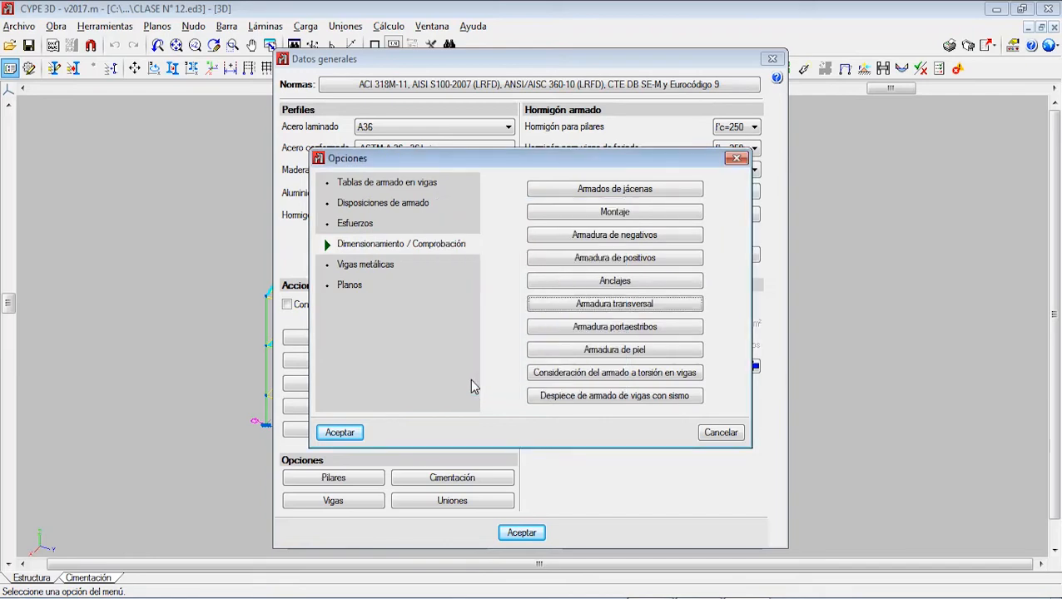
# Step: Review the stirrup-support arrangement table for rectangular sections, inspect the first entry's layout, and accept the table
pyautogui.click(633, 329)
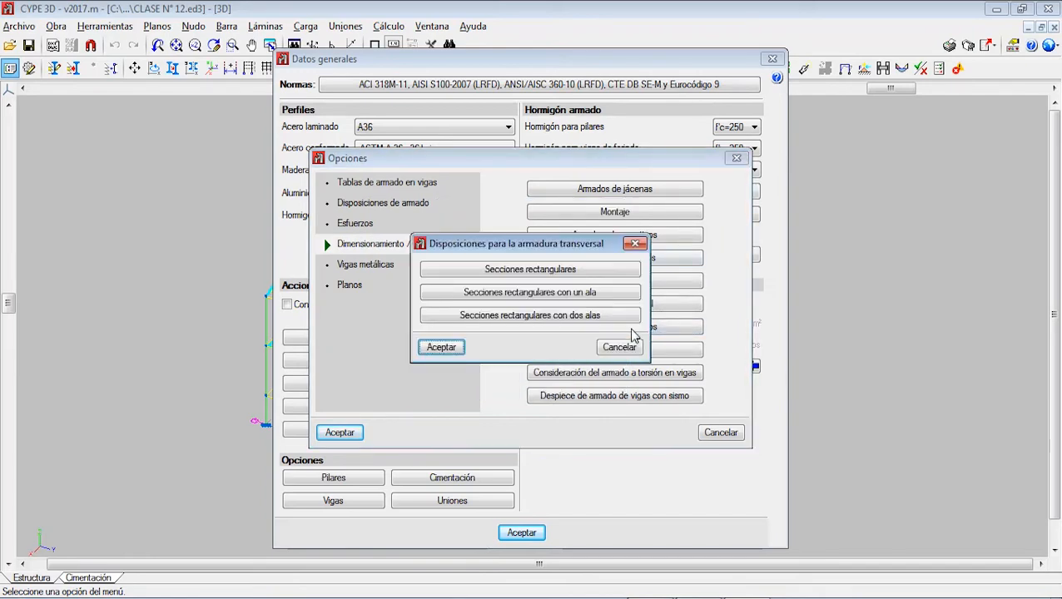
pyautogui.click(538, 272)
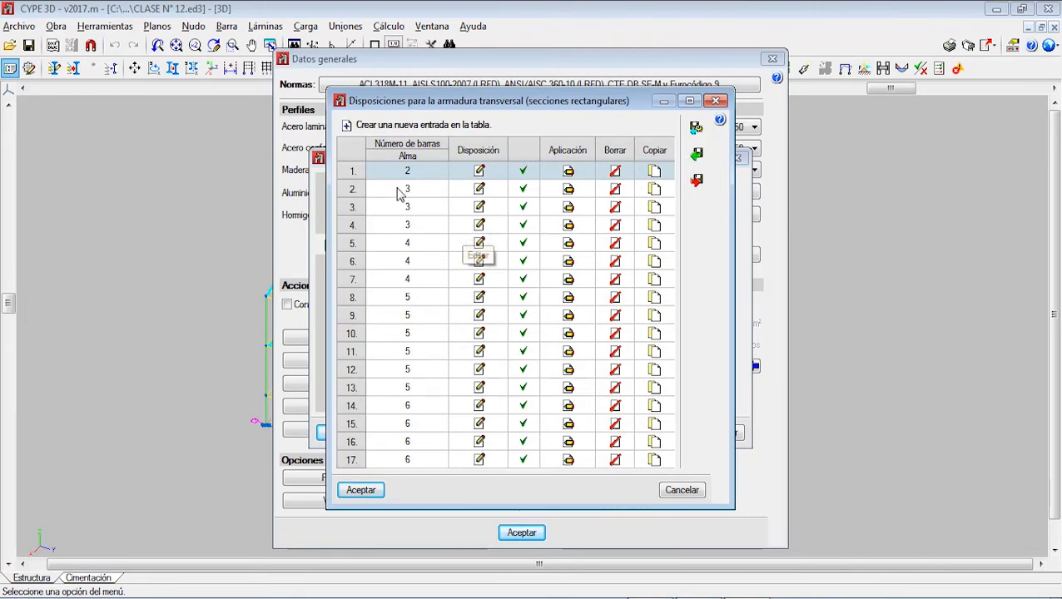
pyautogui.click(481, 171)
pyautogui.click(1046, 10)
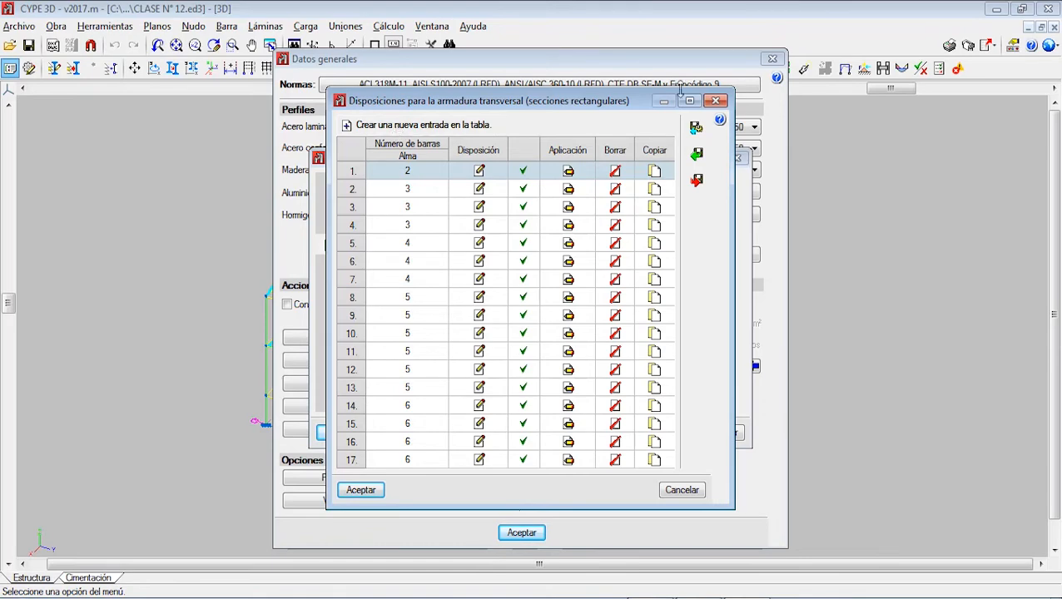
pyautogui.click(362, 490)
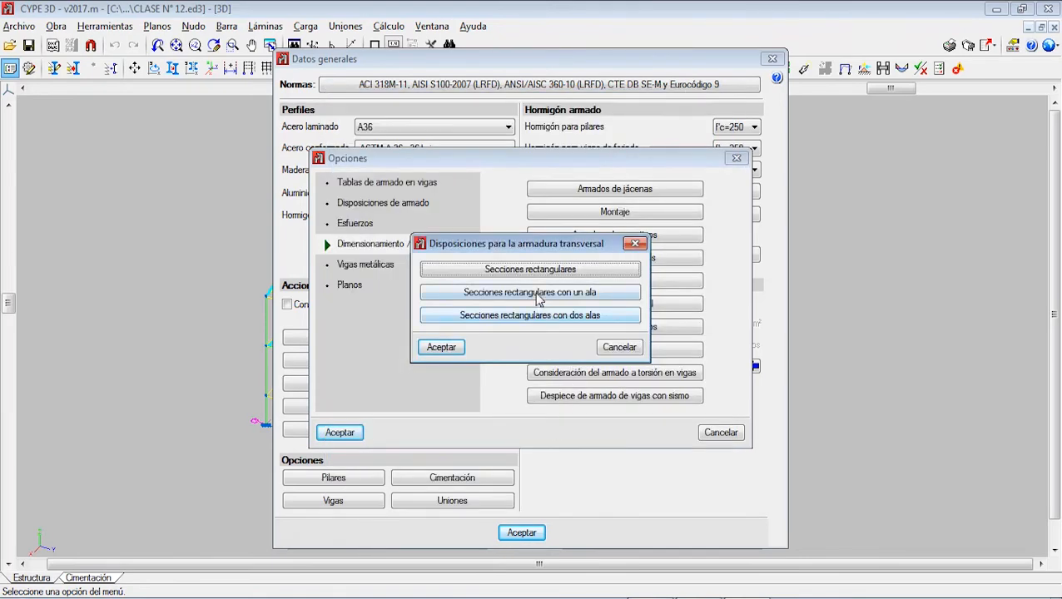
# Step: Review and accept the arrangement tables for rectangular sections with one flange and with two flanges
pyautogui.click(537, 296)
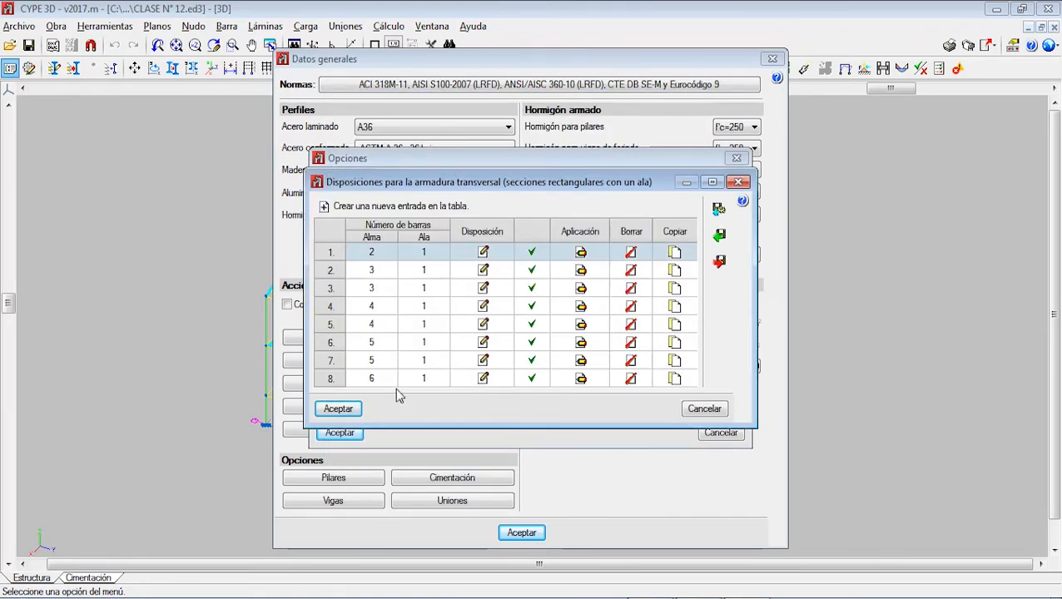
pyautogui.click(365, 408)
pyautogui.click(537, 316)
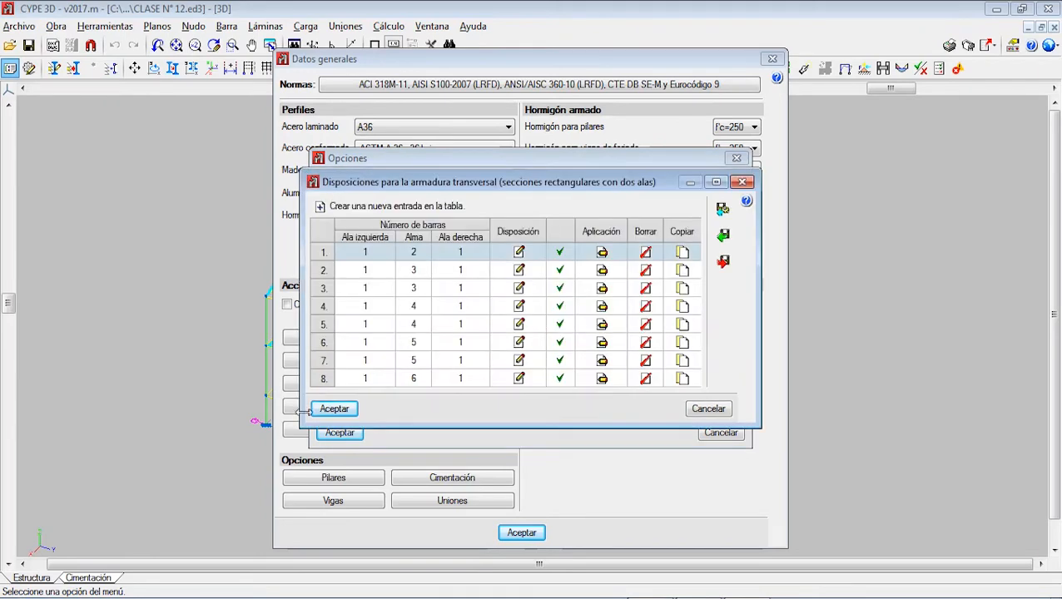
pyautogui.click(332, 409)
pyautogui.click(442, 347)
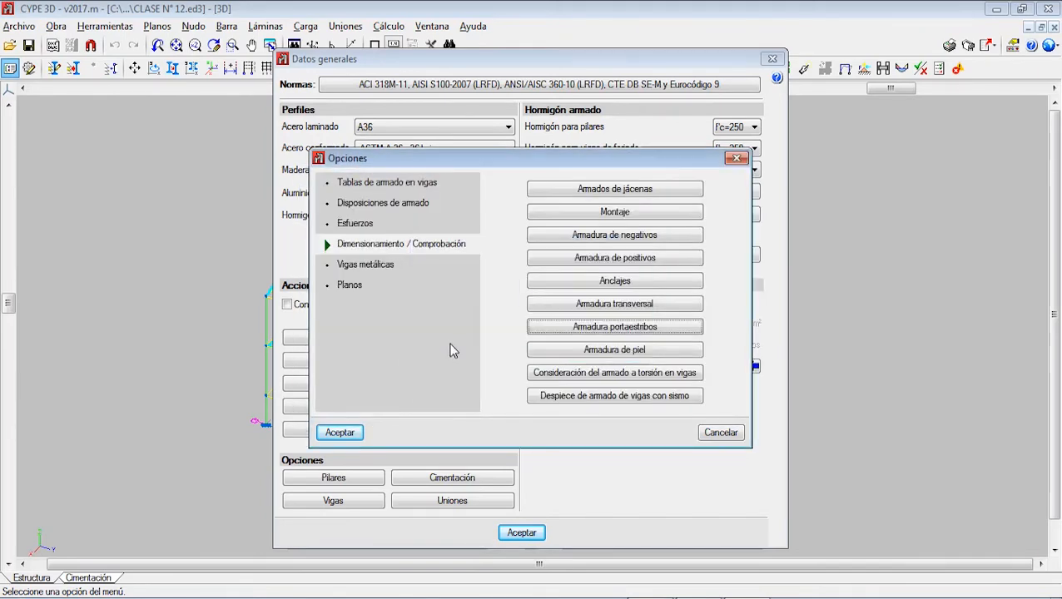
# Step: Set the minimum beam depth for skin reinforcement (Canto mínimo) to 60 cm and save it as default
pyautogui.click(631, 351)
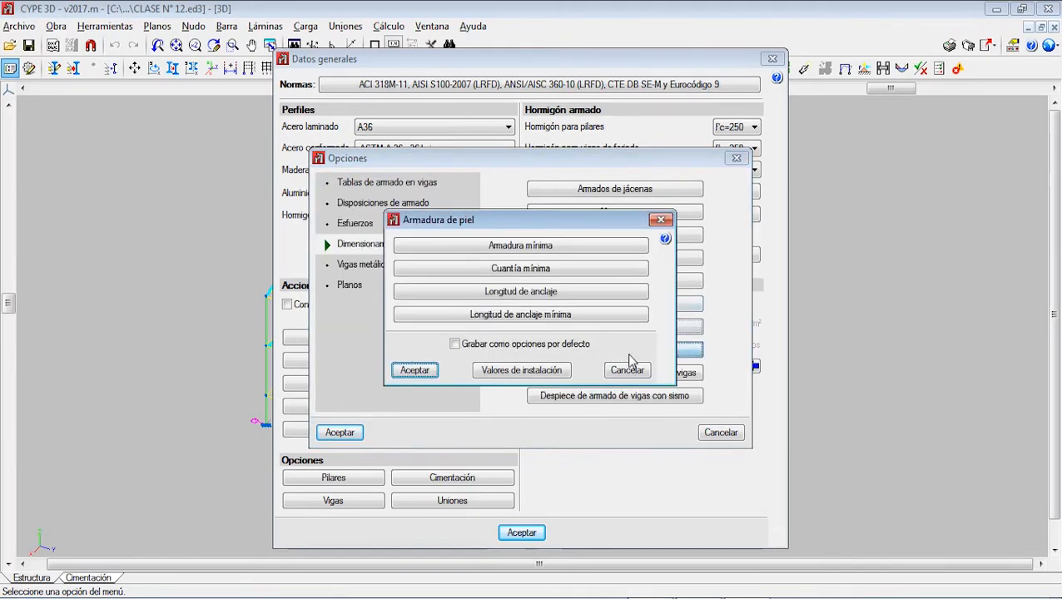
pyautogui.click(525, 246)
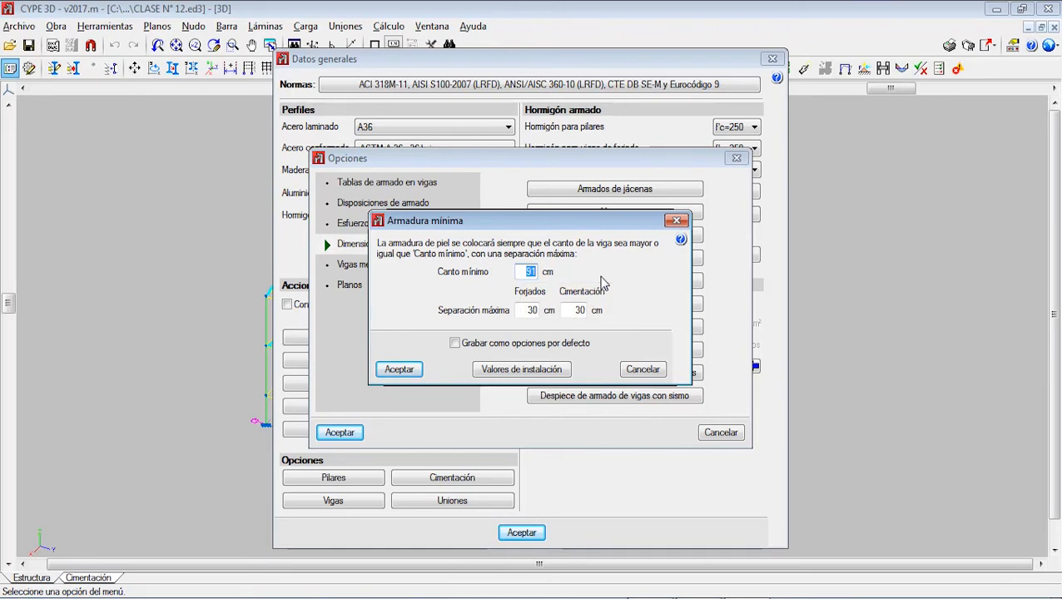
pyautogui.write('60')
pyautogui.click(472, 343)
pyautogui.click(411, 371)
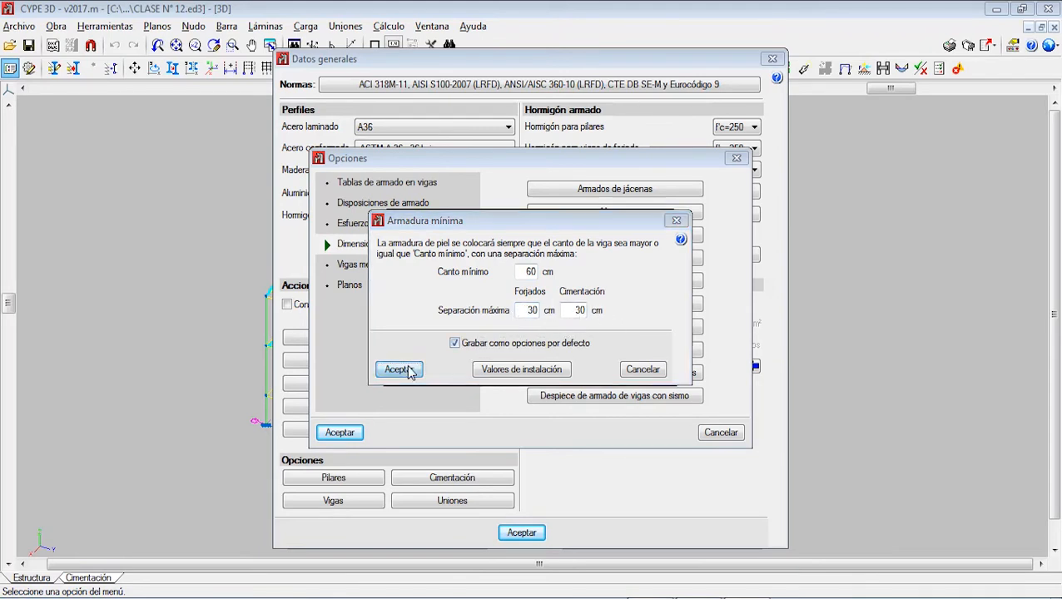
# Step: Accept the skin reinforcement's minimum ratio, anchorage length and minimum anchorage length as they are, and confirm the Armadura de piel options
pyautogui.click(556, 269)
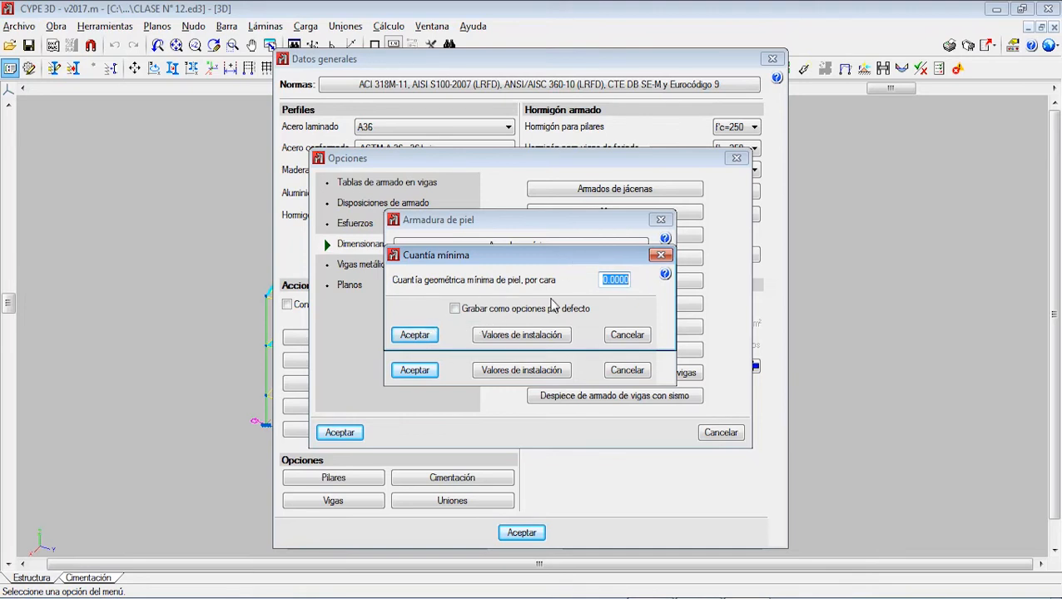
pyautogui.click(399, 336)
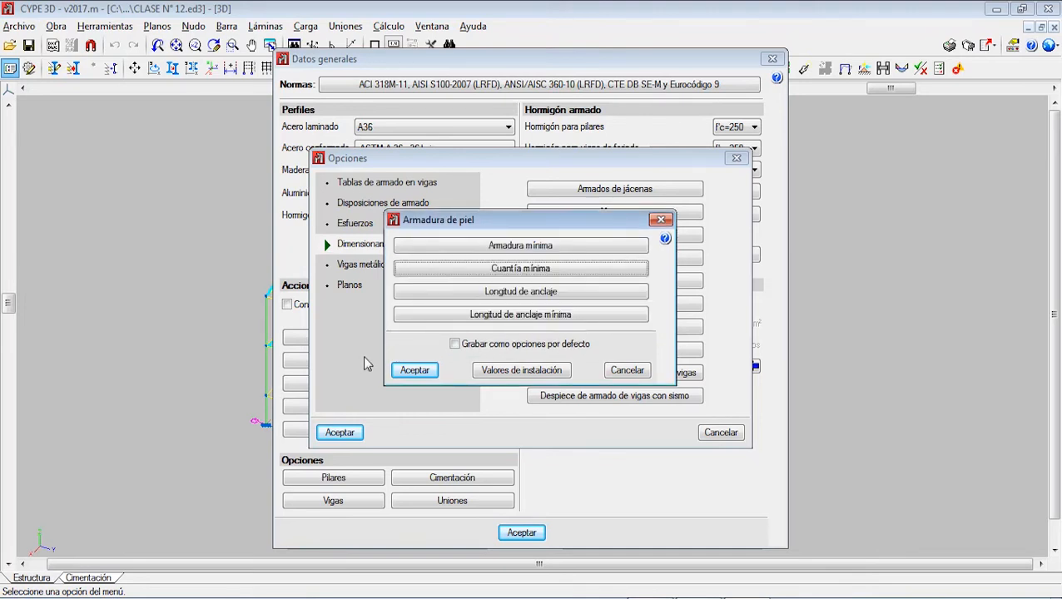
pyautogui.click(534, 297)
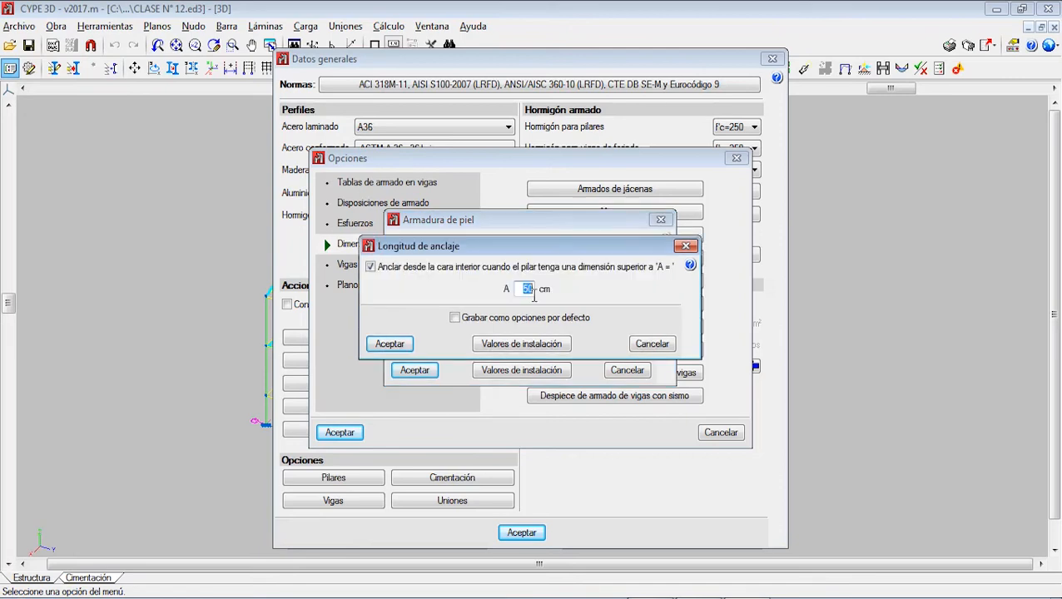
pyautogui.click(398, 344)
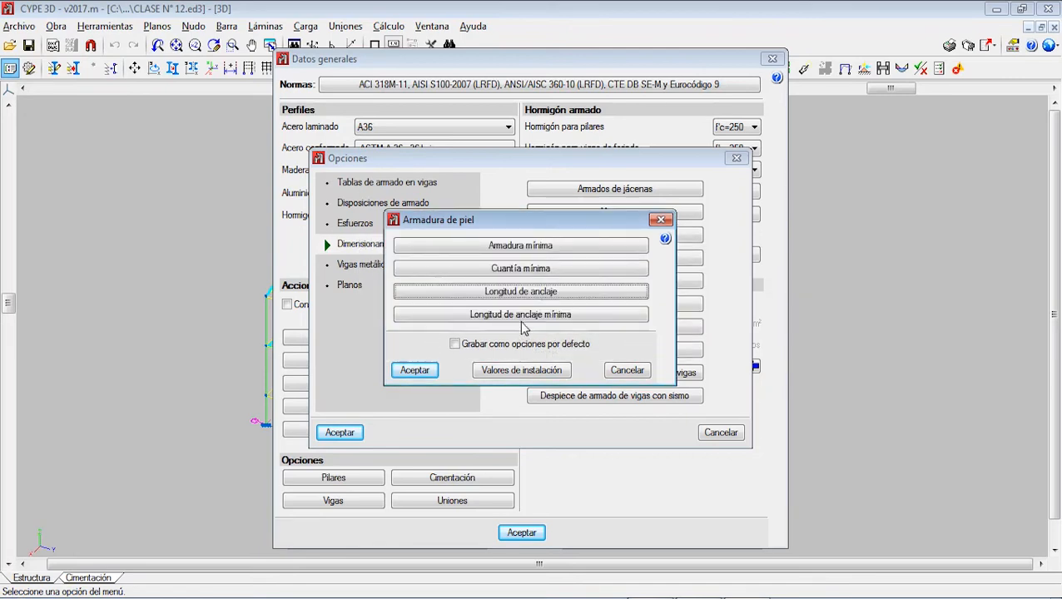
pyautogui.click(535, 323)
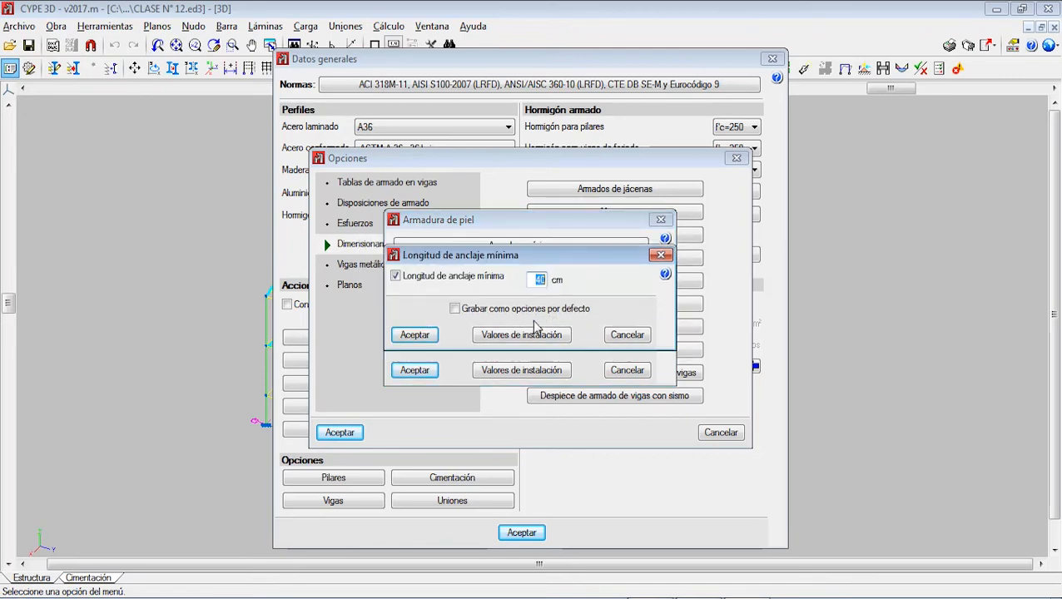
pyautogui.click(429, 336)
pyautogui.click(411, 374)
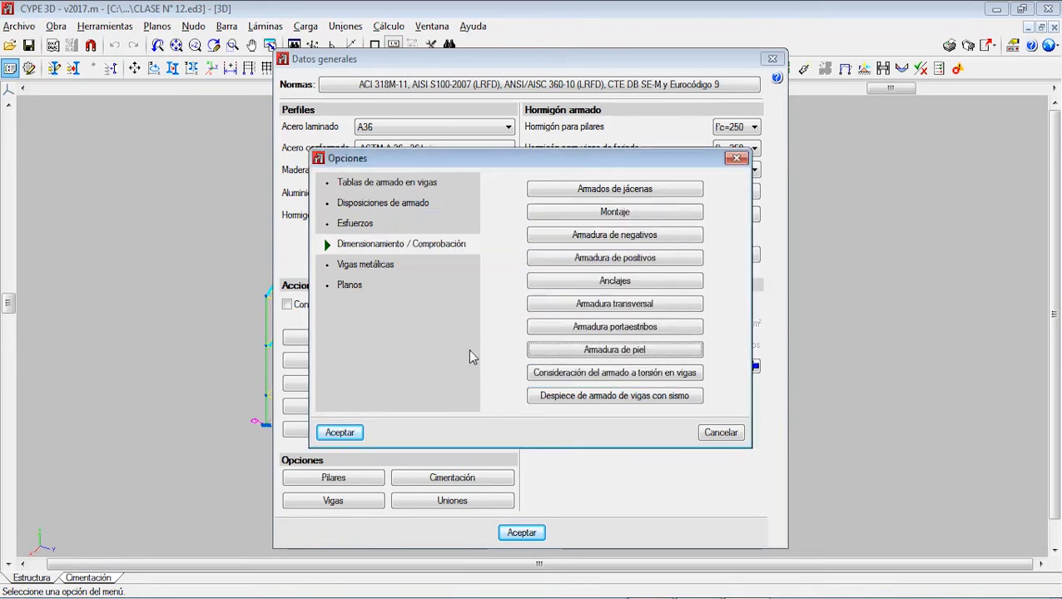
# Step: Review the beam torsion coefficient K and the seismic beam reinforcement detailing options, accepting both as they are
pyautogui.click(631, 373)
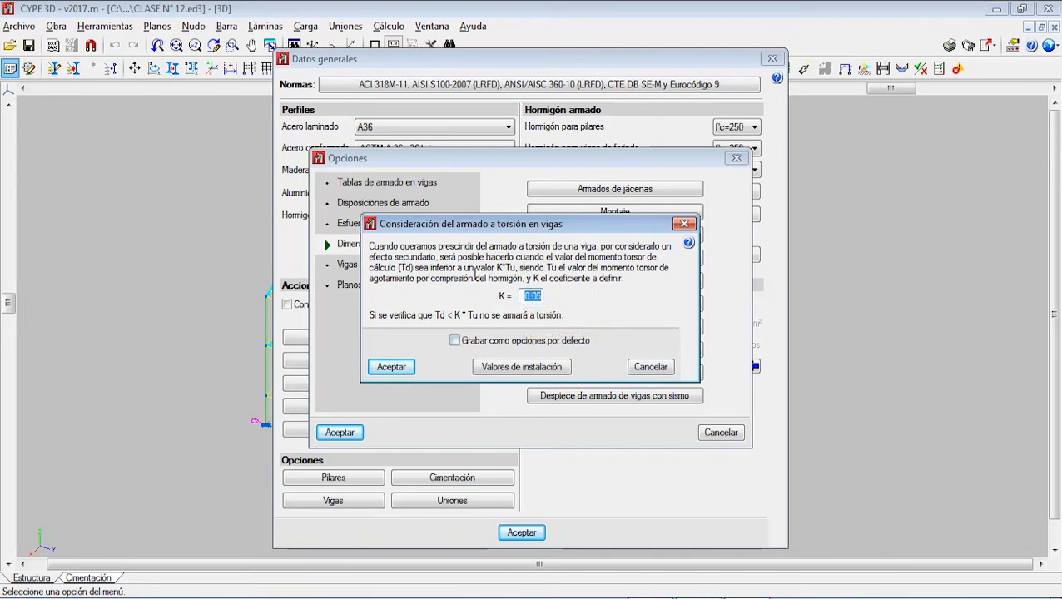
pyautogui.click(402, 367)
pyautogui.click(634, 404)
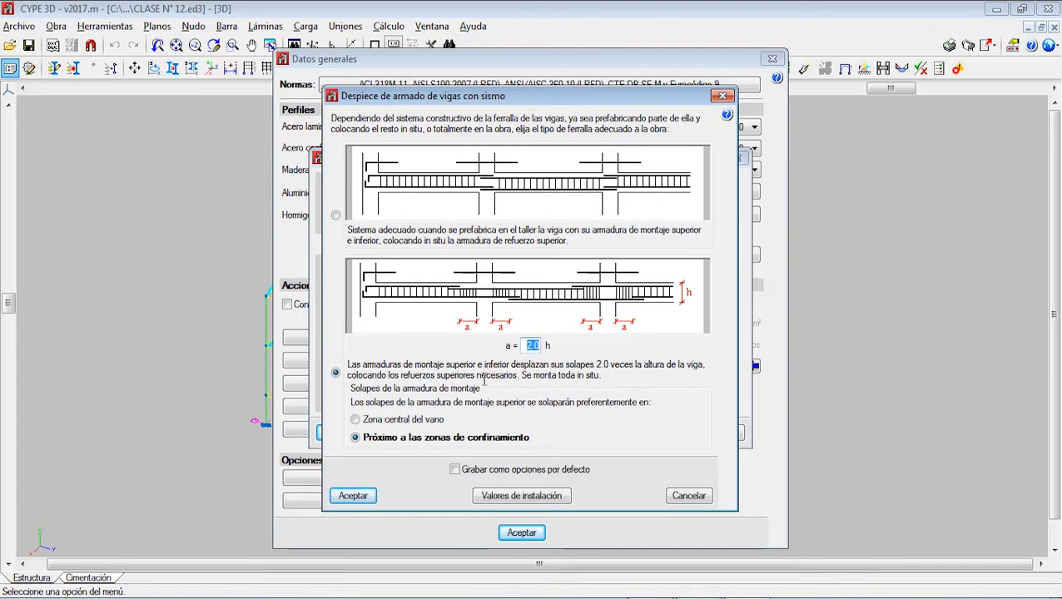
pyautogui.click(353, 496)
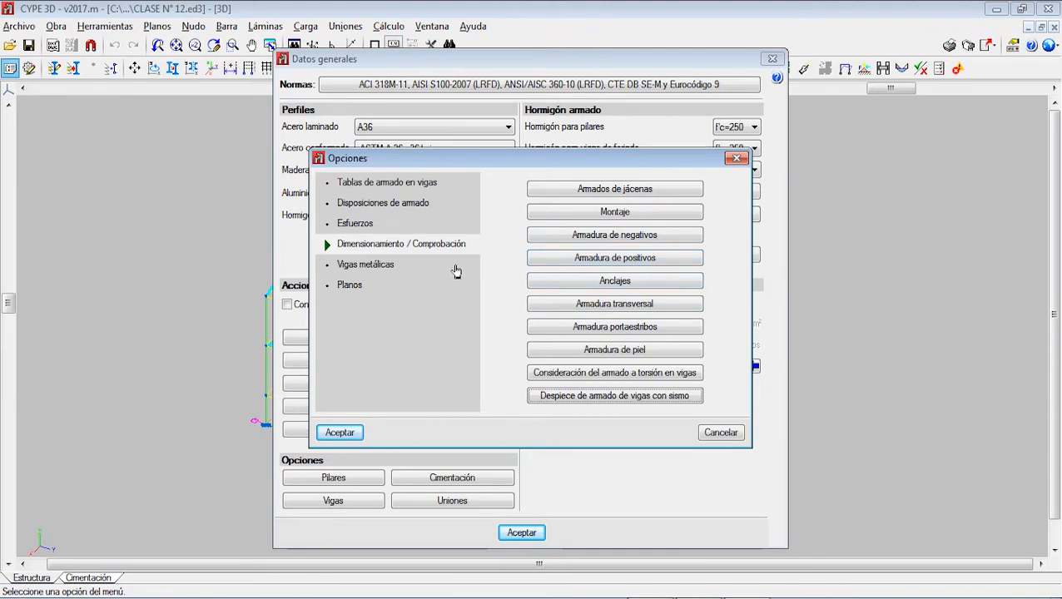
# Step: Check which length is considered for steel beams in drawings and measurements, and close the option without changes
pyautogui.click(367, 264)
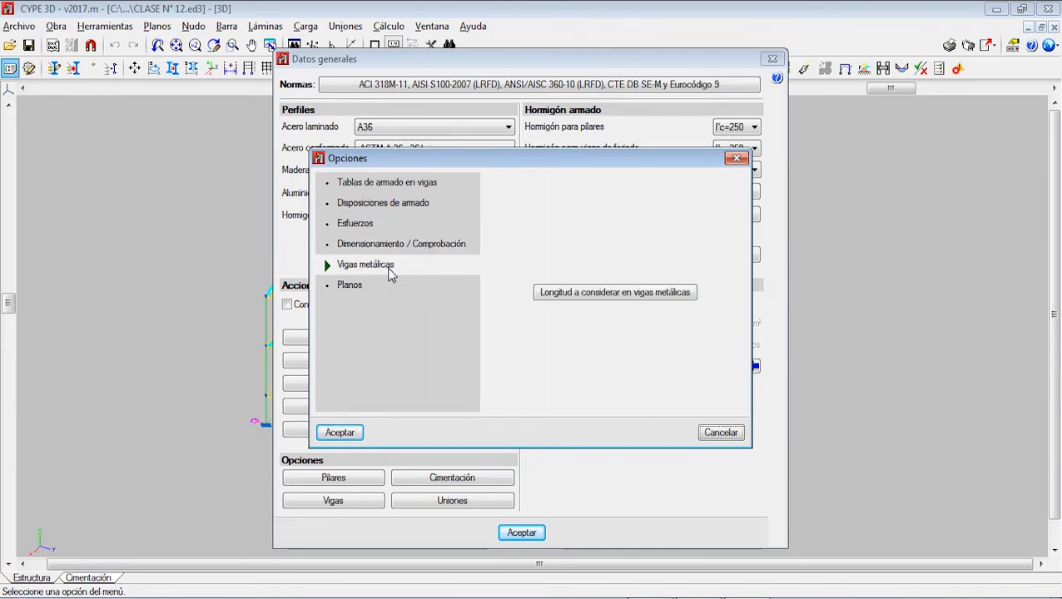
pyautogui.click(586, 294)
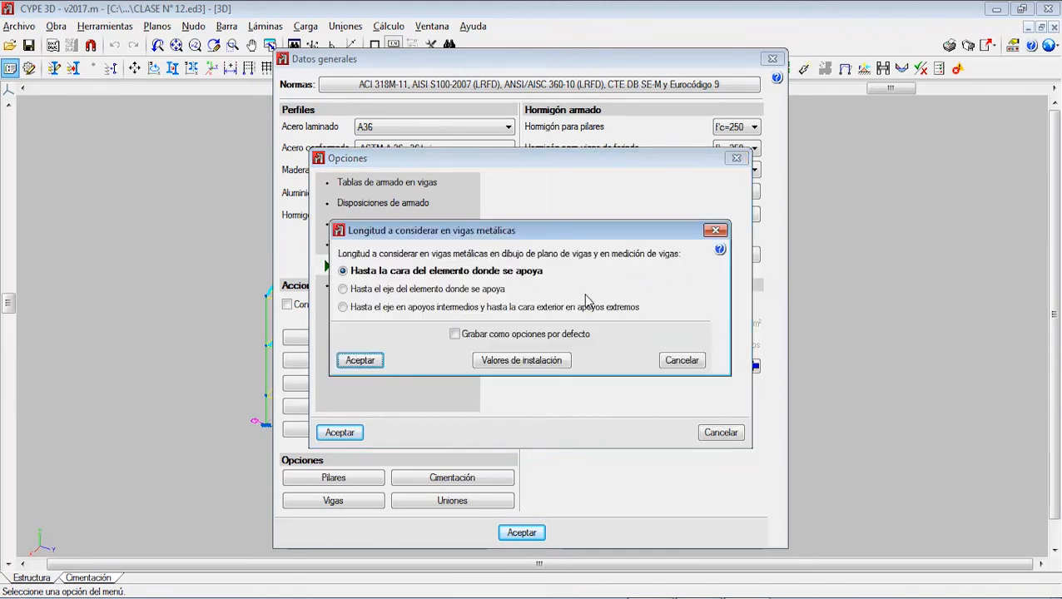
pyautogui.click(714, 232)
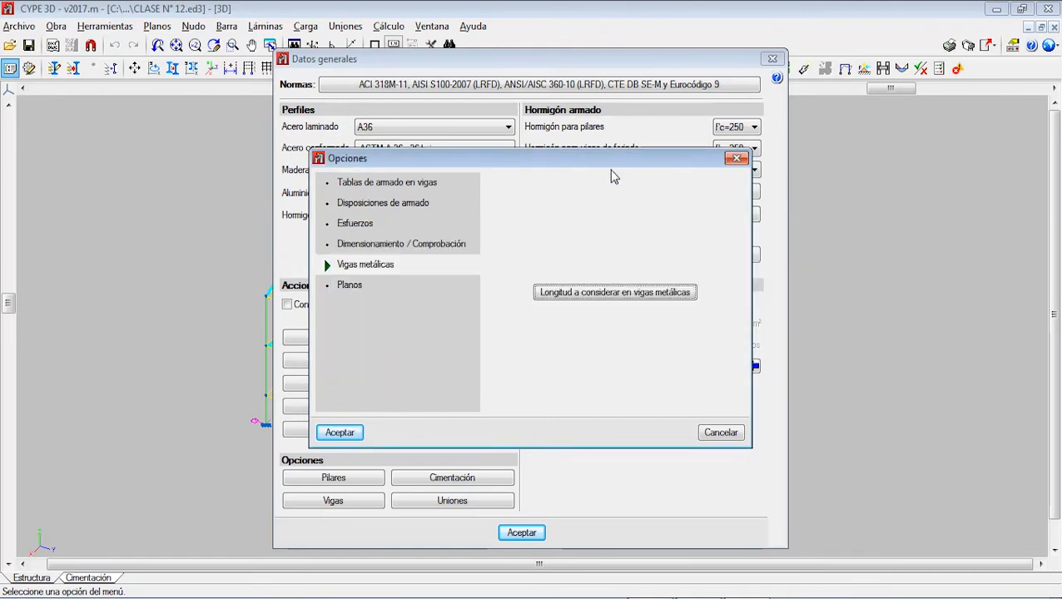
# Step: Set the beam drawings' representation type to Despiece de armados sólo en la tabla and save it as default
pyautogui.click(330, 288)
pyautogui.click(640, 284)
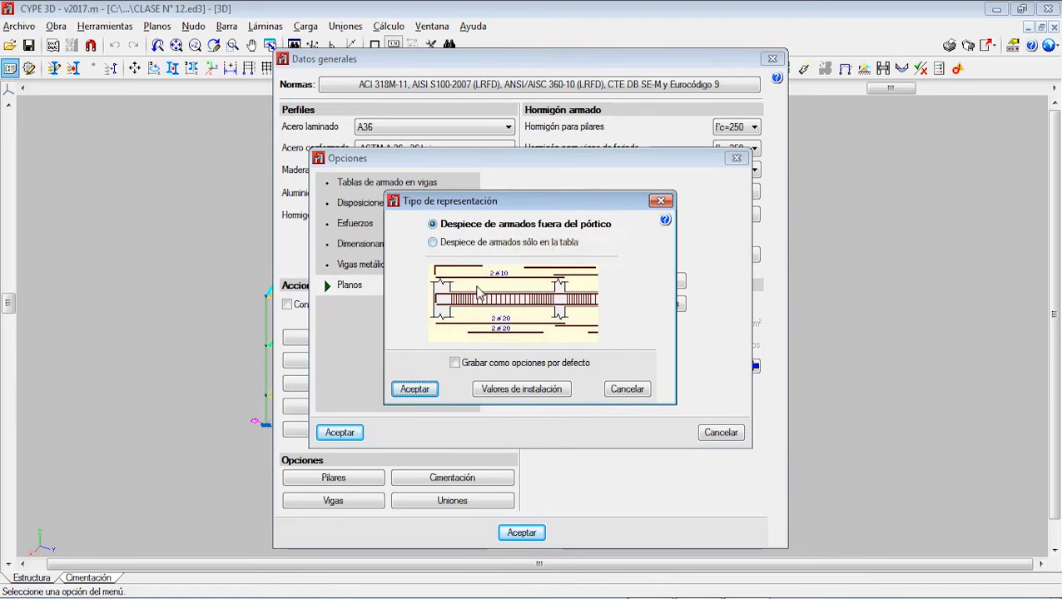
pyautogui.click(459, 243)
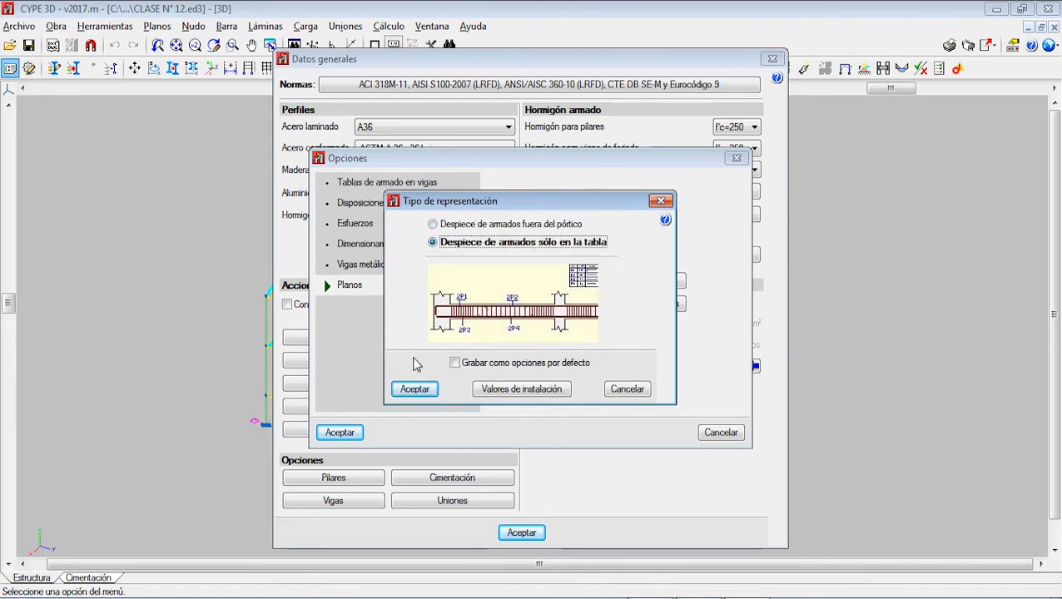
pyautogui.click(447, 225)
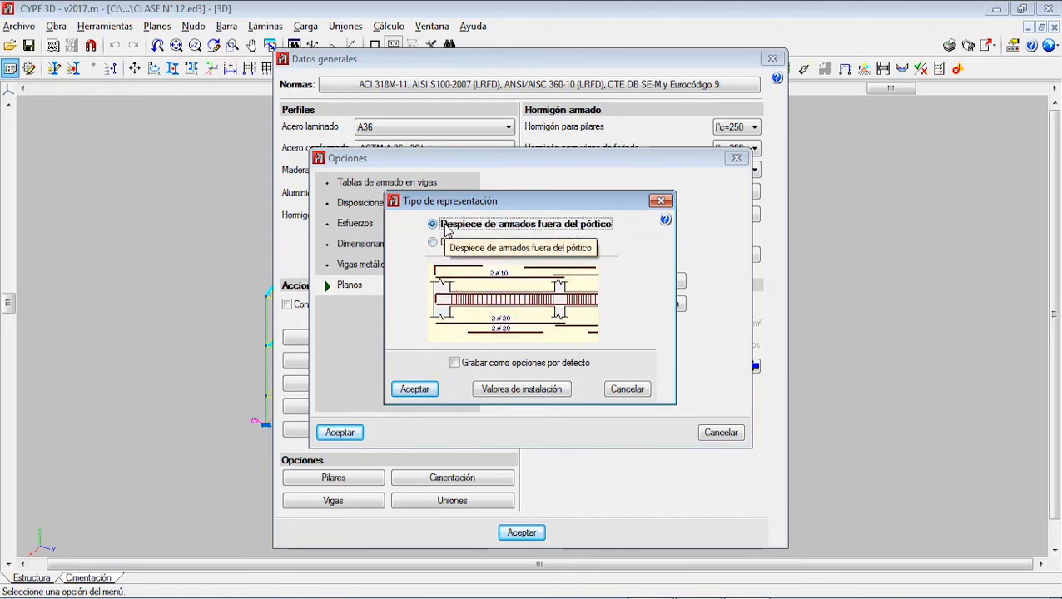
pyautogui.click(450, 243)
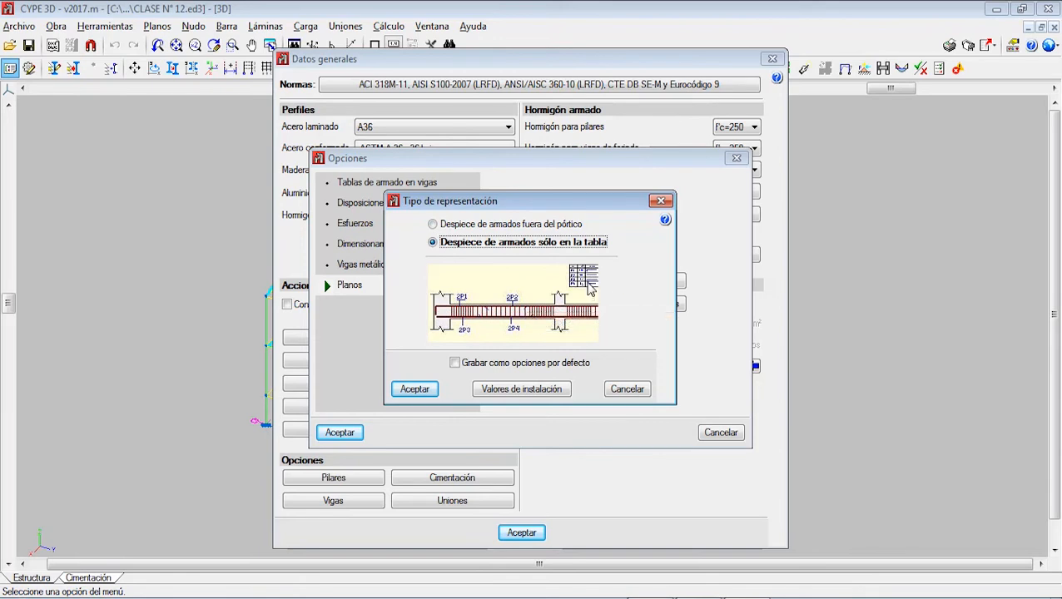
pyautogui.click(497, 364)
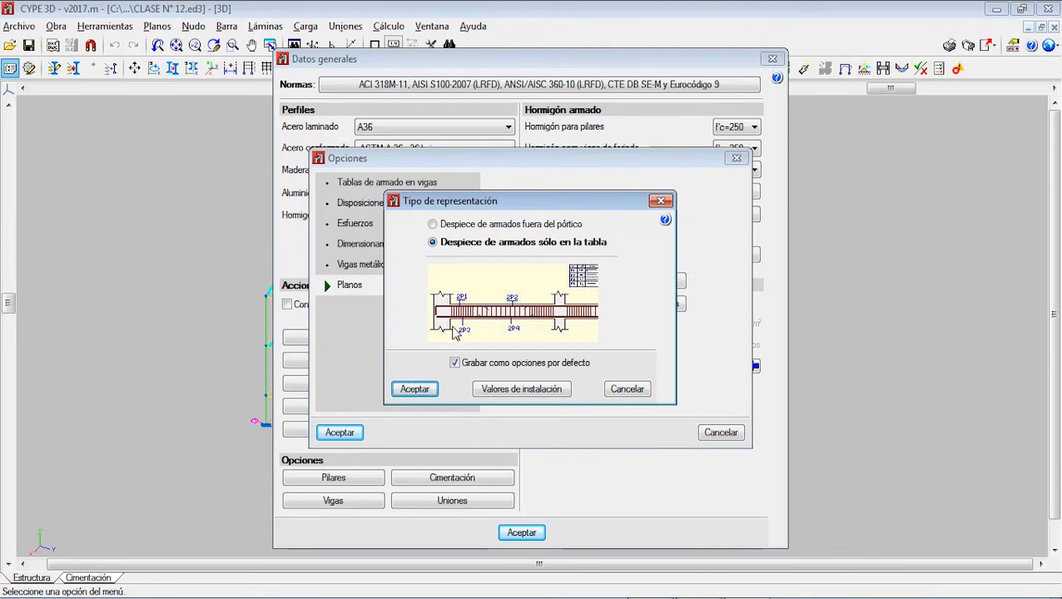
pyautogui.click(420, 389)
# Step: Accept the drawing option for secondary brochales as it is, and confirm the beam options
pyautogui.click(605, 303)
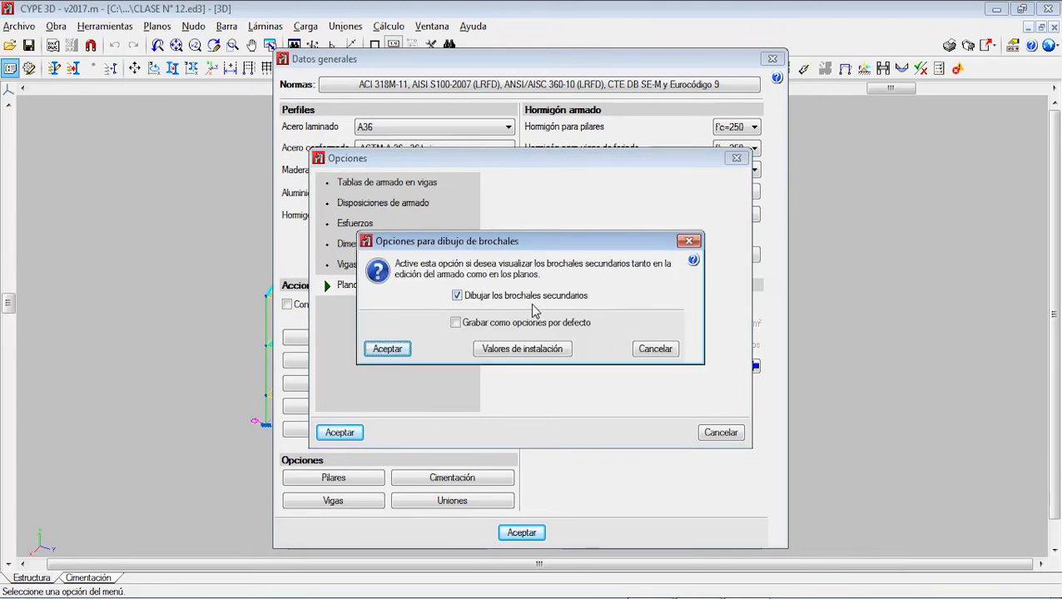
pyautogui.click(406, 350)
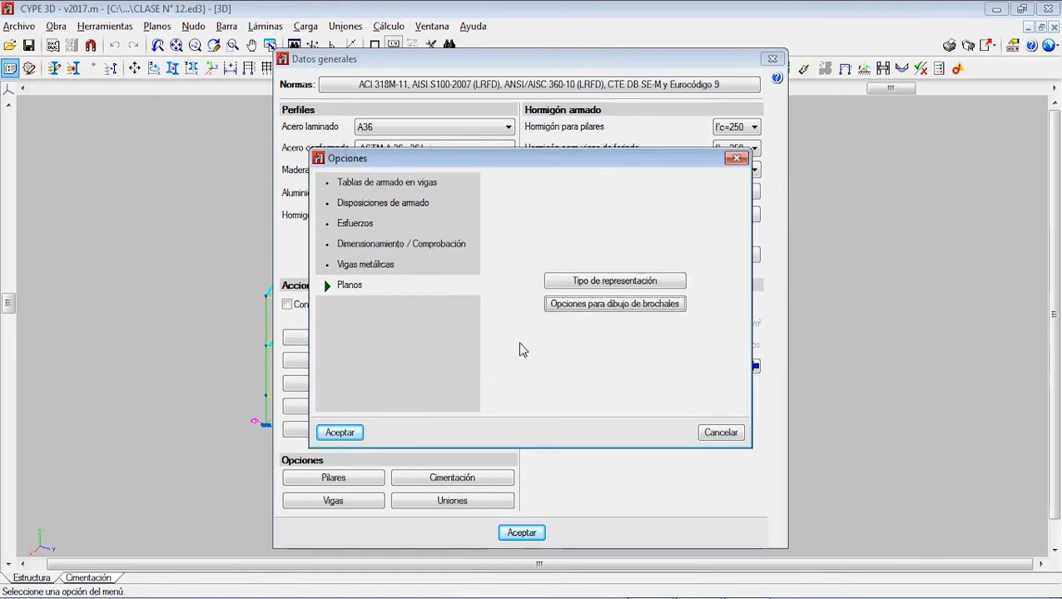
pyautogui.click(336, 434)
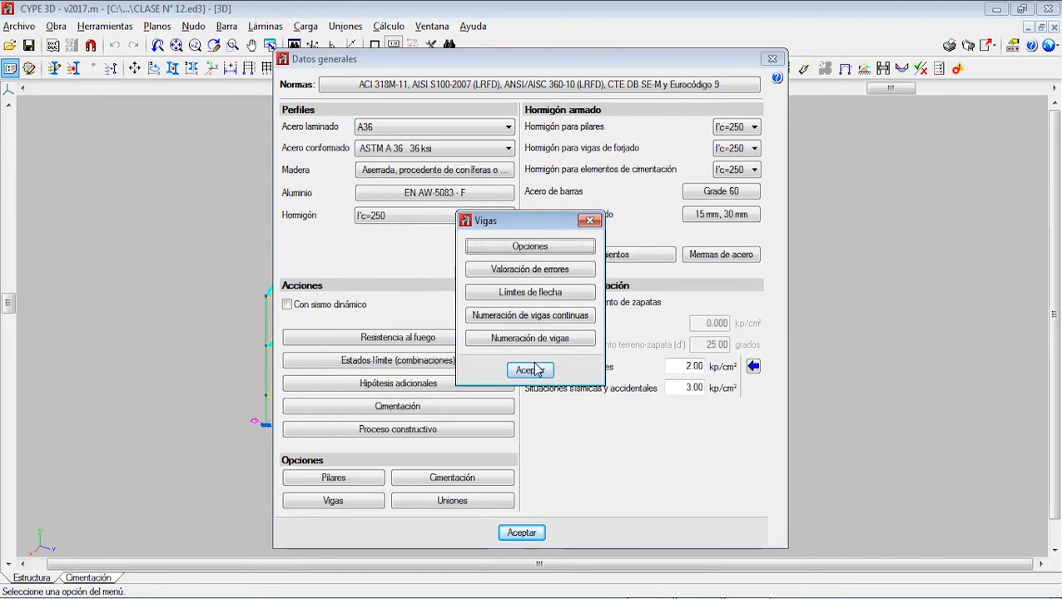
# Step: In the beams' Valoración de errores, set the diameter threshold for reporting stirrups to #4
pyautogui.click(551, 270)
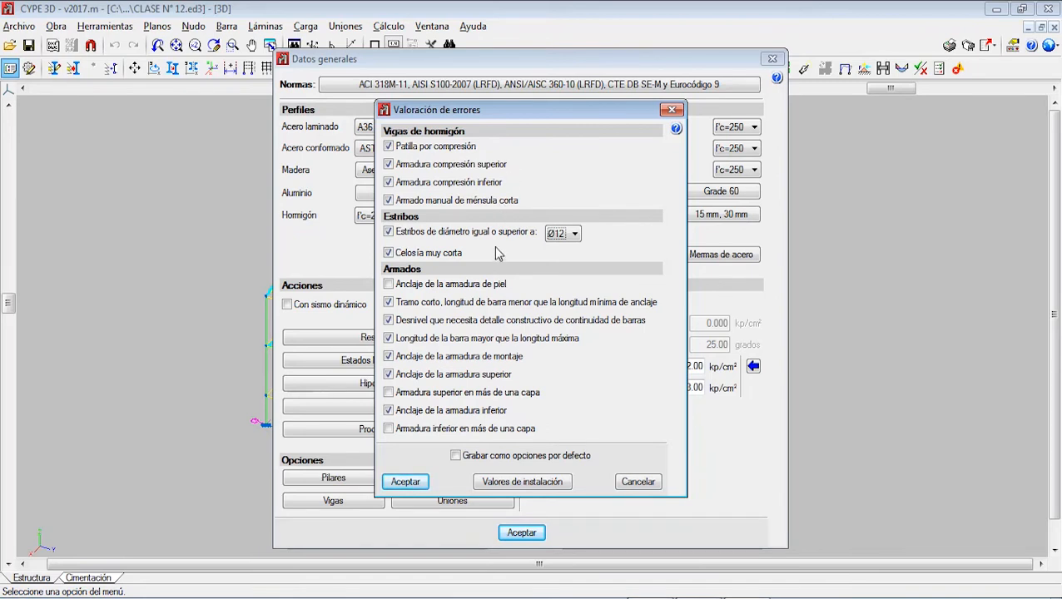
pyautogui.click(556, 236)
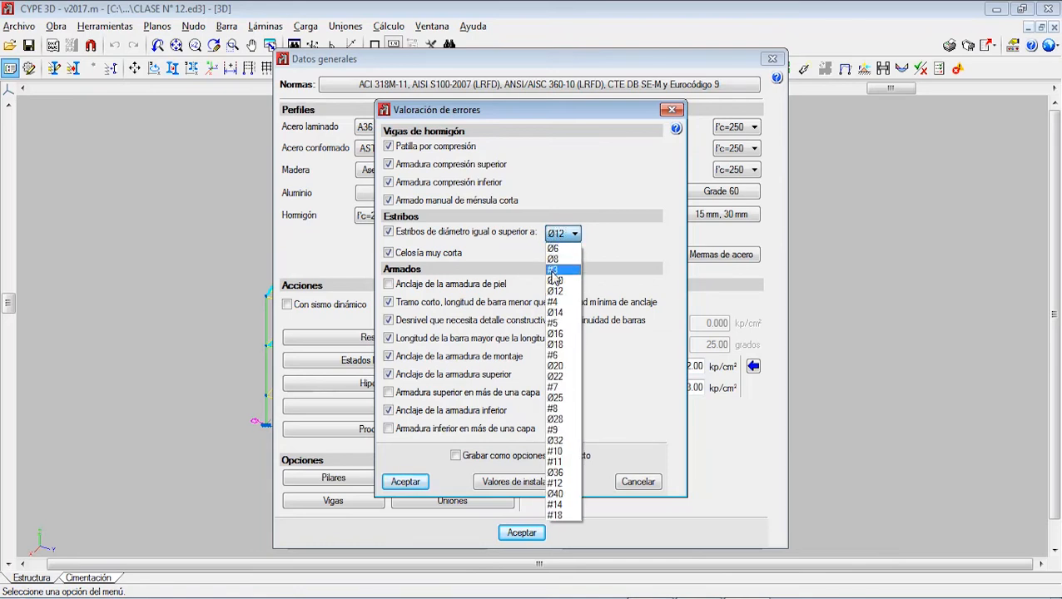
pyautogui.click(552, 281)
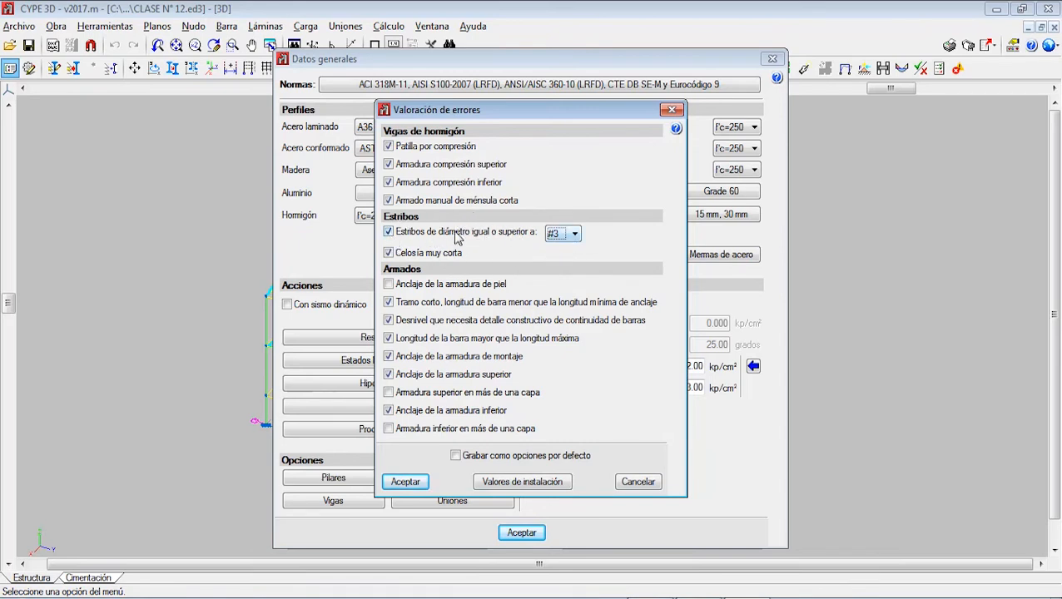
pyautogui.click(556, 236)
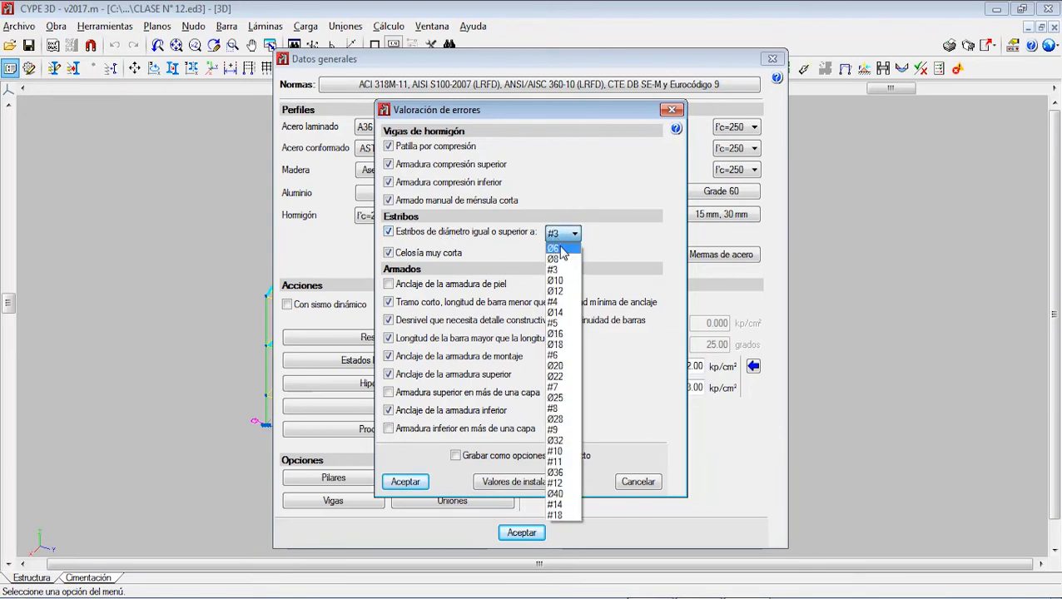
pyautogui.click(556, 301)
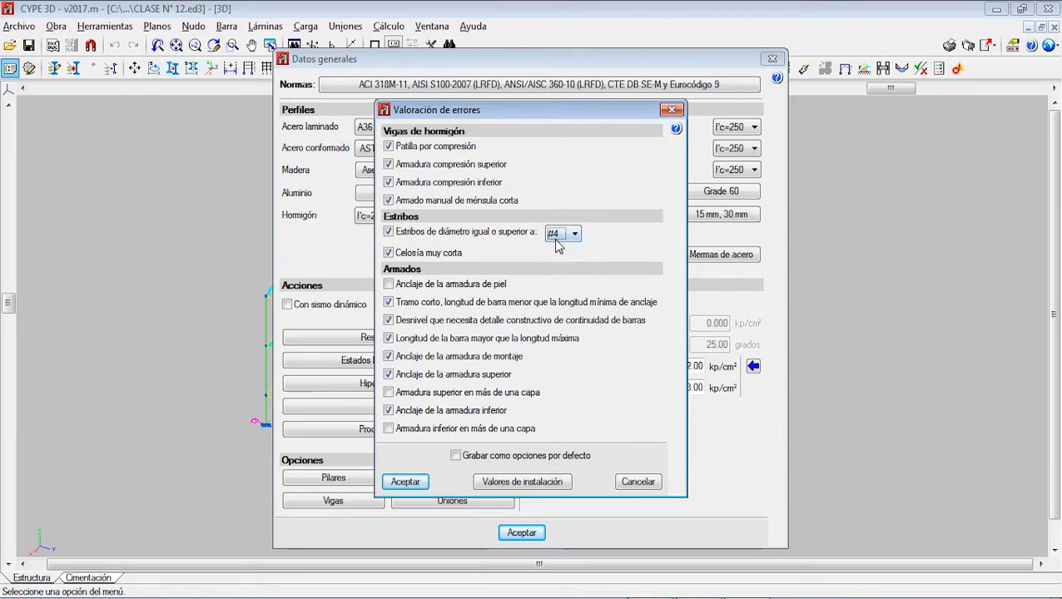
# Step: Try the stirrup diameter check switched off and with a #3 threshold, and restore it to enabled with #4
pyautogui.click(414, 233)
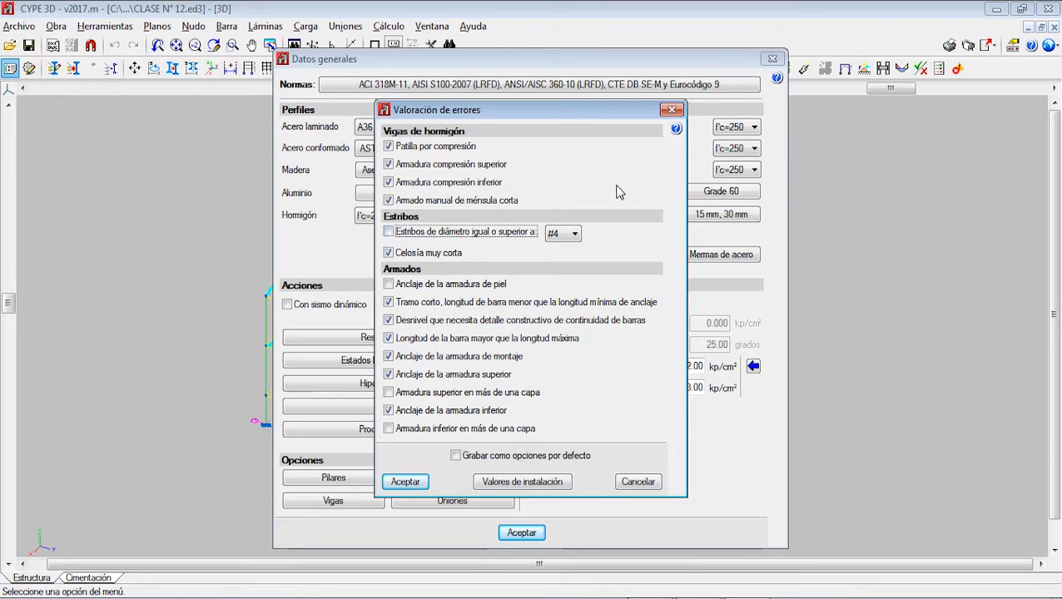
pyautogui.click(388, 234)
pyautogui.click(553, 237)
pyautogui.click(575, 271)
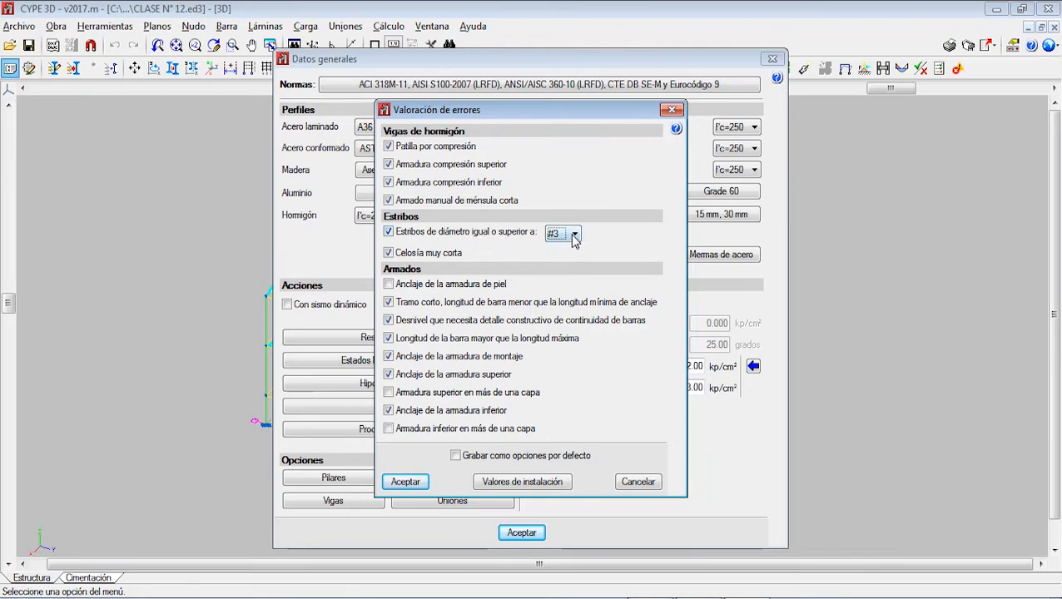
pyautogui.click(563, 234)
pyautogui.click(560, 301)
# Step: Keep the short-span bar length check enabled, save the error assessment settings as default and confirm them
pyautogui.moveTo(413, 292)
pyautogui.click(395, 305)
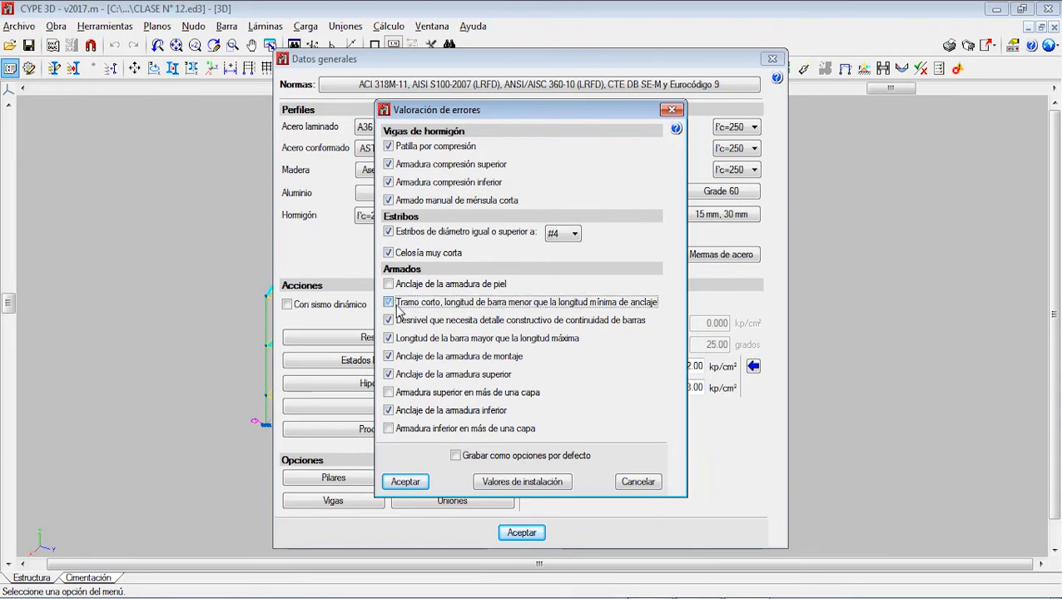
pyautogui.click(390, 305)
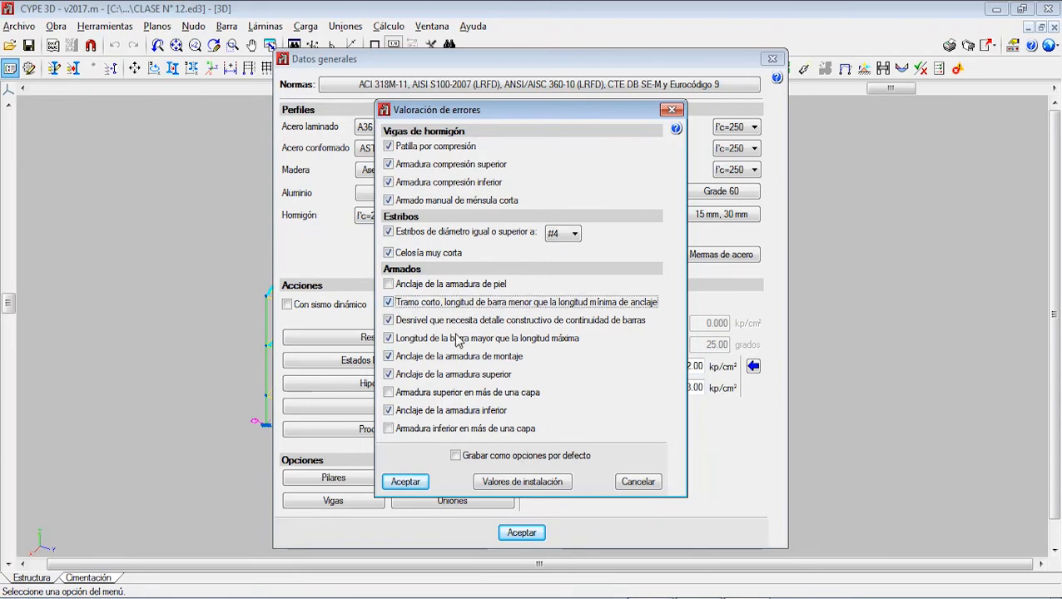
pyautogui.doubleClick(457, 459)
pyautogui.click(455, 457)
pyautogui.click(407, 484)
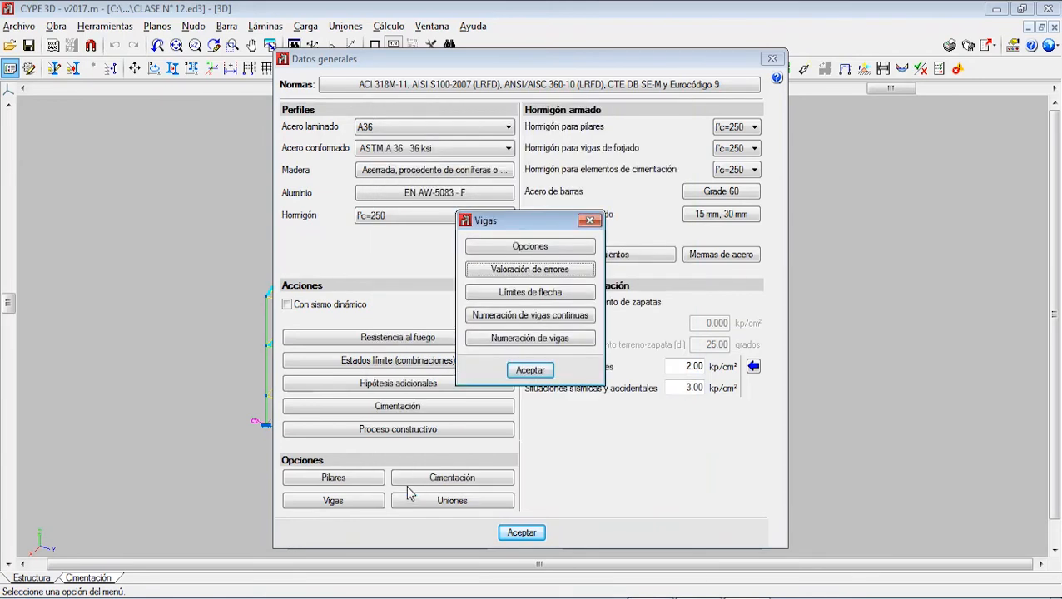
# Step: Open the beam deflection limits for concrete (Hormigón)
pyautogui.click(533, 294)
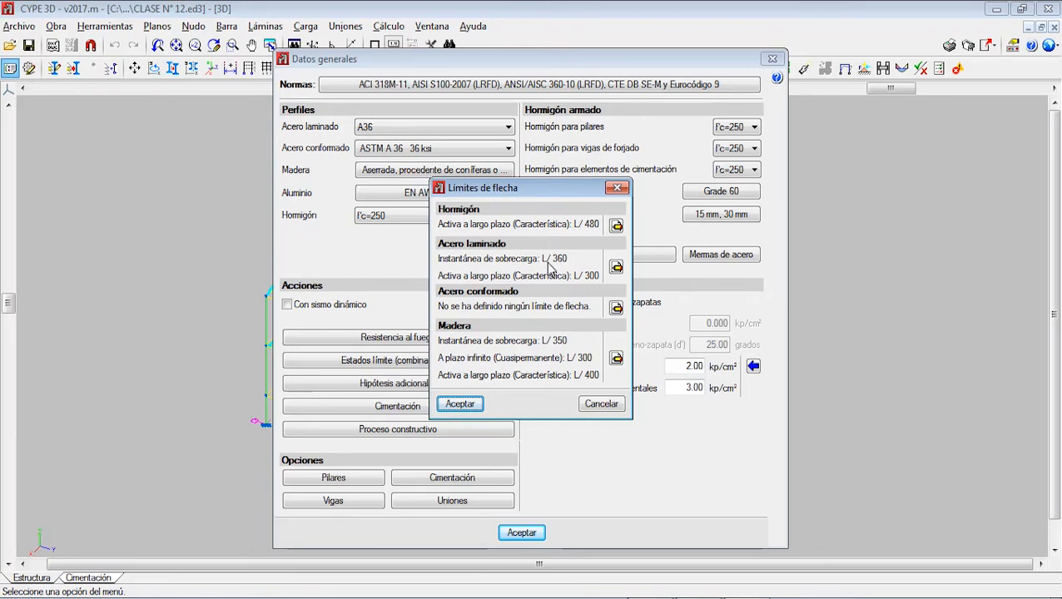
pyautogui.click(617, 225)
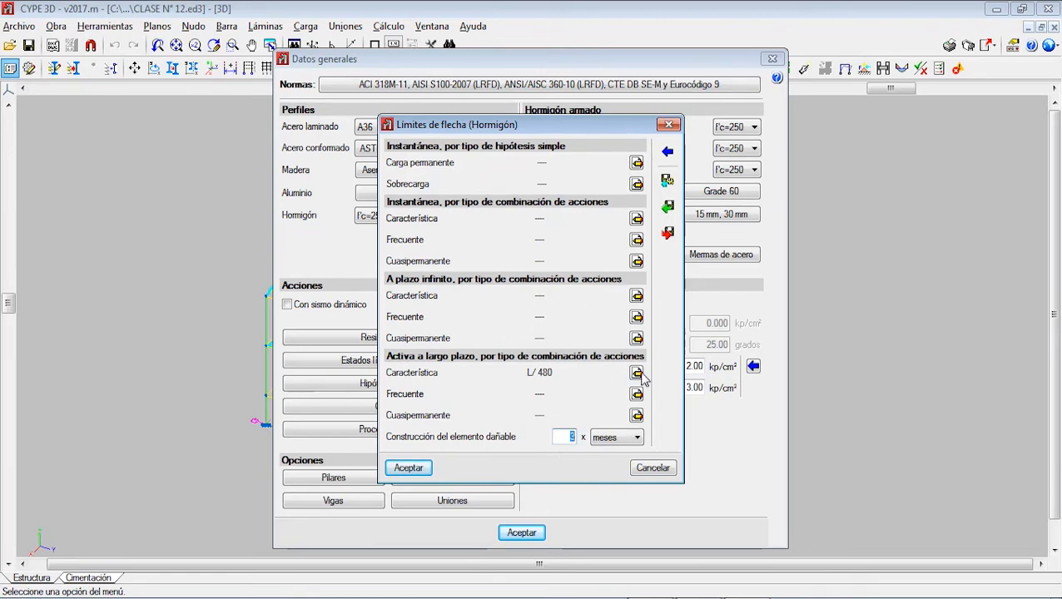
# Step: Try the Absoluta and Mixta limits for the long-term active characteristic deflection, and keep only Relativa L/480
pyautogui.click(637, 374)
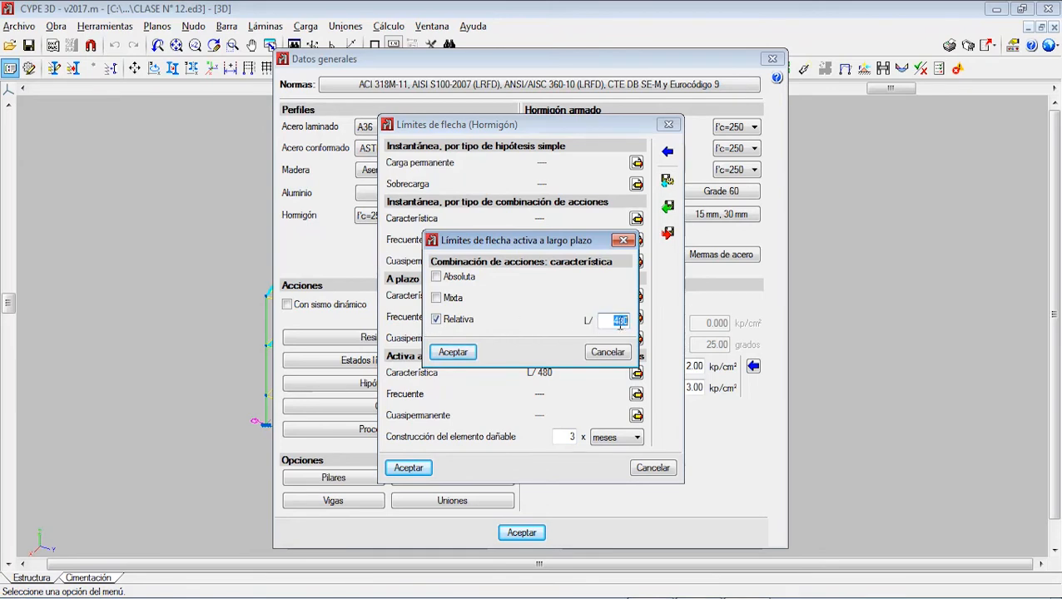
pyautogui.click(437, 278)
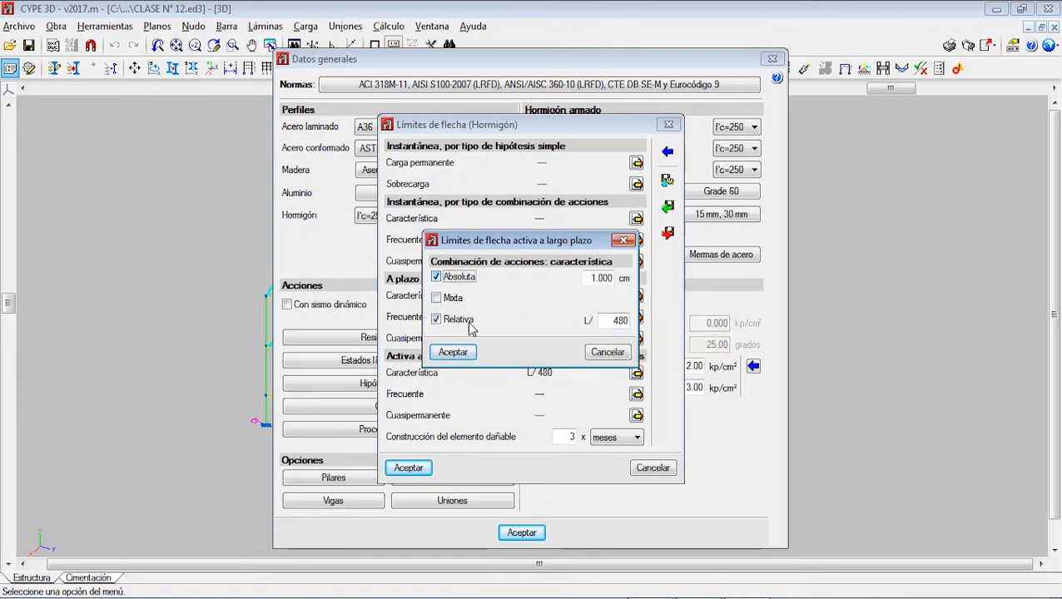
pyautogui.doubleClick(593, 280)
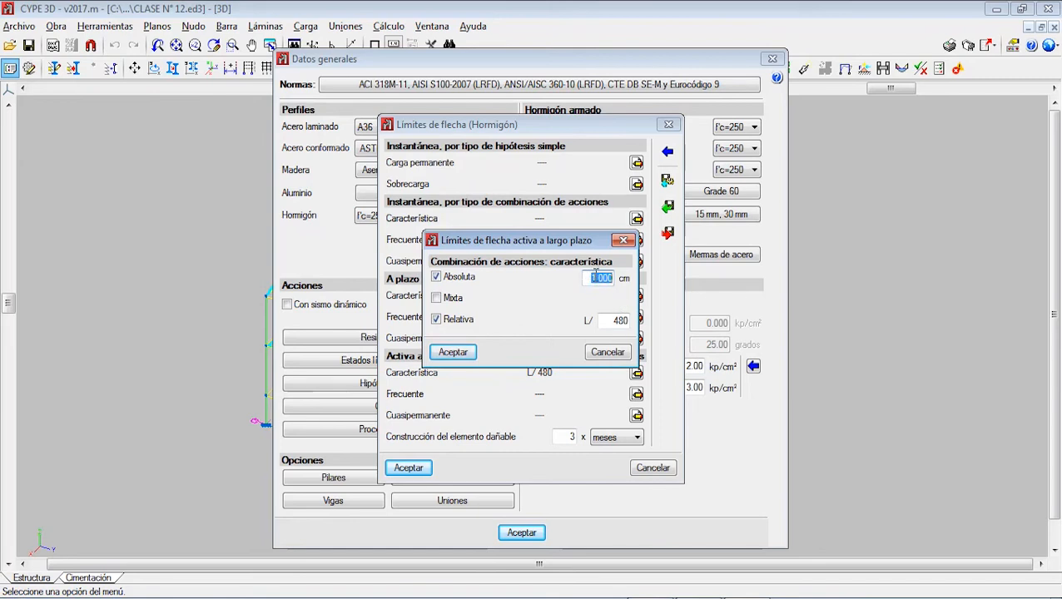
pyautogui.click(436, 298)
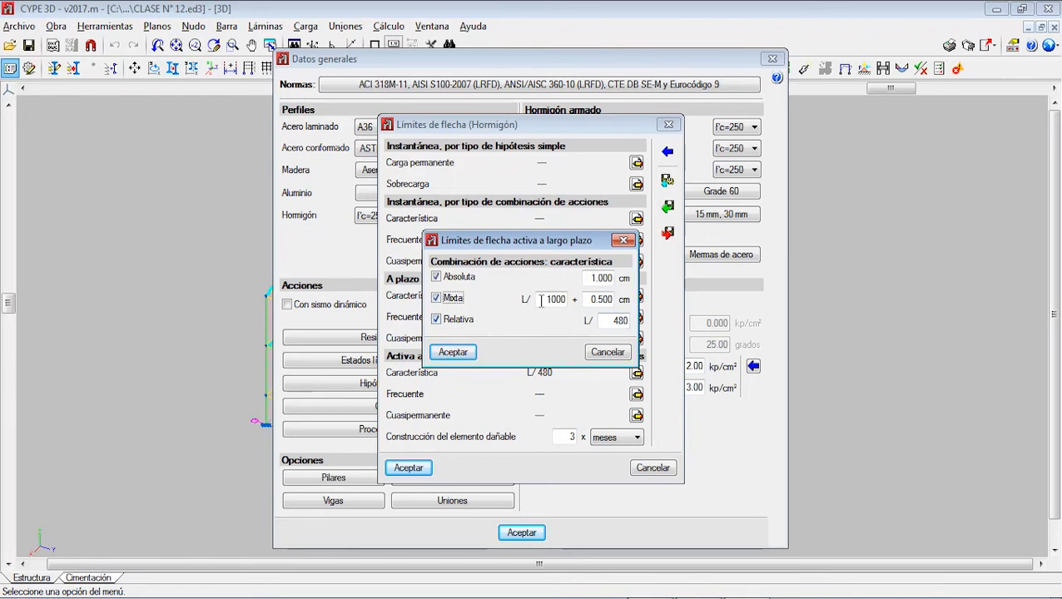
pyautogui.click(450, 299)
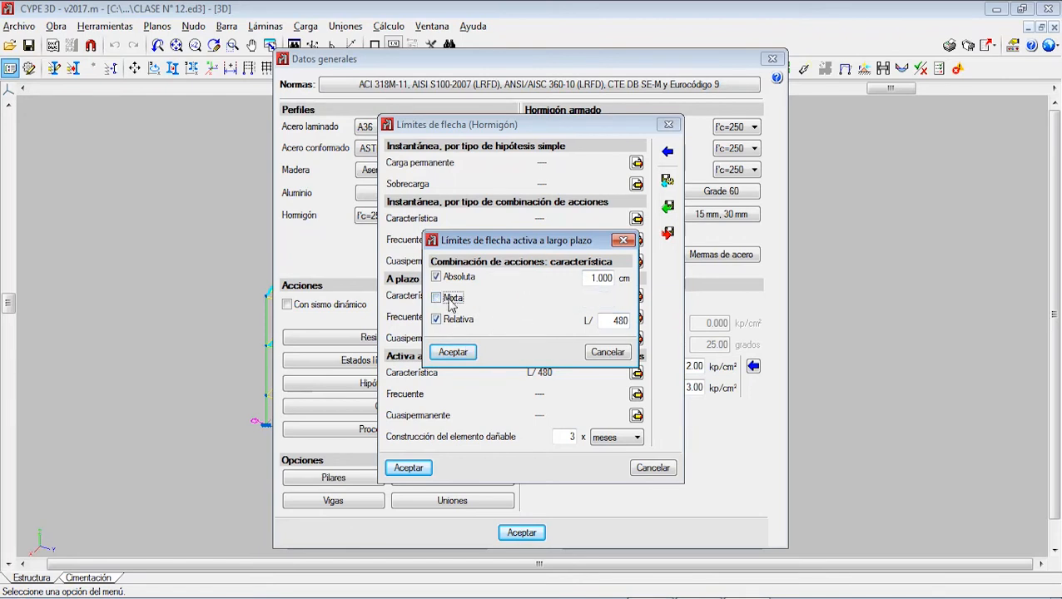
pyautogui.click(437, 277)
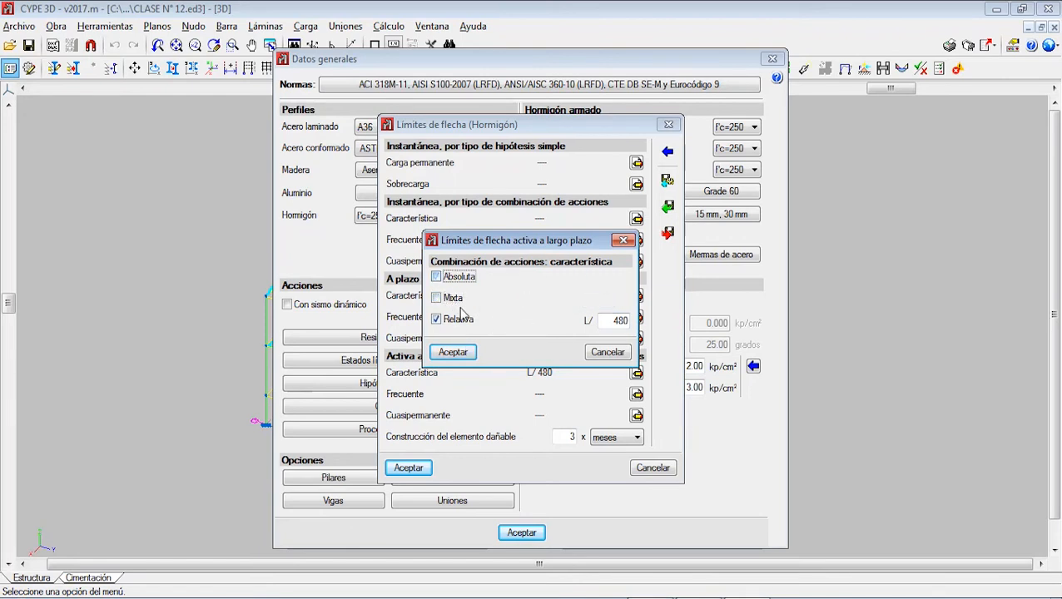
pyautogui.click(463, 352)
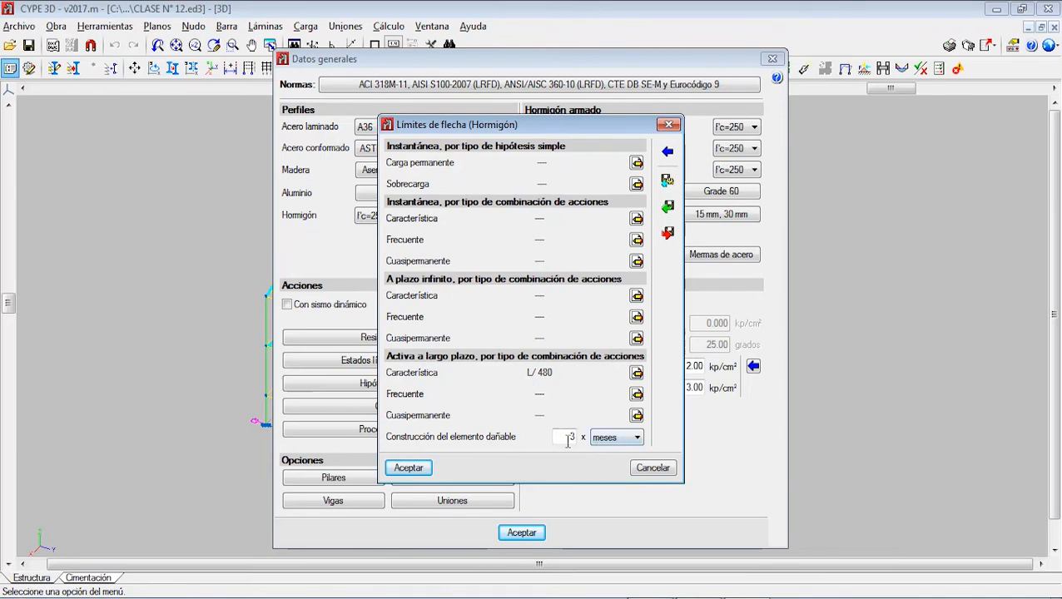
# Step: Keep the damageable element's construction time at 3 meses and confirm the beam deflection limits
pyautogui.click(614, 438)
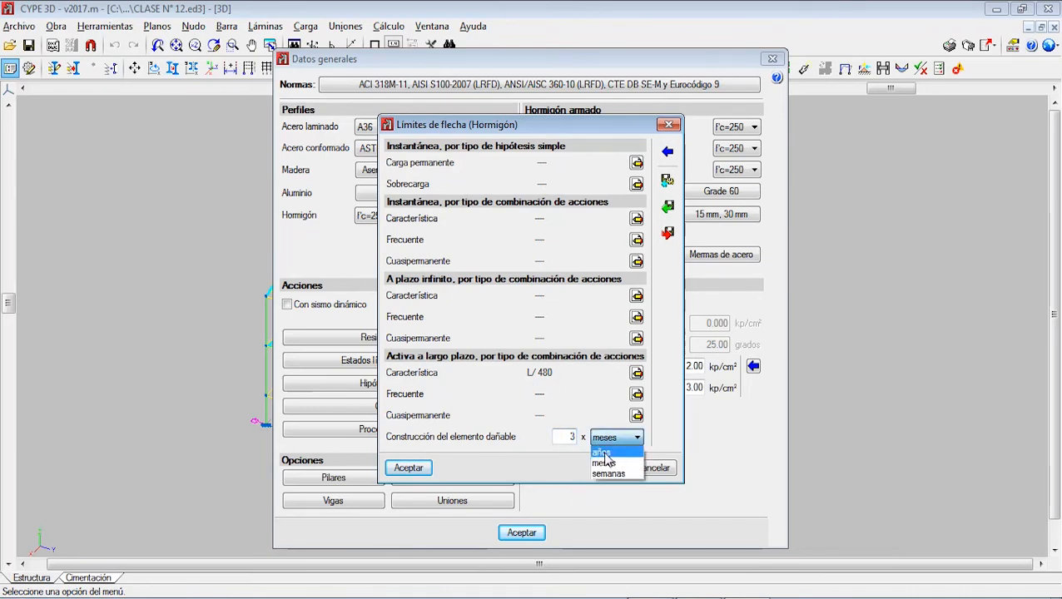
pyautogui.click(623, 443)
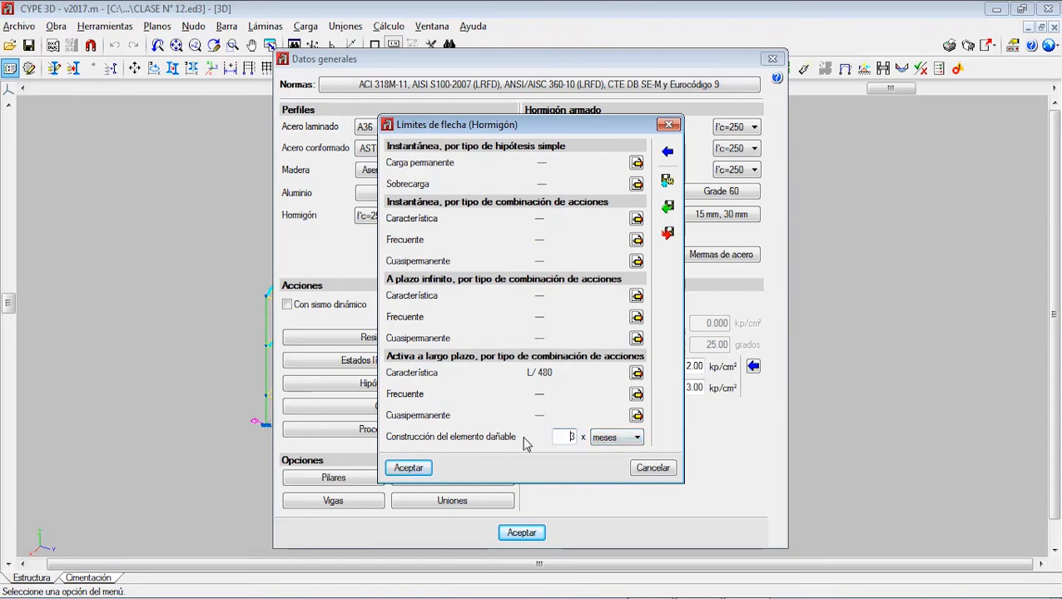
pyautogui.click(408, 468)
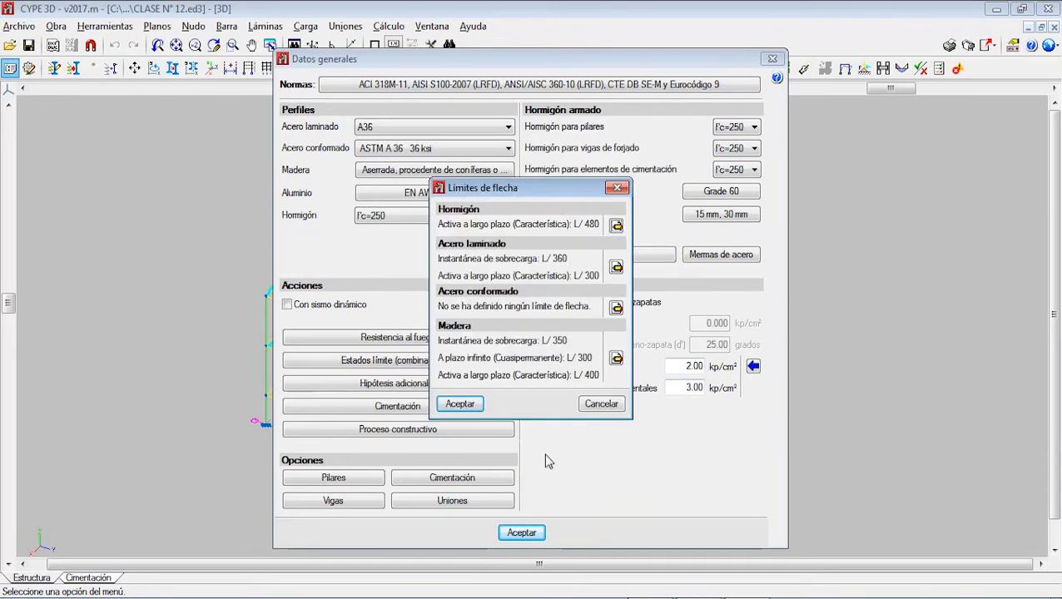
pyautogui.click(460, 402)
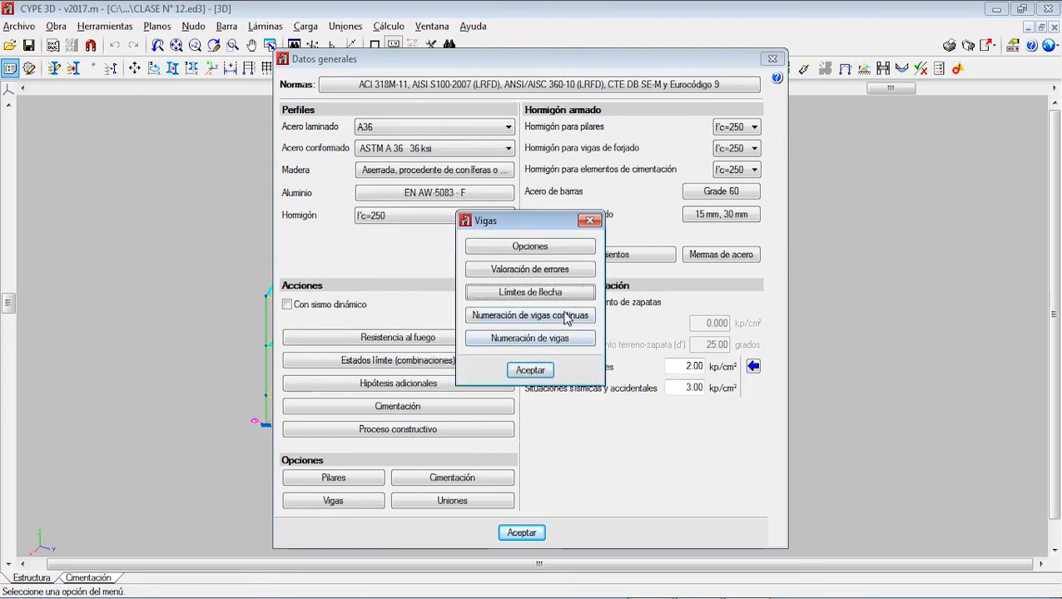
# Step: Keep Pórtico 1 as the base reference for continuous beam numbering and save the numbering options as default
pyautogui.click(549, 315)
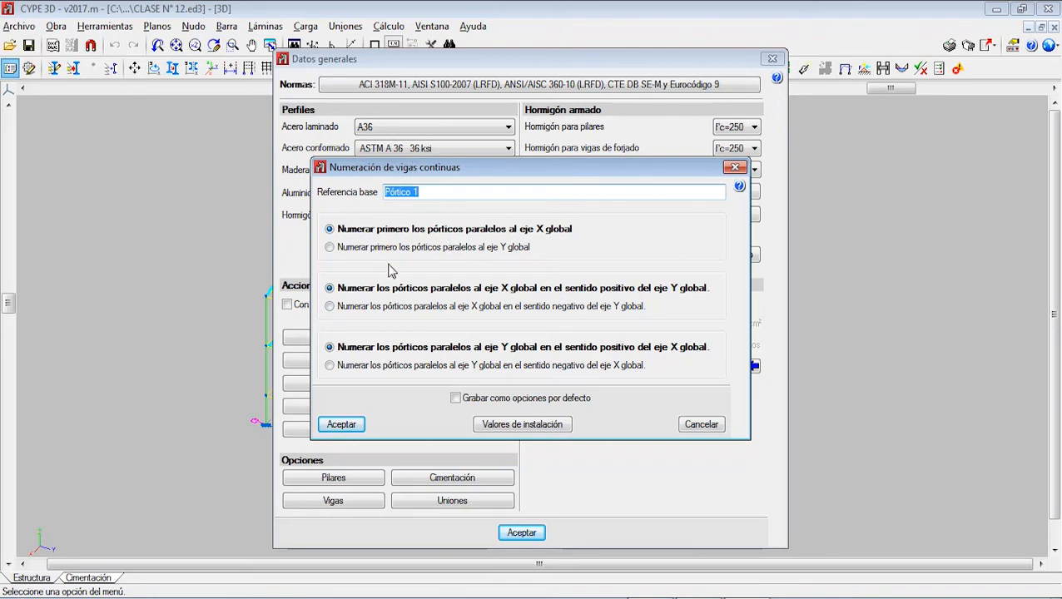
pyautogui.click(413, 190)
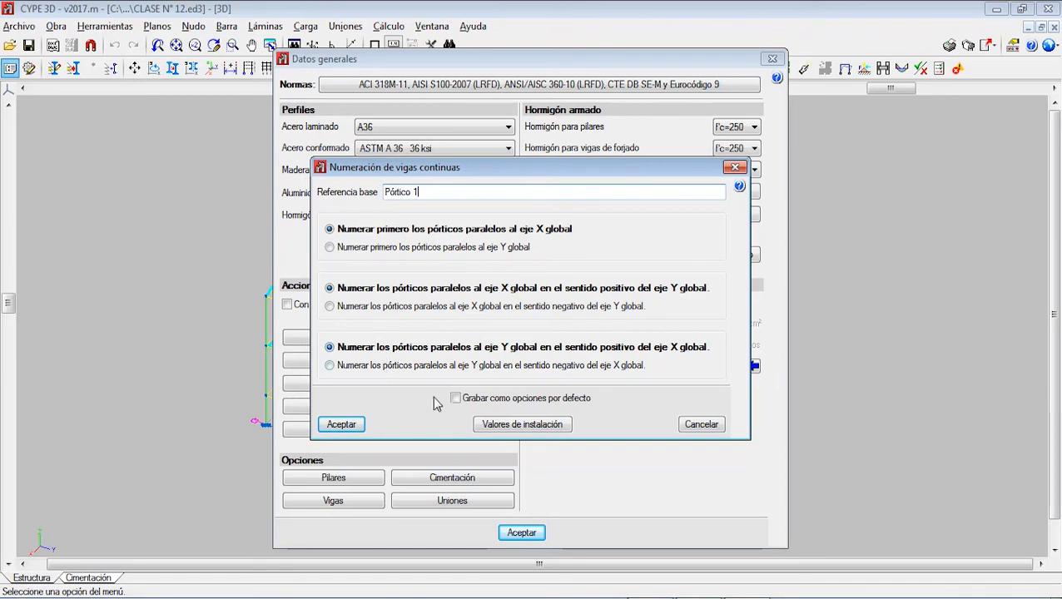
pyautogui.click(460, 399)
pyautogui.click(363, 425)
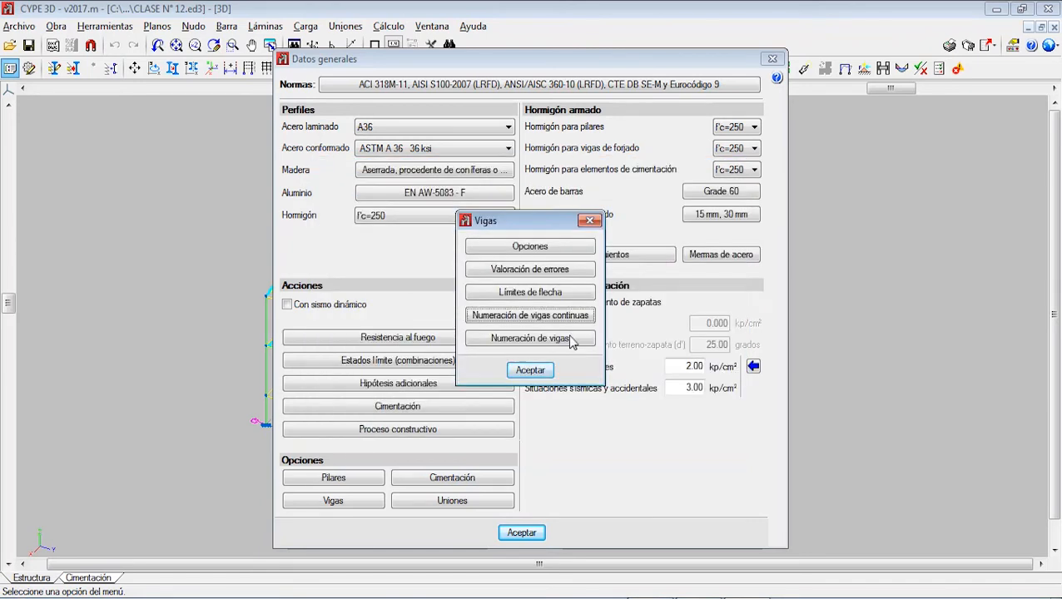
# Step: Open the beam numbering settings (Numeración de vigas), and switch to Paint to erase the old beam sketch
pyautogui.click(560, 347)
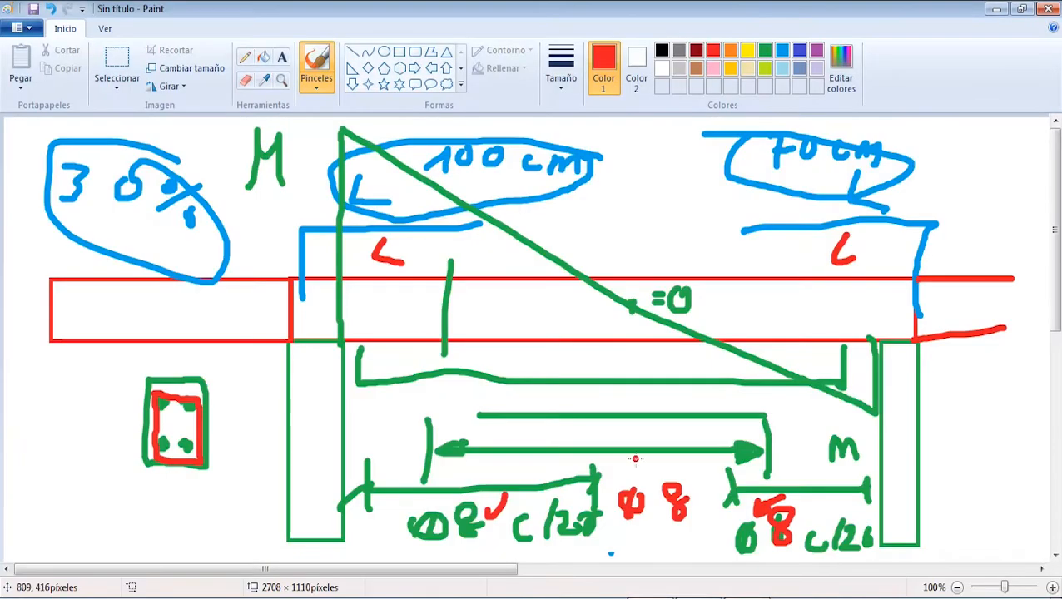
pyautogui.moveTo(40, 121); pyautogui.dragTo(1019, 551)
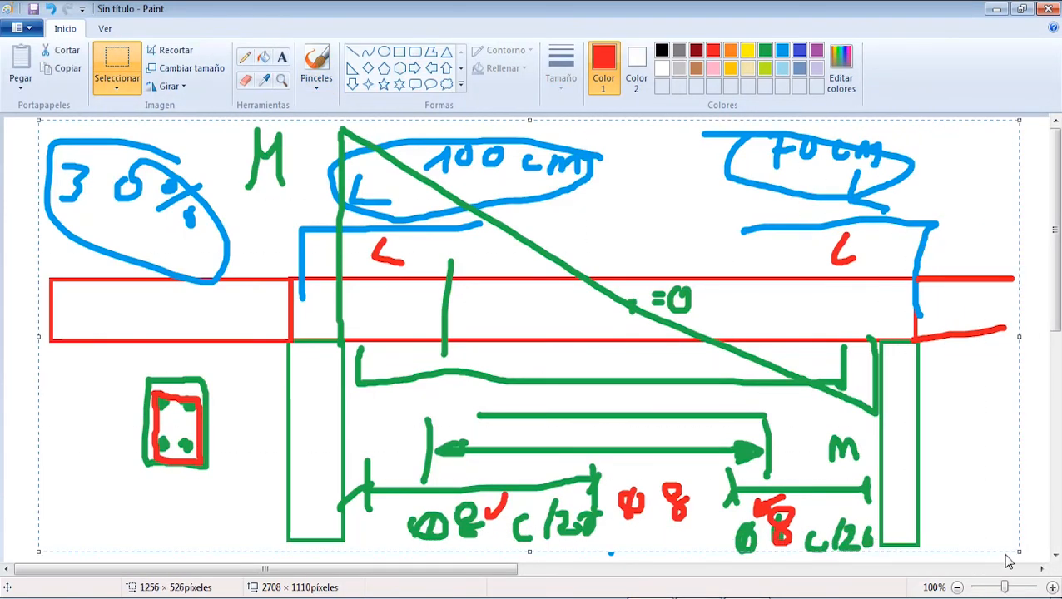
pyautogui.press('Delete')
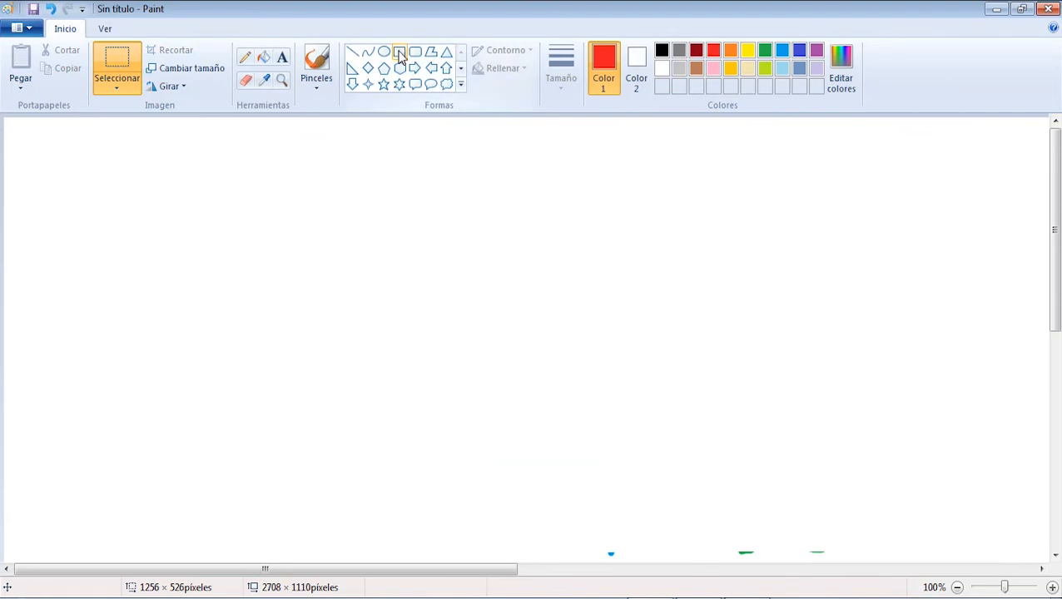
# Step: Paint a red elevation of a five-level frame with two columns and a horizontal beam line at each level
pyautogui.click(316, 66)
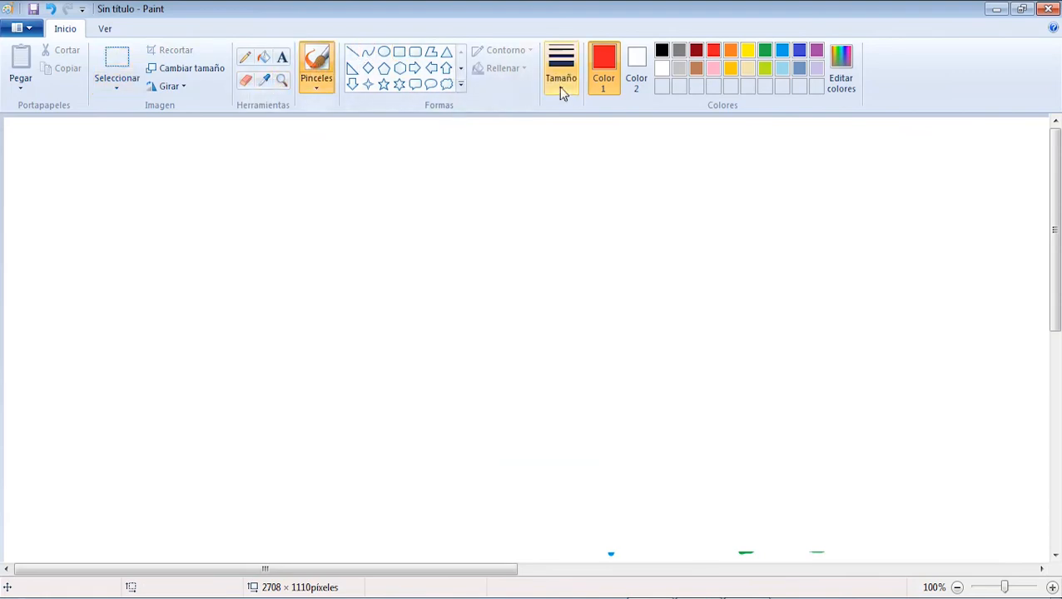
pyautogui.moveTo(352, 476)
pyautogui.mouseDown()
pyautogui.moveTo(351, 179)
pyautogui.moveTo(515, 254)
pyautogui.moveTo(522, 467)
pyautogui.mouseUp()
pyautogui.moveTo(343, 406); pyautogui.dragTo(506, 405)
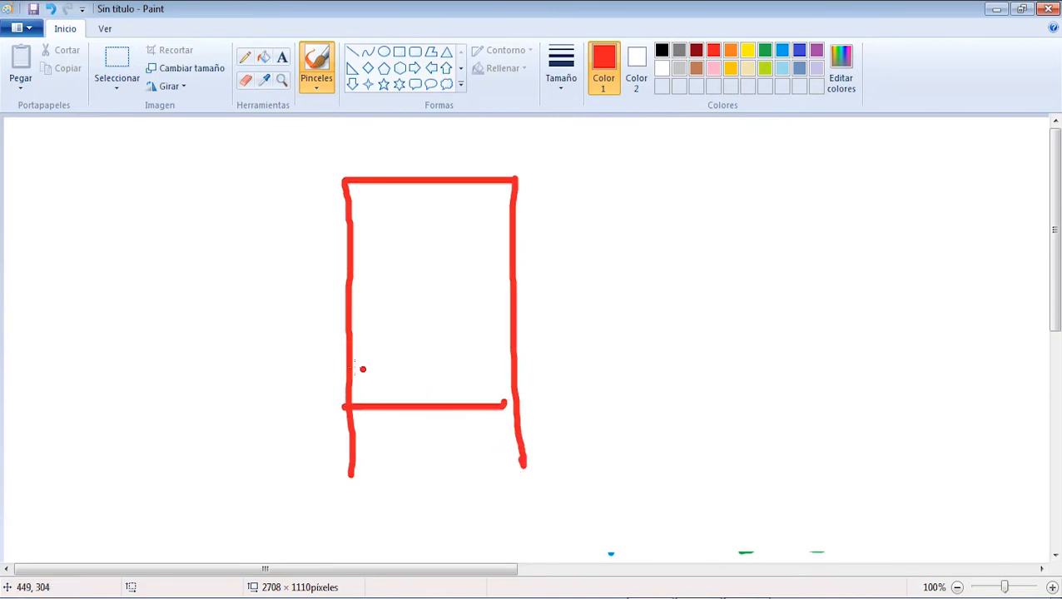
pyautogui.moveTo(350, 338); pyautogui.dragTo(531, 333)
pyautogui.moveTo(354, 268); pyautogui.dragTo(477, 265)
pyautogui.moveTo(357, 221); pyautogui.dragTo(538, 228)
# Step: Number the frame's levels 1 to 5 beside the right column and extend the third level's line to that column
pyautogui.moveTo(543, 415)
pyautogui.mouseDown()
pyautogui.moveTo(560, 387)
pyautogui.moveTo(563, 420)
pyautogui.mouseUp()
pyautogui.moveTo(570, 322); pyautogui.dragTo(586, 352)
pyautogui.moveTo(552, 255); pyautogui.dragTo(557, 280)
pyautogui.moveTo(552, 227)
pyautogui.mouseDown()
pyautogui.moveTo(564, 215)
pyautogui.moveTo(571, 238)
pyautogui.moveTo(574, 222)
pyautogui.mouseUp()
pyautogui.moveTo(574, 173)
pyautogui.mouseDown()
pyautogui.moveTo(550, 184)
pyautogui.moveTo(555, 198)
pyautogui.mouseUp()
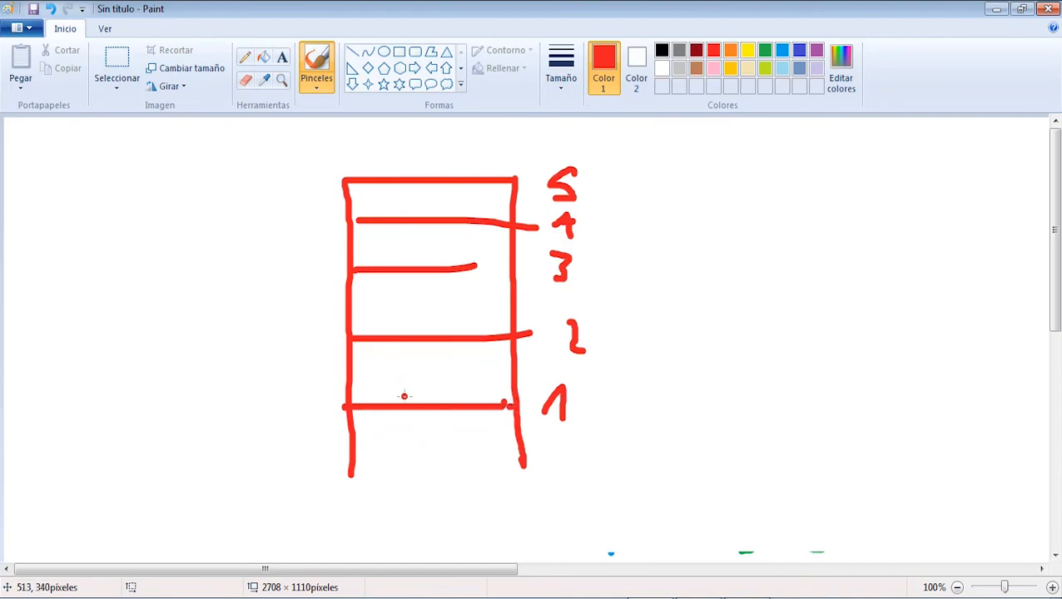
pyautogui.moveTo(476, 266); pyautogui.dragTo(510, 267)
# Step: Write 100, 120, 120, 100 and 90 beside the left column, from level 1 up to level 5
pyautogui.moveTo(223, 410)
pyautogui.mouseDown()
pyautogui.moveTo(233, 394)
pyautogui.moveTo(238, 431)
pyautogui.mouseUp()
pyautogui.moveTo(273, 385); pyautogui.dragTo(301, 397)
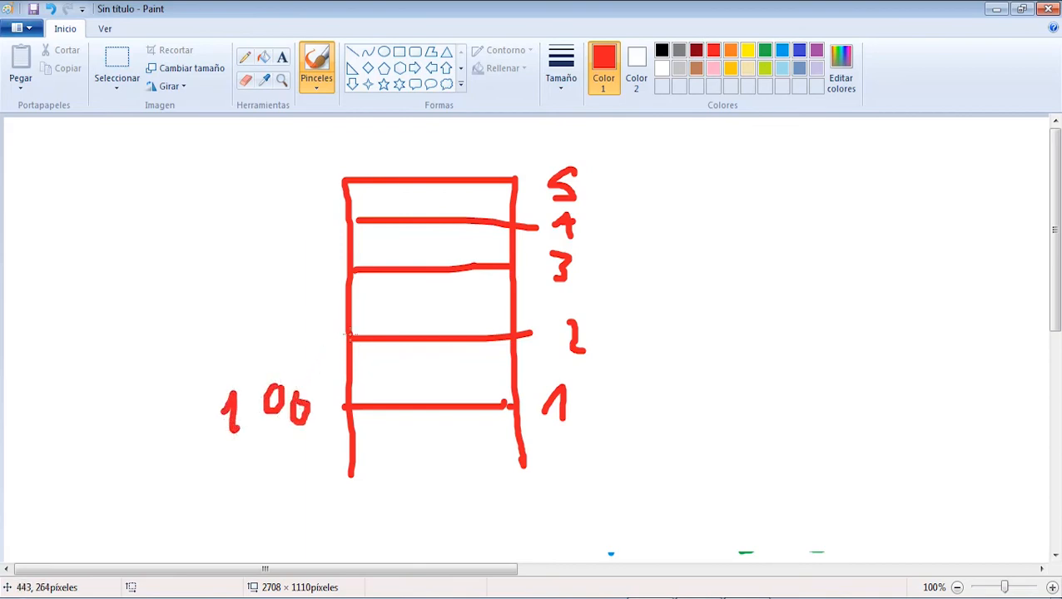
pyautogui.moveTo(227, 333)
pyautogui.mouseDown()
pyautogui.moveTo(241, 356)
pyautogui.moveTo(292, 353)
pyautogui.mouseUp()
pyautogui.moveTo(321, 325)
pyautogui.mouseDown()
pyautogui.moveTo(314, 346)
pyautogui.moveTo(321, 326)
pyautogui.mouseUp()
pyautogui.moveTo(240, 271); pyautogui.dragTo(305, 268)
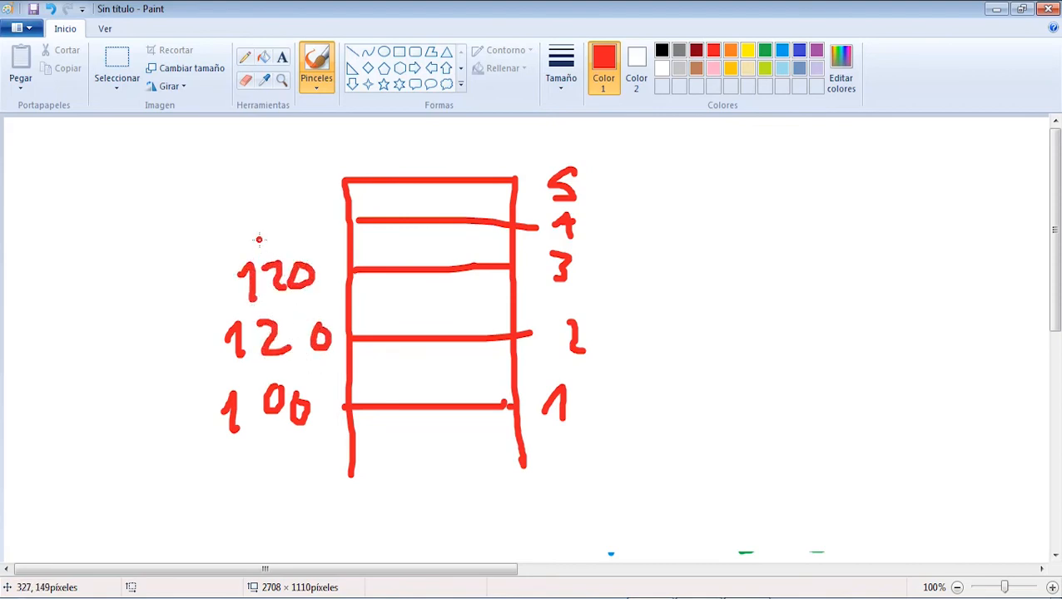
pyautogui.moveTo(249, 227)
pyautogui.mouseDown()
pyautogui.moveTo(270, 218)
pyautogui.moveTo(265, 246)
pyautogui.mouseUp()
pyautogui.moveTo(298, 210)
pyautogui.mouseDown()
pyautogui.moveTo(299, 236)
pyautogui.moveTo(303, 211)
pyautogui.mouseUp()
pyautogui.moveTo(320, 214)
pyautogui.mouseDown()
pyautogui.moveTo(315, 241)
pyautogui.moveTo(324, 210)
pyautogui.mouseUp()
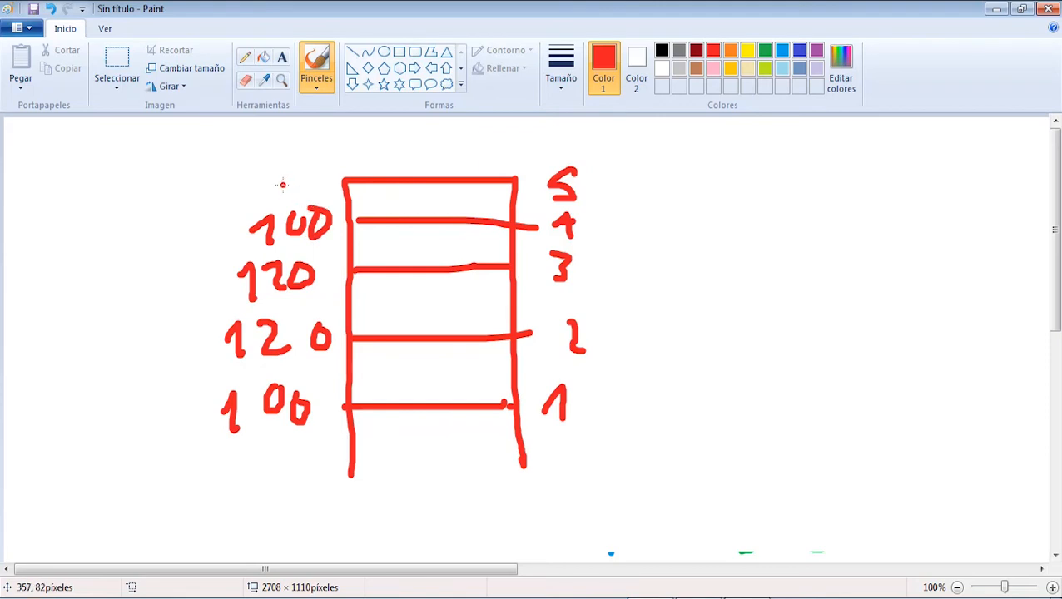
pyautogui.moveTo(287, 176); pyautogui.dragTo(286, 206)
pyautogui.moveTo(311, 172)
pyautogui.mouseDown()
pyautogui.moveTo(305, 185)
pyautogui.moveTo(311, 172)
pyautogui.mouseUp()
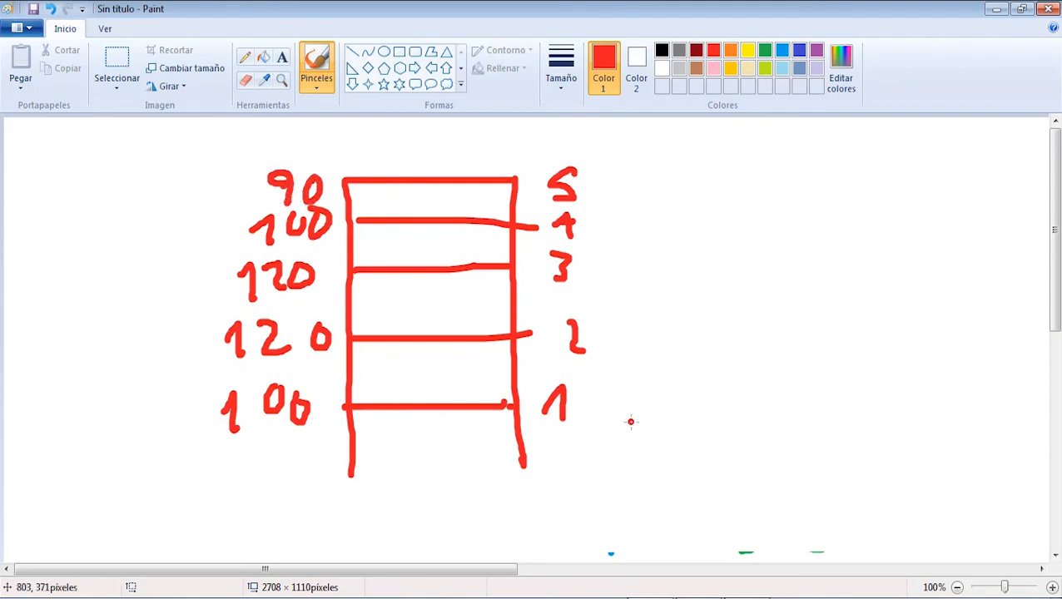
# Step: Paint a bracket spanning all five levels and circle individual levels of the frame sketch, including level 1
pyautogui.moveTo(631, 422)
pyautogui.mouseDown()
pyautogui.moveTo(658, 421)
pyautogui.moveTo(636, 188)
pyautogui.moveTo(648, 176)
pyautogui.moveTo(638, 200)
pyautogui.moveTo(646, 429)
pyautogui.mouseUp()
pyautogui.moveTo(656, 349); pyautogui.dragTo(648, 426)
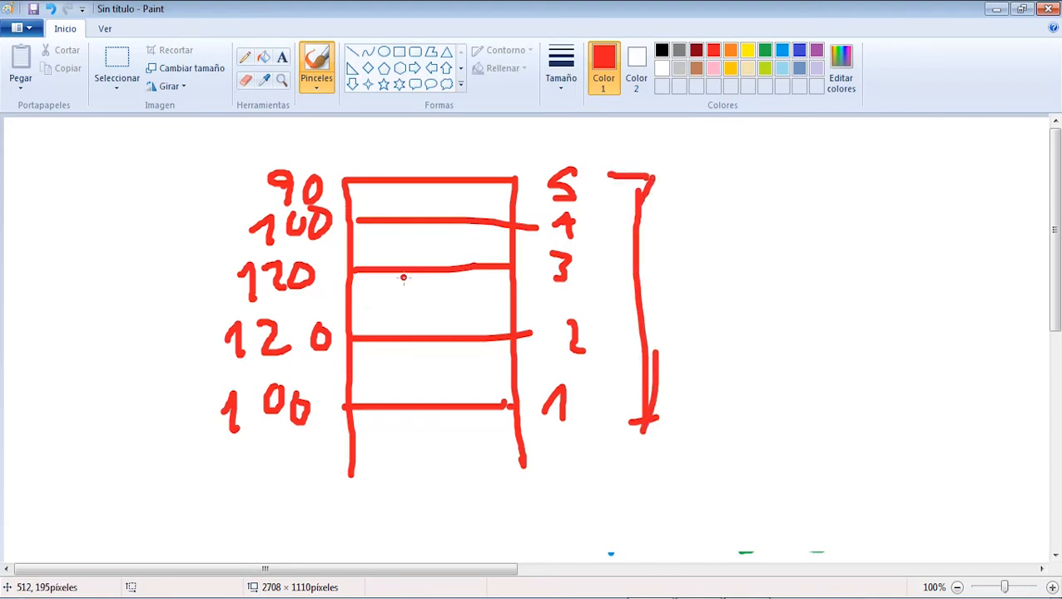
pyautogui.moveTo(473, 249)
pyautogui.mouseDown()
pyautogui.moveTo(464, 277)
pyautogui.moveTo(421, 226)
pyautogui.mouseUp()
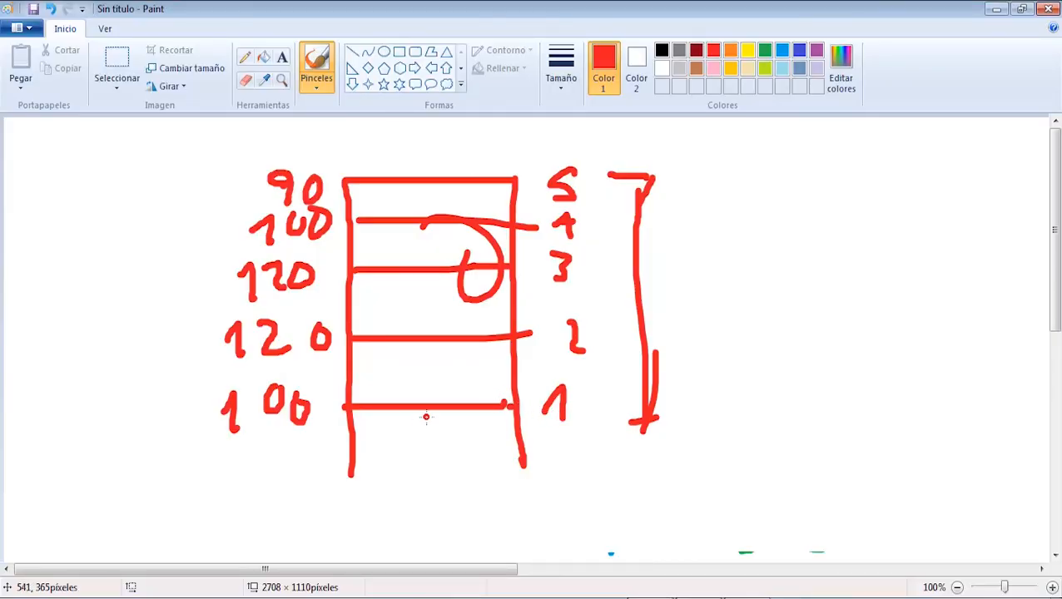
pyautogui.moveTo(557, 381); pyautogui.dragTo(553, 376)
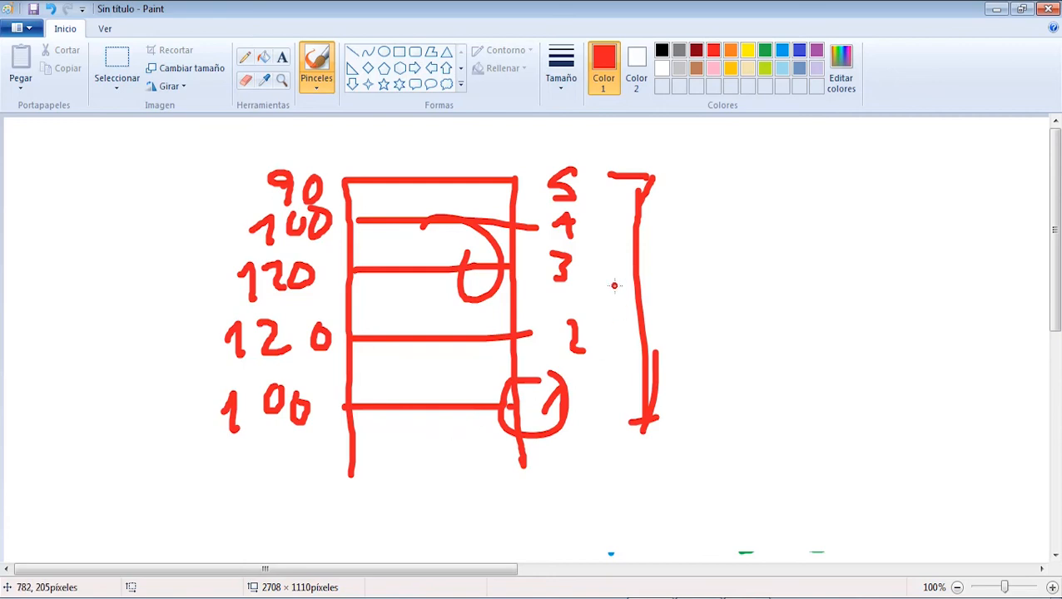
pyautogui.moveTo(589, 223)
pyautogui.mouseDown()
pyautogui.moveTo(542, 203)
pyautogui.moveTo(584, 207)
pyautogui.mouseUp()
pyautogui.moveTo(426, 199)
pyautogui.mouseDown()
pyautogui.moveTo(448, 224)
pyautogui.moveTo(421, 198)
pyautogui.mouseUp()
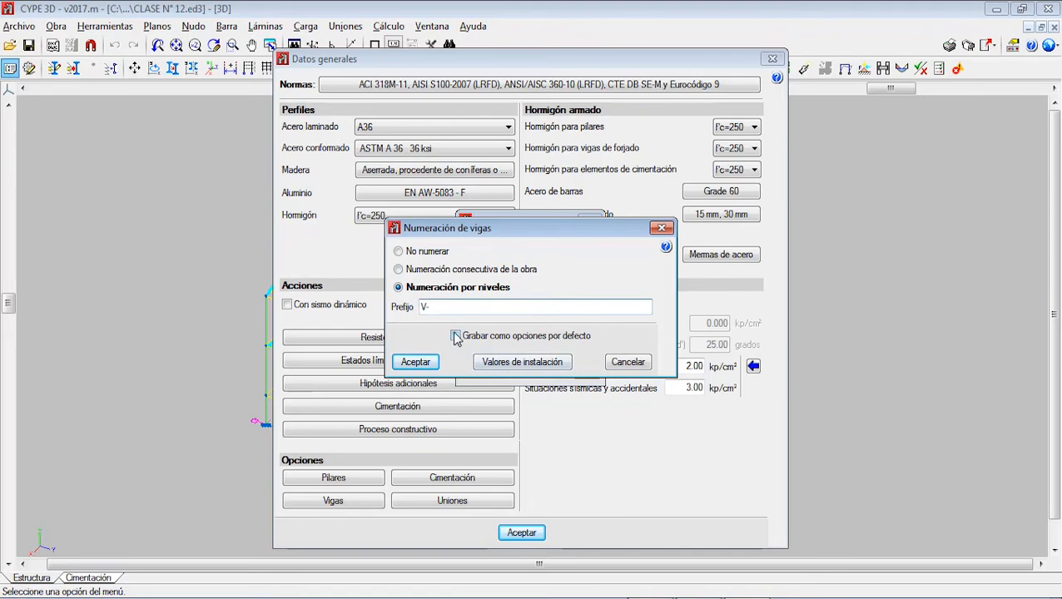
# Step: Back in CYPE 3D, accept Numeración por niveles with prefix V- and confirm the beam settings and general data
pyautogui.click(426, 361)
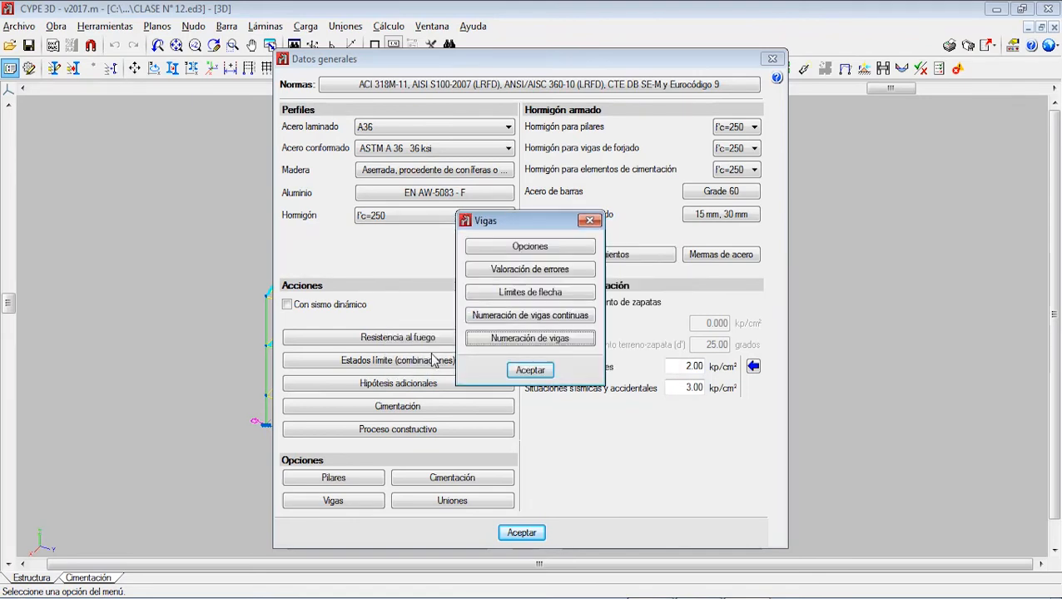
pyautogui.click(530, 371)
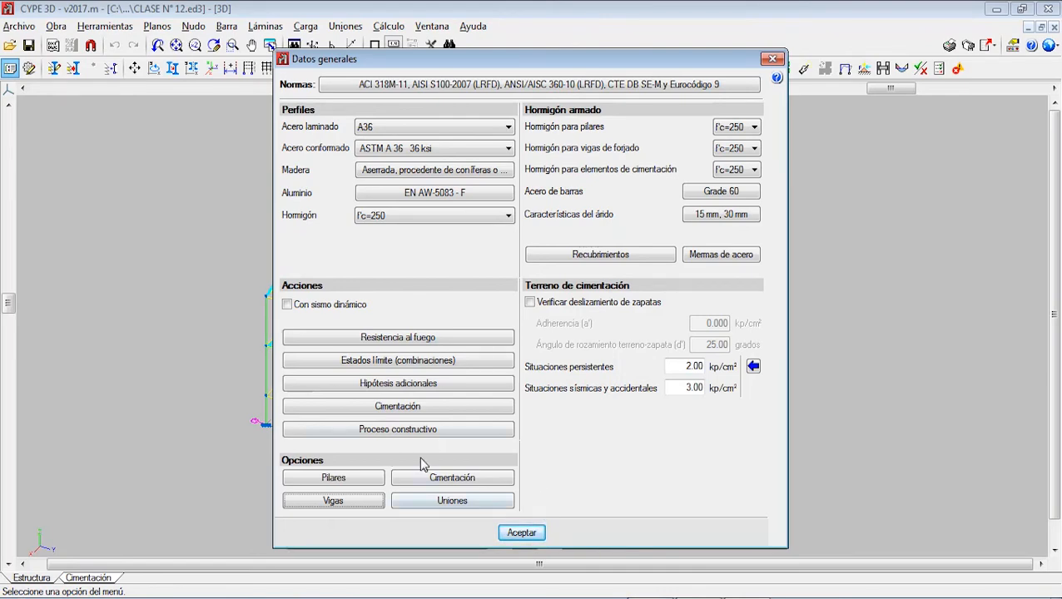
pyautogui.click(526, 533)
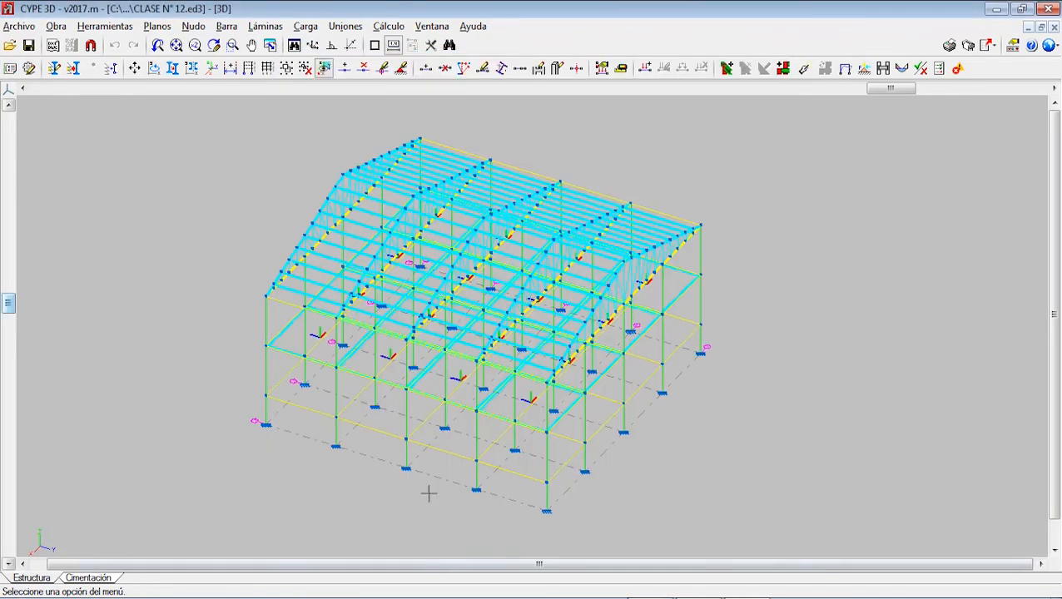
# Step: Calculate the structure without sizing profiles, dimensioning columns and beams and checking the bars, and close the final calculation report
pyautogui.click(389, 26)
pyautogui.click(431, 47)
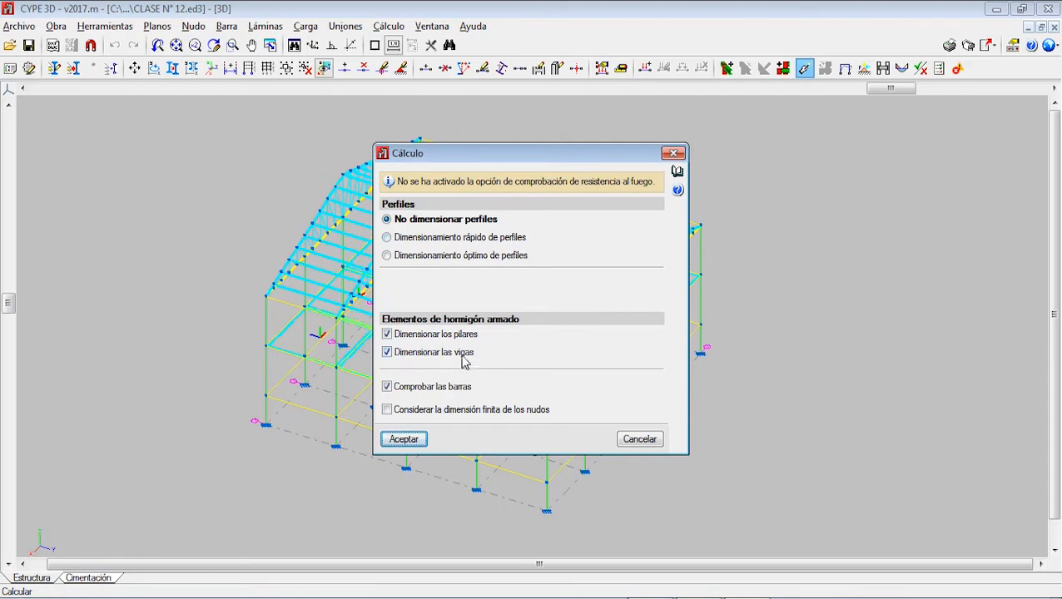
pyautogui.click(404, 440)
pyautogui.click(399, 389)
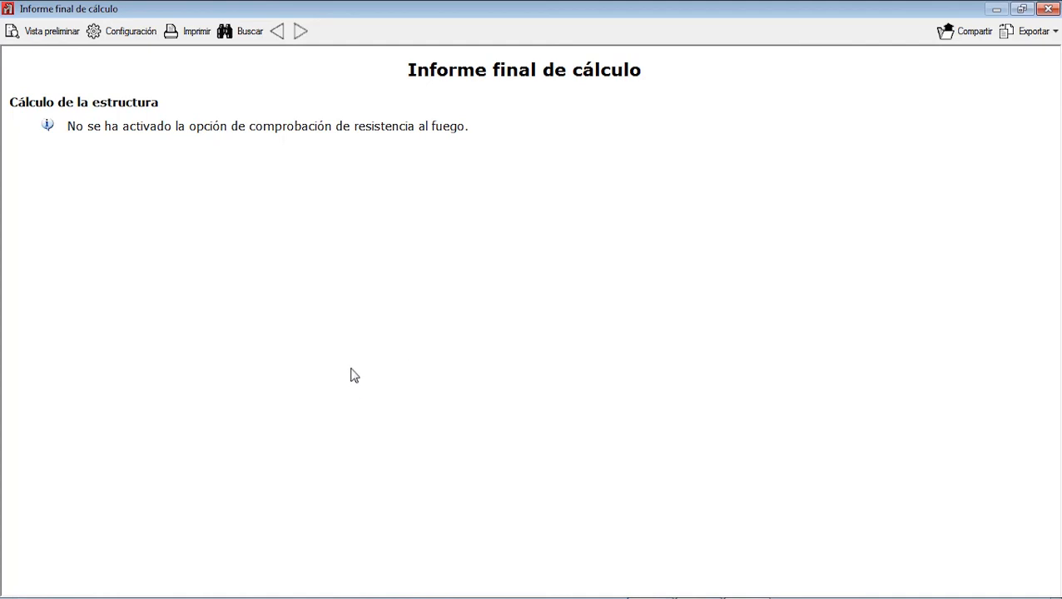
pyautogui.click(1048, 9)
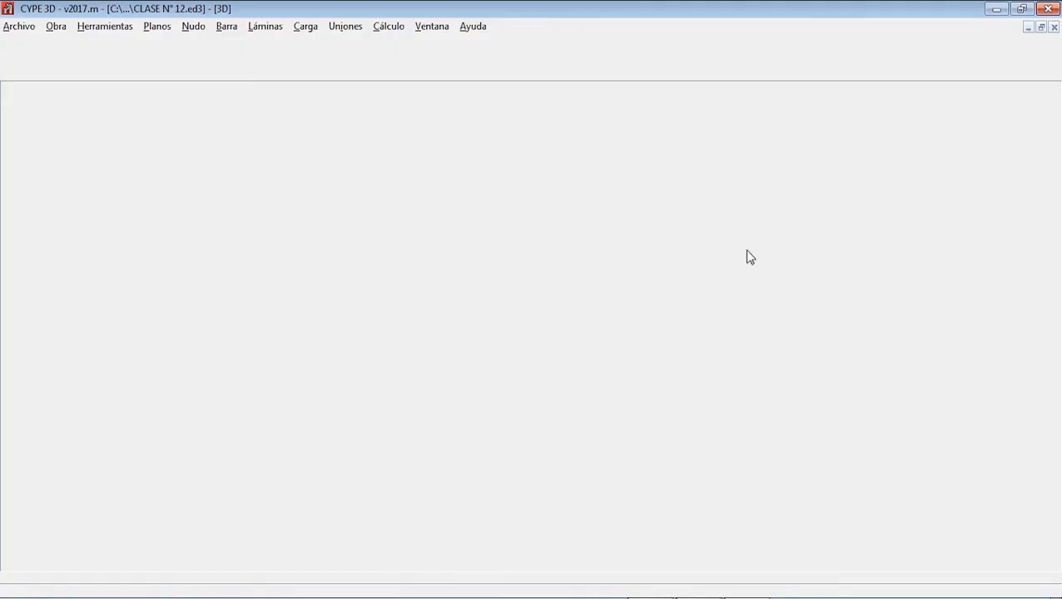
pyautogui.scroll(3, 408, 379)
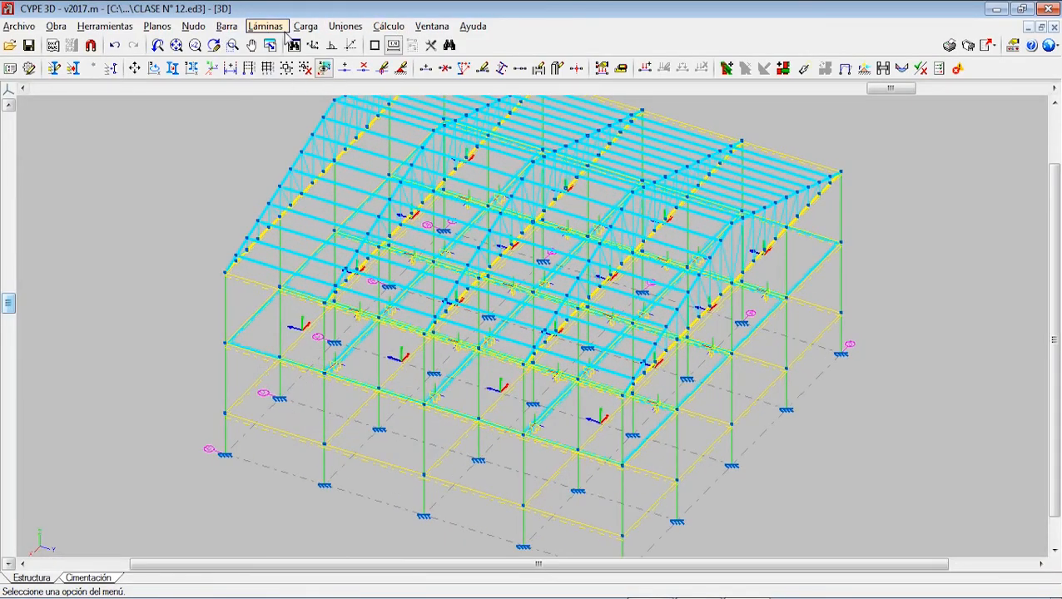
# Step: Open Edición de vigas and start the Editar armaduras command for the structure's beams
pyautogui.click(227, 26)
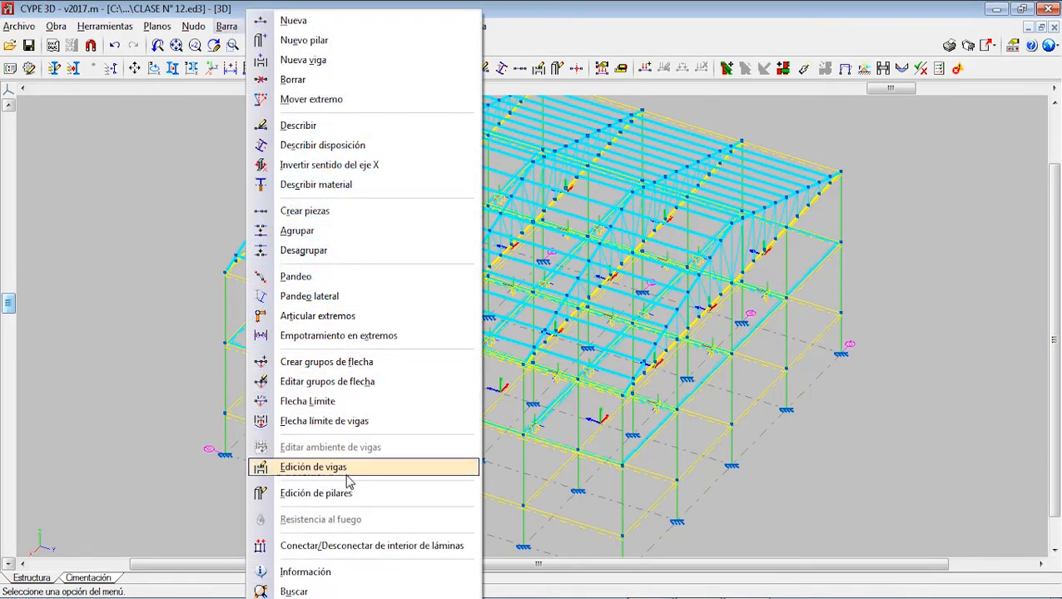
pyautogui.click(348, 471)
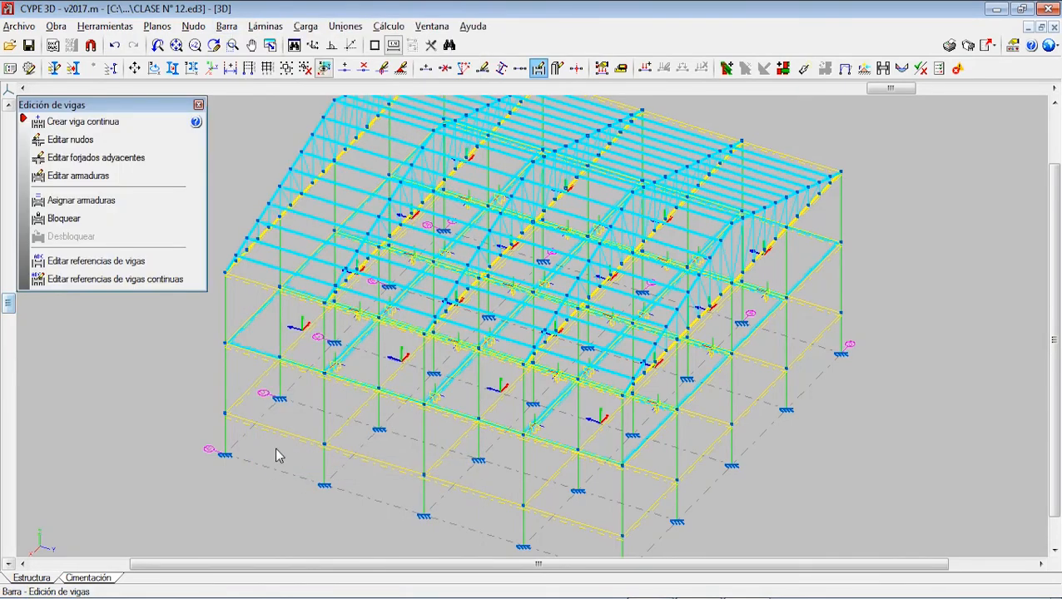
pyautogui.click(88, 179)
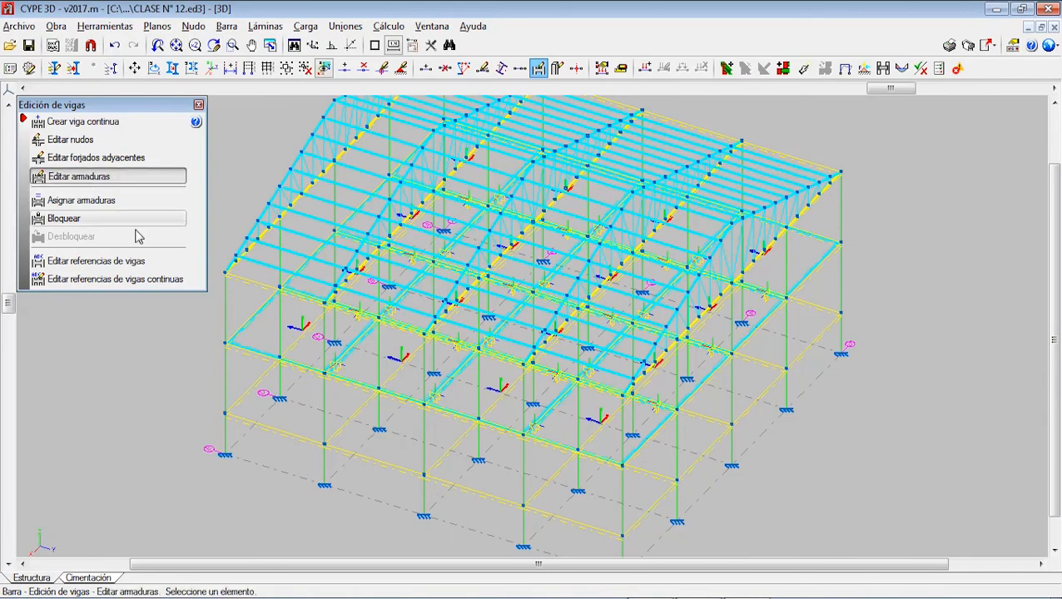
pyautogui.scroll(2, 265, 363)
pyautogui.scroll(1, 267, 367)
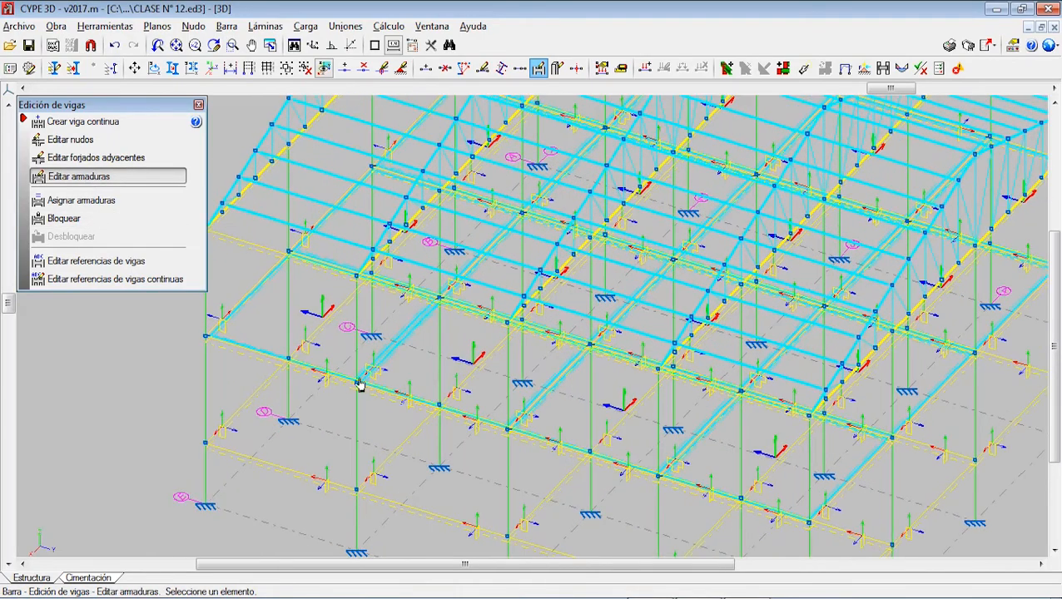
# Step: In the layer manager, make VIGAS the active layer and hide the LOSAS and CUBIERTA layers
pyautogui.click(58, 70)
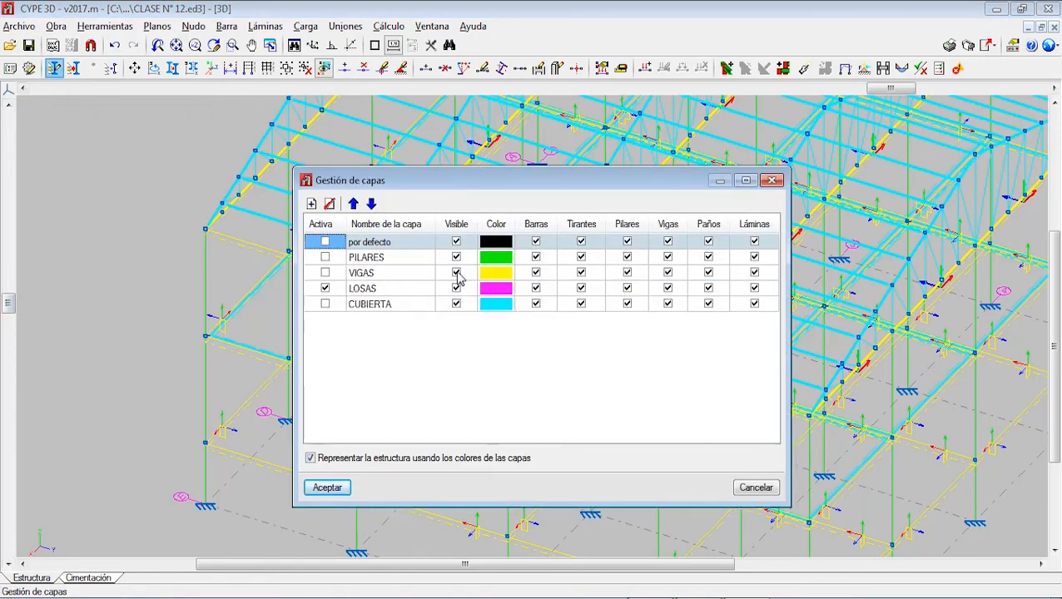
pyautogui.click(325, 273)
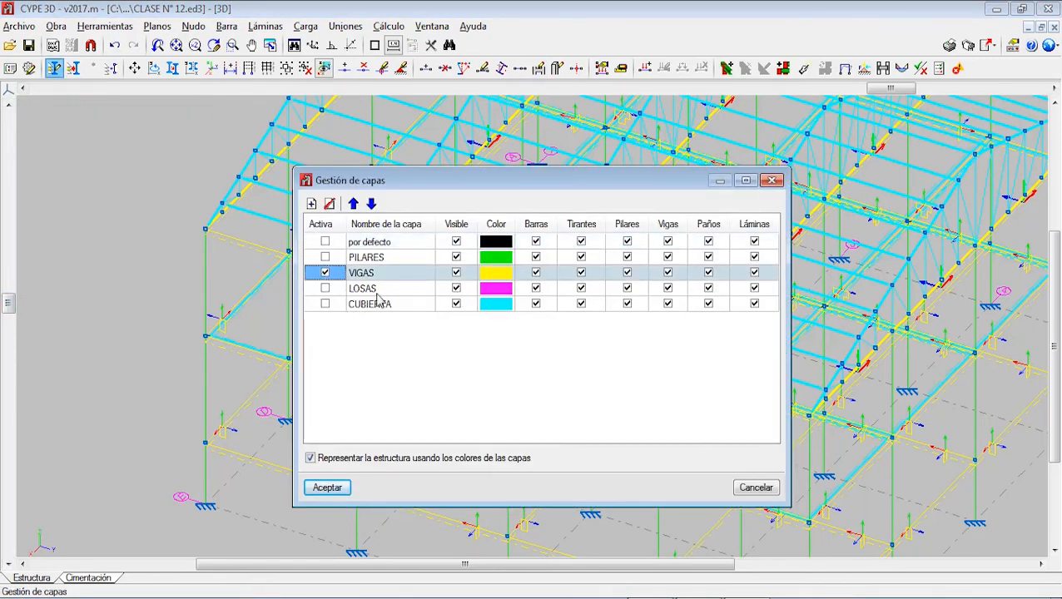
pyautogui.click(456, 289)
pyautogui.click(457, 304)
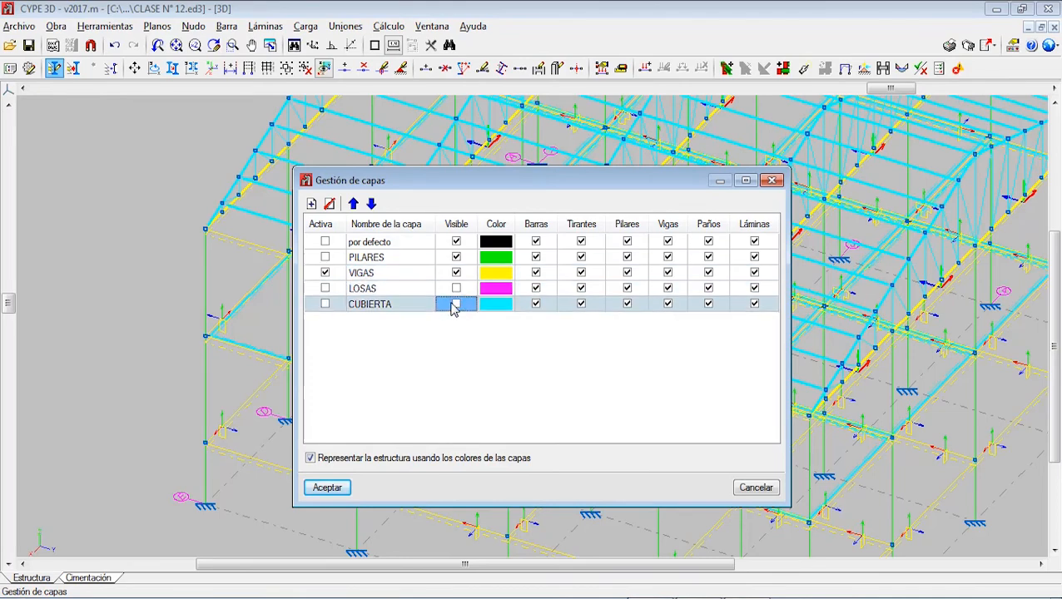
pyautogui.click(341, 488)
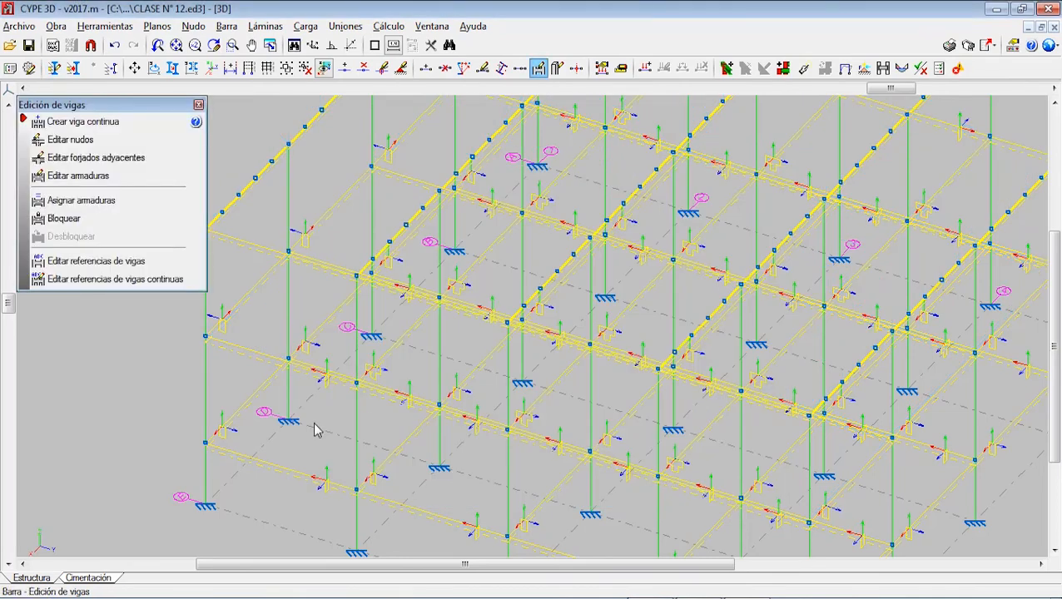
# Step: Open the reinforcement editor for the Nivel 1 beam spanning columns P12 and P13
pyautogui.click(98, 176)
pyautogui.click(281, 358)
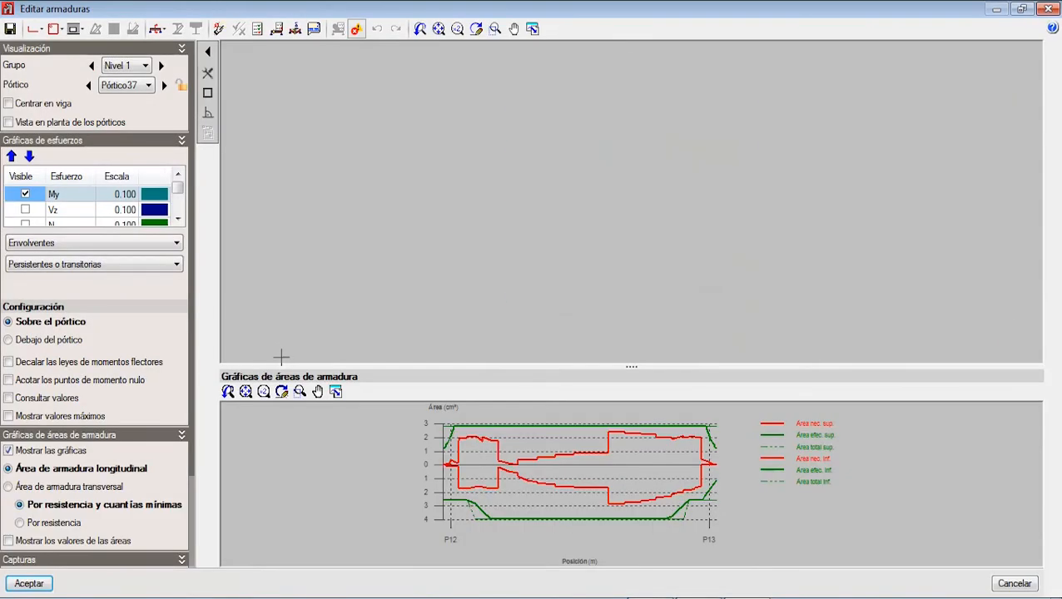
pyautogui.scroll(2, 624, 222)
pyautogui.scroll(3, 623, 222)
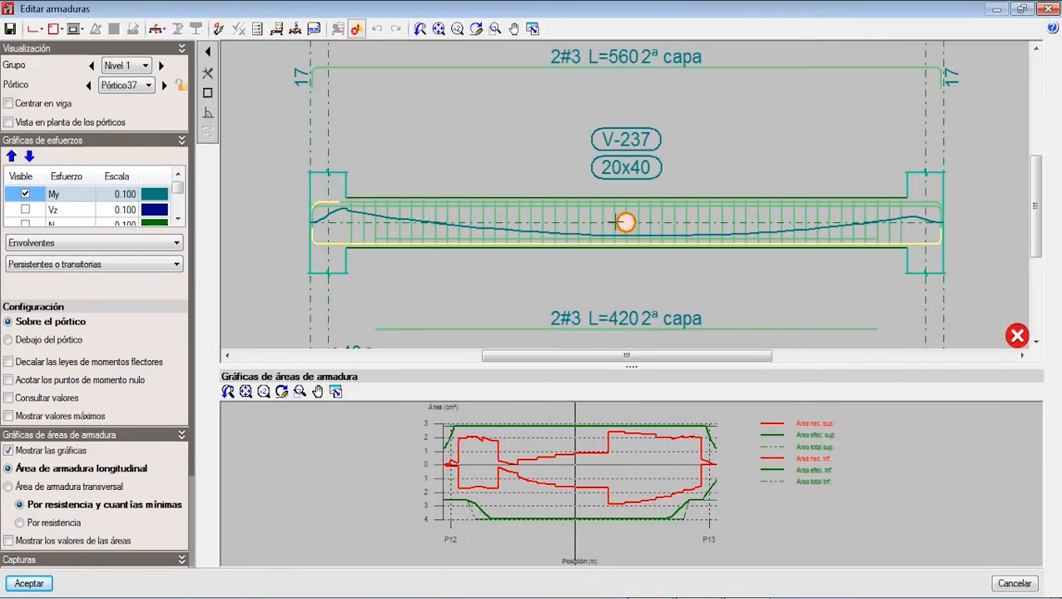
# Step: Examine the upper longitudinal bars of beam V-237, including the second-layer reinforcement and its label
pyautogui.scroll(-4, 624, 222)
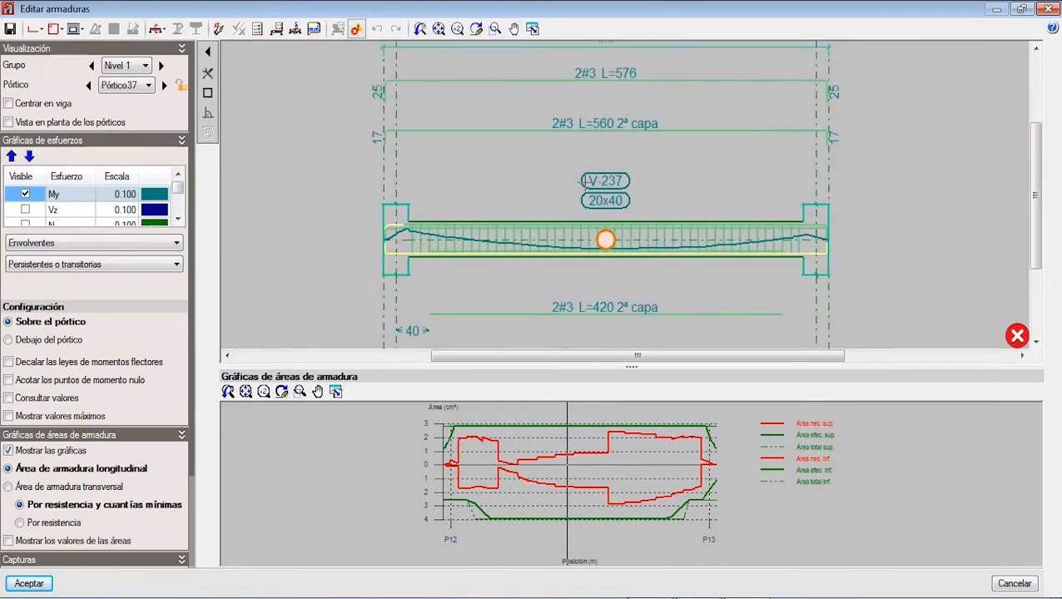
pyautogui.scroll(-2, 569, 201)
pyautogui.scroll(3, 623, 127)
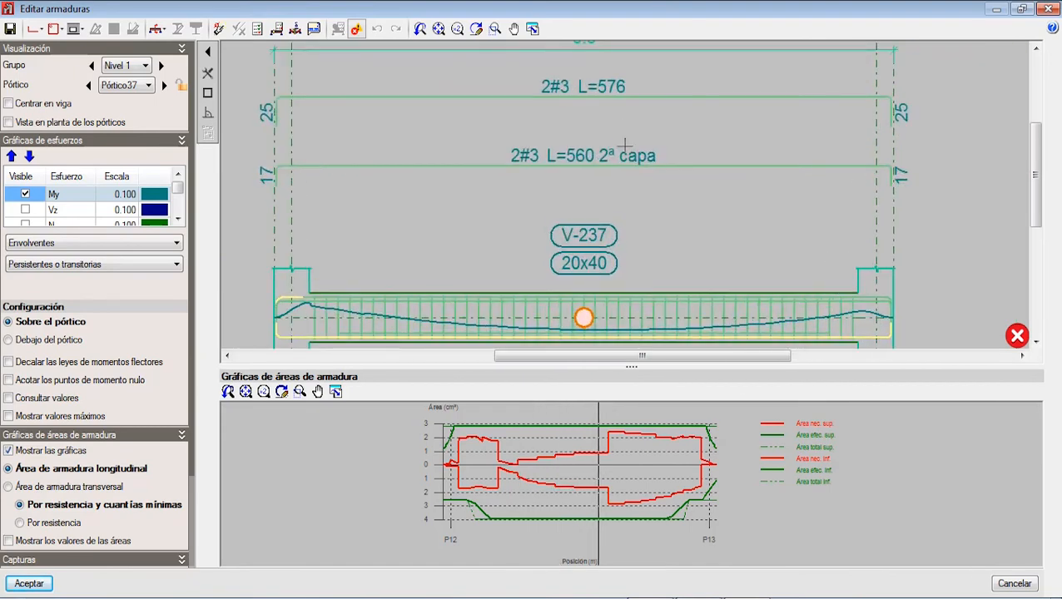
pyautogui.scroll(2, 623, 142)
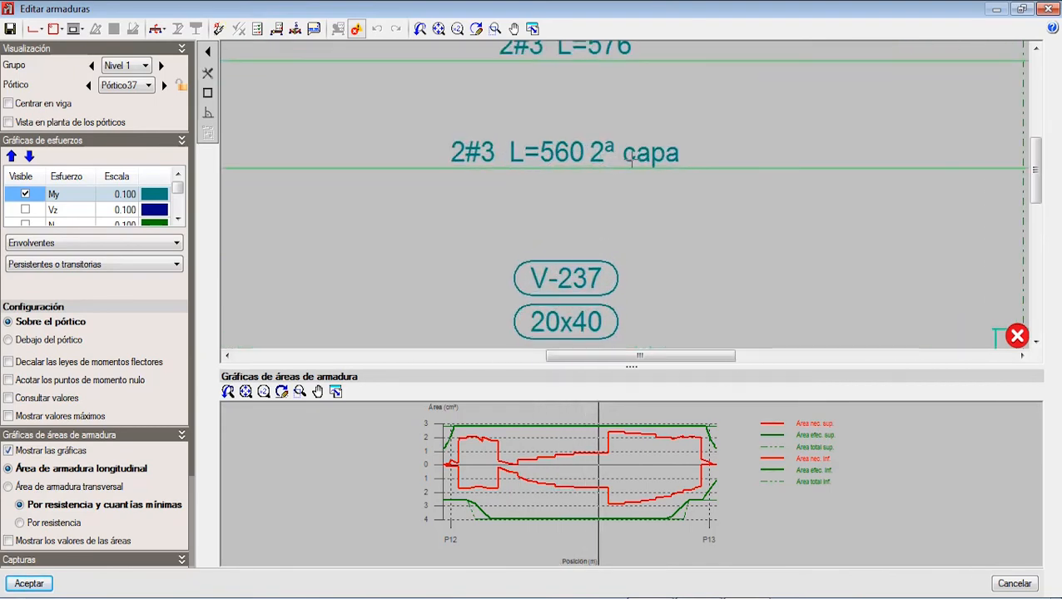
pyautogui.scroll(-3, 625, 162)
pyautogui.scroll(4, 626, 191)
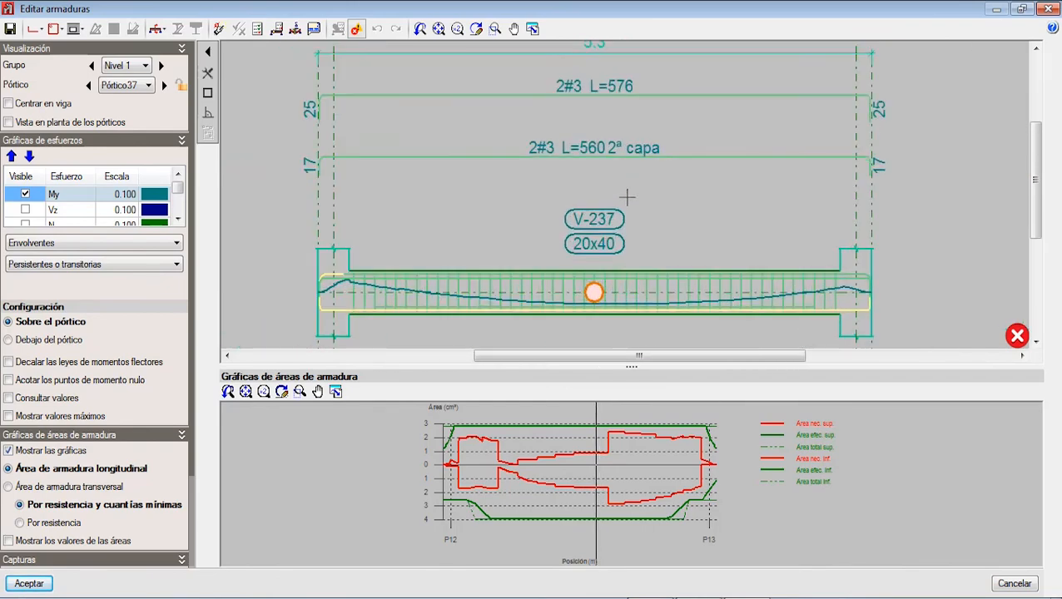
pyautogui.scroll(-3, 623, 230)
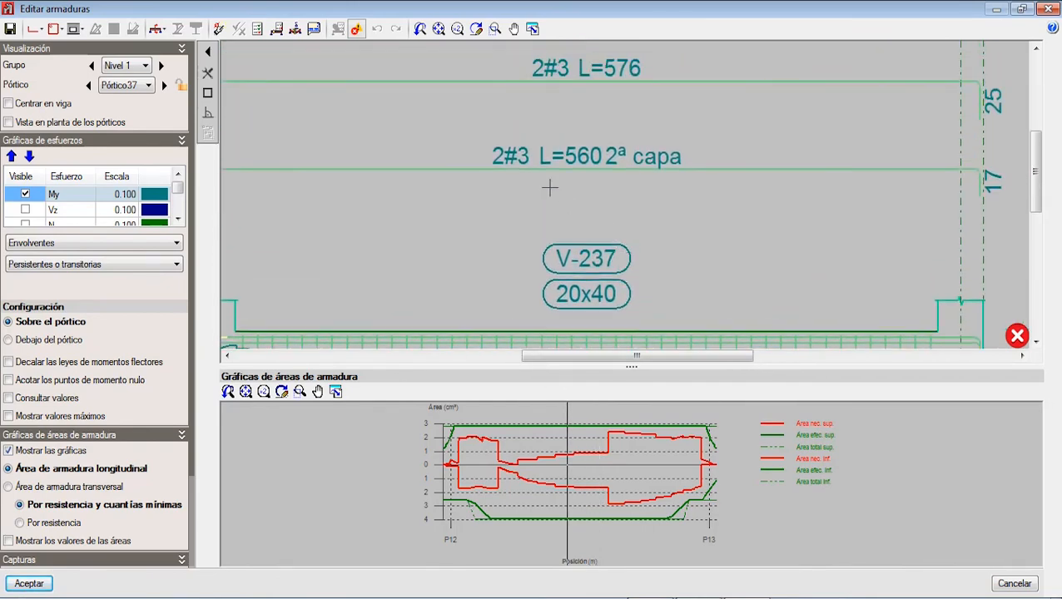
pyautogui.scroll(3, 581, 216)
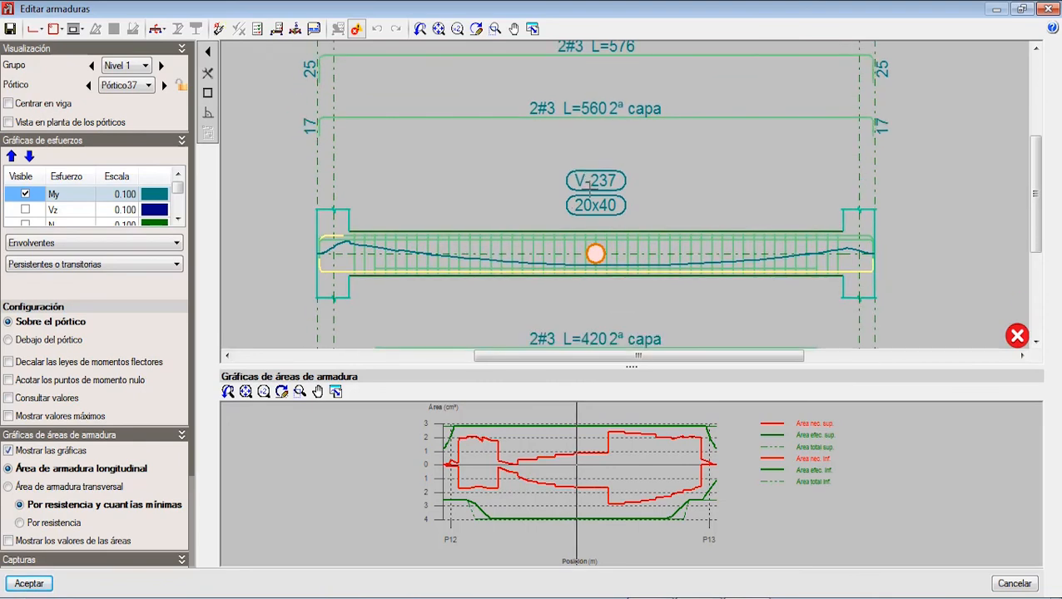
# Step: Examine the My moment envelope along beam V-237, from the P12 support through midspan, against its reinforcement
pyautogui.scroll(-2, 591, 229)
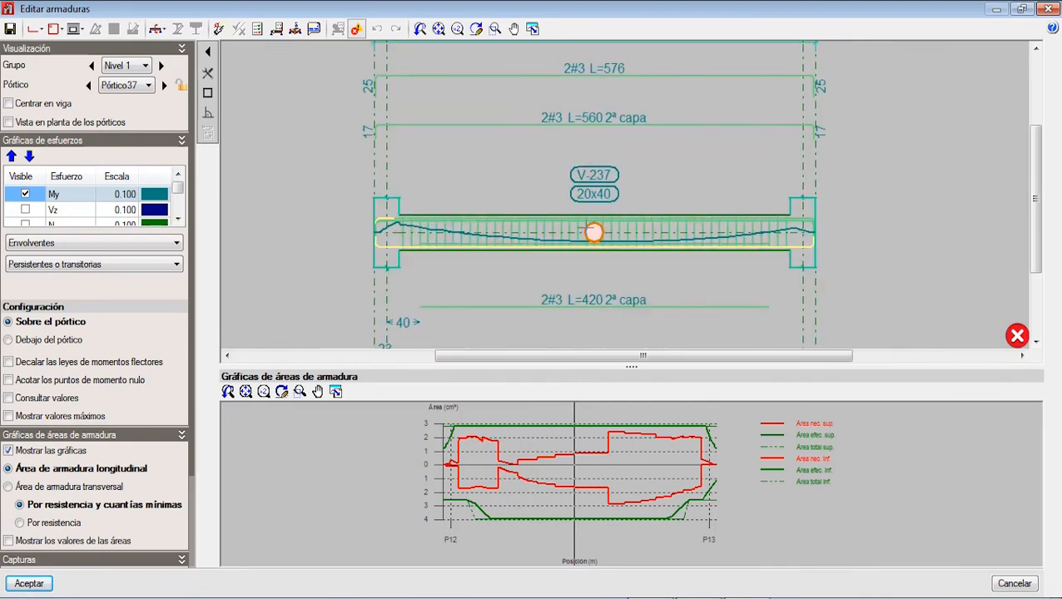
pyautogui.scroll(1, 476, 237)
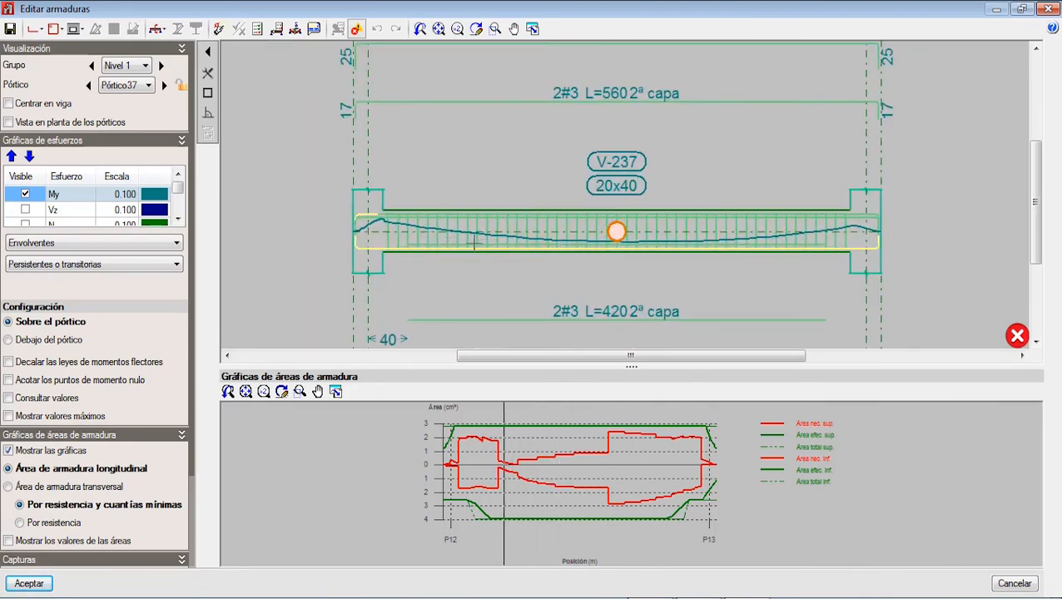
pyautogui.scroll(2, 367, 215)
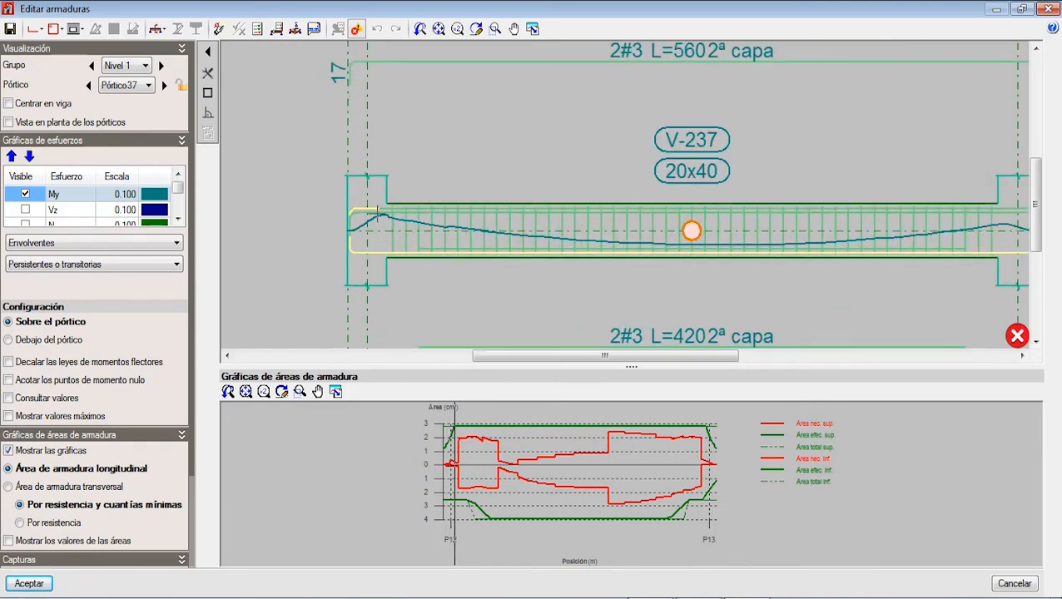
pyautogui.scroll(-1, 392, 225)
pyautogui.scroll(-4, 686, 271)
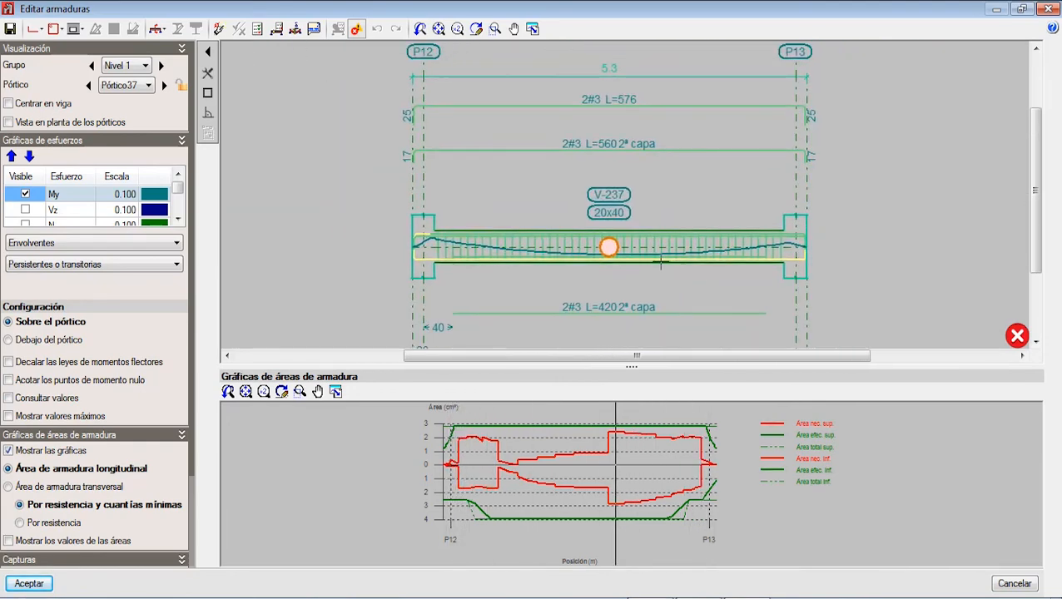
pyautogui.scroll(2, 400, 151)
pyautogui.scroll(-5, 386, 149)
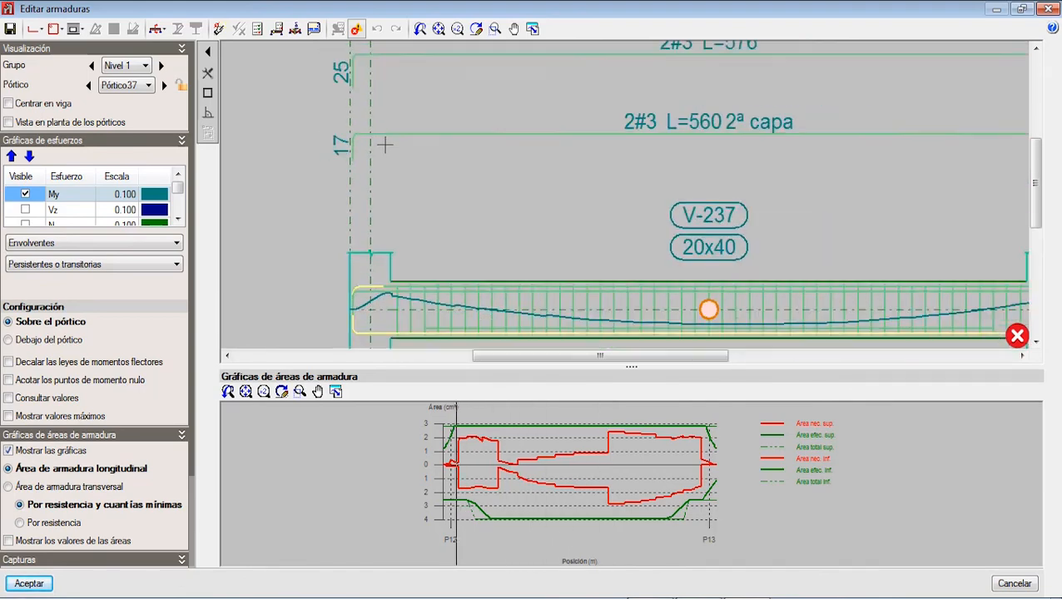
# Step: Examine the lower bars, stirrups, bar lengths and cross-section in the full reinforcement layout of beam V-237
pyautogui.scroll(4, 460, 239)
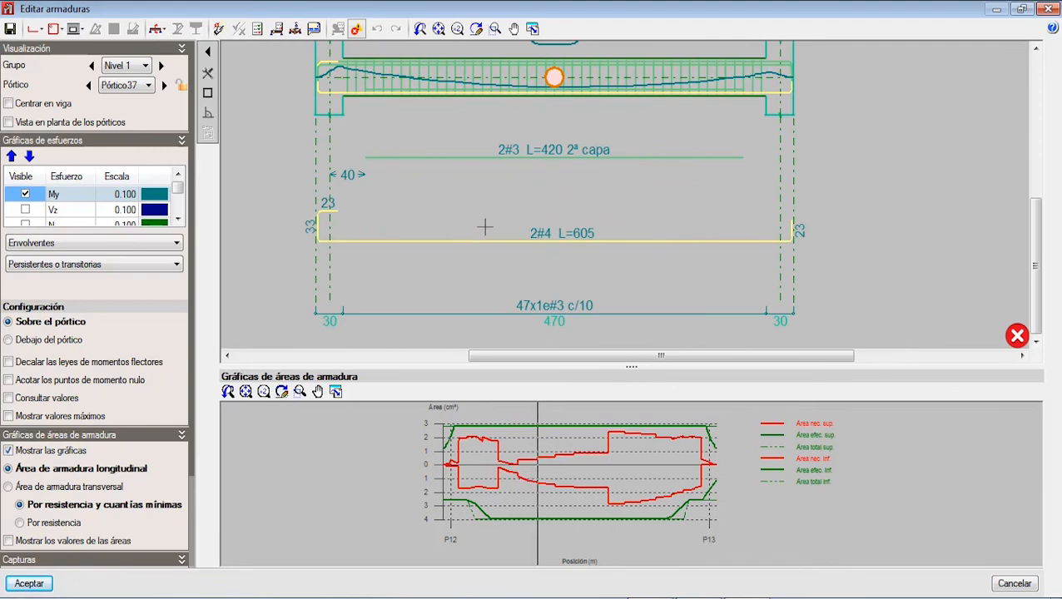
pyautogui.scroll(-3, 481, 226)
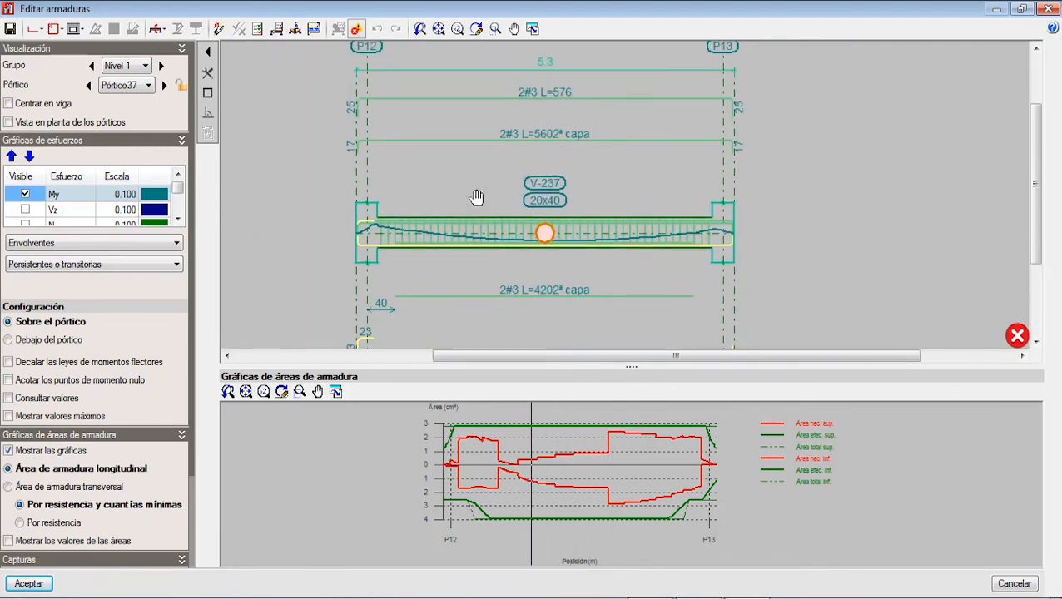
pyautogui.scroll(3, 476, 200)
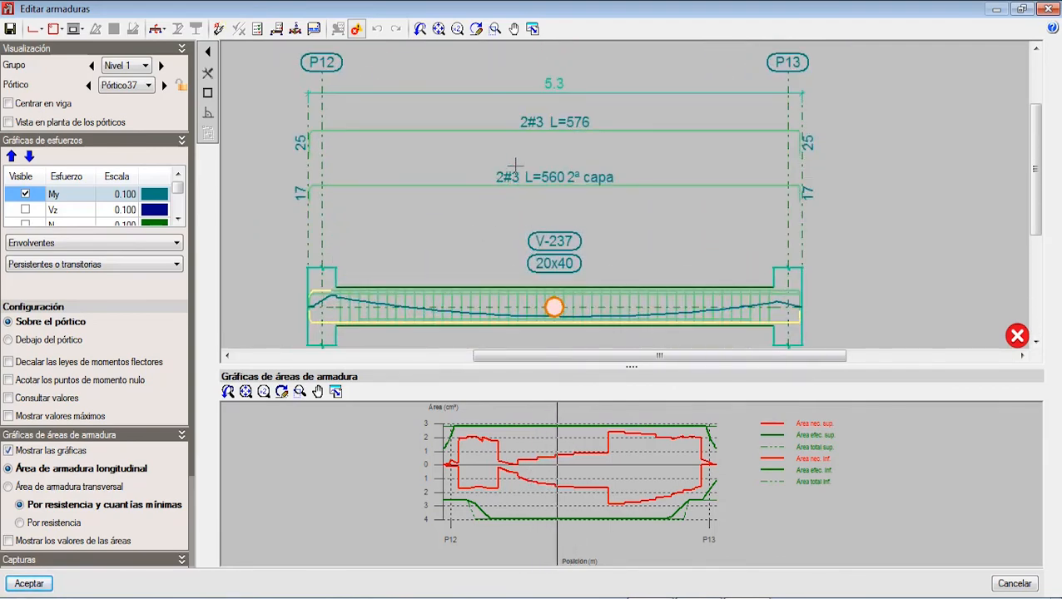
pyautogui.scroll(1, 525, 142)
pyautogui.scroll(-3, 529, 135)
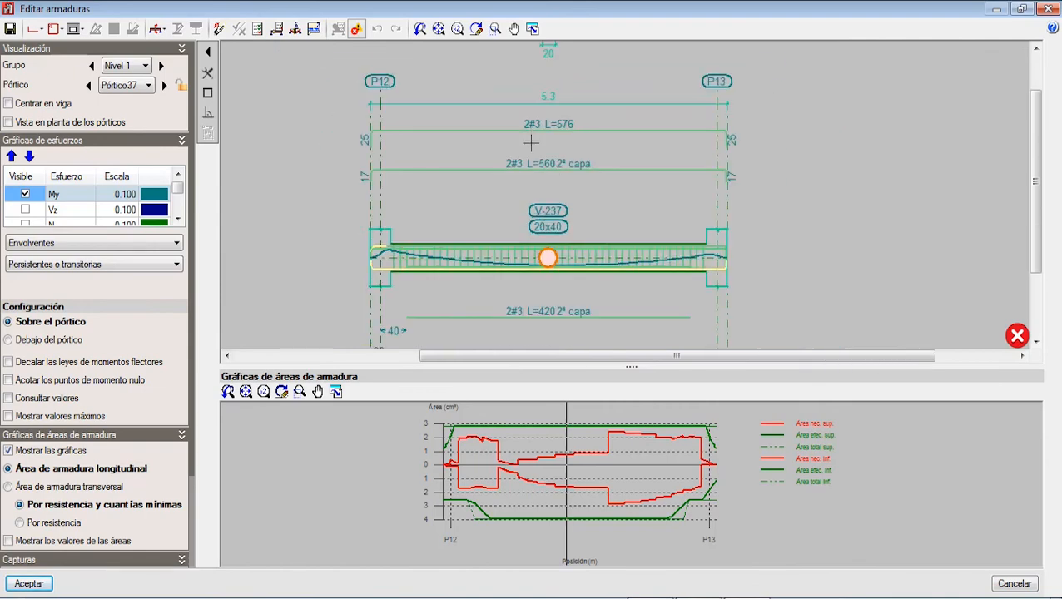
pyautogui.scroll(-2, 521, 155)
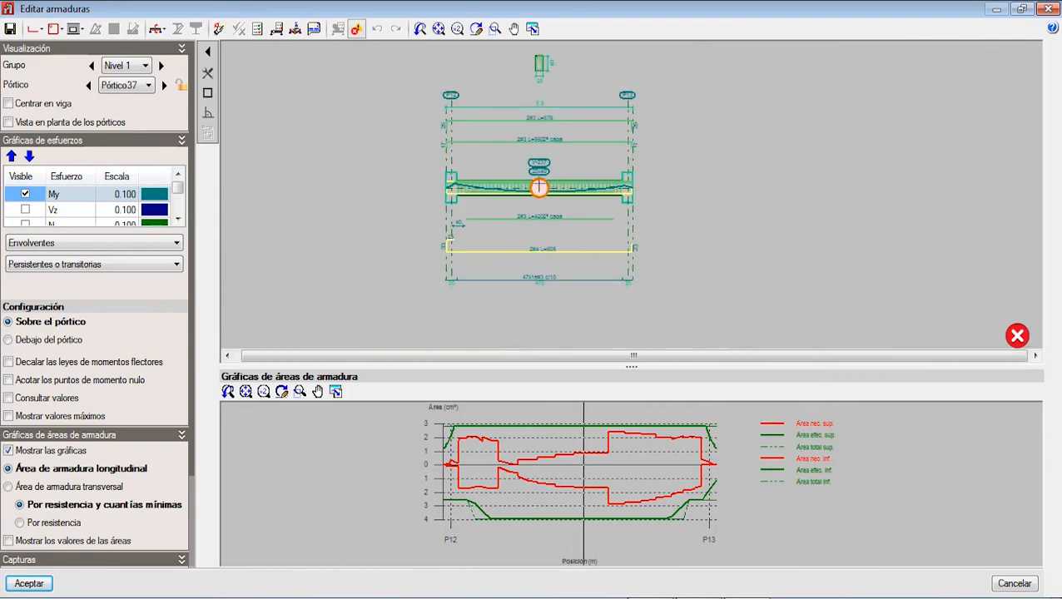
pyautogui.scroll(5, 529, 67)
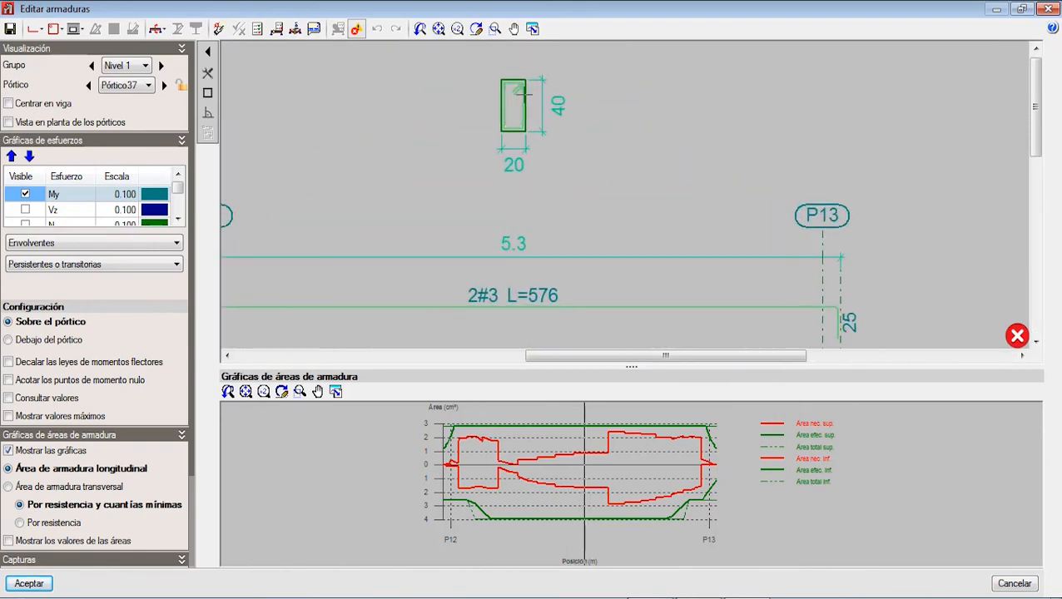
pyautogui.scroll(-3, 517, 123)
pyautogui.scroll(-5, 517, 125)
pyautogui.moveTo(524, 135); pyautogui.dragTo(521, 111, button='middle')
pyautogui.scroll(2, 531, 236)
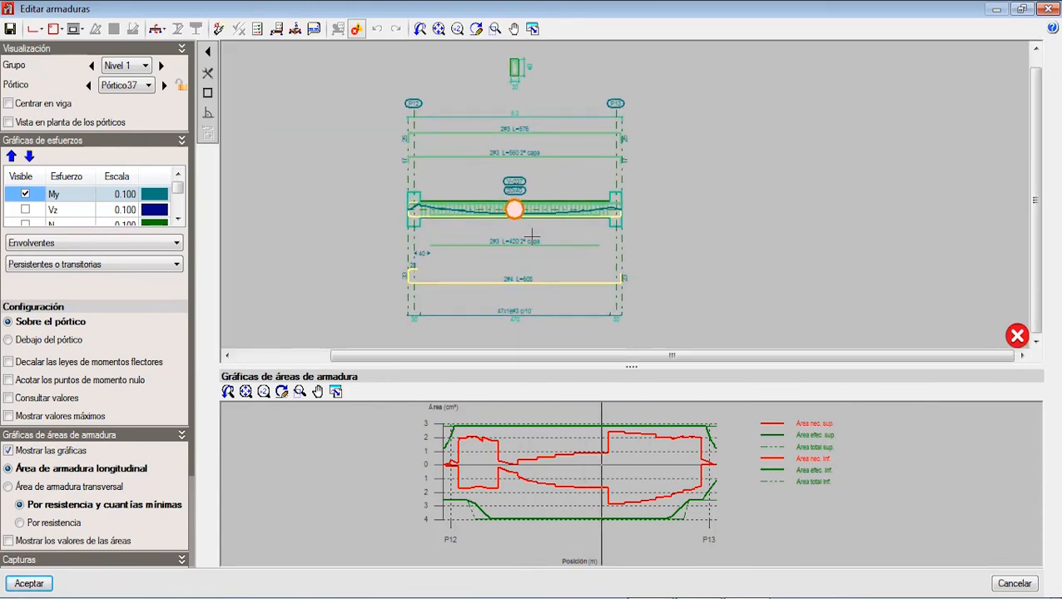
pyautogui.moveTo(523, 171); pyautogui.dragTo(519, 244, button='middle')
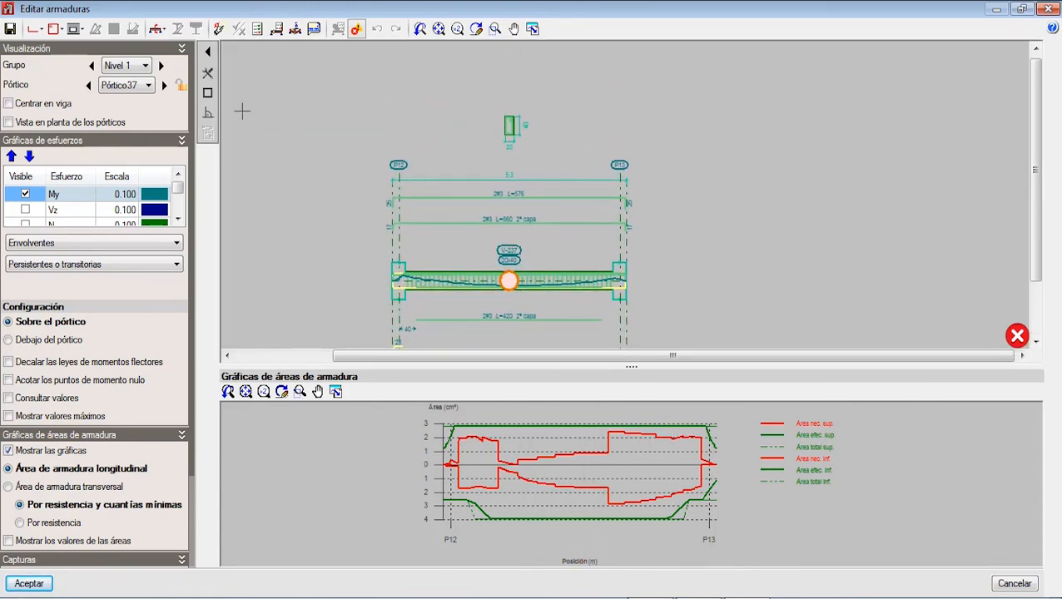
# Step: Open the E.L.U. and E.L.S. checks for beam V-237, review the list of code verifications, and close it
pyautogui.click(258, 30)
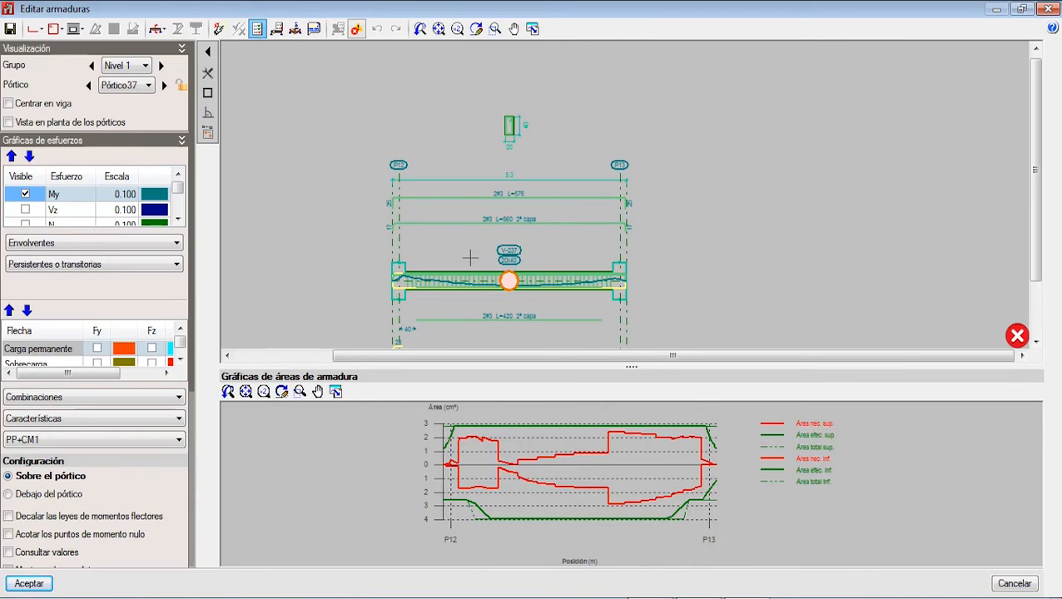
pyautogui.click(508, 280)
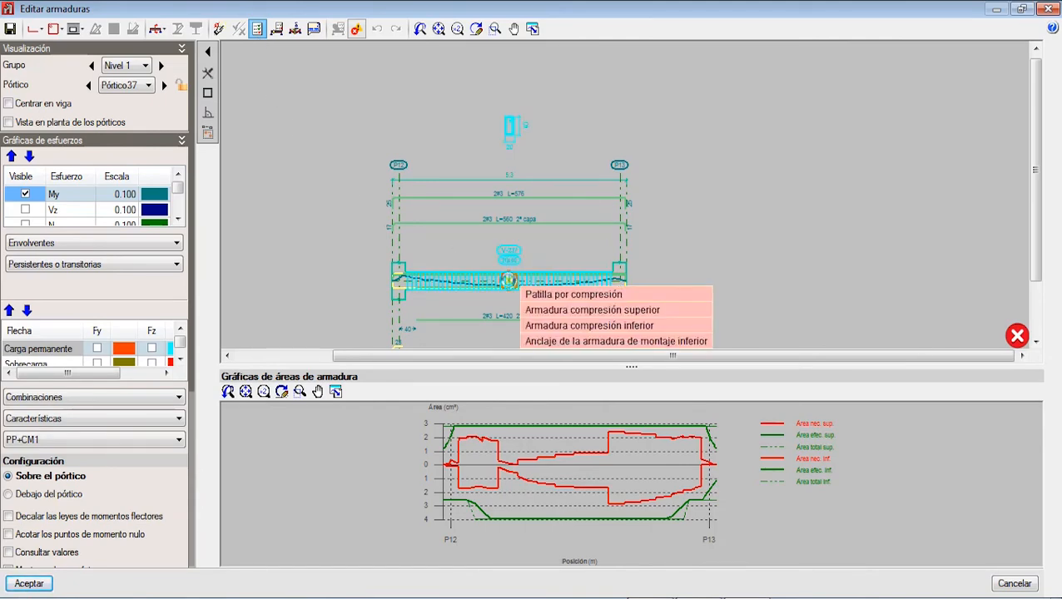
pyautogui.click(510, 283)
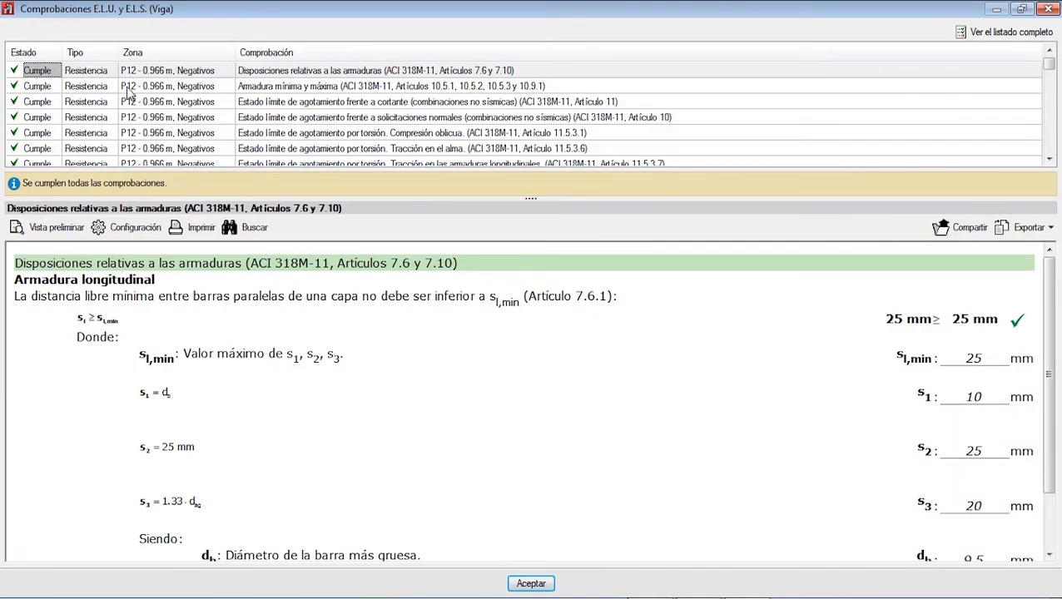
pyautogui.scroll(-4, 133, 95)
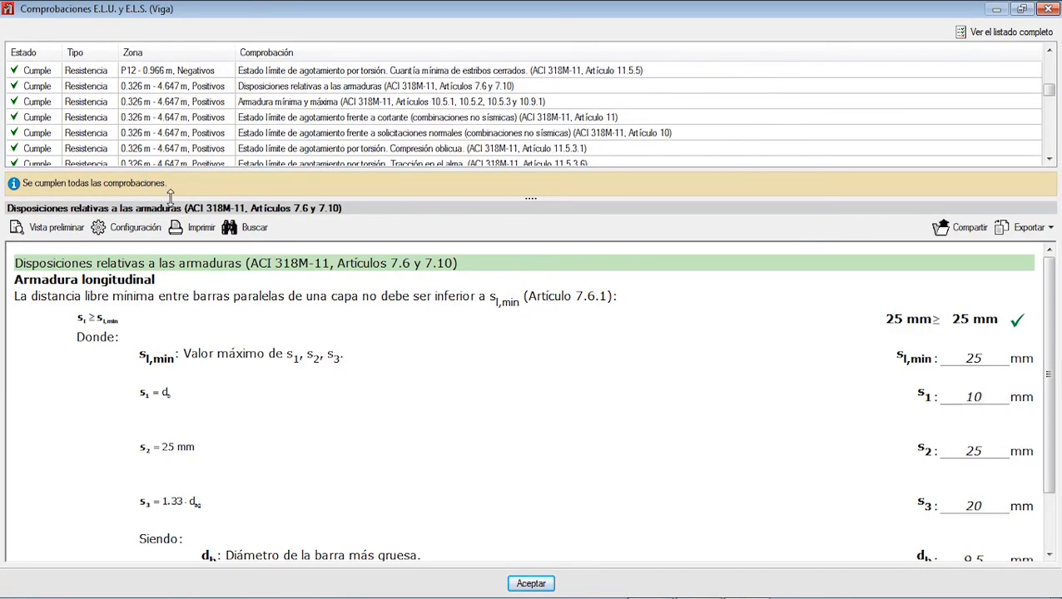
pyautogui.scroll(-5, 160, 119)
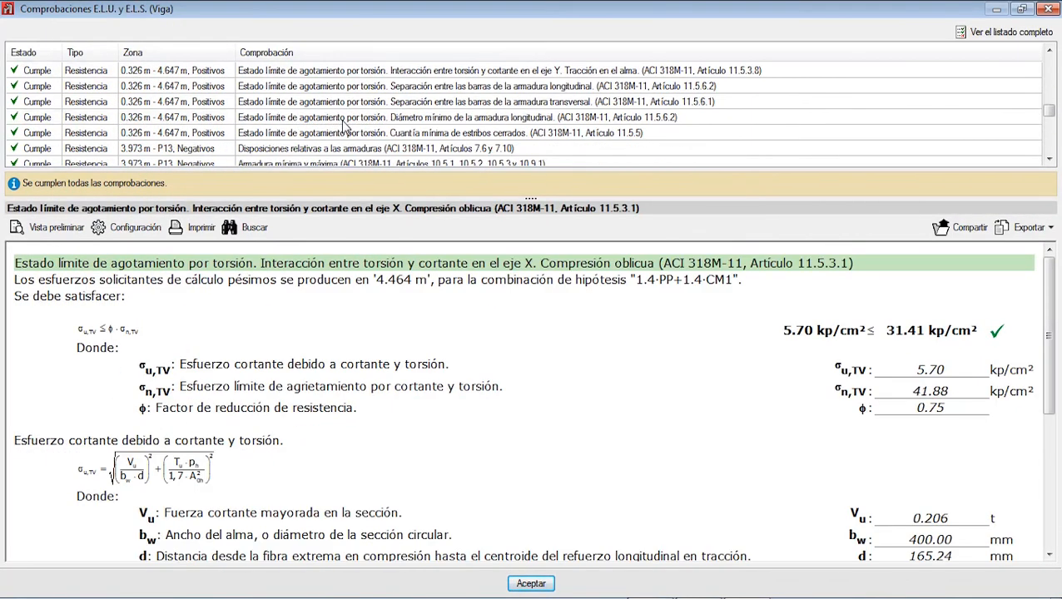
pyautogui.click(360, 136)
pyautogui.scroll(-3, 529, 94)
pyautogui.click(1033, 9)
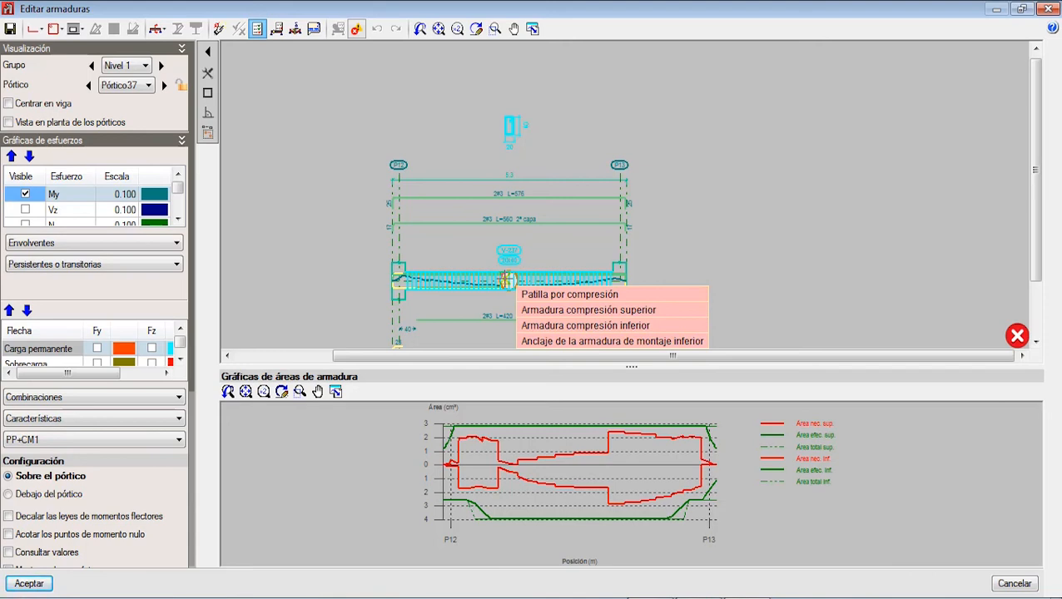
# Step: Close the beam reinforcement editor and open the reinforcement editing of the columns
pyautogui.click(1051, 9)
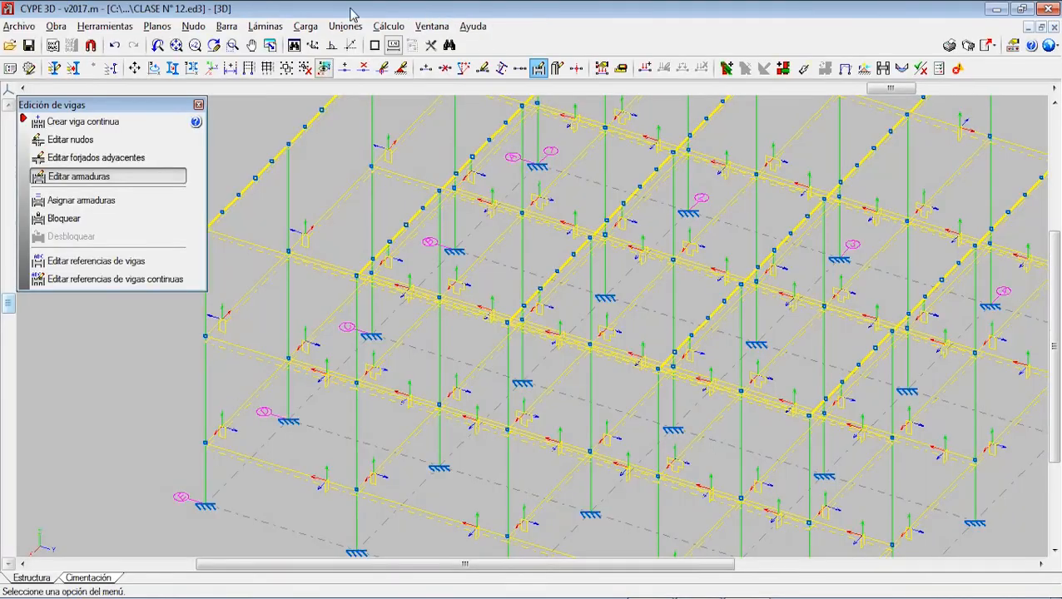
pyautogui.click(225, 27)
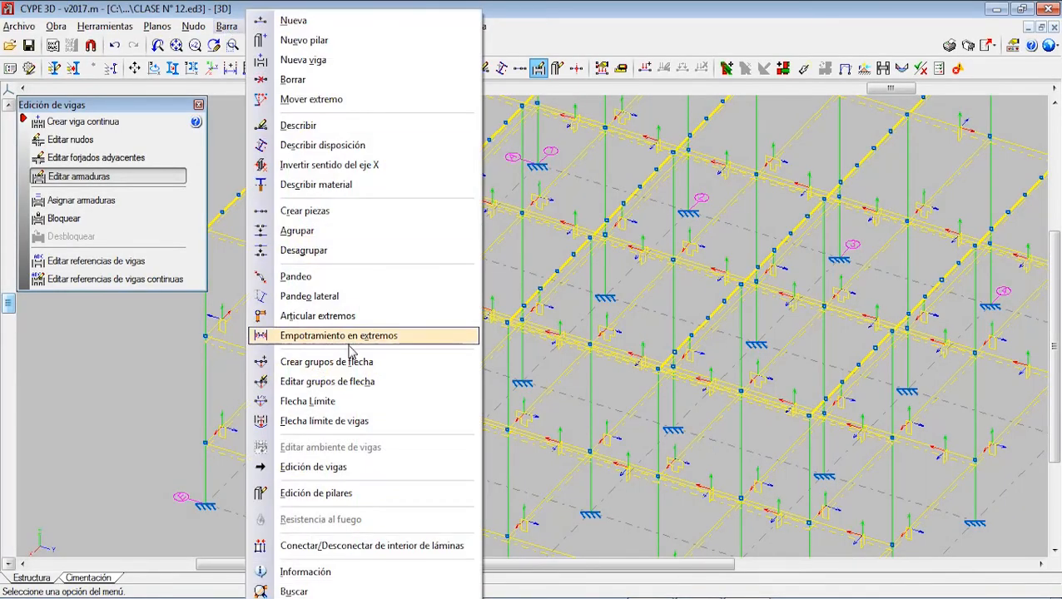
pyautogui.click(340, 494)
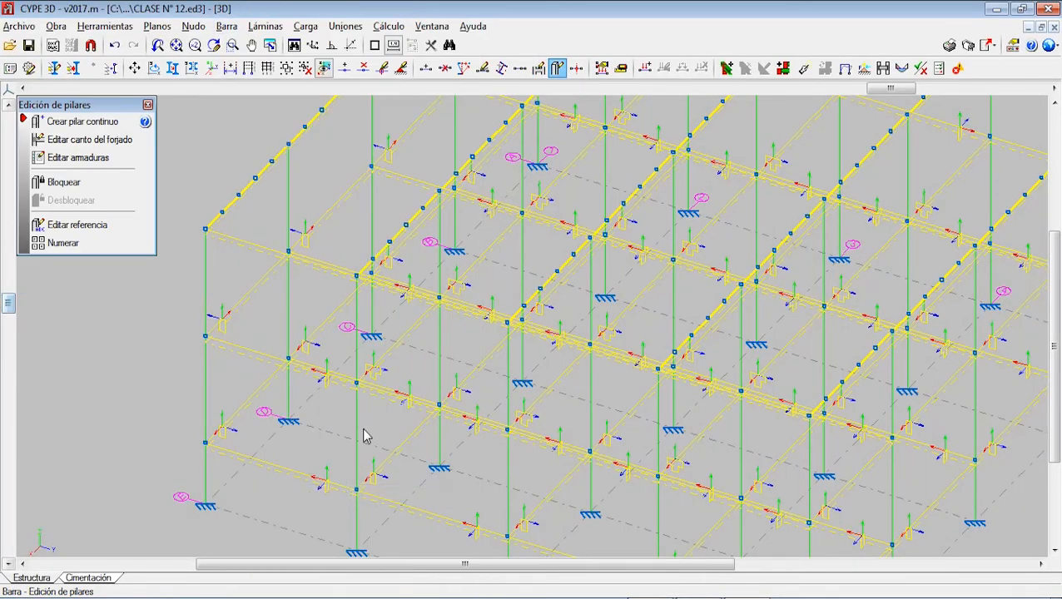
pyautogui.click(93, 159)
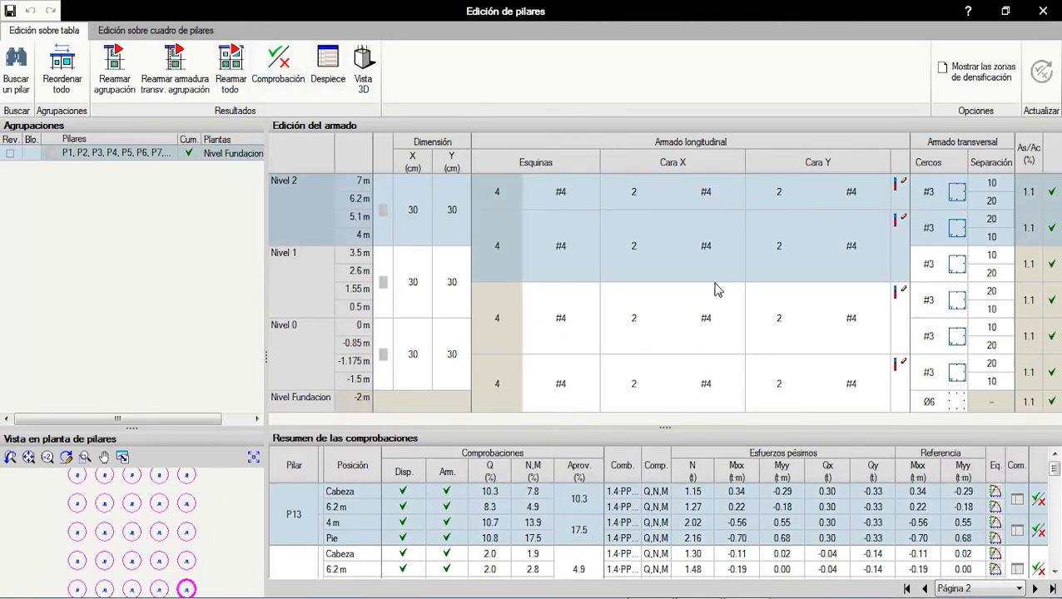
# Step: Examine the equilibrium diagram of column P13's Cabeza section, including its stress block and rotated 3D interaction surface, and close it
pyautogui.click(996, 494)
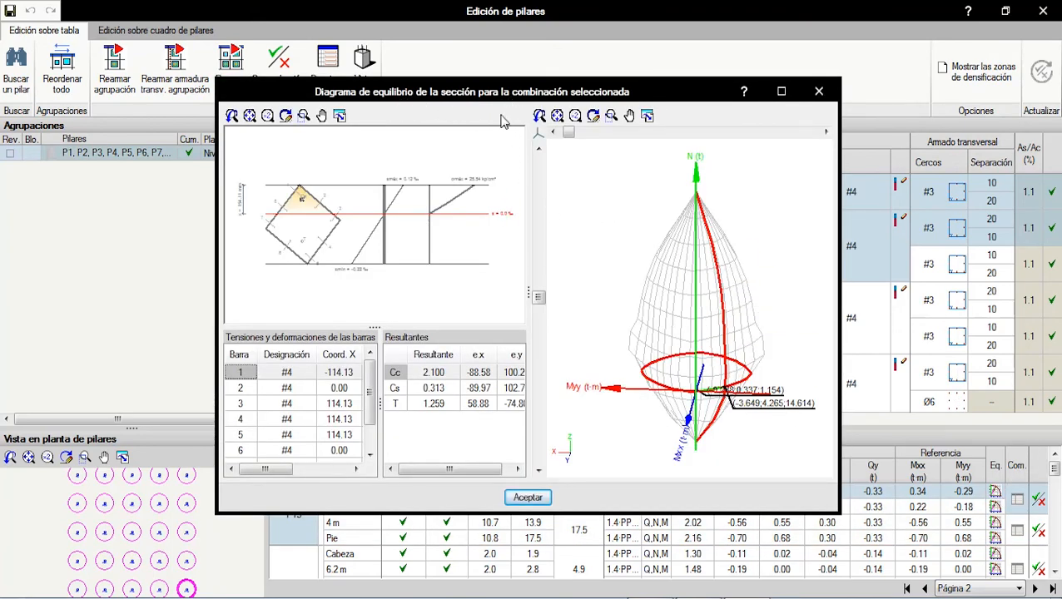
pyautogui.click(781, 92)
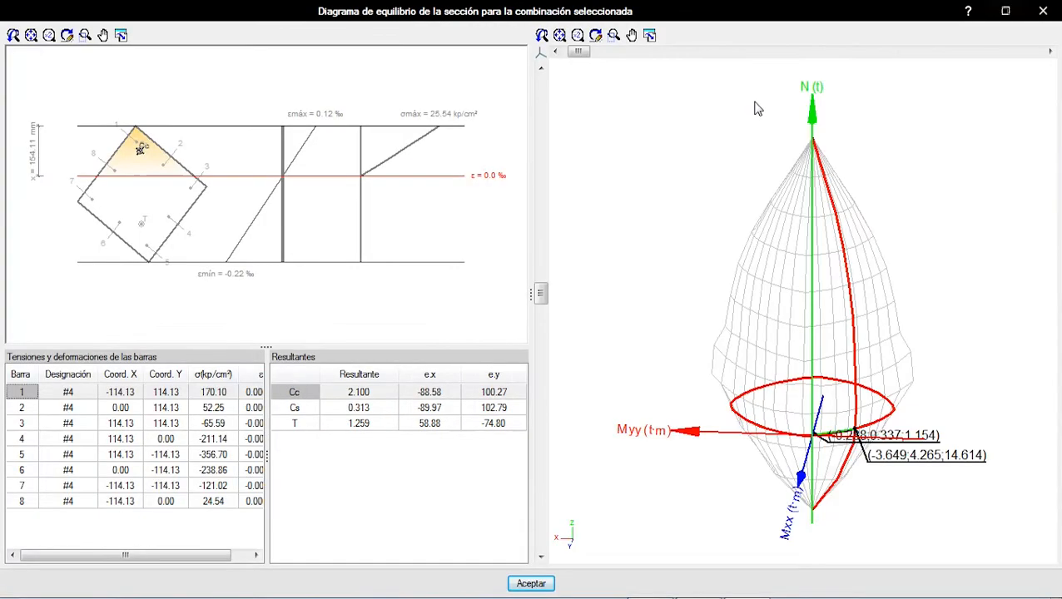
pyautogui.scroll(-5, 381, 159)
pyautogui.scroll(5, 386, 168)
pyautogui.scroll(-1, 387, 169)
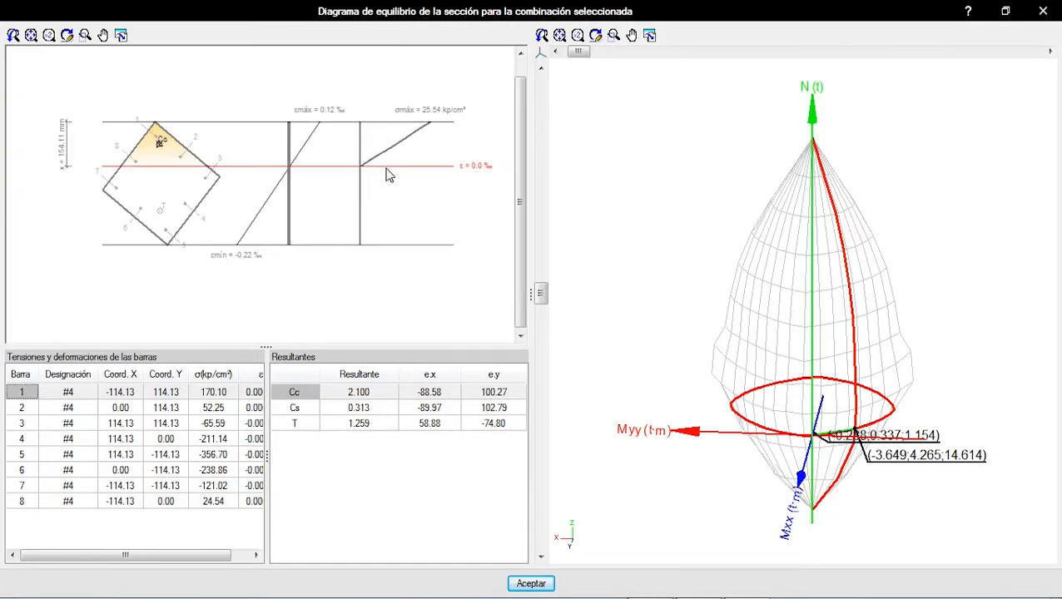
pyautogui.scroll(-1, 383, 175)
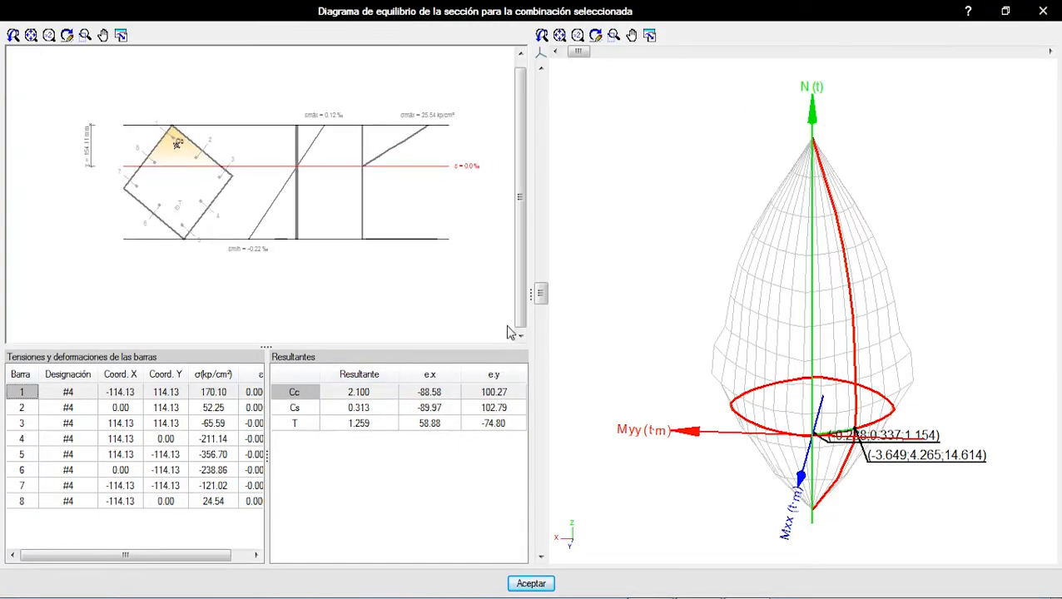
pyautogui.scroll(-4, 662, 301)
pyautogui.scroll(3, 676, 302)
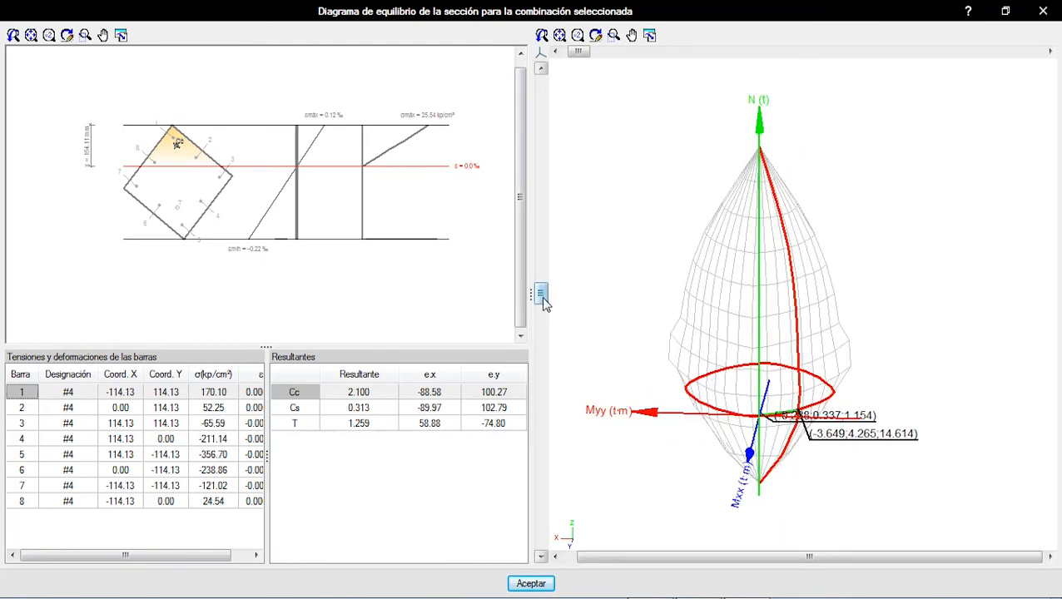
pyautogui.moveTo(543, 299); pyautogui.dragTo(585, 317)
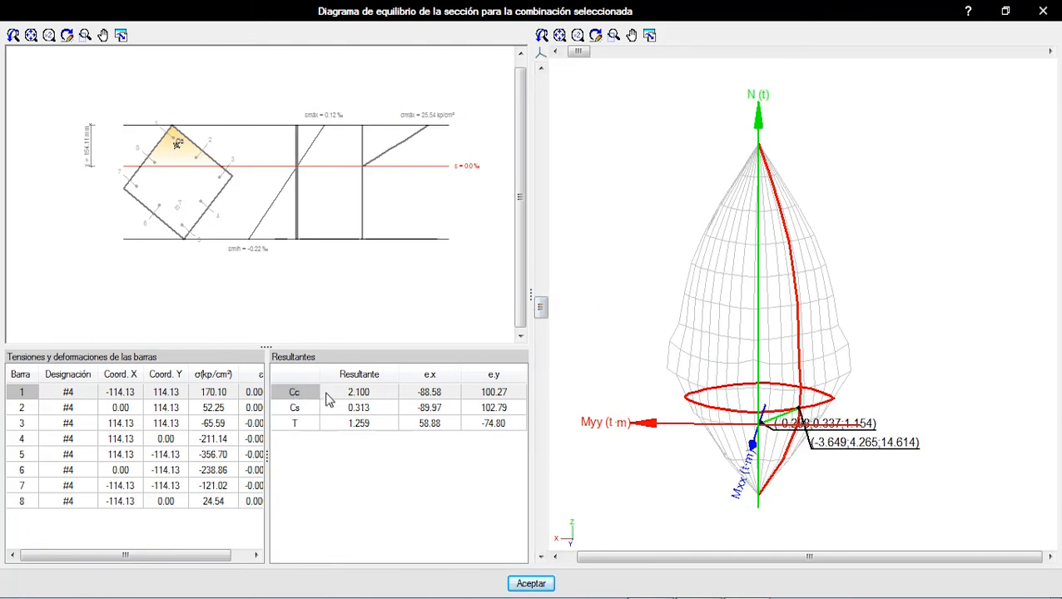
pyautogui.click(1043, 11)
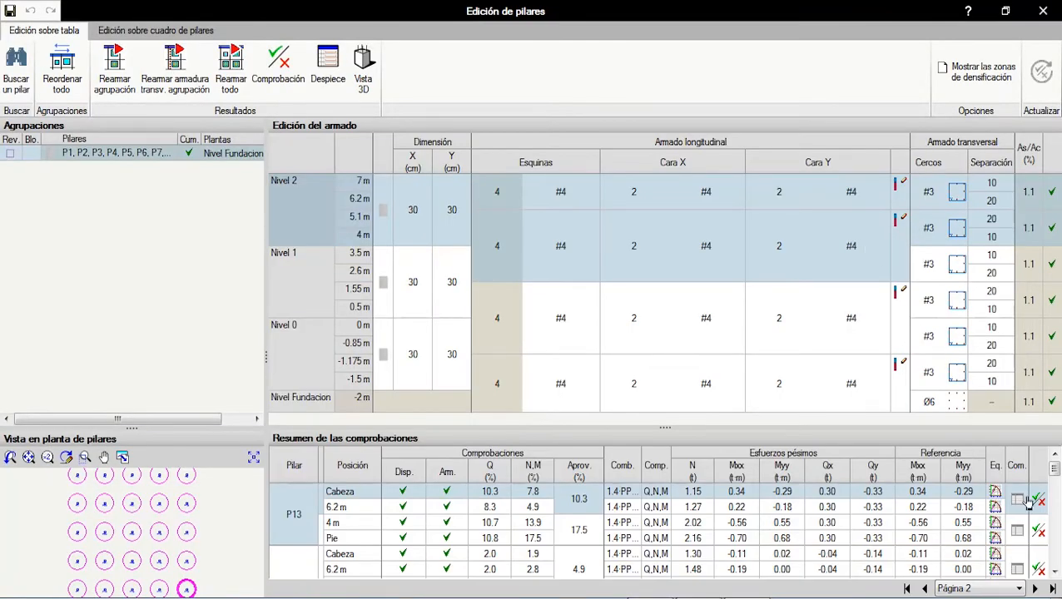
# Step: Open the list of code checks for column P13, review it, and close it
pyautogui.click(1039, 502)
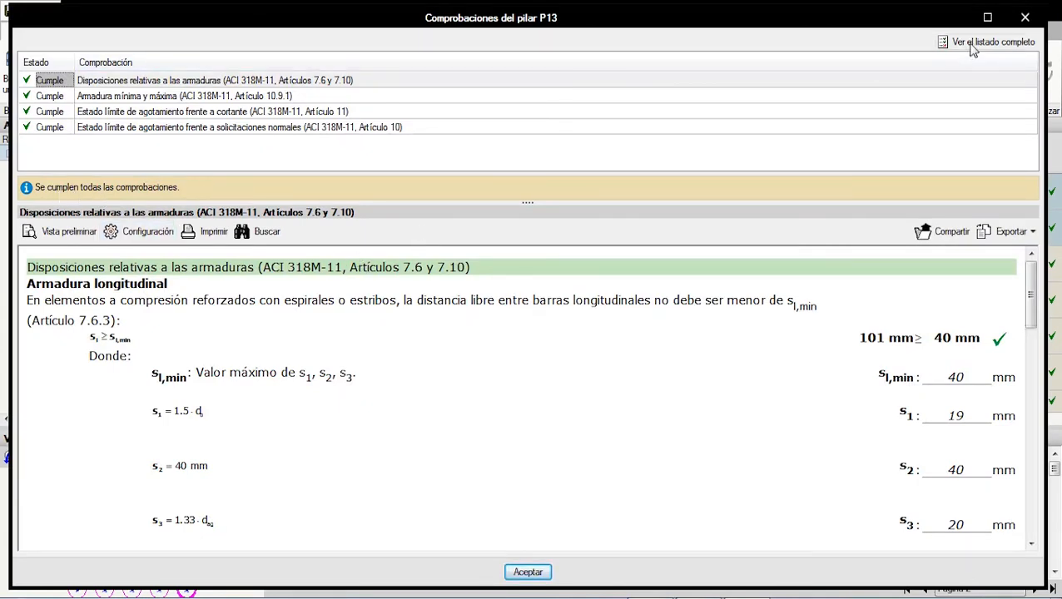
pyautogui.click(1025, 18)
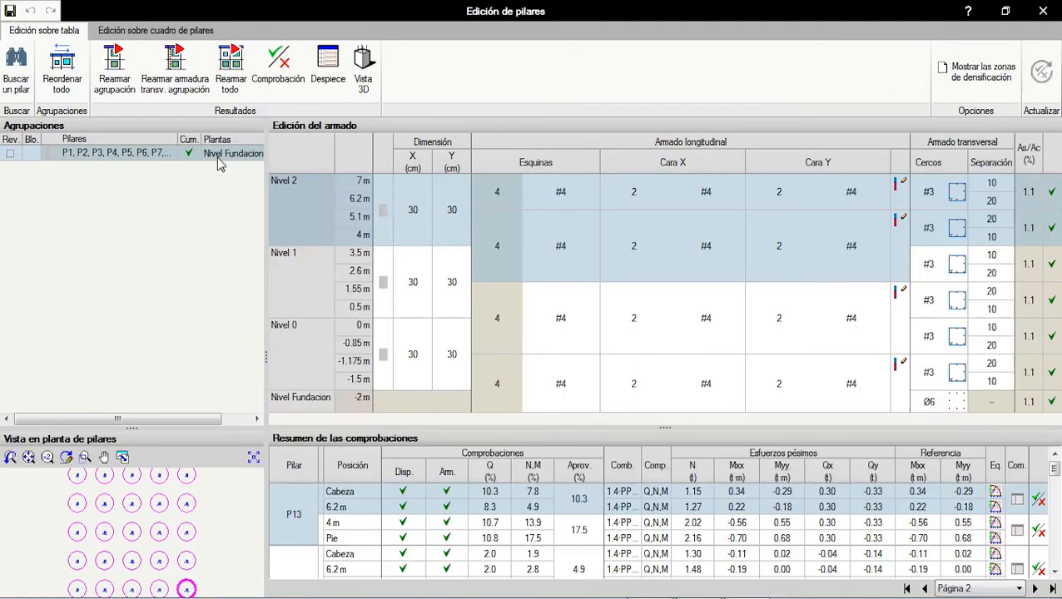
# Step: Open the reinforcement detail drawing (Despiece) of column P13 and examine its lowest stretch at Nivel Fundacion
pyautogui.click(326, 70)
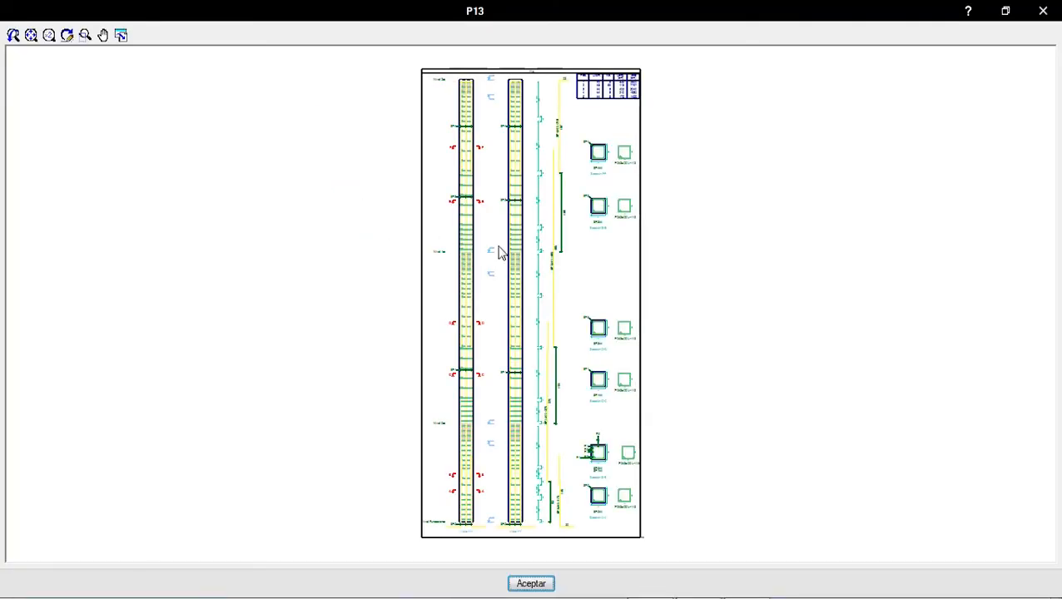
pyautogui.scroll(3, 569, 191)
pyautogui.scroll(-1, 534, 84)
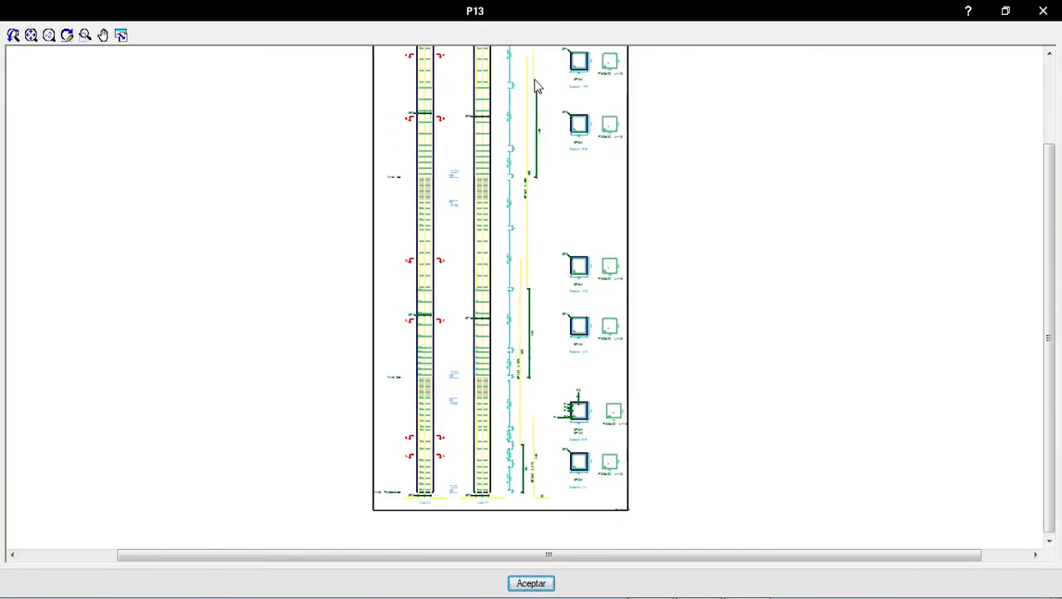
pyautogui.scroll(2, 577, 380)
pyautogui.scroll(3, 573, 307)
pyautogui.scroll(-1, 571, 244)
pyautogui.scroll(1, 570, 249)
pyautogui.scroll(-1, 568, 256)
pyautogui.moveTo(529, 308); pyautogui.dragTo(525, 120, button='middle')
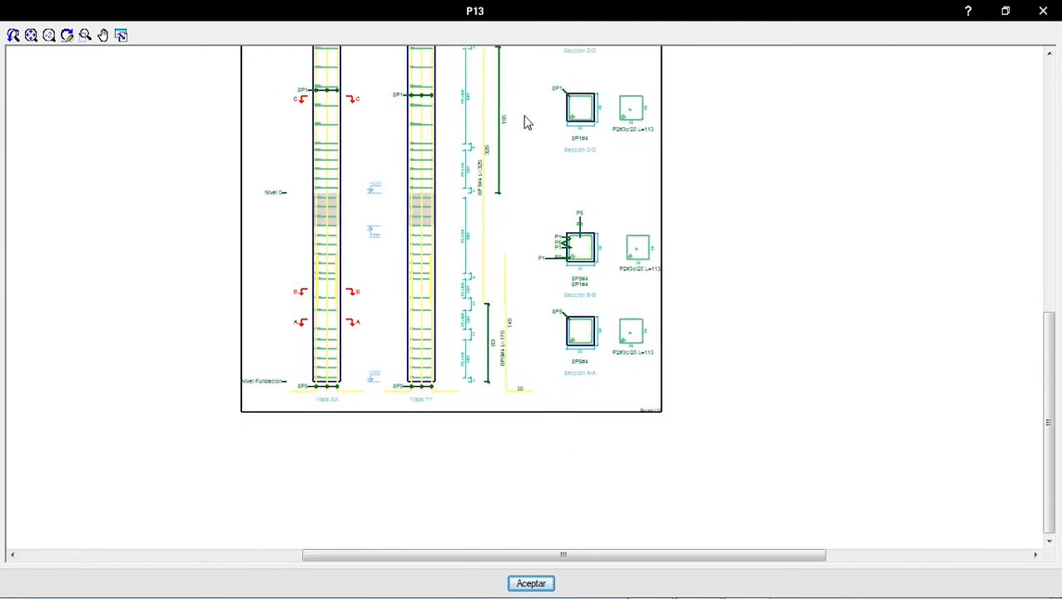
# Step: Examine the stirrups and longitudinal bars of column P13 upwards from the foundation, past Nivel 1, to the top
pyautogui.moveTo(420, 338); pyautogui.dragTo(497, 303, button='middle')
pyautogui.scroll(5, 323, 358)
pyautogui.scroll(-3, 325, 339)
pyautogui.moveTo(326, 275); pyautogui.dragTo(294, 501, button='middle')
pyautogui.scroll(2, 294, 352)
pyautogui.scroll(2, 291, 348)
pyautogui.scroll(-2, 322, 325)
pyautogui.moveTo(318, 364); pyautogui.dragTo(312, 568, button='middle')
pyautogui.scroll(1, 276, 277)
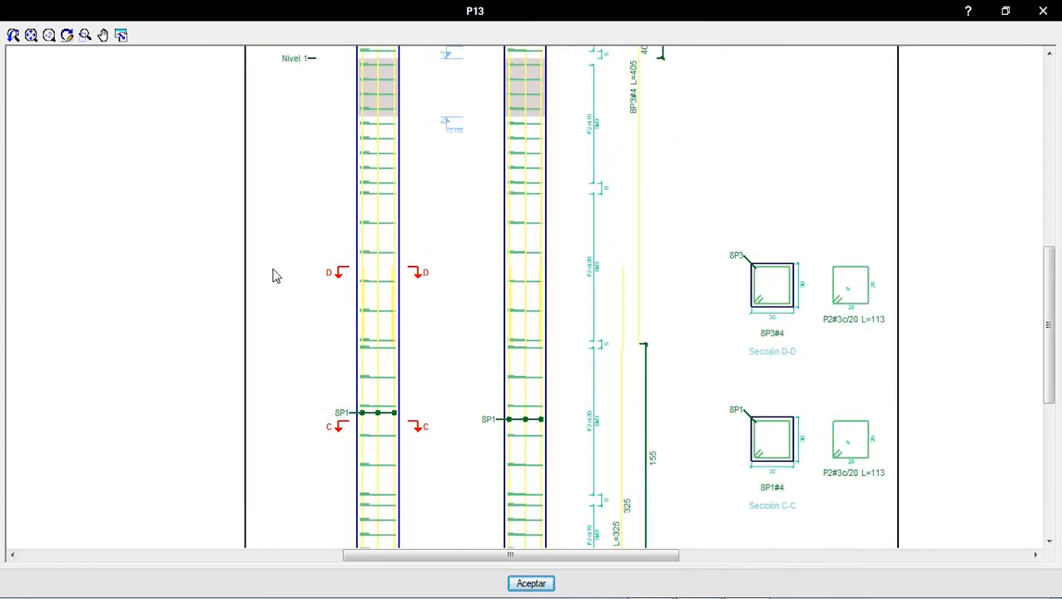
pyautogui.moveTo(291, 250); pyautogui.dragTo(297, 429, button='middle')
pyautogui.scroll(-1, 305, 233)
pyautogui.moveTo(319, 323); pyautogui.dragTo(327, 489, button='middle')
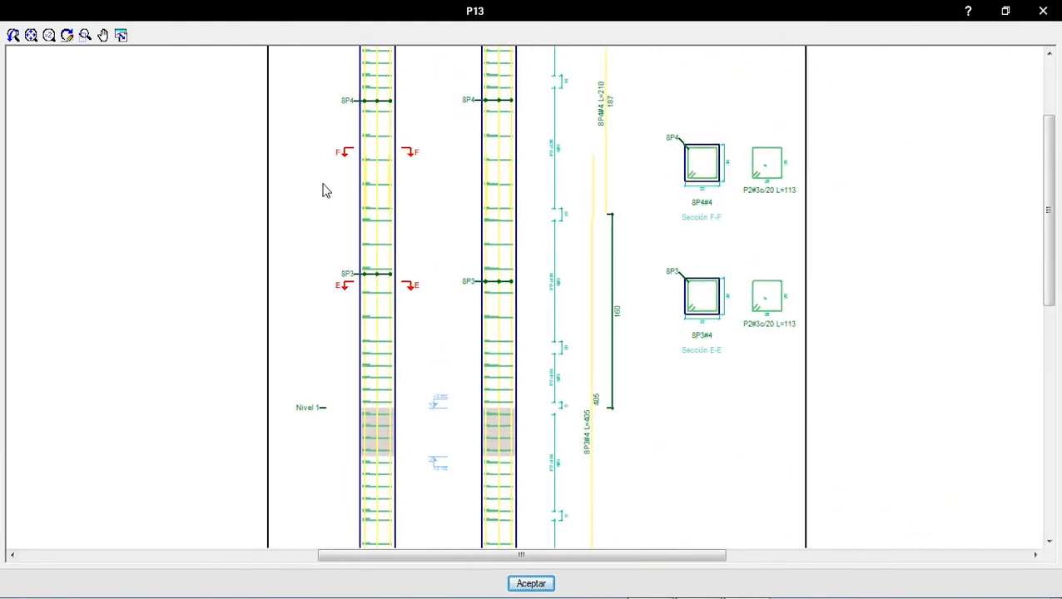
pyautogui.moveTo(328, 190); pyautogui.dragTo(327, 487, button='middle')
# Step: Examine the top of column P13's drawing: the 8P4 bars, section F-F and the bar schedule table
pyautogui.scroll(1, 331, 297)
pyautogui.scroll(-3, 332, 292)
pyautogui.moveTo(358, 356); pyautogui.dragTo(365, 169, button='middle')
pyautogui.moveTo(455, 213); pyautogui.dragTo(364, 300, button='middle')
pyautogui.scroll(2, 455, 255)
pyautogui.scroll(4, 441, 320)
pyautogui.scroll(-1, 441, 318)
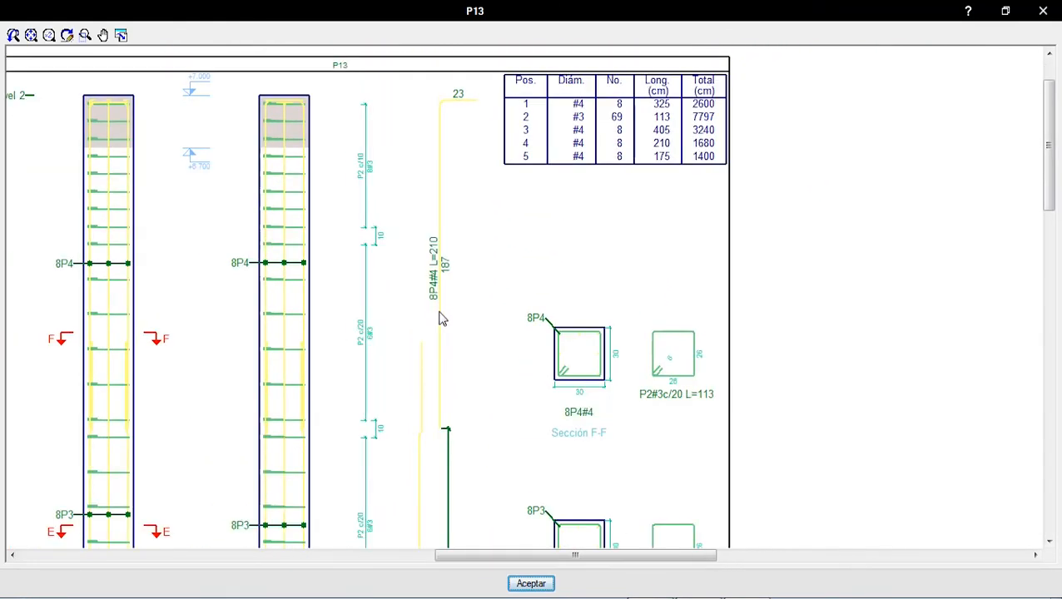
pyautogui.scroll(4, 441, 349)
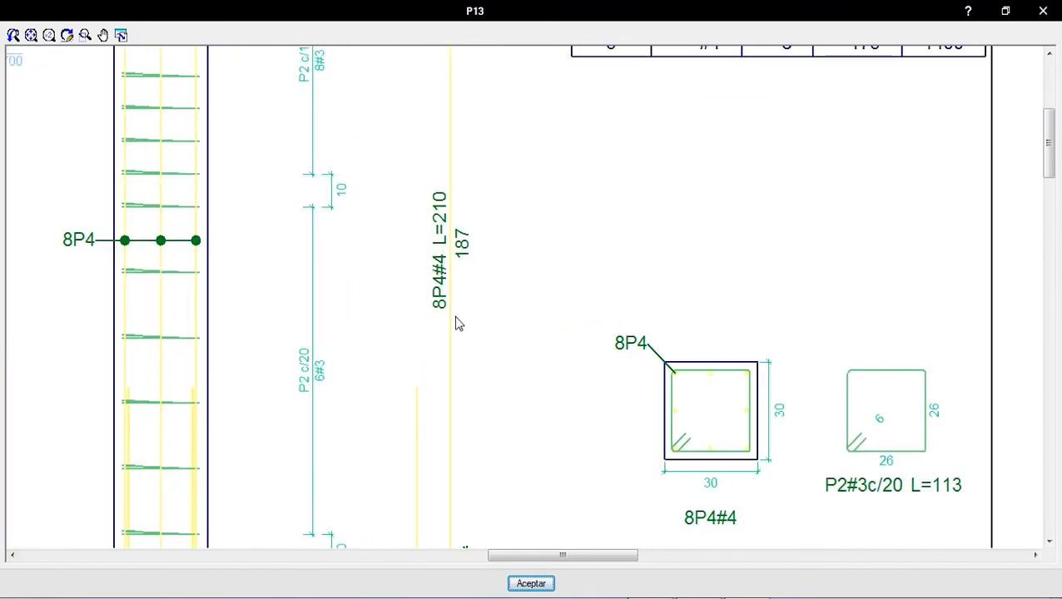
pyautogui.scroll(-5, 451, 348)
pyautogui.scroll(1, 502, 231)
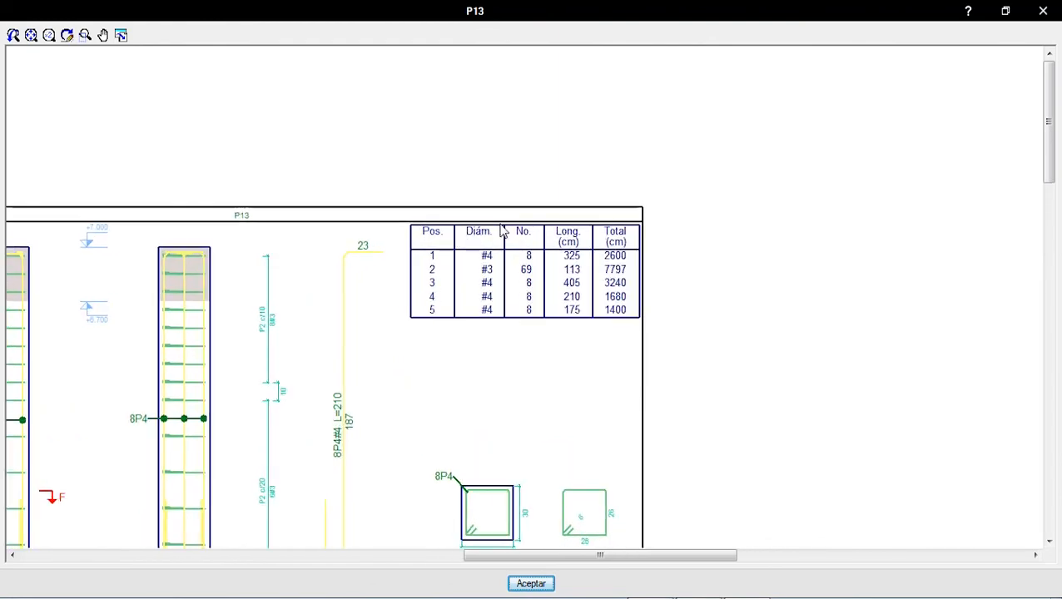
pyautogui.scroll(3, 502, 231)
pyautogui.scroll(-3, 525, 245)
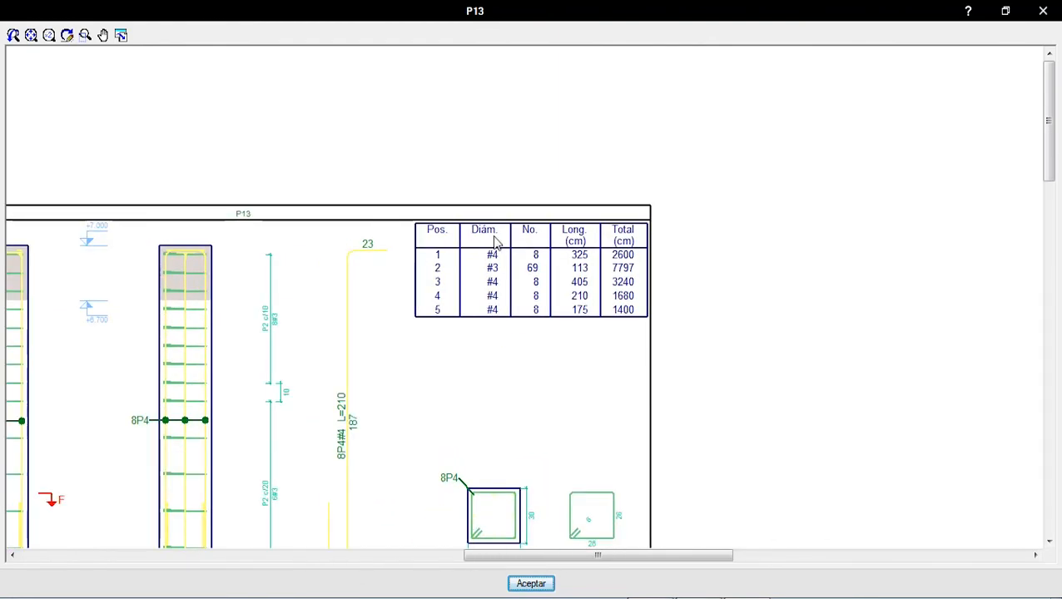
pyautogui.scroll(-4, 496, 242)
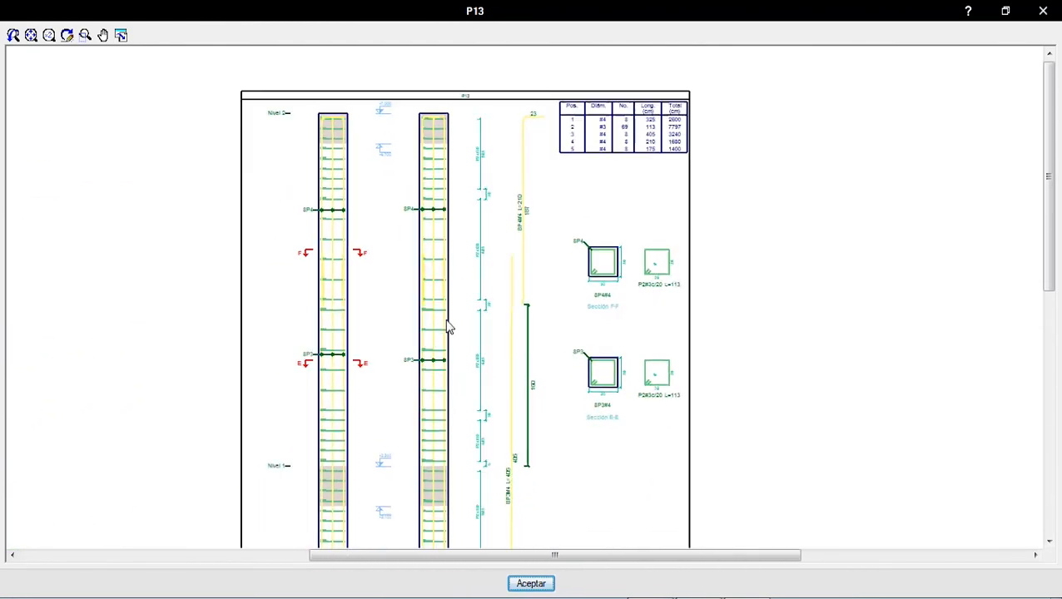
# Step: Examine column P13's elevations and bar laps downwards from Nivel 2 to the foundation
pyautogui.scroll(2, 454, 333)
pyautogui.scroll(-3, 380, 251)
pyautogui.scroll(1, 383, 254)
pyautogui.scroll(-2, 472, 306)
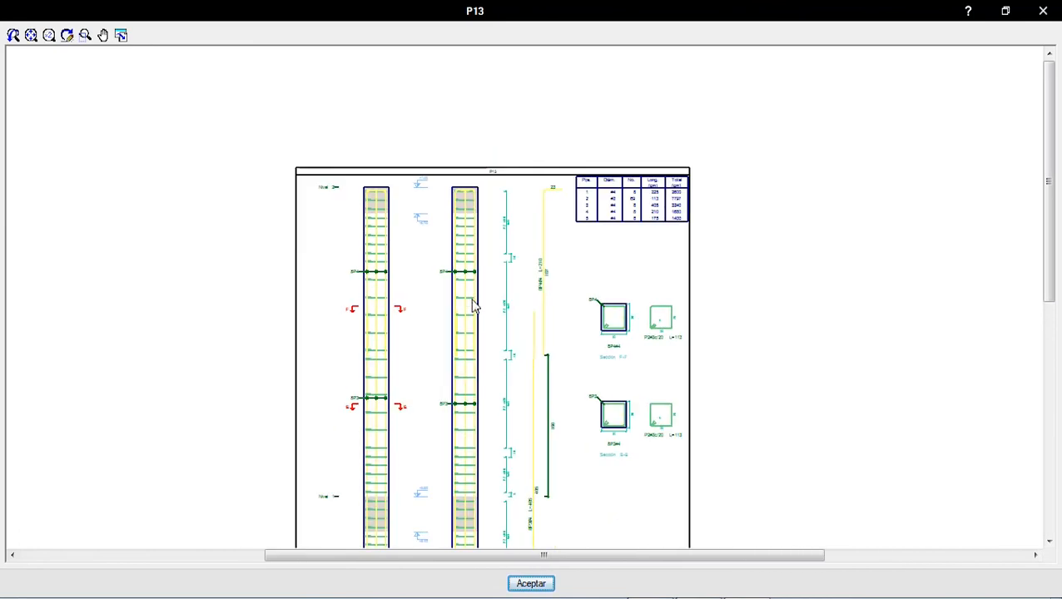
pyautogui.moveTo(472, 300); pyautogui.dragTo(494, 132, button='middle')
pyautogui.moveTo(428, 105); pyautogui.dragTo(429, 216, button='middle')
pyautogui.scroll(-1, 454, 321)
pyautogui.moveTo(459, 339); pyautogui.dragTo(454, 202, button='middle')
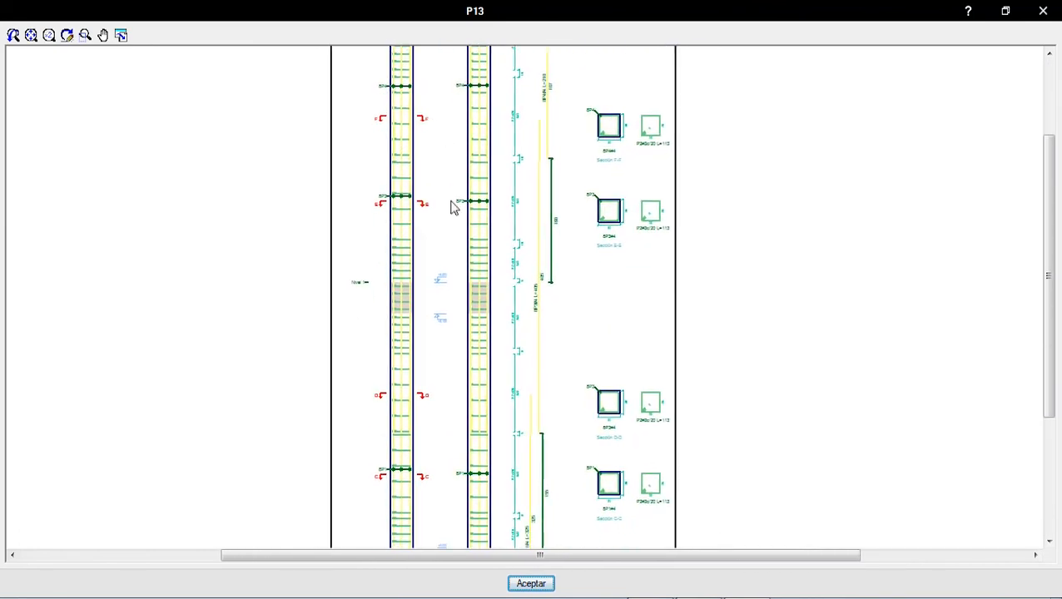
pyautogui.scroll(2, 449, 307)
pyautogui.scroll(-3, 449, 293)
pyautogui.moveTo(455, 301); pyautogui.dragTo(450, 194, button='middle')
pyautogui.moveTo(489, 386); pyautogui.dragTo(492, 276, button='middle')
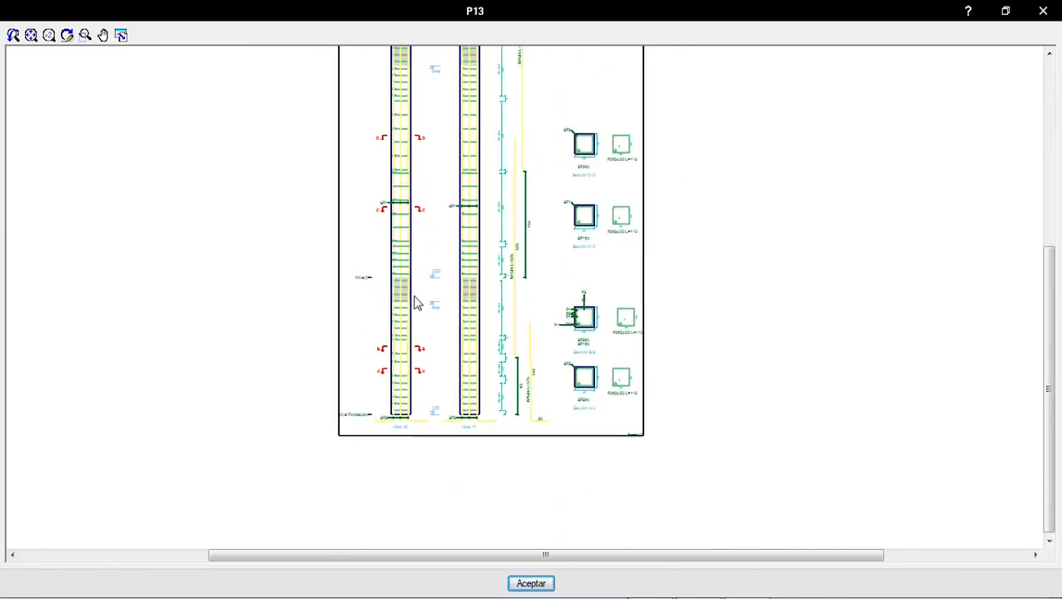
# Step: Examine the starter bars and sections A-A and B-B at the base of column P13, and close the drawing
pyautogui.scroll(1, 494, 301)
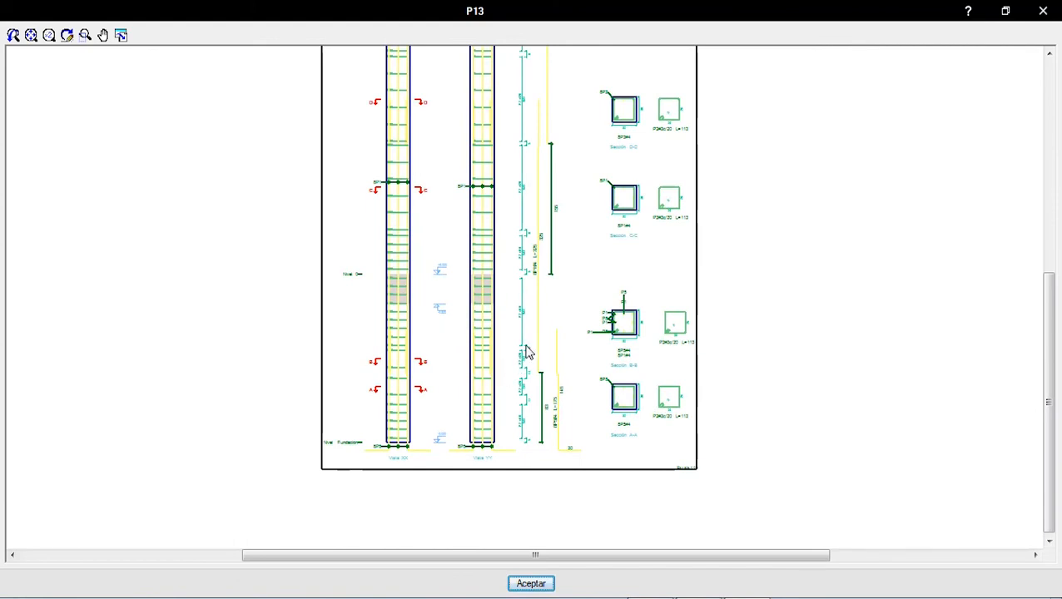
pyautogui.scroll(4, 639, 388)
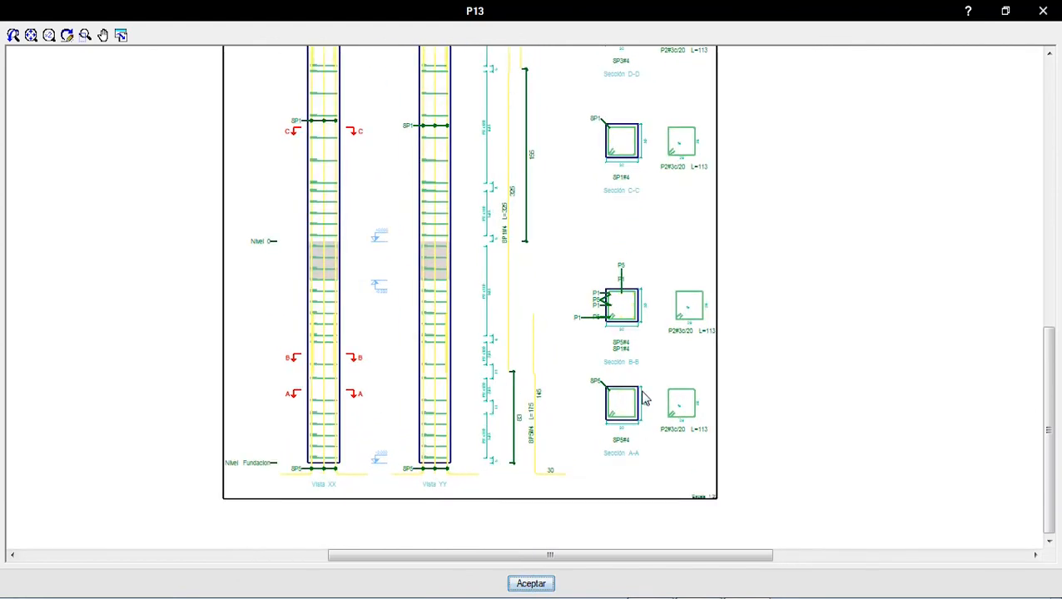
pyautogui.moveTo(589, 348); pyautogui.dragTo(386, 214, button='middle')
pyautogui.scroll(2, 494, 273)
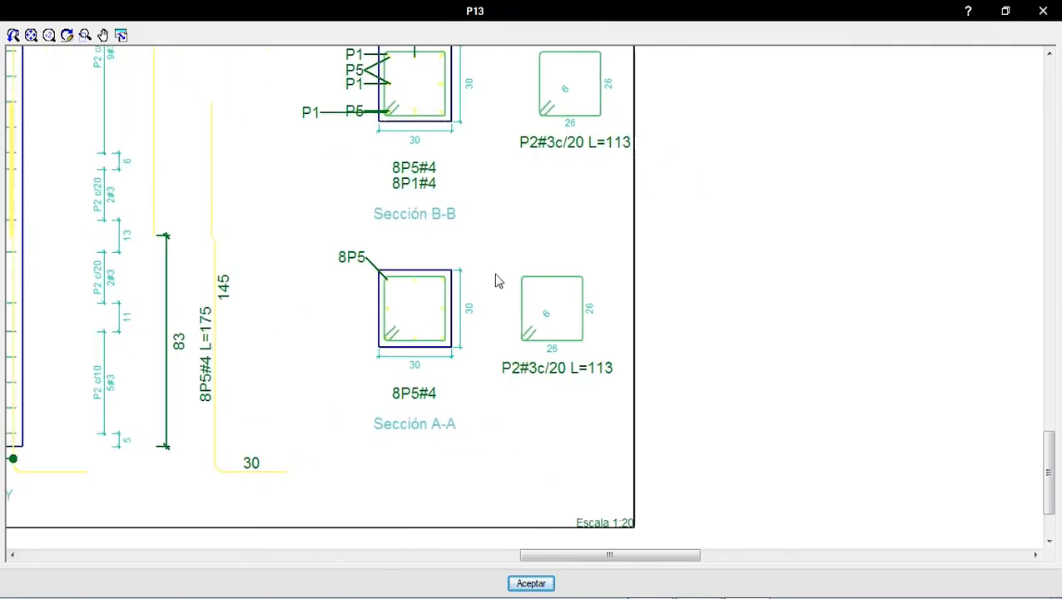
pyautogui.scroll(-6, 311, 262)
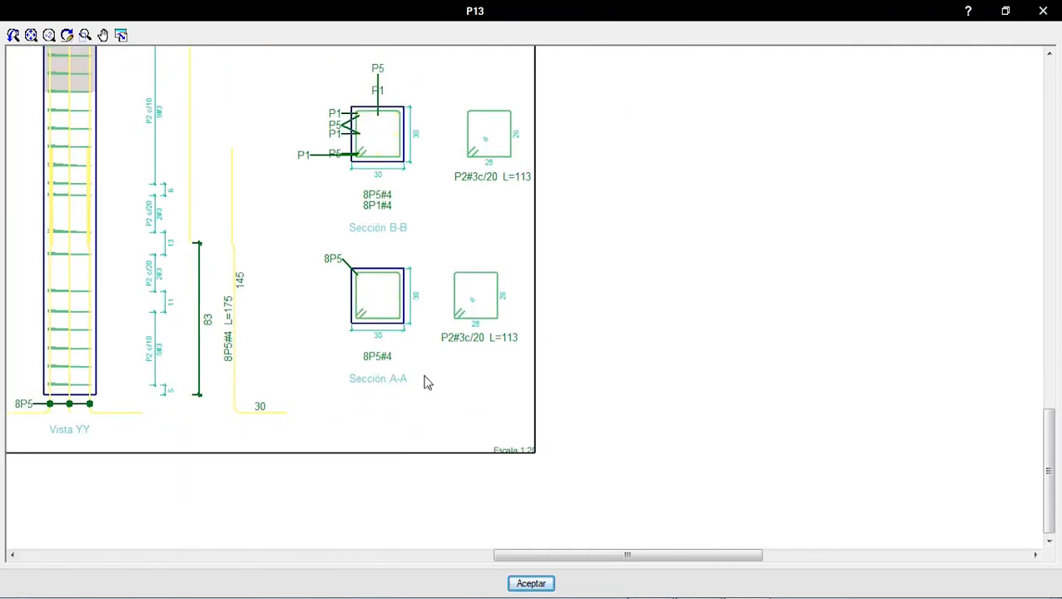
pyautogui.click(539, 584)
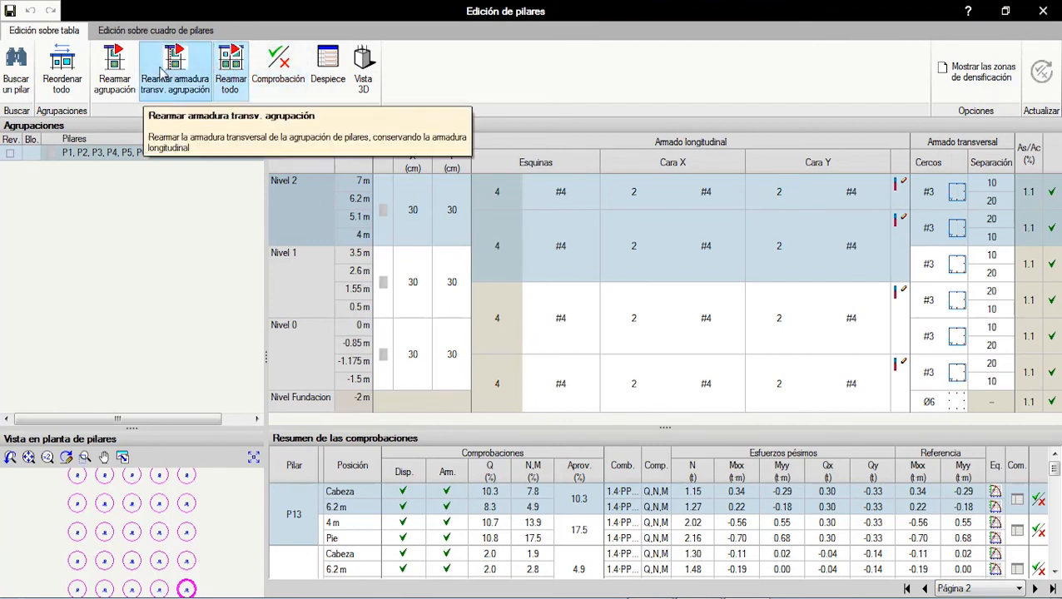
# Step: Review the circular and rectangular section types for the Nivel 2 column stretch, and close the options without applying a change
pyautogui.click(382, 213)
pyautogui.click(671, 170)
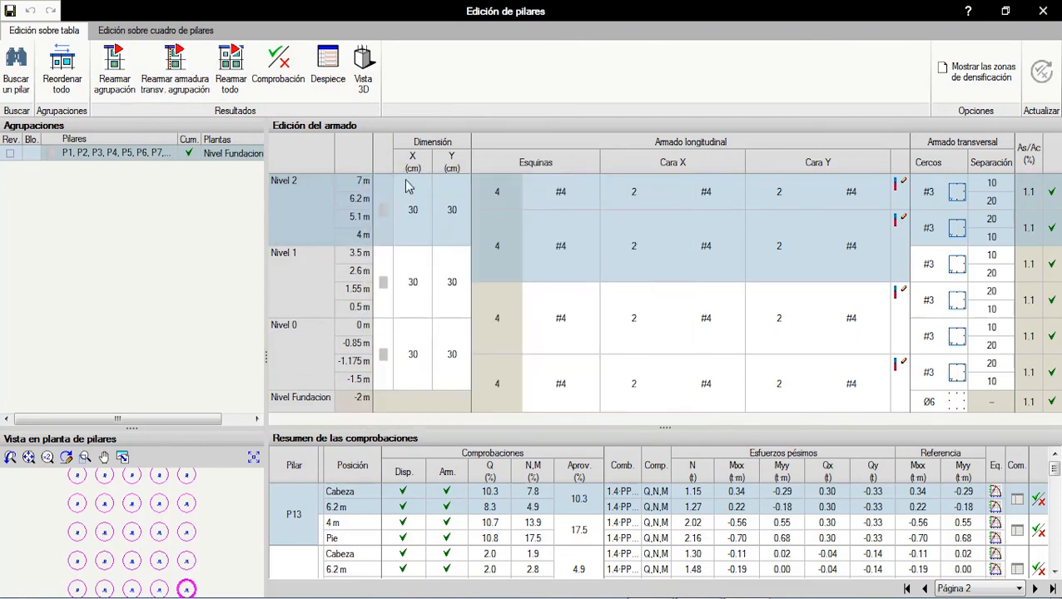
pyautogui.click(606, 217)
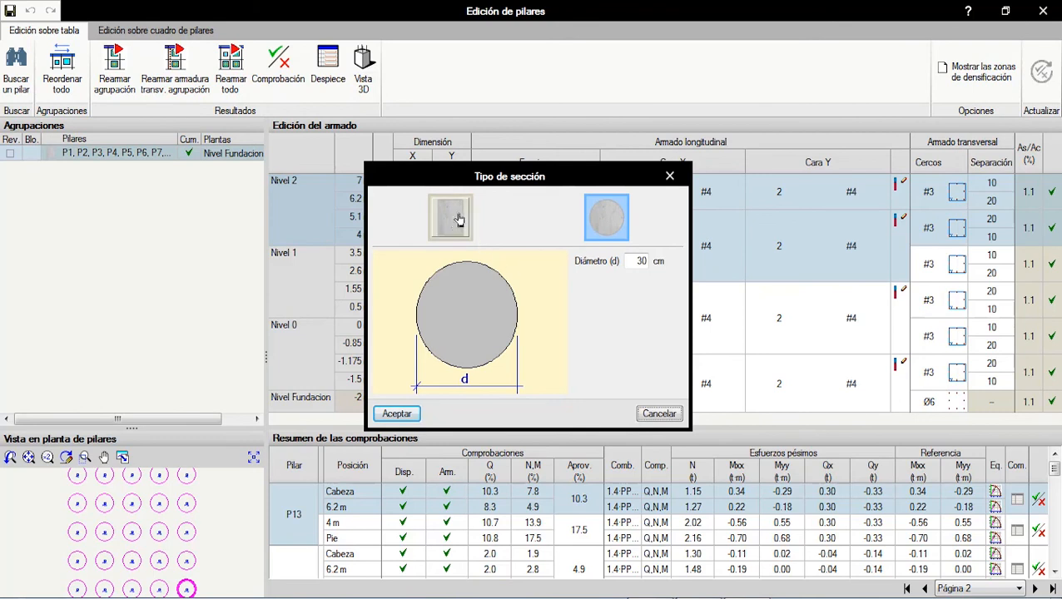
pyautogui.click(450, 218)
pyautogui.click(670, 175)
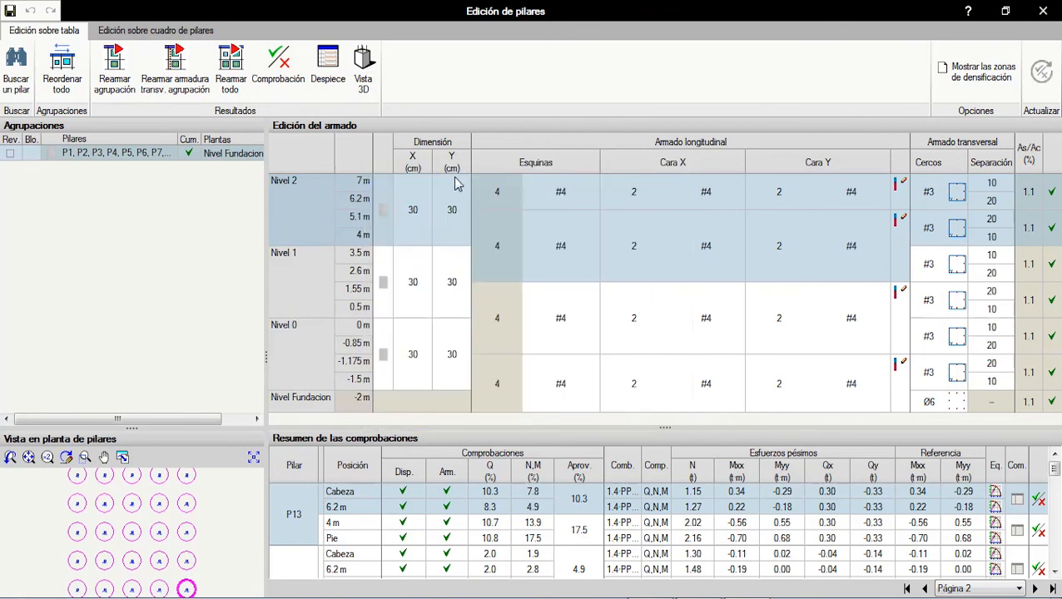
# Step: Review the editable X and Y dimensions and the corner, Cara X and Cara Y longitudinal bars of the Nivel 2 column stretch
pyautogui.click(416, 225)
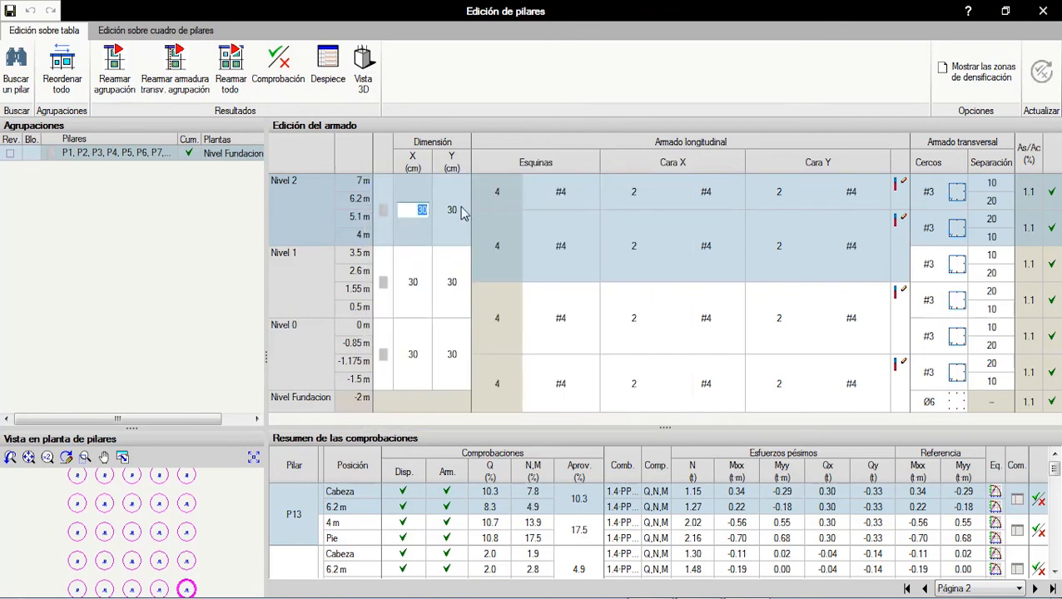
pyautogui.click(462, 213)
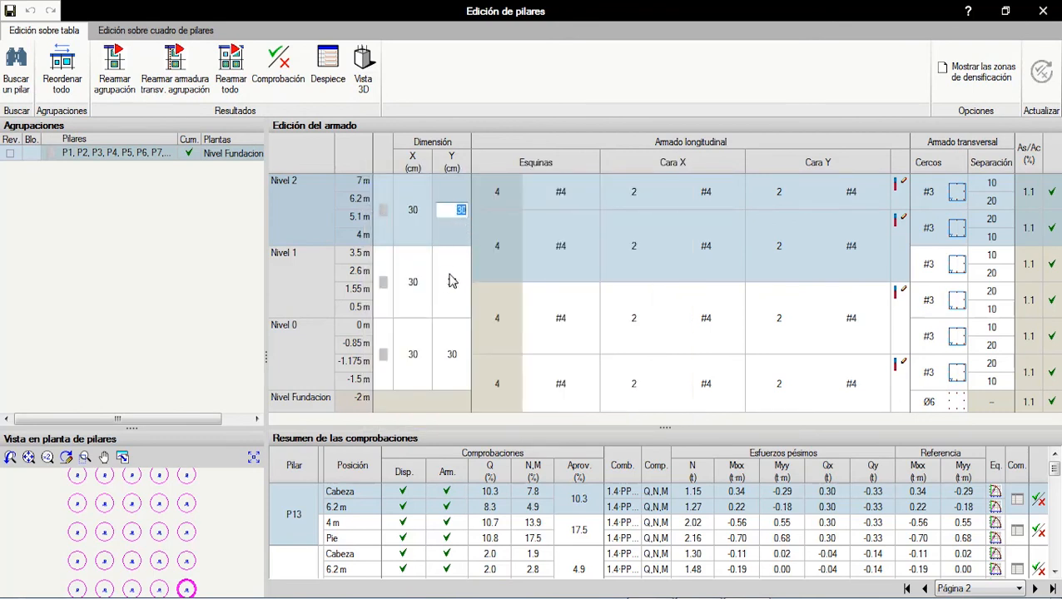
pyautogui.click(494, 194)
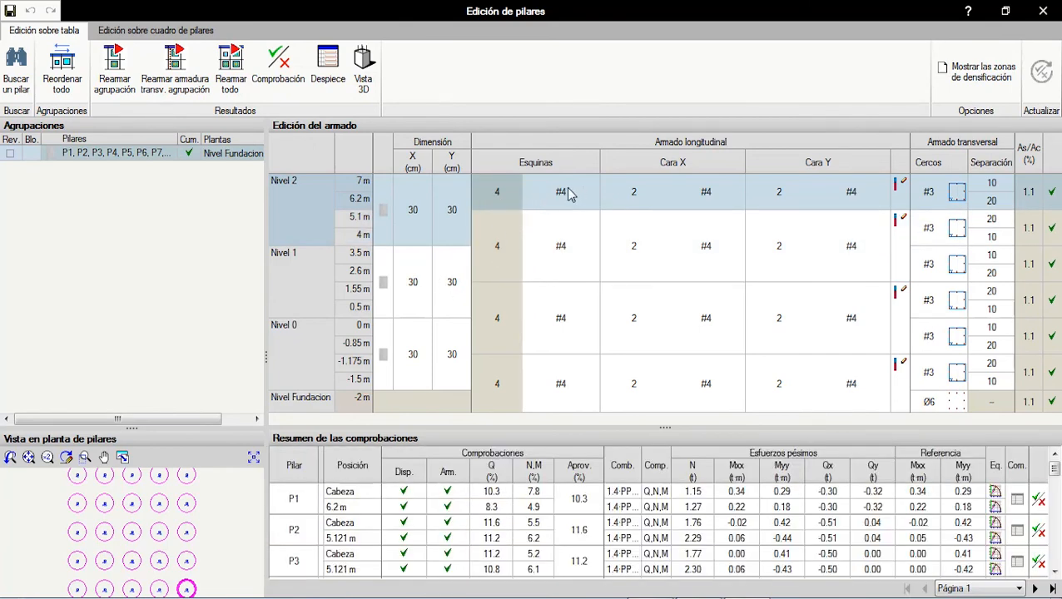
pyautogui.click(571, 193)
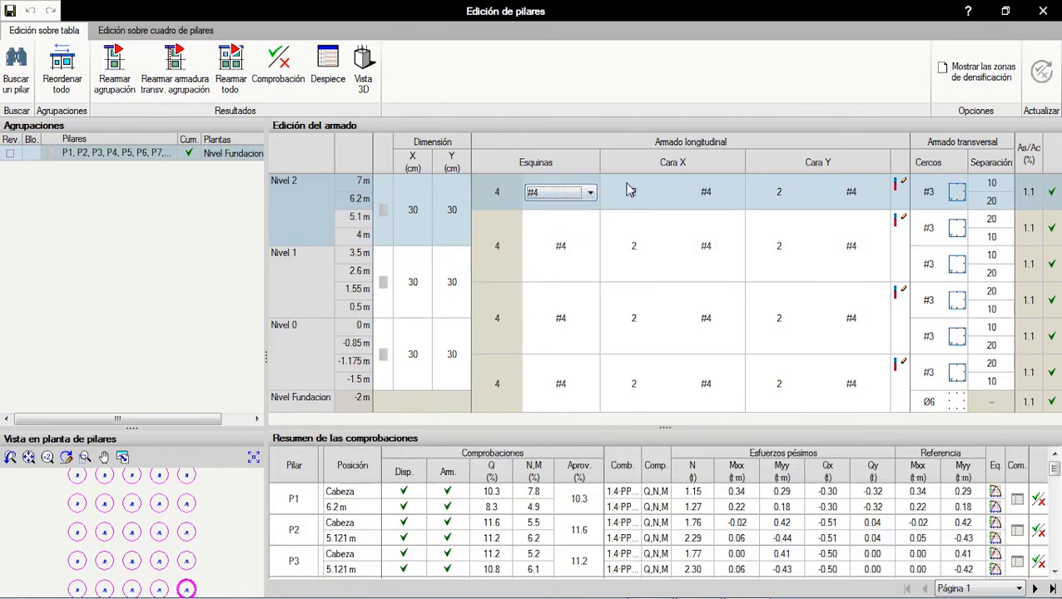
pyautogui.click(650, 200)
pyautogui.click(725, 199)
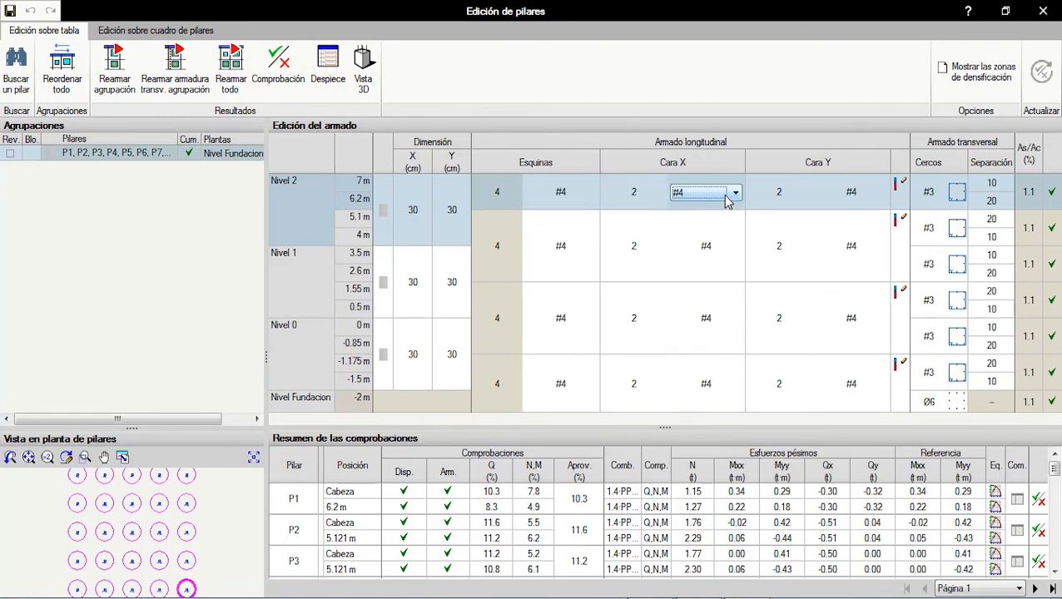
pyautogui.click(727, 202)
pyautogui.click(790, 185)
# Step: Review the anchorage length and the stirrup arrangement and spacing of the upper Nivel 2 stretch without changing them
pyautogui.click(897, 189)
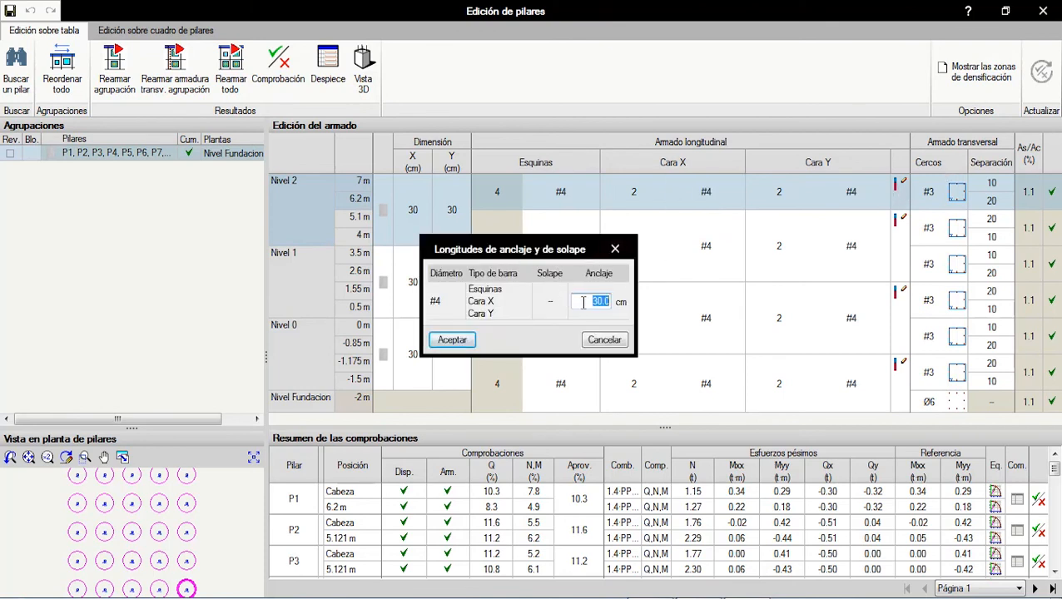
pyautogui.click(620, 248)
pyautogui.click(955, 189)
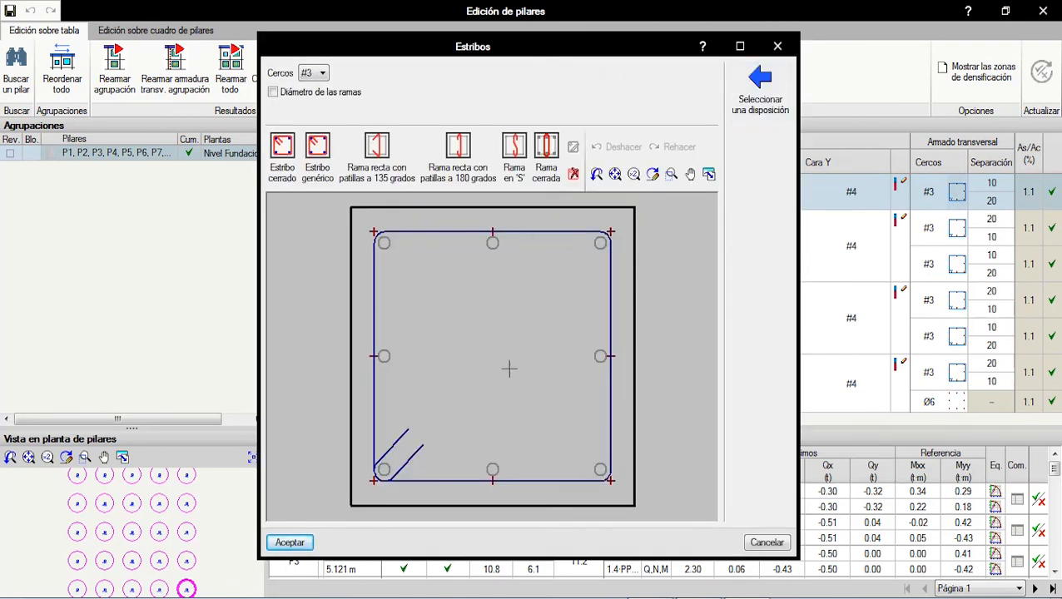
pyautogui.click(778, 45)
pyautogui.click(991, 187)
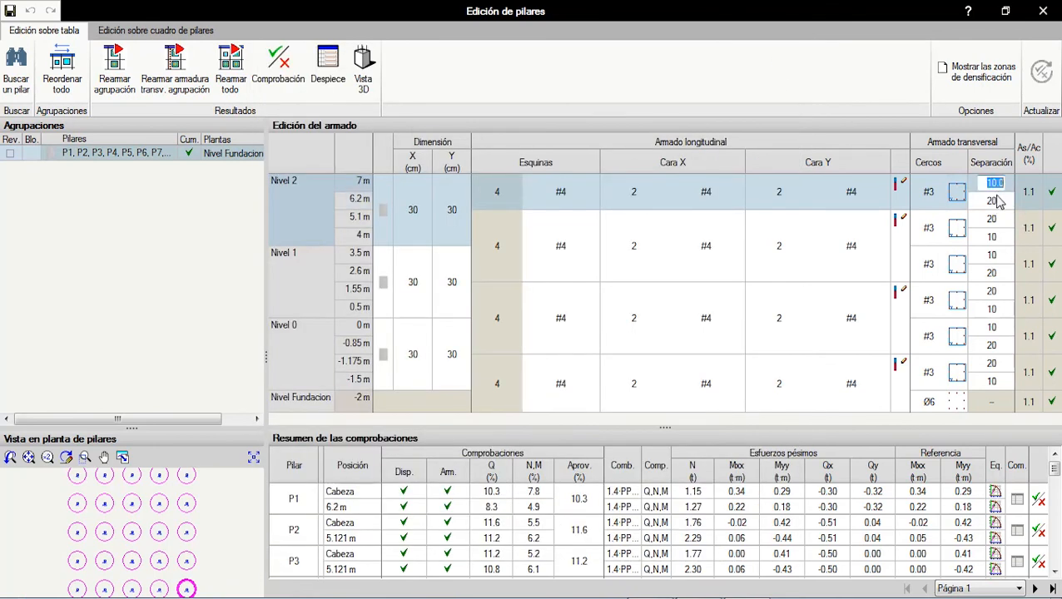
pyautogui.click(992, 204)
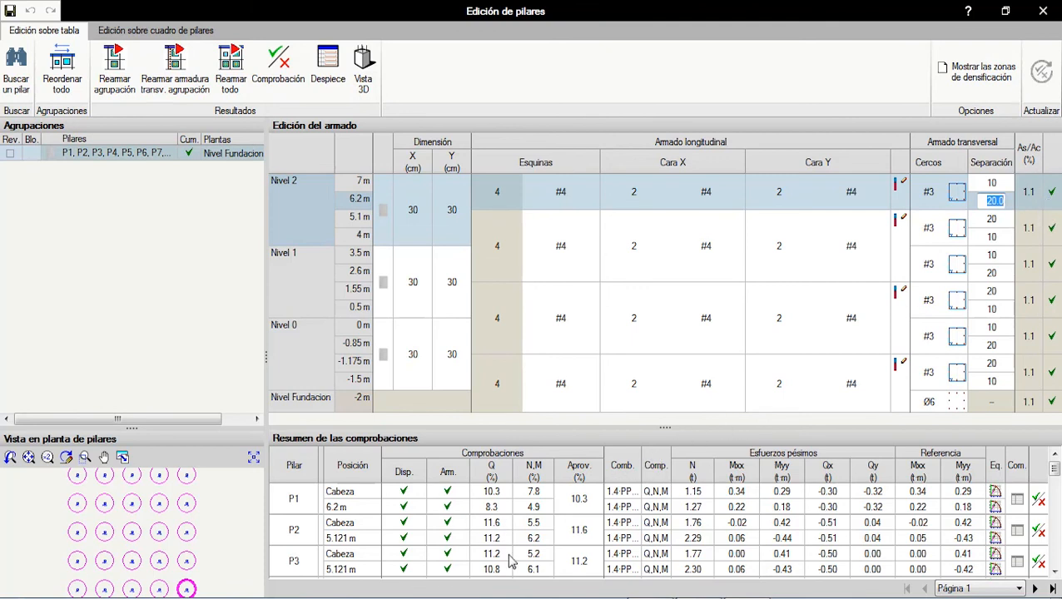
# Step: Show the columns as a graphic schedule and look over its stretches from Nivel 2 down to Nivel Fundacion
pyautogui.click(140, 34)
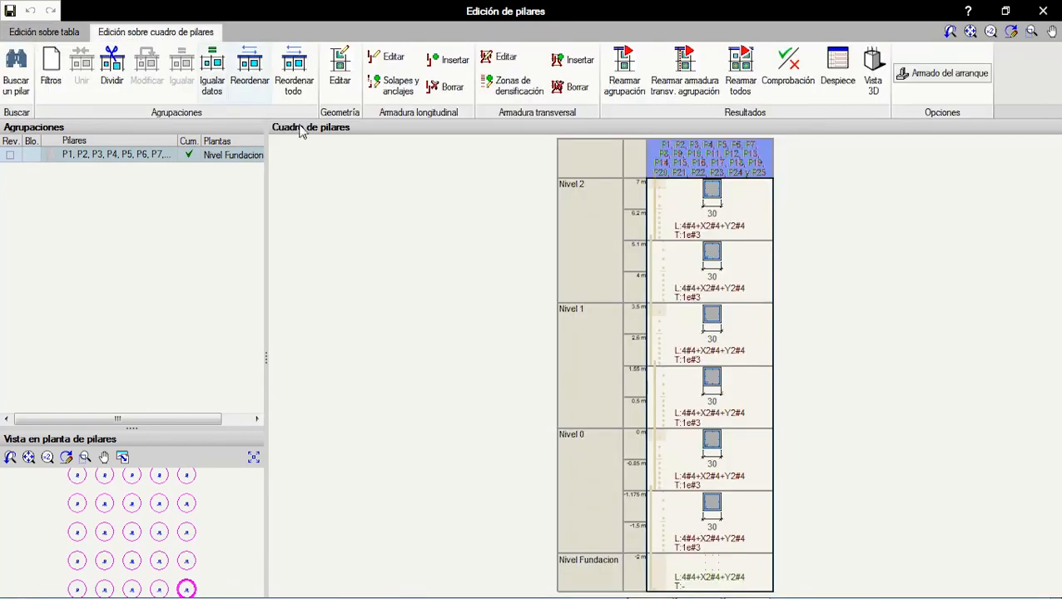
pyautogui.scroll(-1, 498, 241)
pyautogui.scroll(3, 612, 213)
pyautogui.scroll(-2, 659, 180)
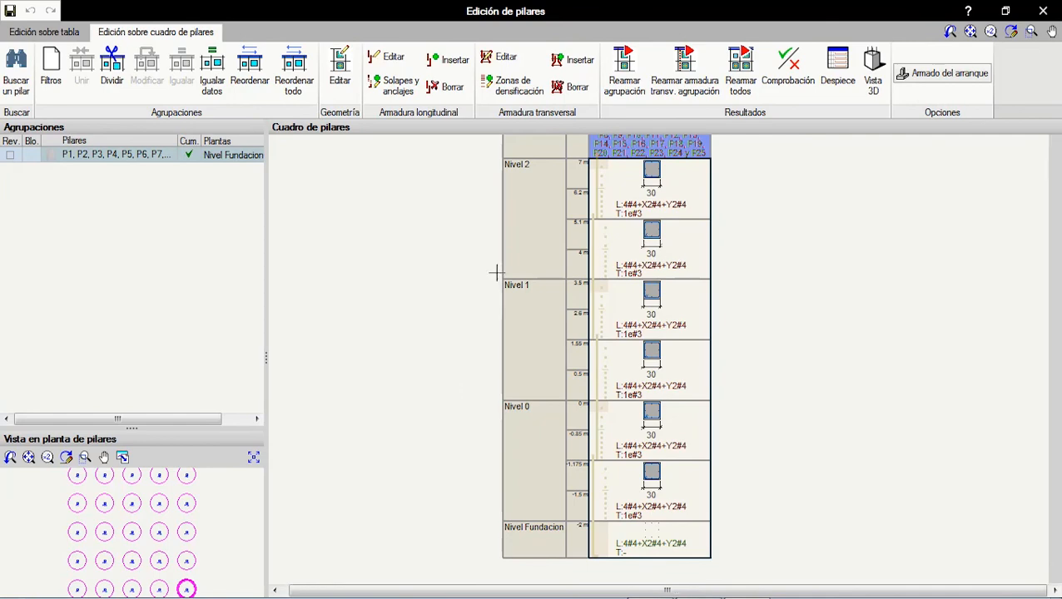
pyautogui.scroll(-1, 498, 272)
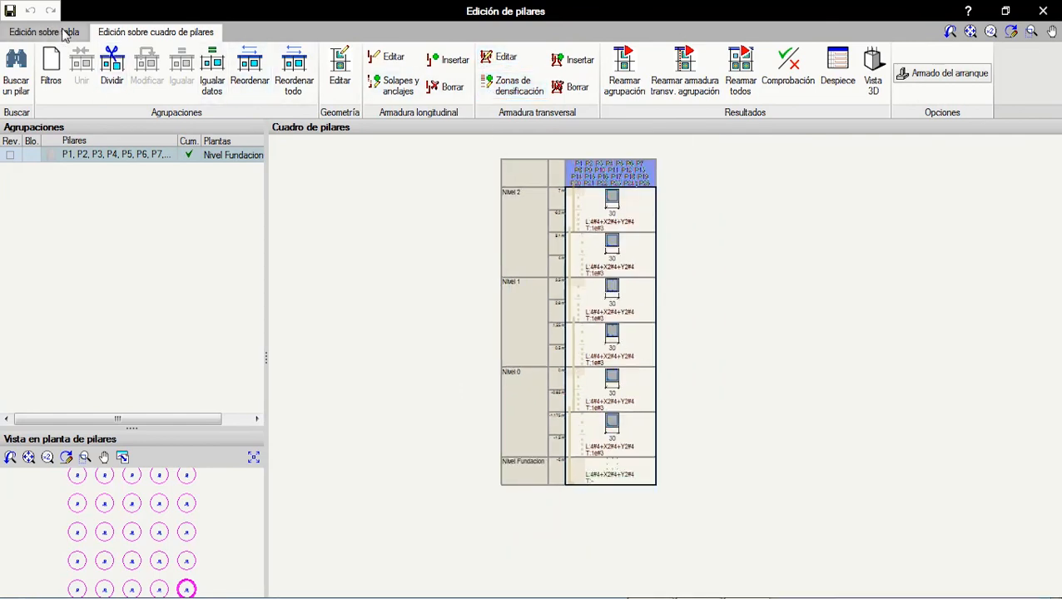
# Step: Examine the stirrup densification zones of the lower Nivel 2 stretch in an enlarged view, and close it without changes
pyautogui.click(524, 100)
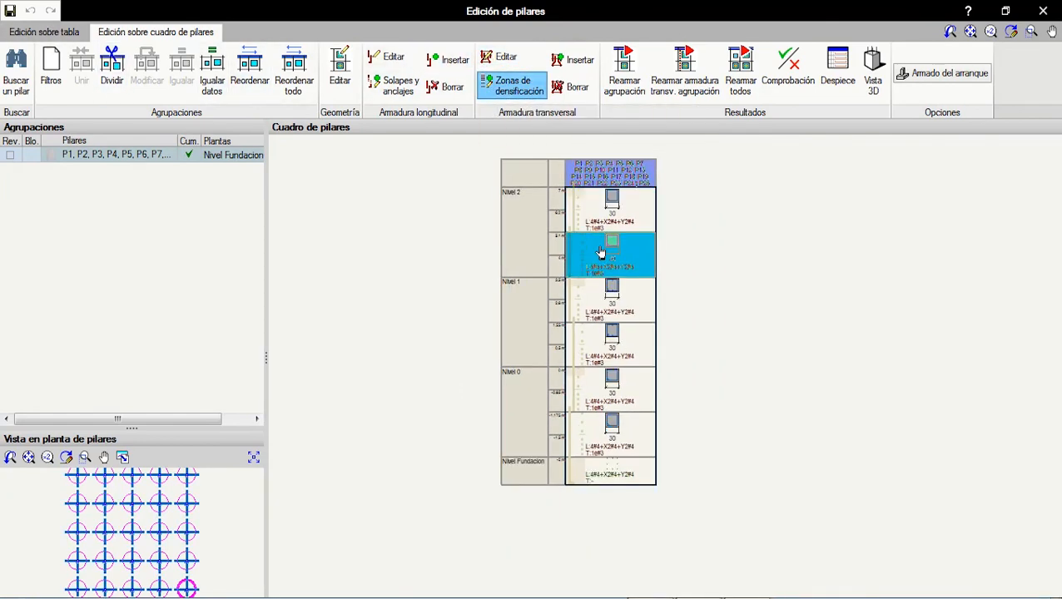
pyautogui.click(630, 263)
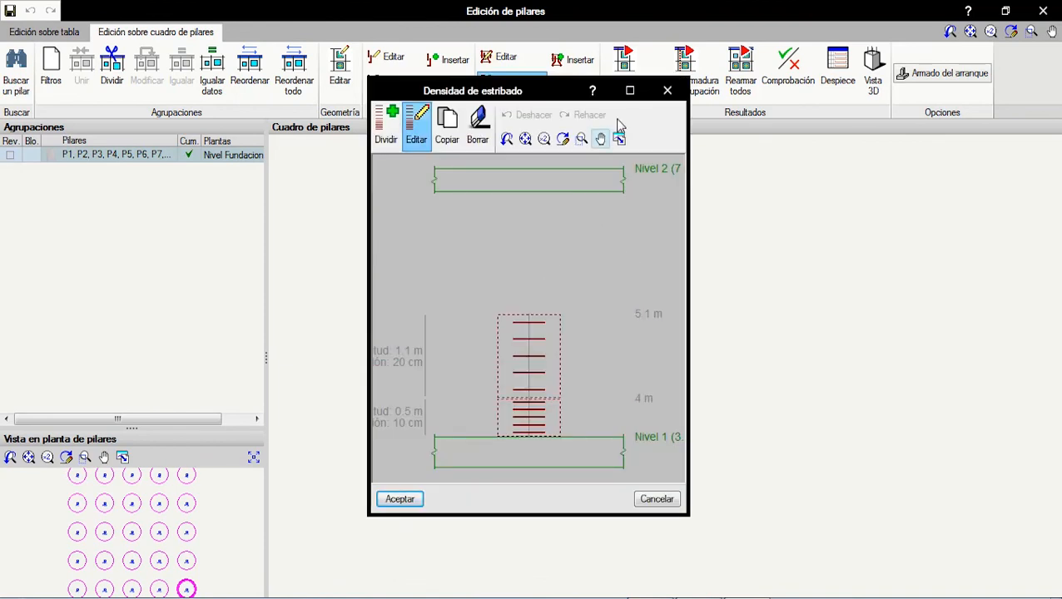
pyautogui.click(625, 93)
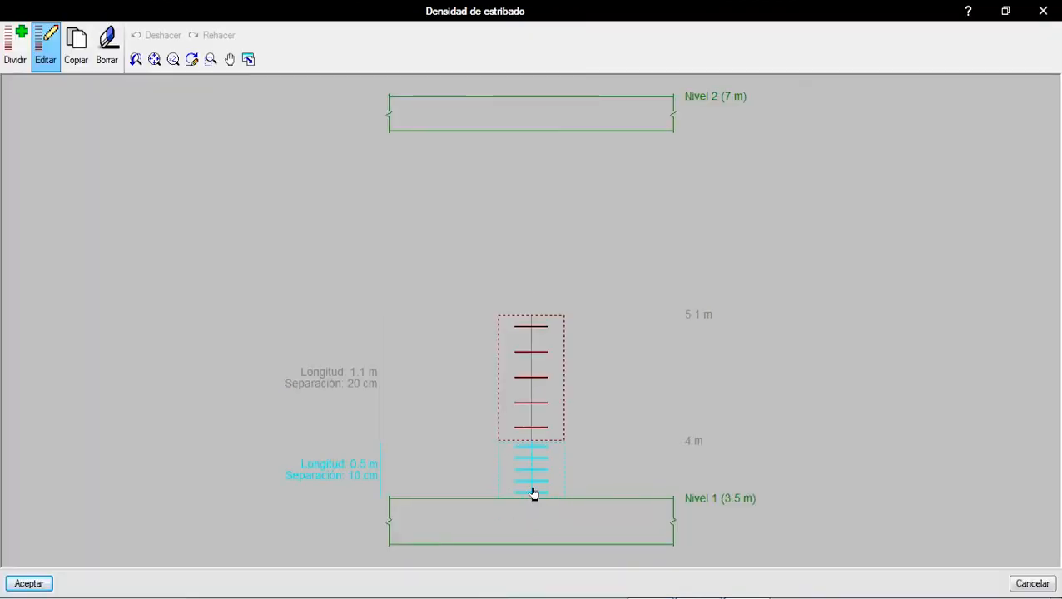
pyautogui.scroll(1, 543, 477)
pyautogui.scroll(-1, 658, 508)
pyautogui.moveTo(633, 483); pyautogui.dragTo(609, 439, button='middle')
pyautogui.scroll(1, 543, 469)
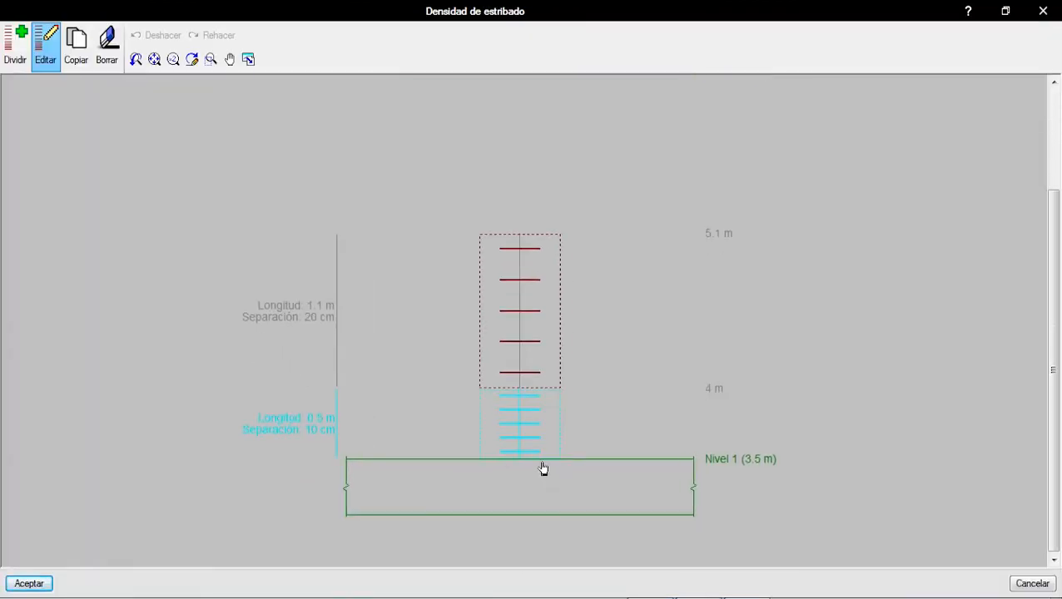
pyautogui.click(1043, 10)
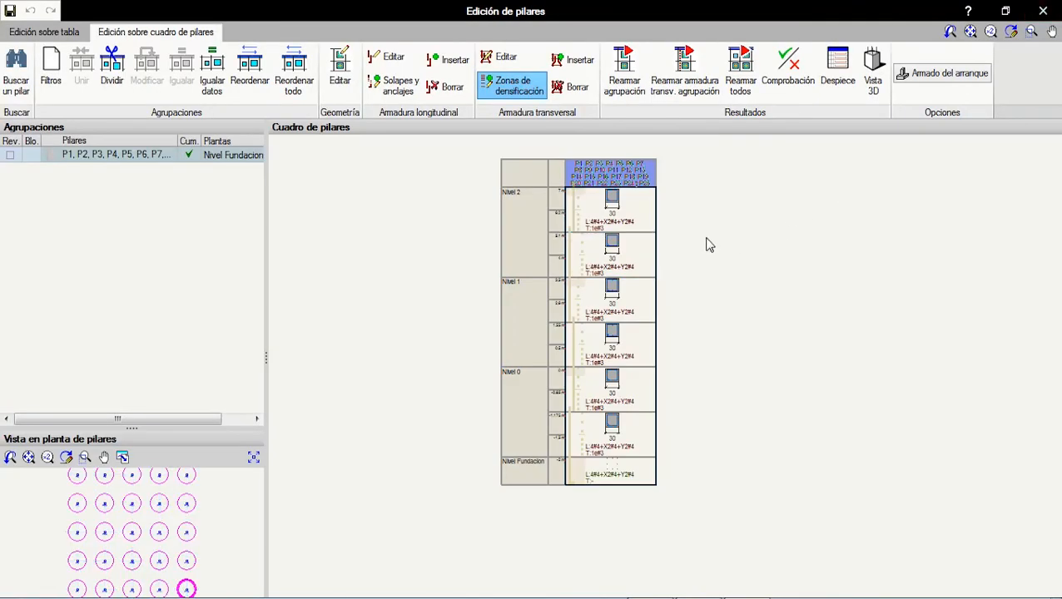
# Step: Inspect the transverse reinforcement of the upper Nivel 2 stretch in an enlarged view, and close it unedited
pyautogui.click(509, 56)
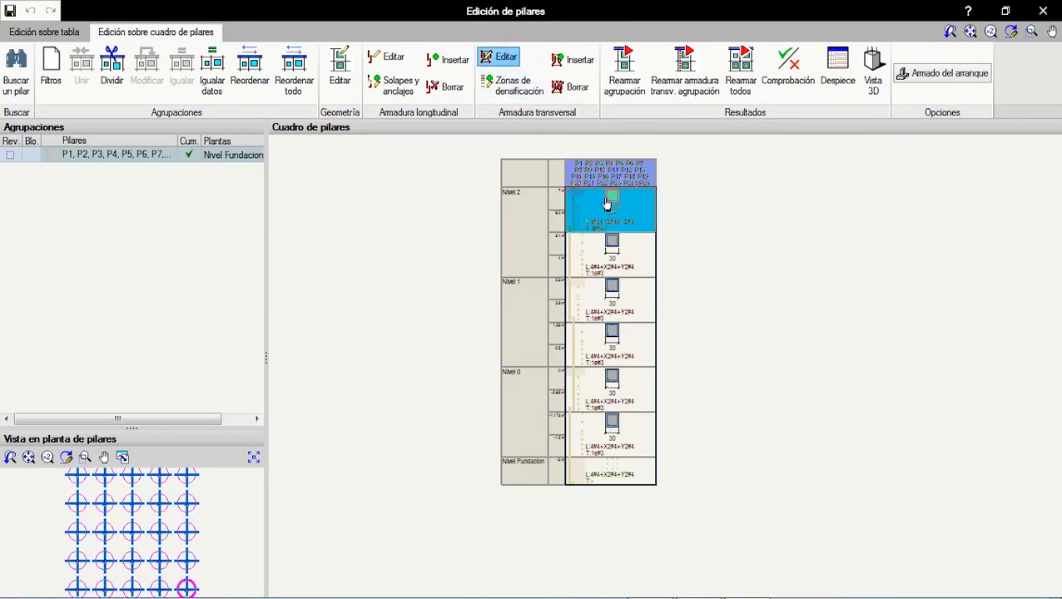
pyautogui.click(610, 208)
pyautogui.scroll(4, 391, 235)
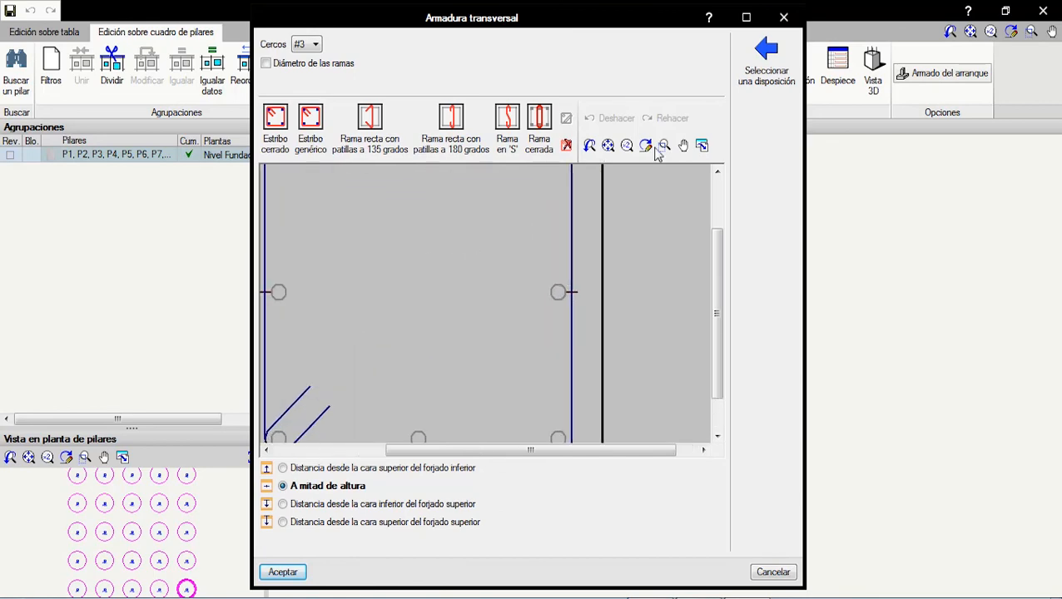
pyautogui.click(747, 18)
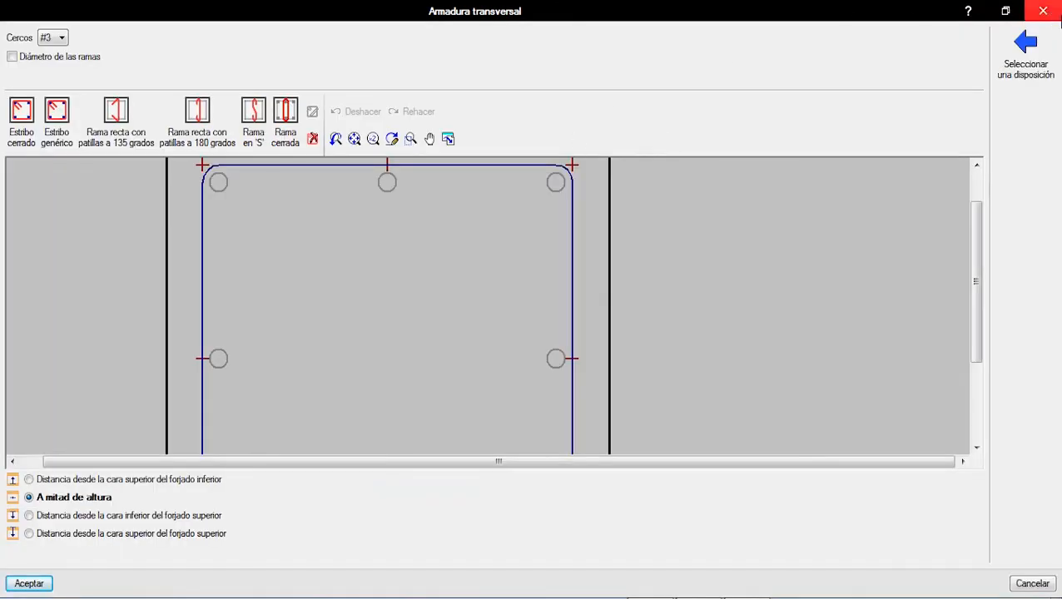
pyautogui.click(1043, 10)
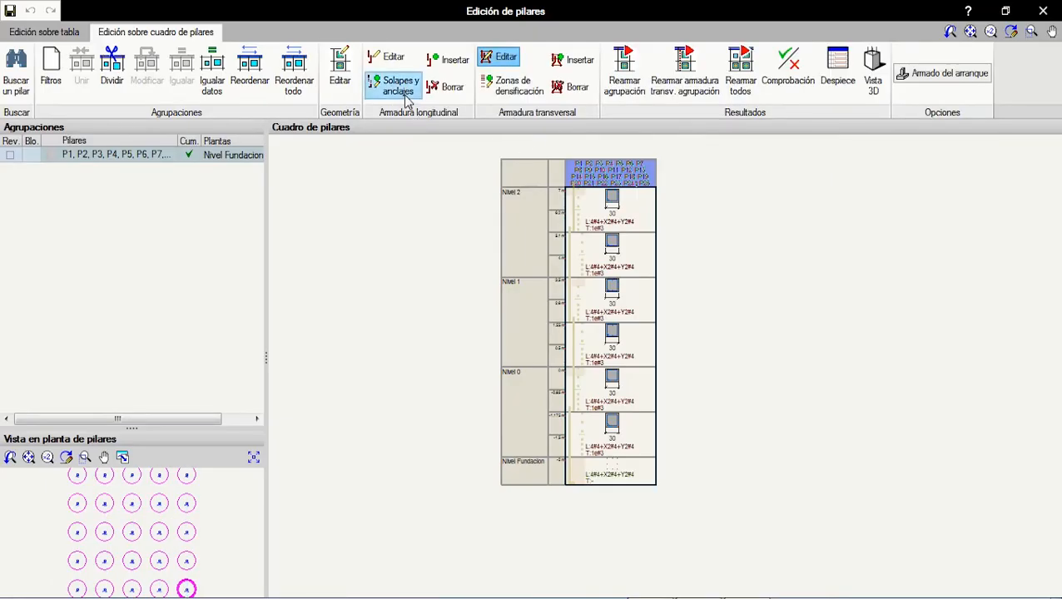
# Step: Inspect the longitudinal reinforcement options of the upper Nivel 2 stretch, and close them unedited
pyautogui.click(389, 56)
pyautogui.click(606, 204)
pyautogui.click(606, 204)
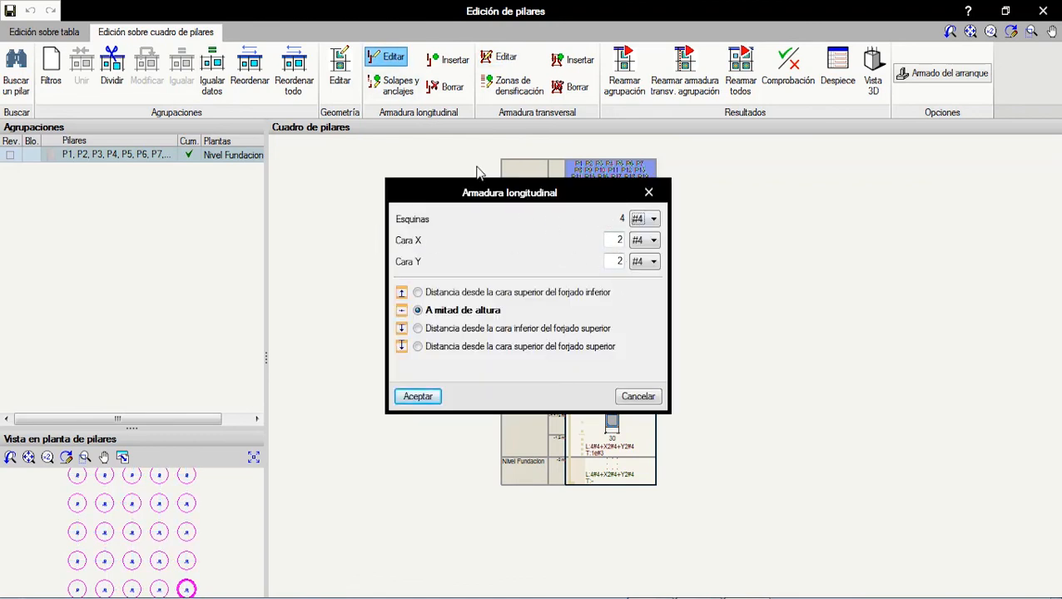
pyautogui.click(648, 194)
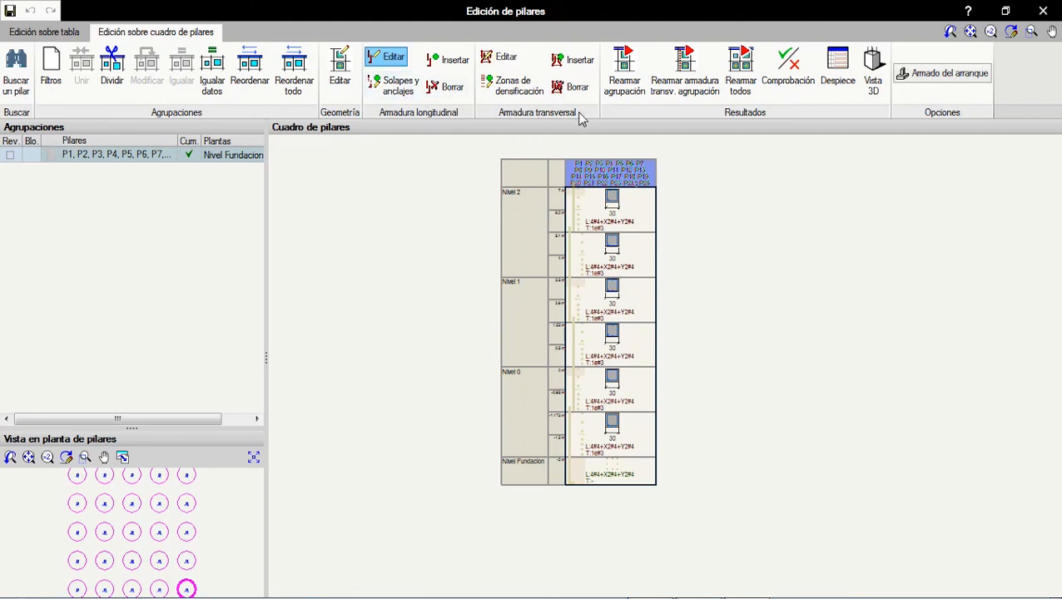
# Step: Check the geometry editing options for the Nivel 2 stretches in the column schedule without applying a change
pyautogui.click(339, 74)
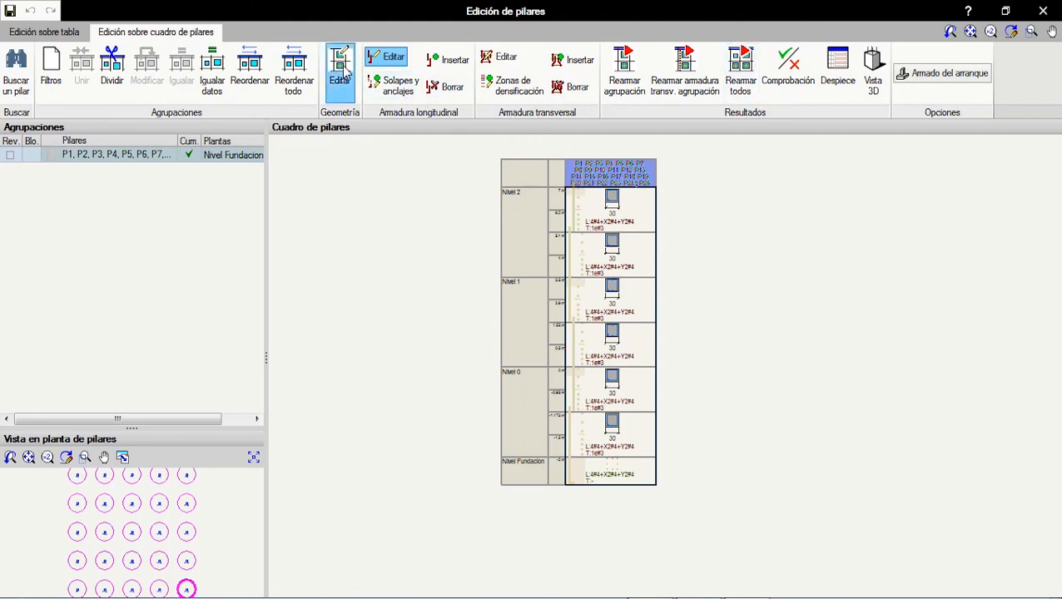
pyautogui.click(576, 207)
pyautogui.click(671, 175)
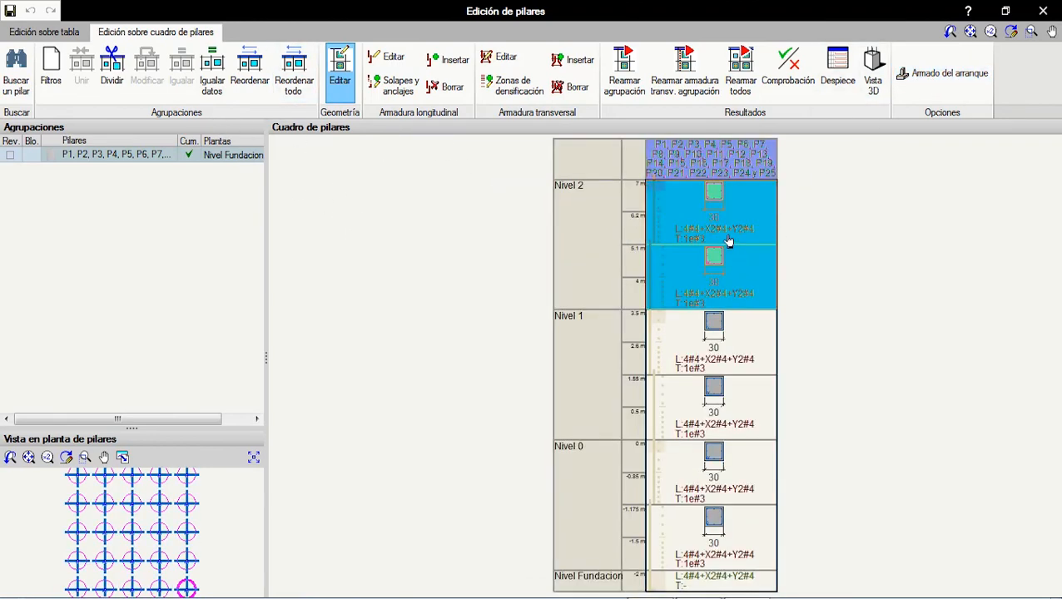
pyautogui.click(721, 250)
pyautogui.click(671, 176)
pyautogui.click(962, 75)
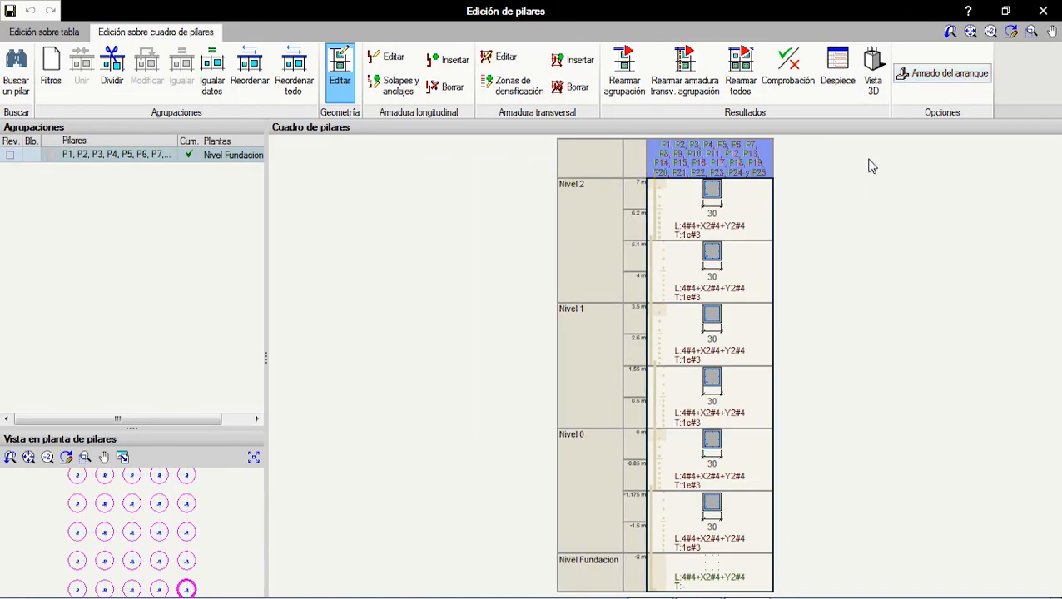
pyautogui.click(701, 206)
pyautogui.click(670, 183)
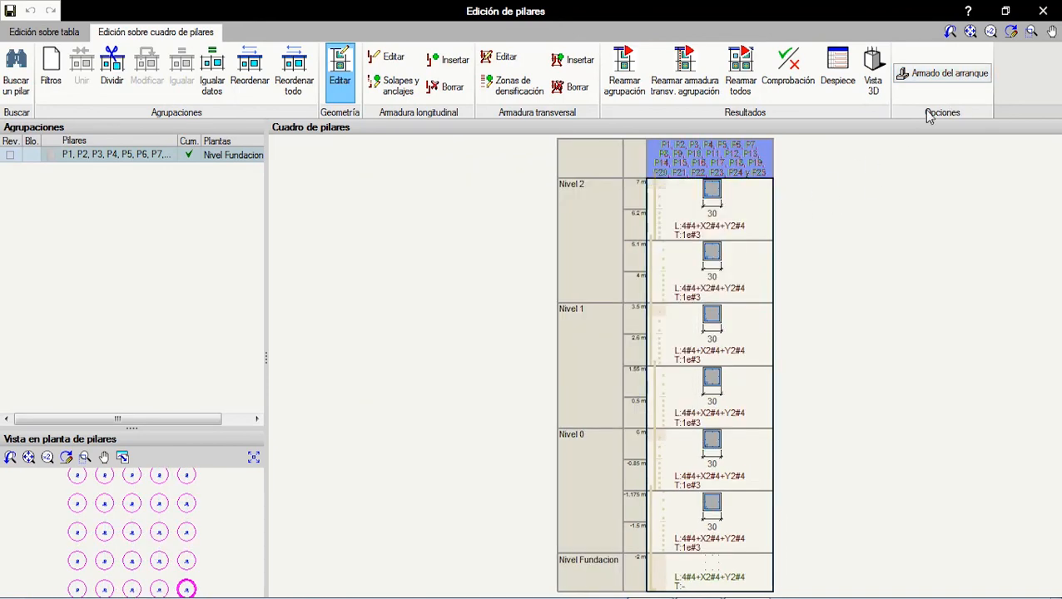
# Step: Return to the table view, leave column editing altogether and bring the whole 3D frame into view
pyautogui.click(55, 32)
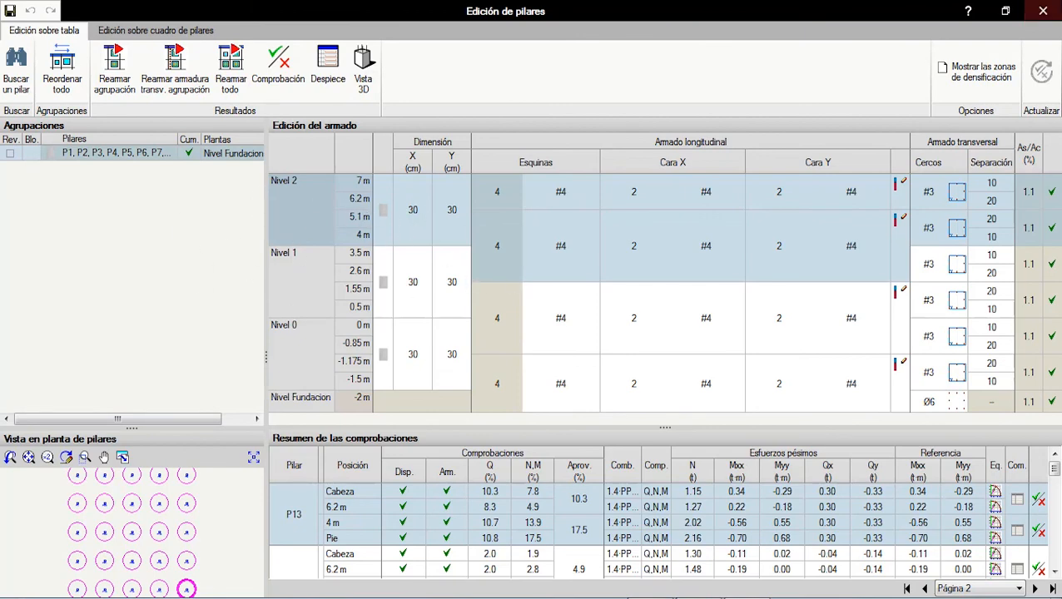
pyautogui.click(1044, 11)
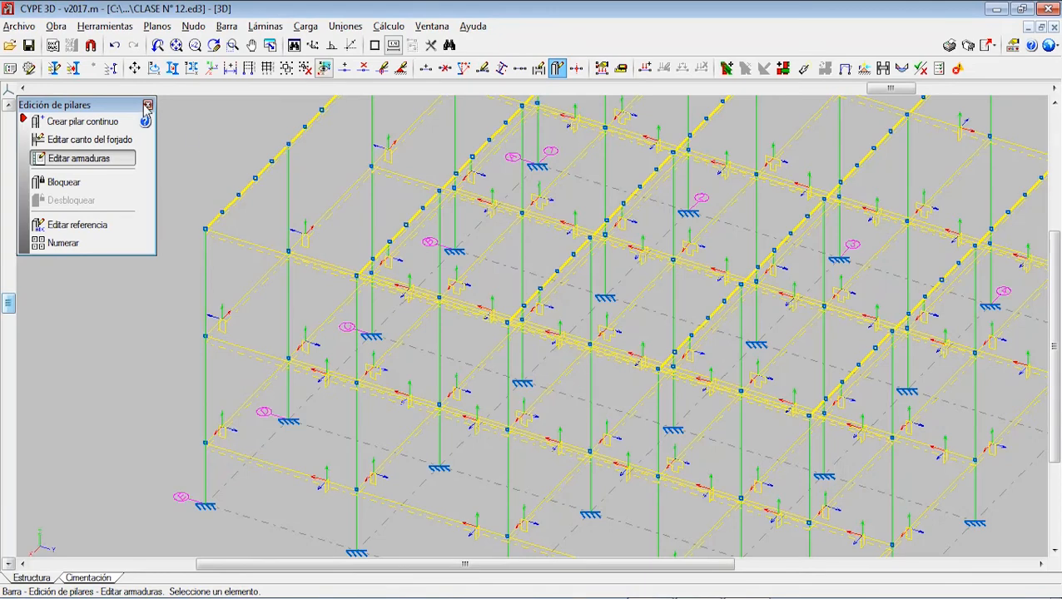
pyautogui.click(148, 106)
pyautogui.scroll(-5, 449, 297)
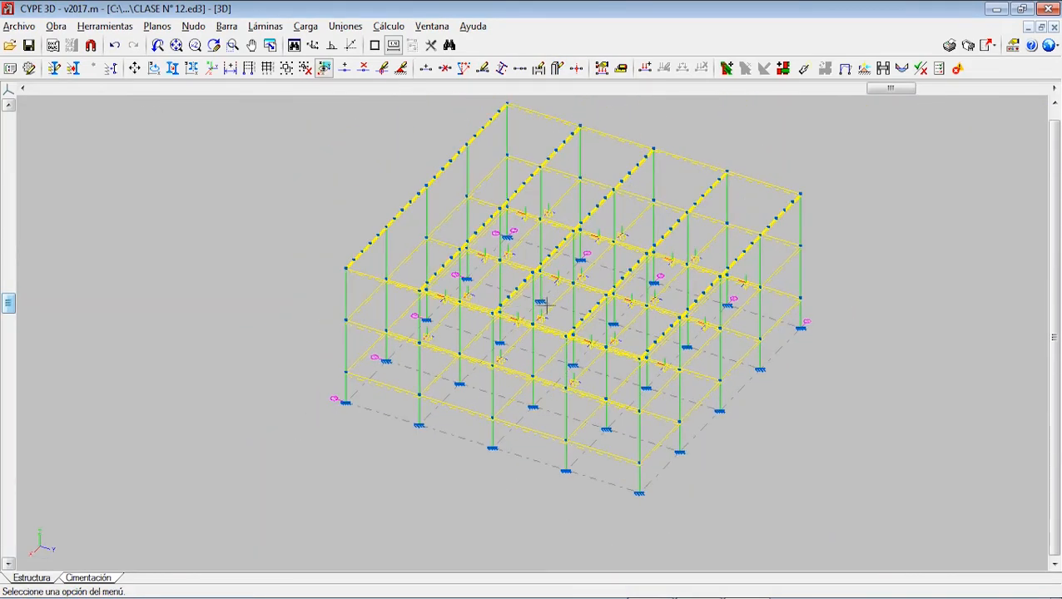
pyautogui.scroll(-2, 541, 306)
pyautogui.moveTo(536, 308); pyautogui.dragTo(497, 327, button='middle')
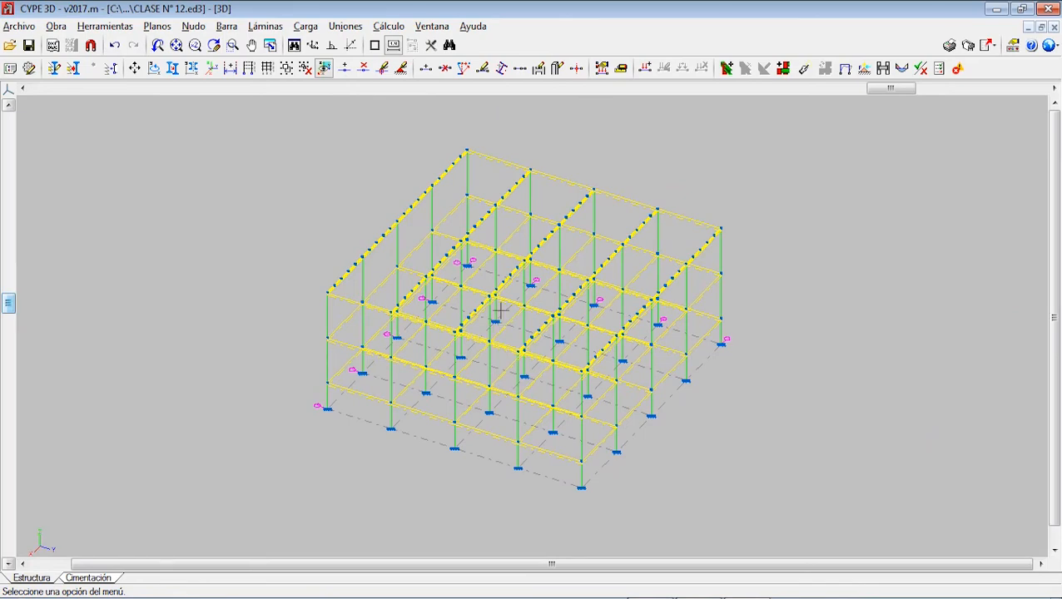
# Step: Examine the node options of a beam node on the Nivel 1 side beam, choosing Asignar un tipo para esta viga
pyautogui.click(226, 26)
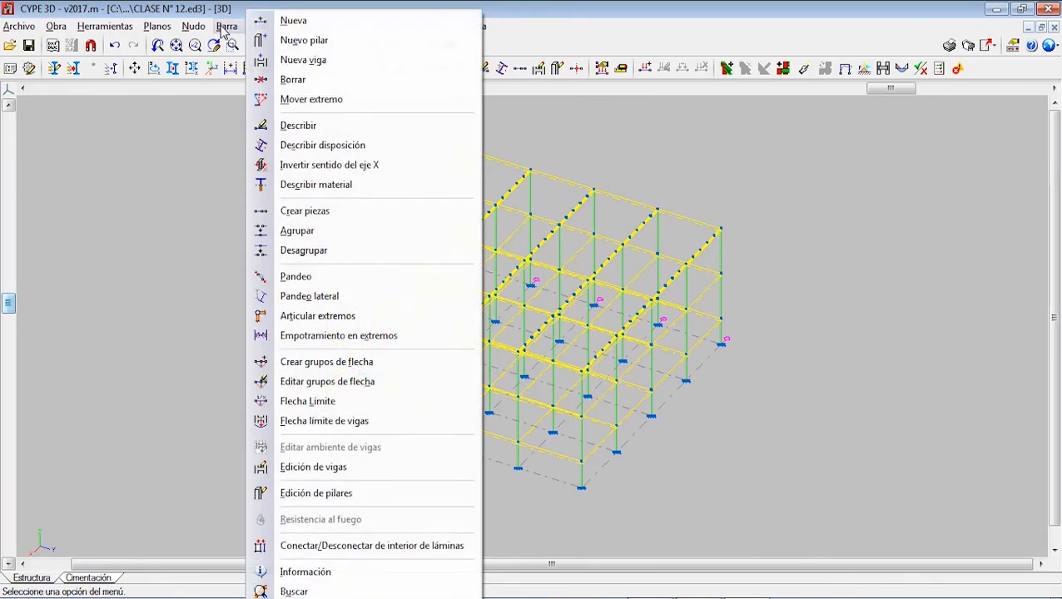
pyautogui.click(350, 467)
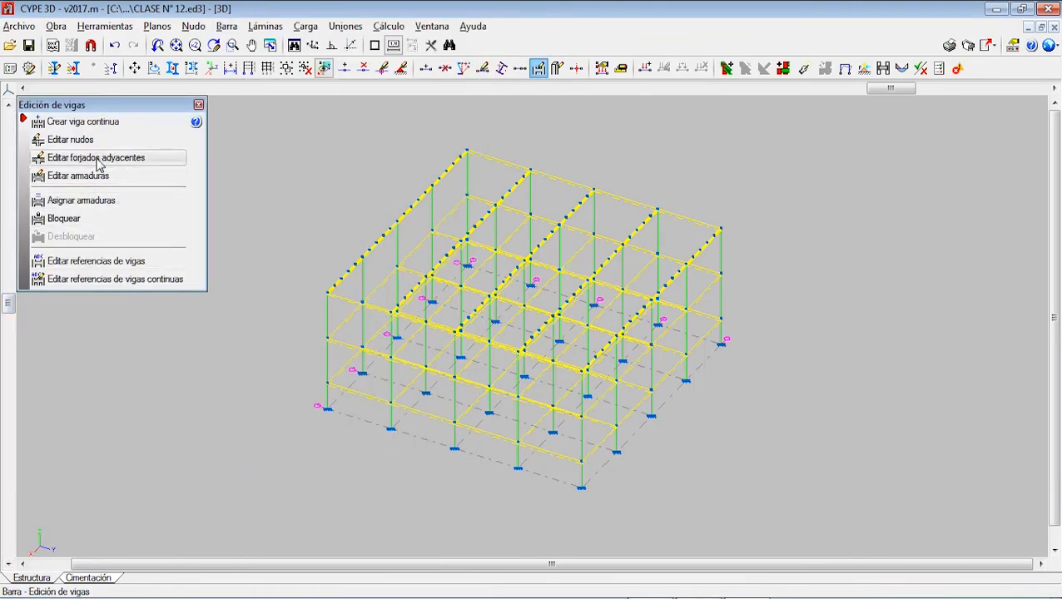
pyautogui.click(71, 140)
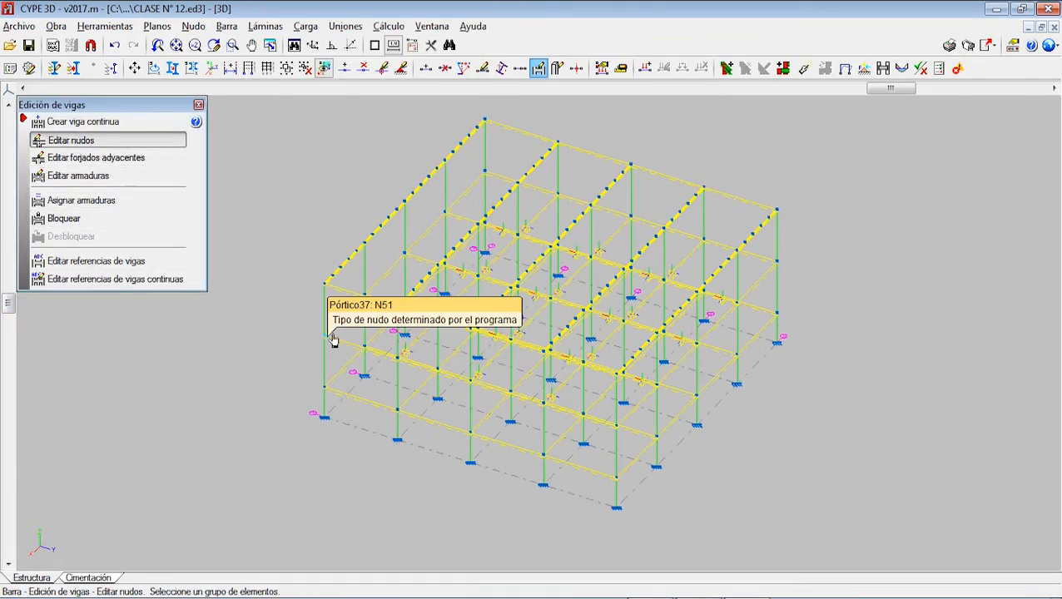
pyautogui.click(362, 349)
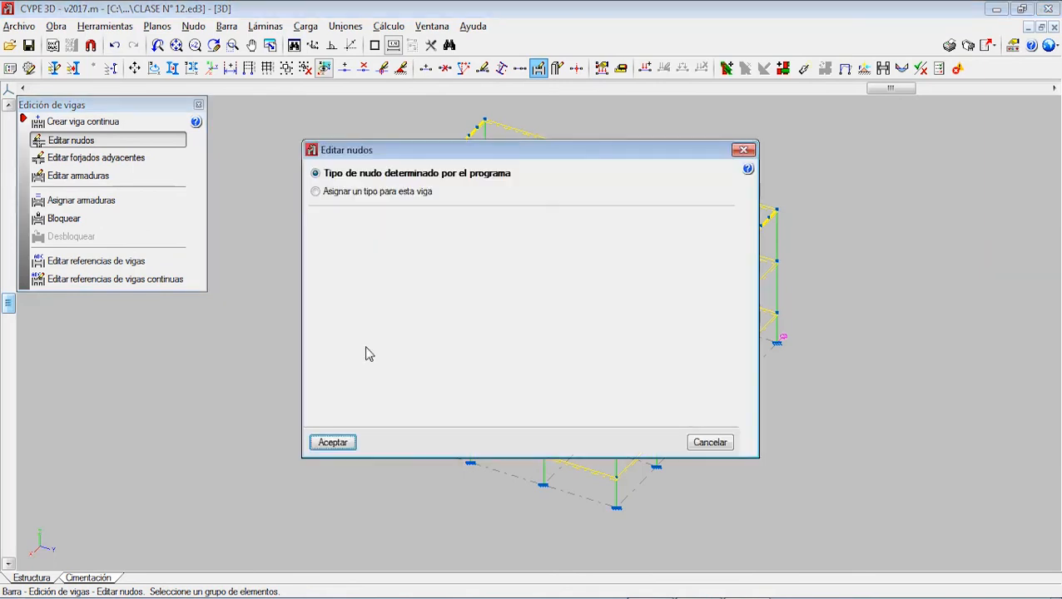
pyautogui.click(362, 192)
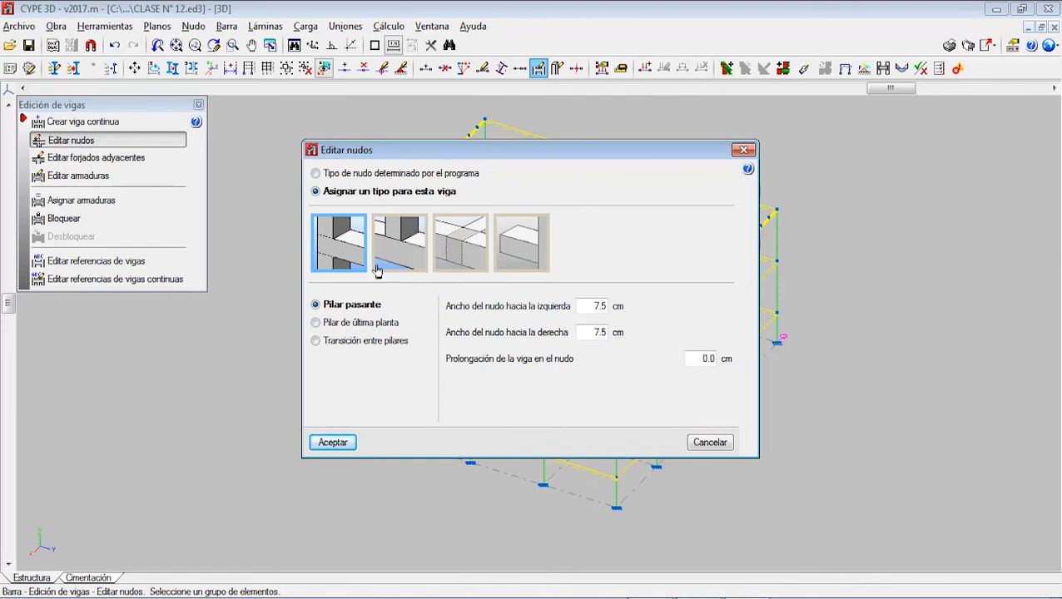
# Step: Compare the Pilar de última planta, Transición entre pilares and Pilar pasante node options, and close the node settings without applying them
pyautogui.click(360, 325)
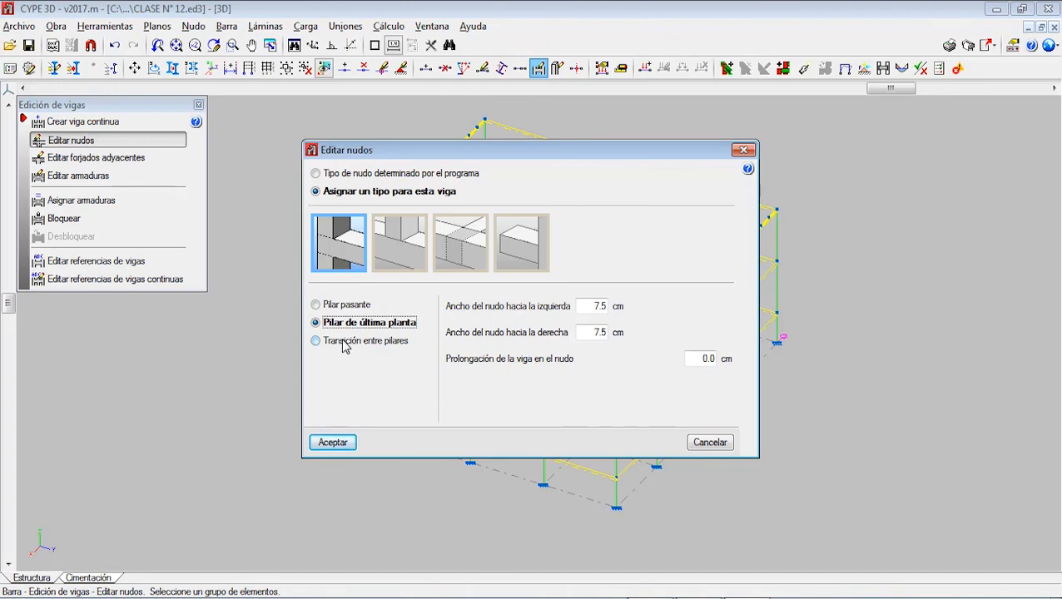
pyautogui.click(345, 342)
pyautogui.click(342, 305)
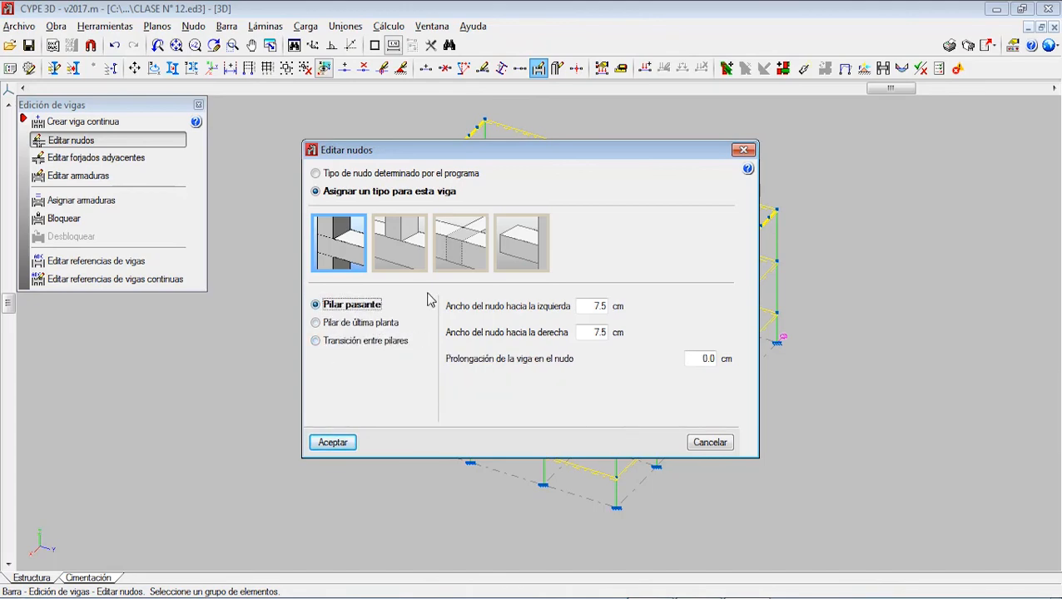
pyautogui.moveTo(530, 145); pyautogui.dragTo(474, 370)
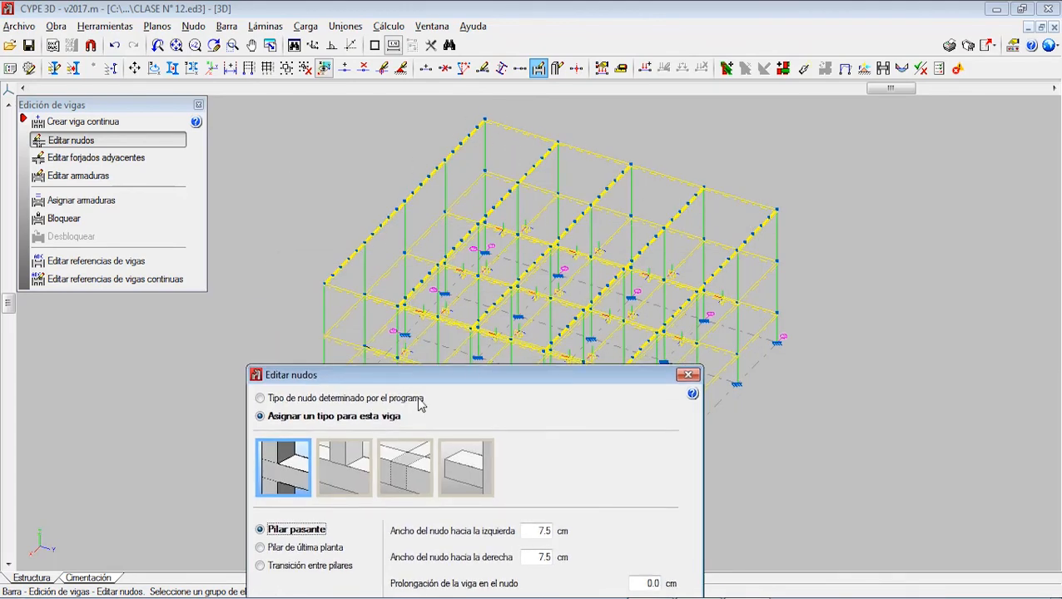
pyautogui.moveTo(382, 374); pyautogui.dragTo(417, 214)
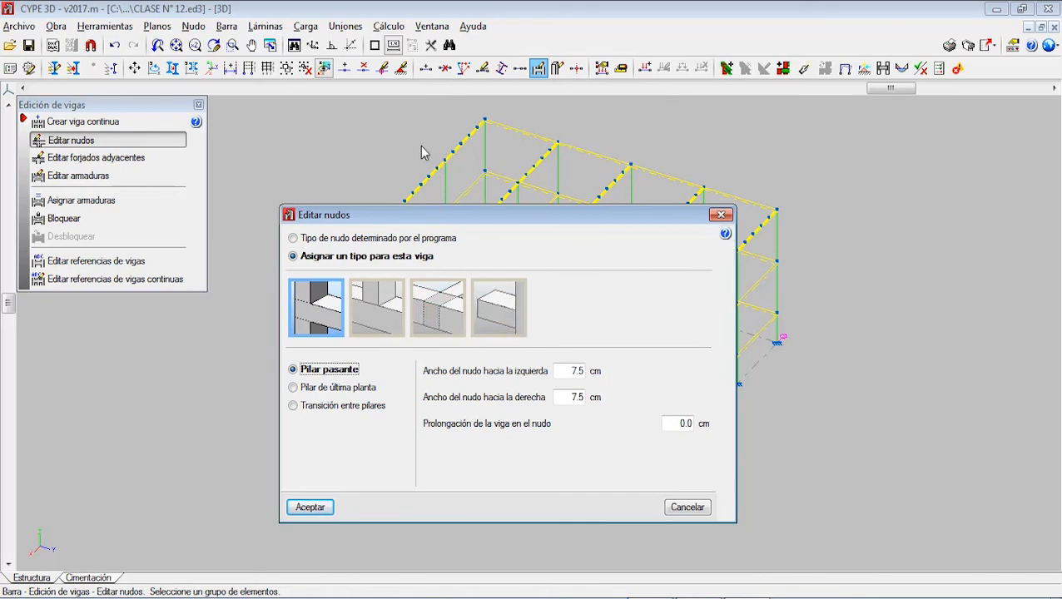
pyautogui.click(721, 215)
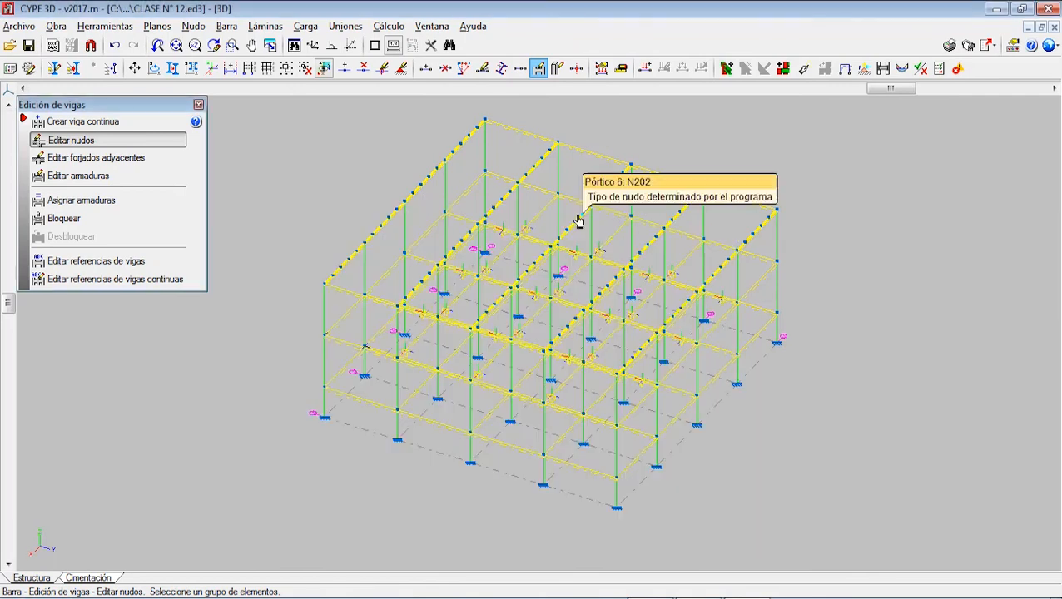
# Step: Try to create a continuous column from the frame's corner column in column editing
pyautogui.click(226, 26)
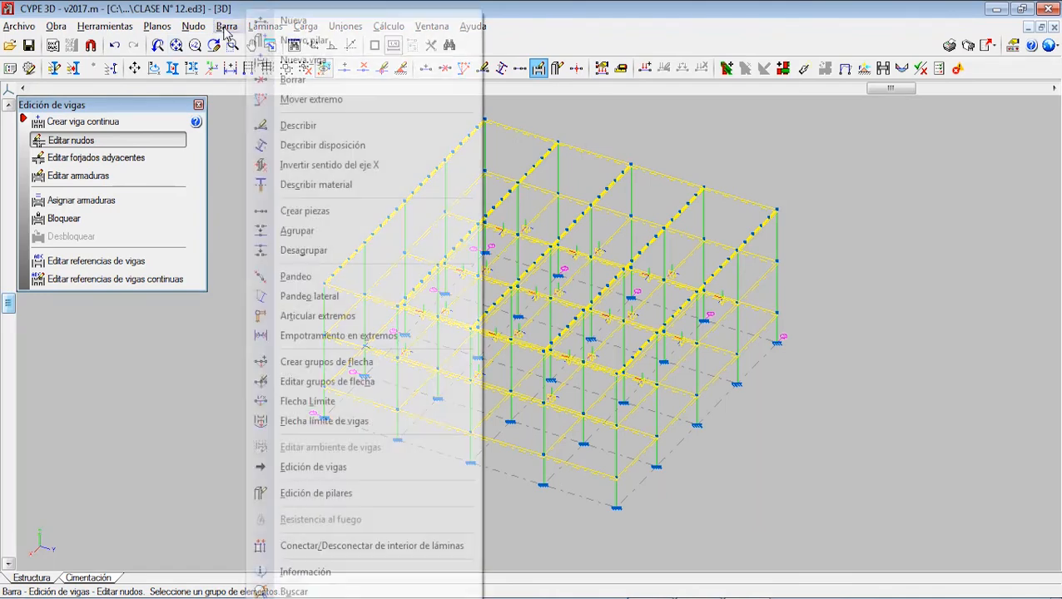
pyautogui.click(334, 494)
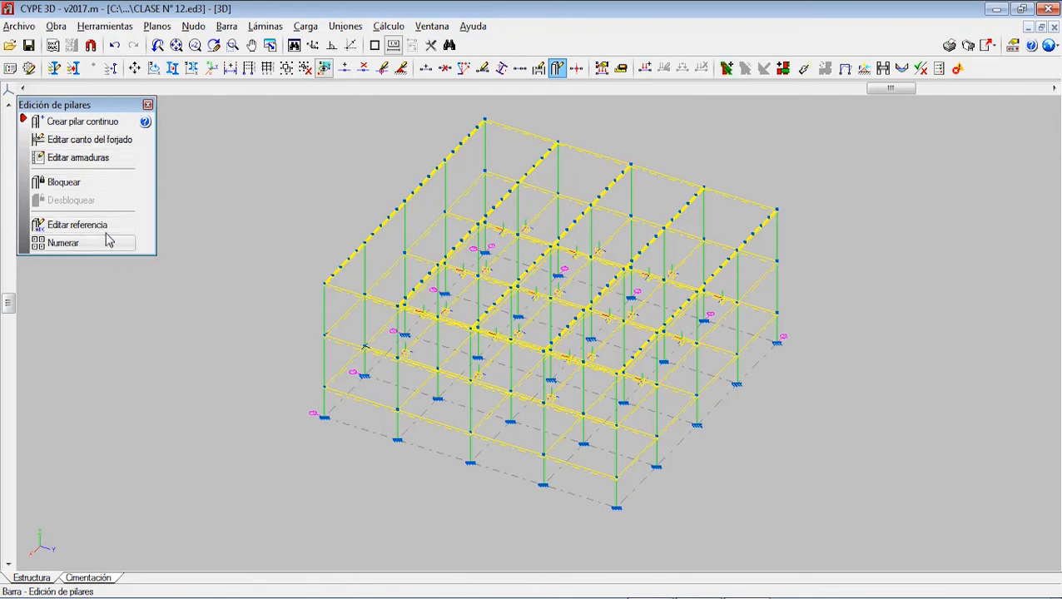
pyautogui.click(89, 126)
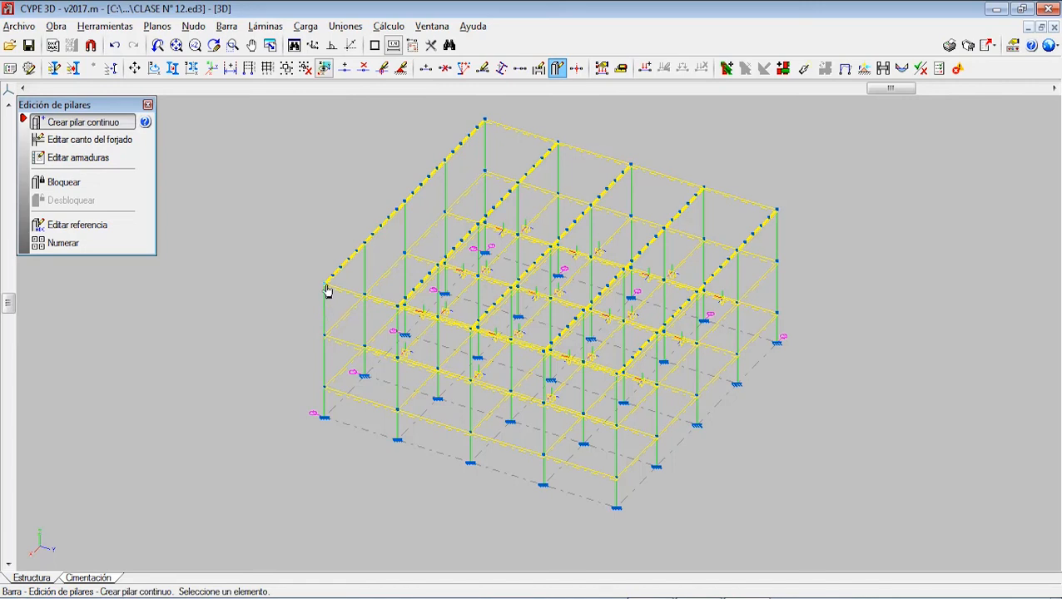
pyautogui.click(326, 336)
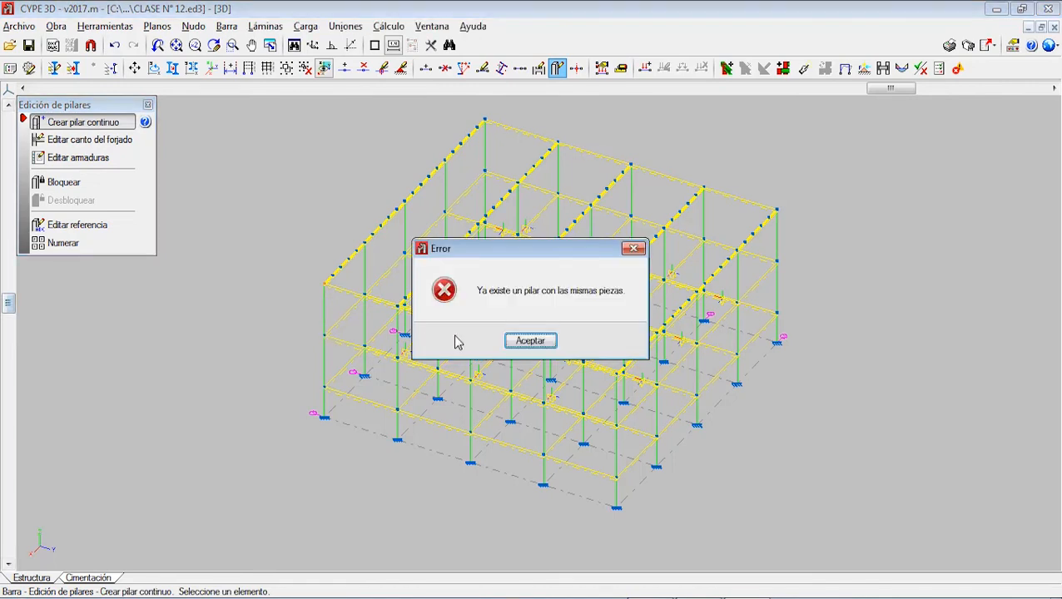
pyautogui.click(551, 342)
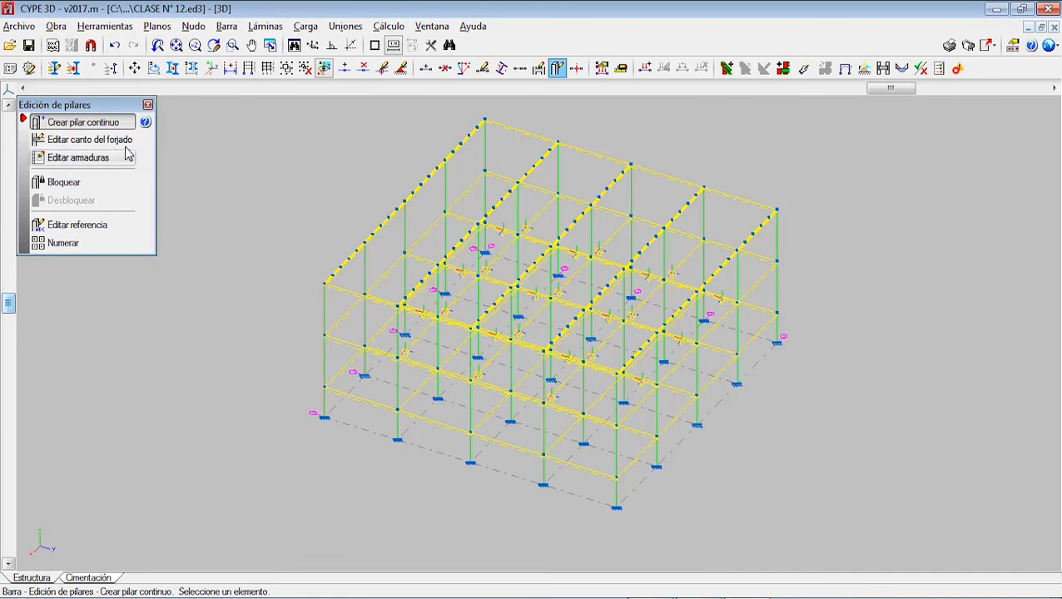
# Step: Check the manual slab depth option at a Nivel 1 column node, discard it and leave column editing
pyautogui.click(90, 140)
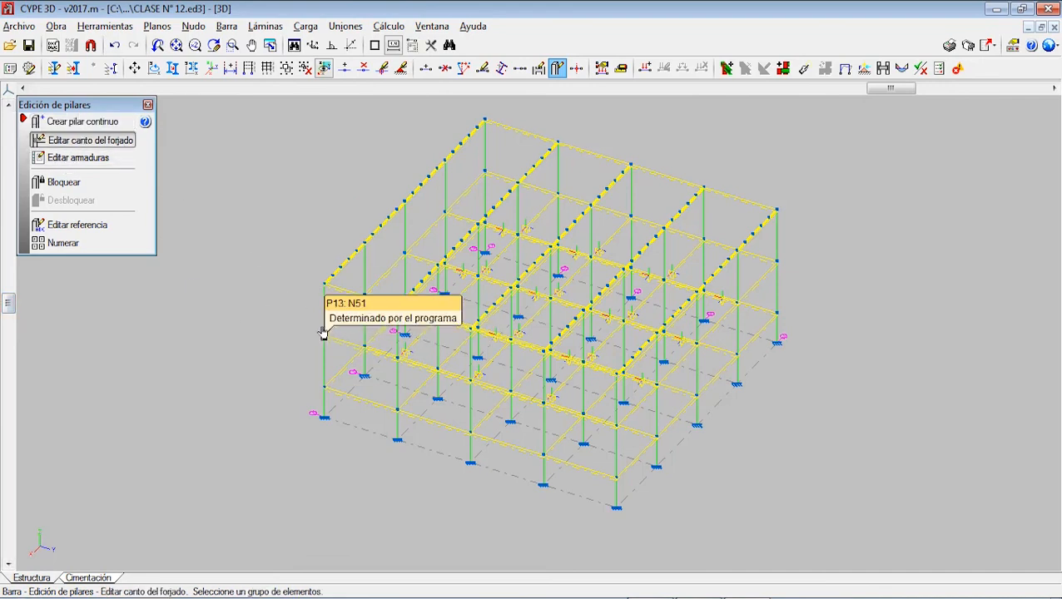
pyautogui.click(366, 355)
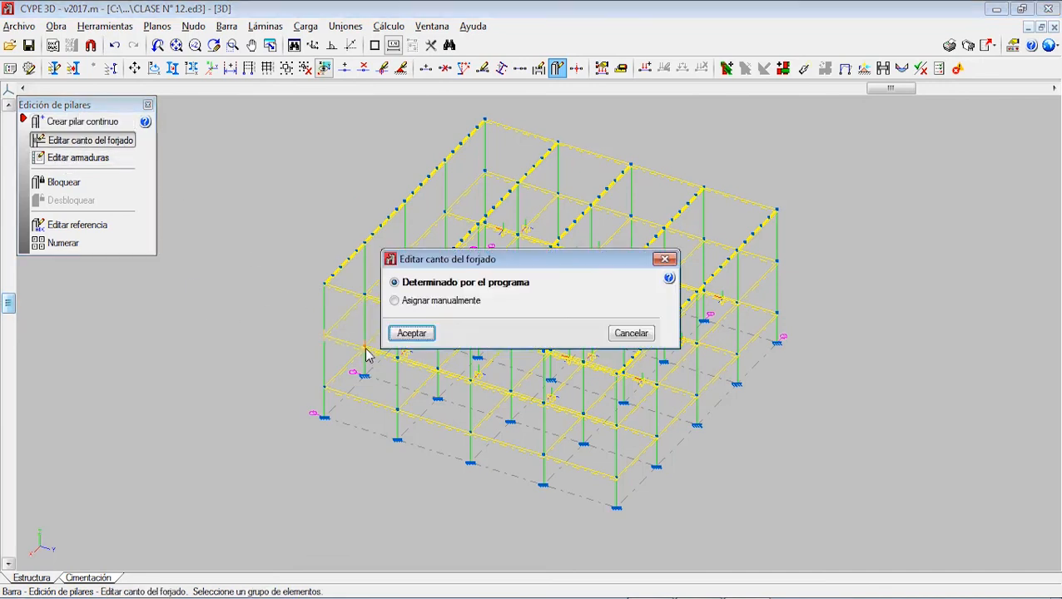
pyautogui.click(440, 302)
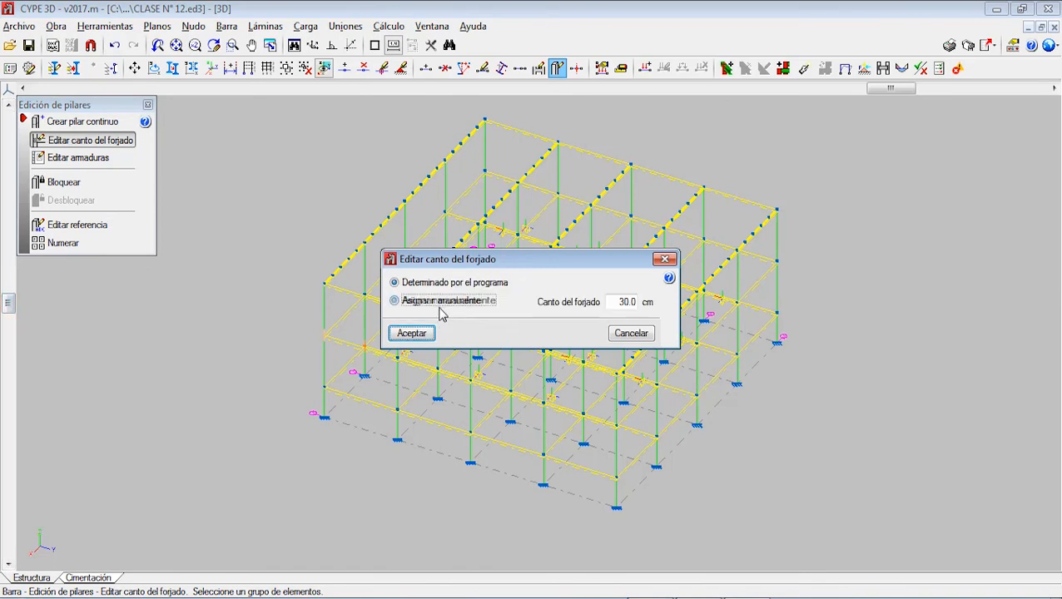
pyautogui.doubleClick(626, 302)
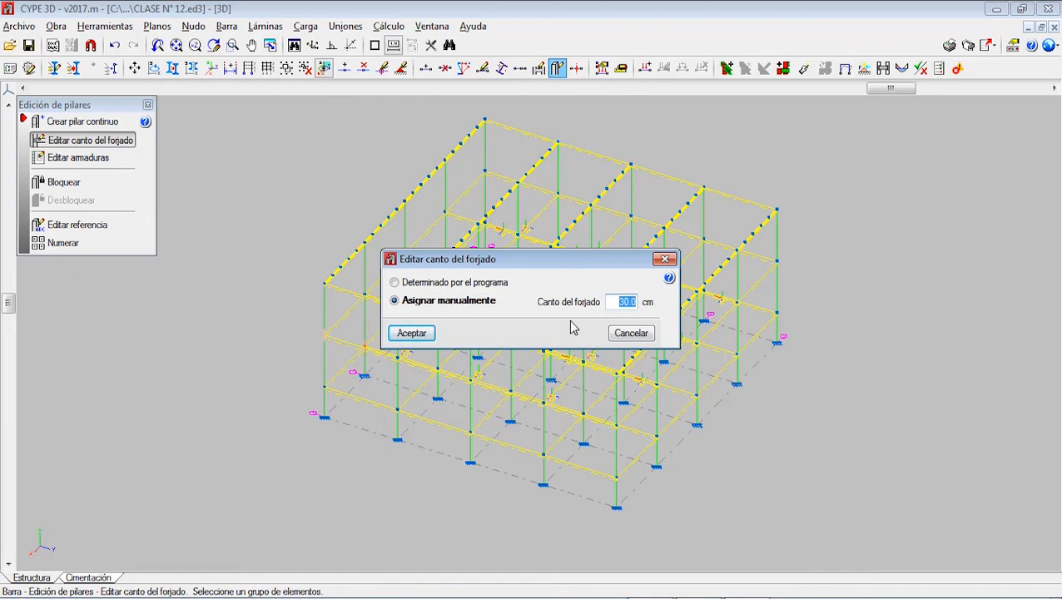
pyautogui.click(664, 260)
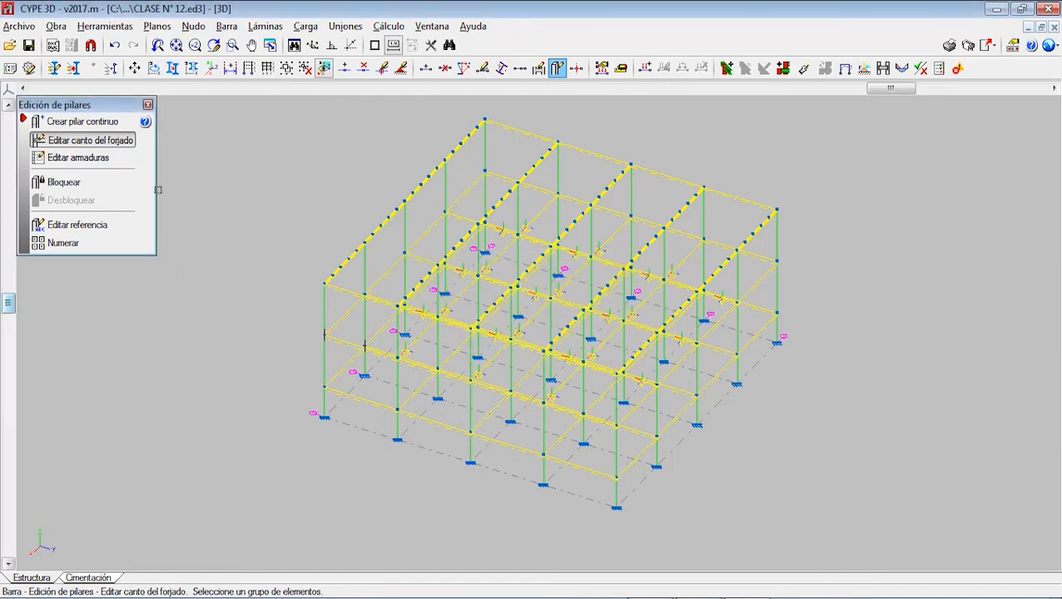
pyautogui.click(148, 105)
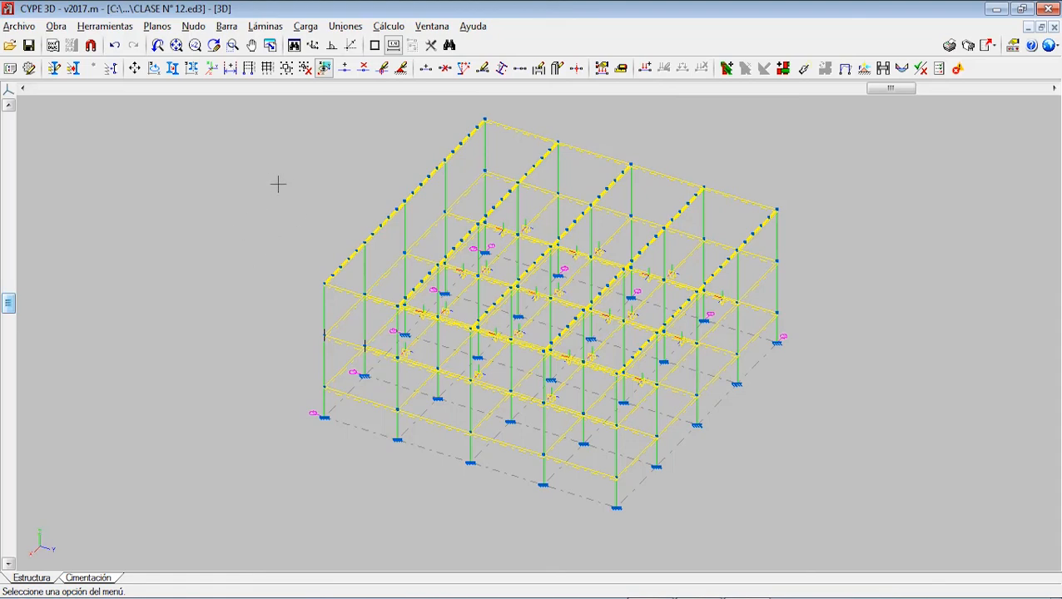
# Step: View the foundation plan and its available foundation element commands, and return to the structure model
pyautogui.click(101, 578)
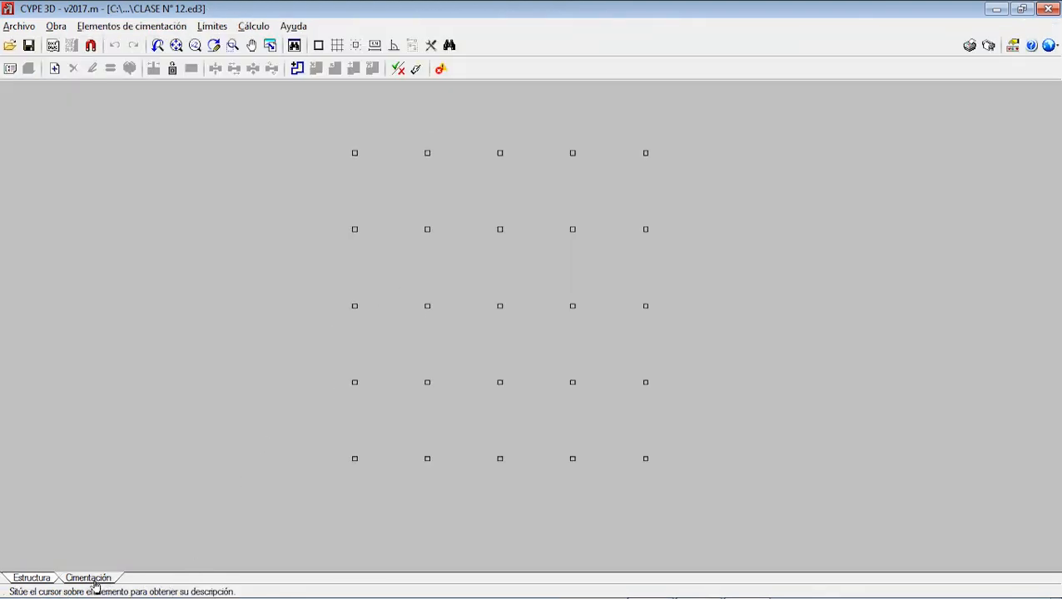
pyautogui.click(167, 31)
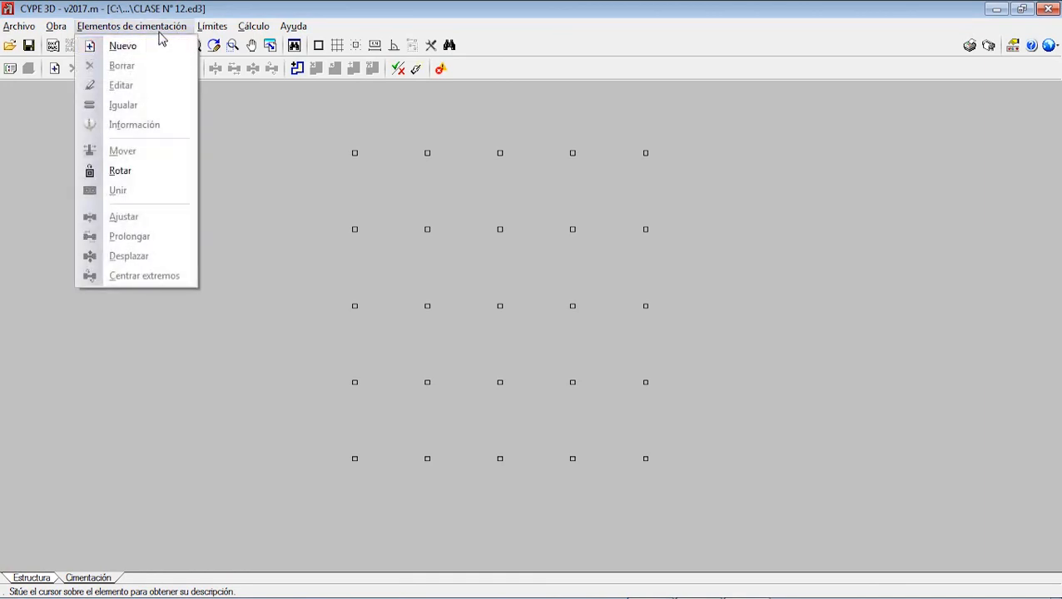
pyautogui.click(162, 32)
pyautogui.click(35, 576)
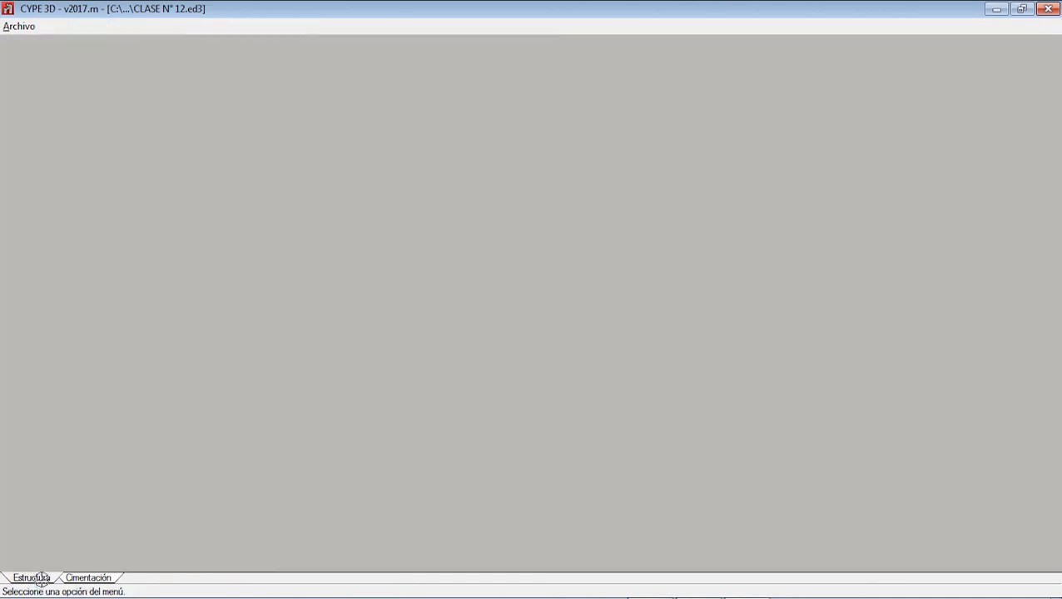
# Step: Look through the foundation design options in the general project data and close them unedited
pyautogui.click(105, 27)
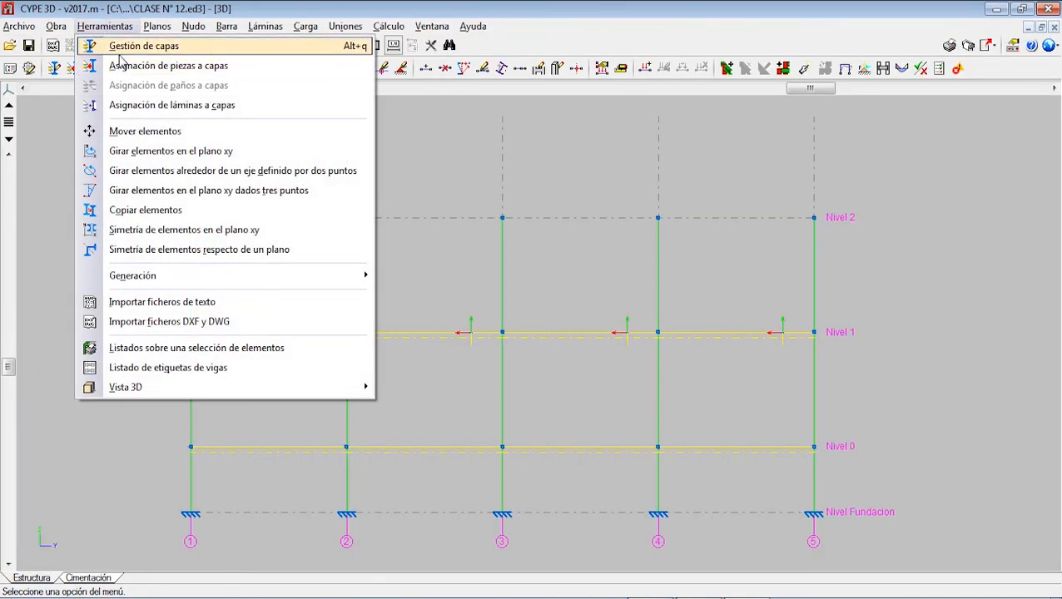
pyautogui.click(75, 44)
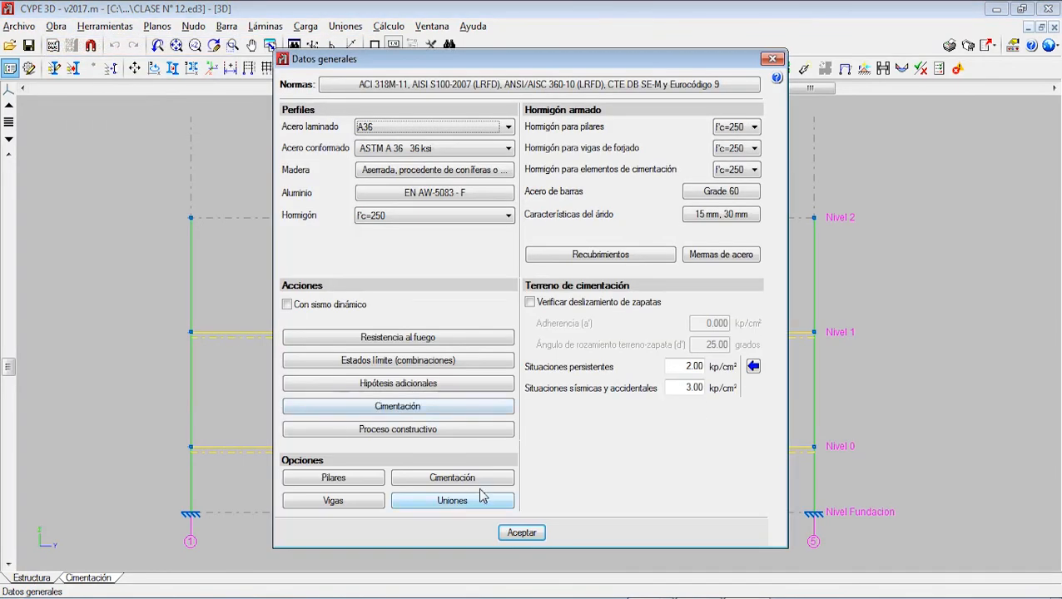
pyautogui.click(452, 478)
pyautogui.click(525, 283)
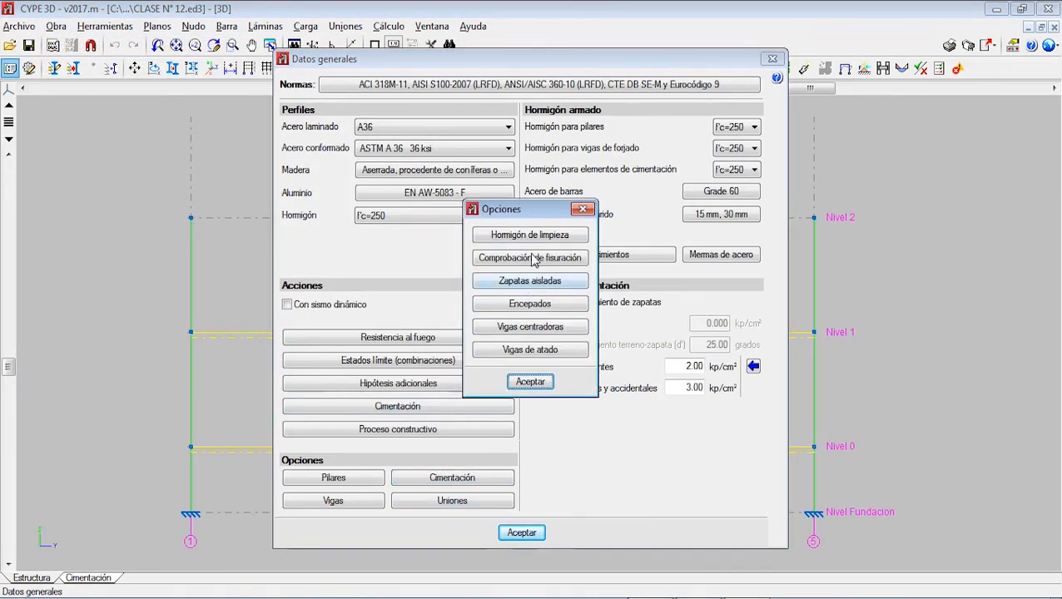
pyautogui.click(582, 209)
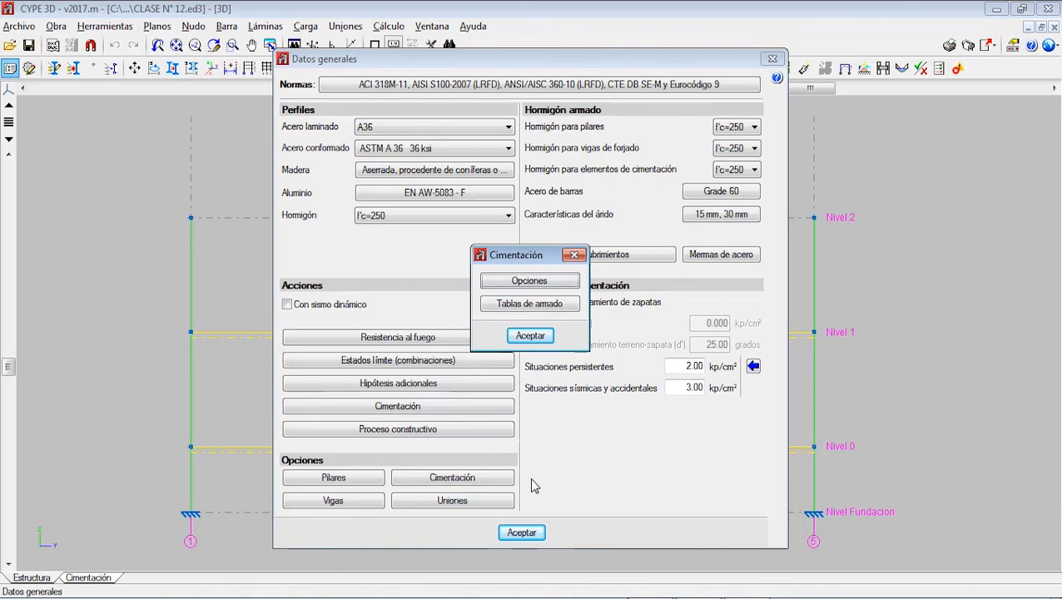
pyautogui.click(530, 335)
pyautogui.click(522, 532)
# Step: Close the CLASE N° 12 project and exit the program without saving
pyautogui.scroll(-5, 338, 405)
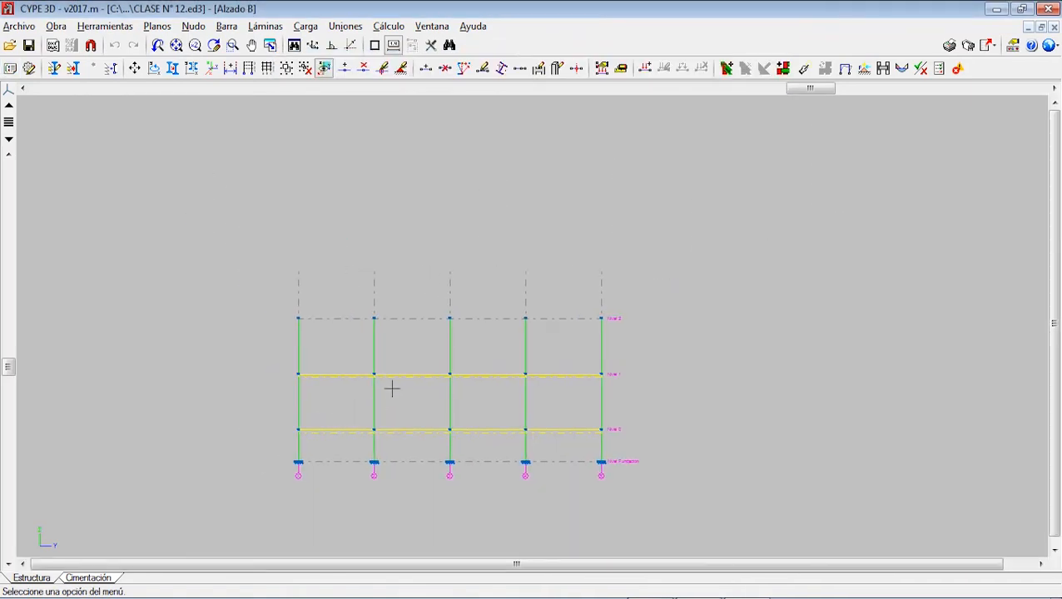
pyautogui.scroll(1, 431, 360)
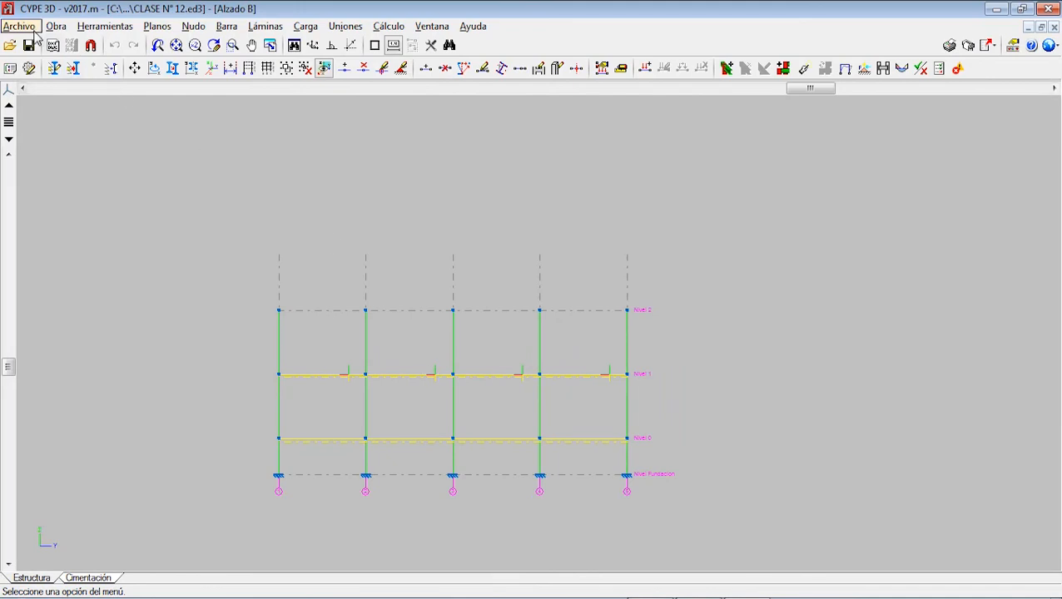
pyautogui.click(1049, 8)
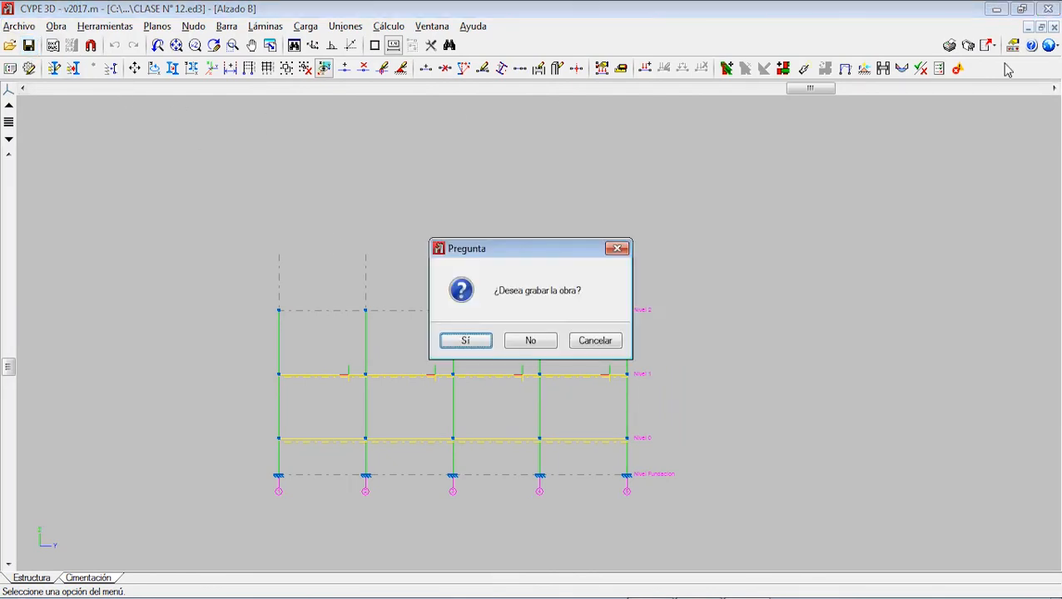
pyautogui.click(526, 342)
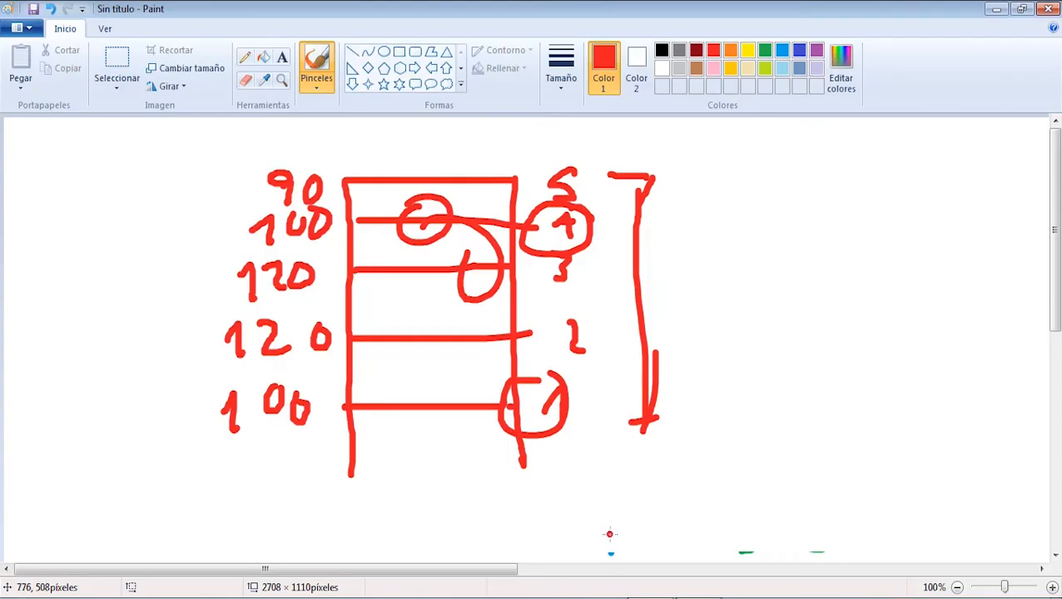
# Step: Close the untitled Paint sketch without saving it, and close the CYPE 2017 launcher
pyautogui.click(1049, 8)
pyautogui.click(541, 309)
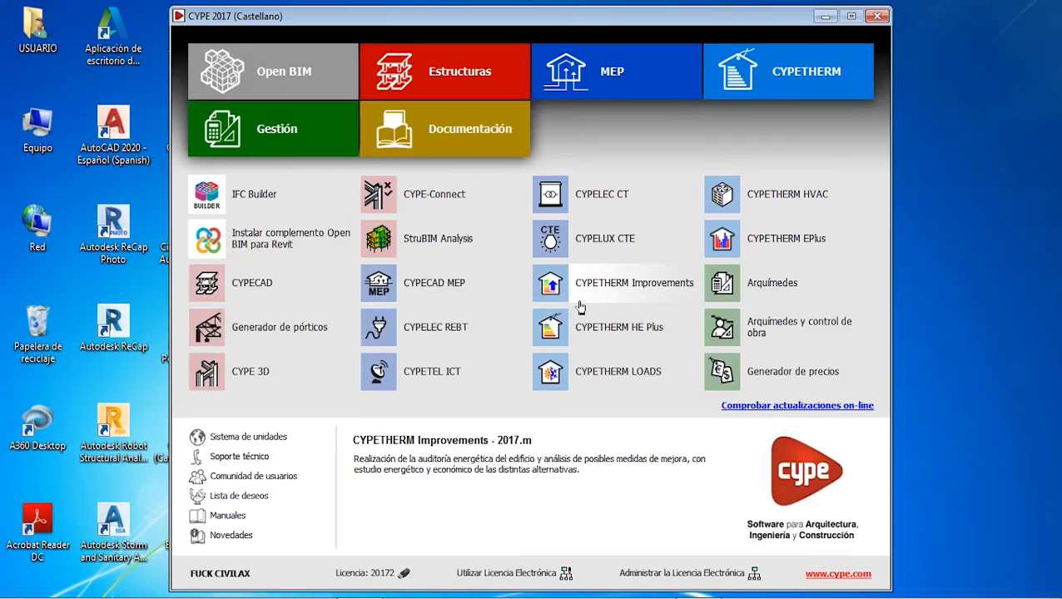
pyautogui.click(877, 17)
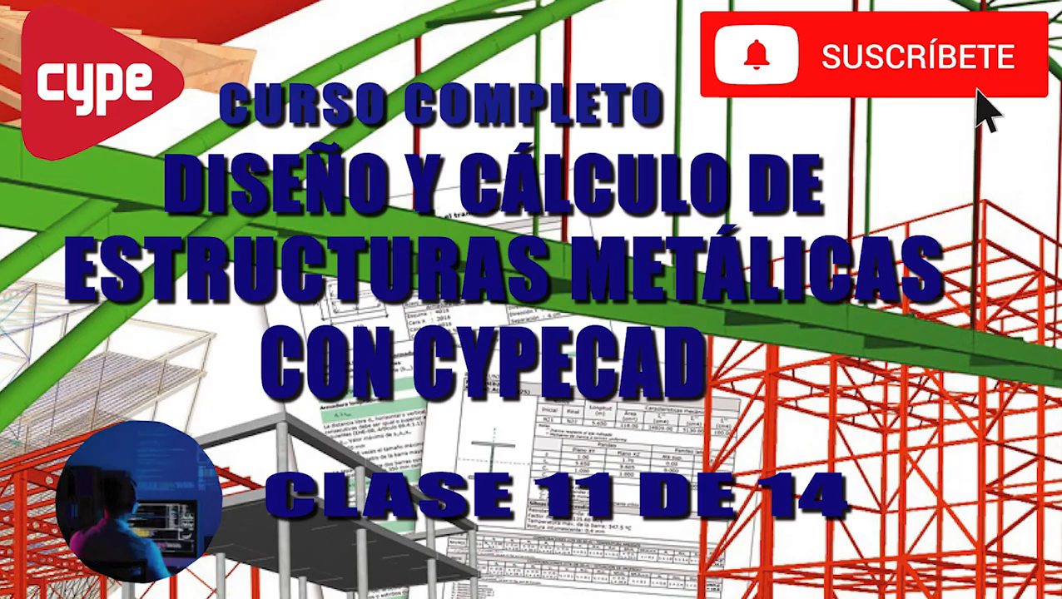